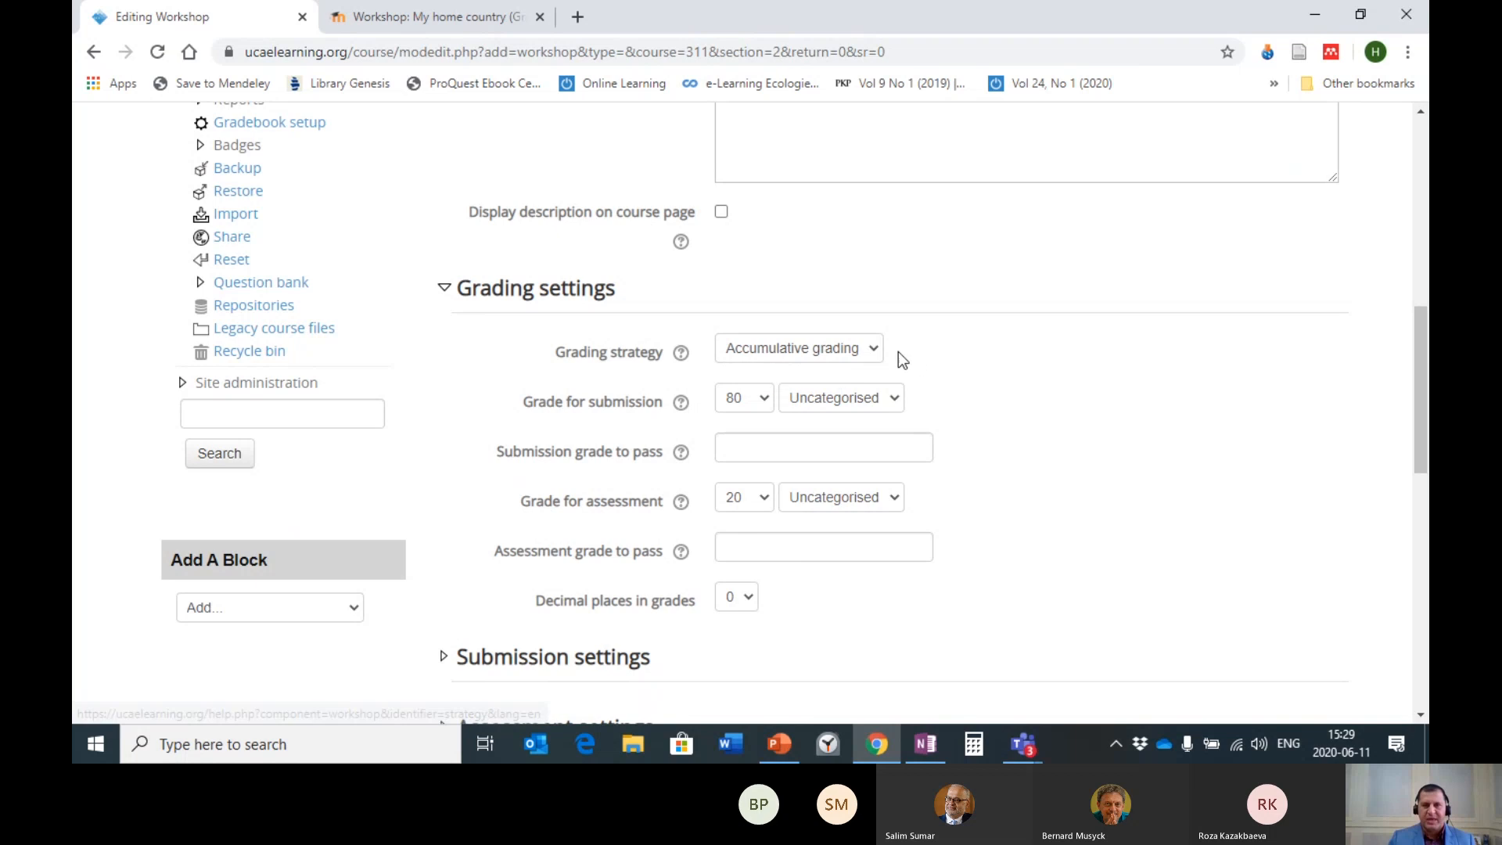
- Set the workshop's grading strategy to Rubric
{"action": "left_click", "coordinate": [869, 350]}
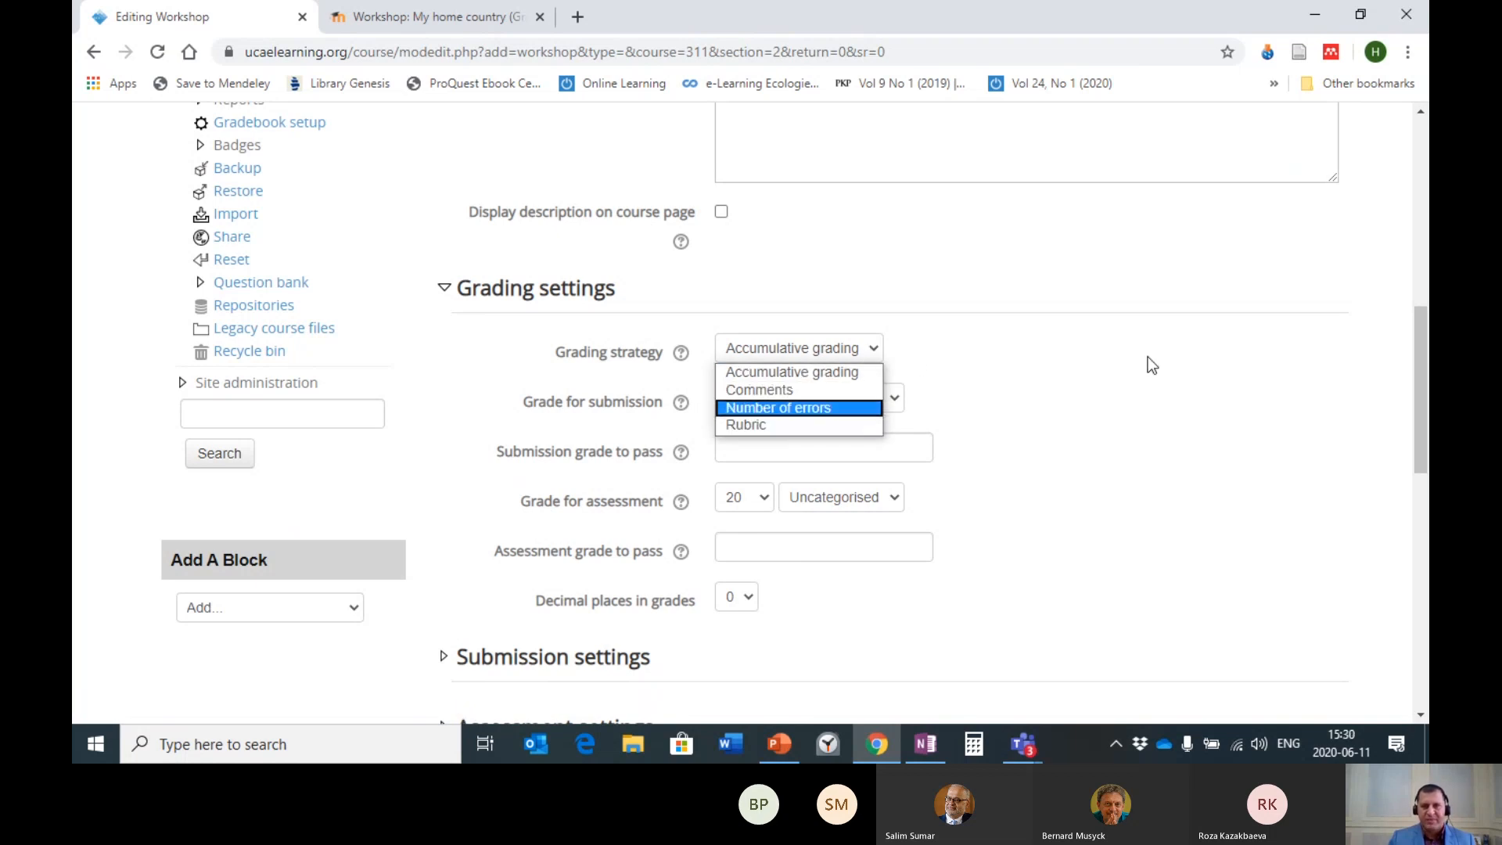
{"action": "left_click", "coordinate": [771, 374]}
{"action": "left_click", "coordinate": [871, 347]}
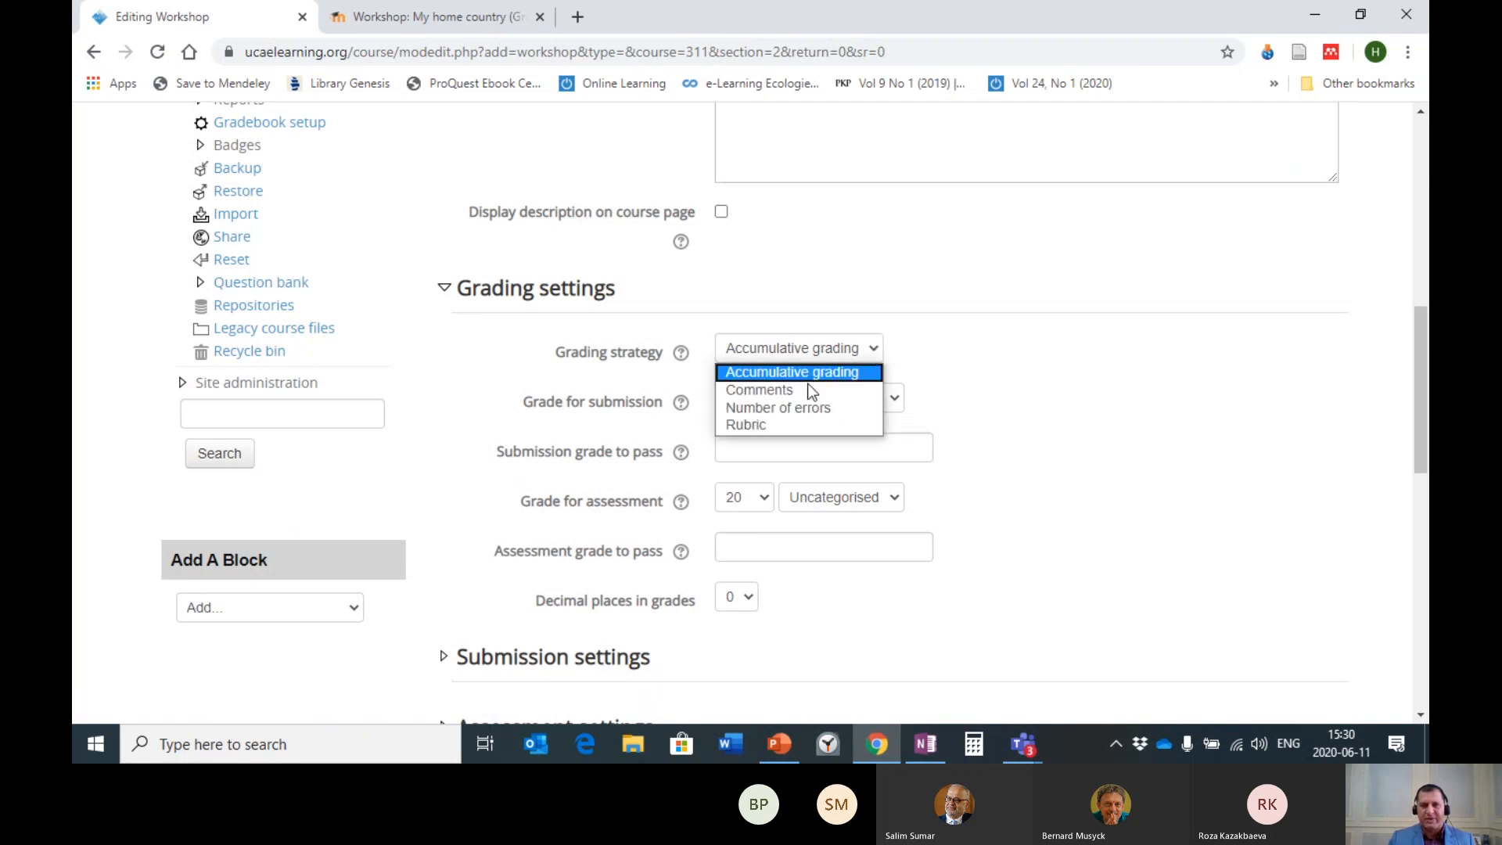
{"action": "left_click", "coordinate": [758, 425]}
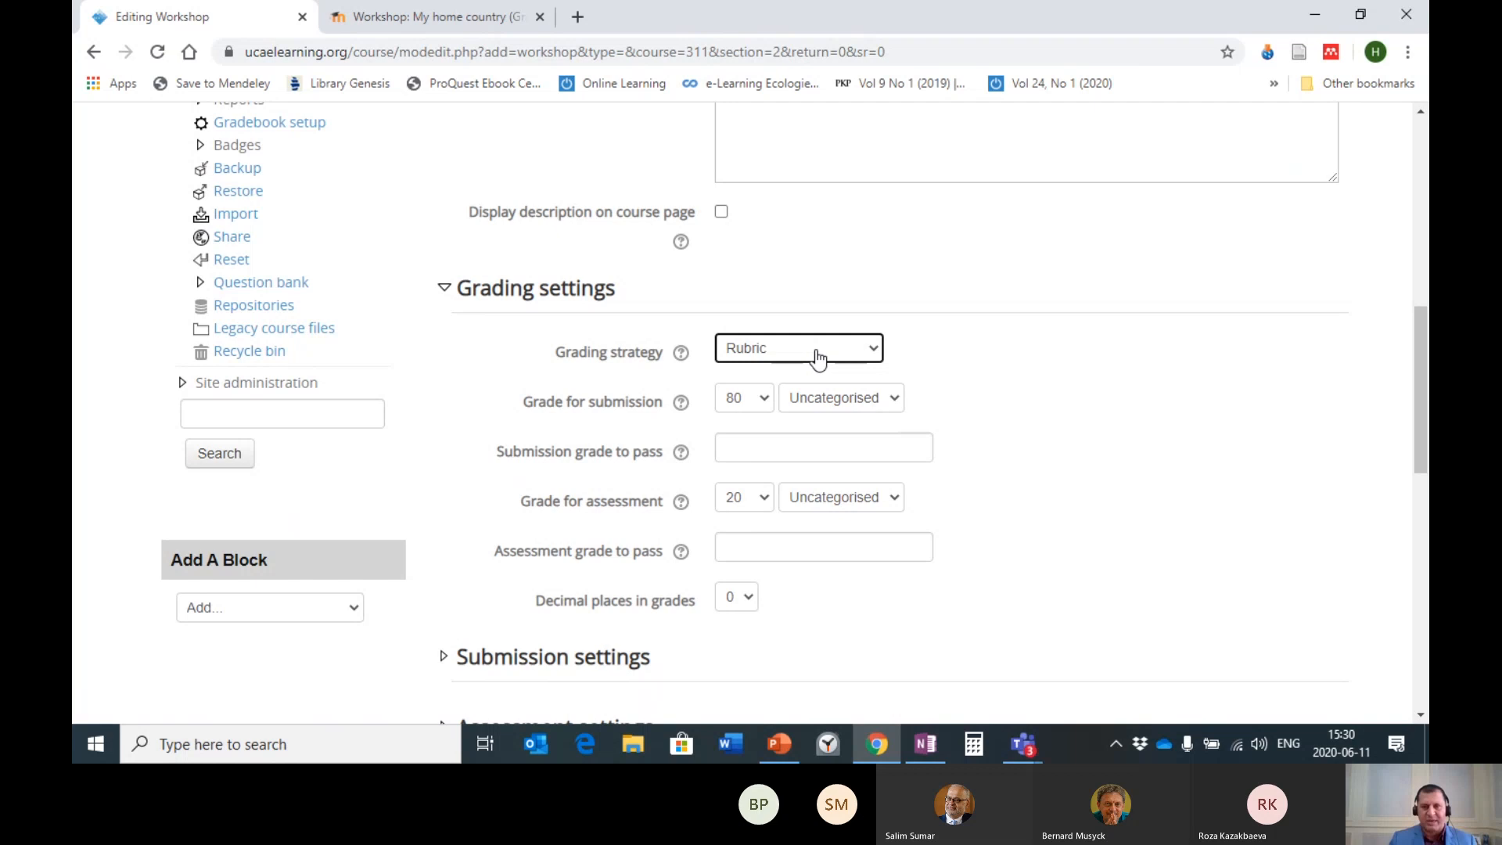
{"action": "left_click", "coordinate": [867, 347]}
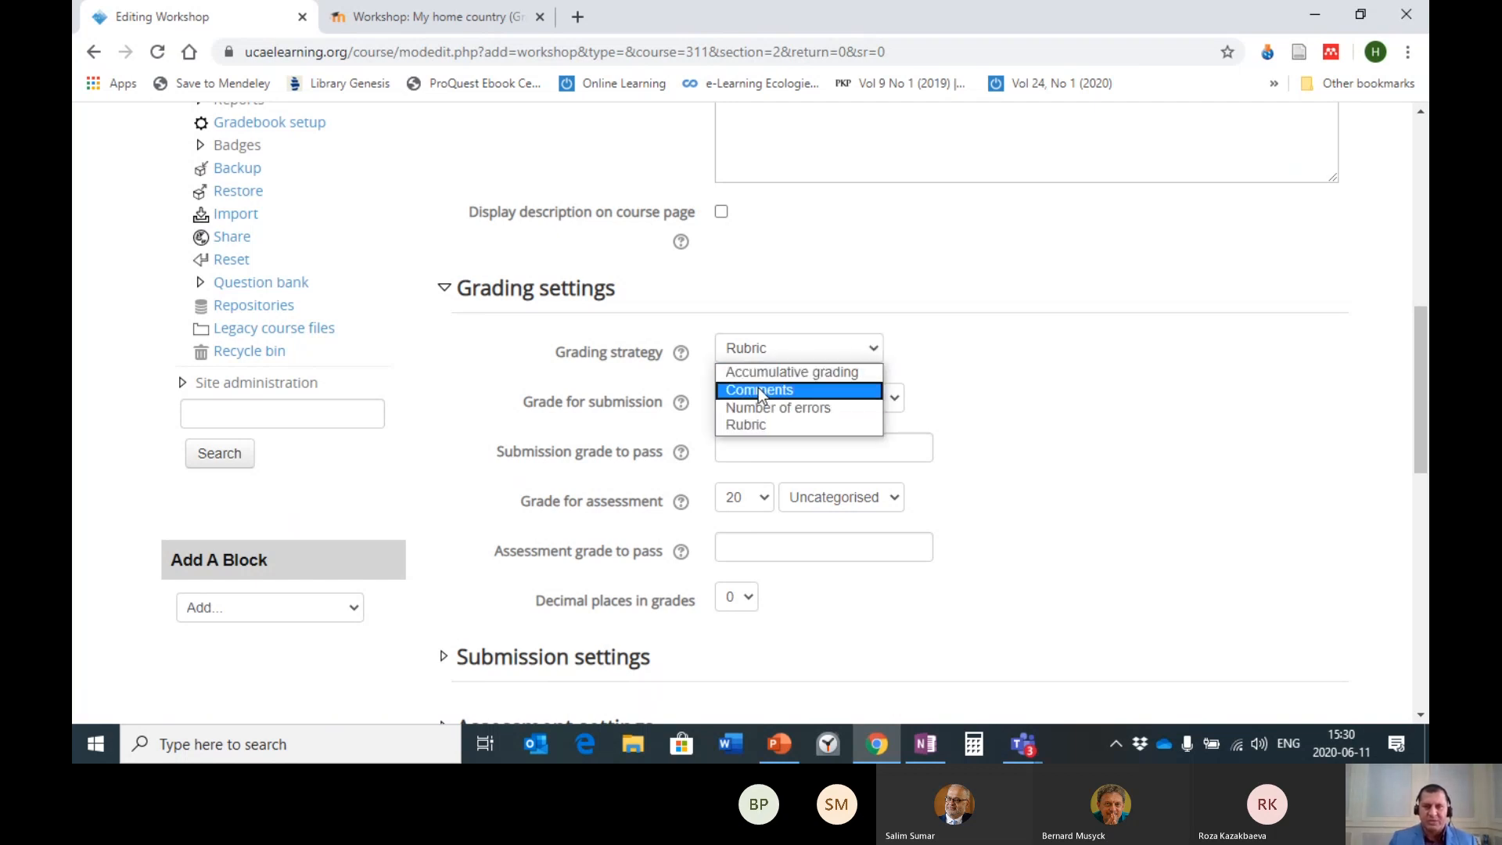
{"action": "left_click", "coordinate": [754, 426]}
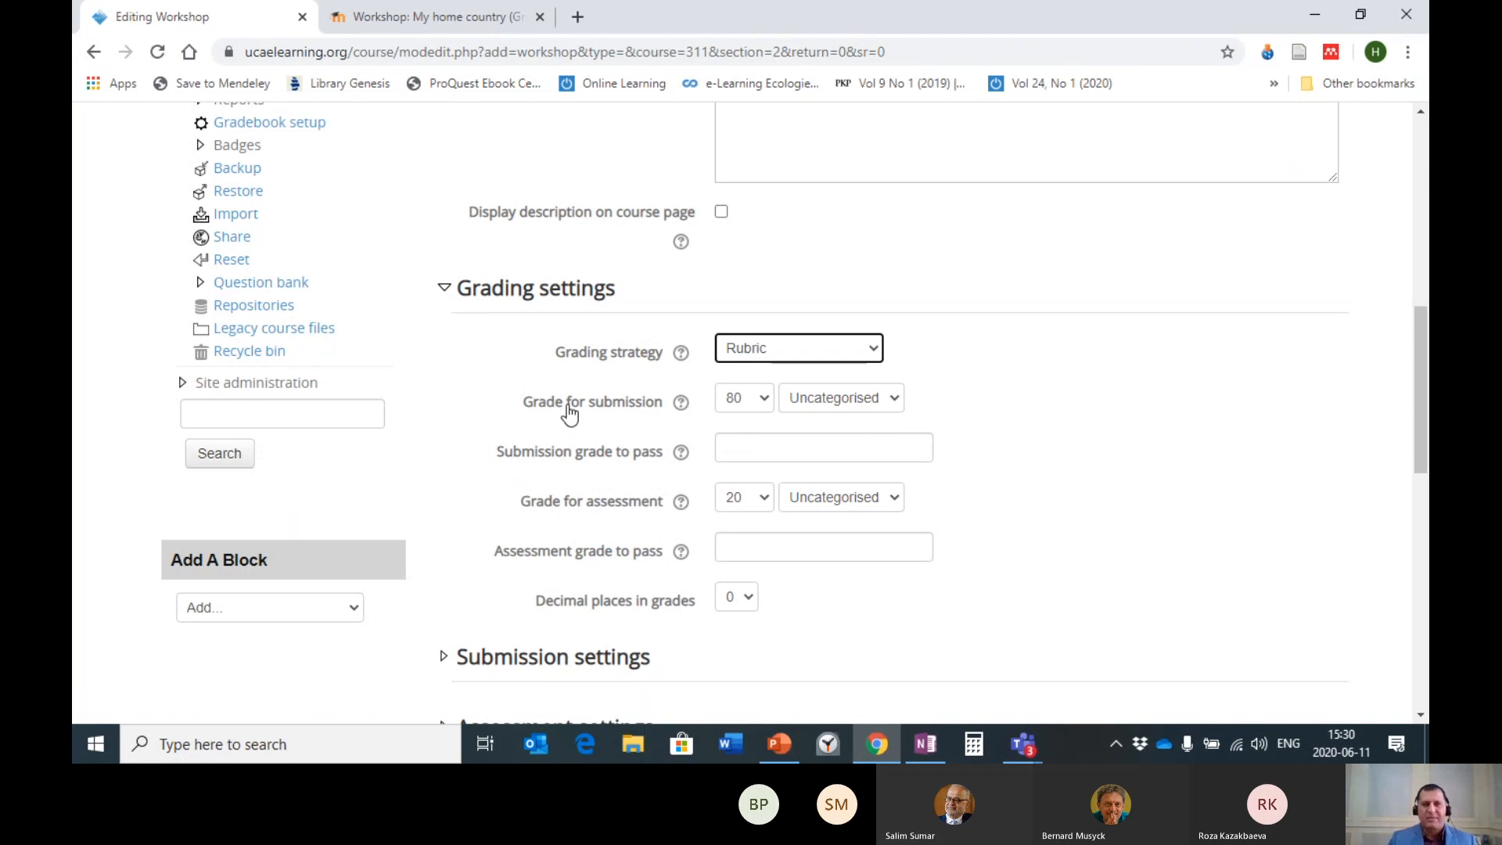
- Check the help for the submission grade, then set the grade for submission to 100 and the submission grade to pass to 90
{"action": "left_click", "coordinate": [681, 403]}
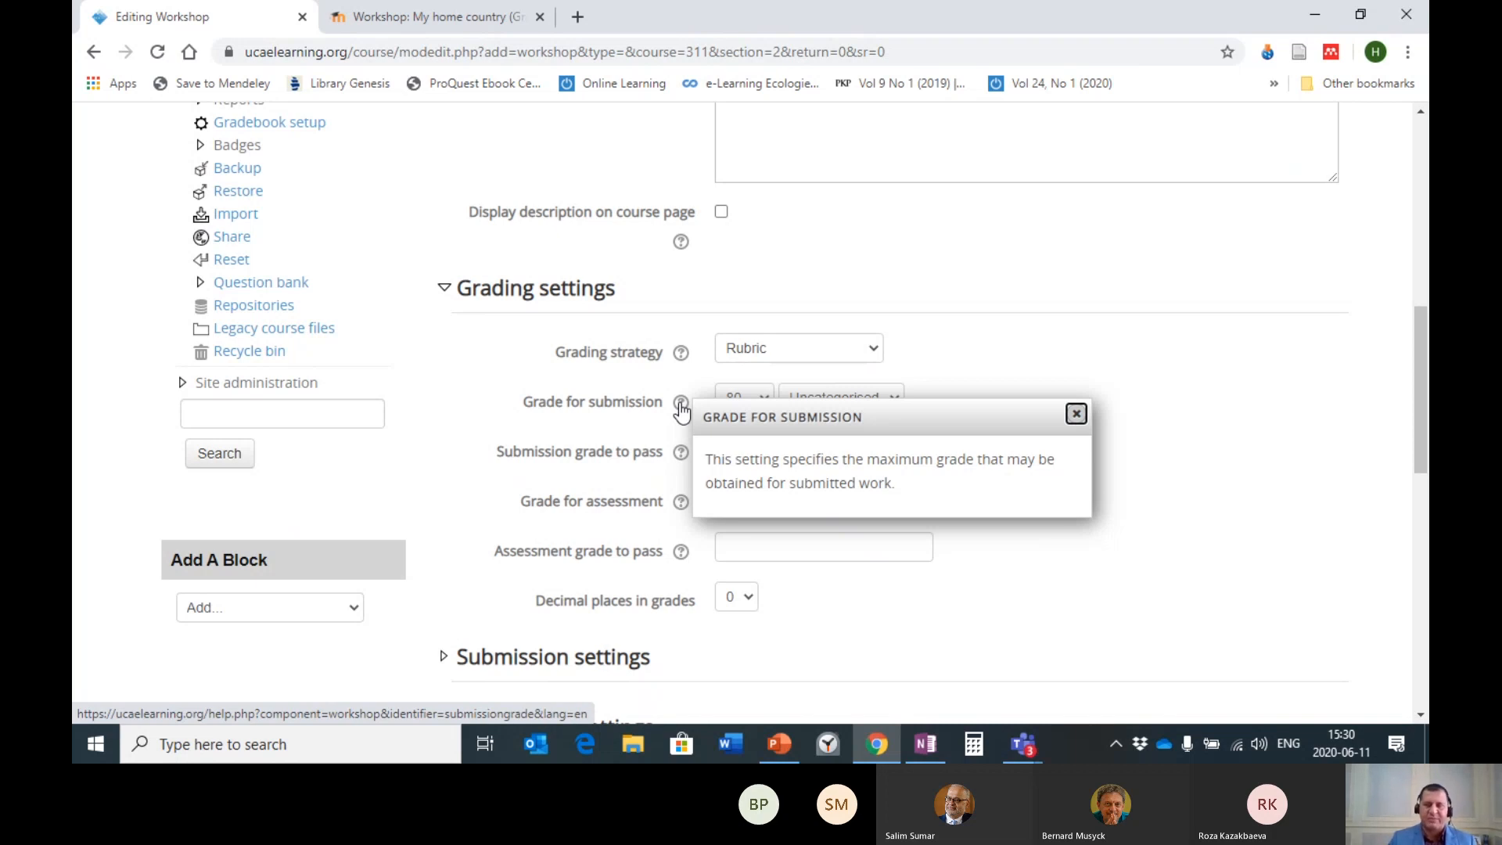
{"action": "left_click", "coordinate": [1076, 415]}
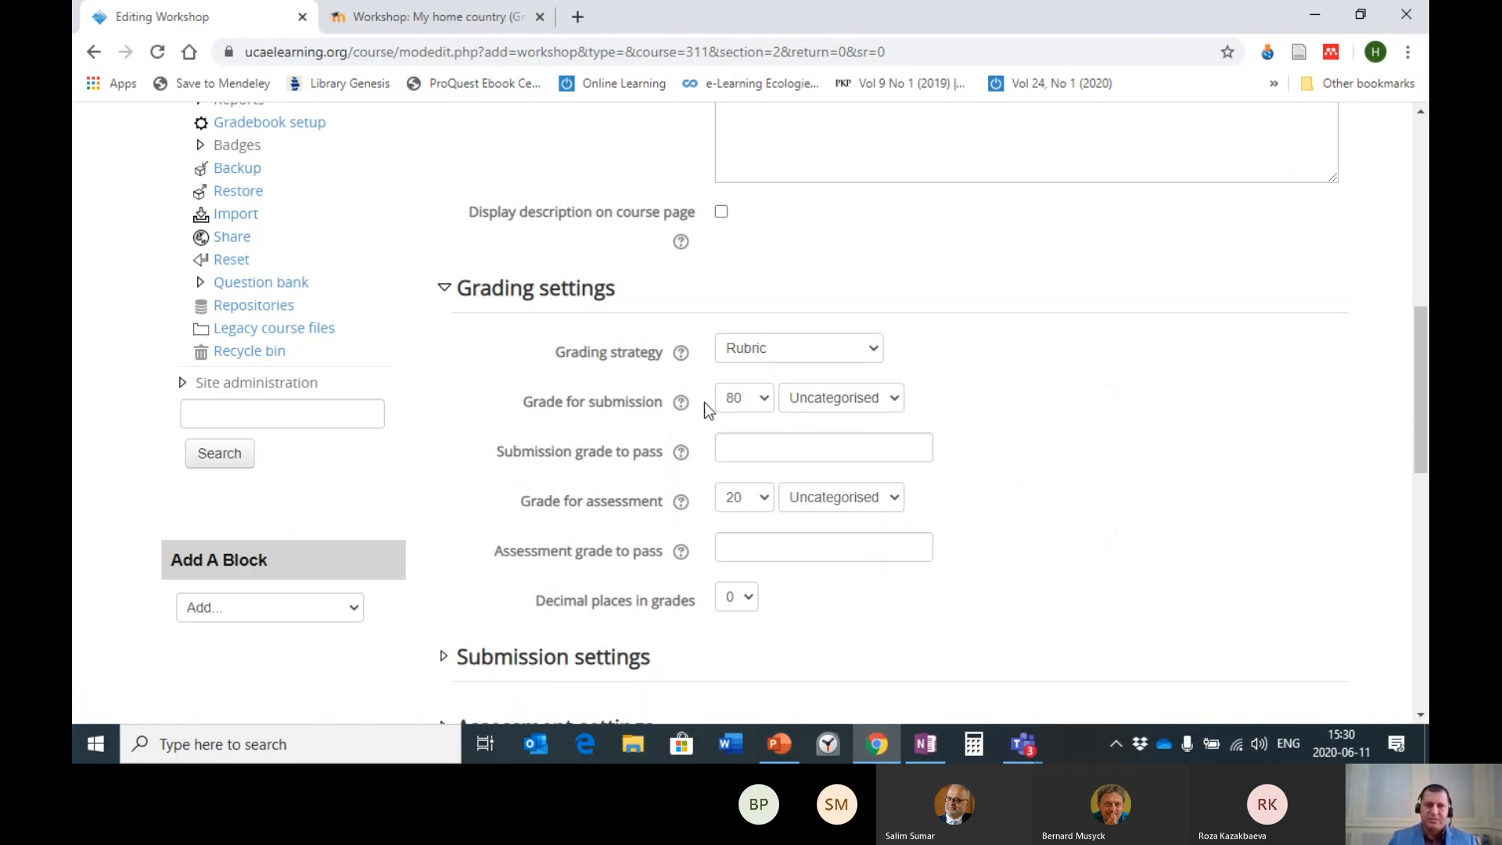
{"action": "left_click", "coordinate": [756, 404]}
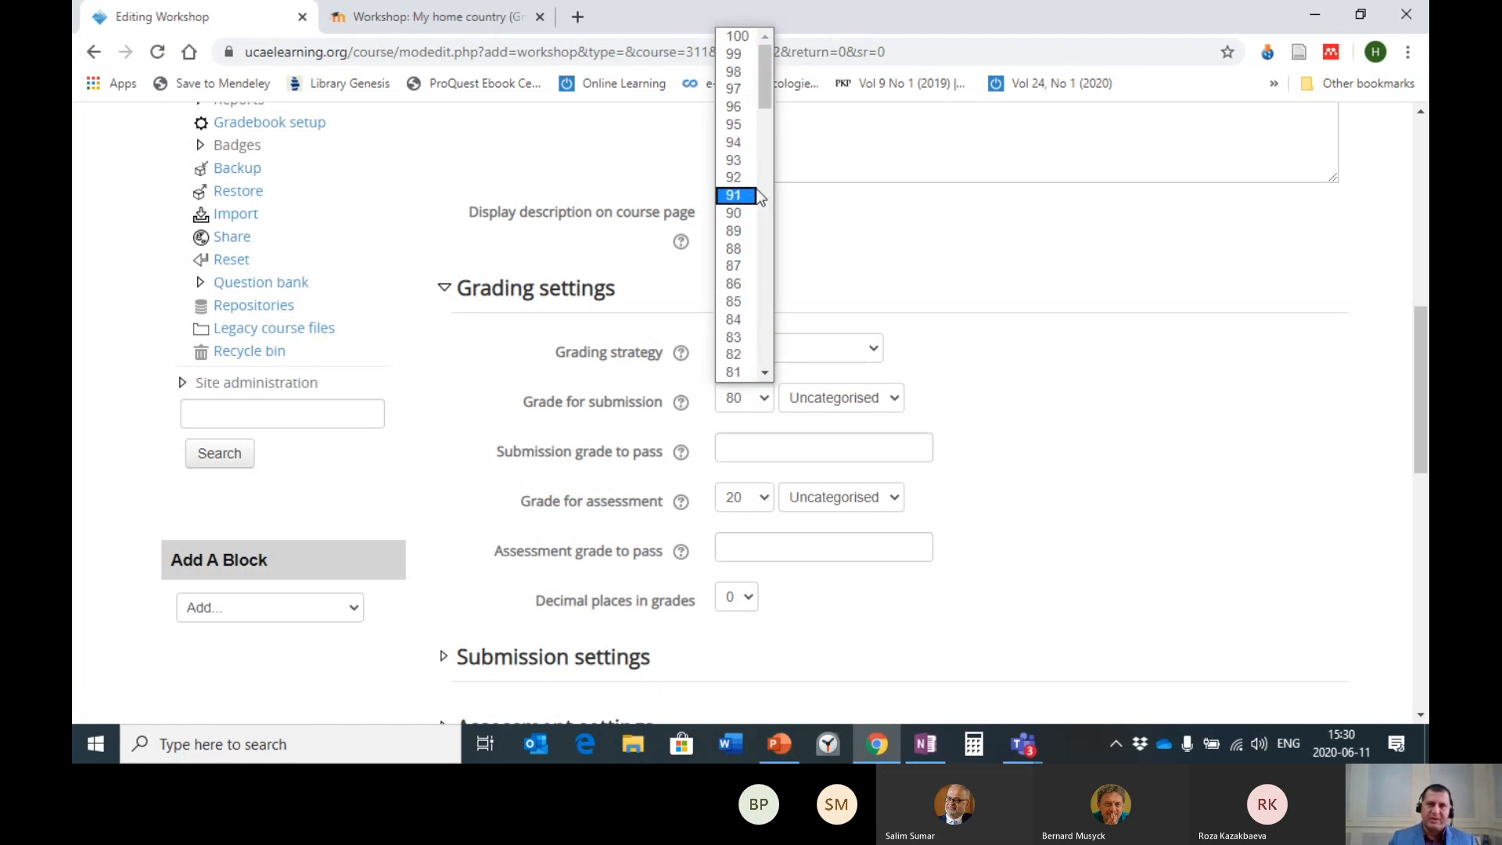
{"action": "scroll", "coordinate": [738, 61], "scroll_direction": "up", "scroll_amount": 1}
{"action": "left_click", "coordinate": [736, 37]}
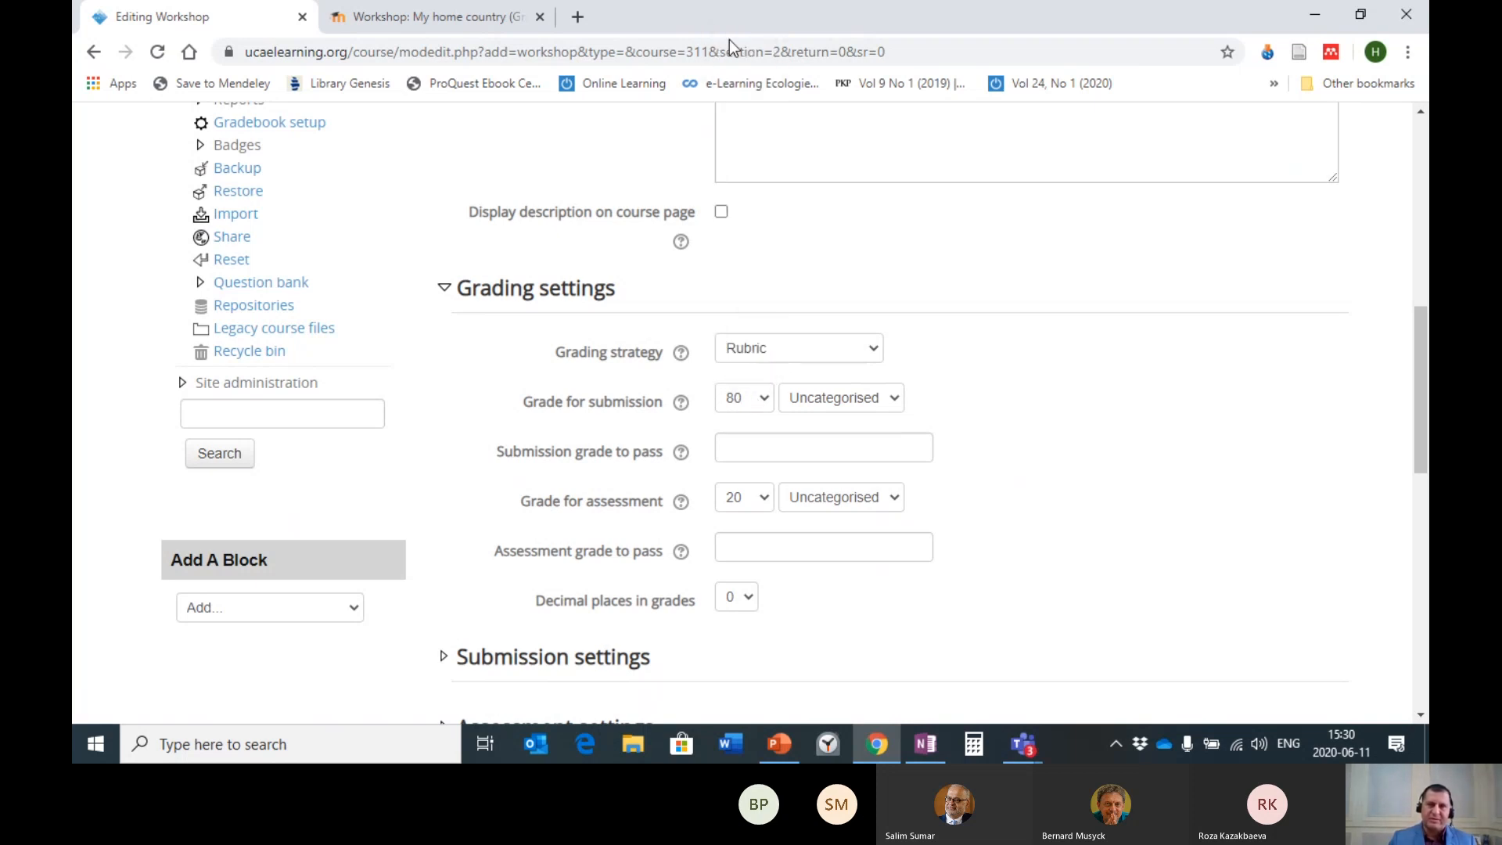
{"action": "left_click", "coordinate": [764, 397]}
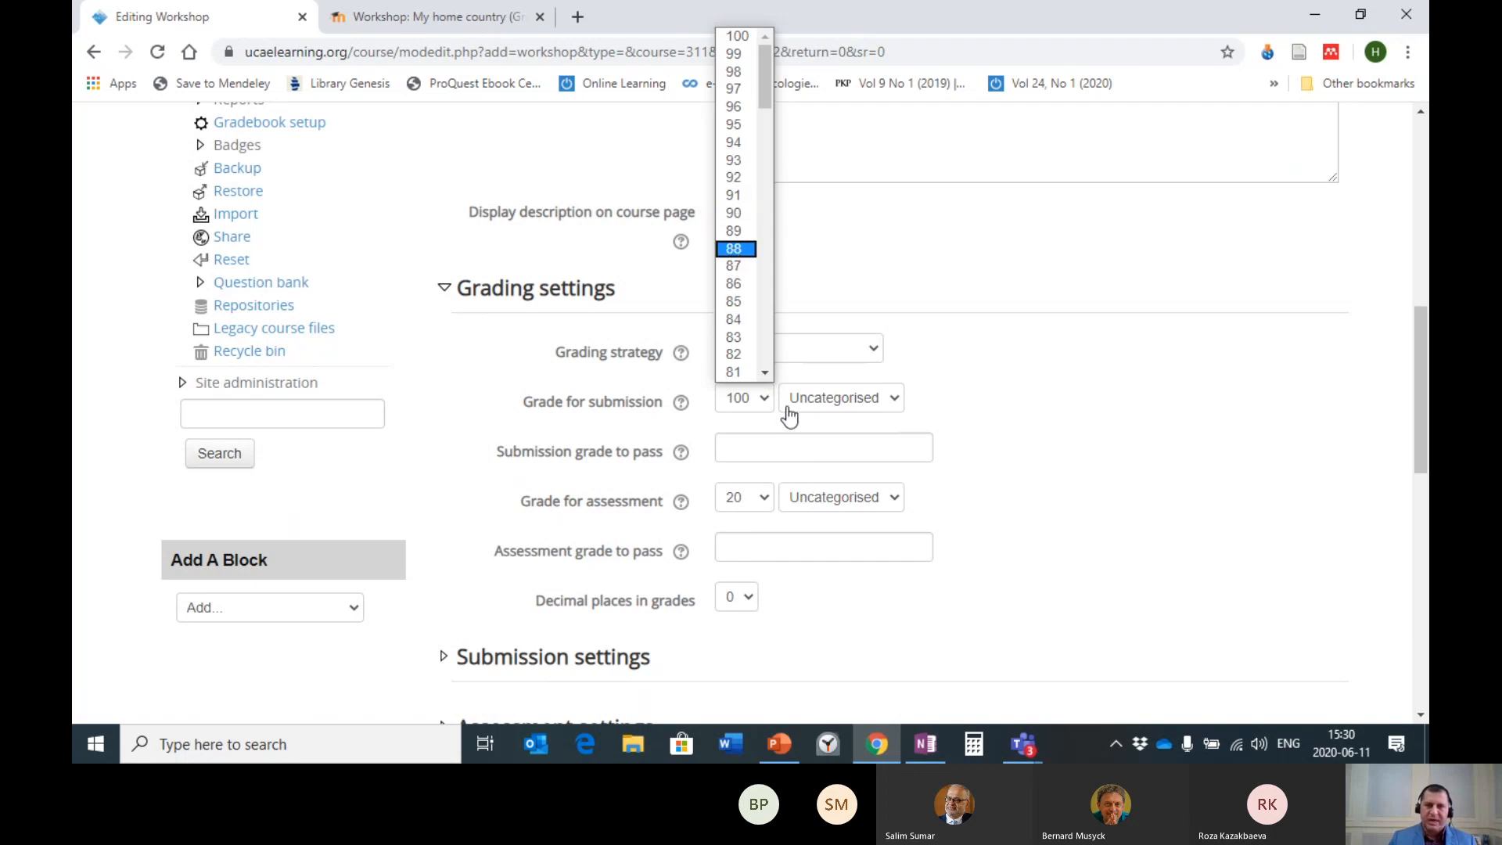
{"action": "left_click", "coordinate": [721, 40]}
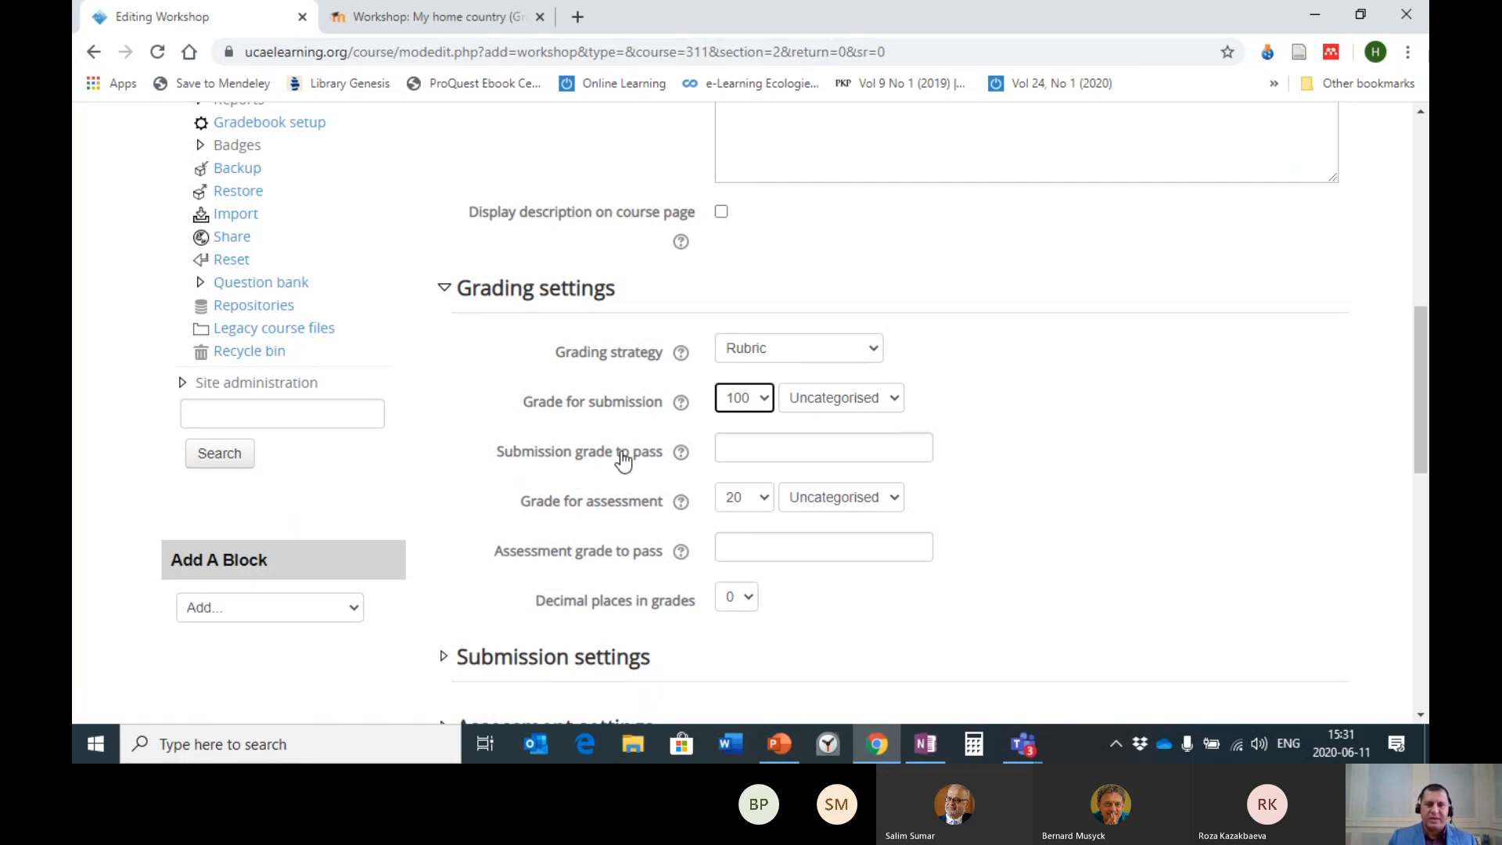
{"action": "left_click", "coordinate": [760, 445]}
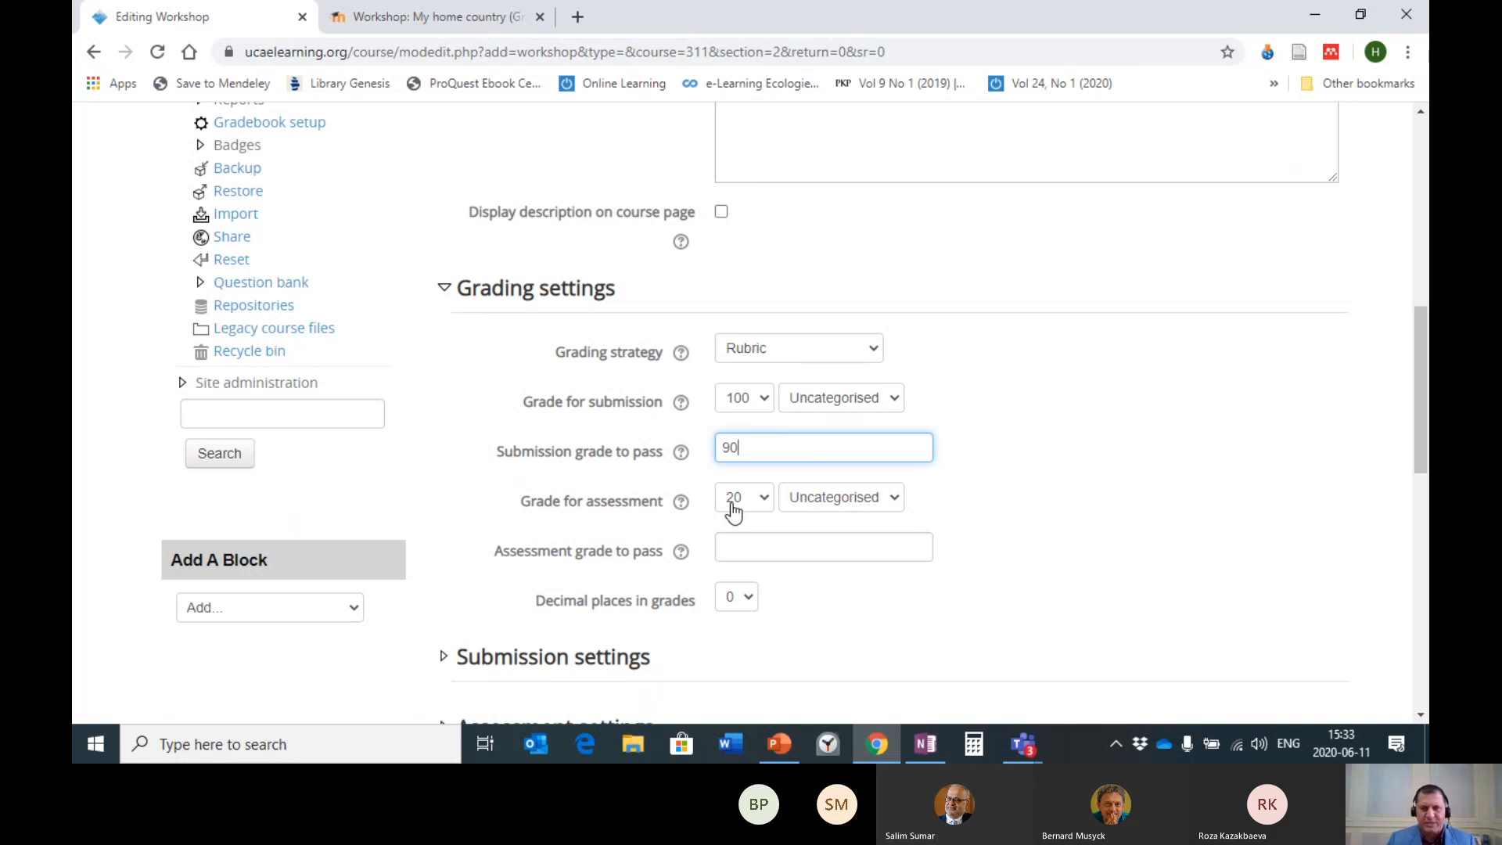
{"action": "left_click", "coordinate": [763, 497]}
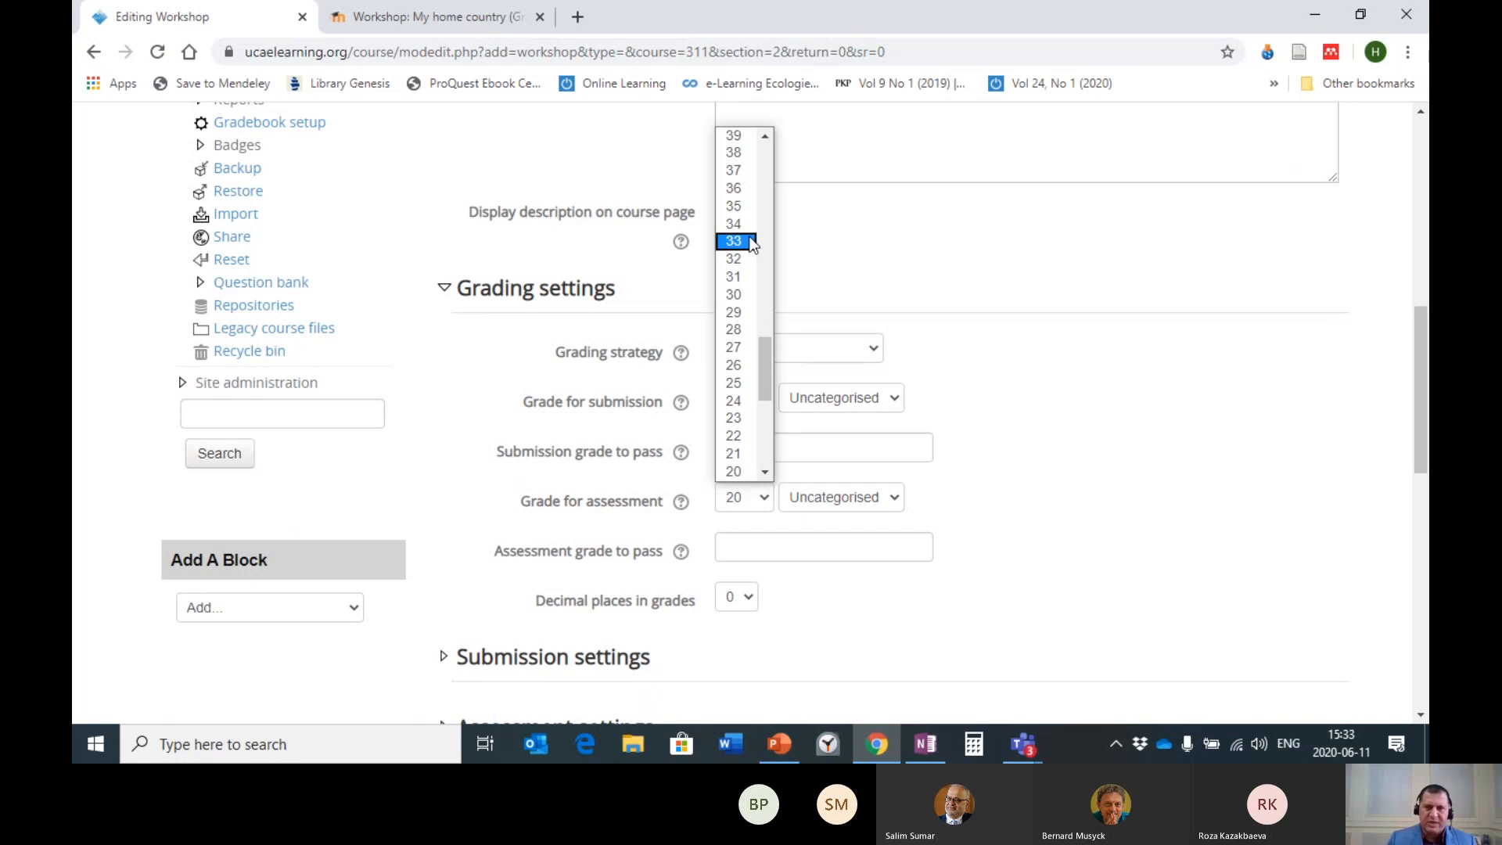
{"action": "scroll", "coordinate": [745, 232], "scroll_direction": "up", "scroll_amount": 10}
{"action": "scroll", "coordinate": [739, 325], "scroll_direction": "down", "scroll_amount": 10}
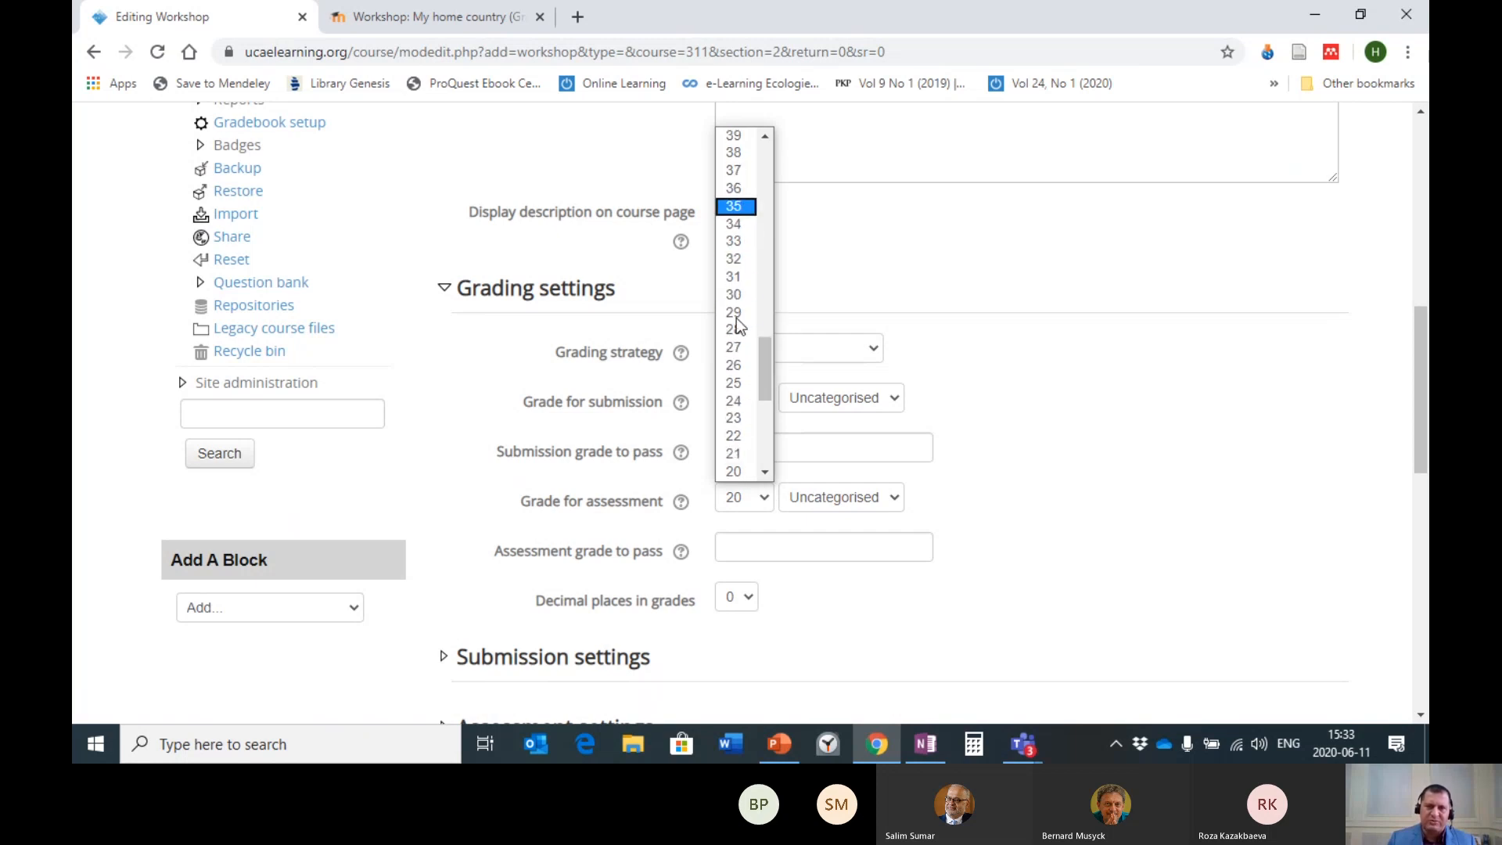
{"action": "scroll", "coordinate": [739, 324], "scroll_direction": "down", "scroll_amount": 7}
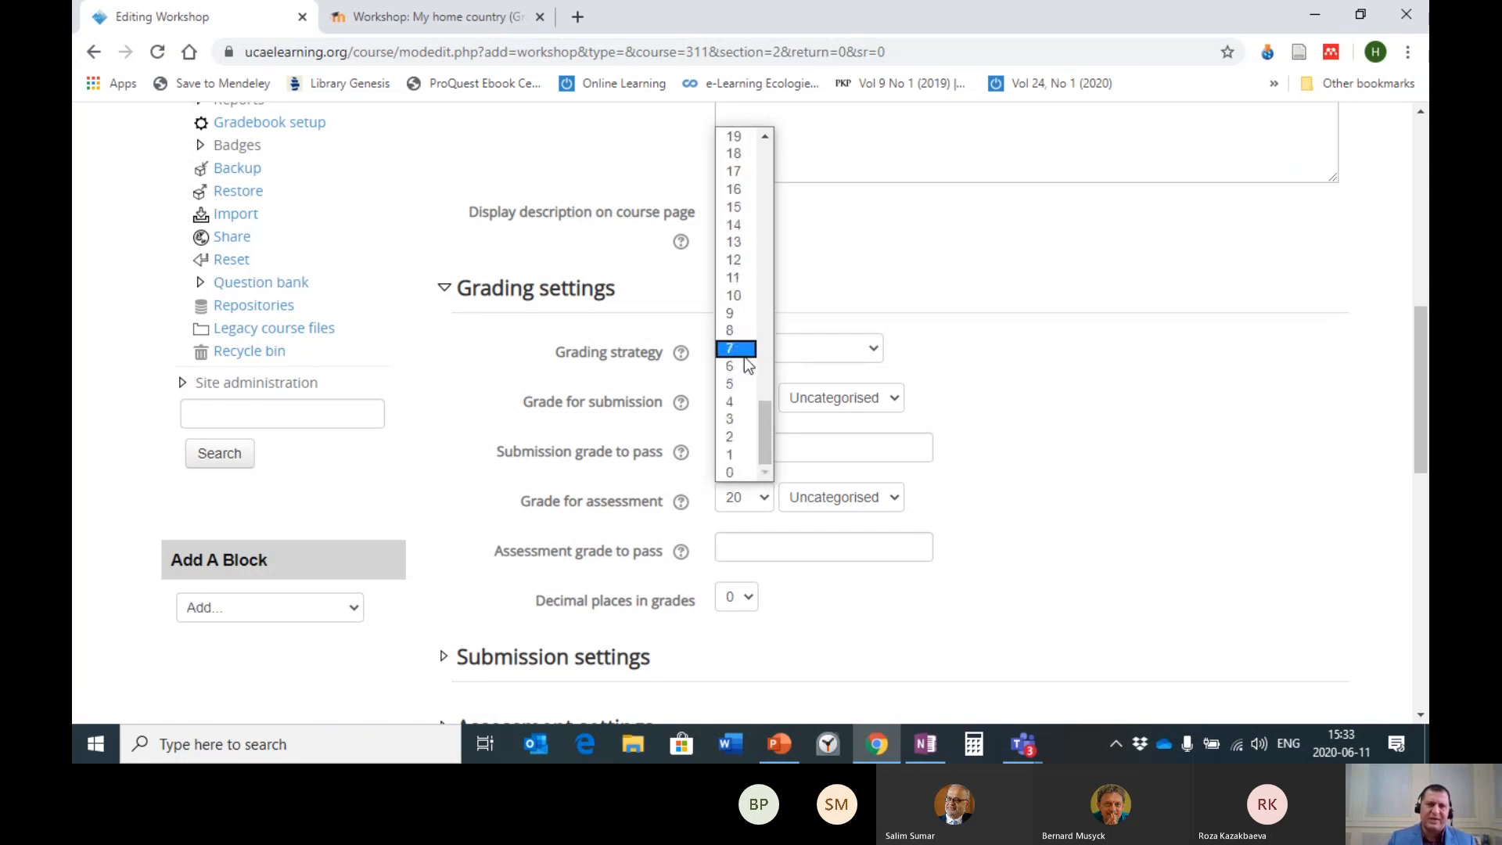
{"action": "scroll", "coordinate": [740, 313], "scroll_direction": "up", "scroll_amount": 15}
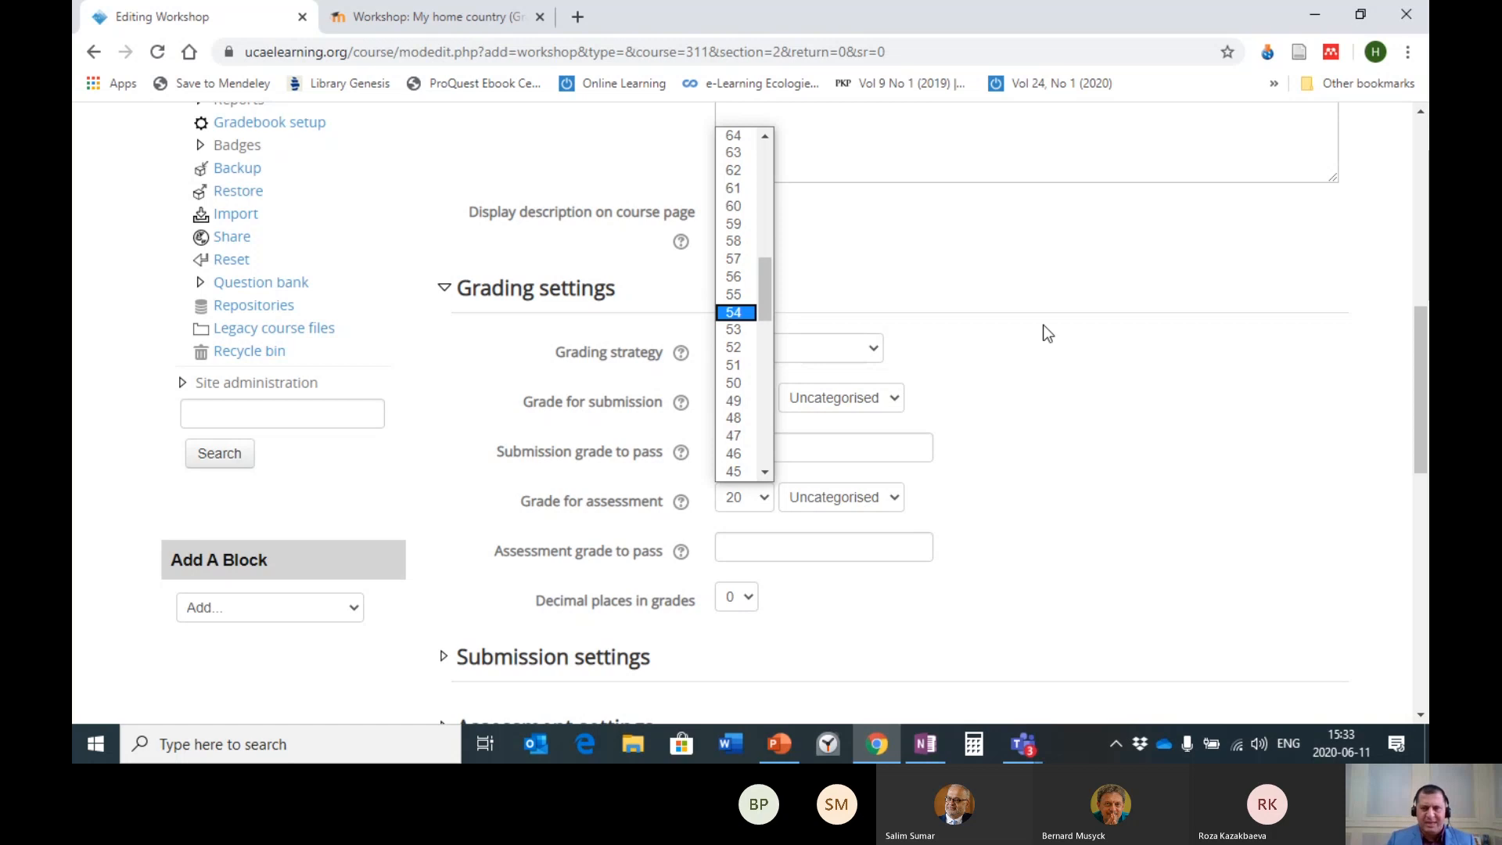
{"action": "left_click", "coordinate": [1173, 379]}
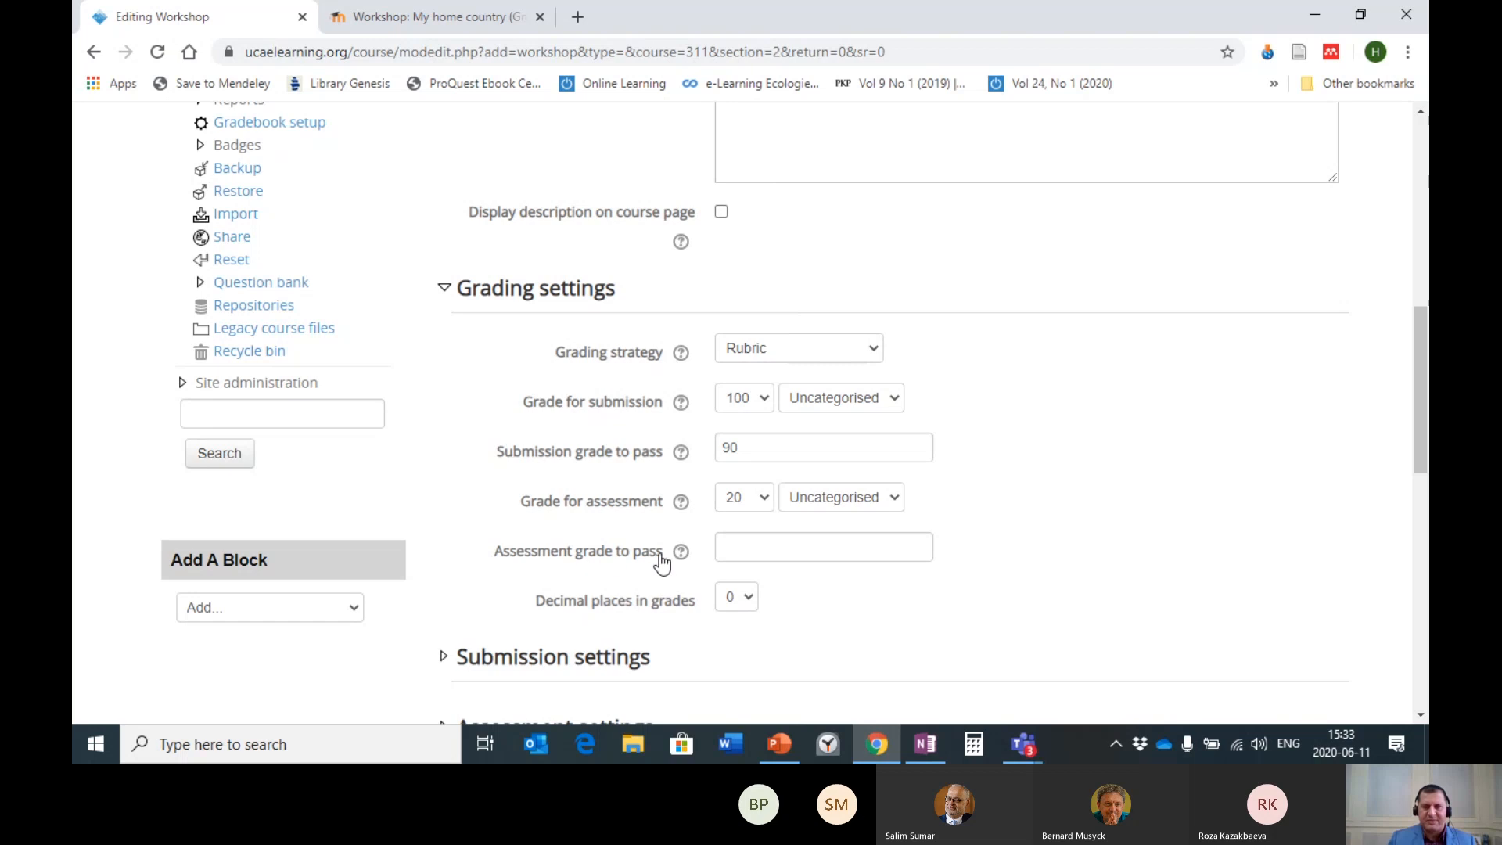
- Set the assessment grade to pass to 10
{"action": "left_click", "coordinate": [723, 552]}
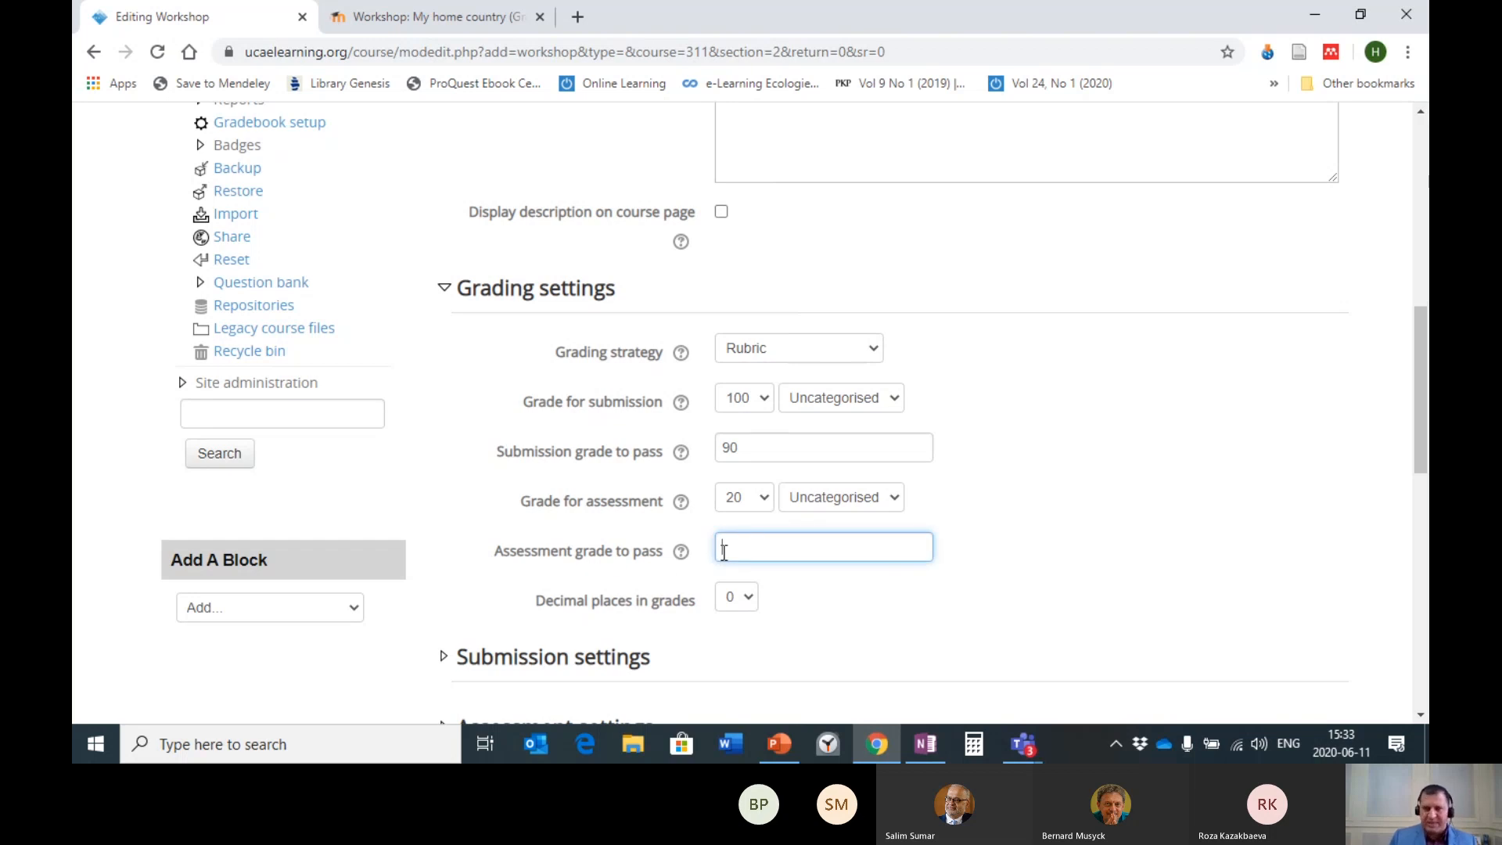
{"action": "type", "text": "10"}
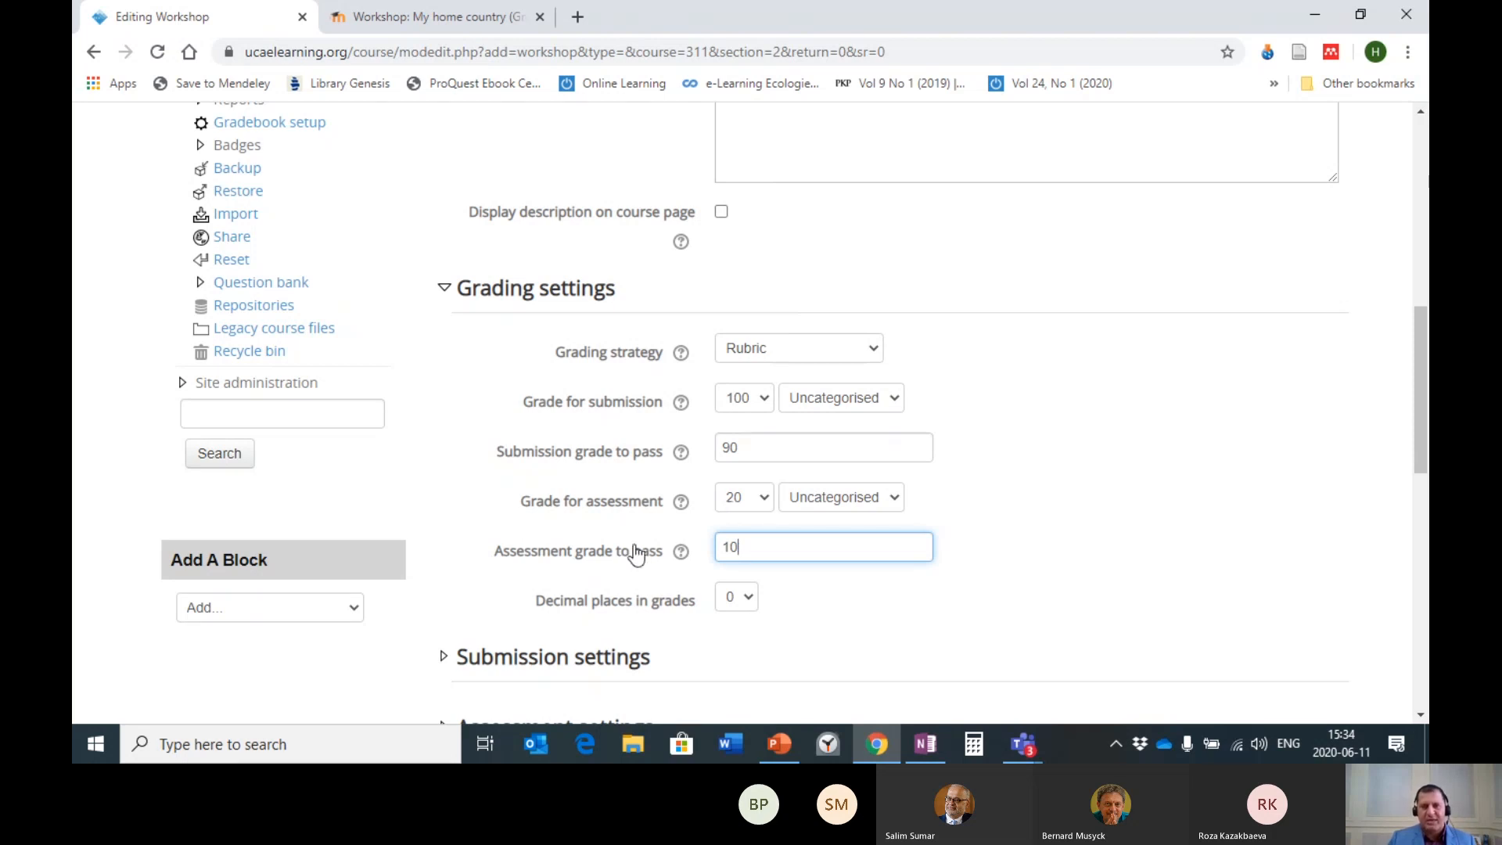
{"action": "left_click", "coordinate": [1119, 460]}
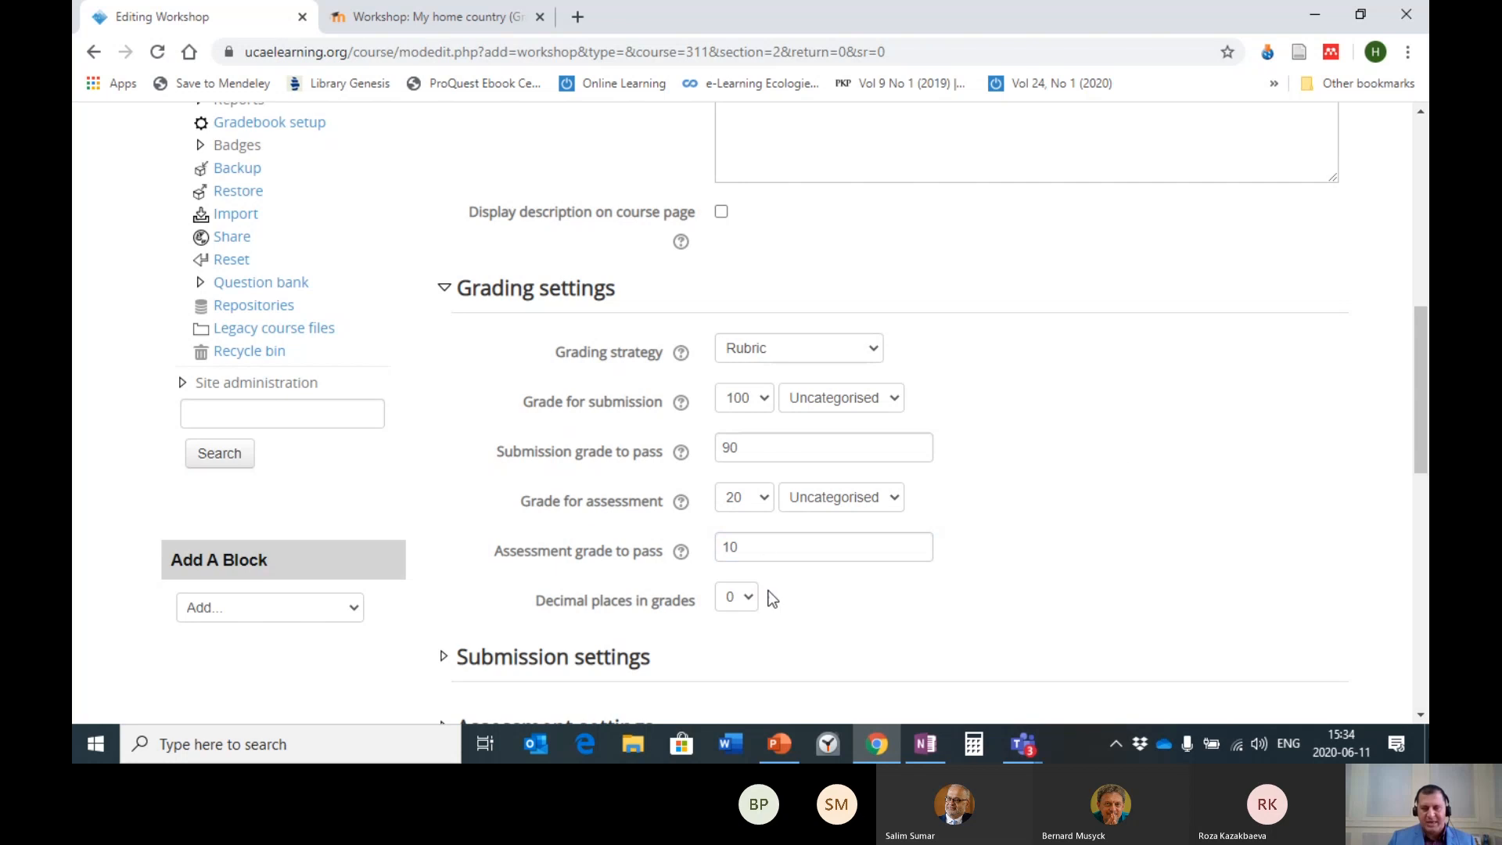
- In the submission settings, enter the submission instructions "Write a critical paper on consumer attitude to using apps for shopping."
{"action": "scroll", "coordinate": [1266, 465], "scroll_direction": "down", "scroll_amount": 3}
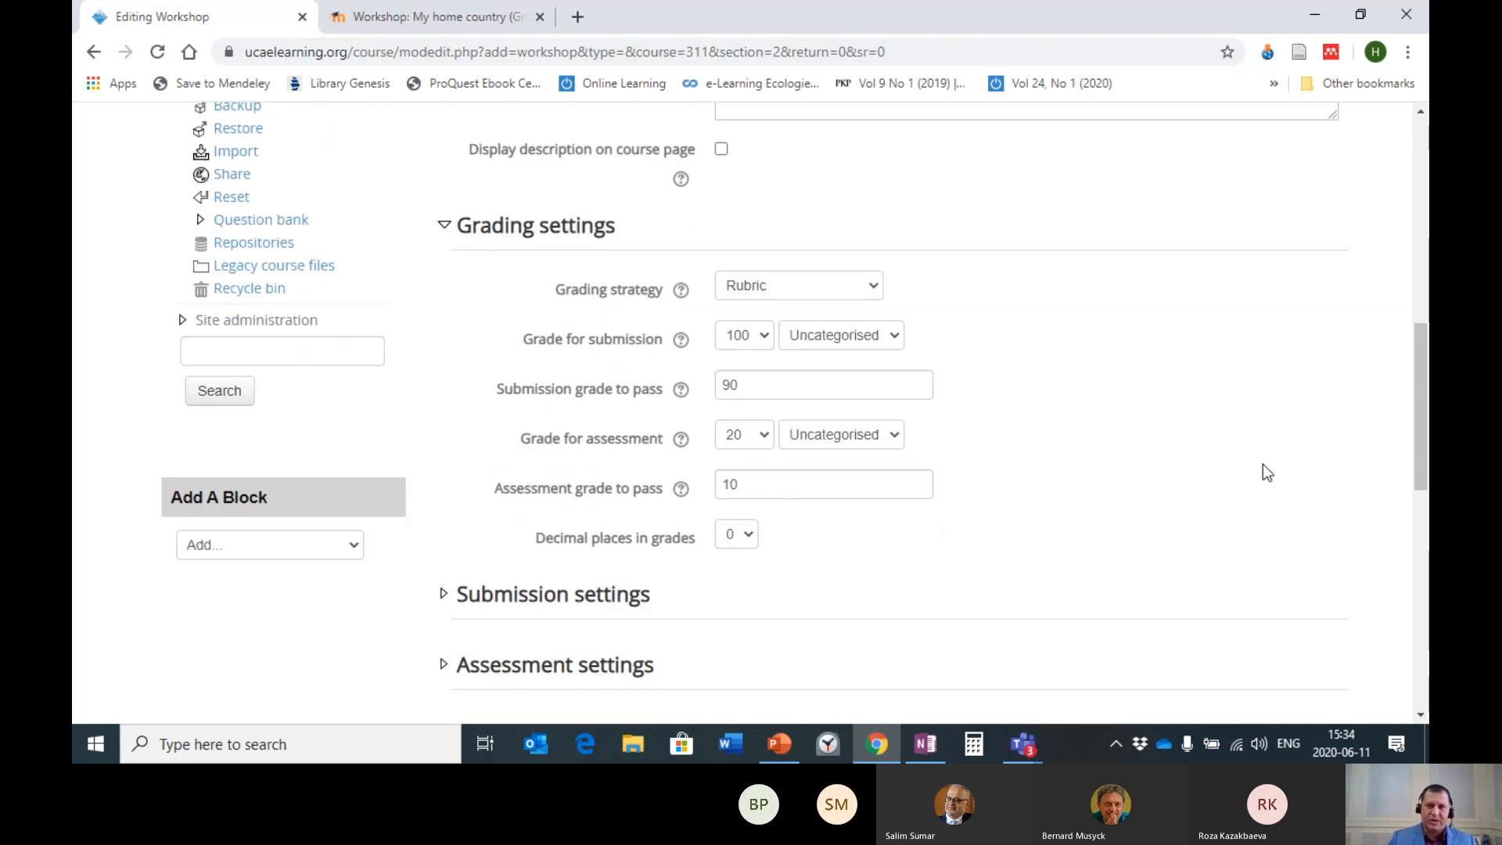
{"action": "scroll", "coordinate": [1269, 470], "scroll_direction": "down", "scroll_amount": 4}
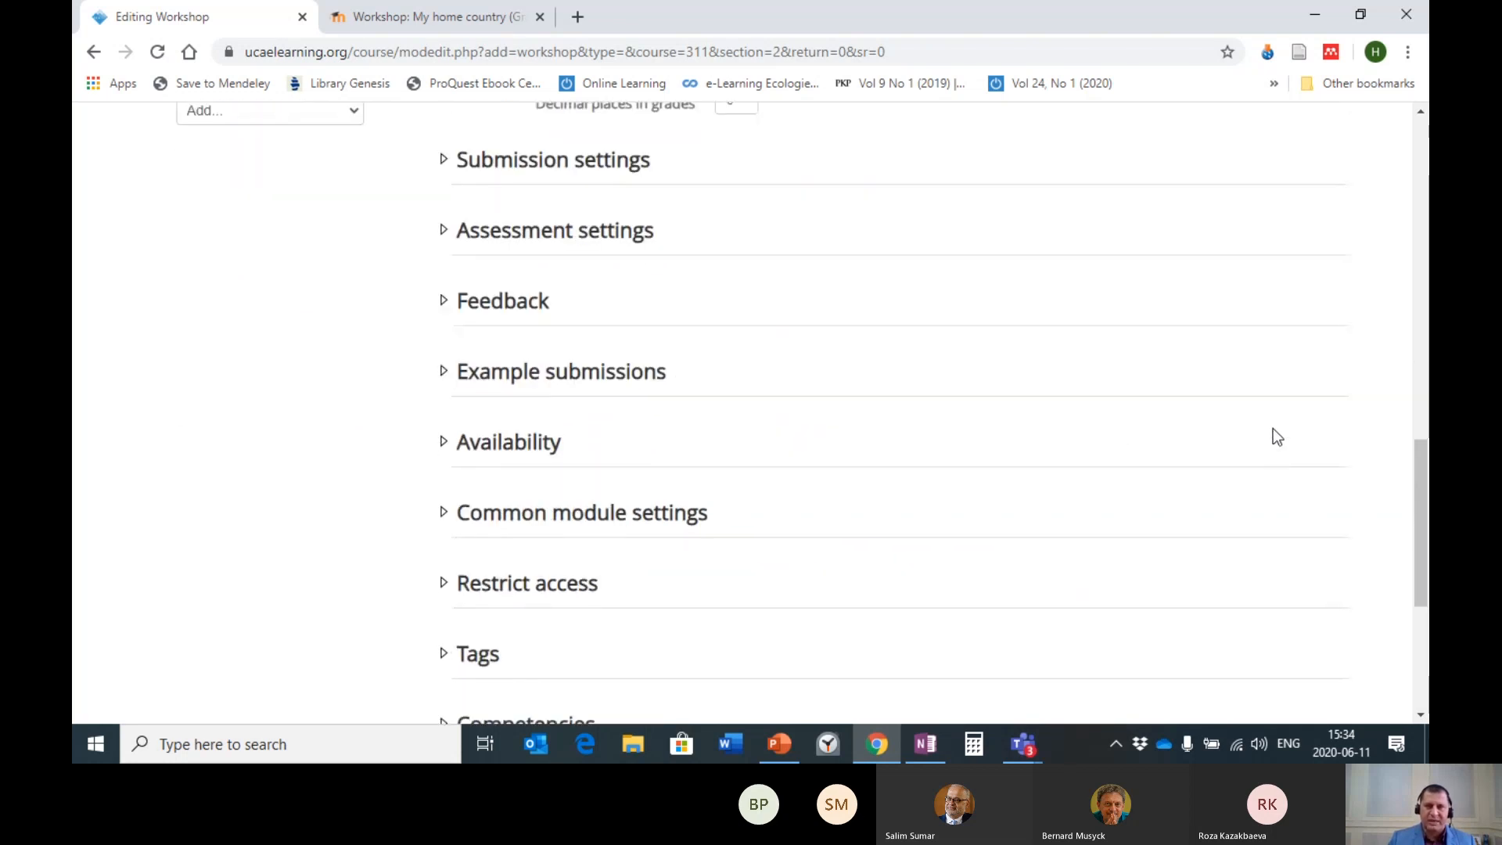
{"action": "left_click", "coordinate": [618, 171]}
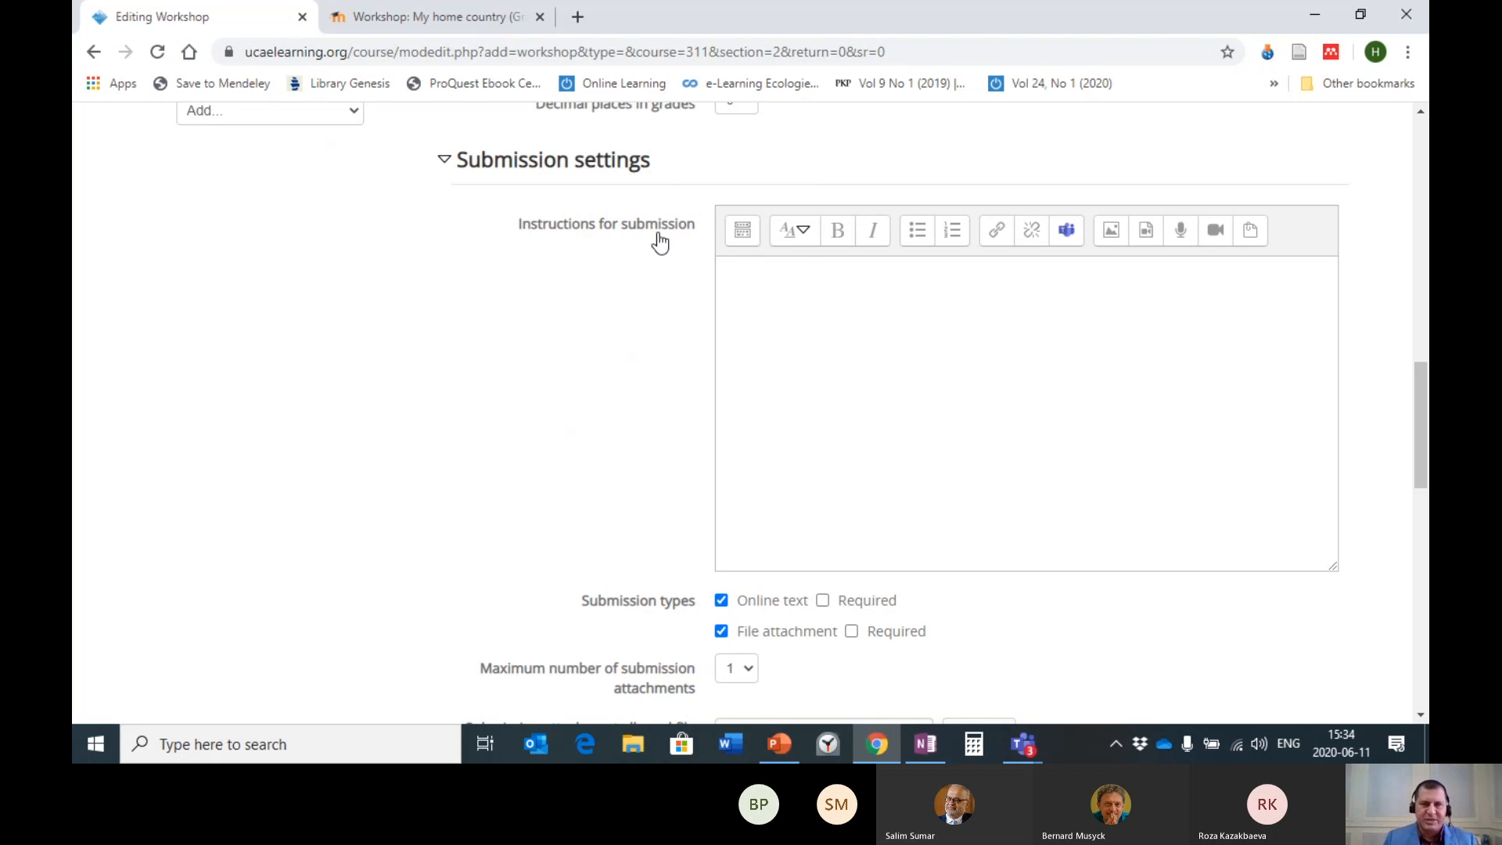
{"action": "left_click", "coordinate": [738, 282]}
{"action": "type", "text": "Write a critical "}
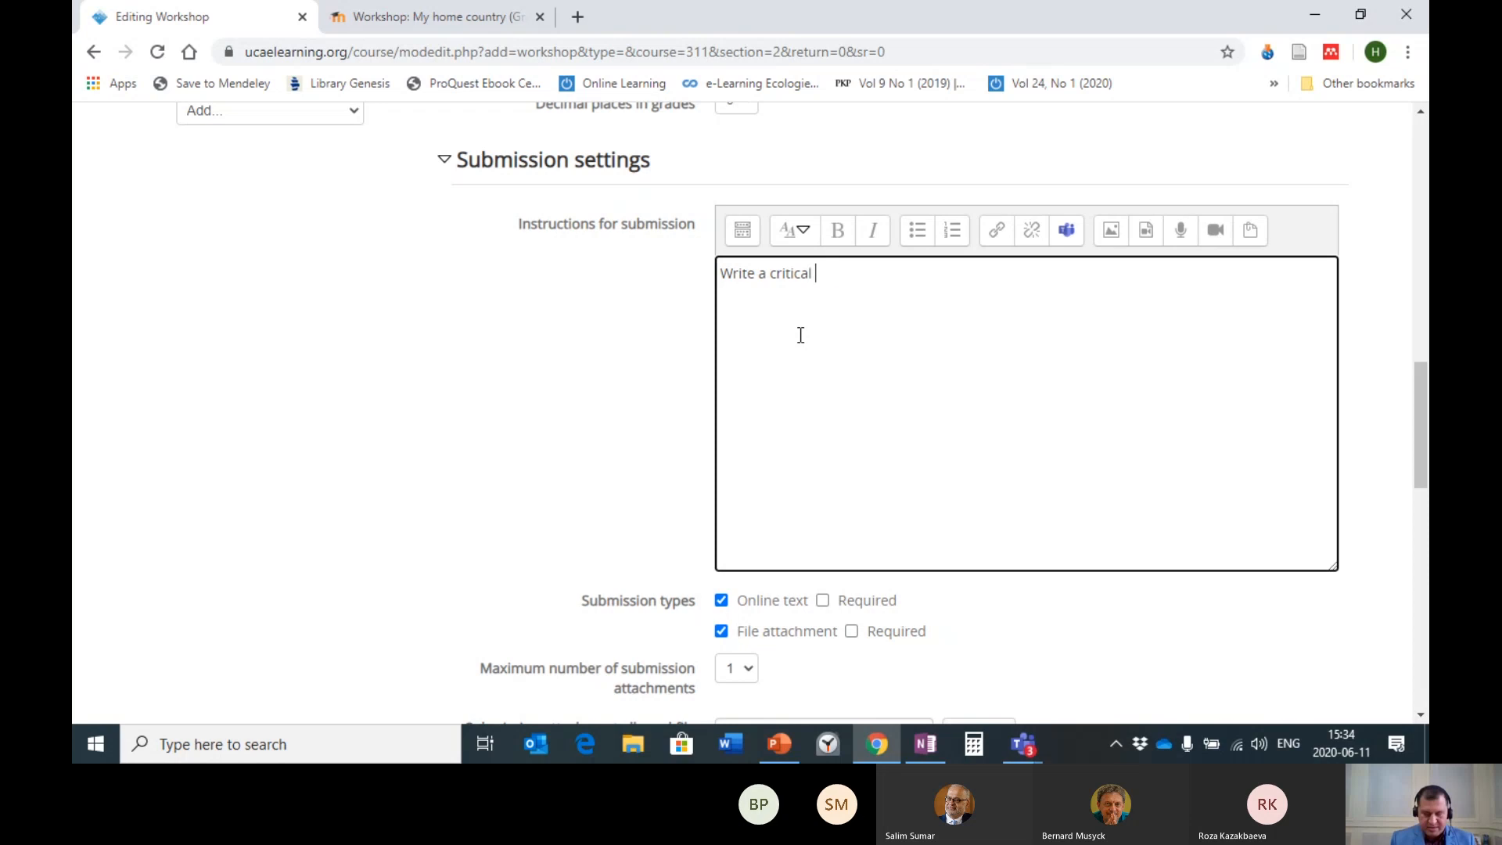
{"action": "type", "text": "papre wr"}
{"action": "key", "text": "BackSpace"}
{"action": "key", "text": "BackSpace"}
{"action": "key", "text": "BackSpace"}
{"action": "key", "text": "BackSpace"}
{"action": "key", "text": "BackSpace"}
{"action": "type", "text": "er on"}
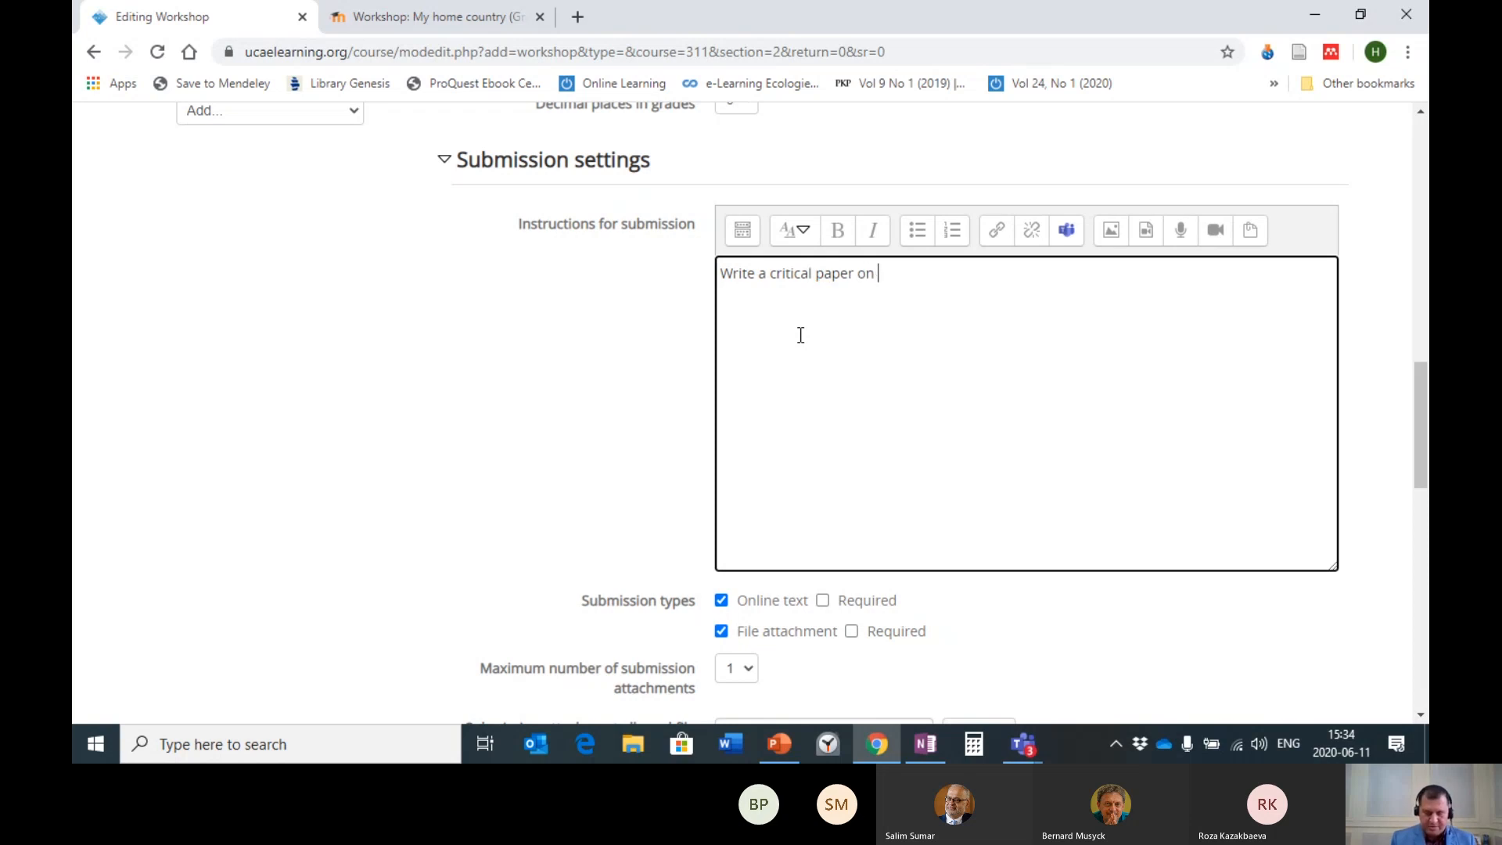
{"action": "type", "text": " con"}
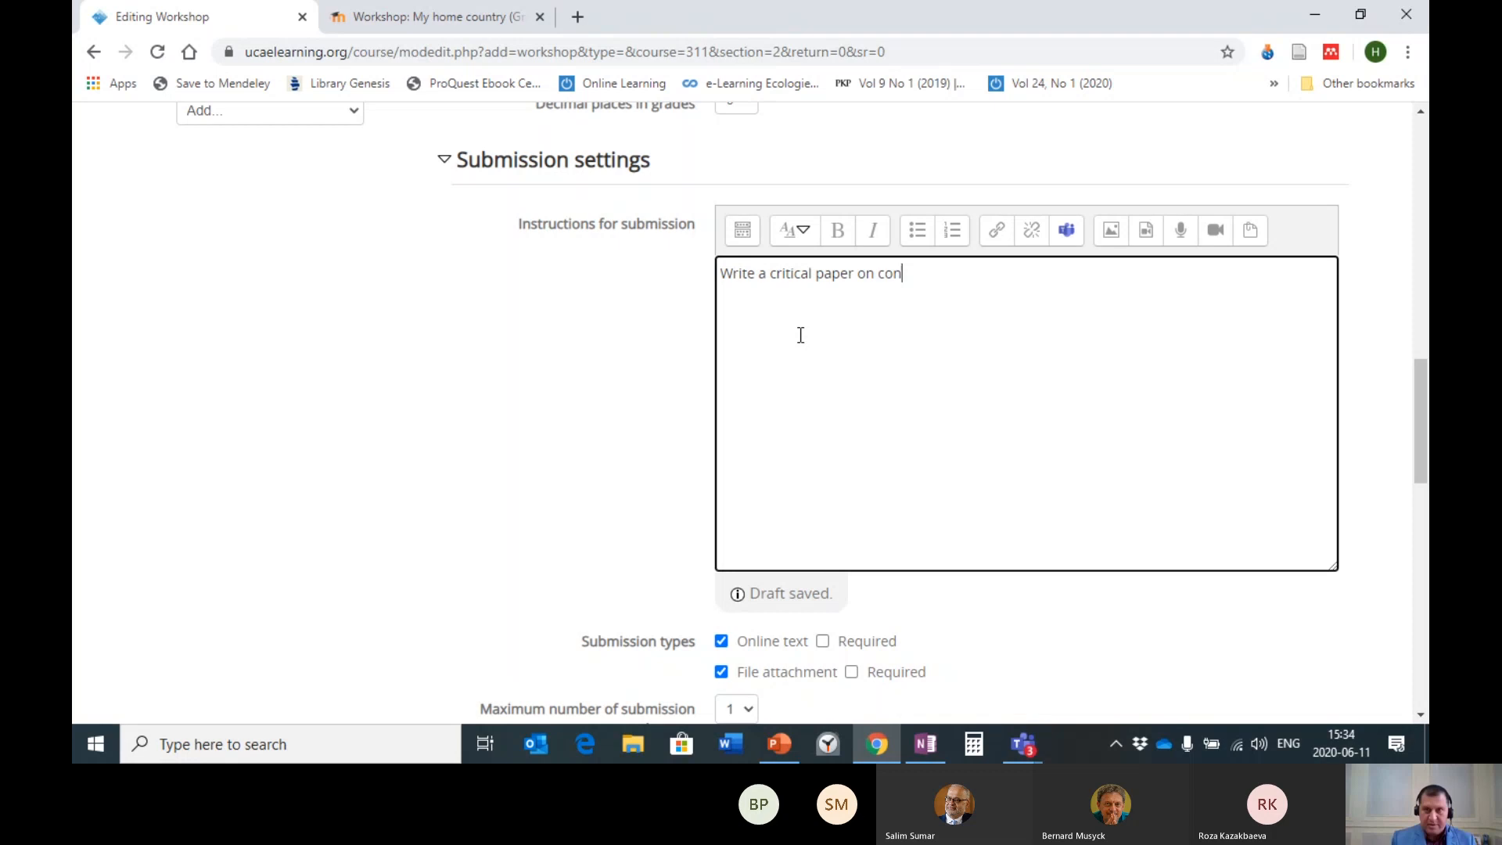
{"action": "type", "text": "sume"}
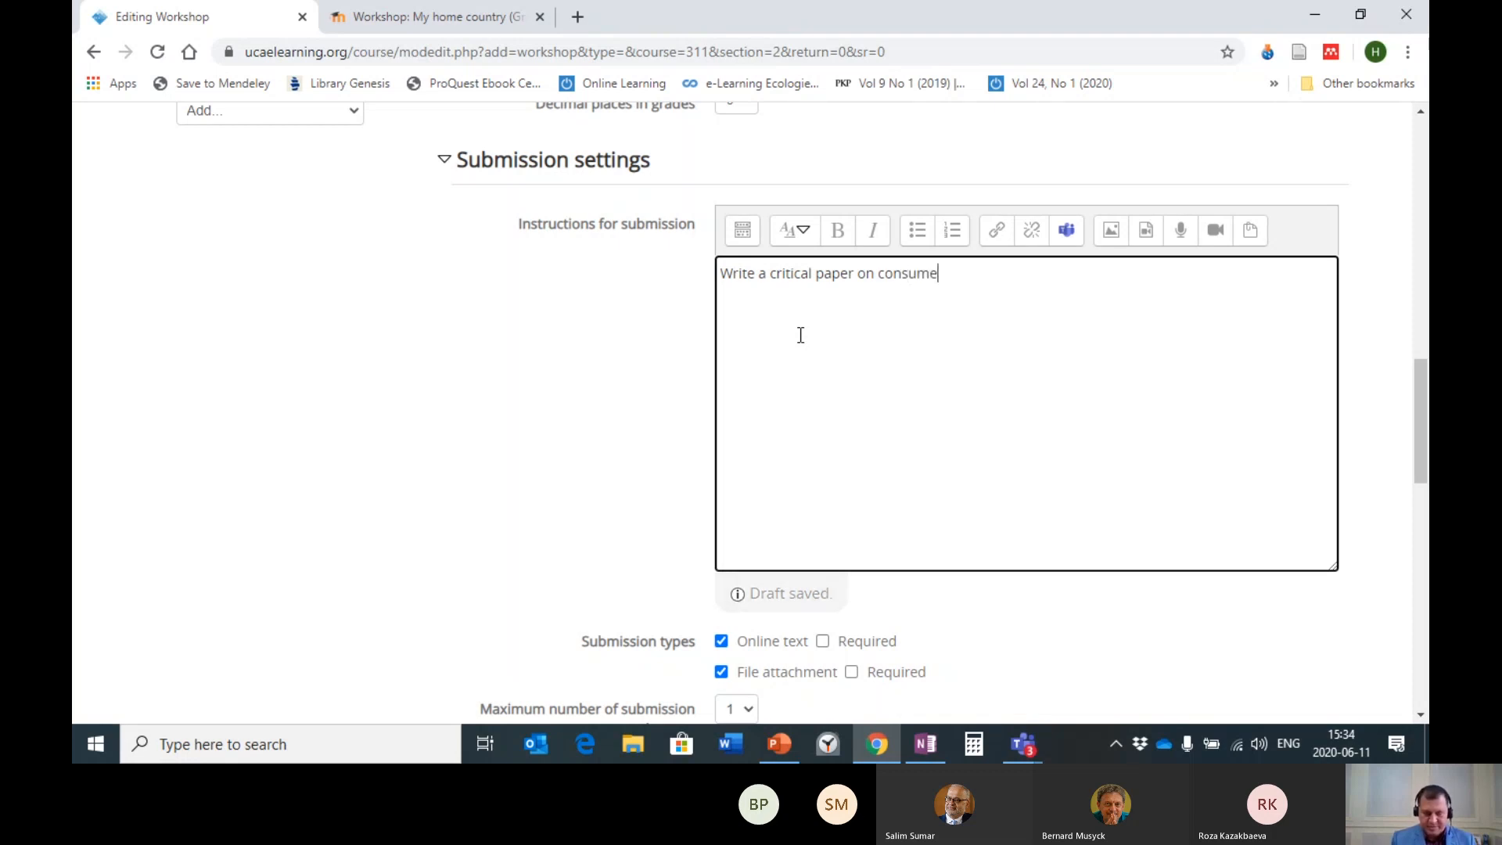
{"action": "type", "text": "r attitude to "}
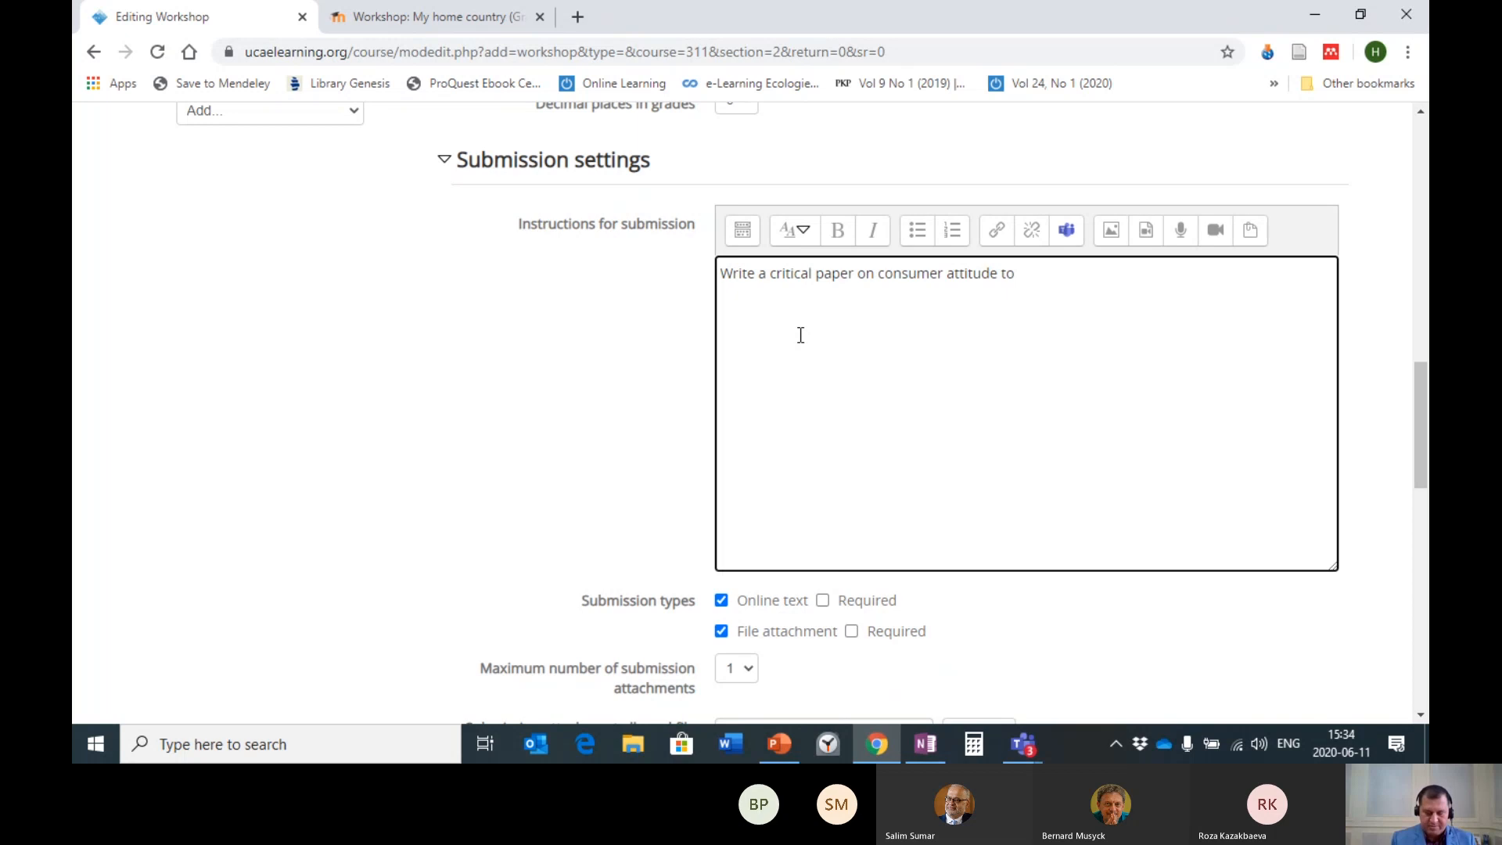
{"action": "type", "text": "using apps "}
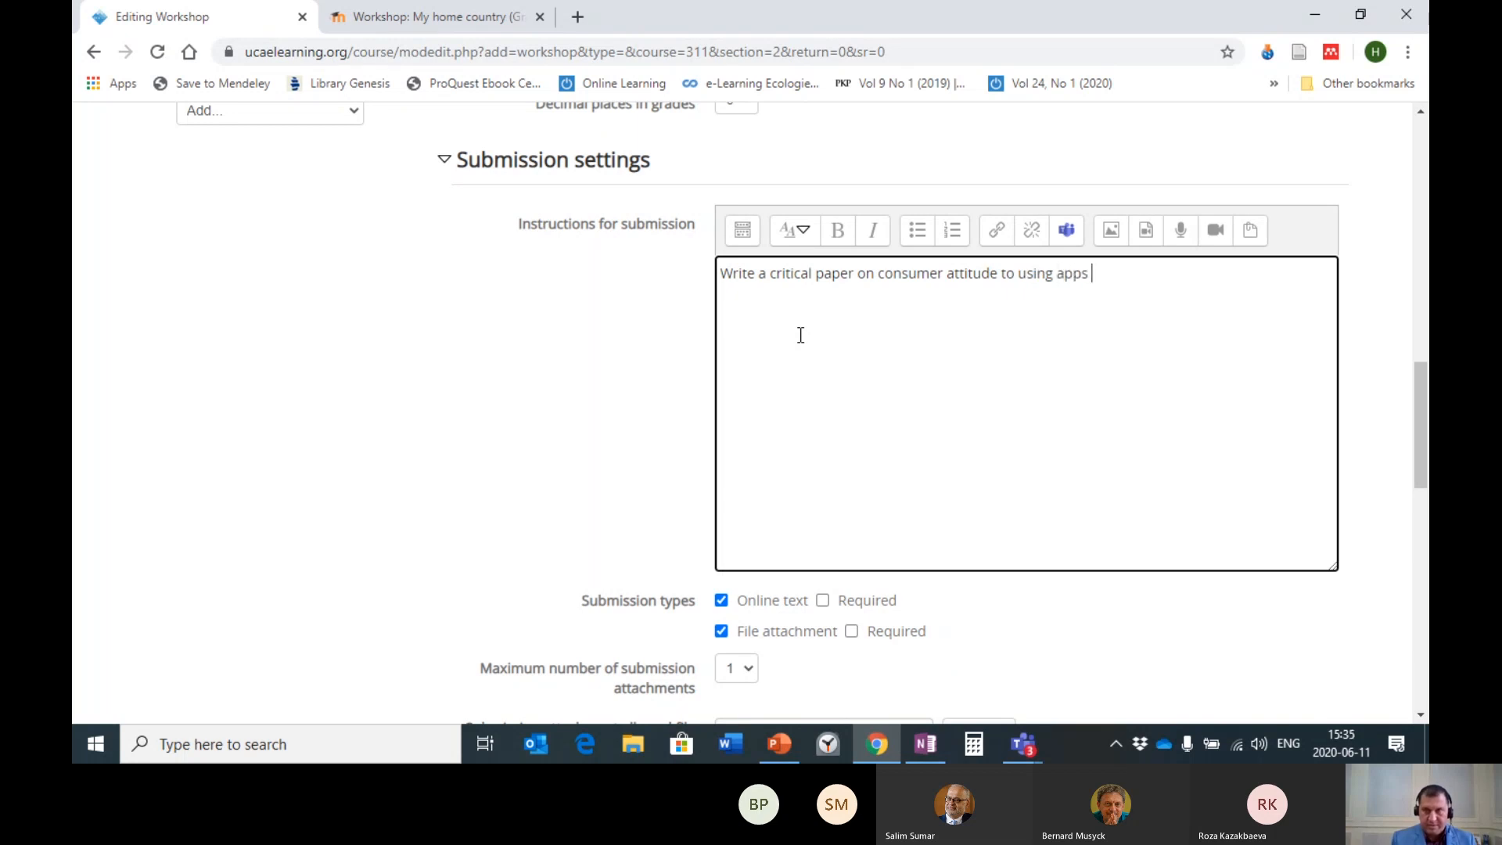
{"action": "type", "text": "for shop"}
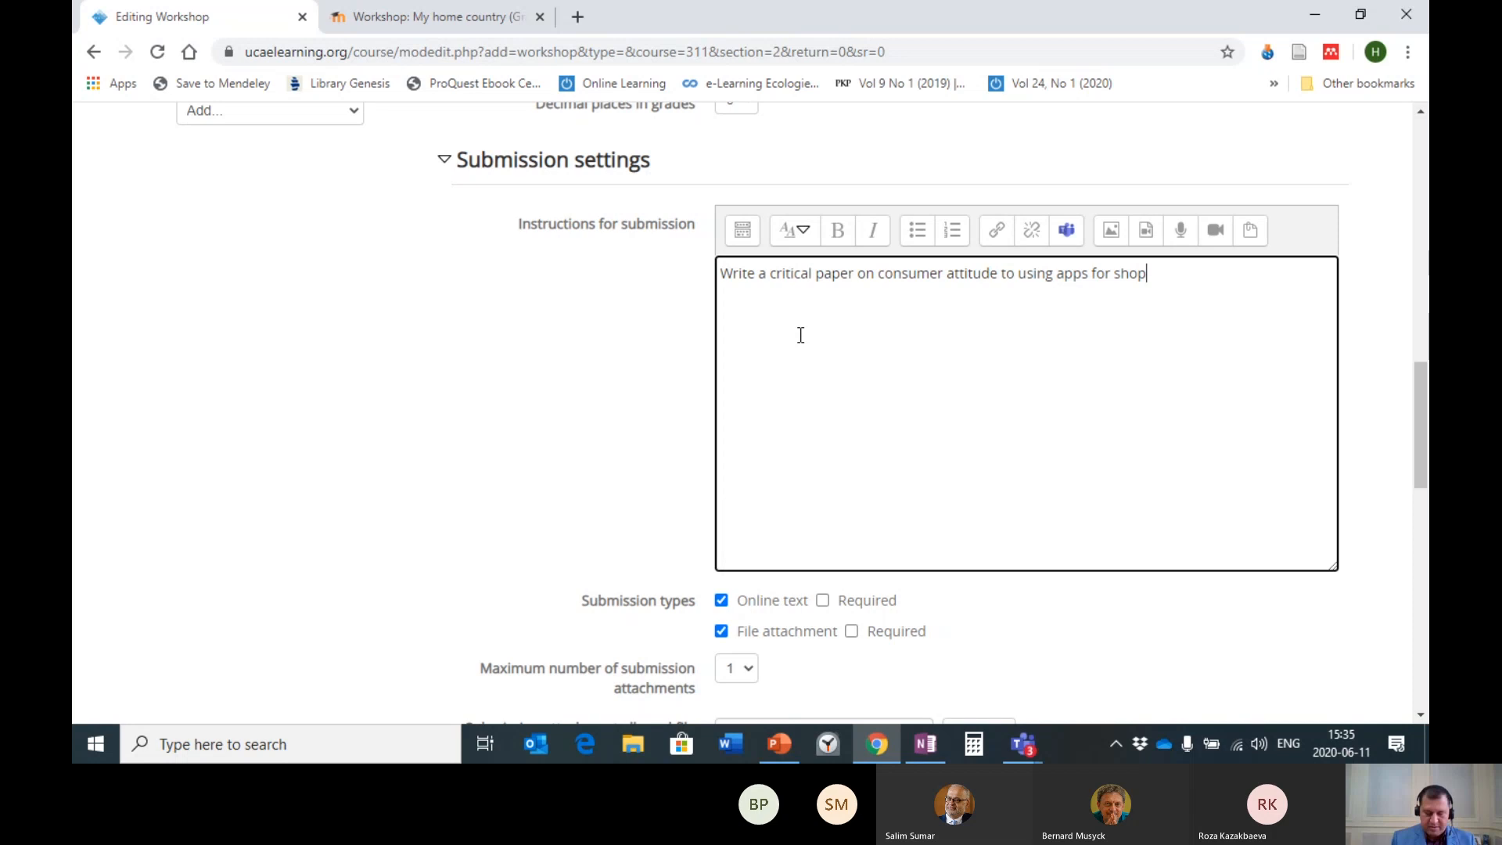
{"action": "type", "text": "ping."}
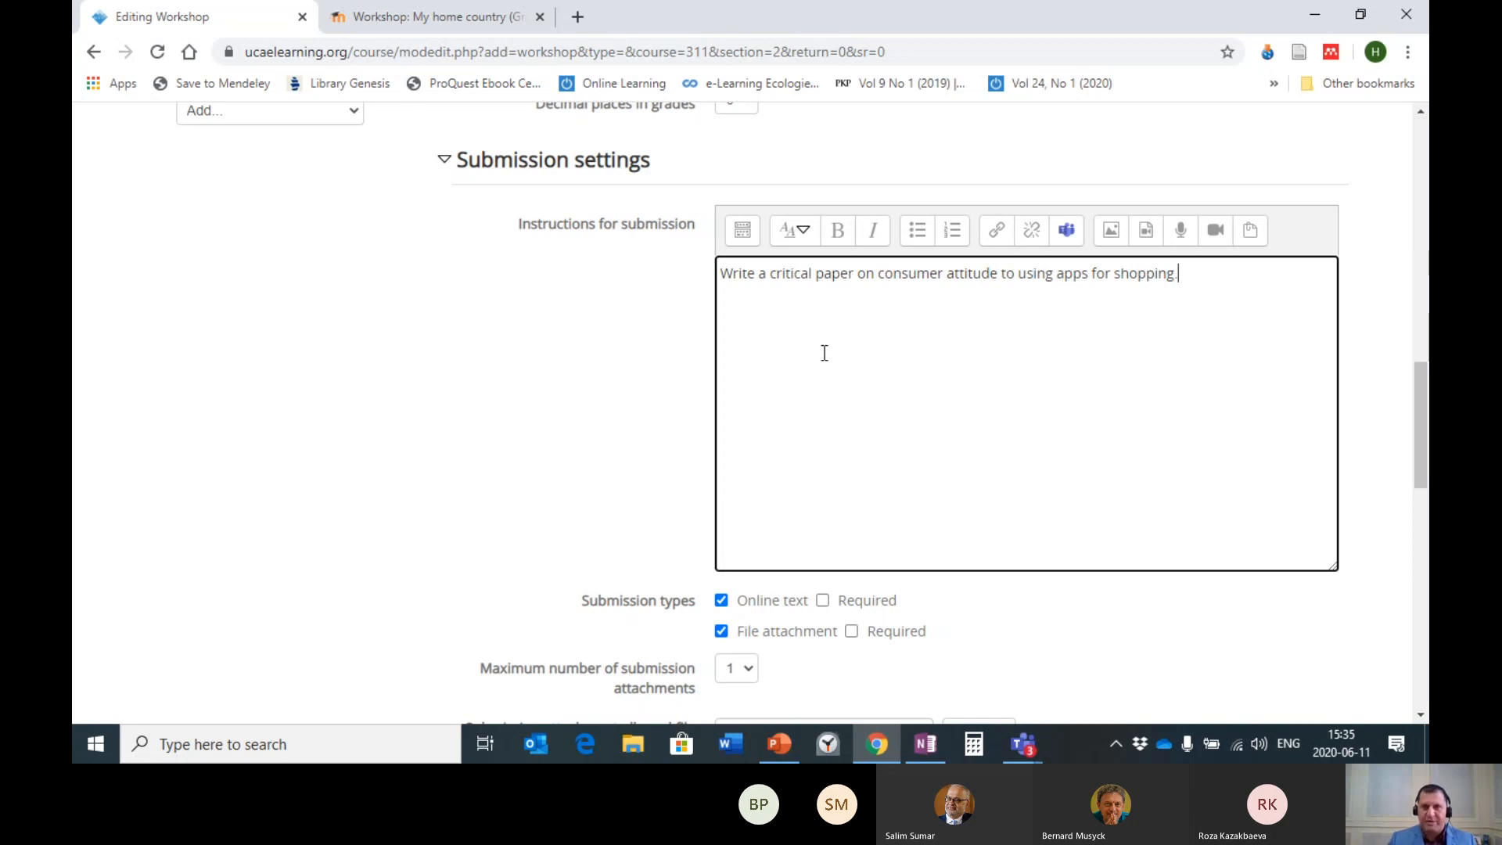
- Add the lines "Do this", "do that" and "don't be this" below the first sentence of the submission instructions
{"action": "scroll", "coordinate": [992, 352], "scroll_direction": "down", "scroll_amount": 3}
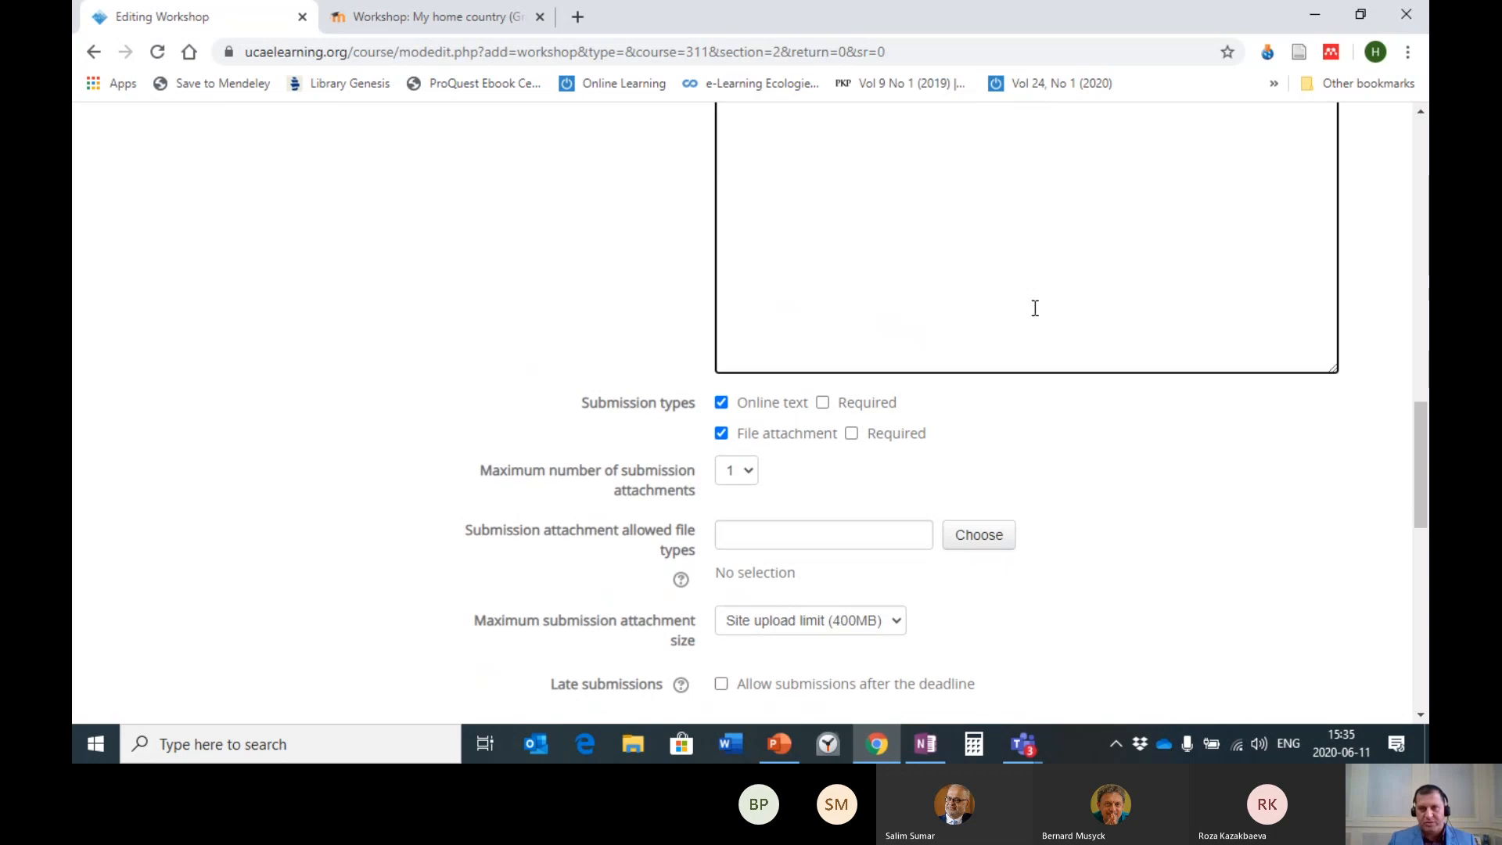
{"action": "scroll", "coordinate": [1032, 308], "scroll_direction": "up", "scroll_amount": 3}
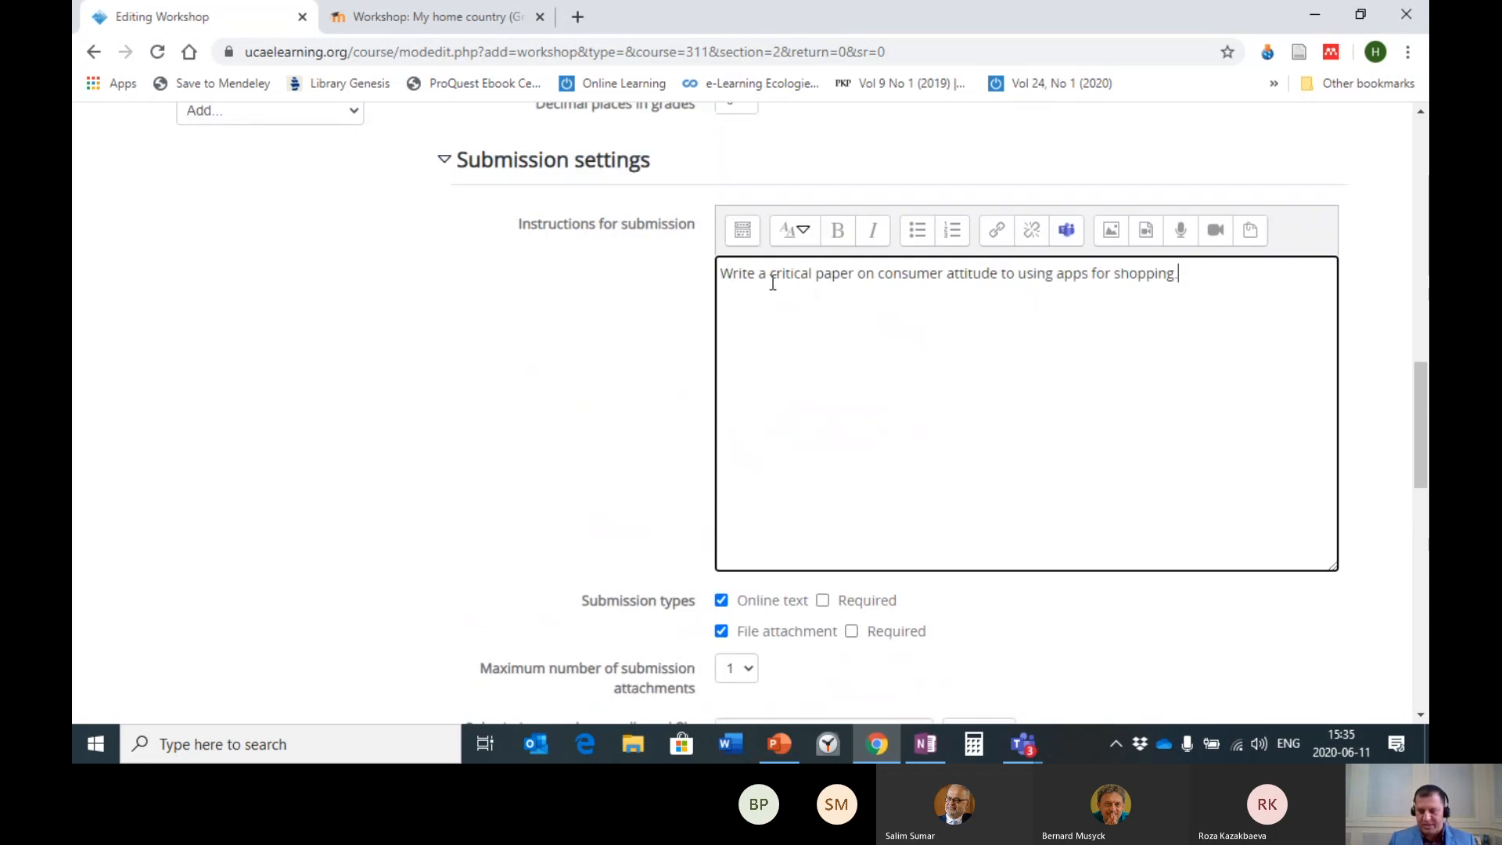
{"action": "key", "text": "Return"}
{"action": "type", "text": "Do this"}
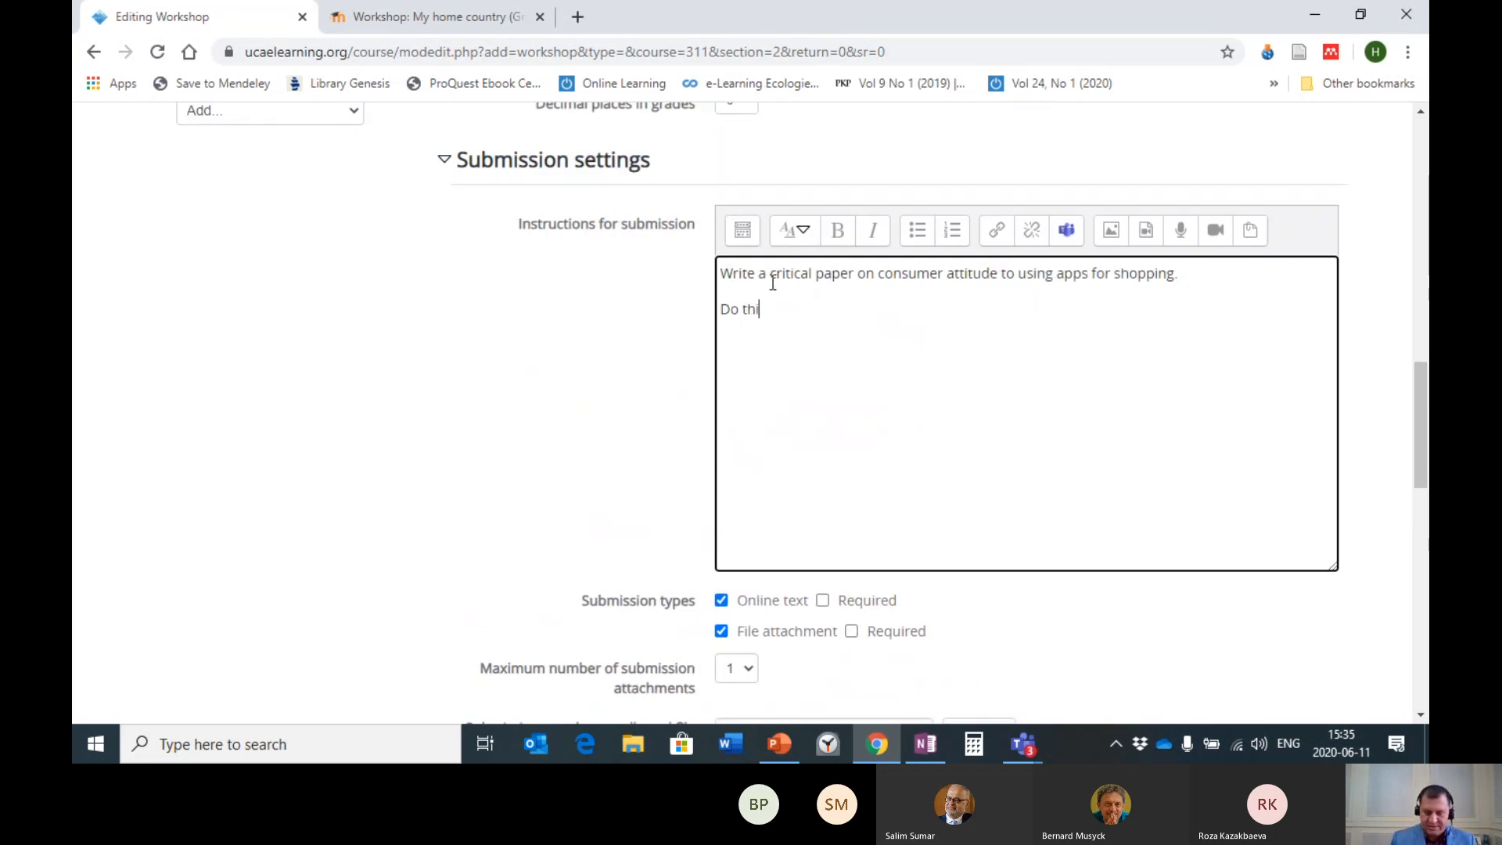
{"action": "key", "text": "Return"}
{"action": "type", "text": "do that"}
{"action": "key", "text": "Return"}
{"action": "type", "text": "don'"}
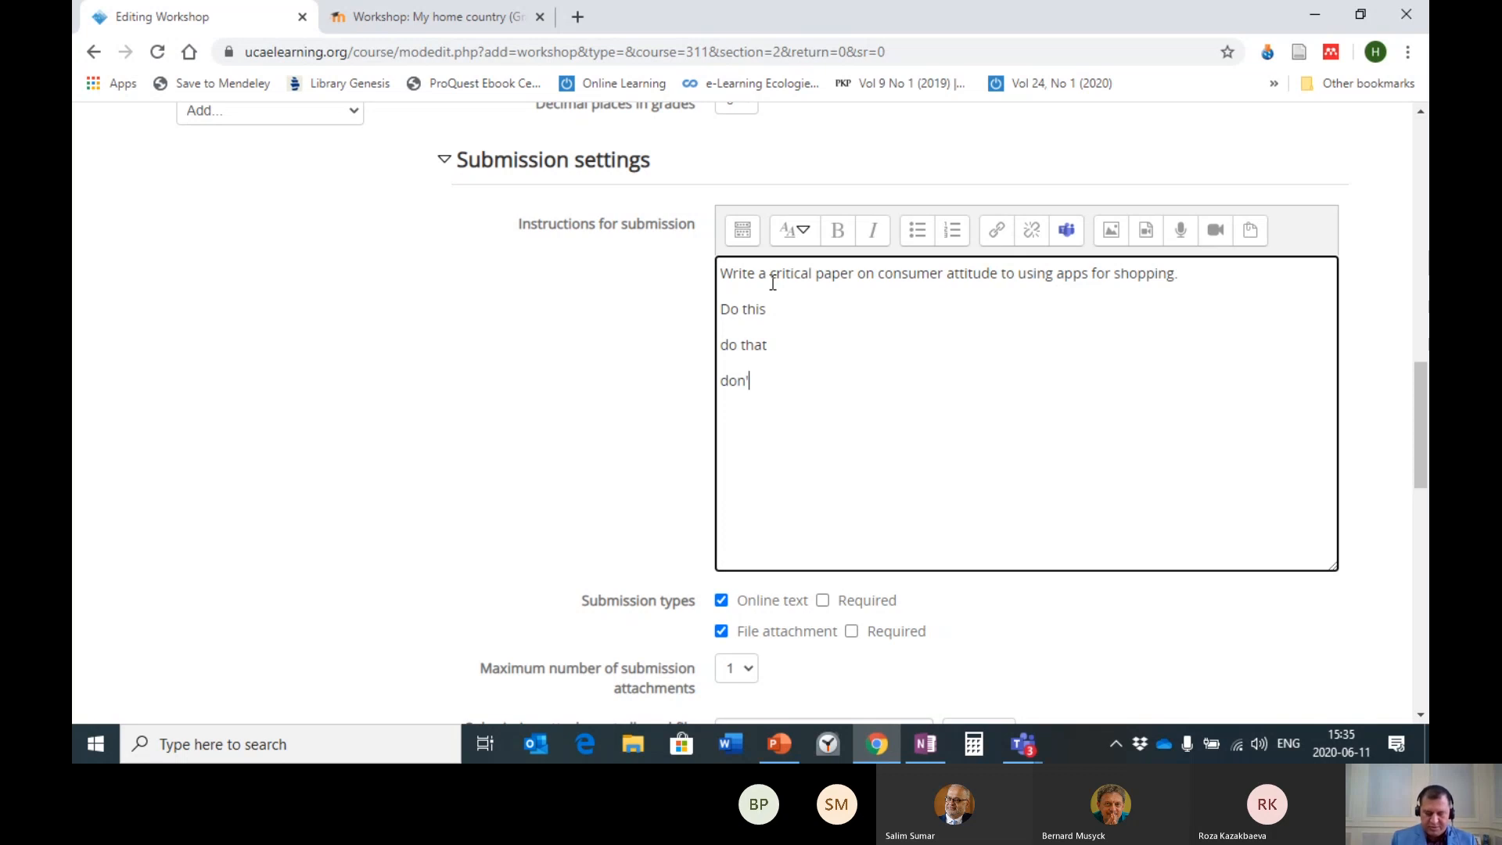
{"action": "type", "text": "t be this"}
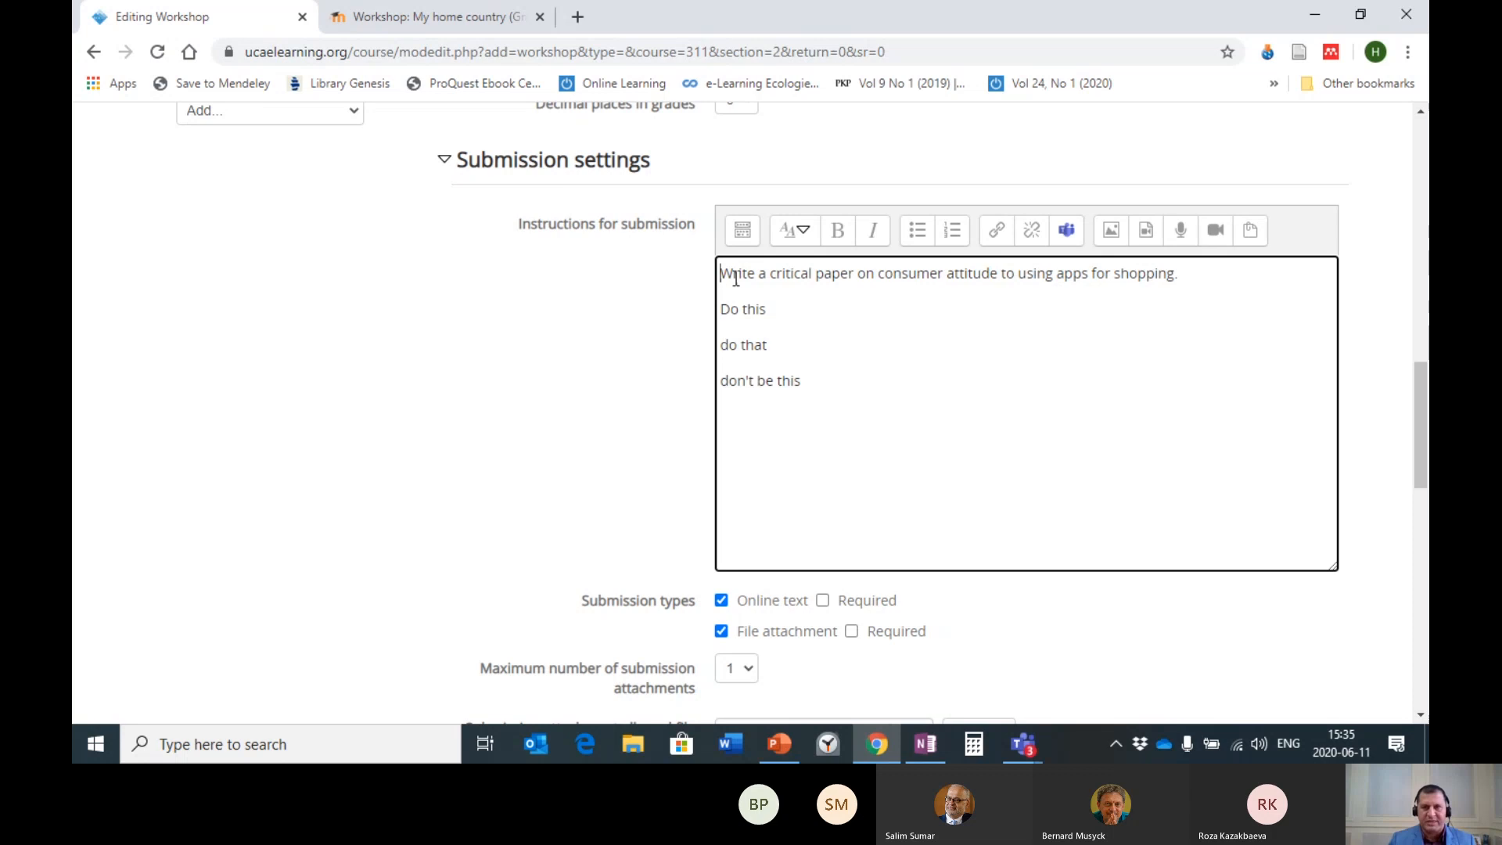
{"action": "left_click_drag", "start_coordinate": [719, 273], "coordinate": [804, 379]}
{"action": "left_click", "coordinate": [941, 395]}
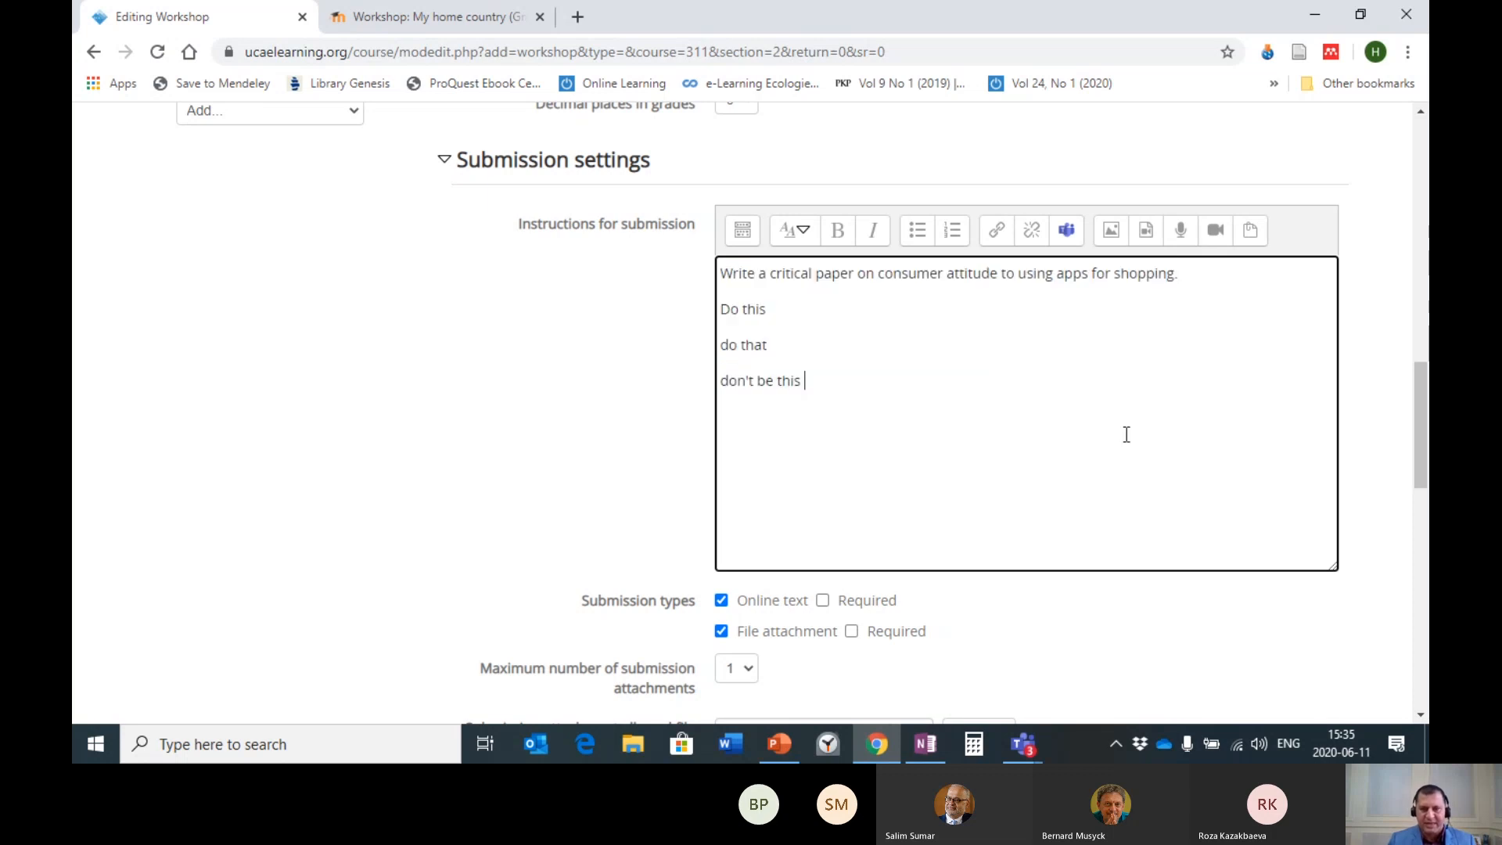
{"action": "scroll", "coordinate": [1126, 433], "scroll_direction": "down", "scroll_amount": 2}
{"action": "scroll", "coordinate": [1131, 371], "scroll_direction": "down", "scroll_amount": 4}
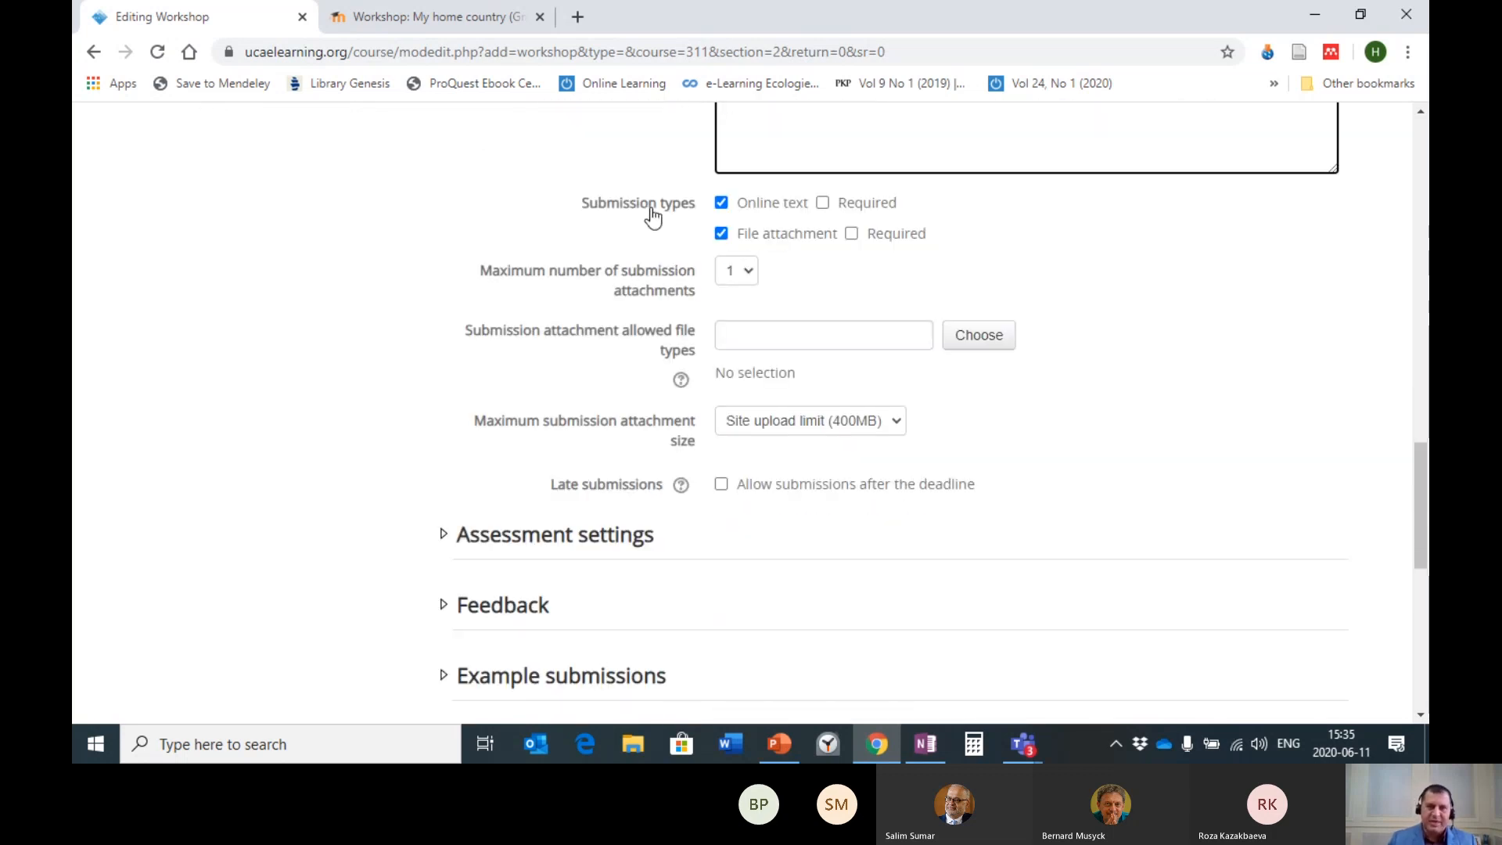
{"action": "scroll", "coordinate": [1156, 326], "scroll_direction": "up", "scroll_amount": 3}
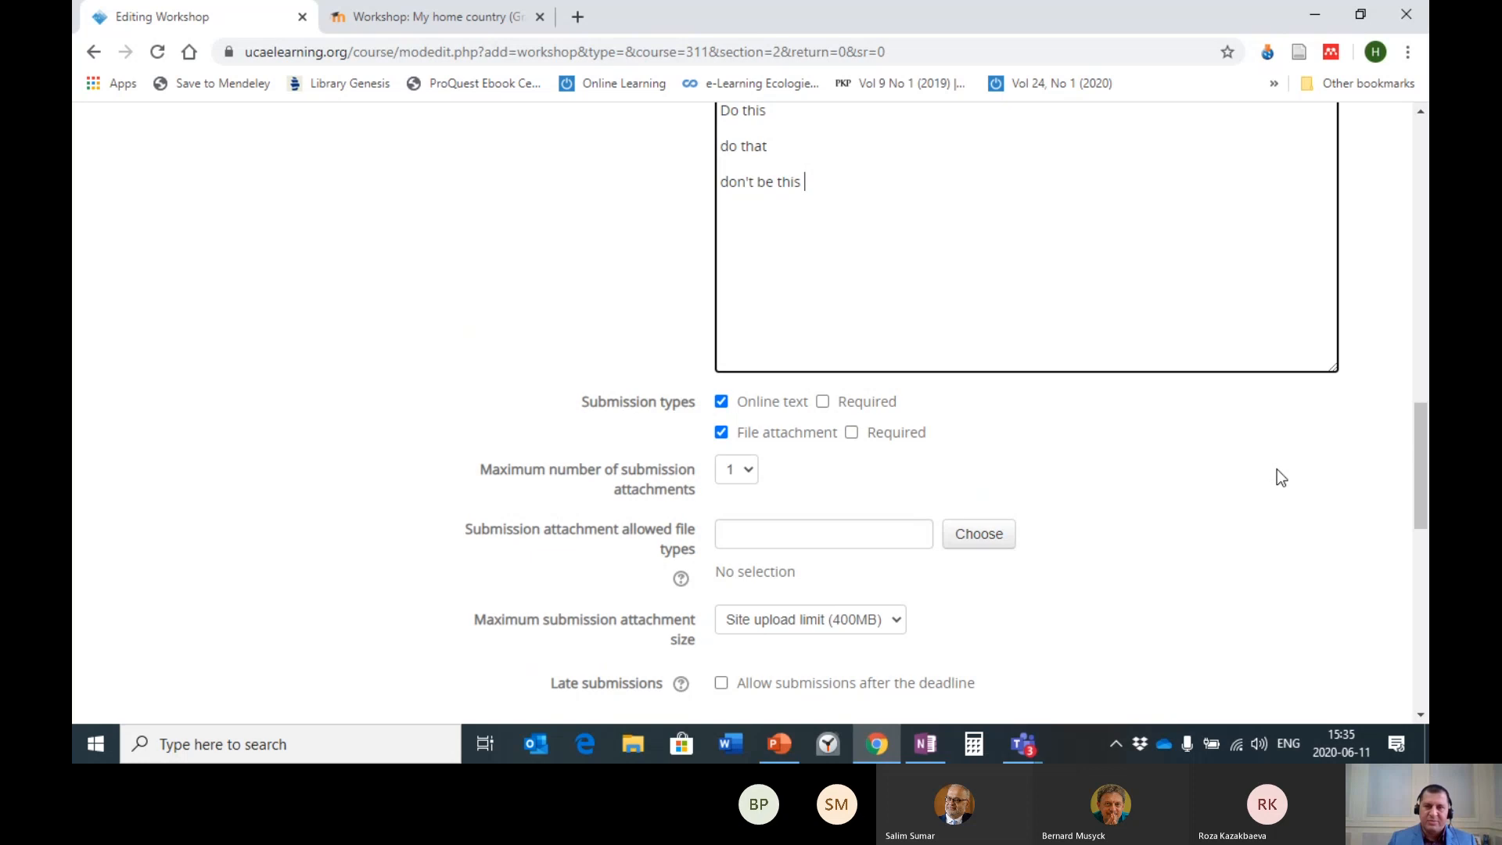
{"action": "scroll", "coordinate": [1280, 477], "scroll_direction": "up", "scroll_amount": 3}
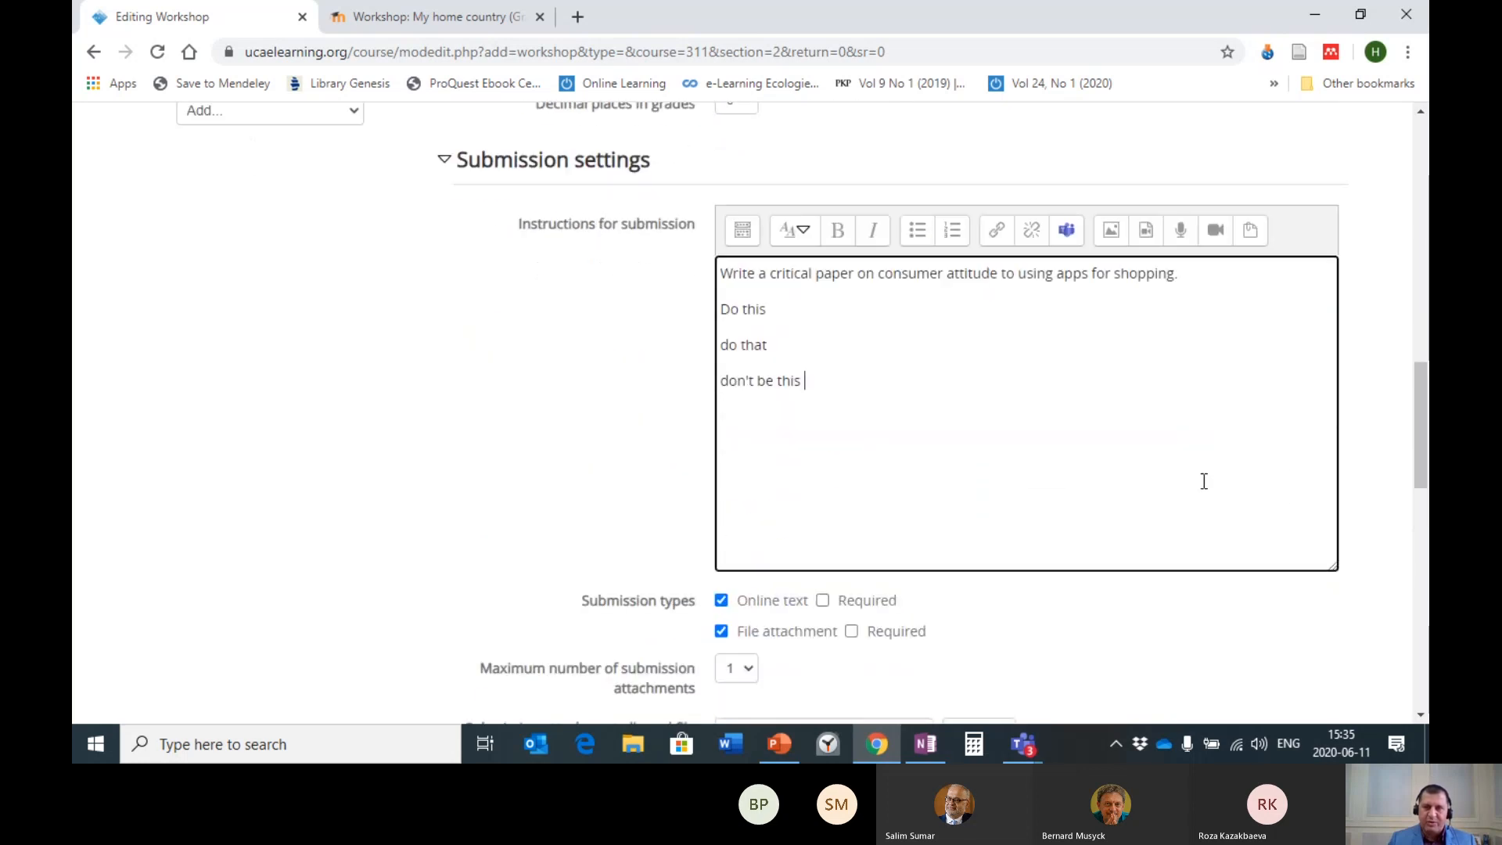
{"action": "left_click_drag", "start_coordinate": [720, 273], "coordinate": [807, 377]}
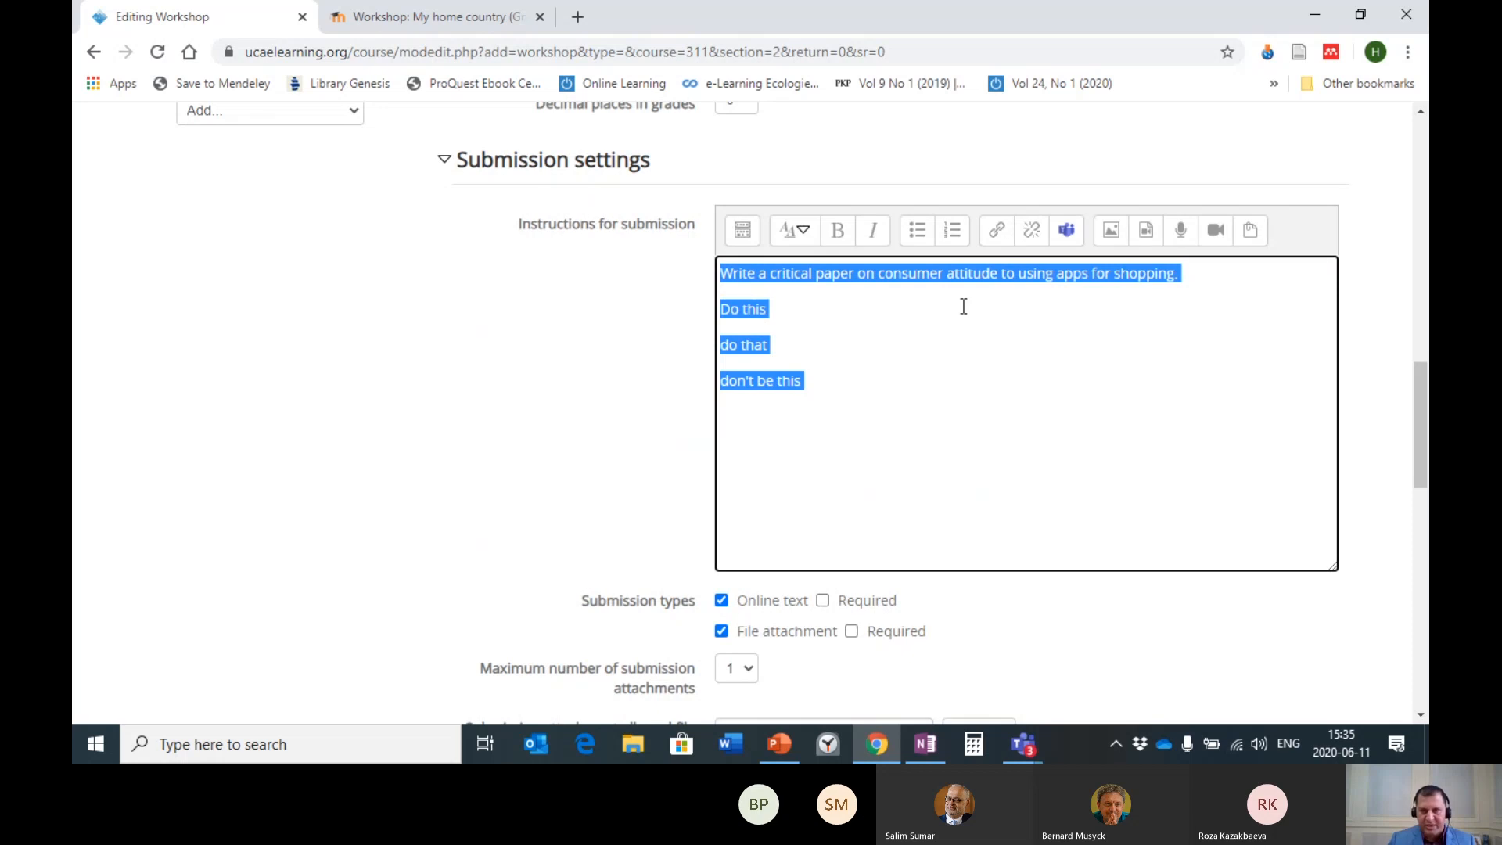
{"action": "left_click", "coordinate": [751, 291]}
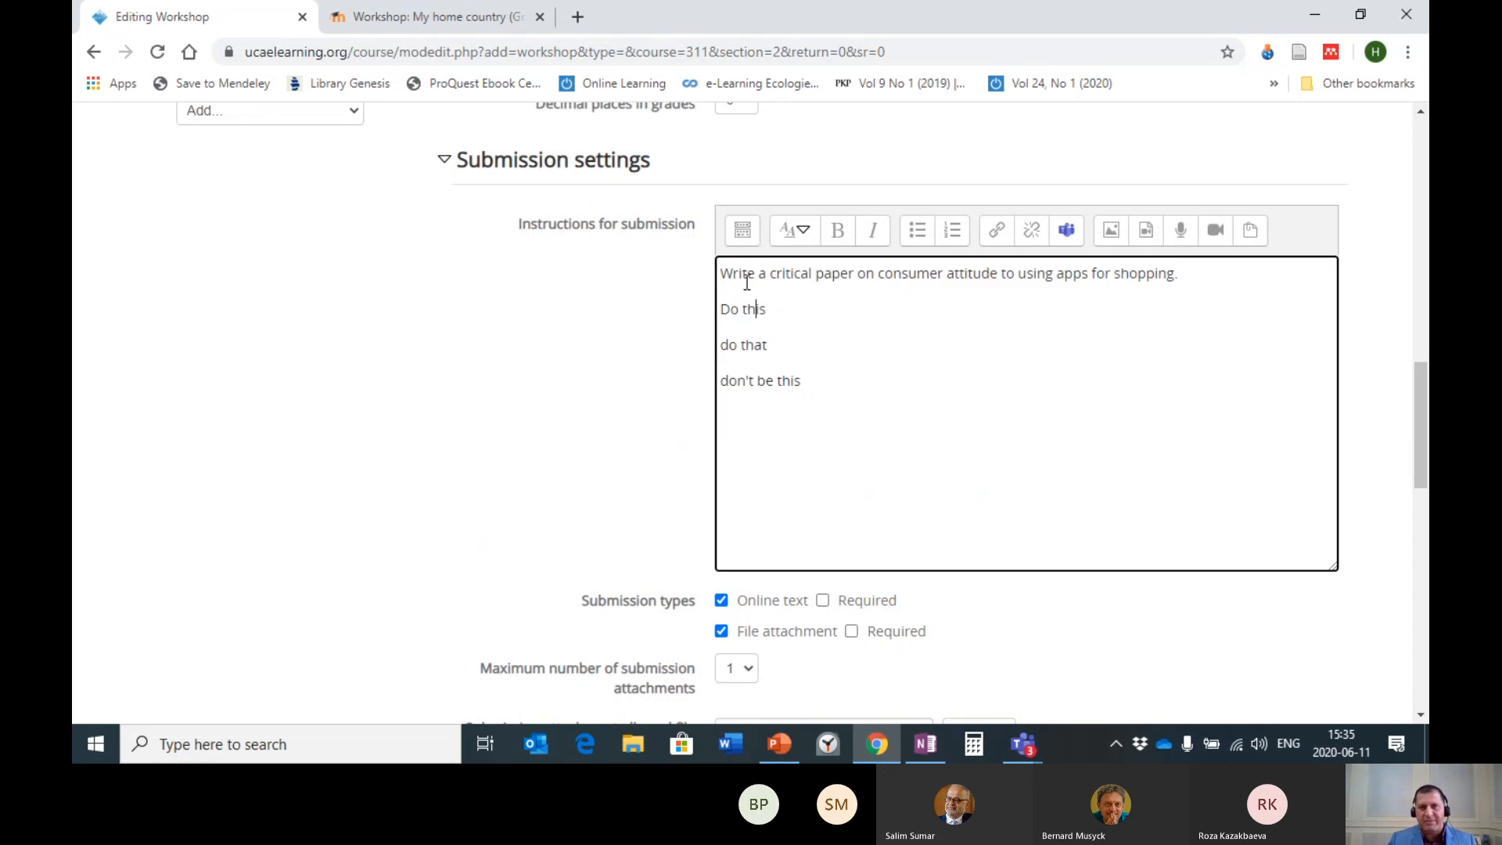
{"action": "left_click_drag", "start_coordinate": [721, 273], "coordinate": [810, 395]}
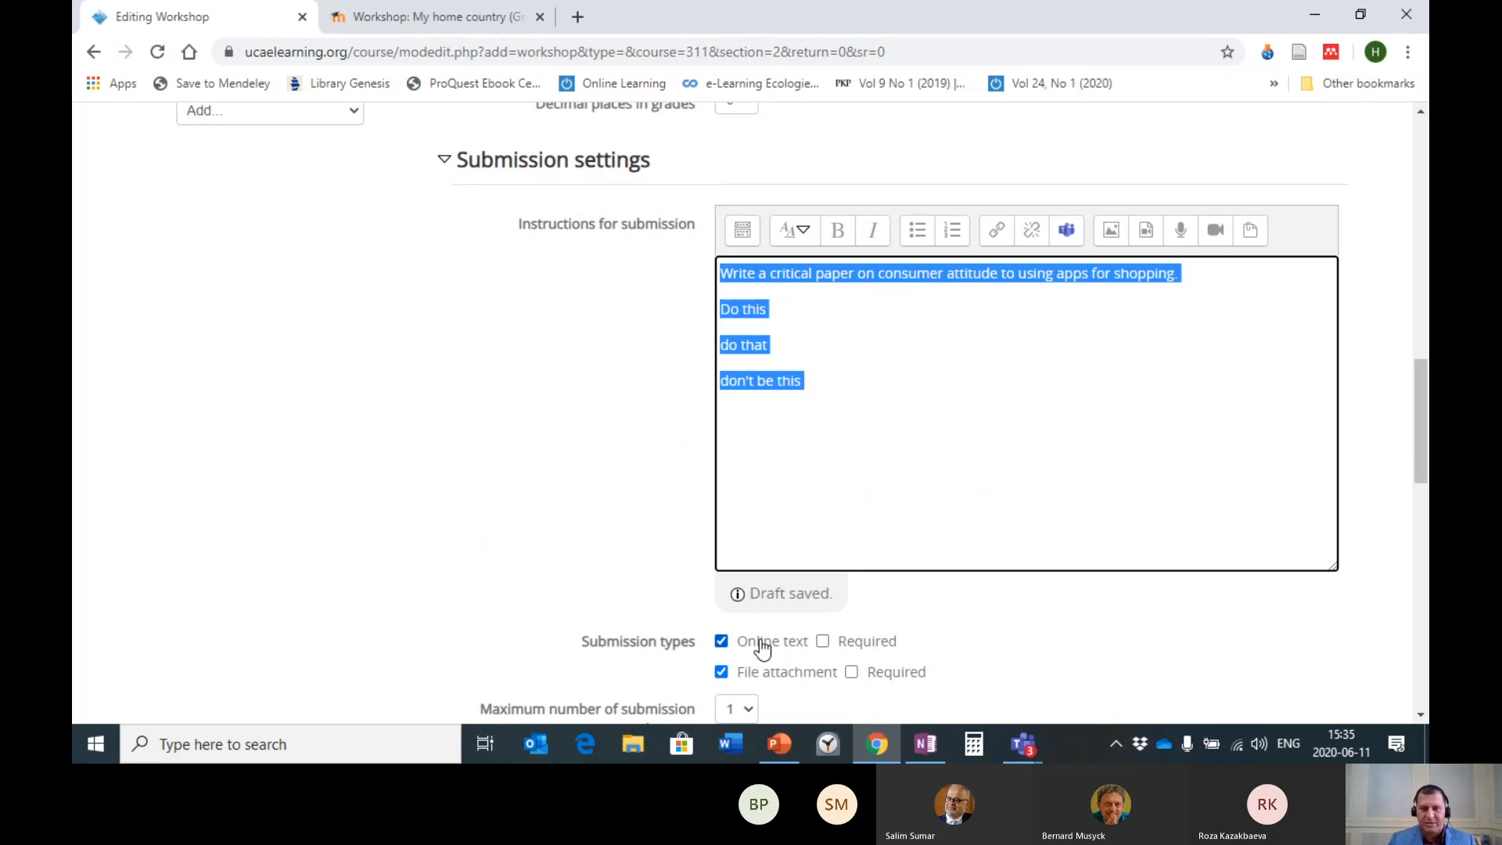
- Try making online text a required submission type, then clear the requirement and leave online text enabled
{"action": "scroll", "coordinate": [1106, 329], "scroll_direction": "down", "scroll_amount": 4}
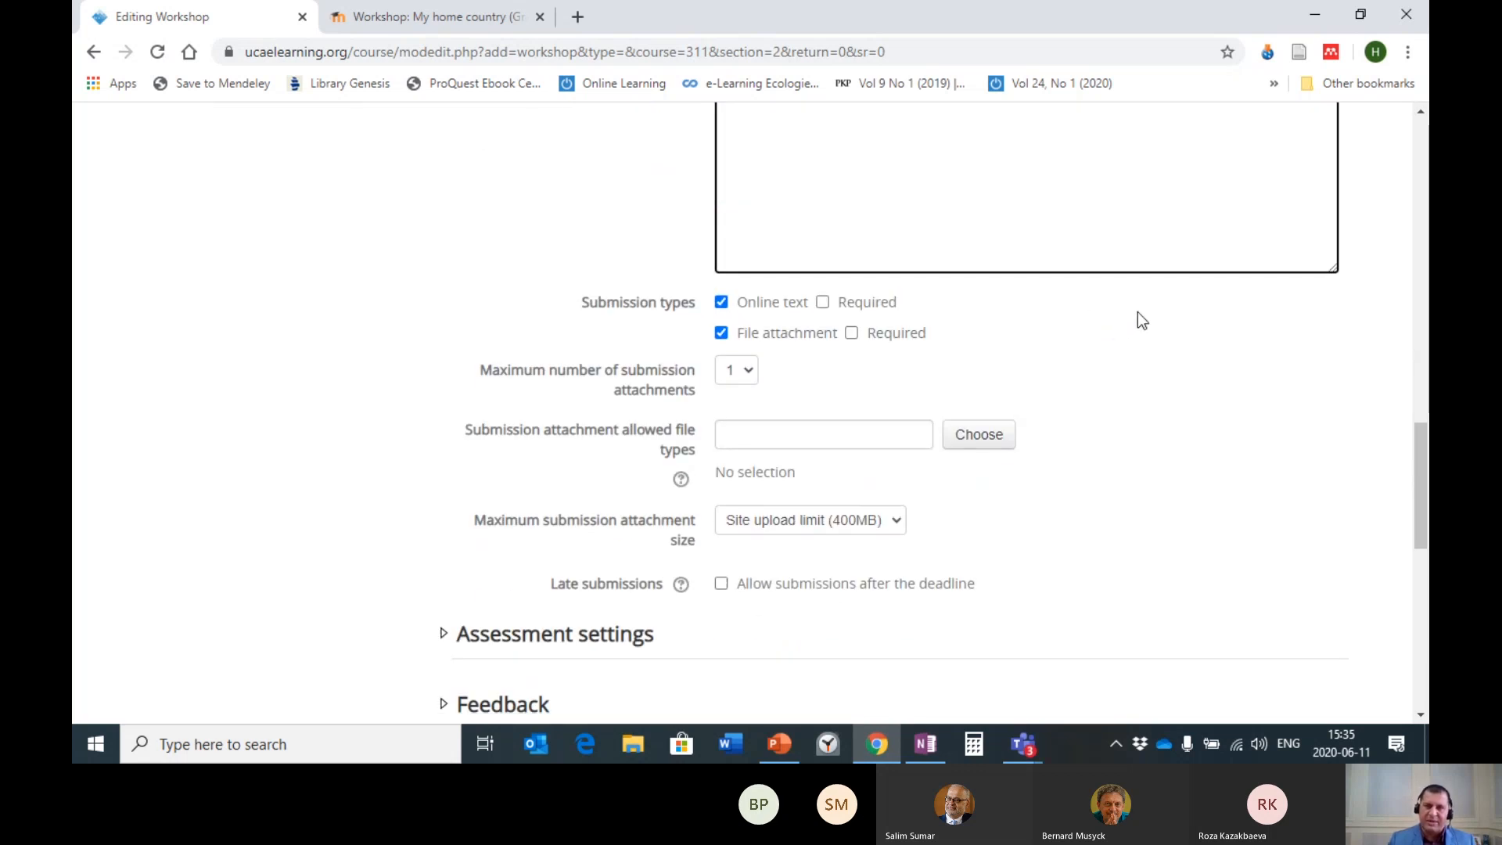
{"action": "scroll", "coordinate": [1138, 313], "scroll_direction": "up", "scroll_amount": 2}
{"action": "scroll", "coordinate": [981, 415], "scroll_direction": "down", "scroll_amount": 2}
{"action": "left_click", "coordinate": [823, 304]}
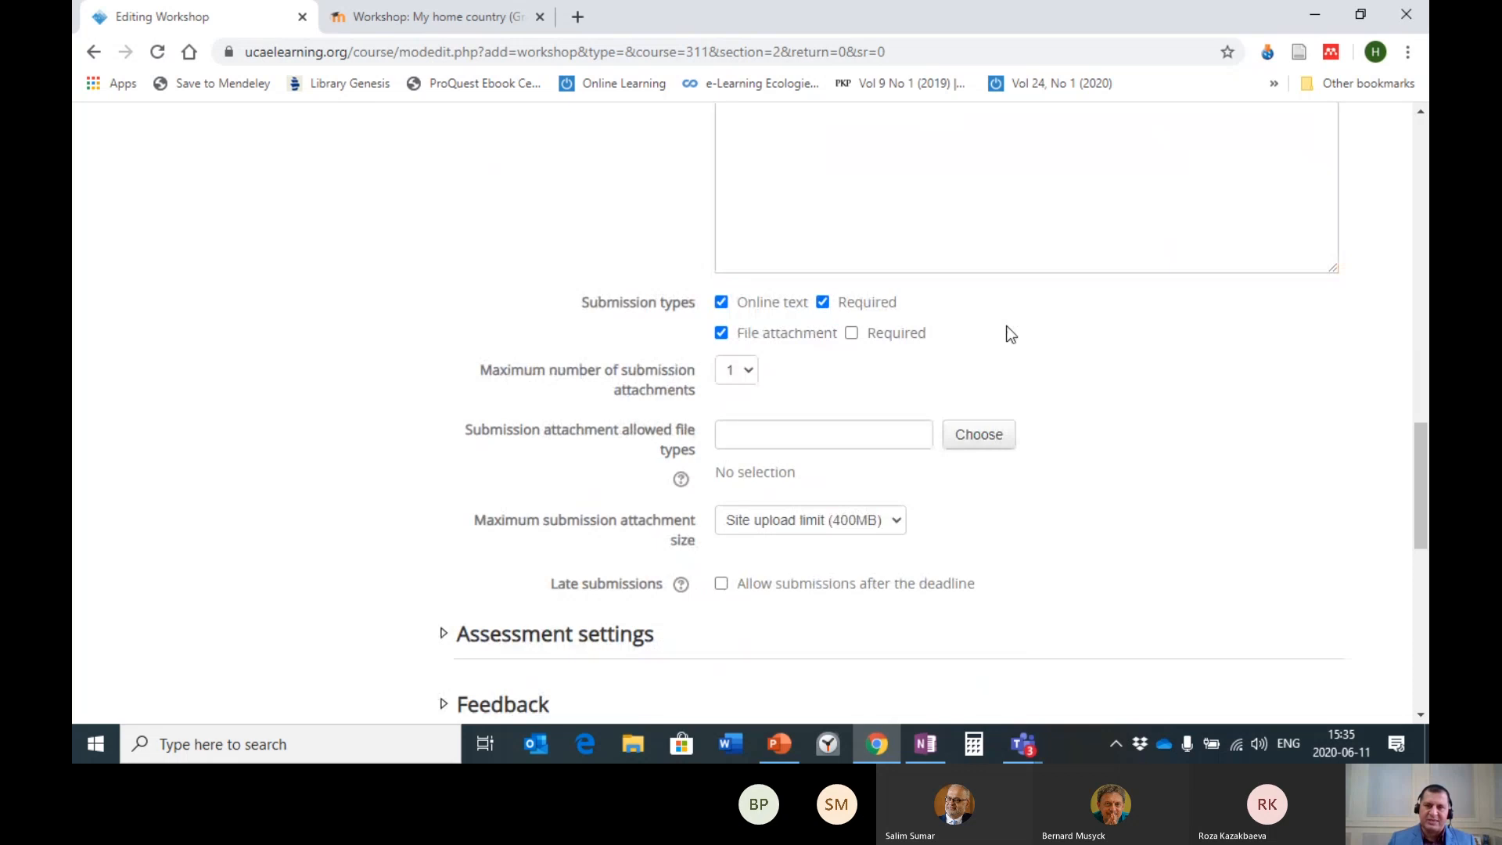
{"action": "scroll", "coordinate": [1186, 321], "scroll_direction": "up", "scroll_amount": 2}
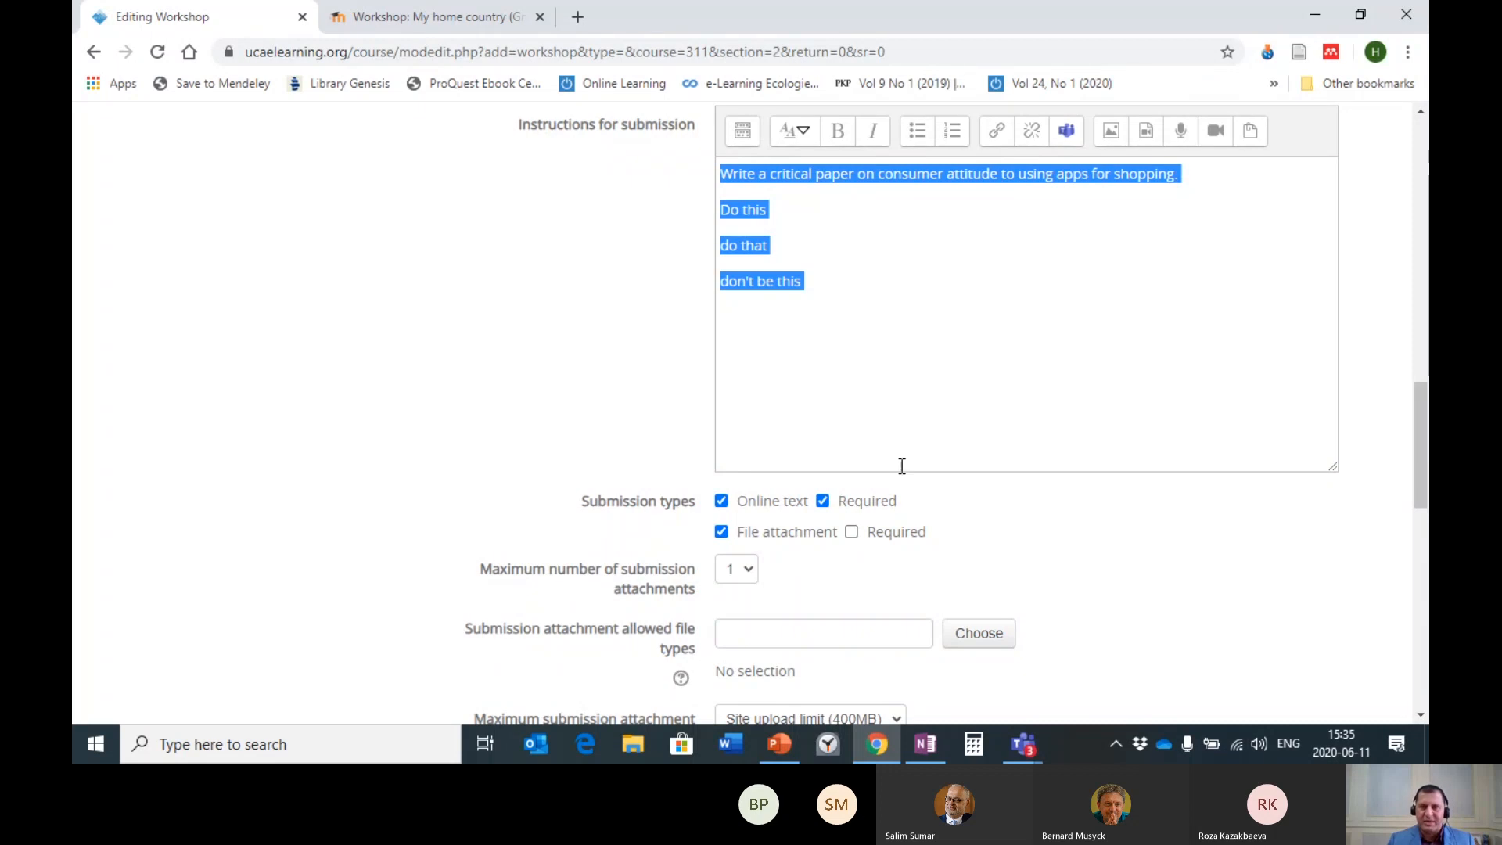
{"action": "left_click", "coordinate": [823, 501]}
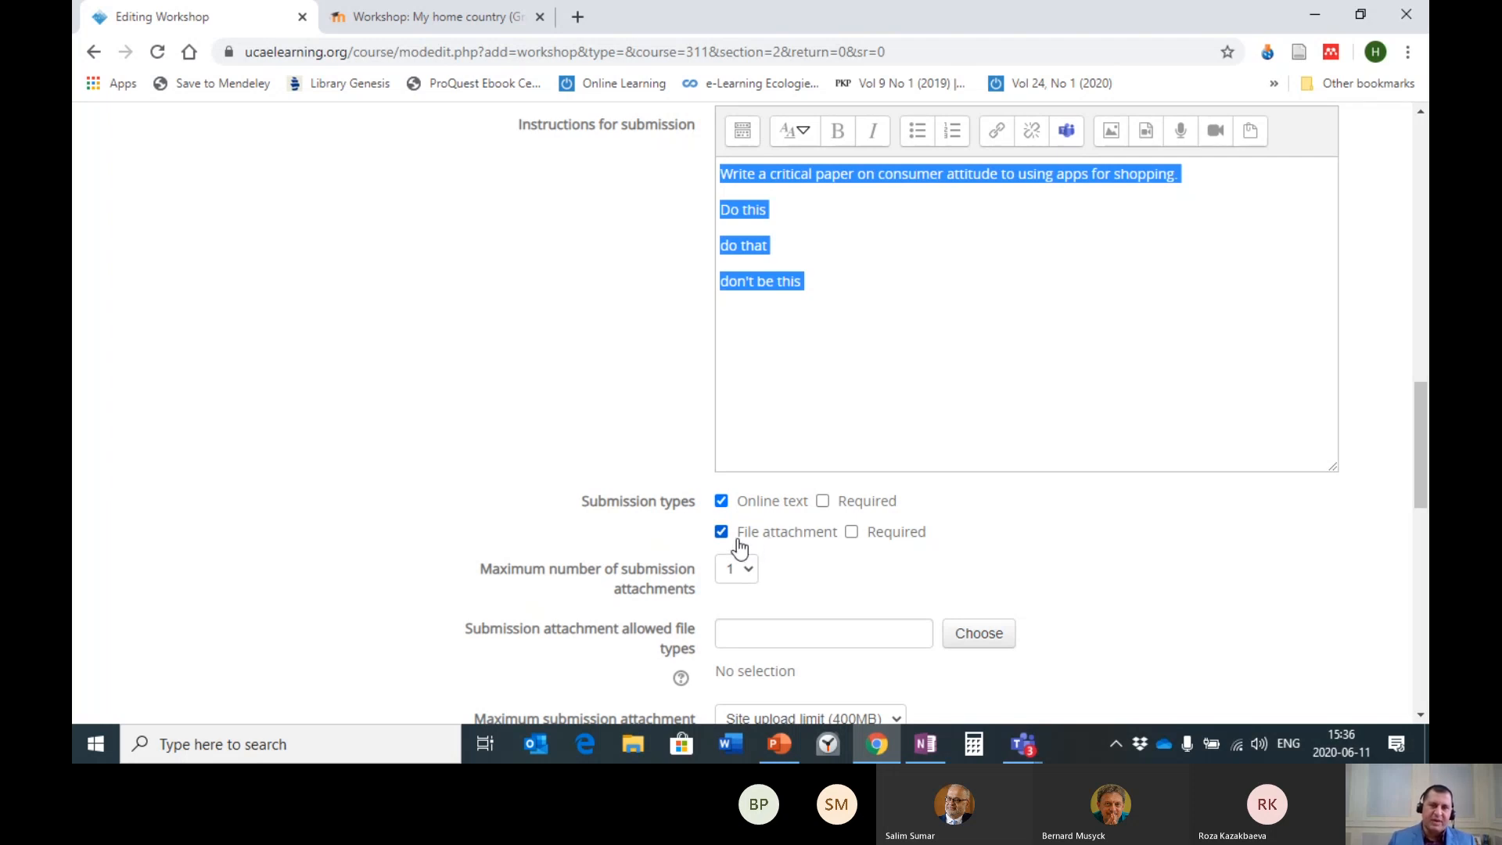
{"action": "left_click", "coordinate": [723, 505]}
{"action": "left_click", "coordinate": [720, 502]}
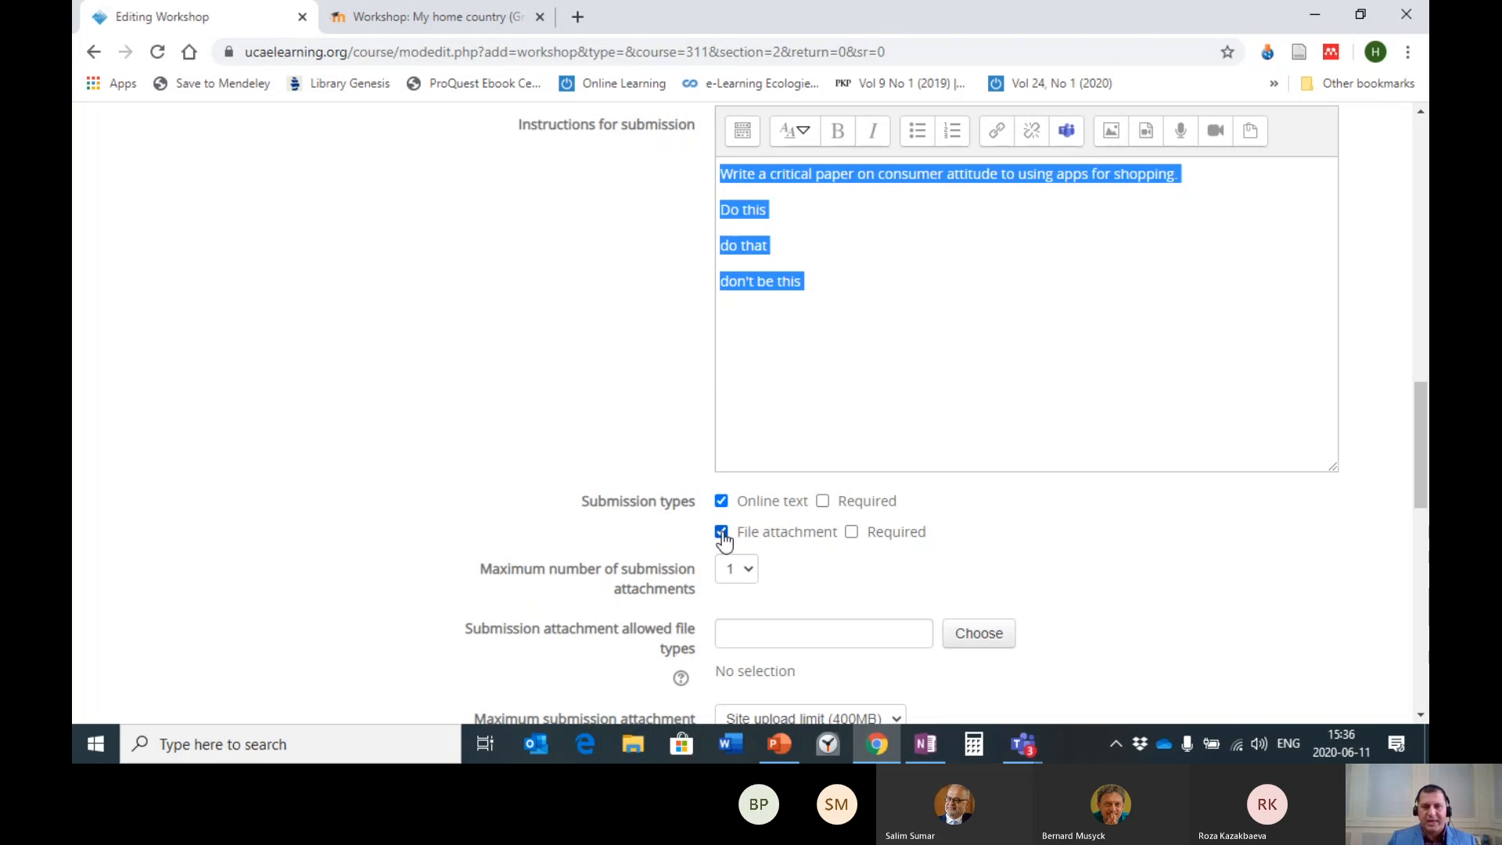
- Make the file attachment required and set the maximum number of submission attachments to 3
{"action": "left_click", "coordinate": [851, 533]}
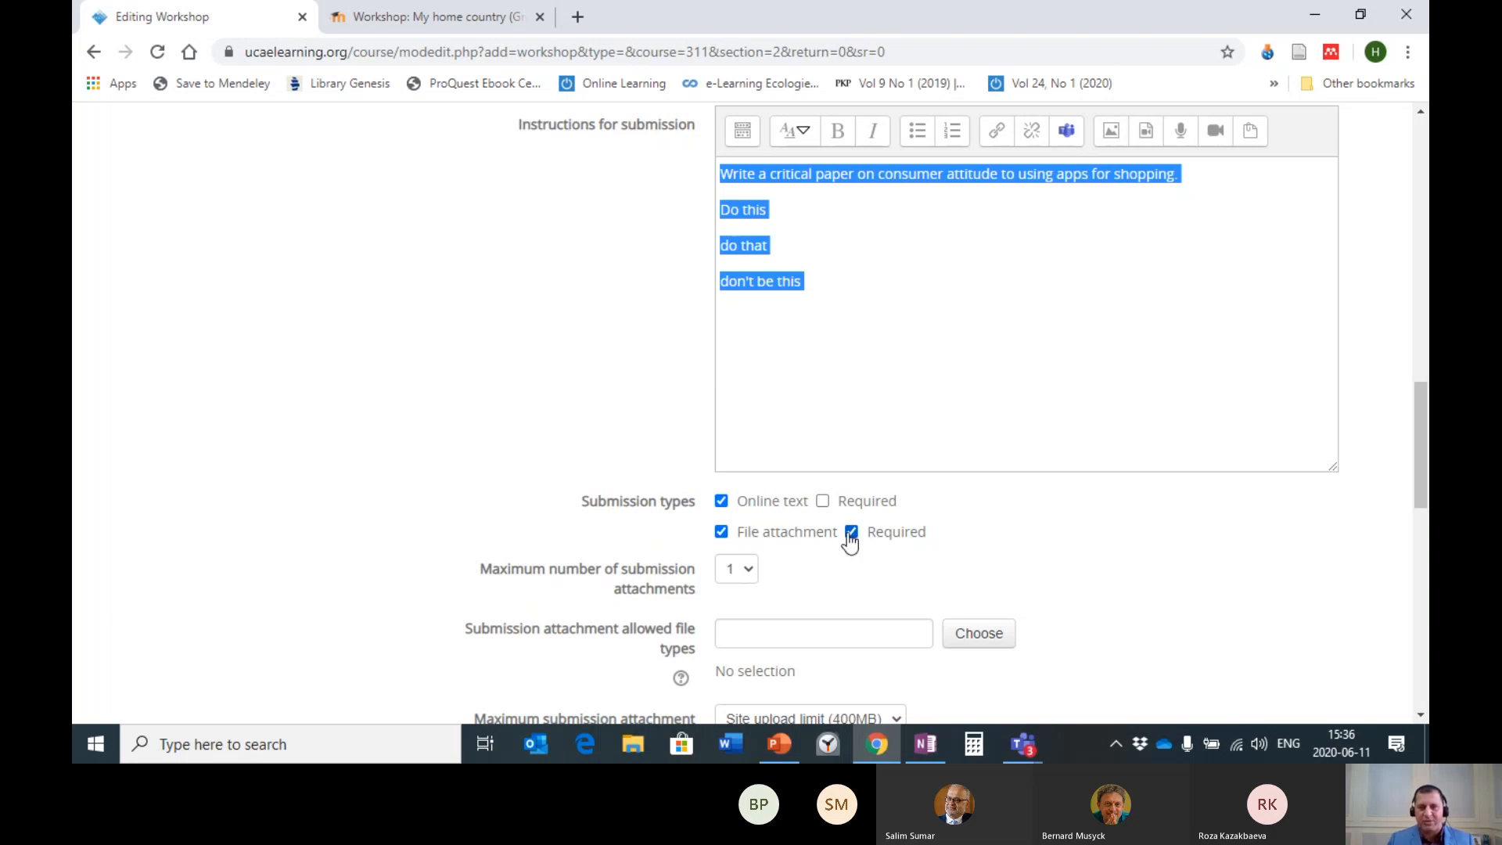
{"action": "scroll", "coordinate": [1304, 403], "scroll_direction": "down", "scroll_amount": 4}
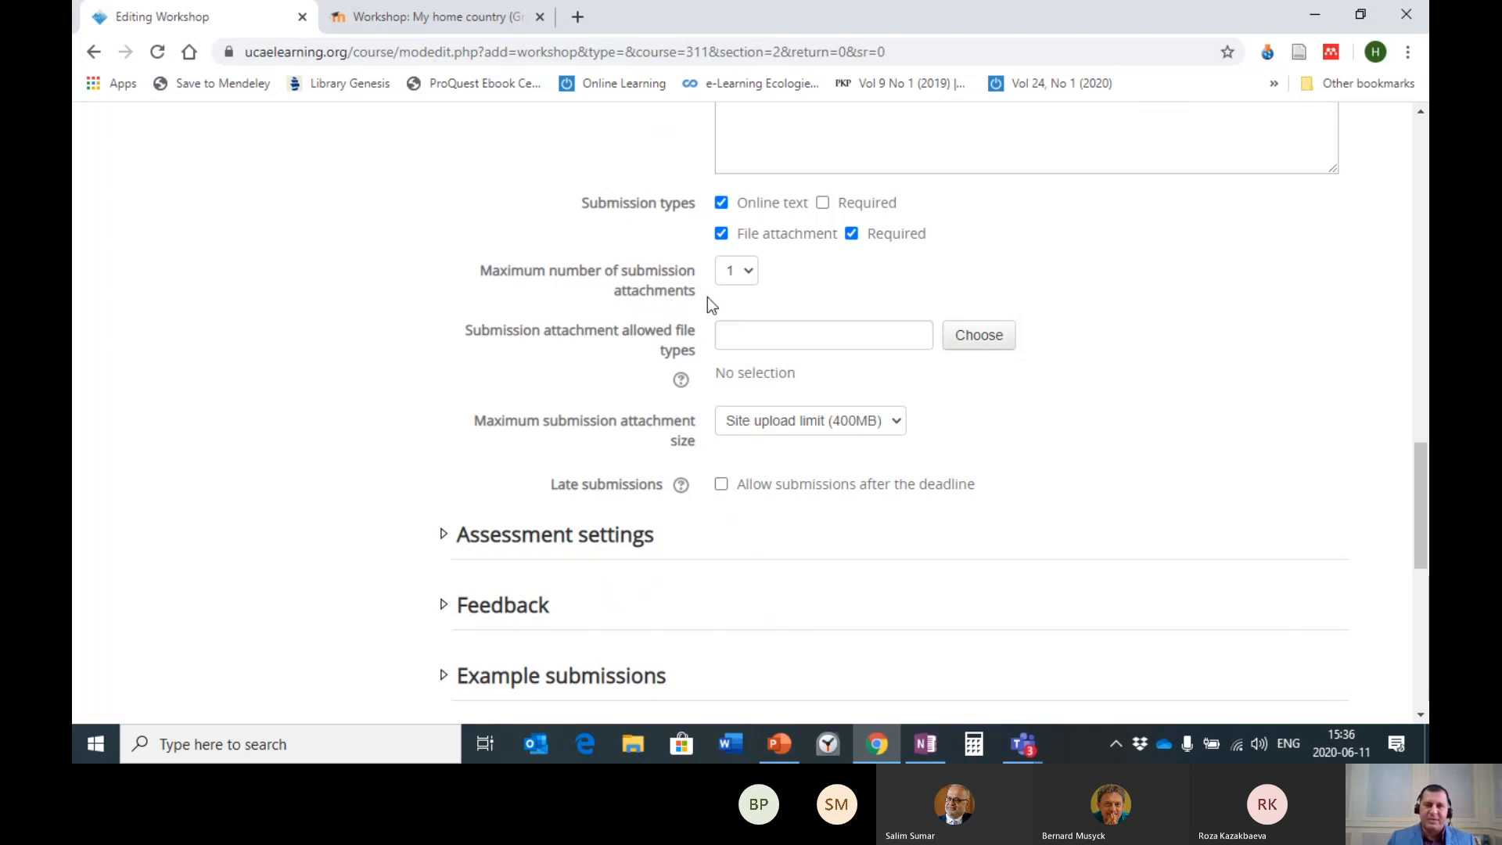
{"action": "left_click", "coordinate": [747, 278]}
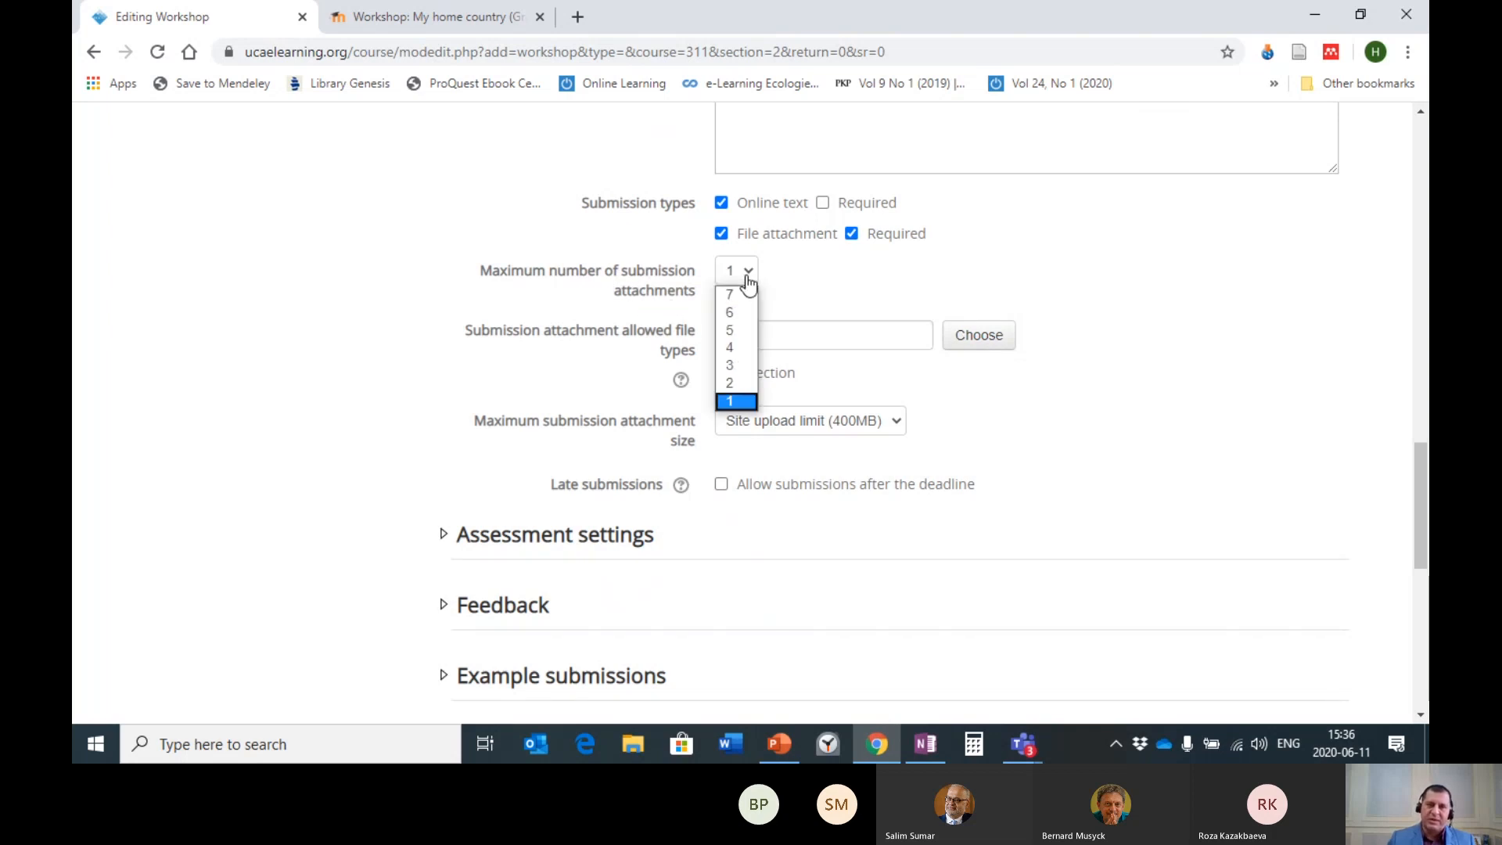
{"action": "left_click", "coordinate": [731, 295]}
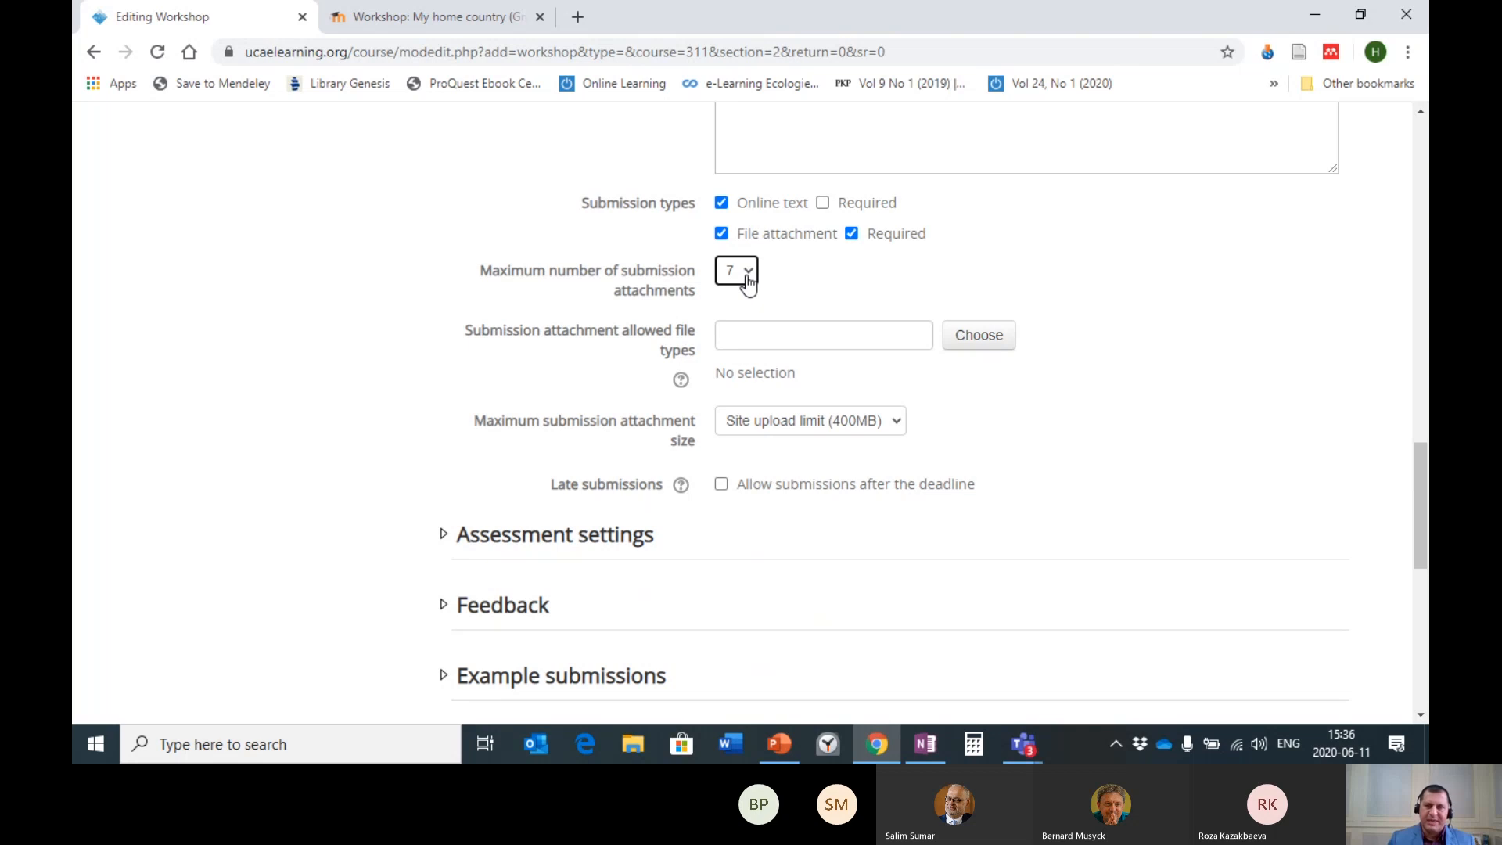
{"action": "left_click", "coordinate": [747, 280]}
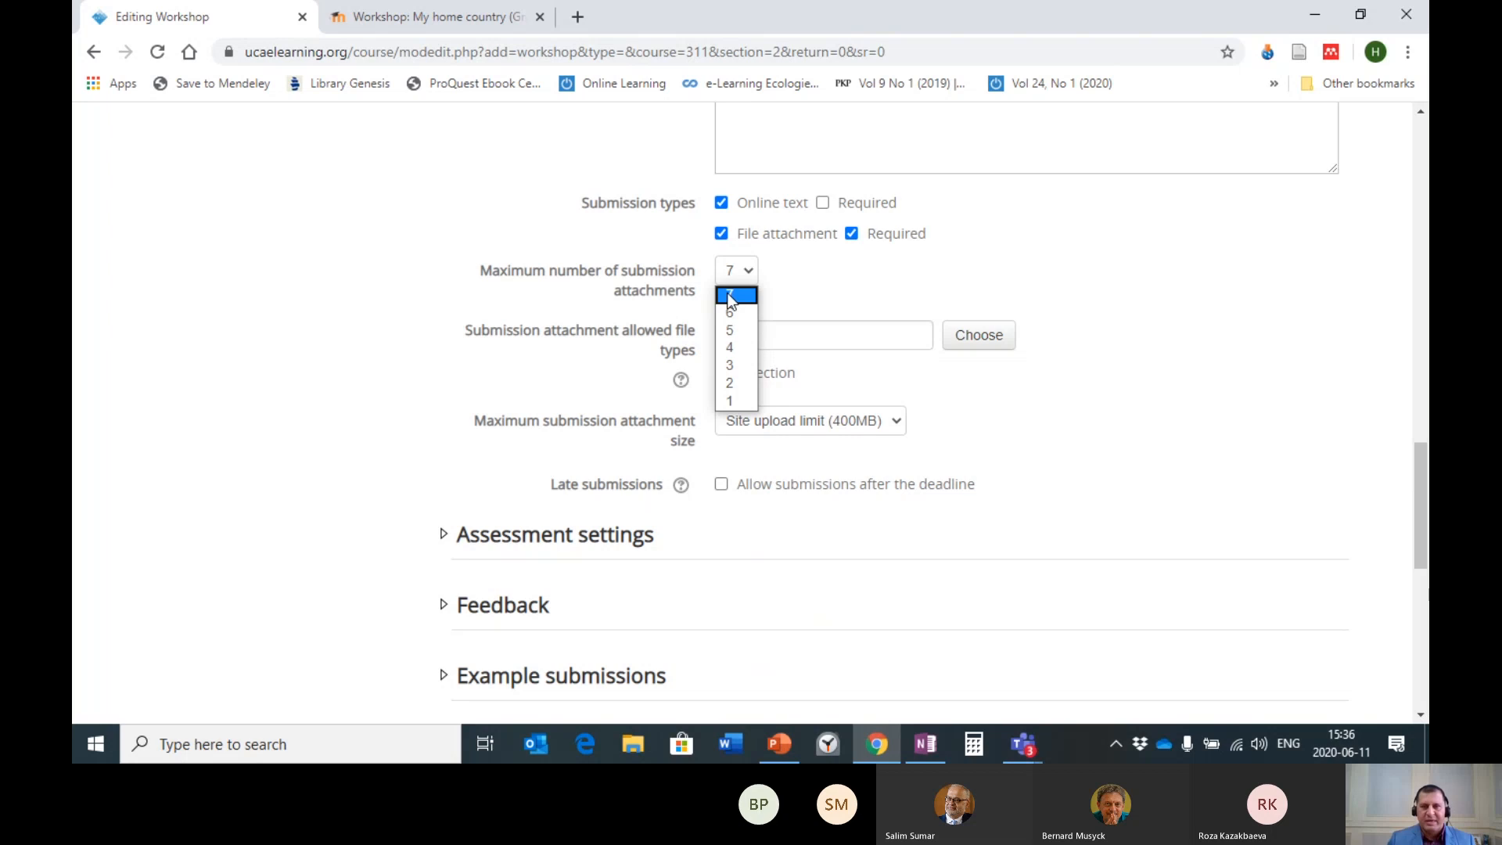
{"action": "left_click", "coordinate": [730, 296]}
{"action": "left_click", "coordinate": [752, 286]}
{"action": "left_click", "coordinate": [735, 399]}
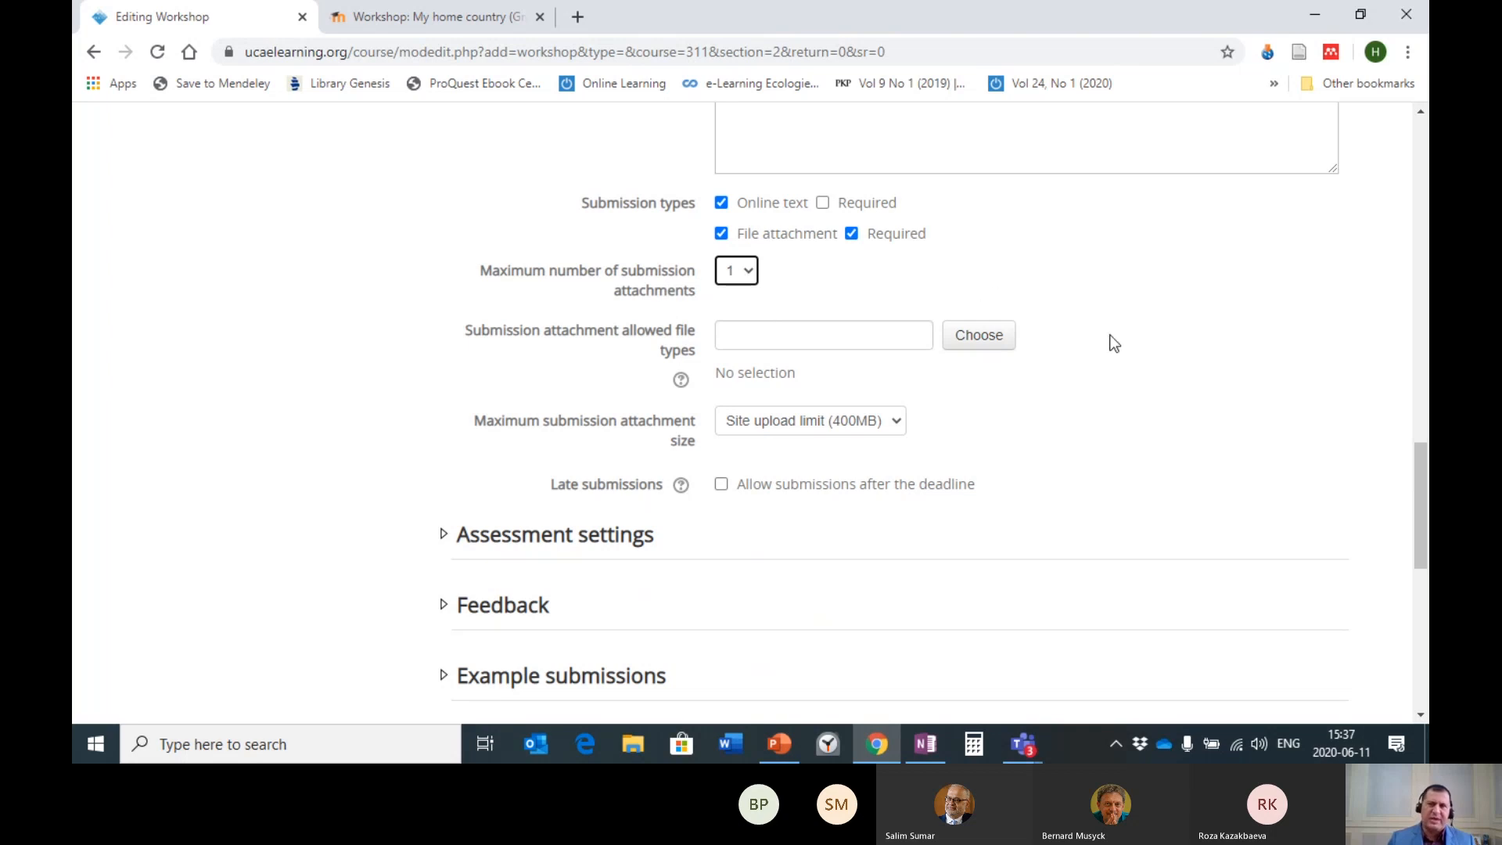
{"action": "left_click", "coordinate": [750, 275]}
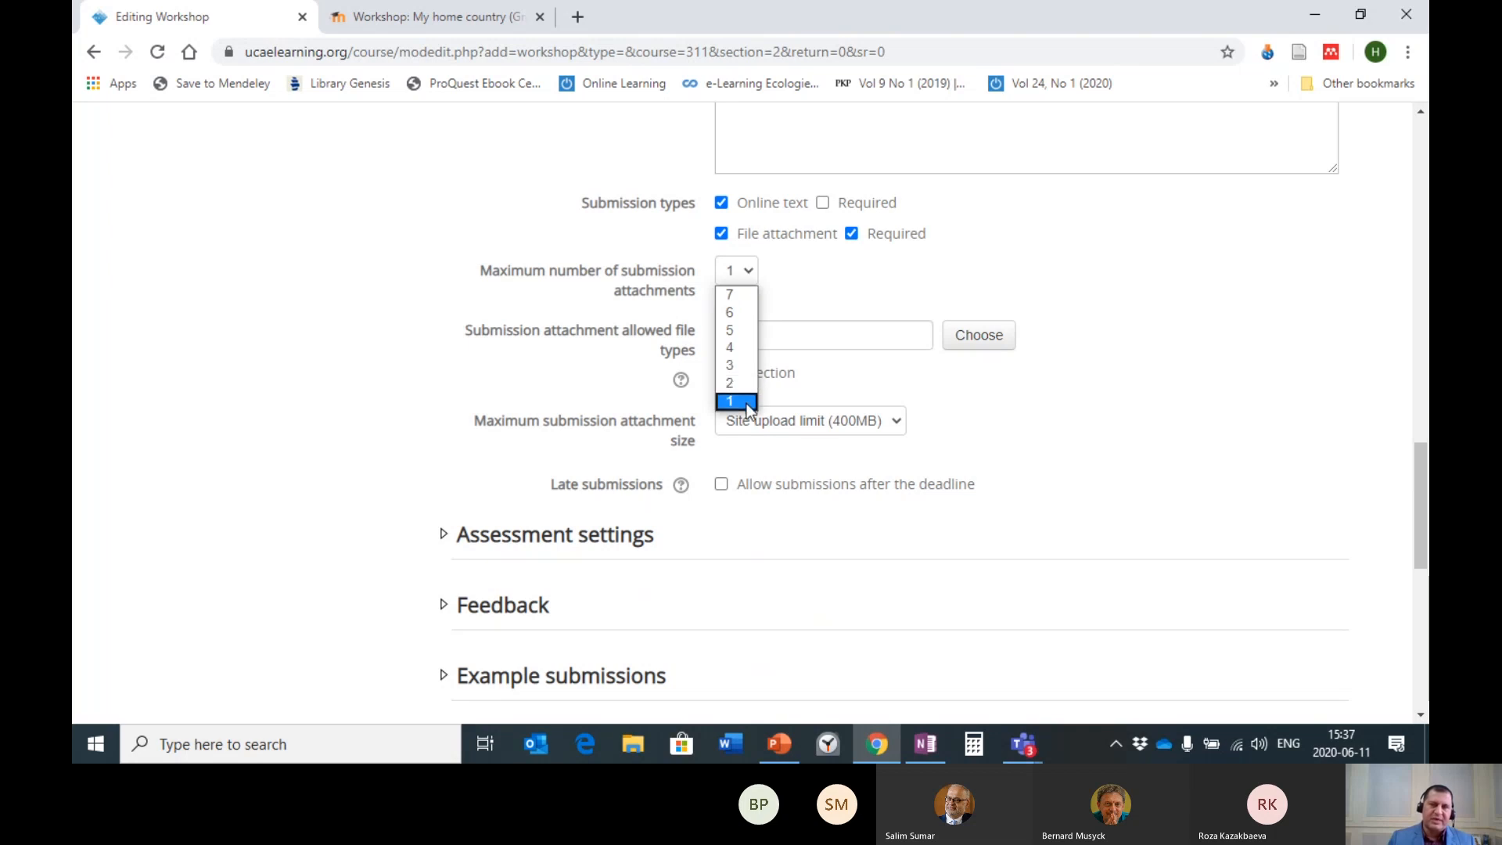
{"action": "left_click", "coordinate": [729, 366]}
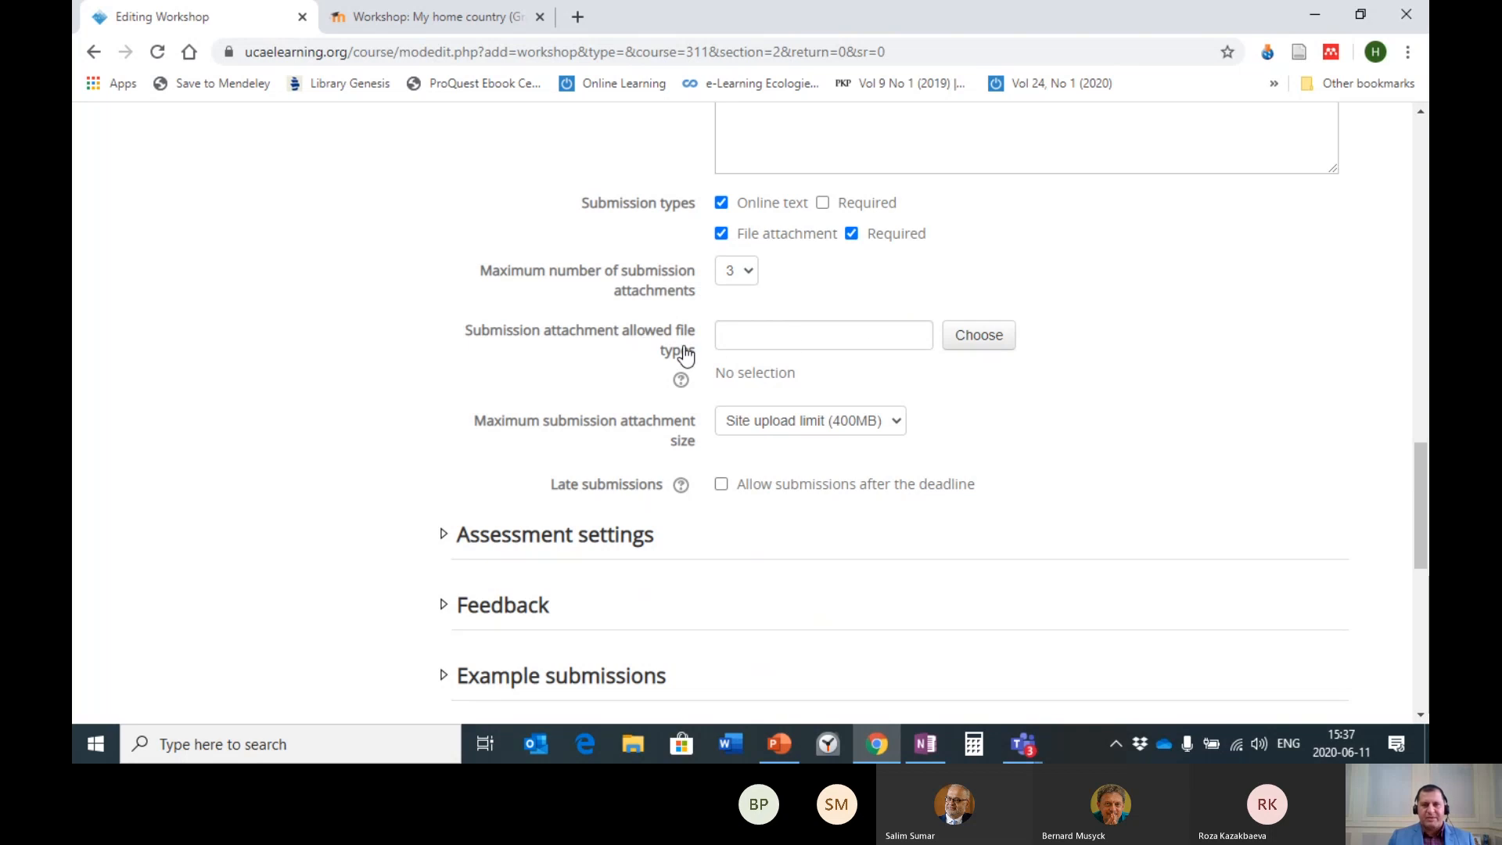
- Try the audio files, document files and PDF document options for the allowed attachment file types, then clear them and close the selection
{"action": "left_click", "coordinate": [989, 339]}
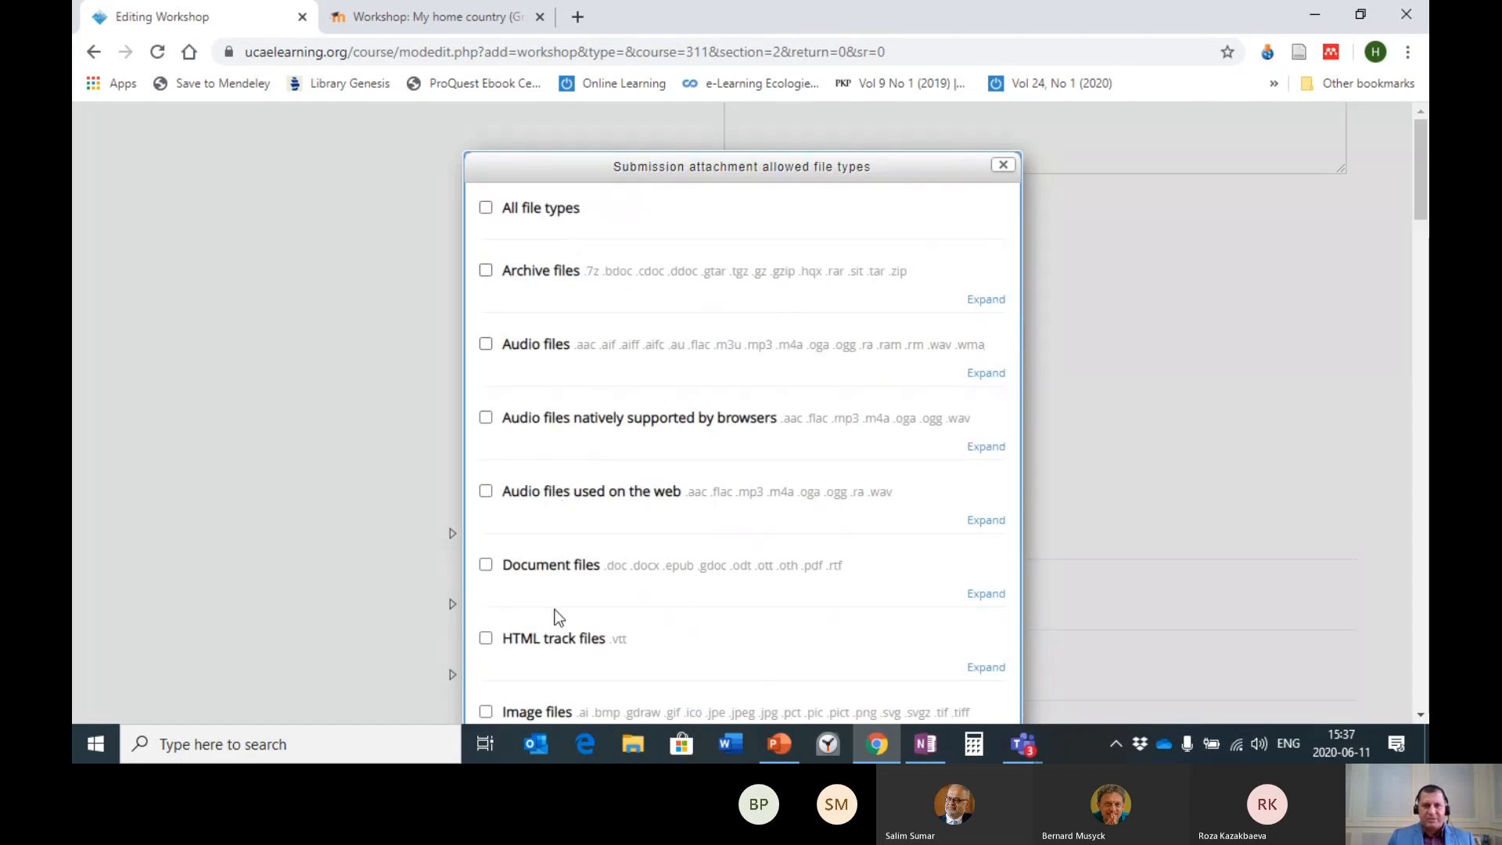
{"action": "left_click", "coordinate": [485, 345]}
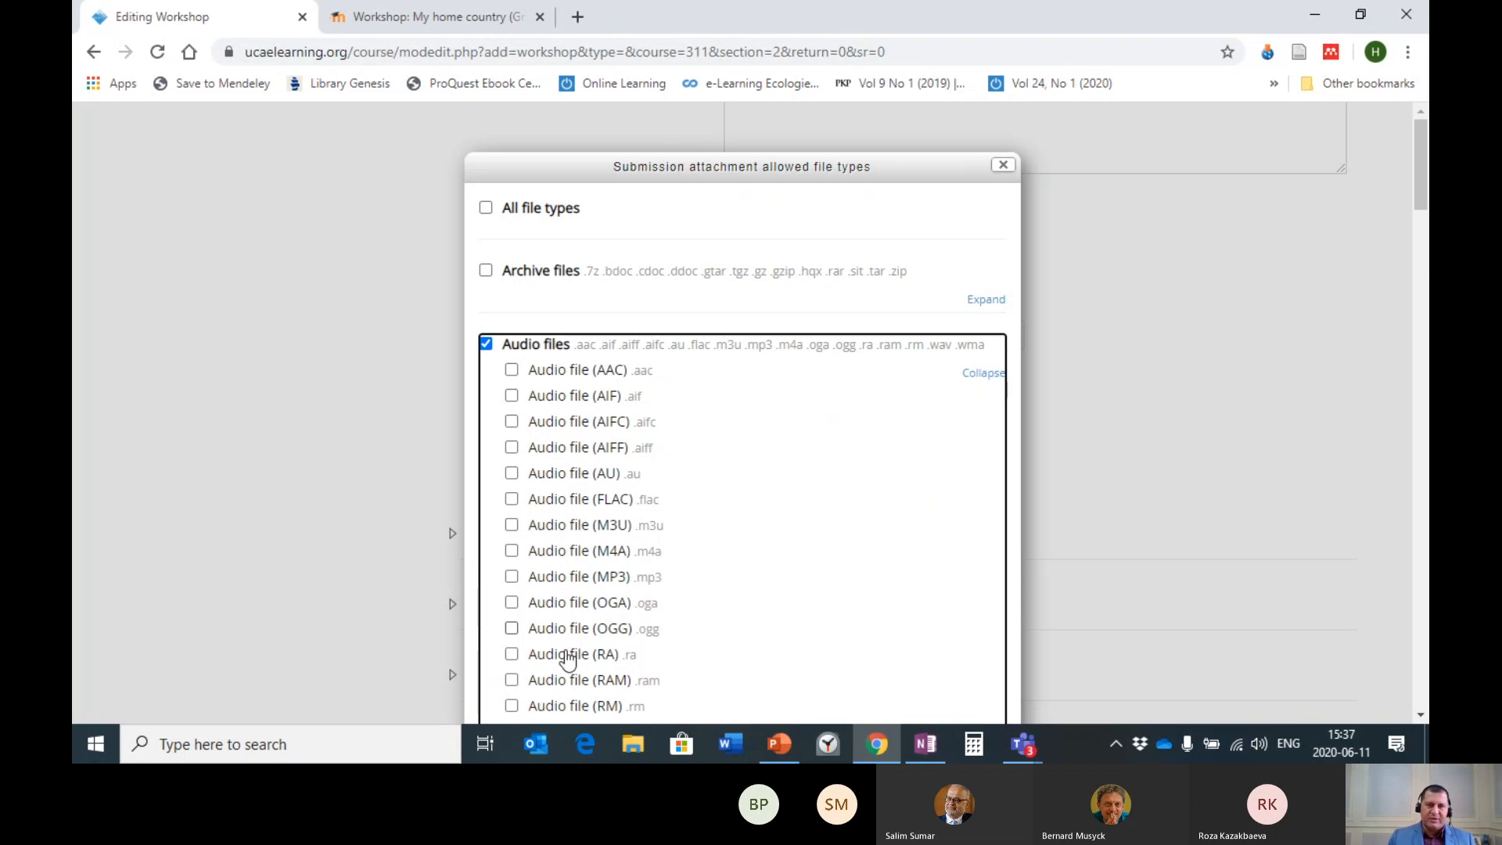
{"action": "left_click", "coordinate": [485, 345]}
{"action": "scroll", "coordinate": [660, 326], "scroll_direction": "down", "scroll_amount": 1}
{"action": "scroll", "coordinate": [626, 360], "scroll_direction": "down", "scroll_amount": 1}
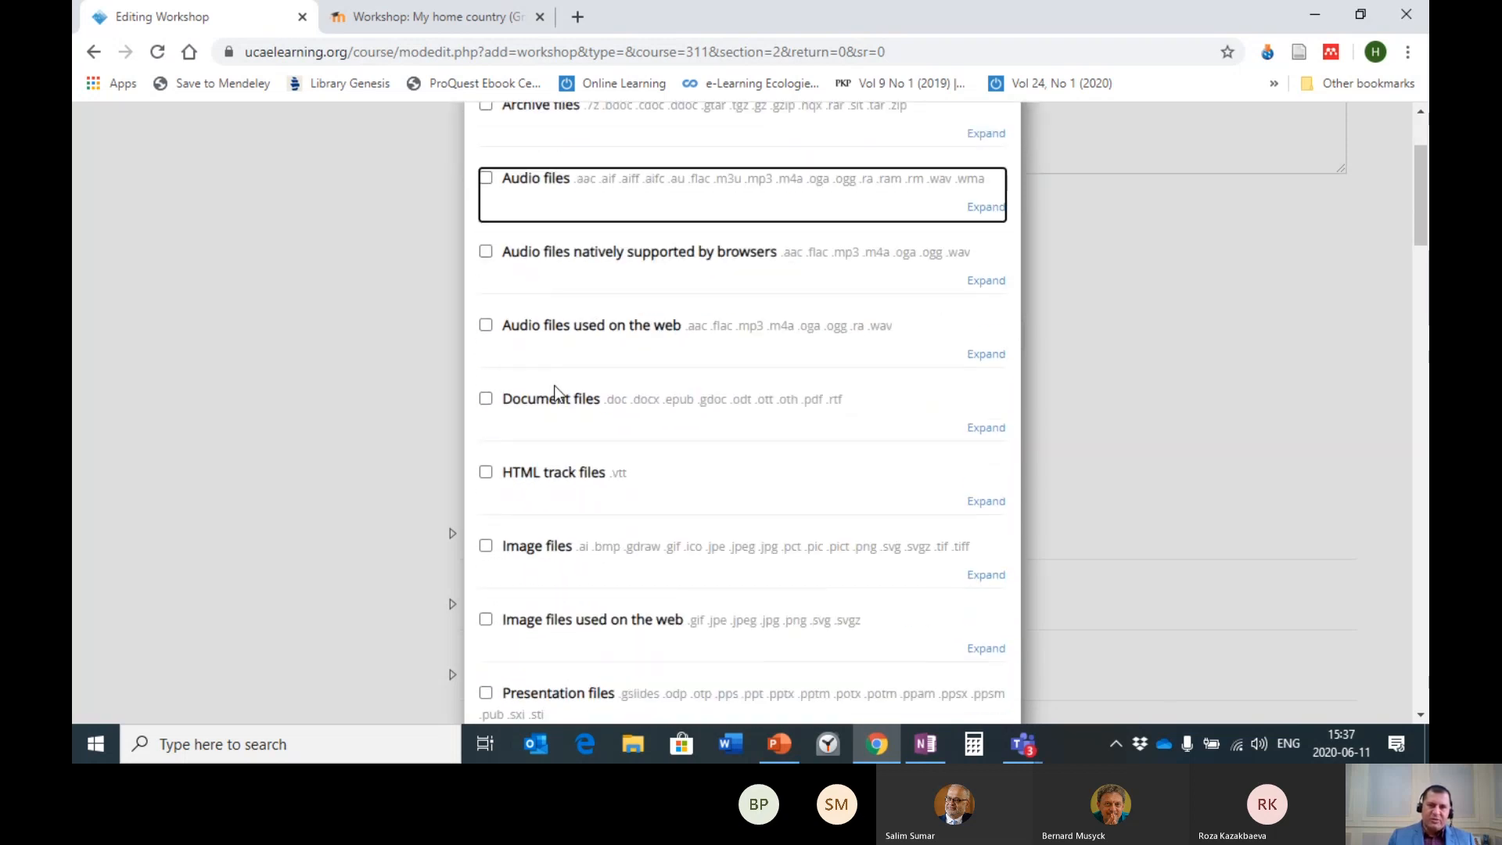
{"action": "left_click", "coordinate": [485, 398]}
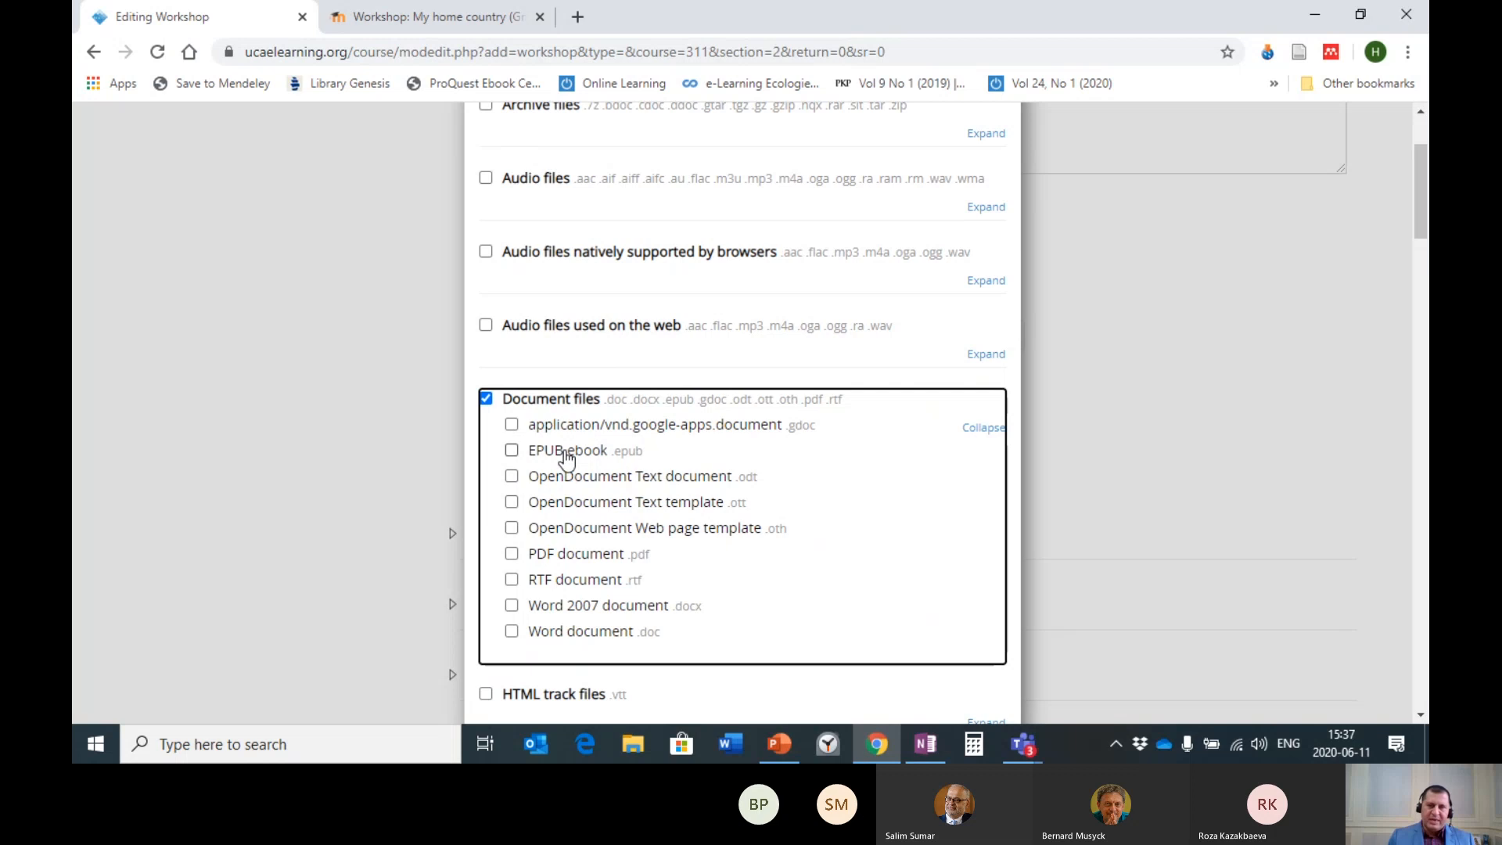
{"action": "left_click", "coordinate": [514, 557]}
{"action": "left_click", "coordinate": [512, 555]}
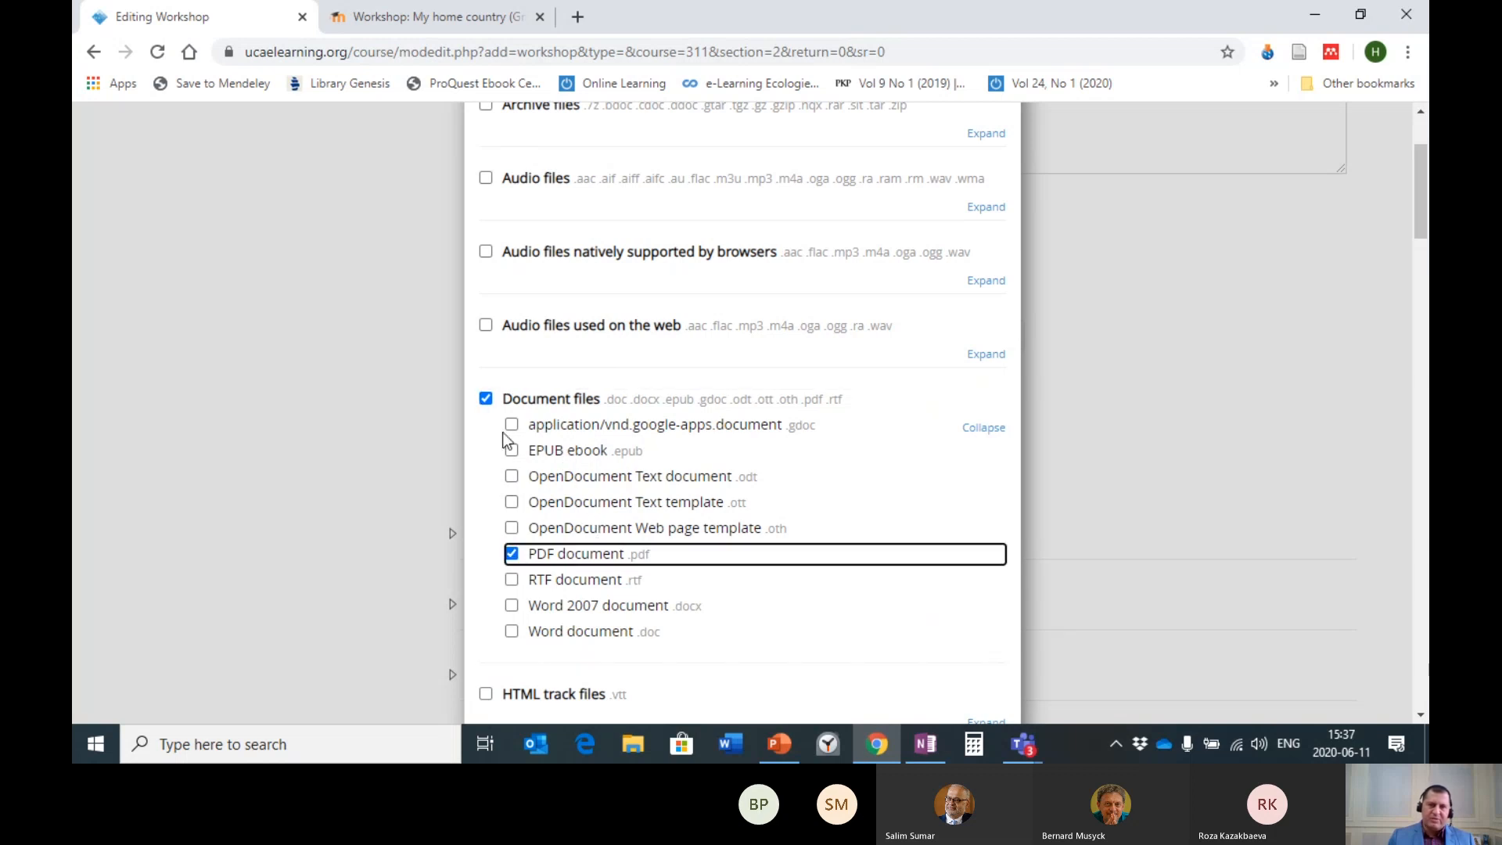
{"action": "left_click", "coordinate": [485, 399]}
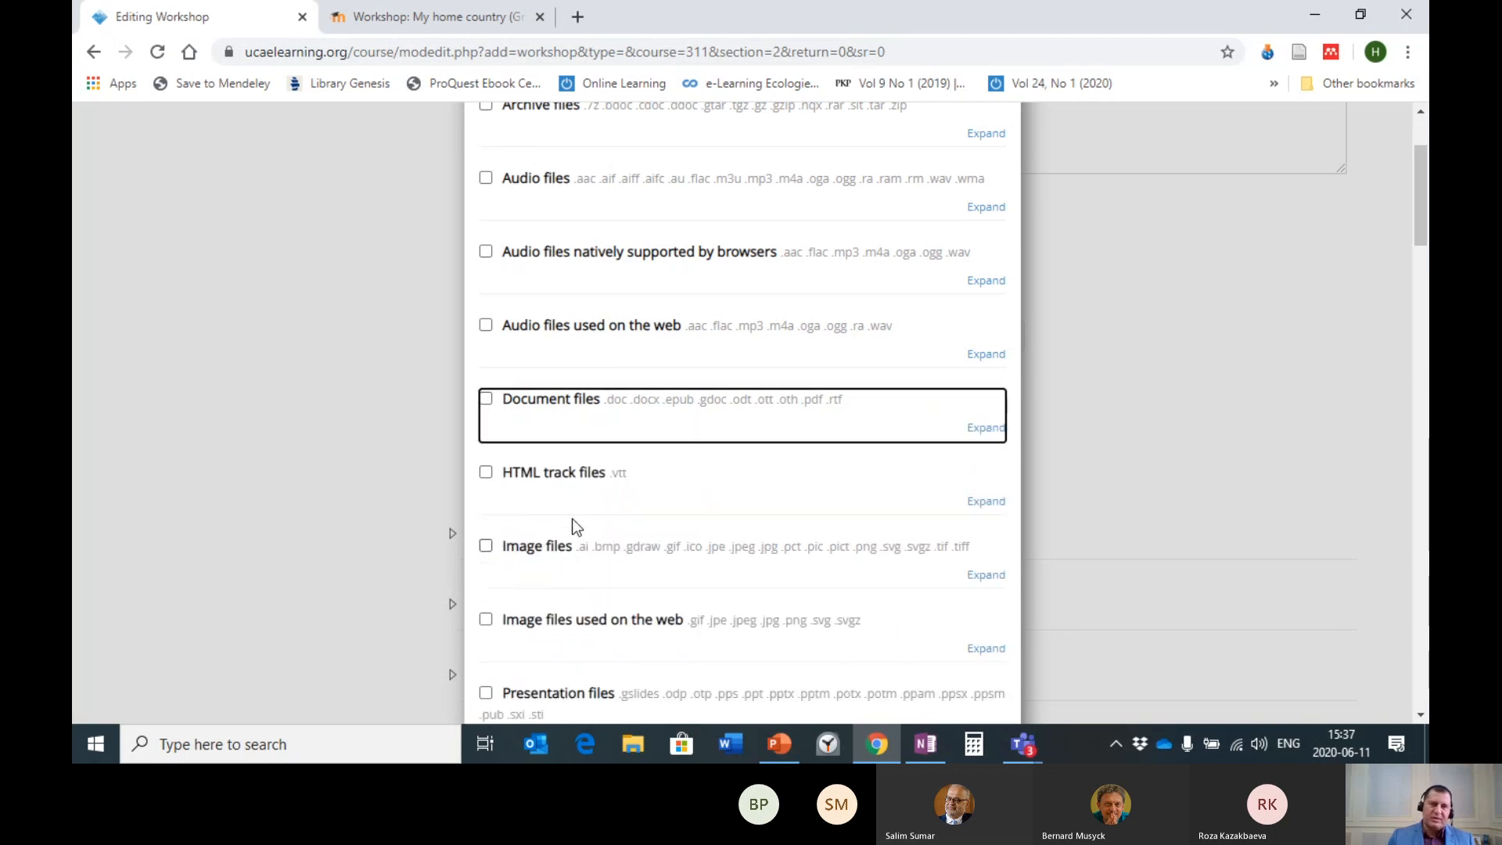
{"action": "left_click", "coordinate": [1171, 460]}
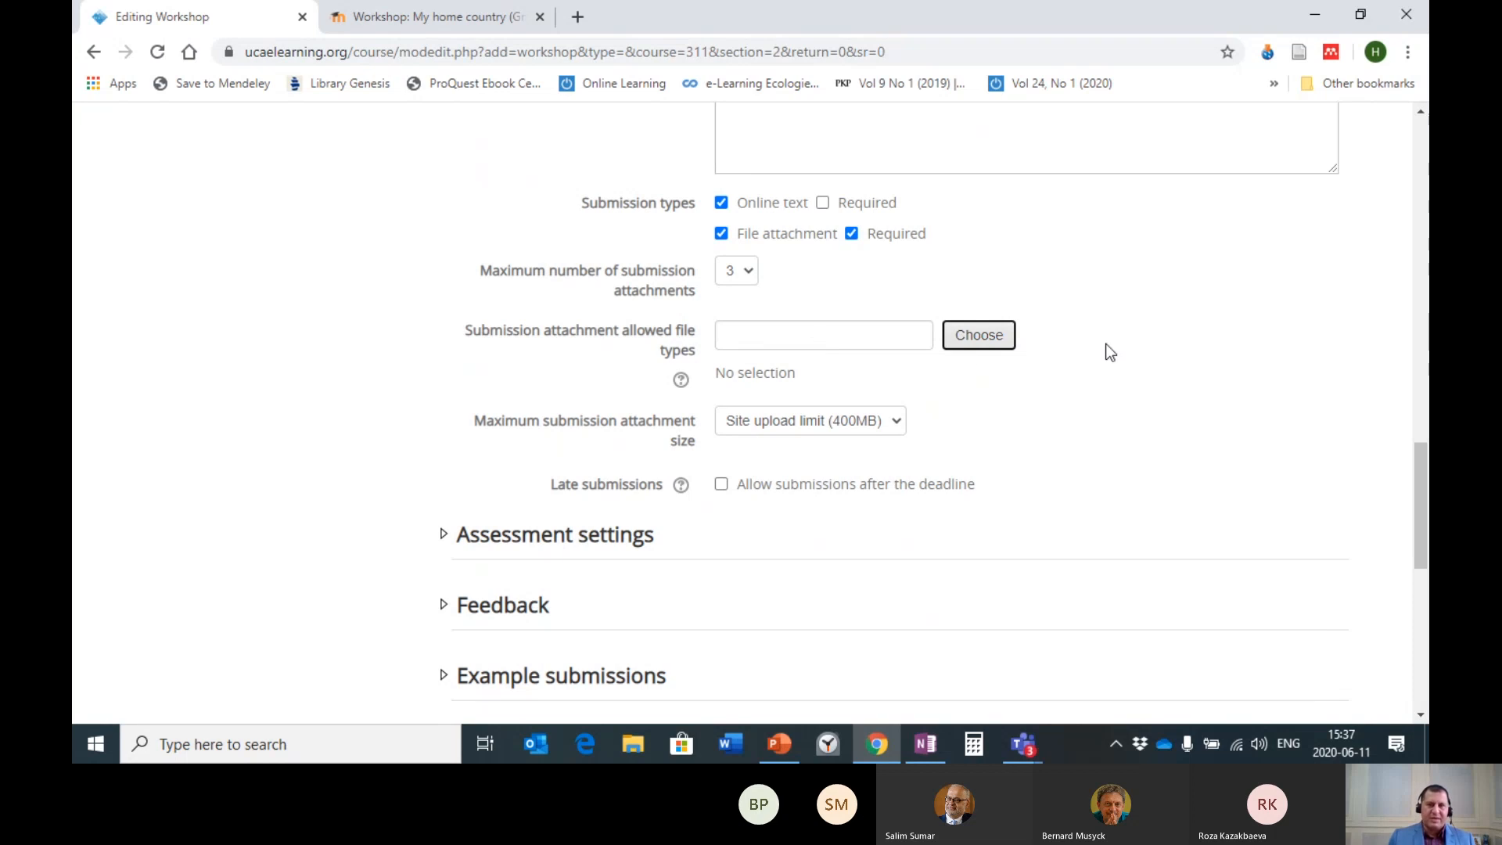
- Set the maximum submission attachment size to 10KB
{"action": "scroll", "coordinate": [766, 306], "scroll_direction": "down", "scroll_amount": 3}
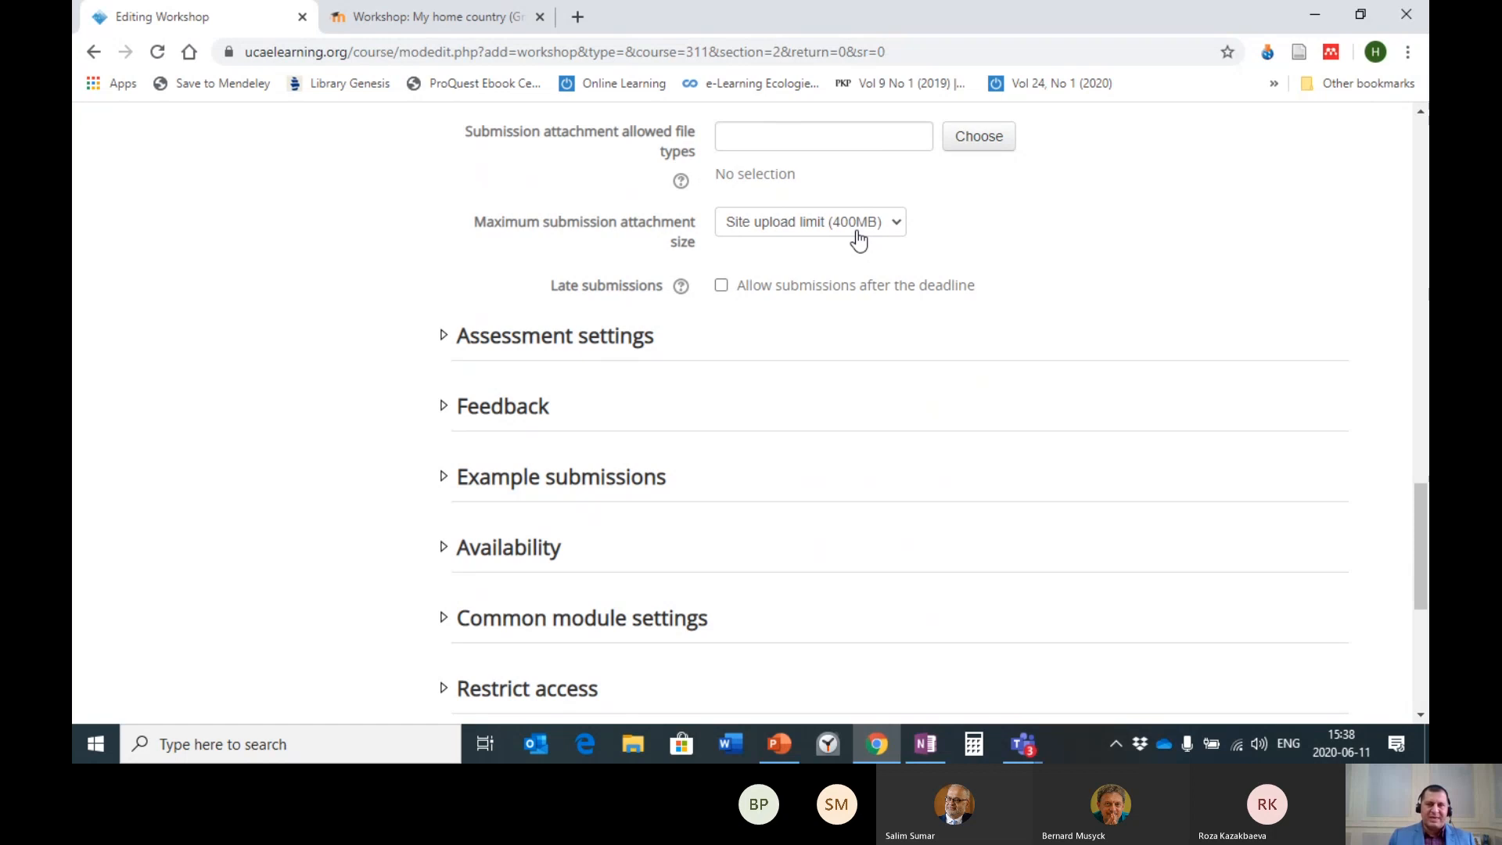
{"action": "left_click", "coordinate": [904, 230]}
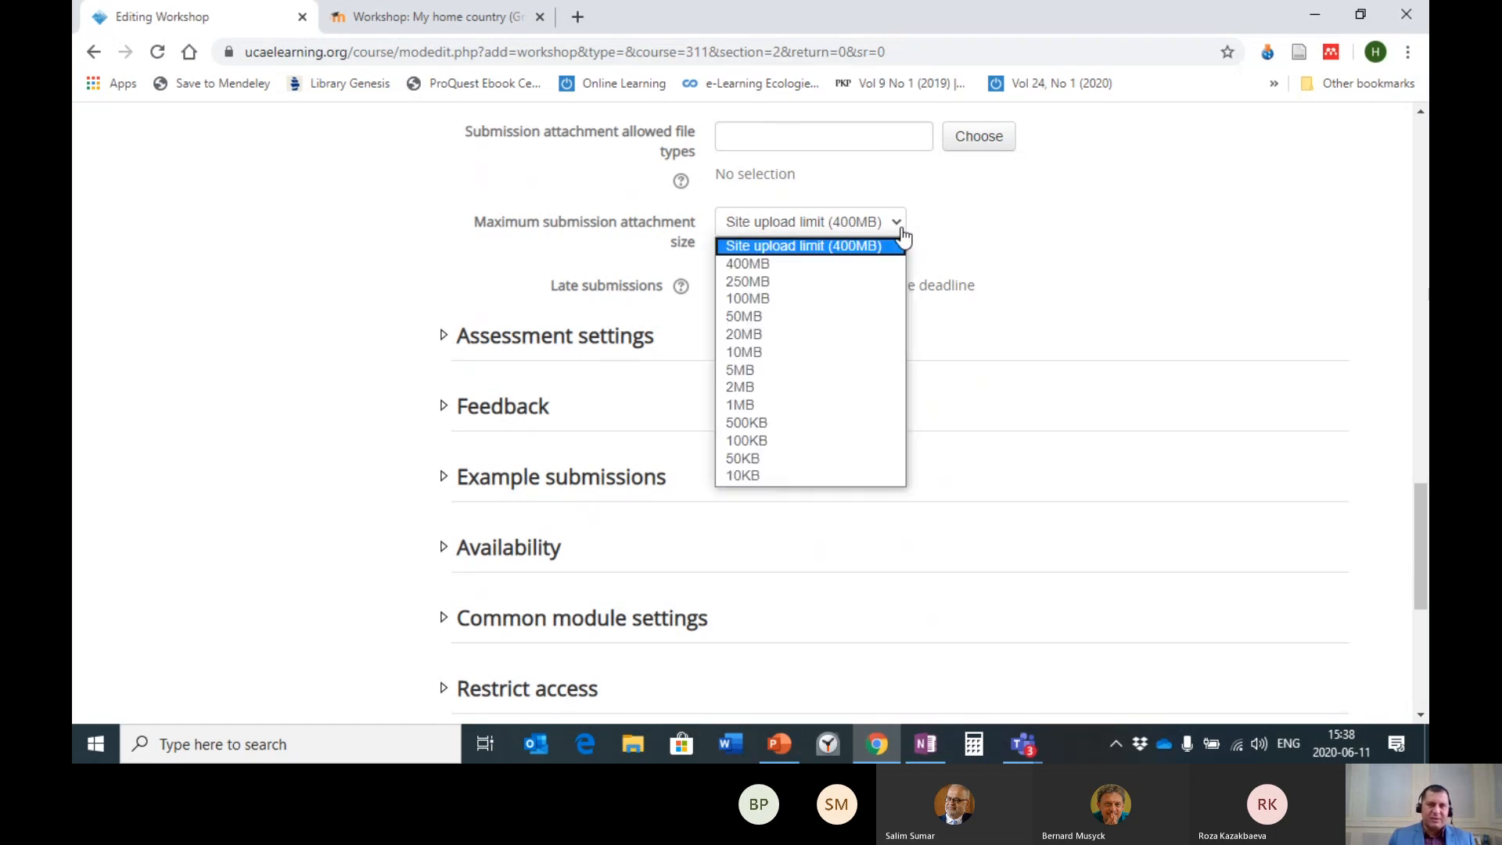
{"action": "left_click", "coordinate": [766, 475]}
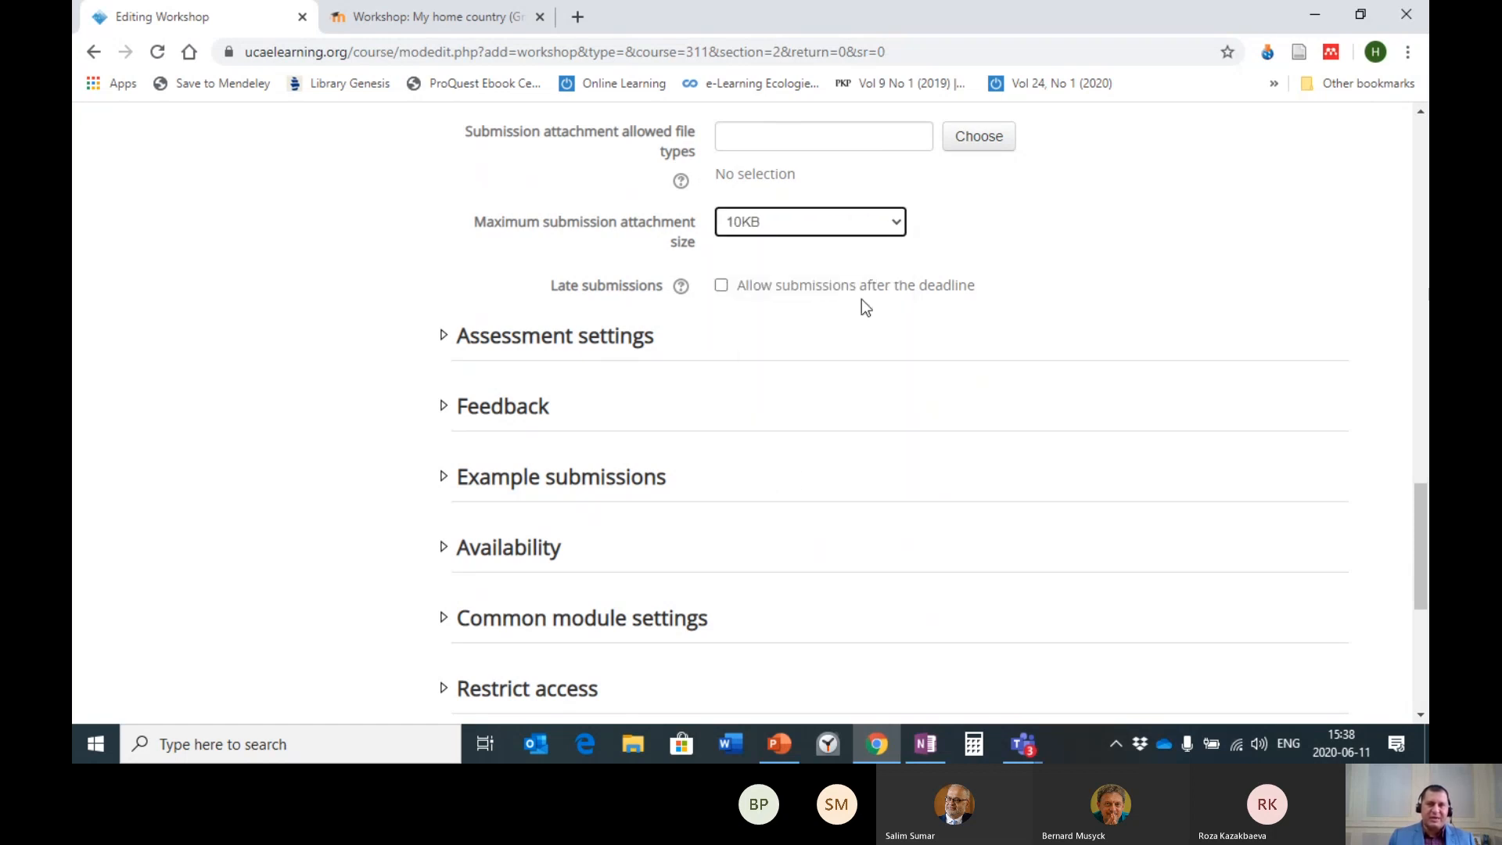
- Try a maximum submission attachment size of 100MB, then set it to 400MB
{"action": "left_click", "coordinate": [892, 225]}
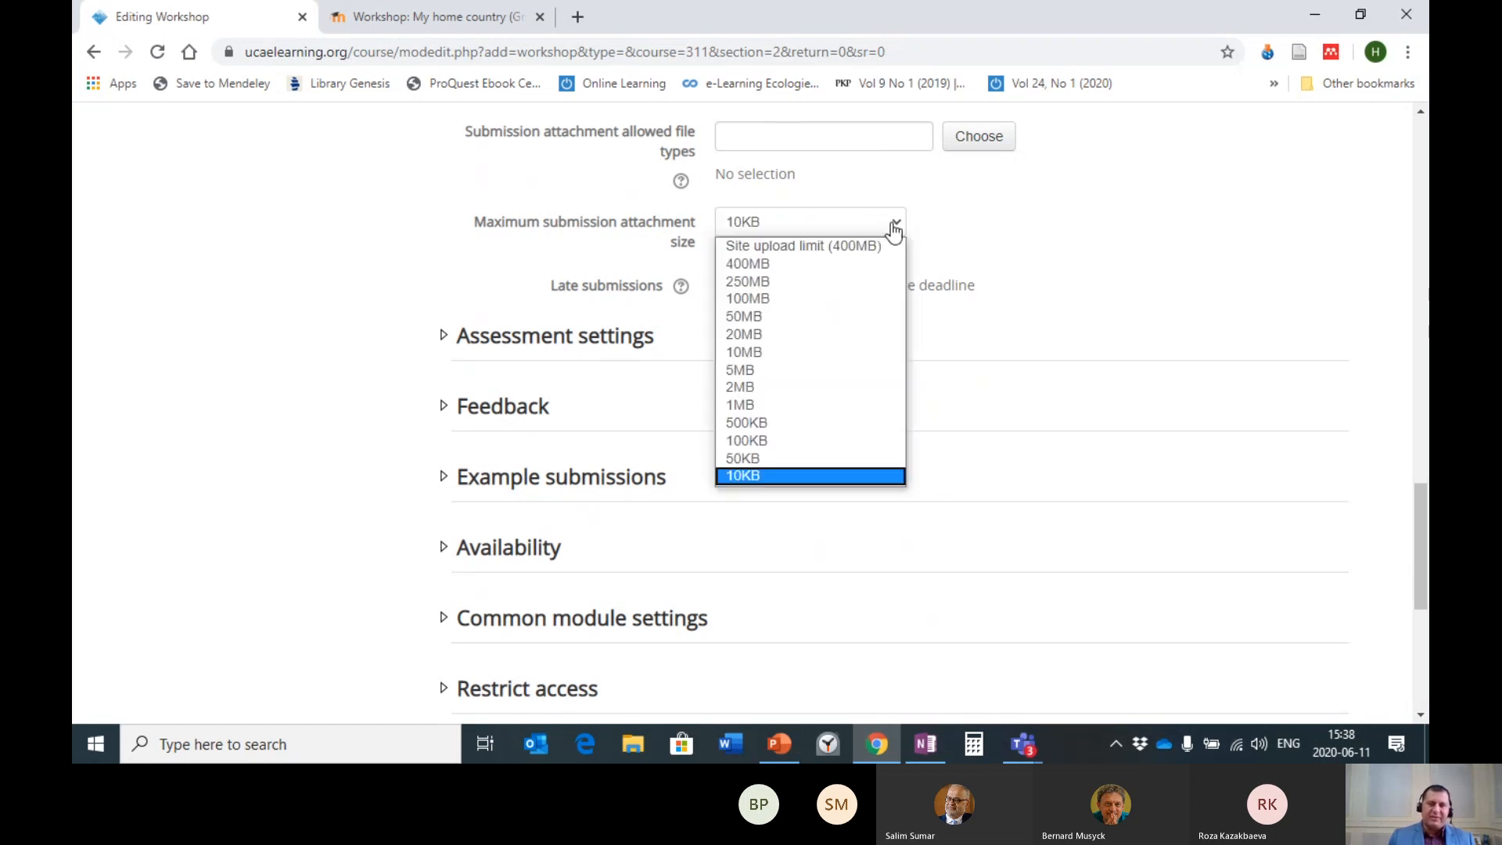
{"action": "left_click", "coordinate": [777, 302]}
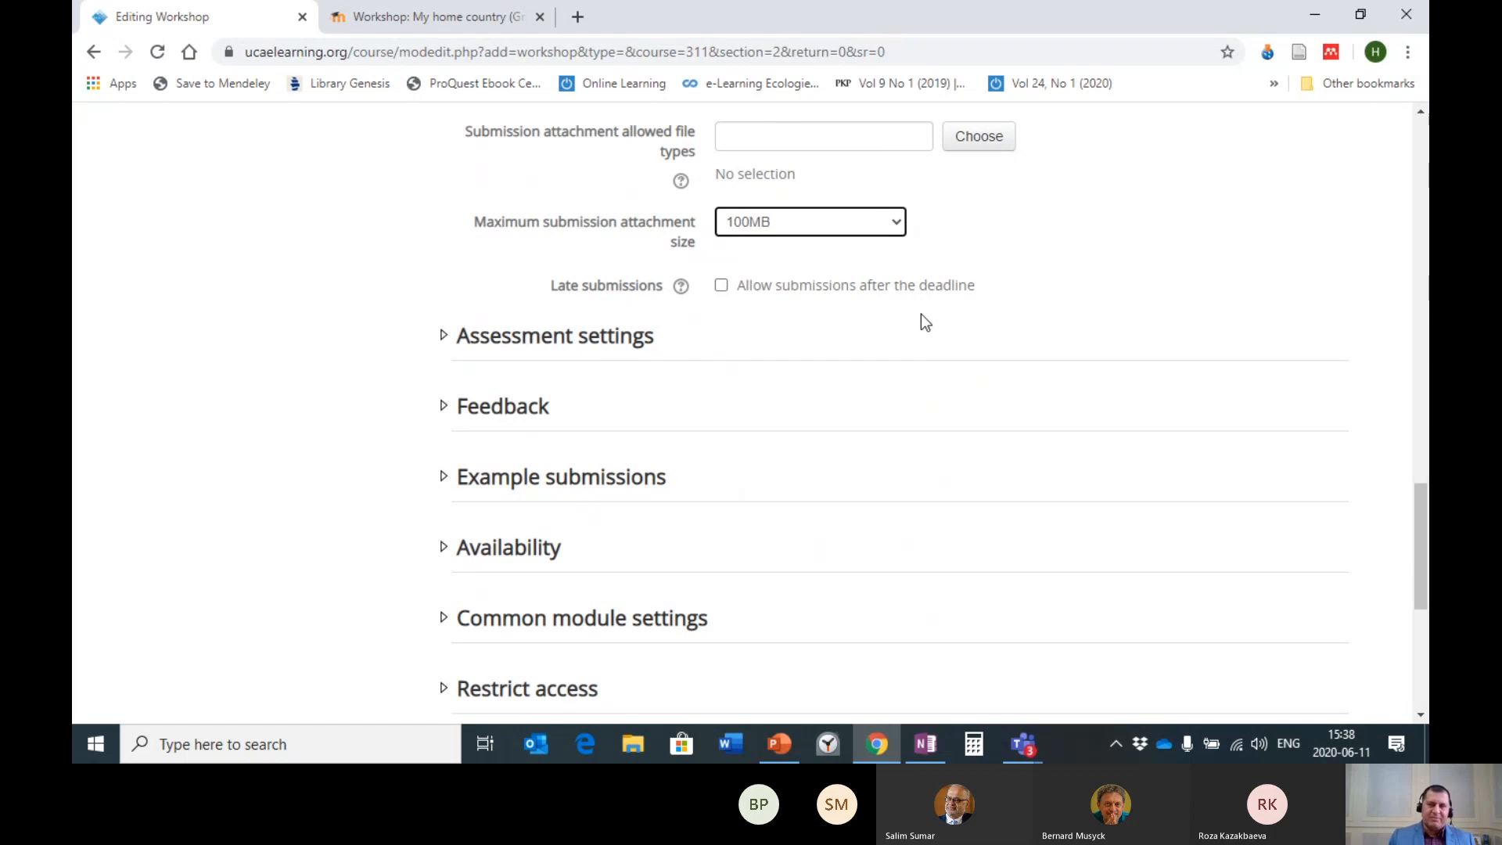
{"action": "left_click", "coordinate": [899, 233]}
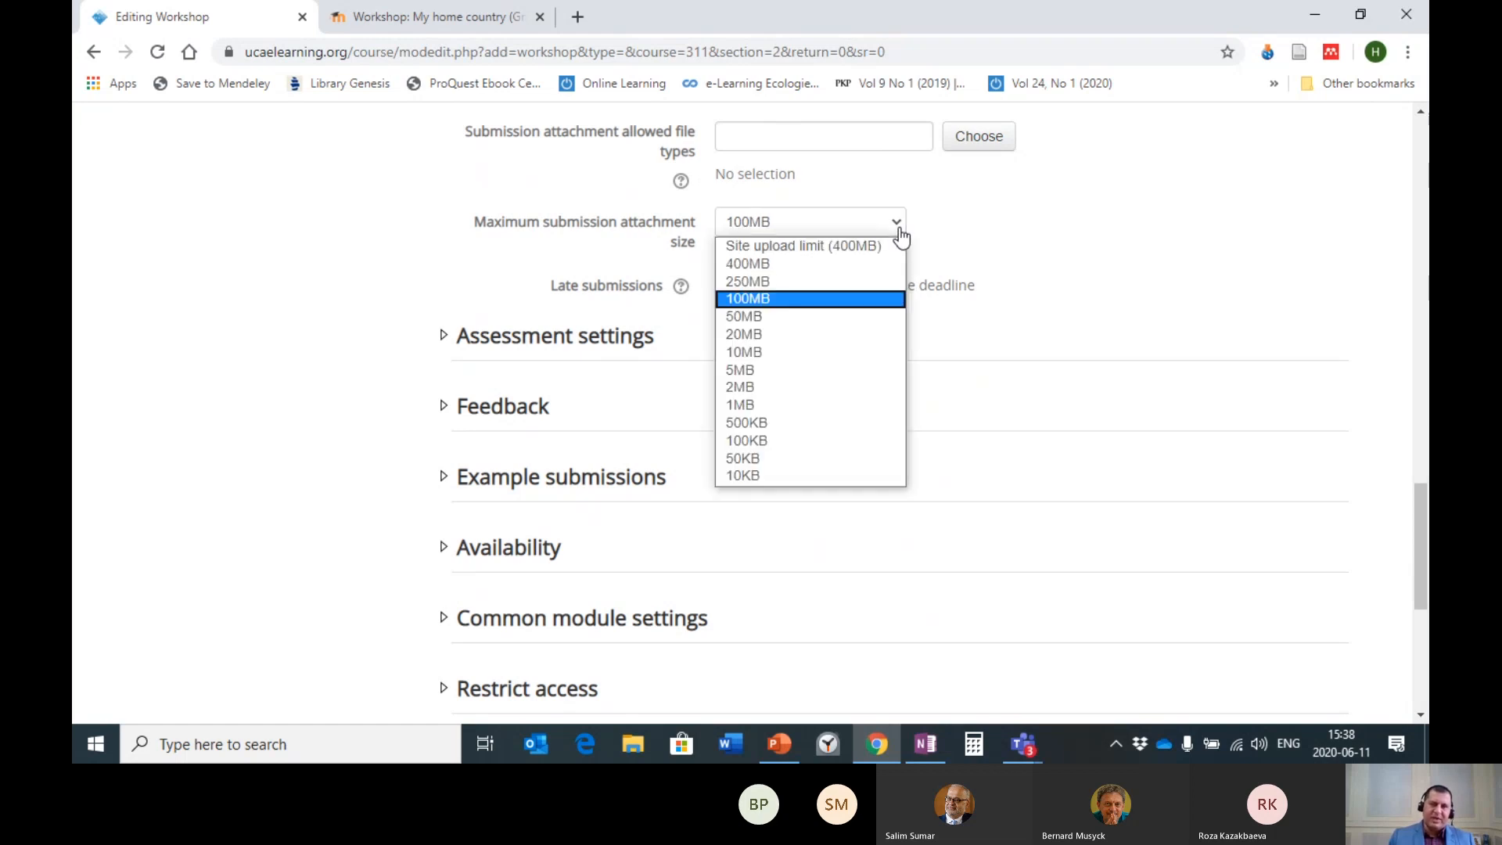
{"action": "left_click", "coordinate": [789, 266]}
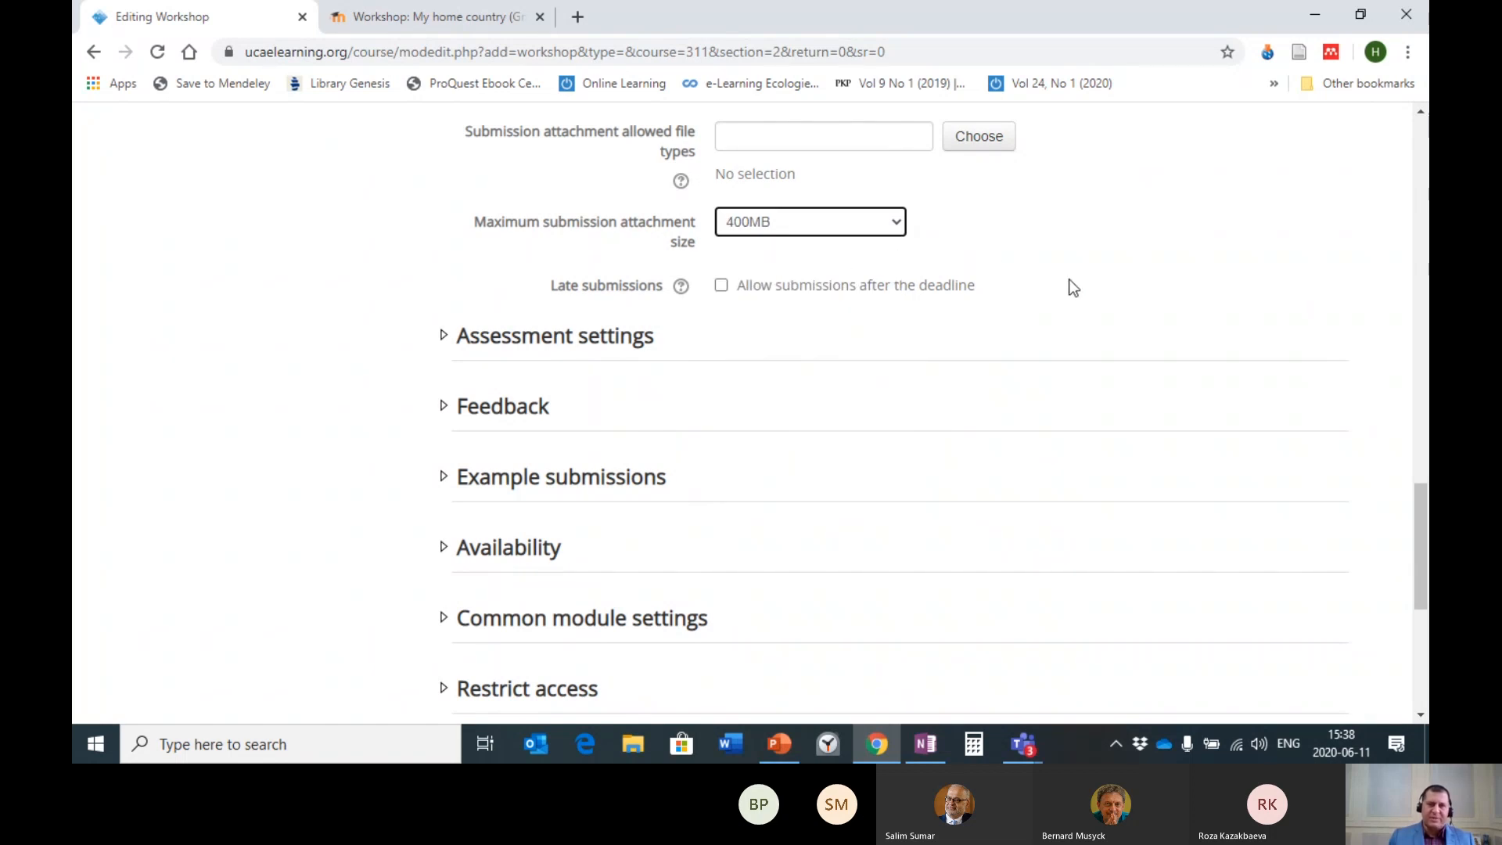
- Try allowing submissions after the deadline, then clear the late submissions option
{"action": "left_click", "coordinate": [721, 286]}
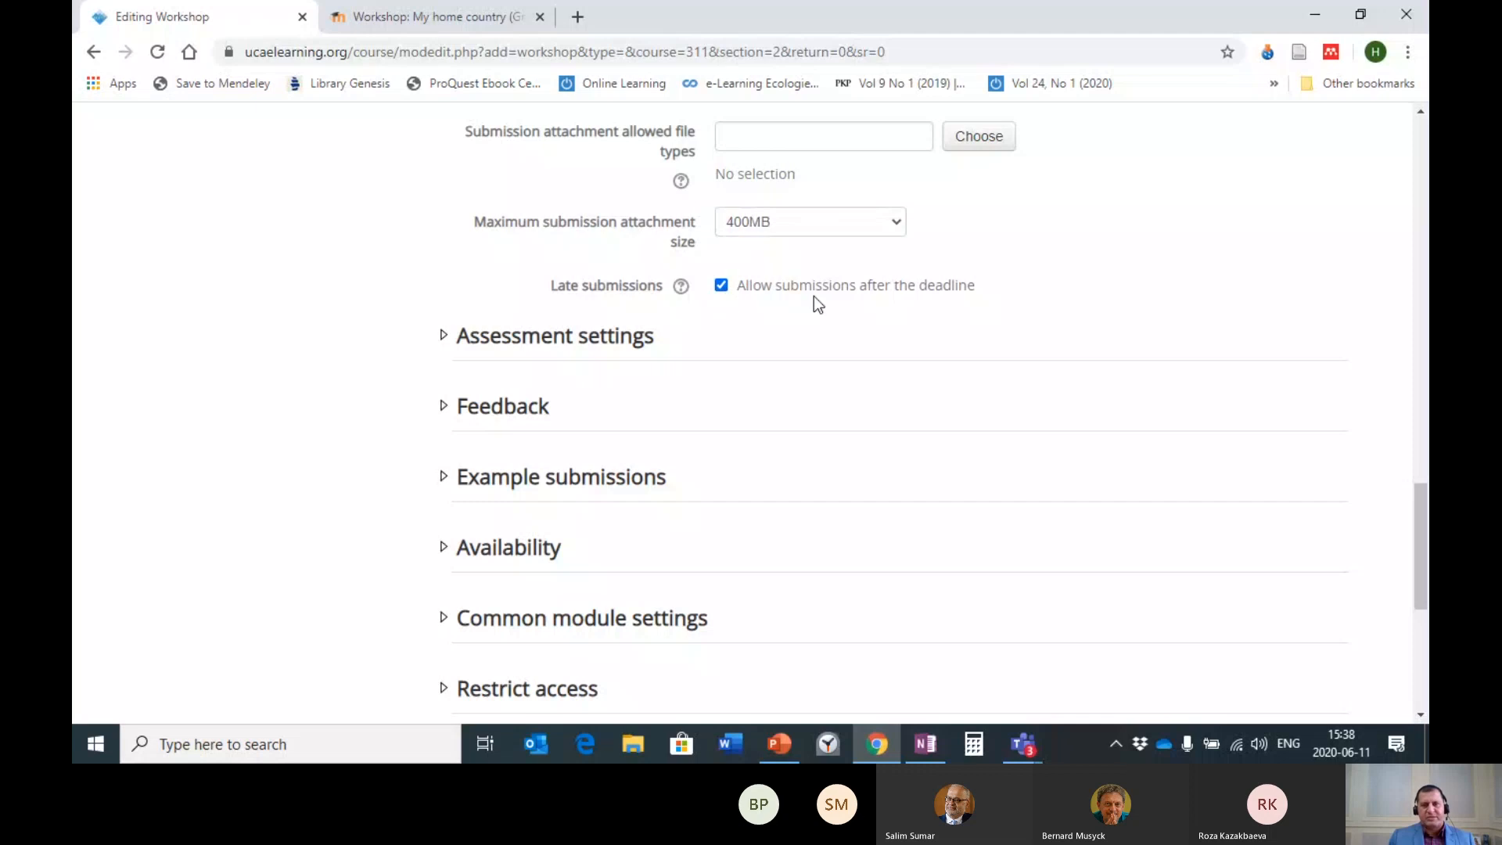
{"action": "left_click", "coordinate": [722, 287]}
{"action": "left_click", "coordinate": [721, 287]}
{"action": "left_click", "coordinate": [721, 286]}
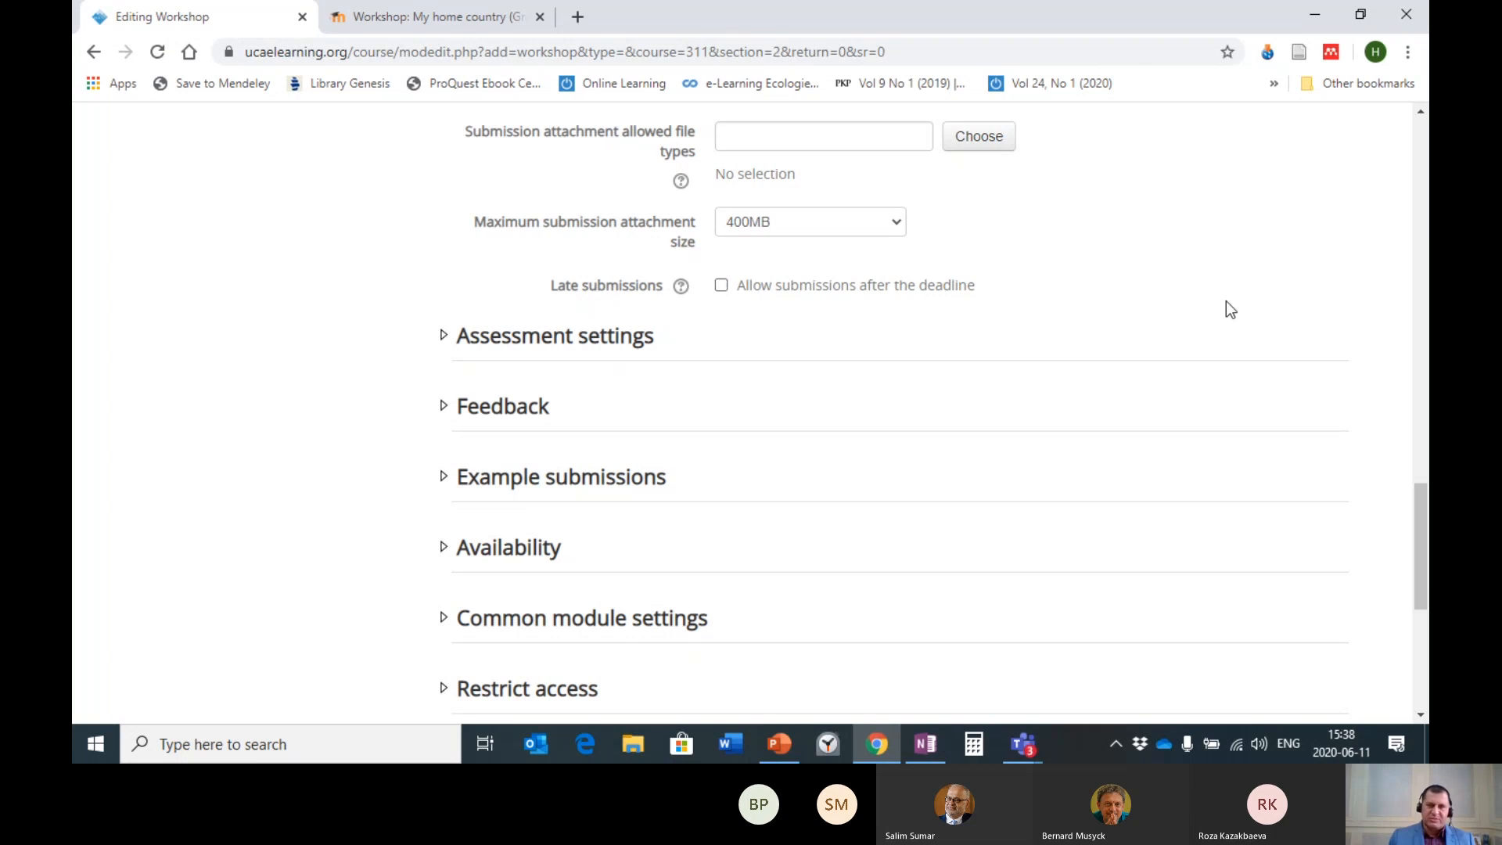
- Expand the assessment settings and enter the assessment instruction "do not give grade for essay without a title."
{"action": "scroll", "coordinate": [1227, 302], "scroll_direction": "down", "scroll_amount": 2}
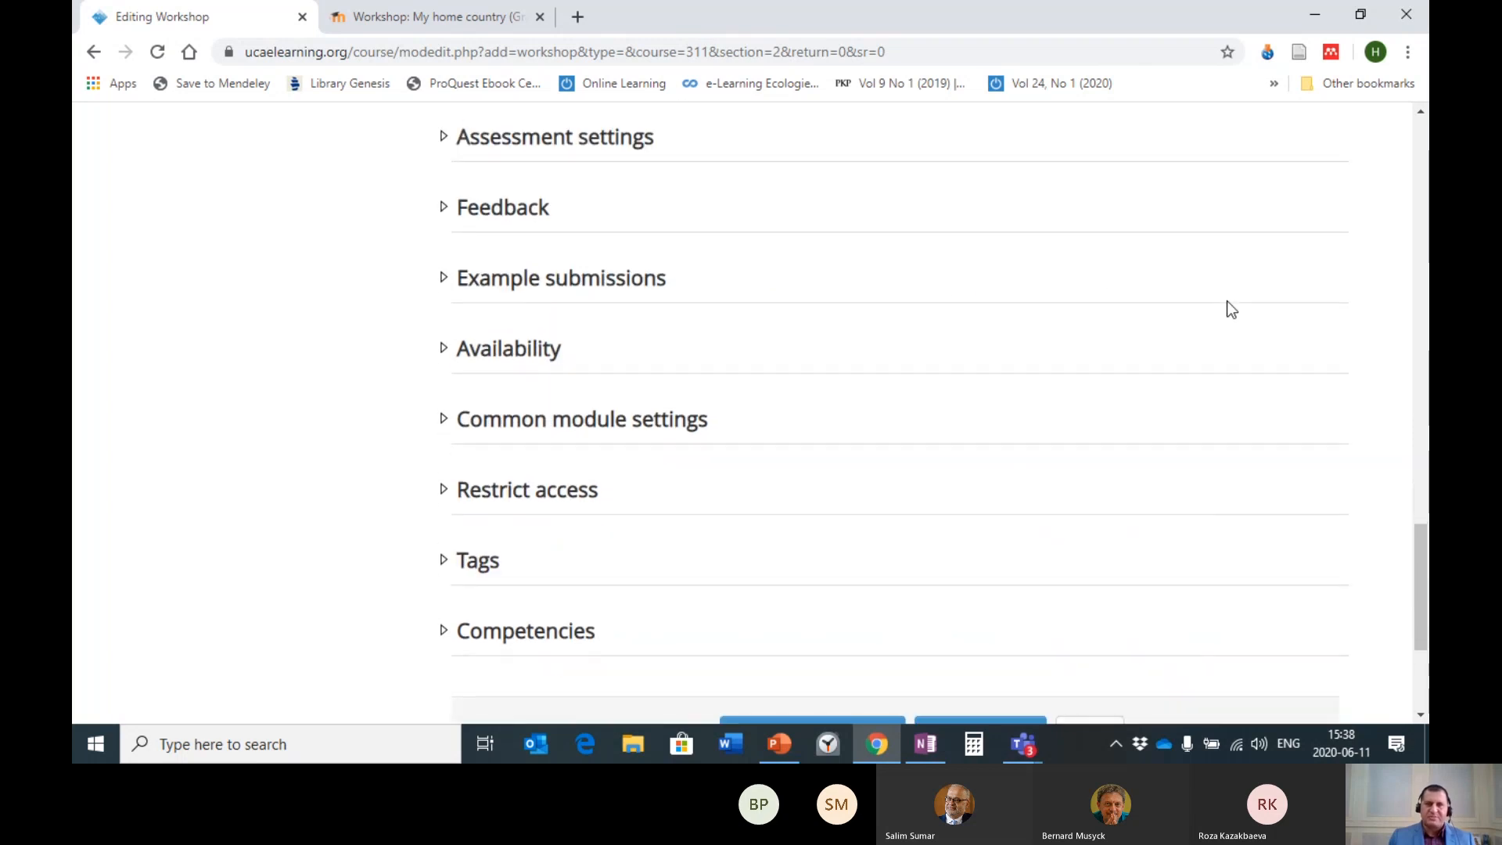
{"action": "left_click", "coordinate": [607, 146]}
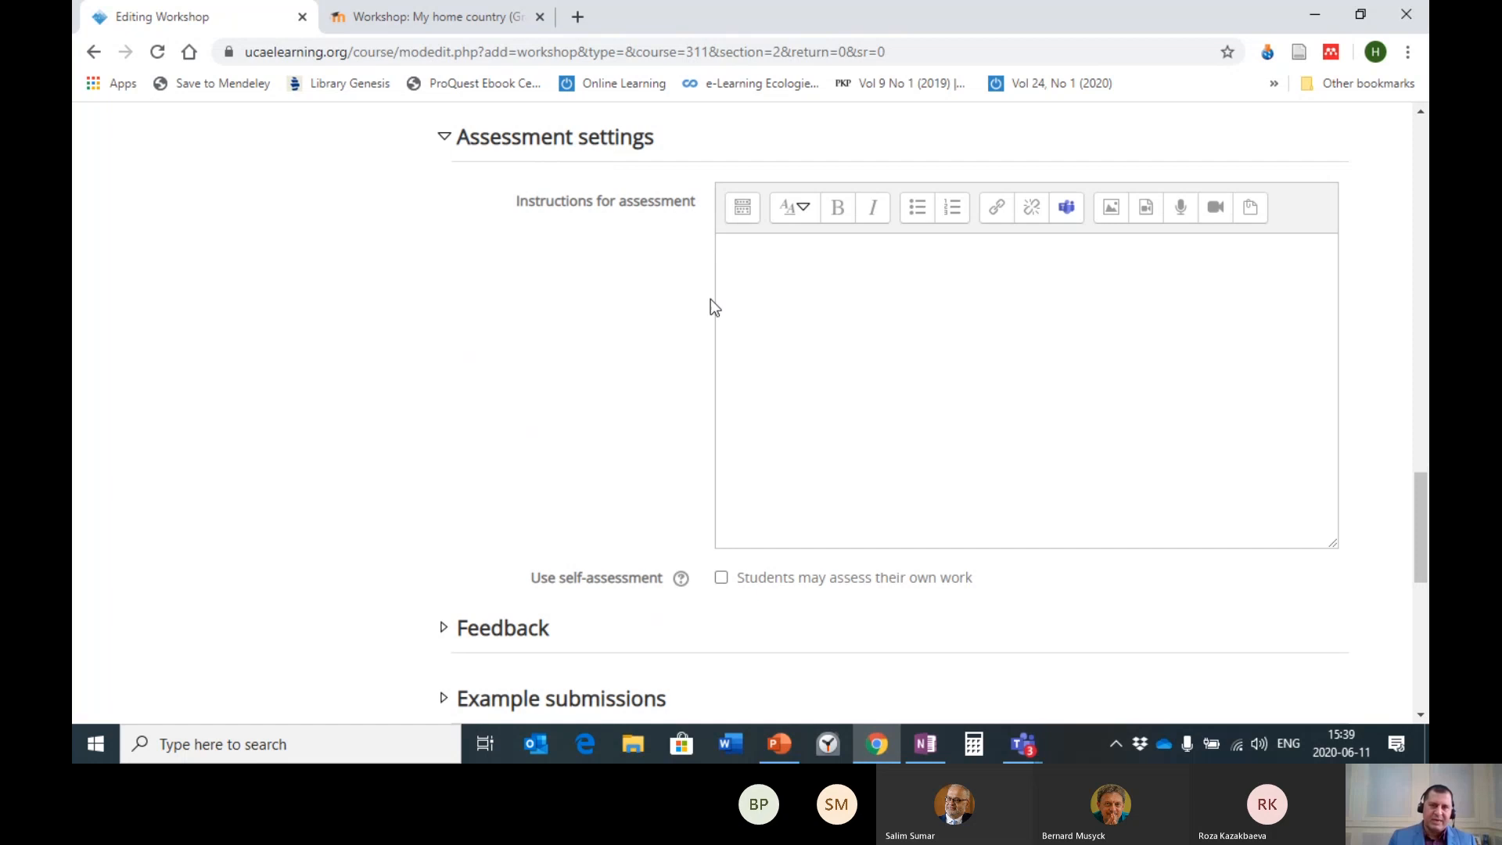
{"action": "left_click", "coordinate": [760, 249]}
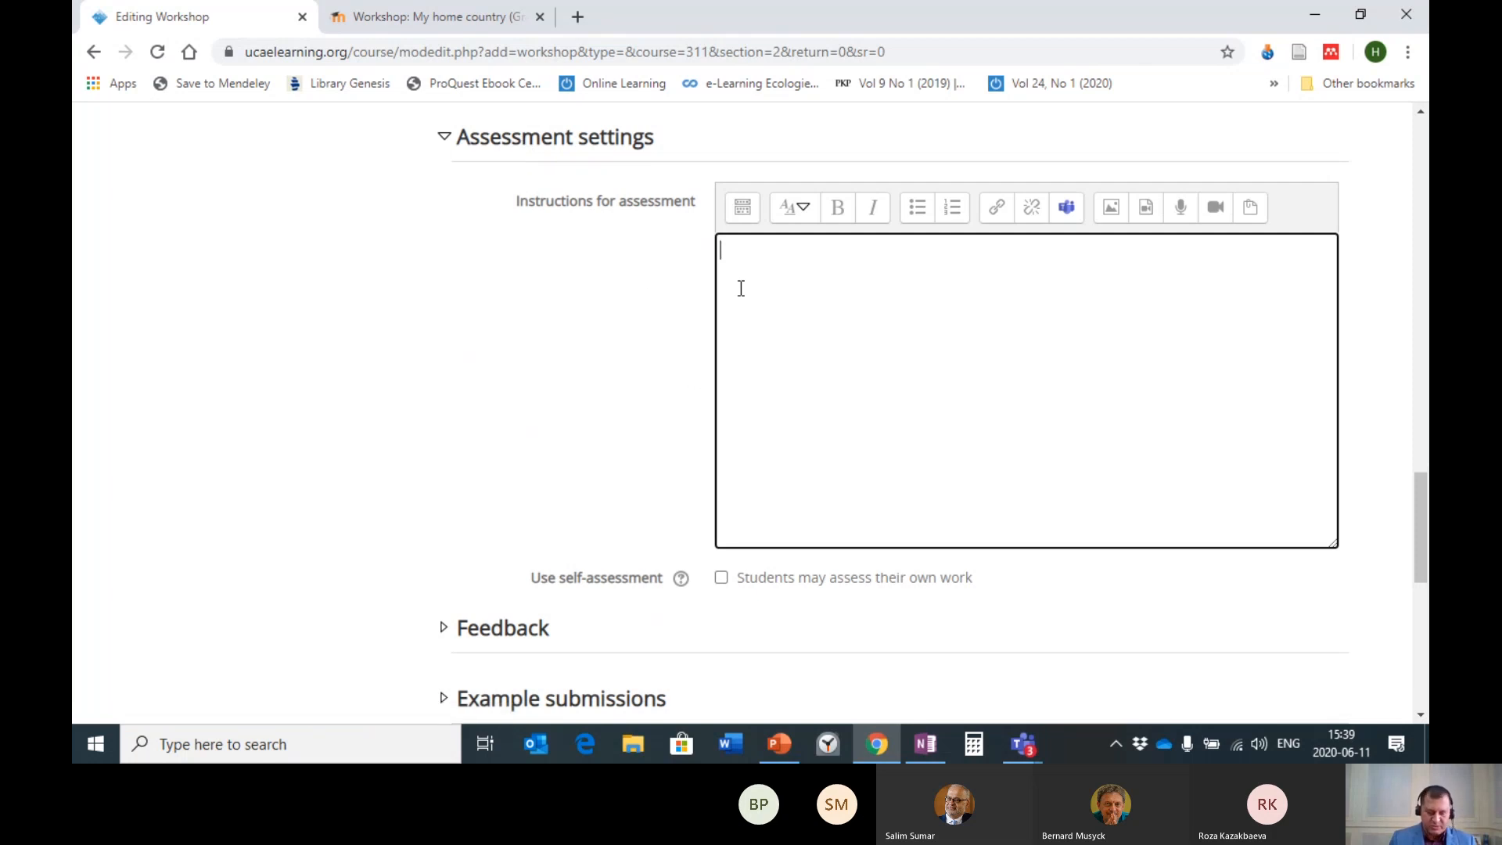
{"action": "type", "text": "do not give "}
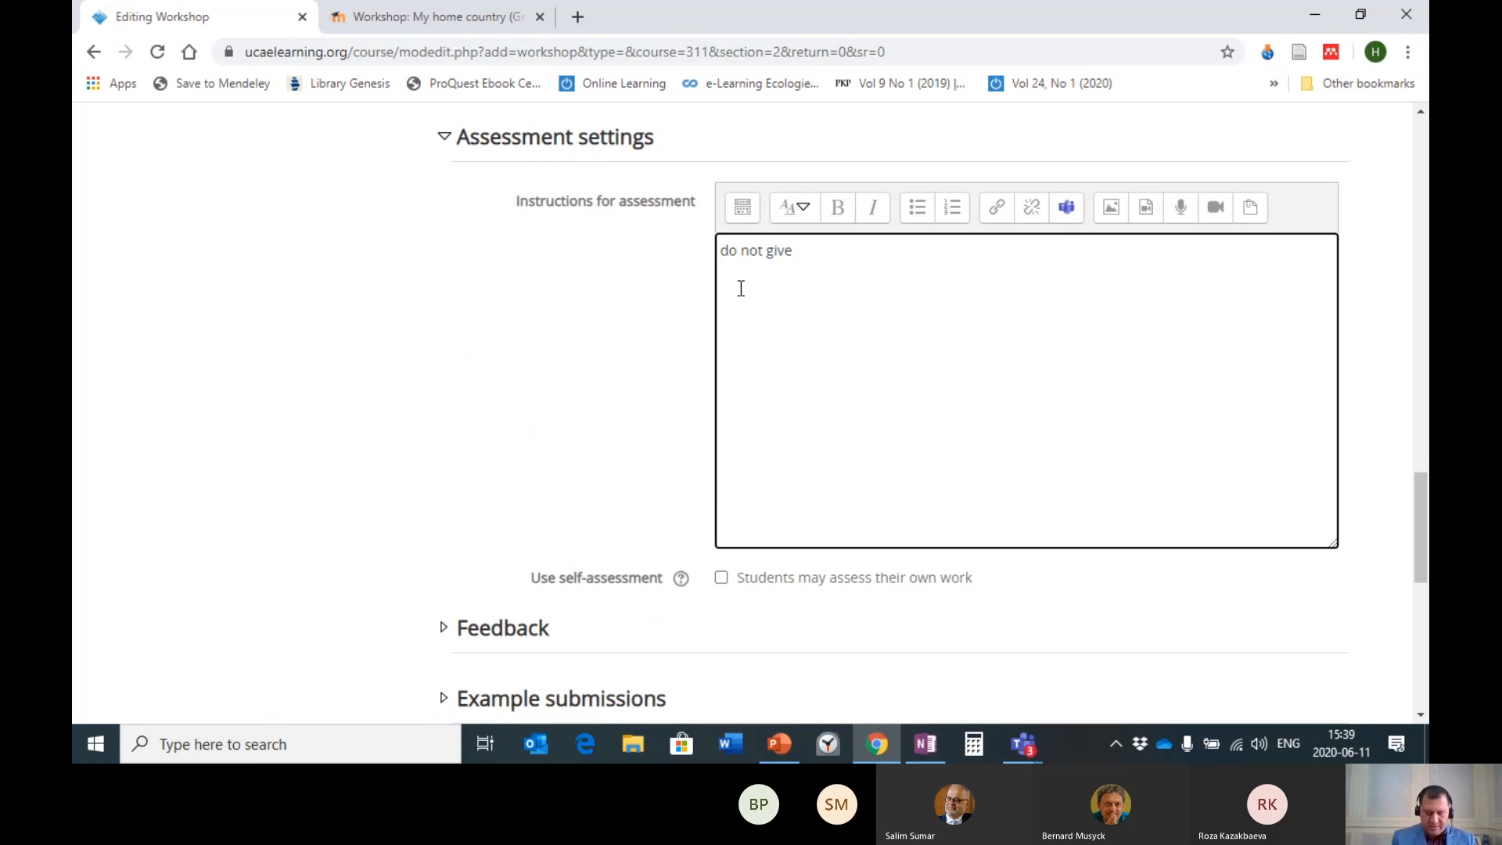
{"action": "type", "text": "grade for late"}
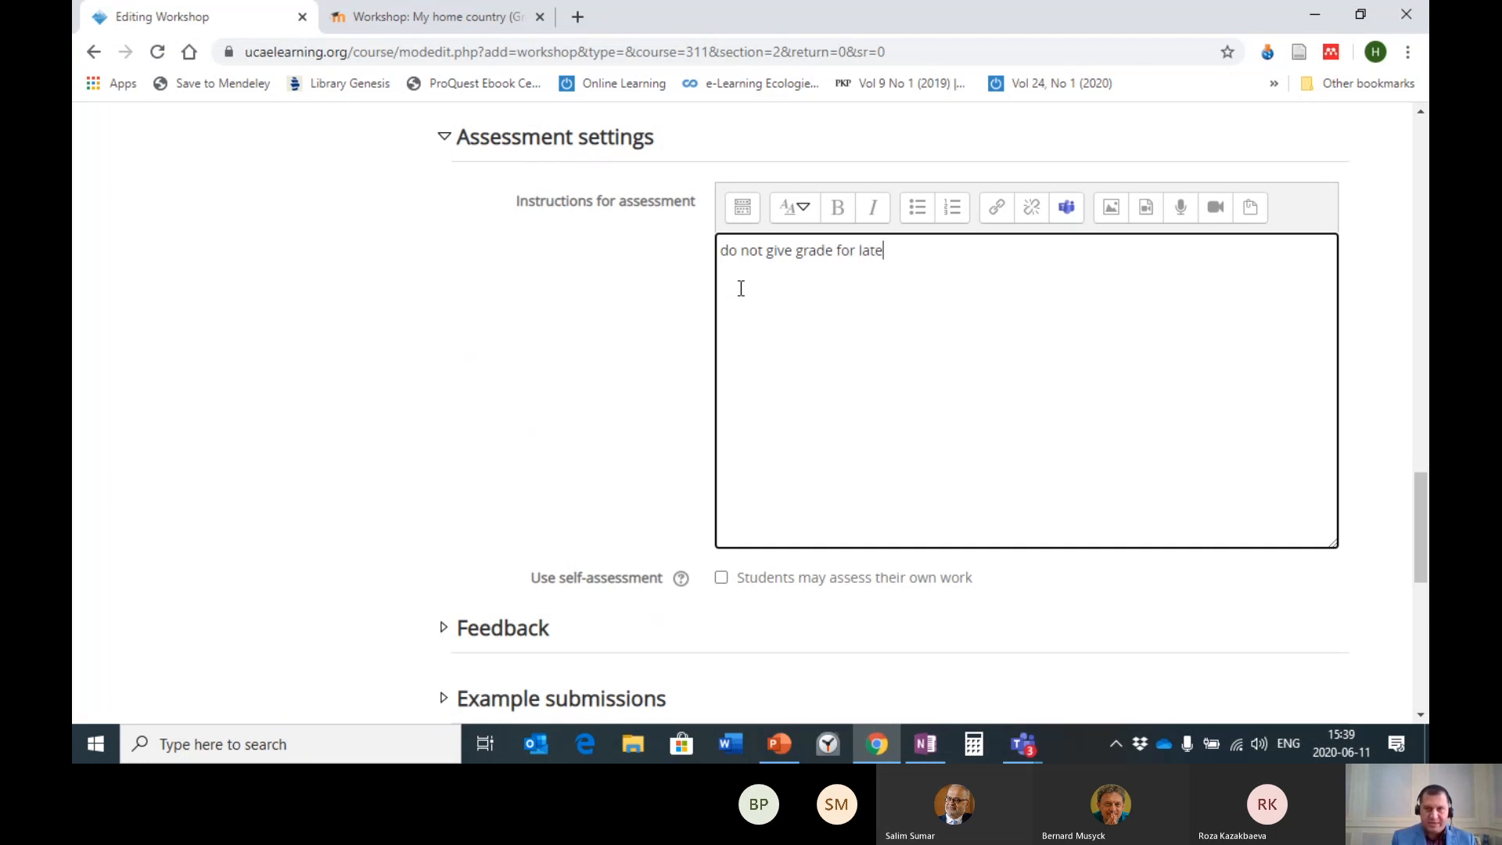
{"action": "key", "text": "BackSpace"}
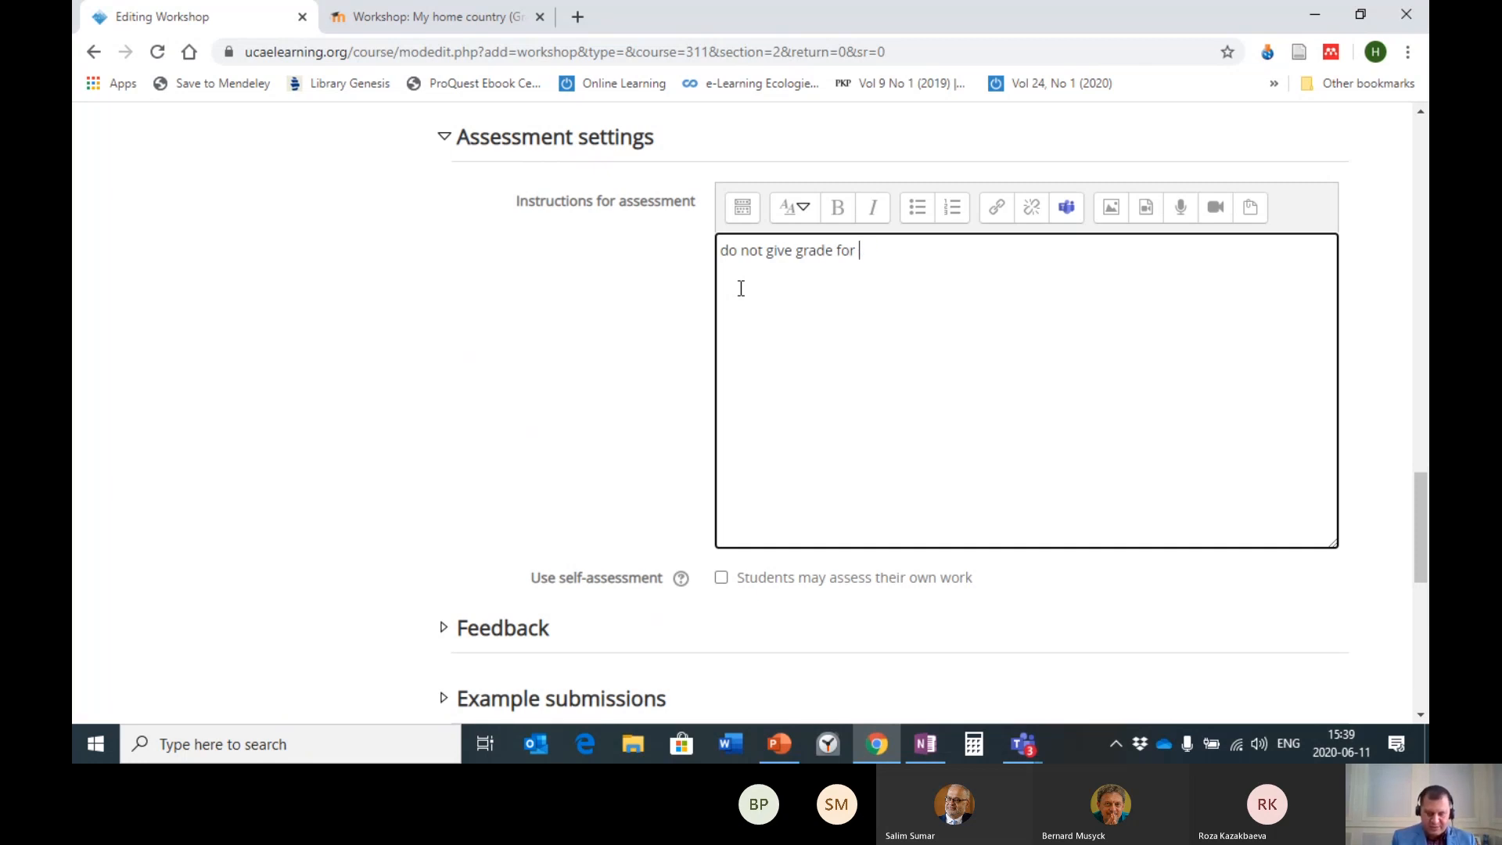
{"action": "type", "text": "essay without a tit"}
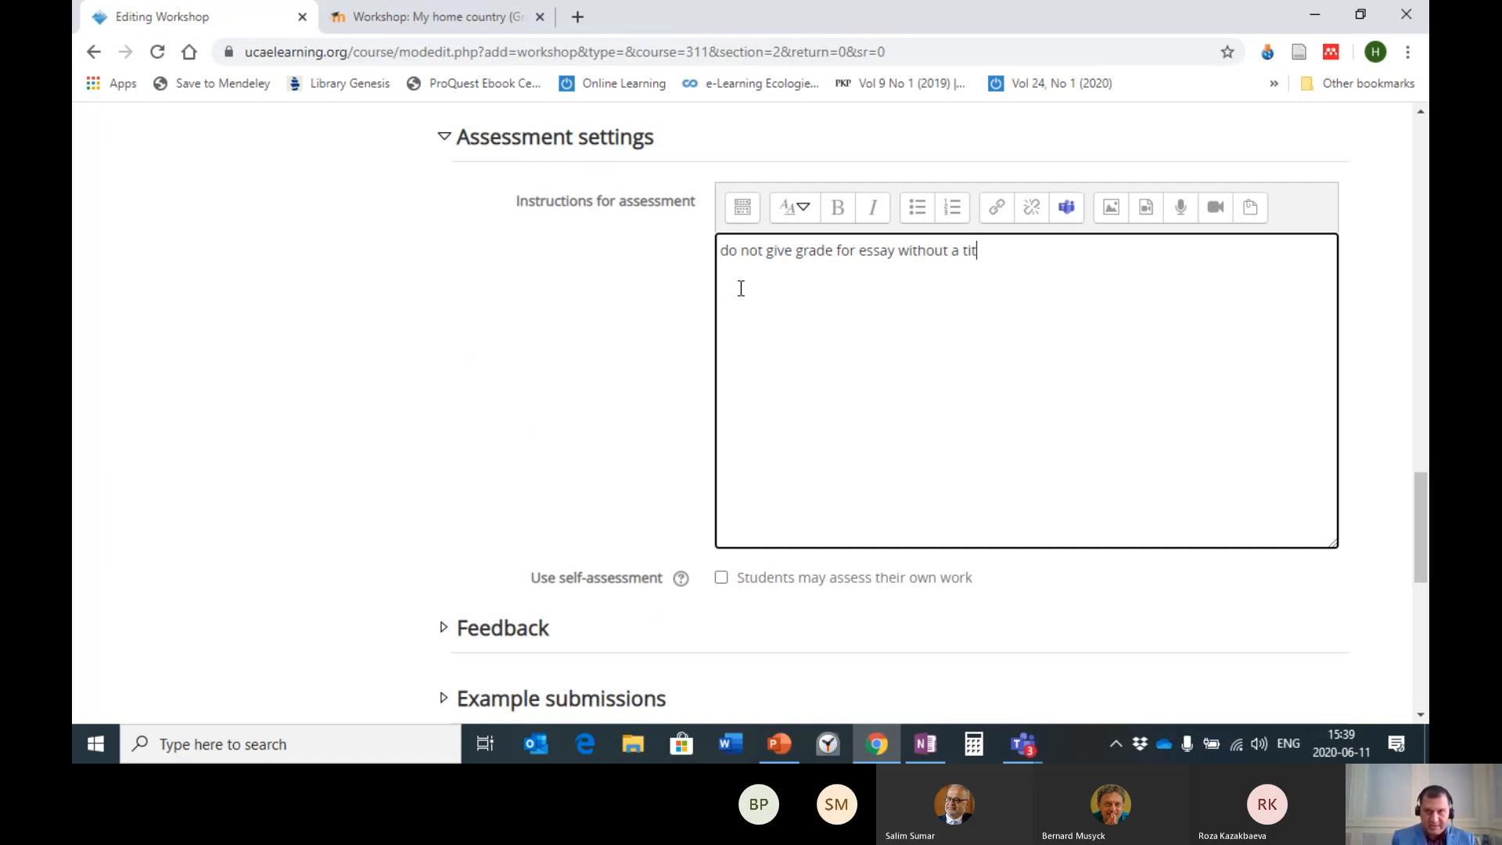
{"action": "type", "text": "le."}
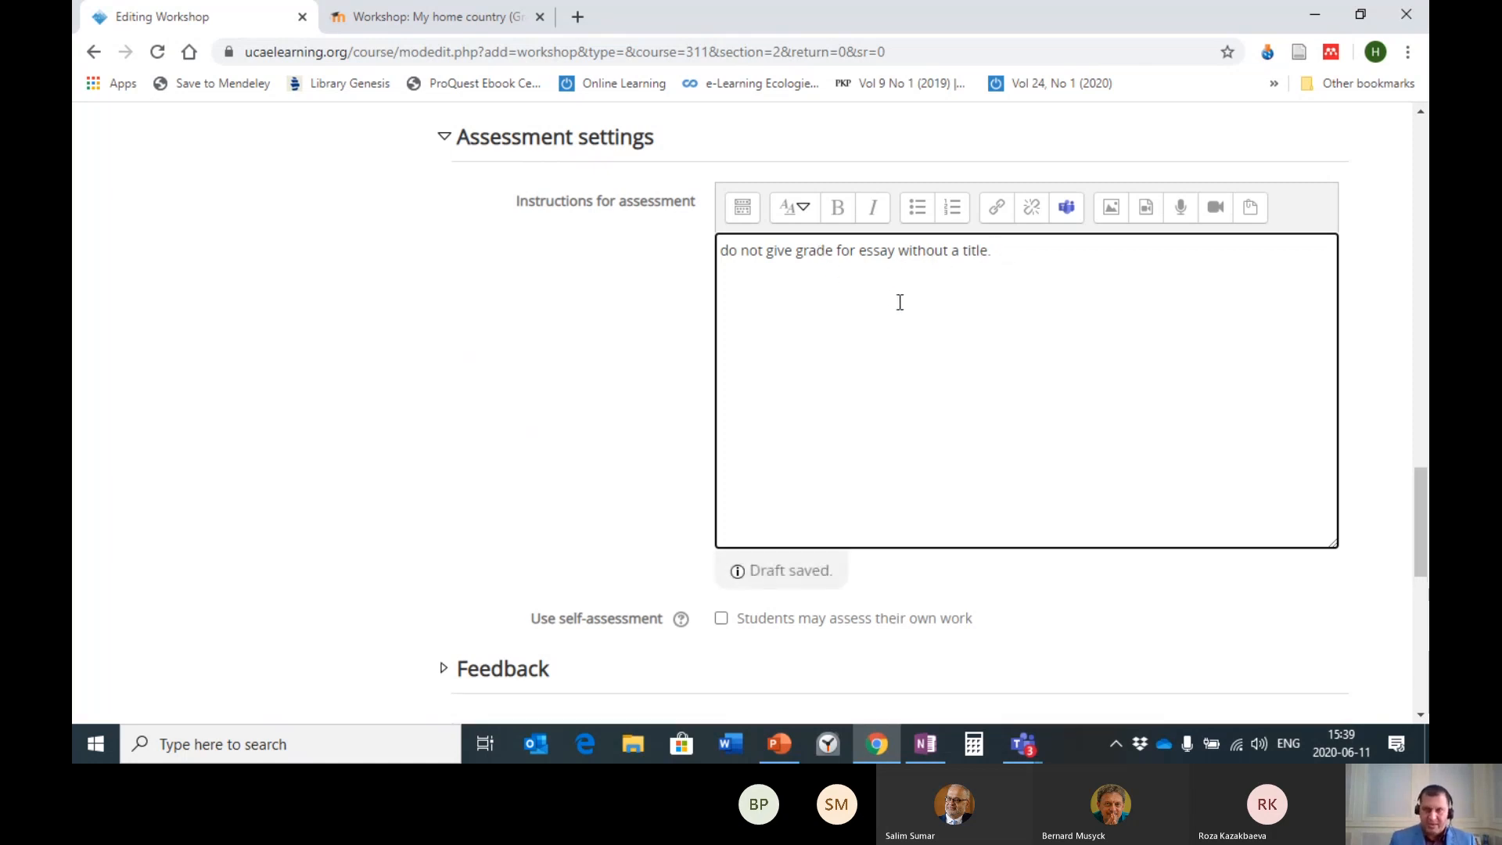
- Add a second line to the assessment instructions reading "Give a zero for assignments without a chart."
{"action": "key", "text": "Return"}
{"action": "type", "text": "Giv"}
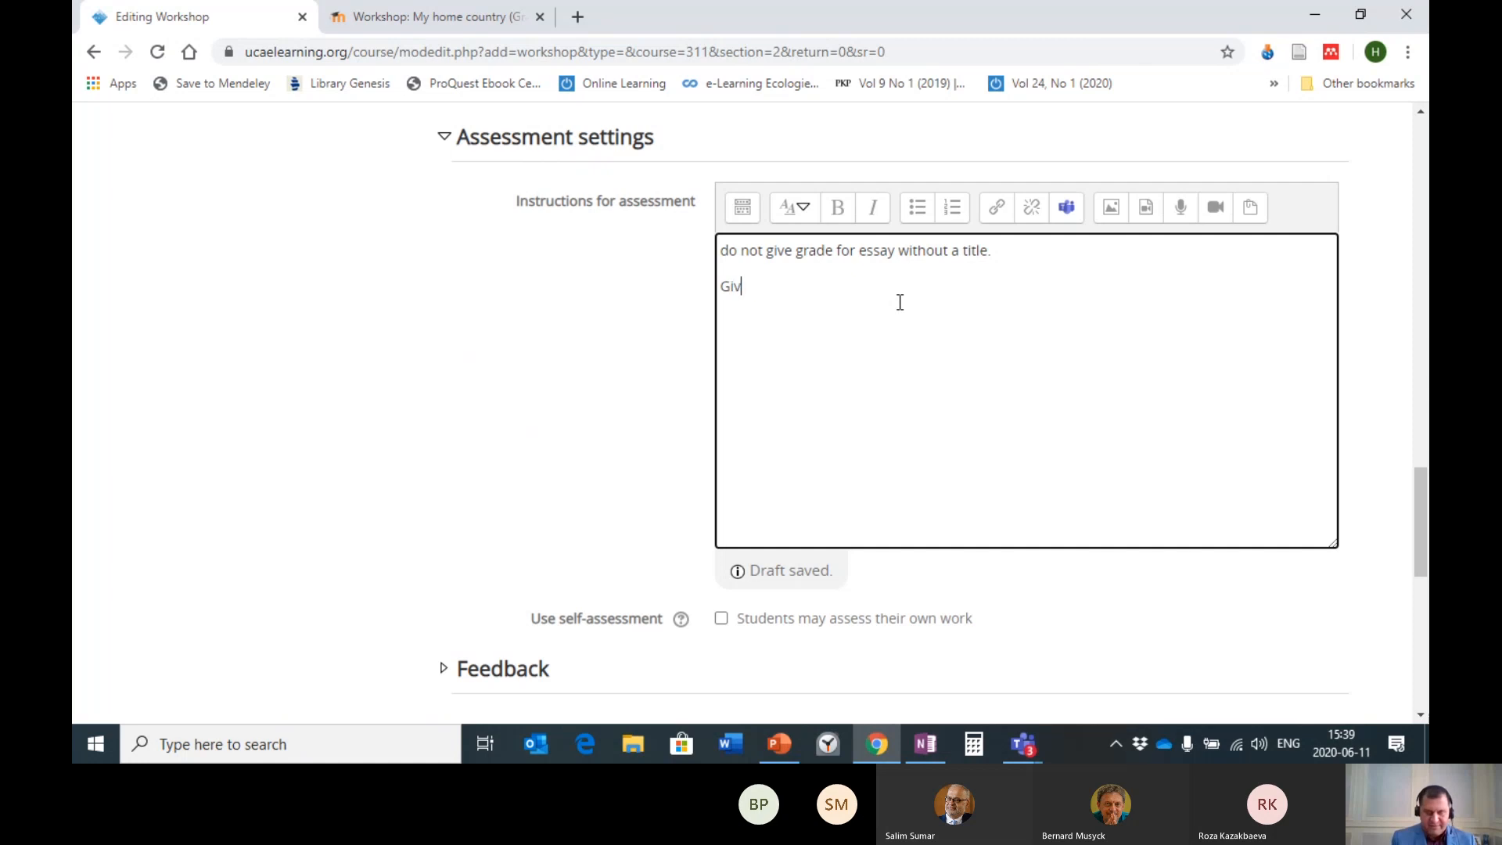
{"action": "type", "text": "e a zero"}
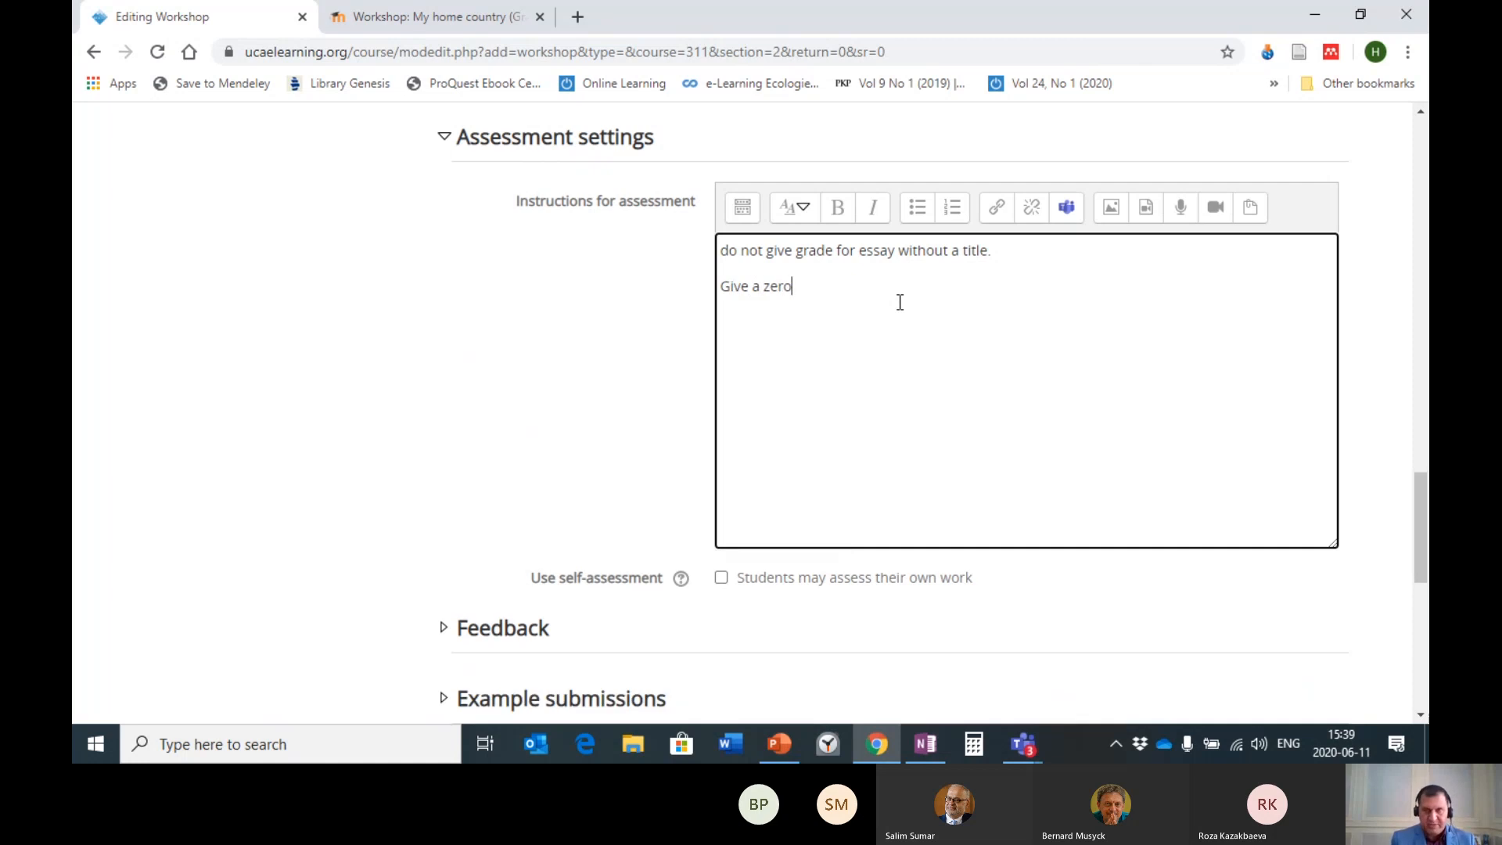
{"action": "type", "text": " for assignments without a chart."}
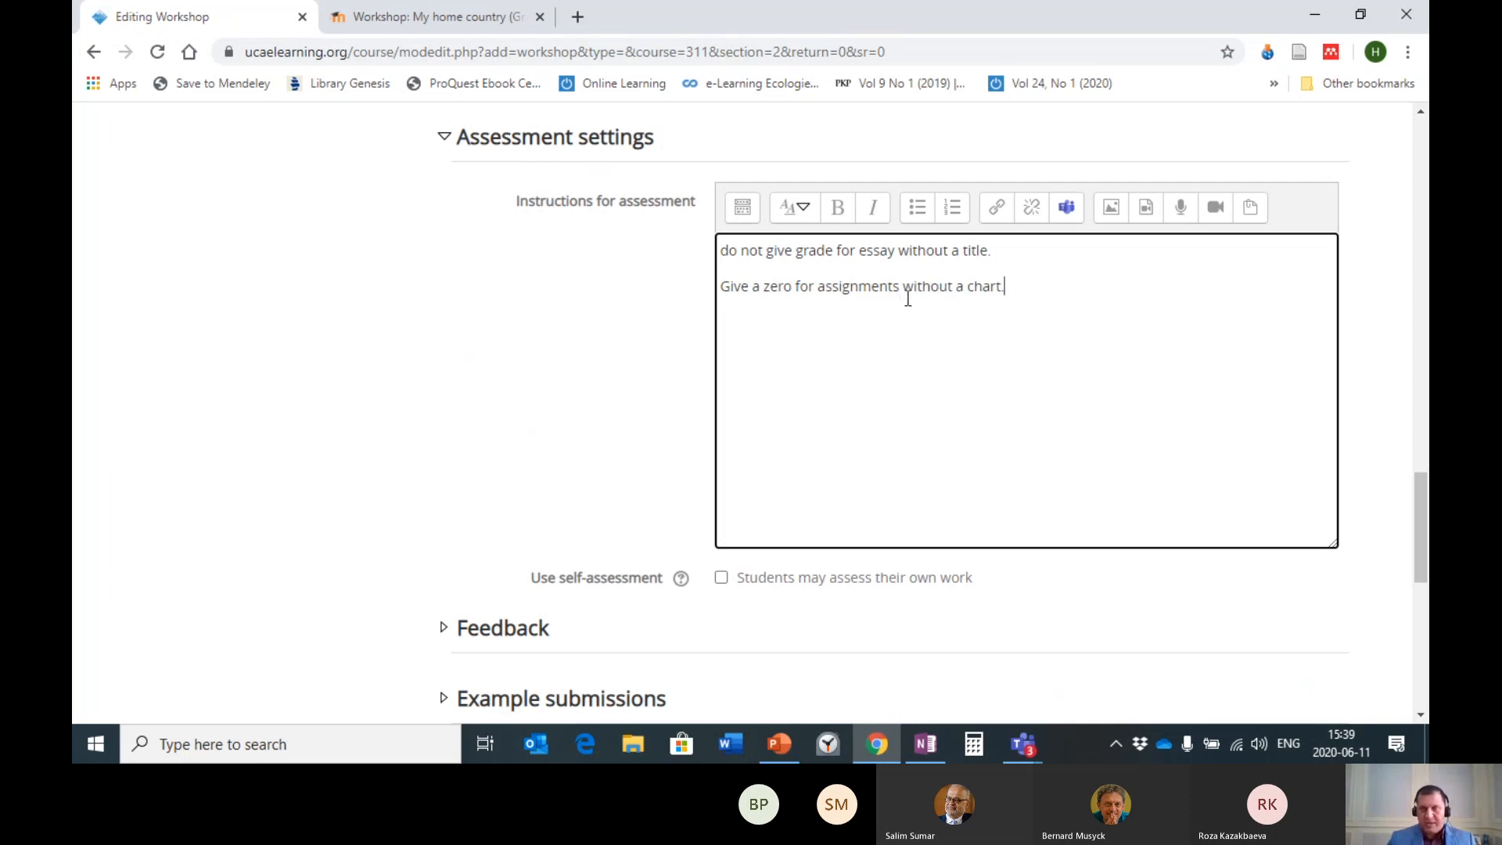
{"action": "left_click", "coordinate": [722, 250]}
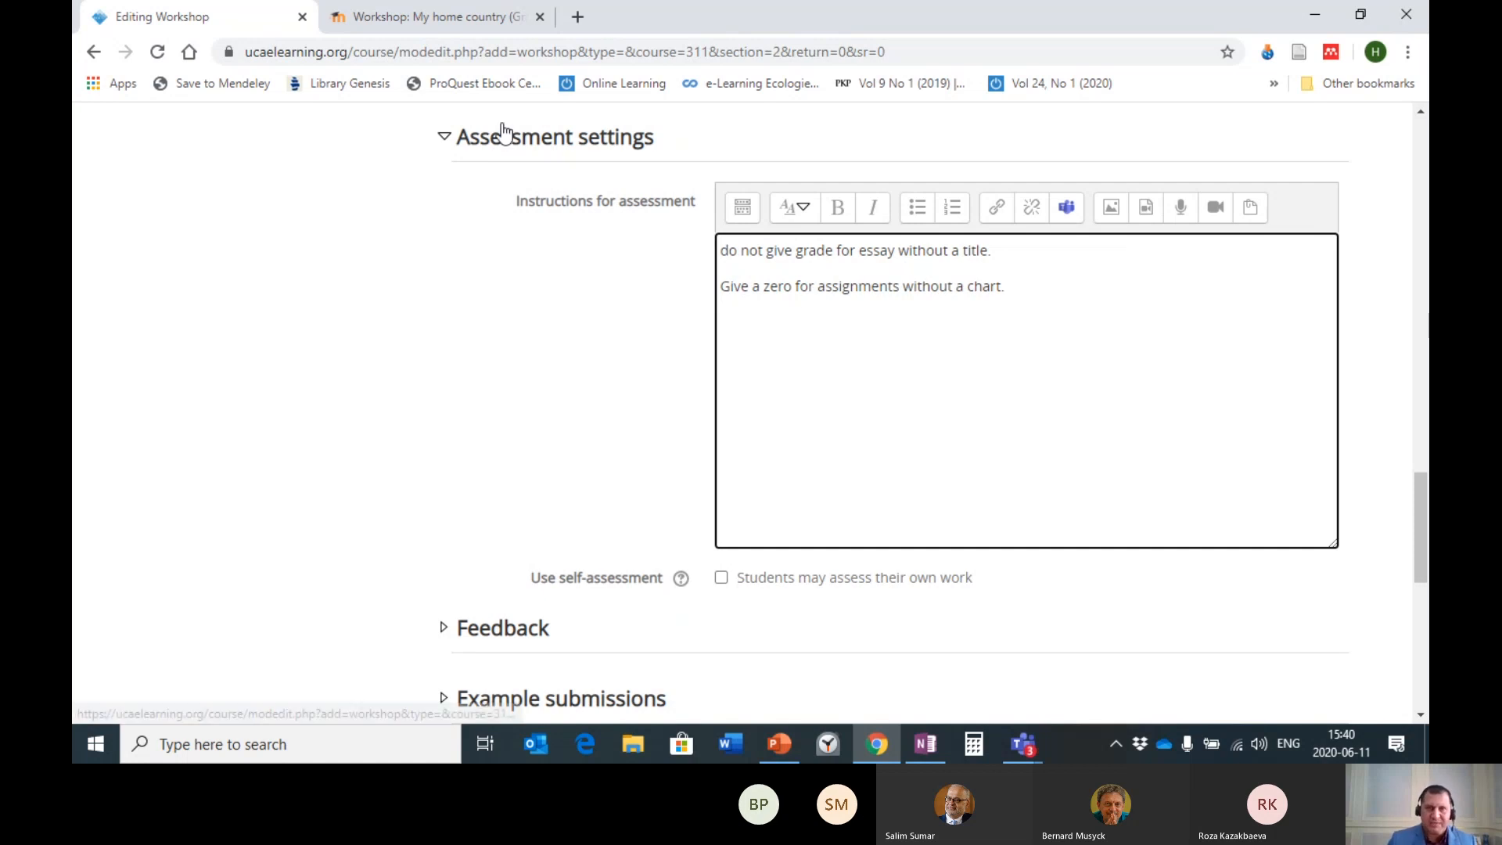
- Review the grading strategy, the submission settings and the instructions for assessment in the workshop form
{"action": "scroll", "coordinate": [603, 364], "scroll_direction": "up", "scroll_amount": 9}
{"action": "scroll", "coordinate": [604, 363], "scroll_direction": "up", "scroll_amount": 6}
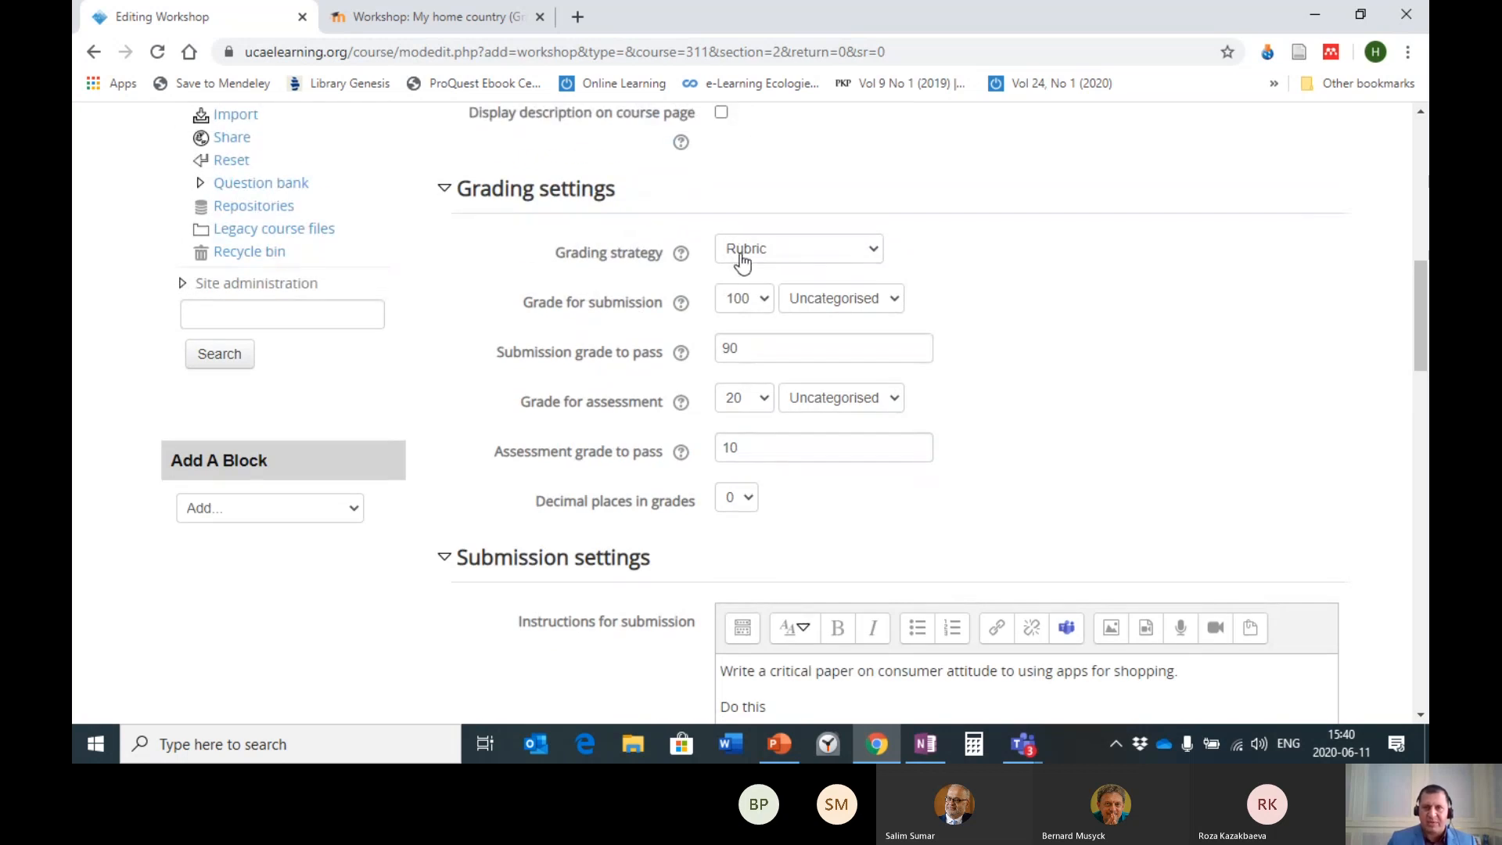
{"action": "scroll", "coordinate": [1326, 359], "scroll_direction": "down", "scroll_amount": 8}
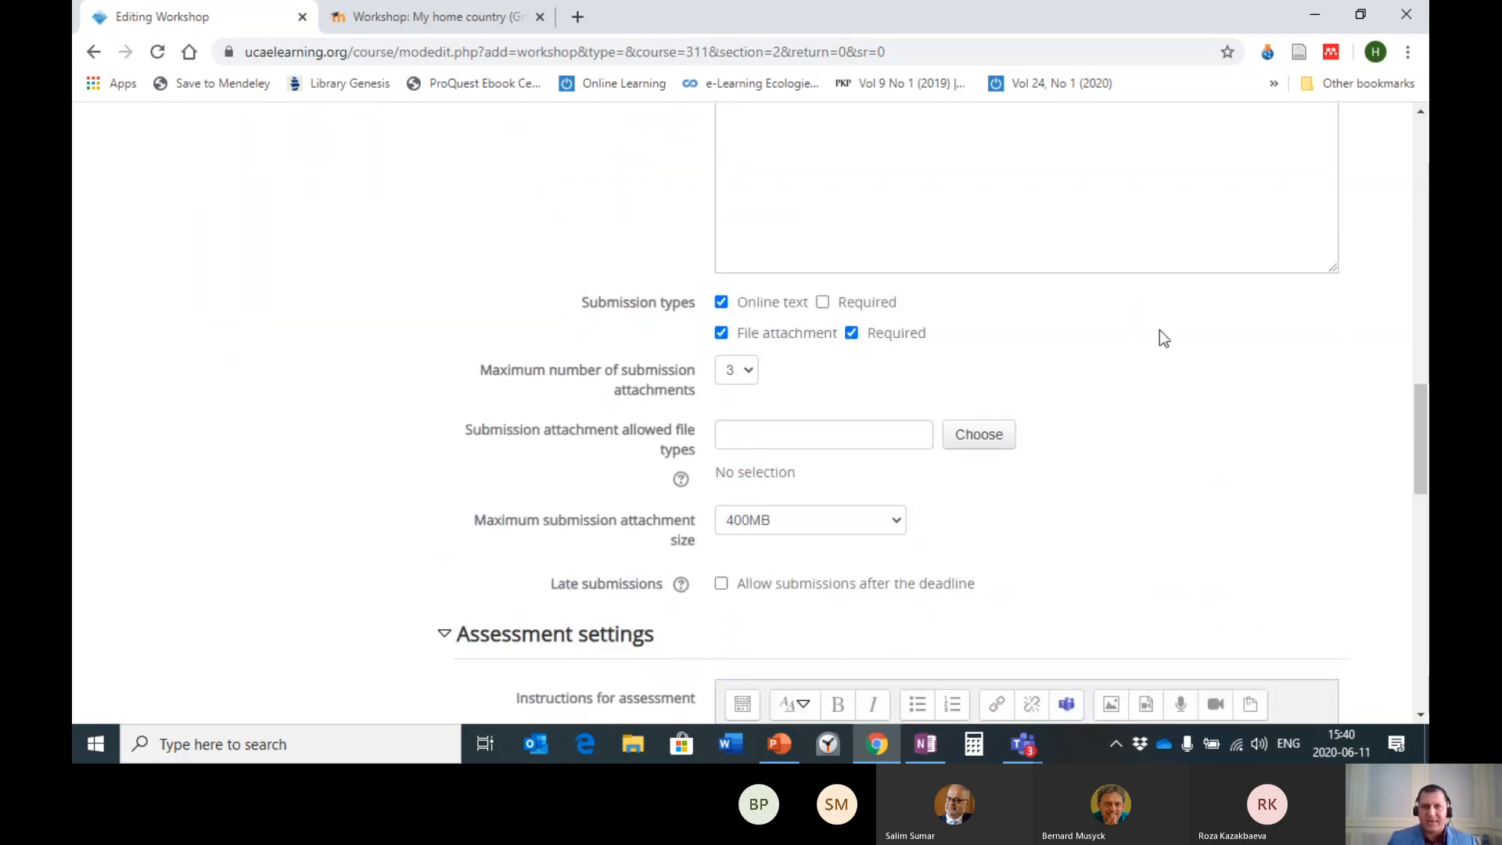
{"action": "scroll", "coordinate": [1019, 359], "scroll_direction": "up", "scroll_amount": 4}
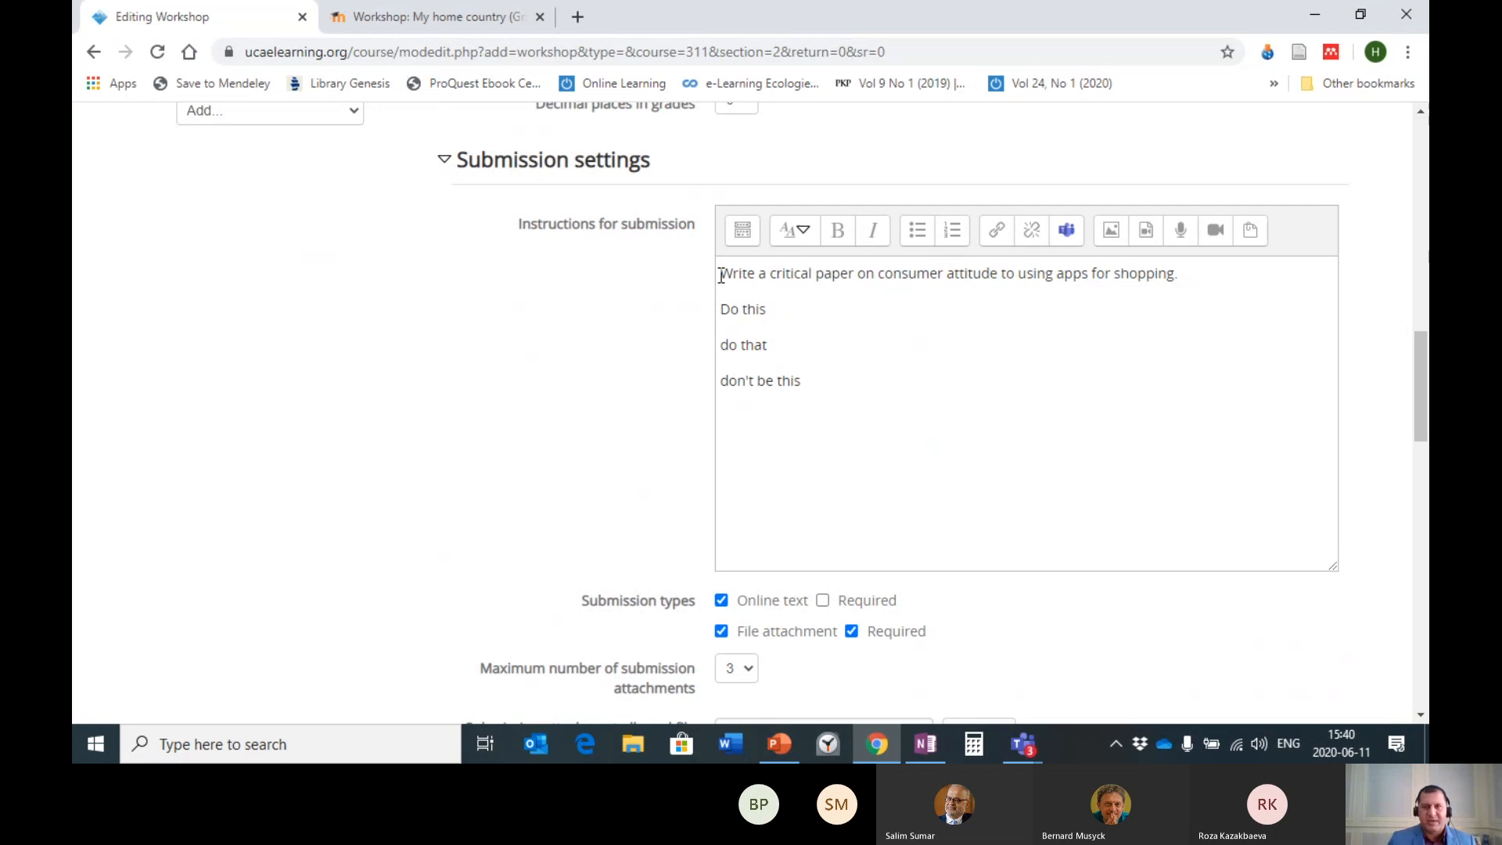
{"action": "scroll", "coordinate": [996, 389], "scroll_direction": "down", "scroll_amount": 3}
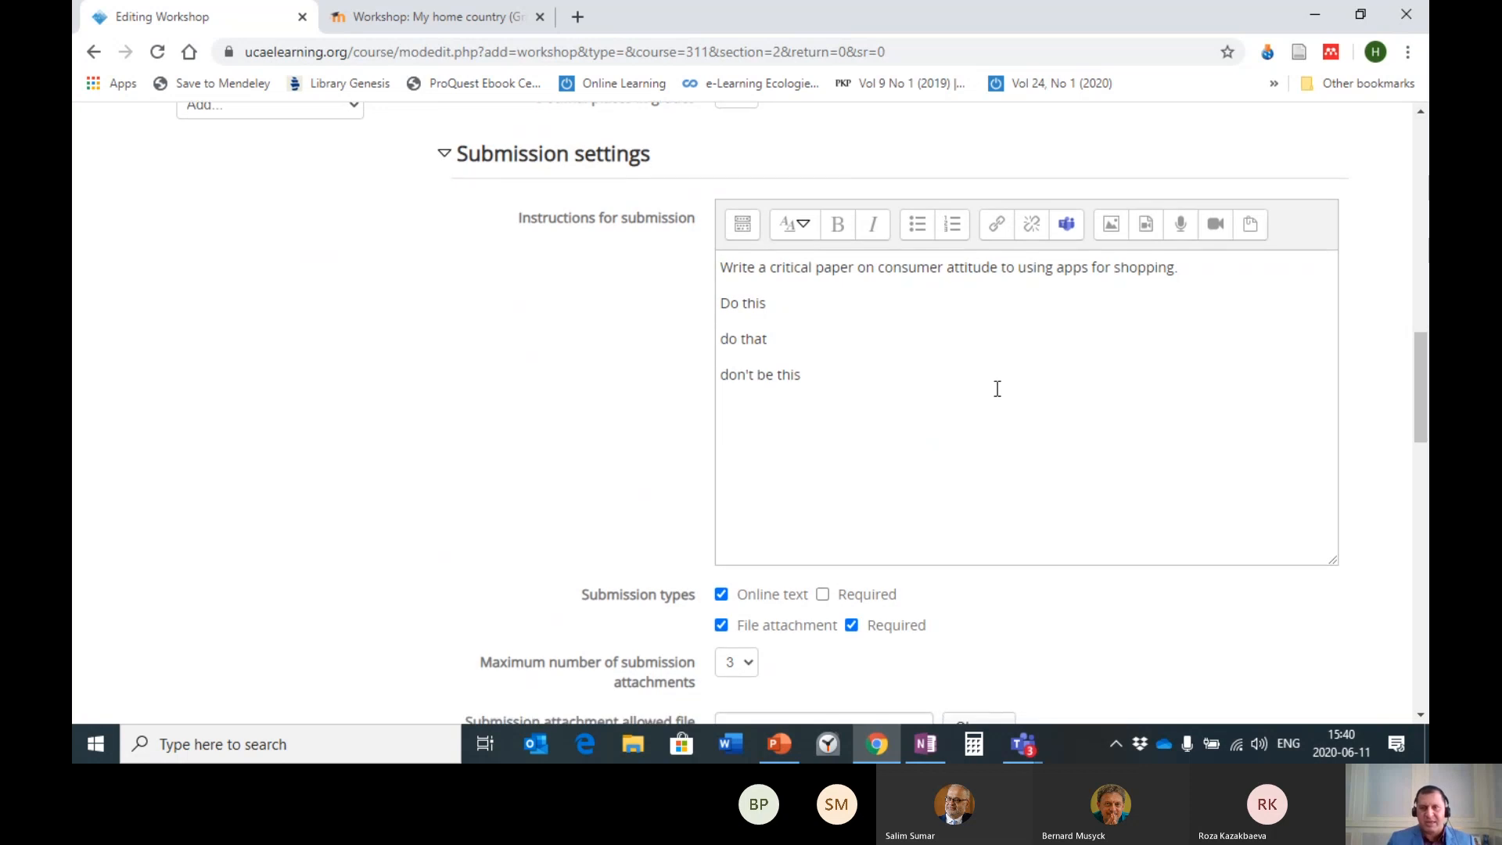
{"action": "scroll", "coordinate": [964, 321], "scroll_direction": "down", "scroll_amount": 12}
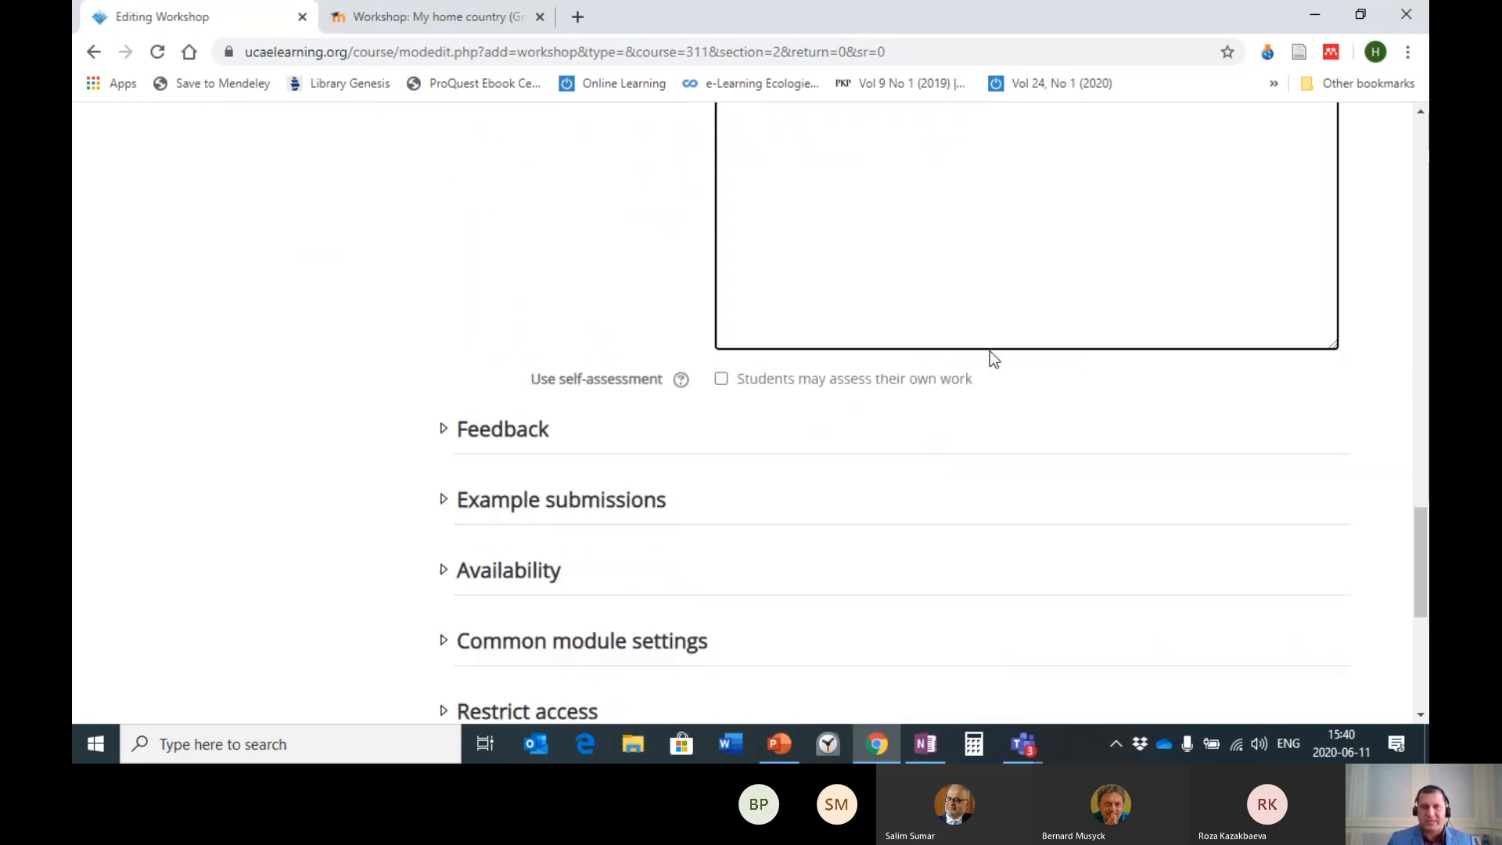
{"action": "scroll", "coordinate": [900, 336], "scroll_direction": "up", "scroll_amount": 6}
{"action": "scroll", "coordinate": [811, 430], "scroll_direction": "down", "scroll_amount": 3}
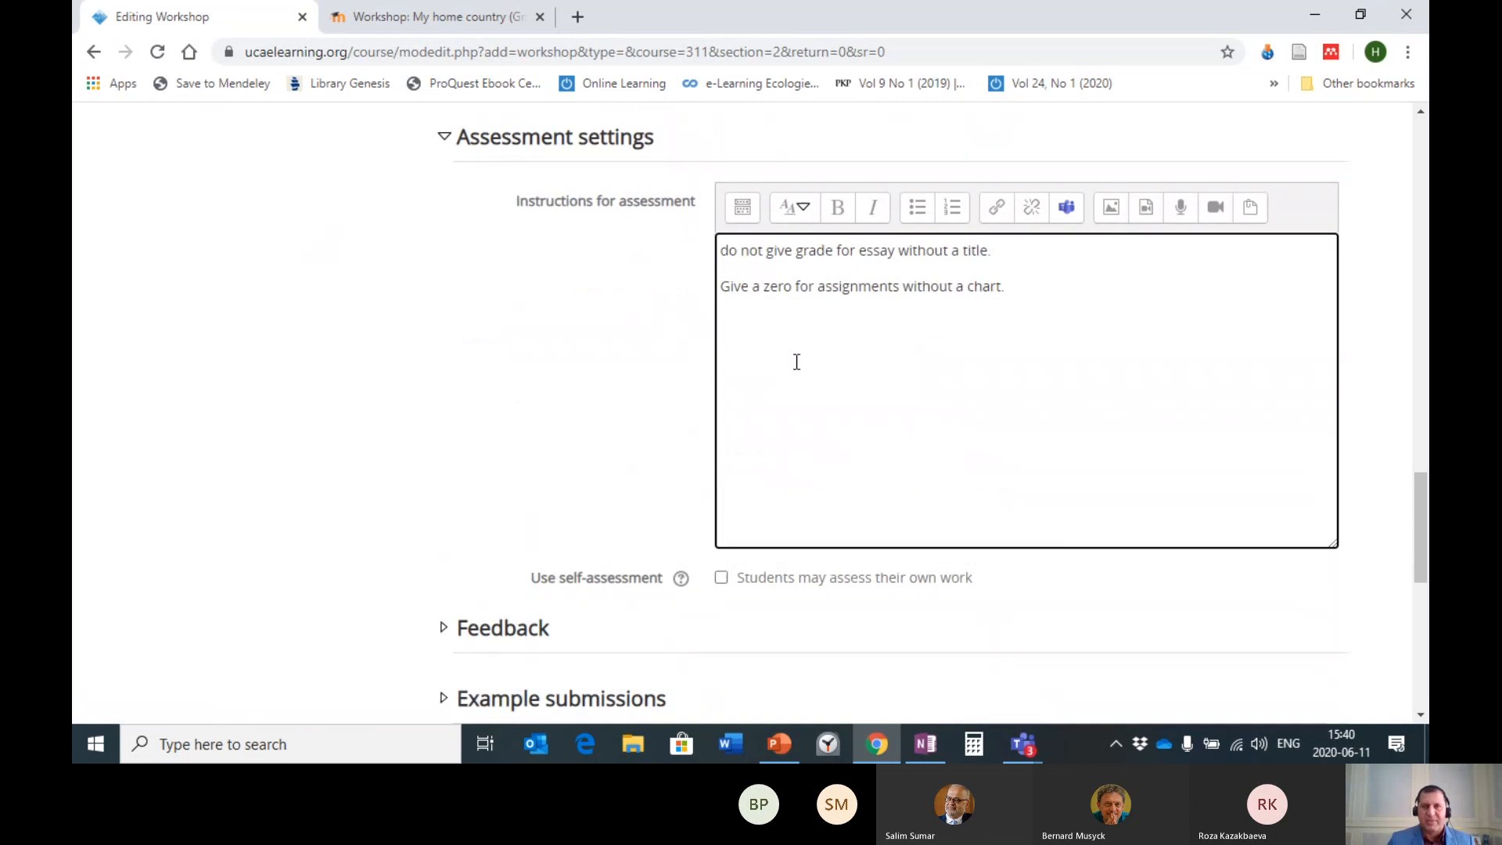
- Enable self-assessment so that students may assess their own work
{"action": "scroll", "coordinate": [837, 438], "scroll_direction": "down", "scroll_amount": 3}
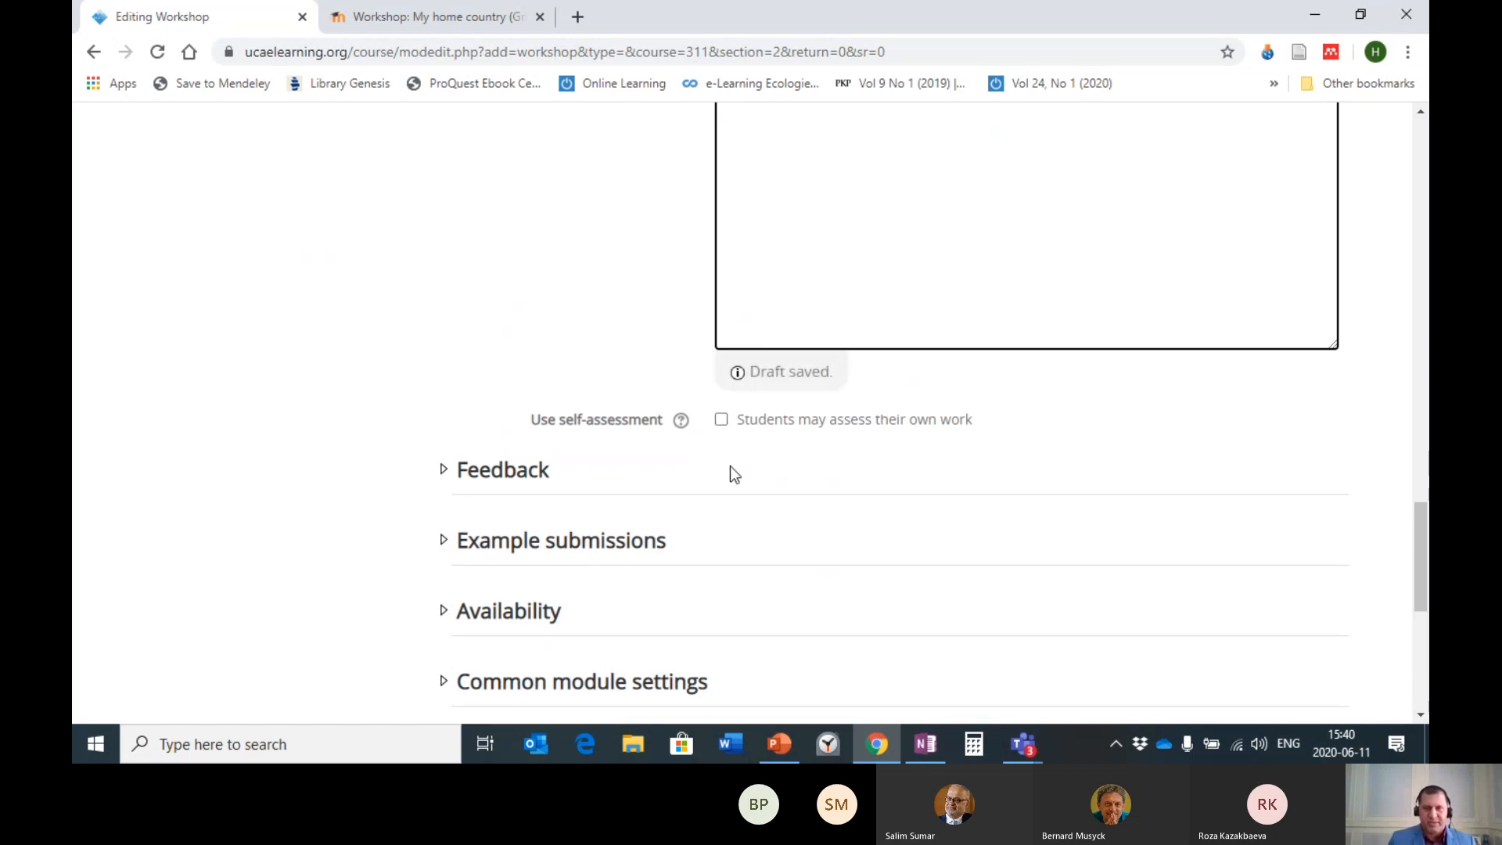
{"action": "left_click", "coordinate": [717, 422]}
{"action": "left_click", "coordinate": [720, 421]}
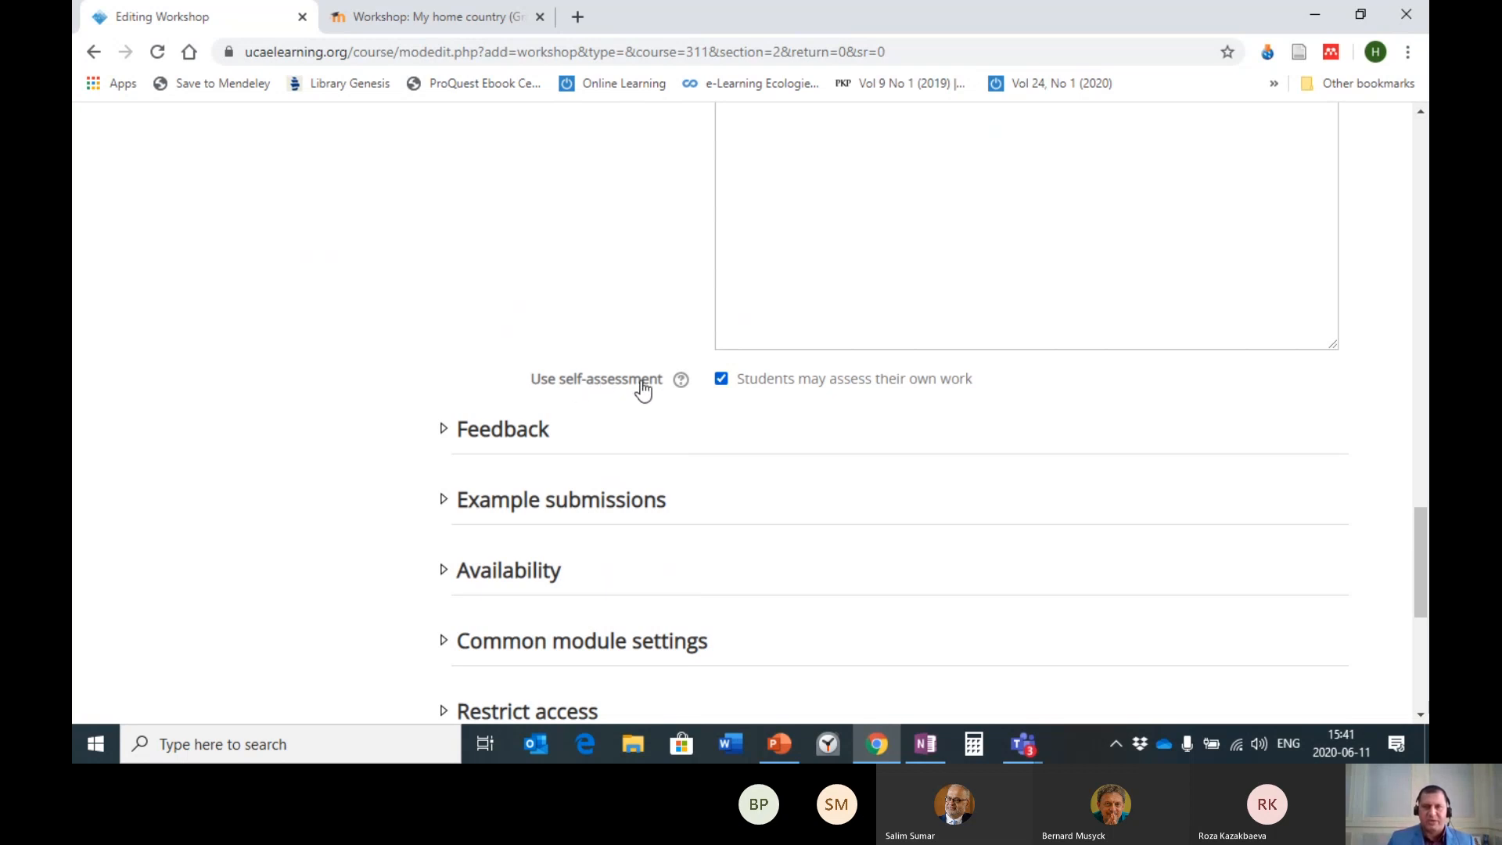
- Expand the feedback settings and set the overall feedback mode to Enabled and required
{"action": "scroll", "coordinate": [928, 466], "scroll_direction": "down", "scroll_amount": 2}
{"action": "left_click", "coordinate": [489, 231]}
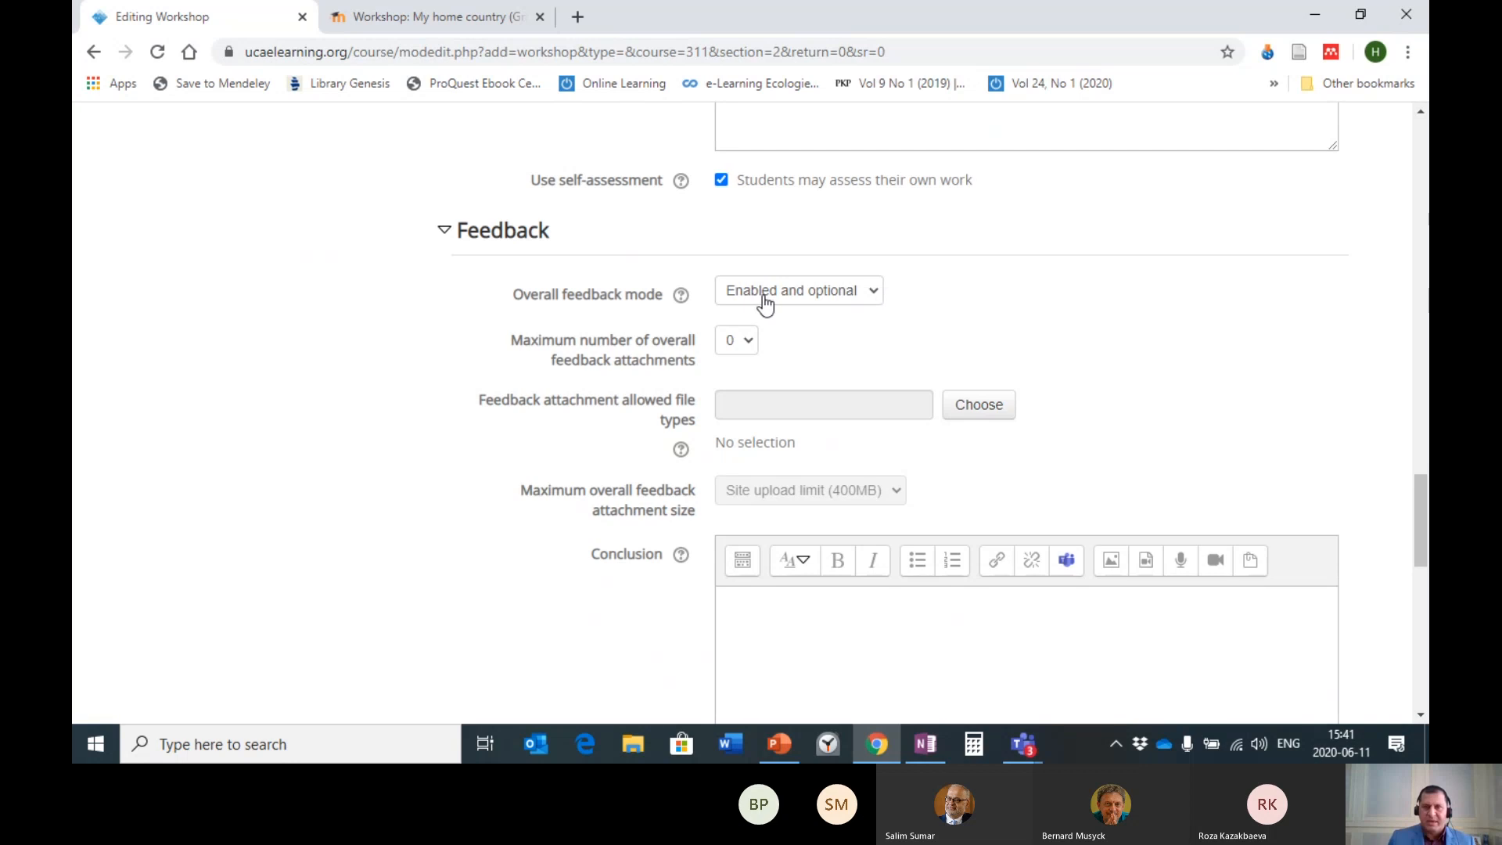
{"action": "left_click", "coordinate": [873, 298]}
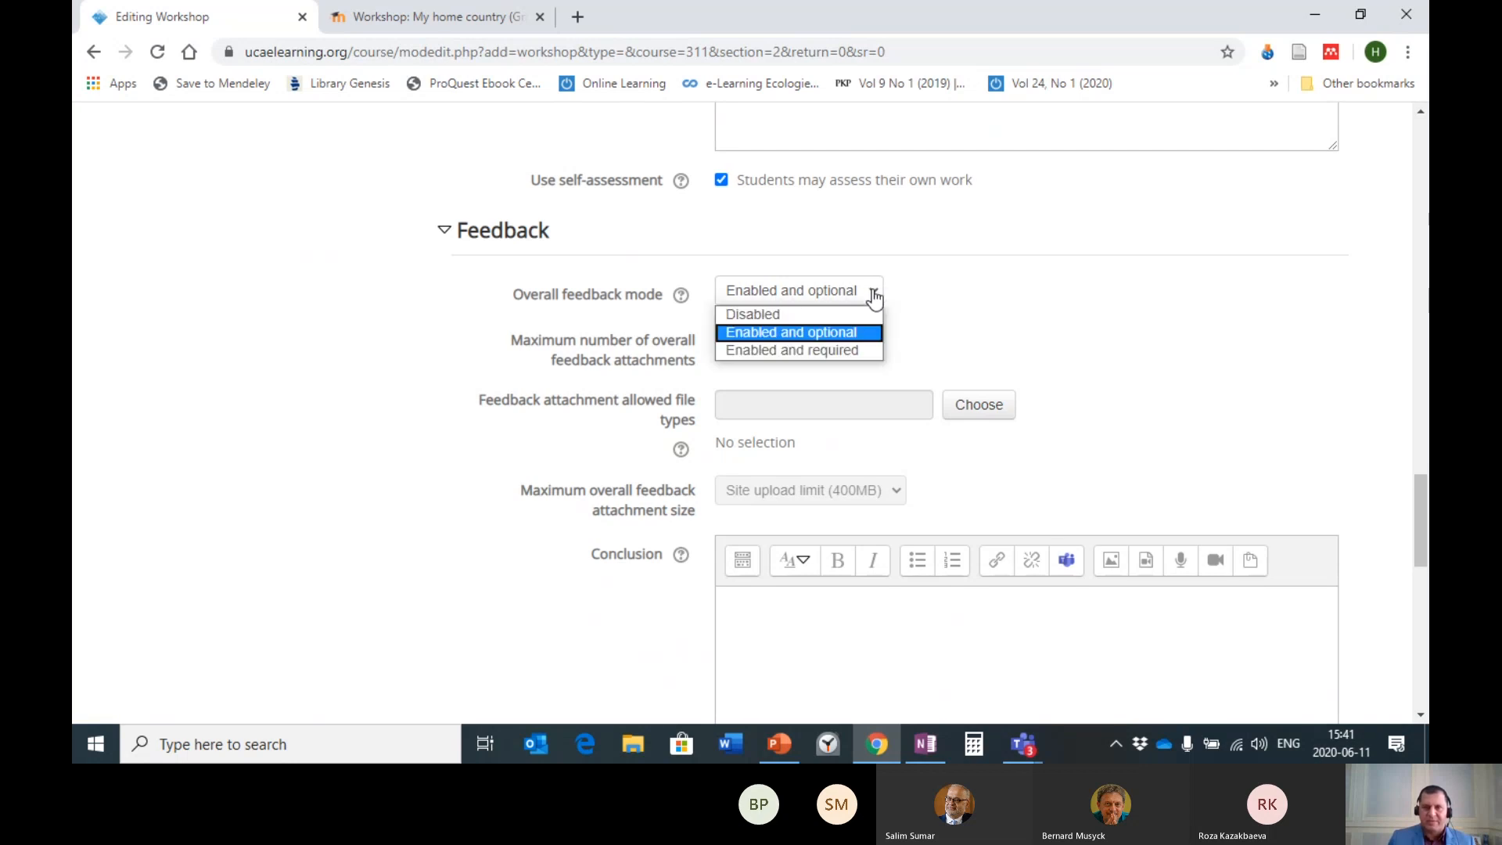
{"action": "left_click", "coordinate": [834, 350]}
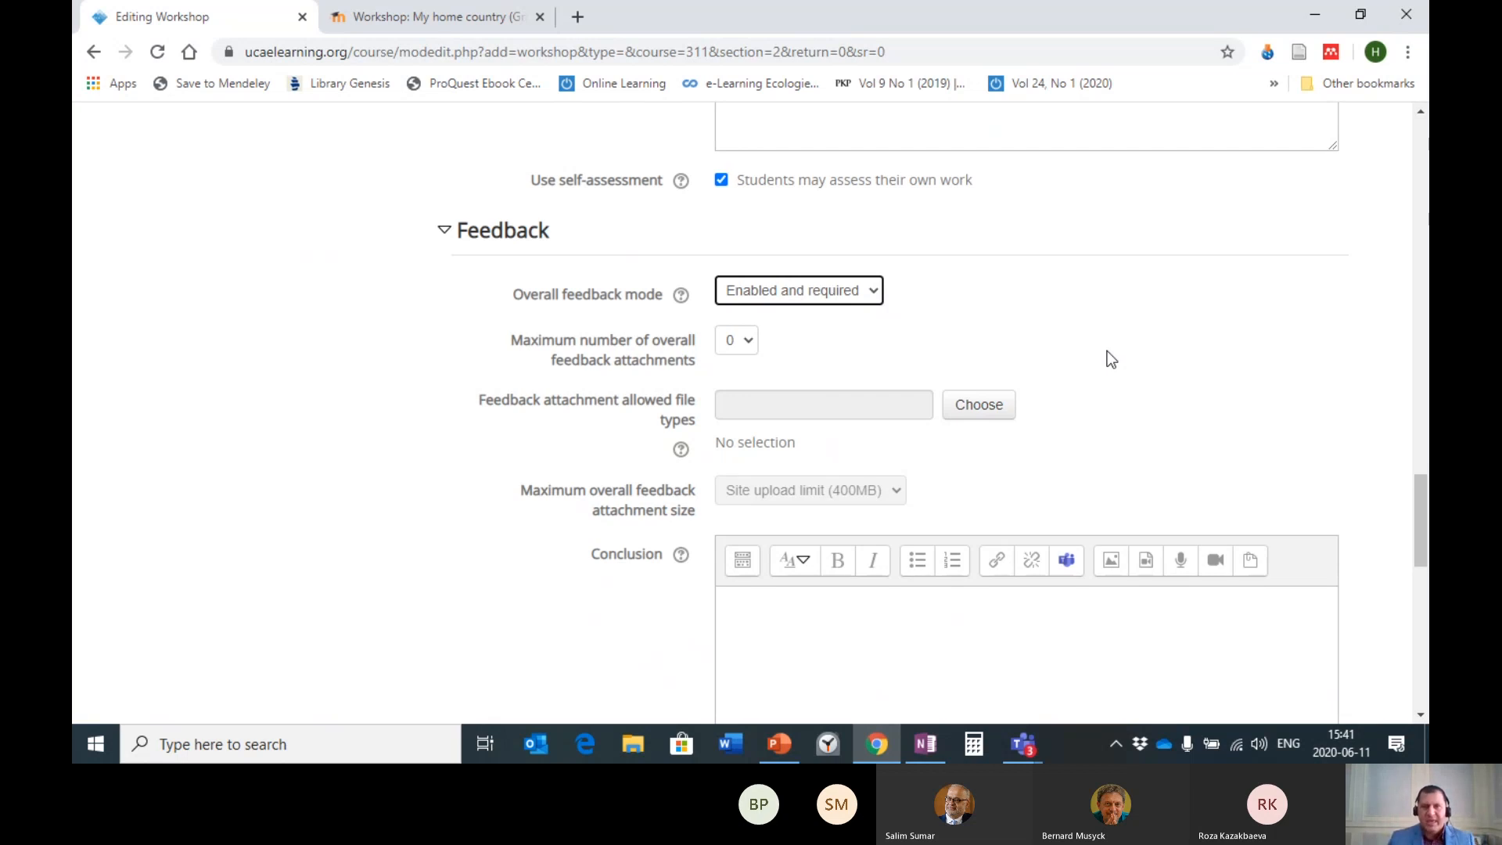
- Try the Disabled overall feedback mode, then set the mode back to Enabled and required
{"action": "left_click", "coordinate": [873, 294]}
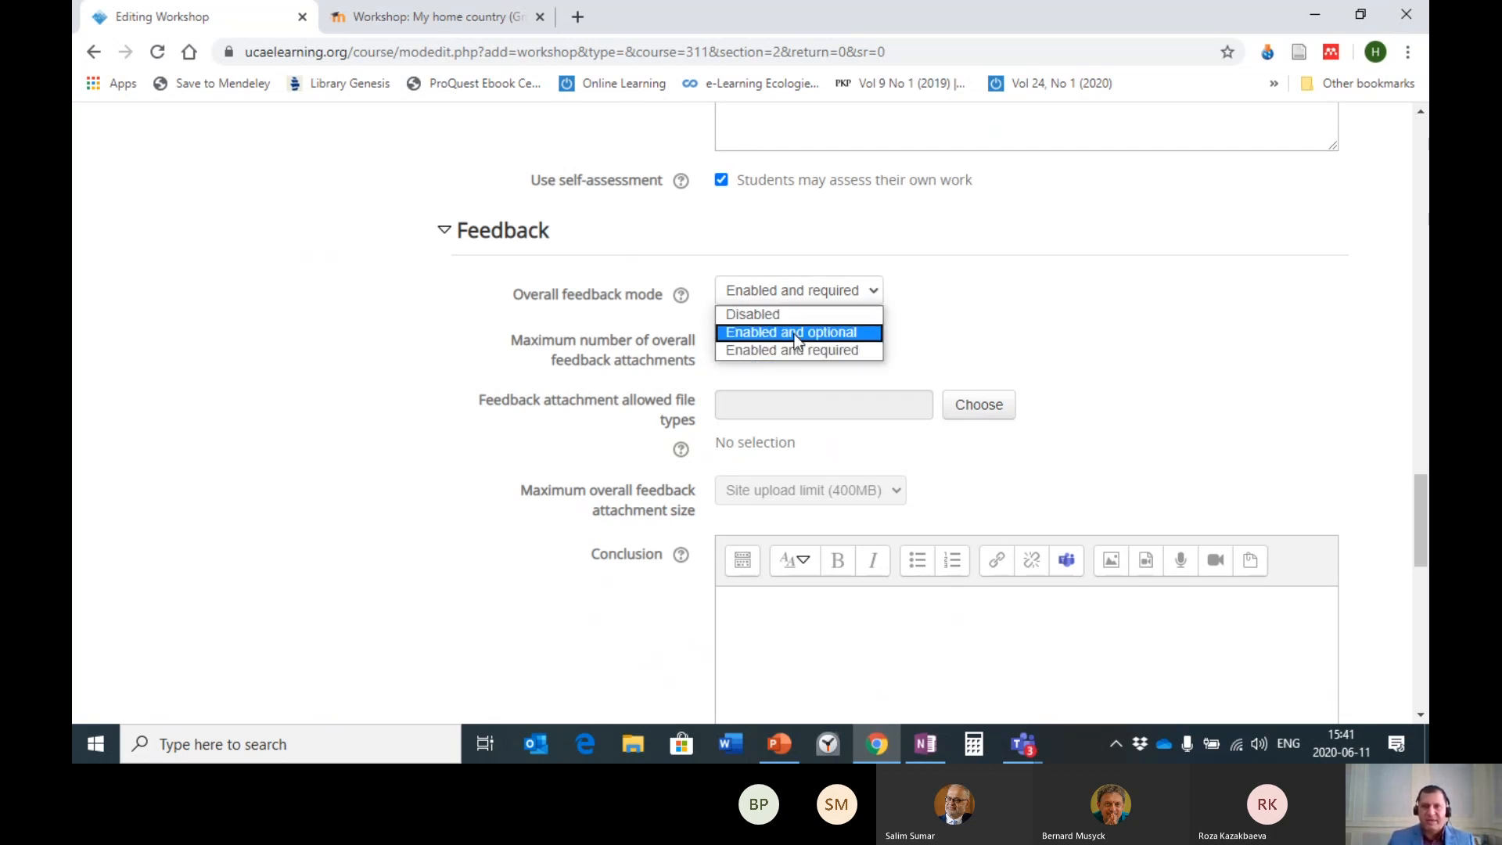
{"action": "left_click", "coordinate": [766, 314]}
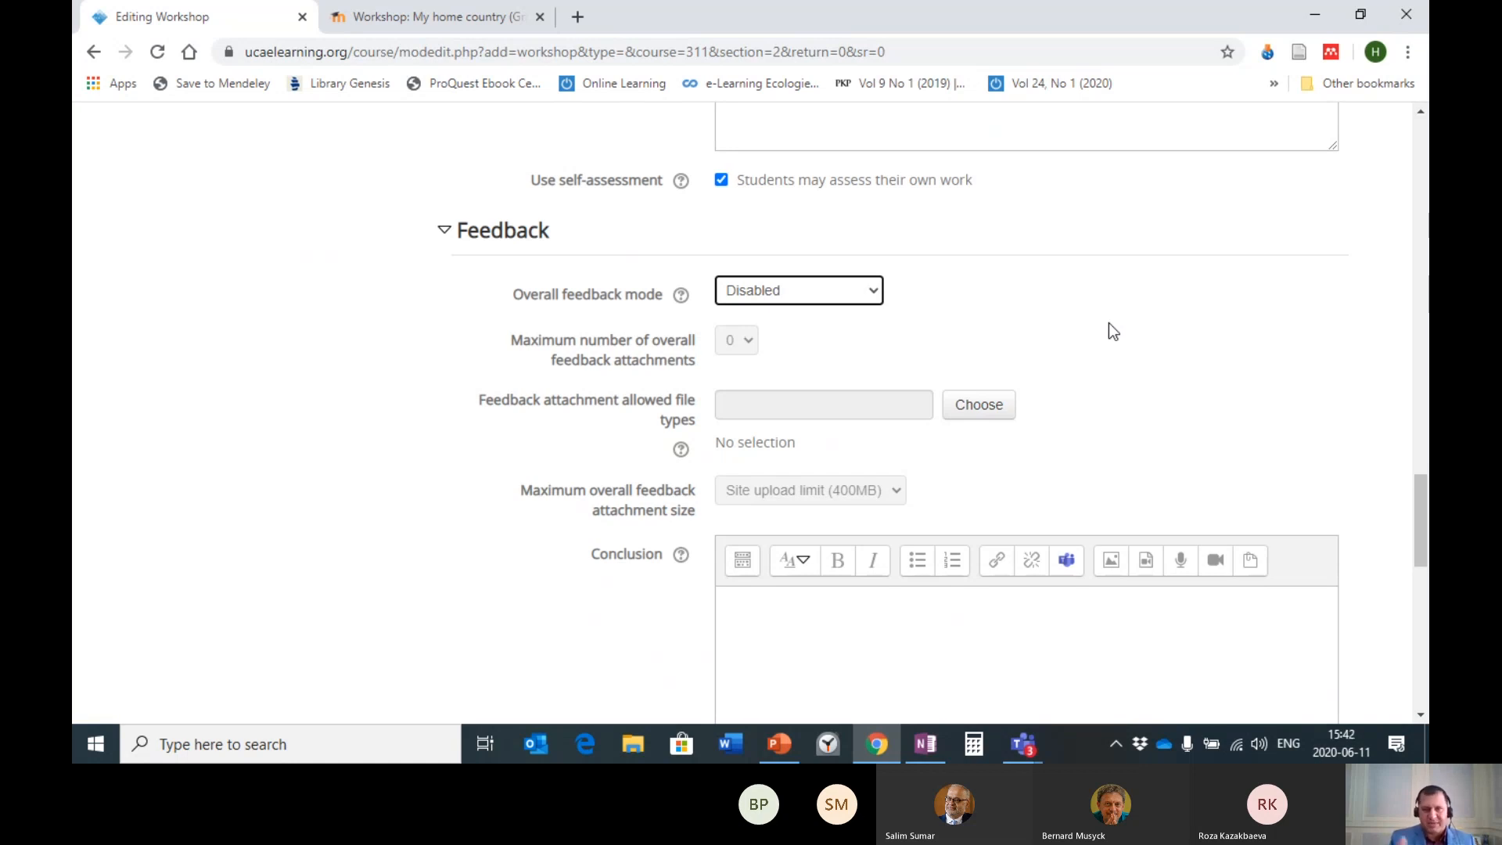
{"action": "left_click", "coordinate": [875, 294]}
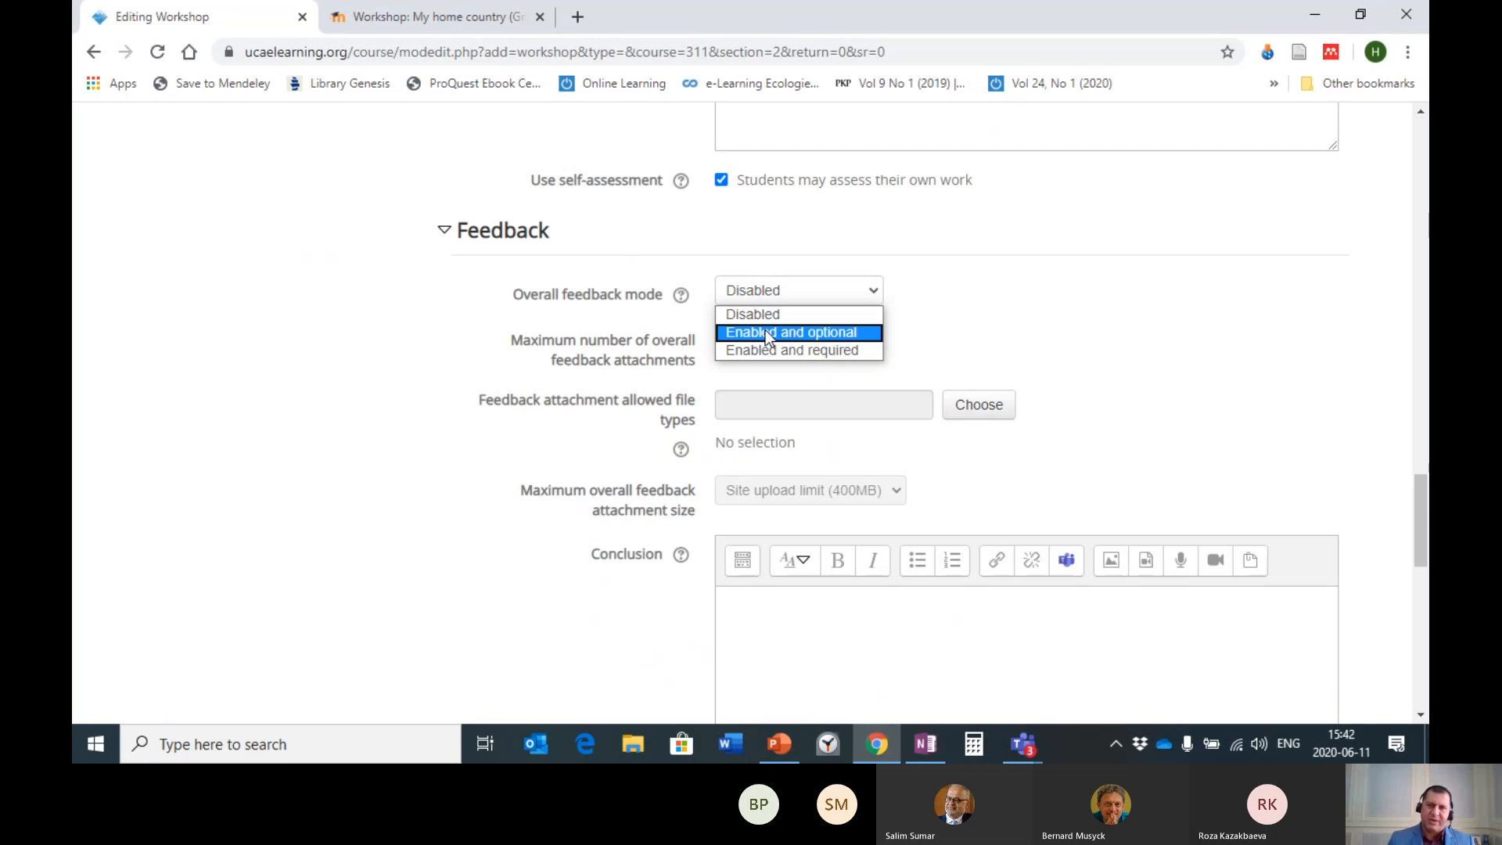
{"action": "scroll", "coordinate": [1307, 416], "scroll_direction": "down", "scroll_amount": 3}
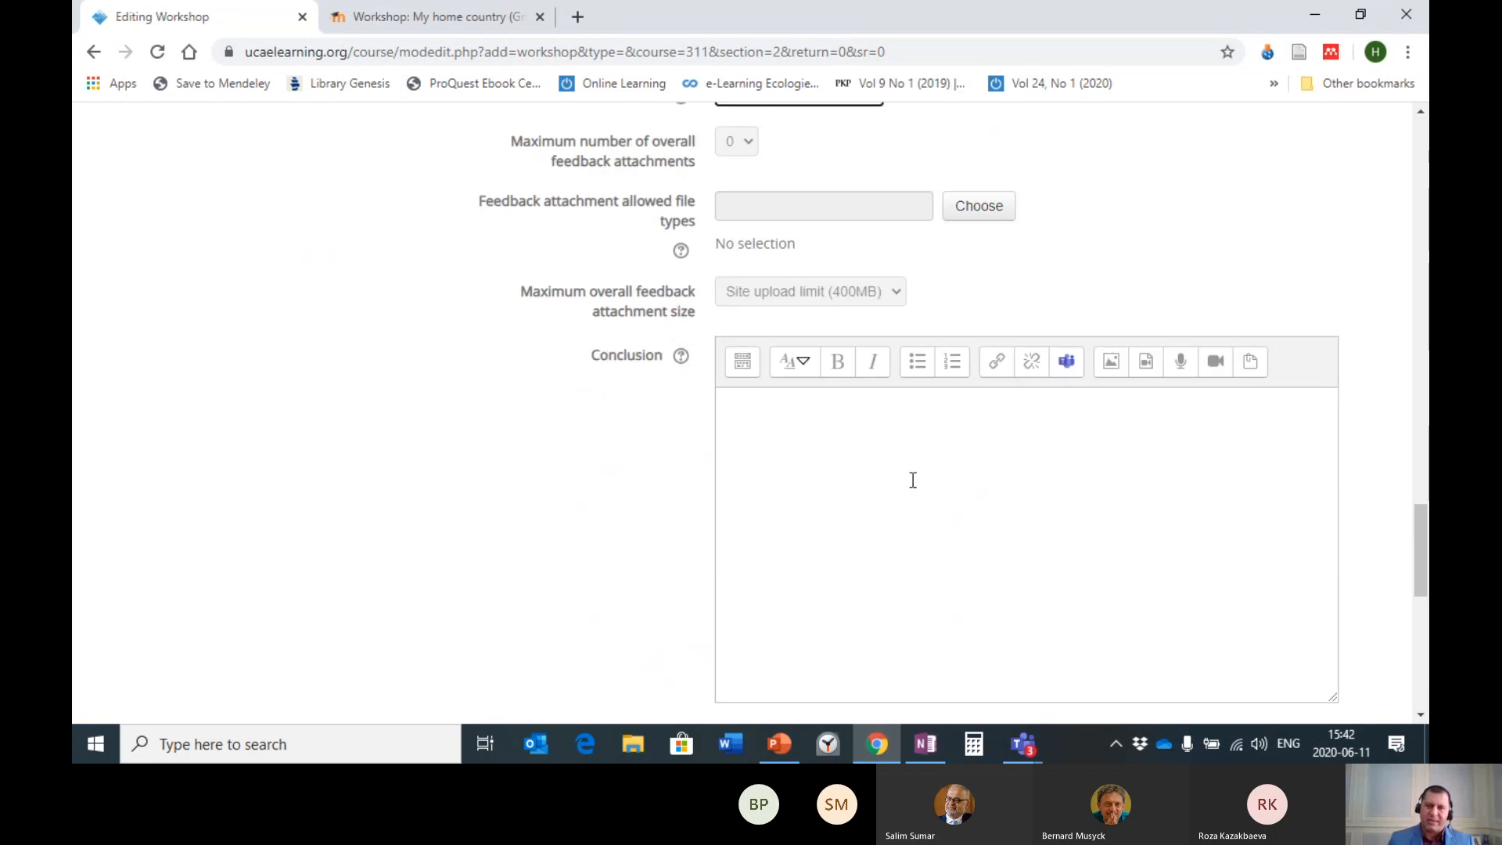
{"action": "scroll", "coordinate": [892, 396], "scroll_direction": "up", "scroll_amount": 4}
{"action": "left_click", "coordinate": [867, 396]}
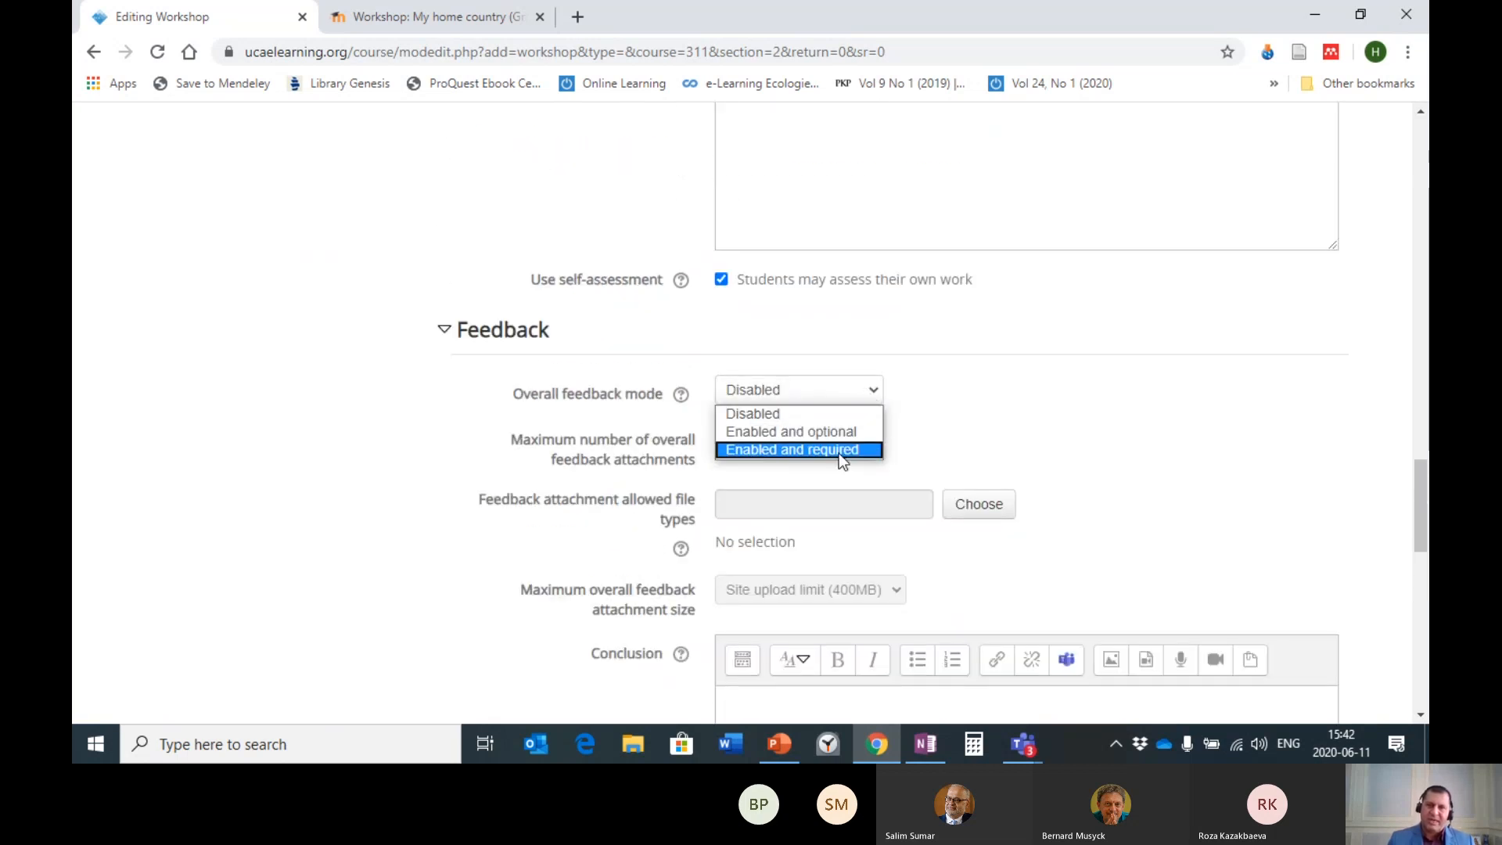
{"action": "left_click", "coordinate": [838, 453]}
{"action": "scroll", "coordinate": [1208, 448], "scroll_direction": "down", "scroll_amount": 4}
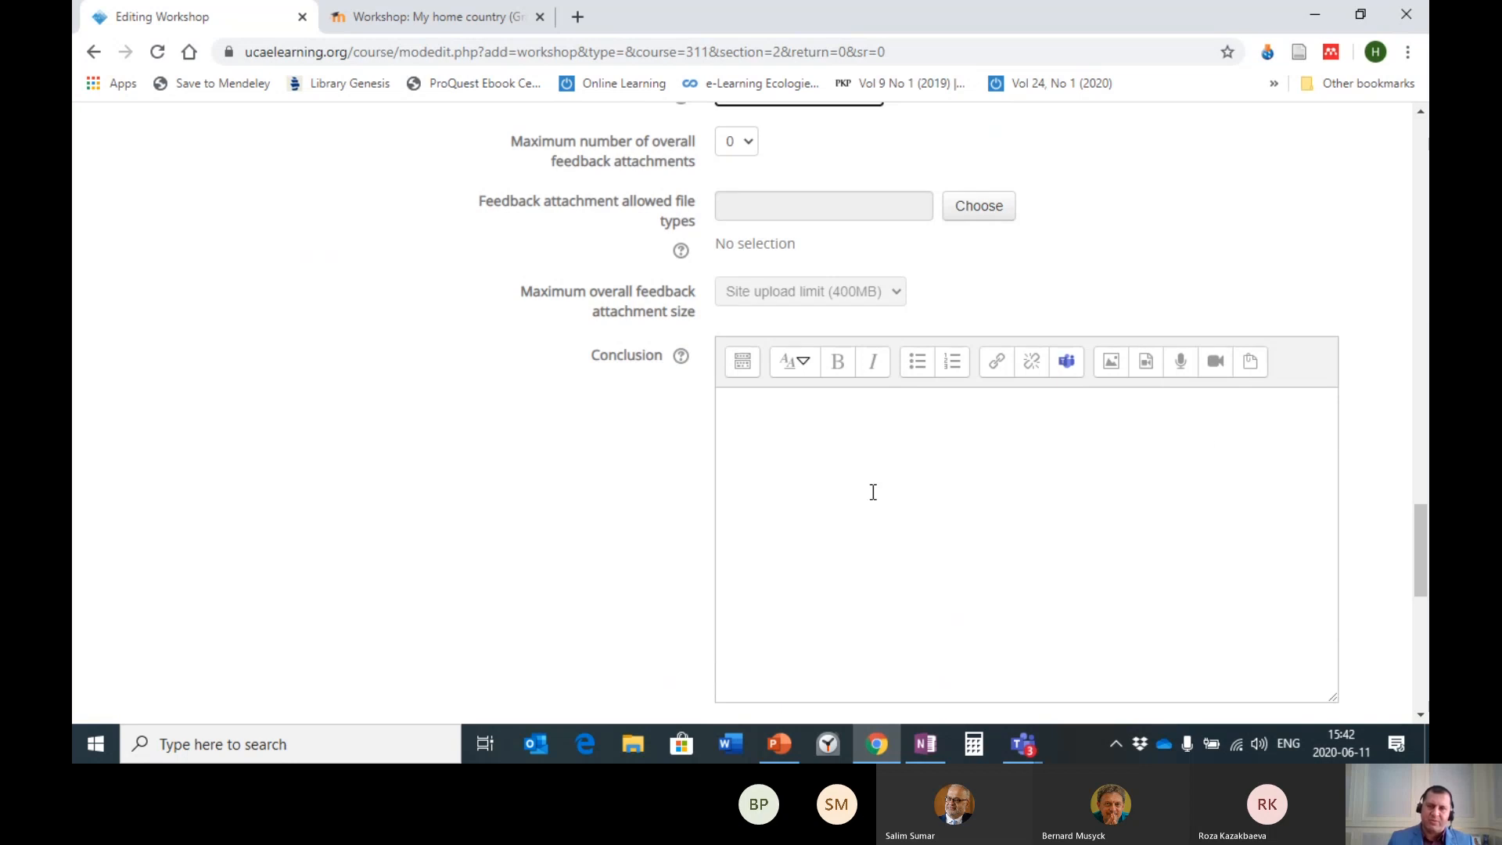
- Review the grading, submission, assessment and overall feedback settings in the workshop form
{"action": "scroll", "coordinate": [1301, 452], "scroll_direction": "up", "scroll_amount": 8}
{"action": "scroll", "coordinate": [1300, 452], "scroll_direction": "up", "scroll_amount": 10}
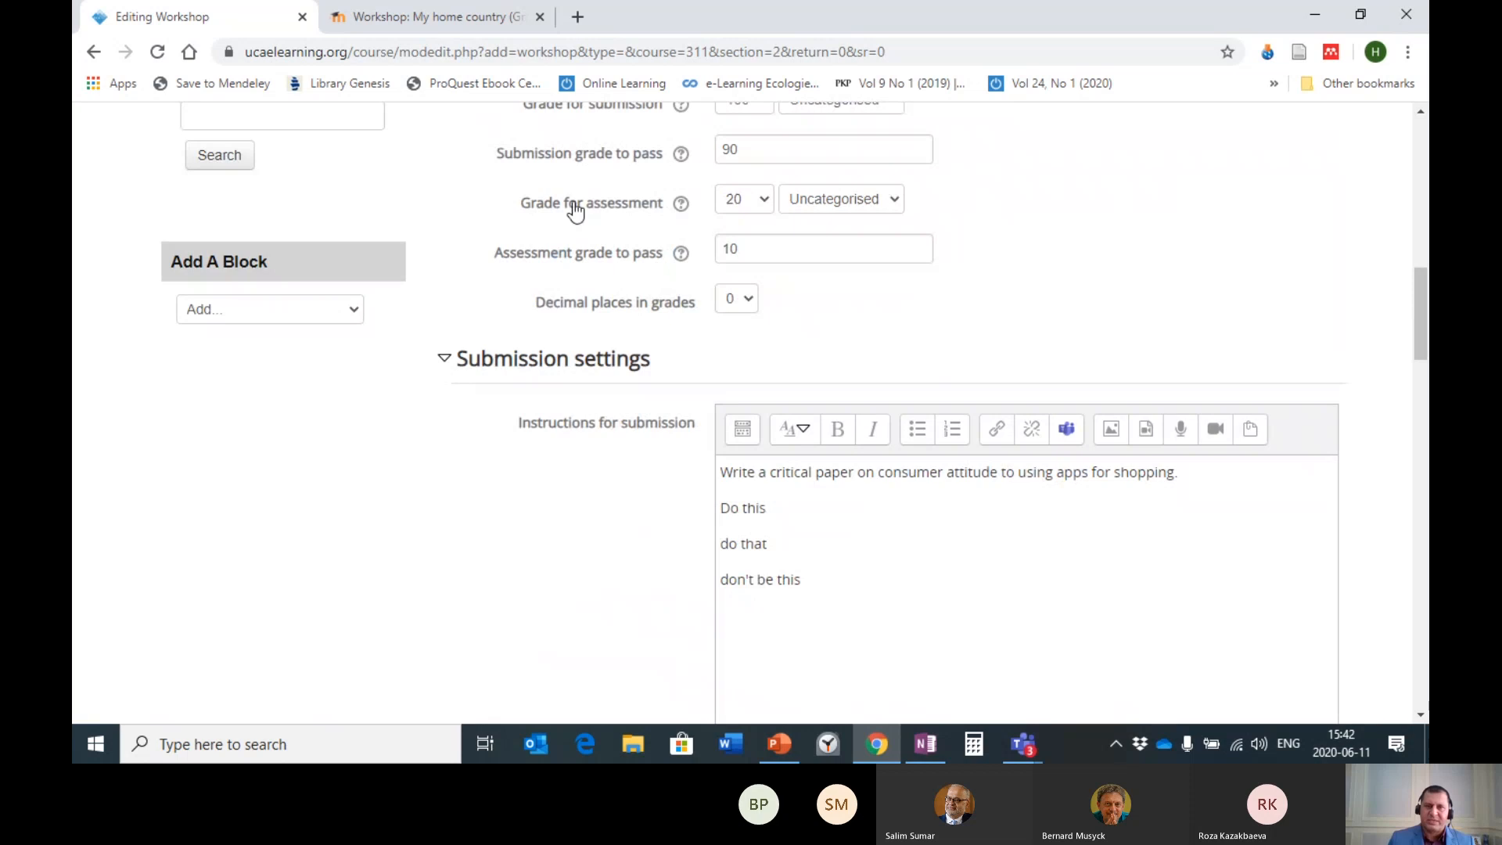
{"action": "scroll", "coordinate": [1410, 270], "scroll_direction": "down", "scroll_amount": 10}
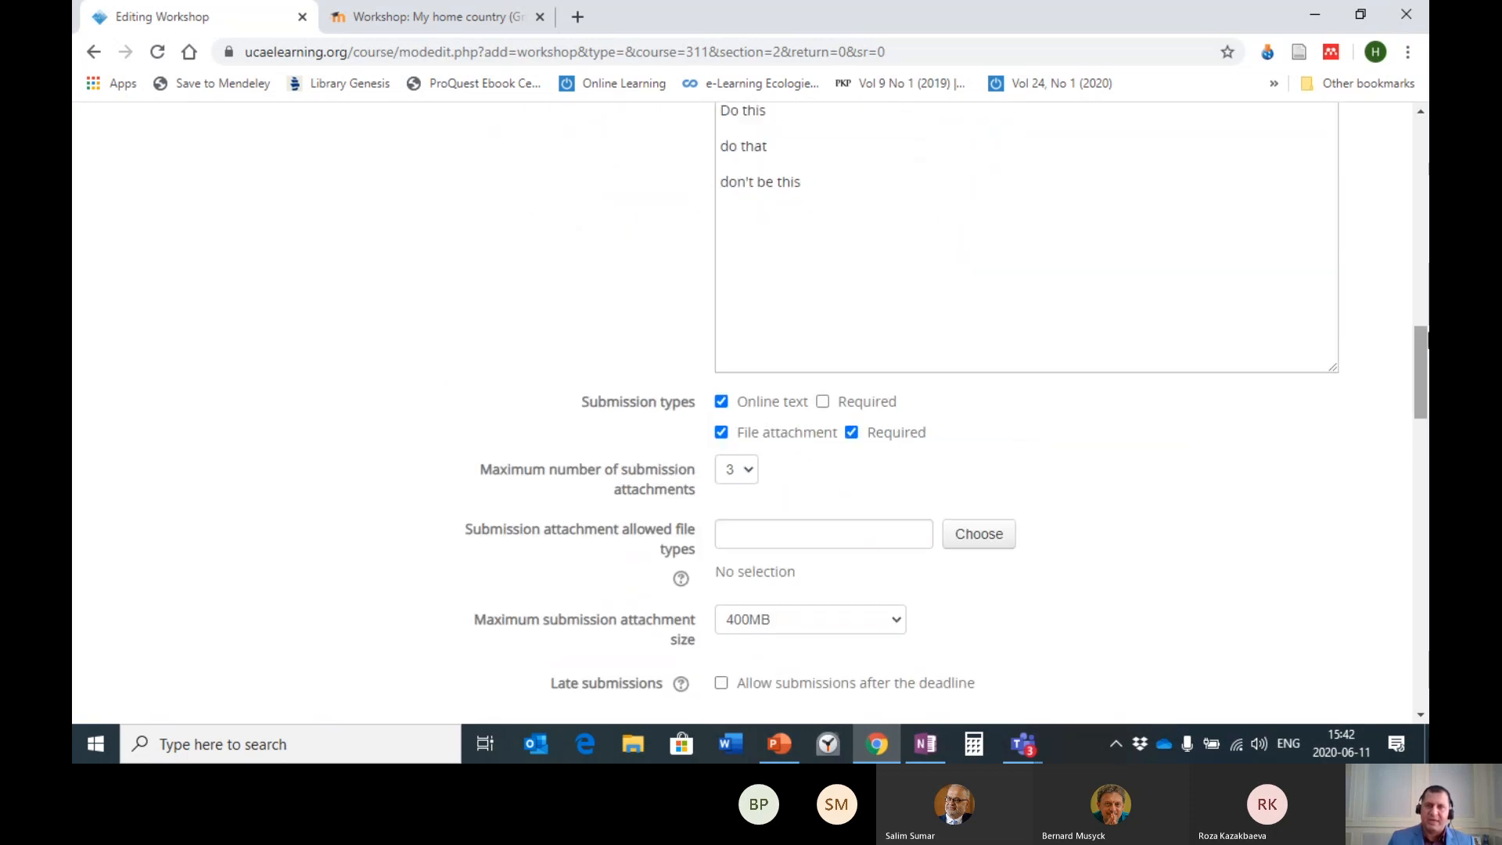
{"action": "scroll", "coordinate": [1417, 374], "scroll_direction": "down", "scroll_amount": 3}
{"action": "scroll", "coordinate": [1397, 395], "scroll_direction": "up", "scroll_amount": 10}
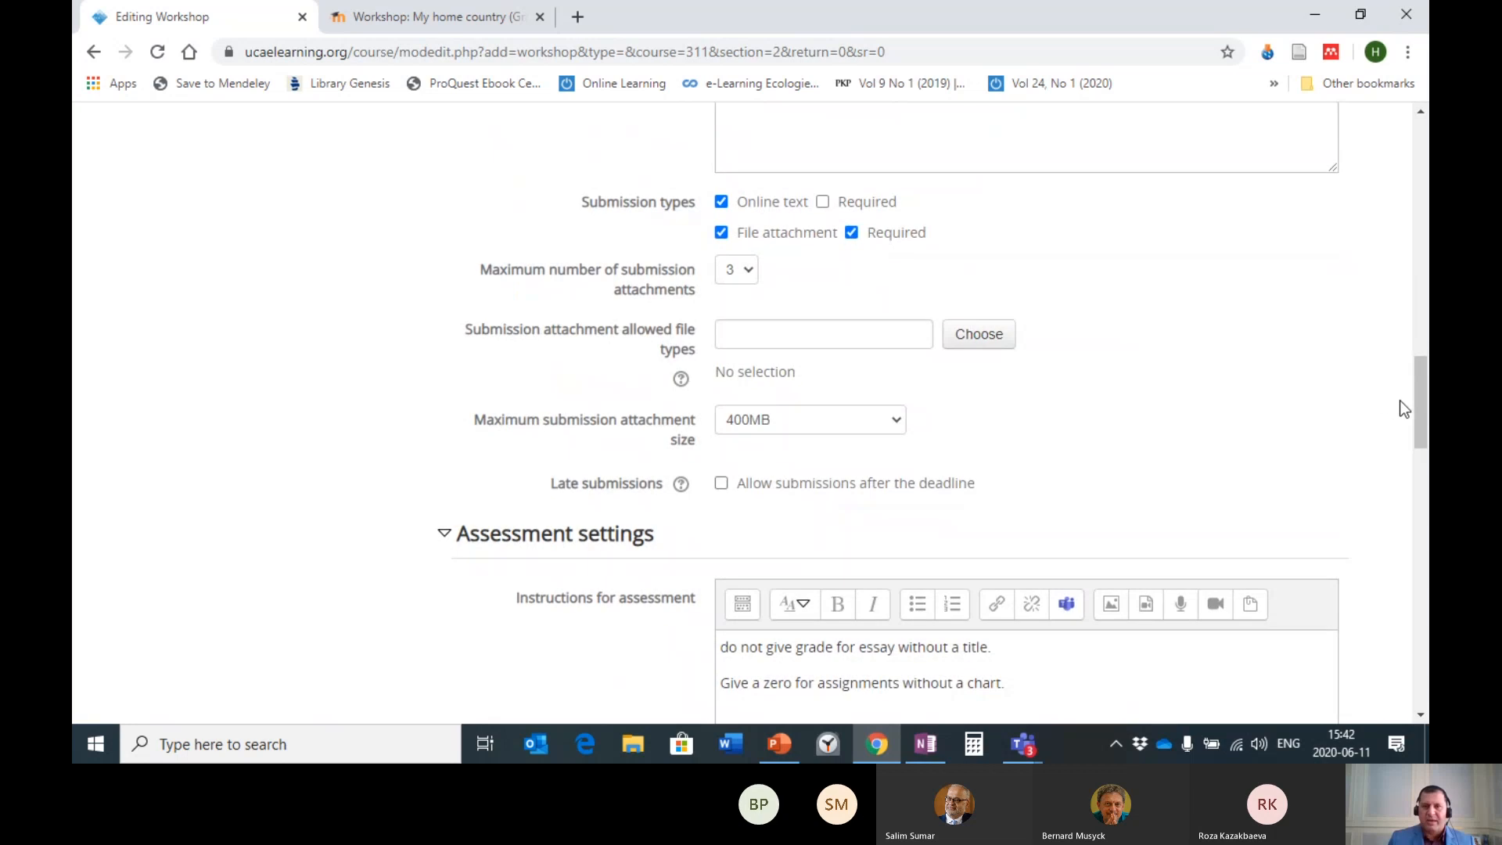
{"action": "scroll", "coordinate": [1400, 403], "scroll_direction": "down", "scroll_amount": 4}
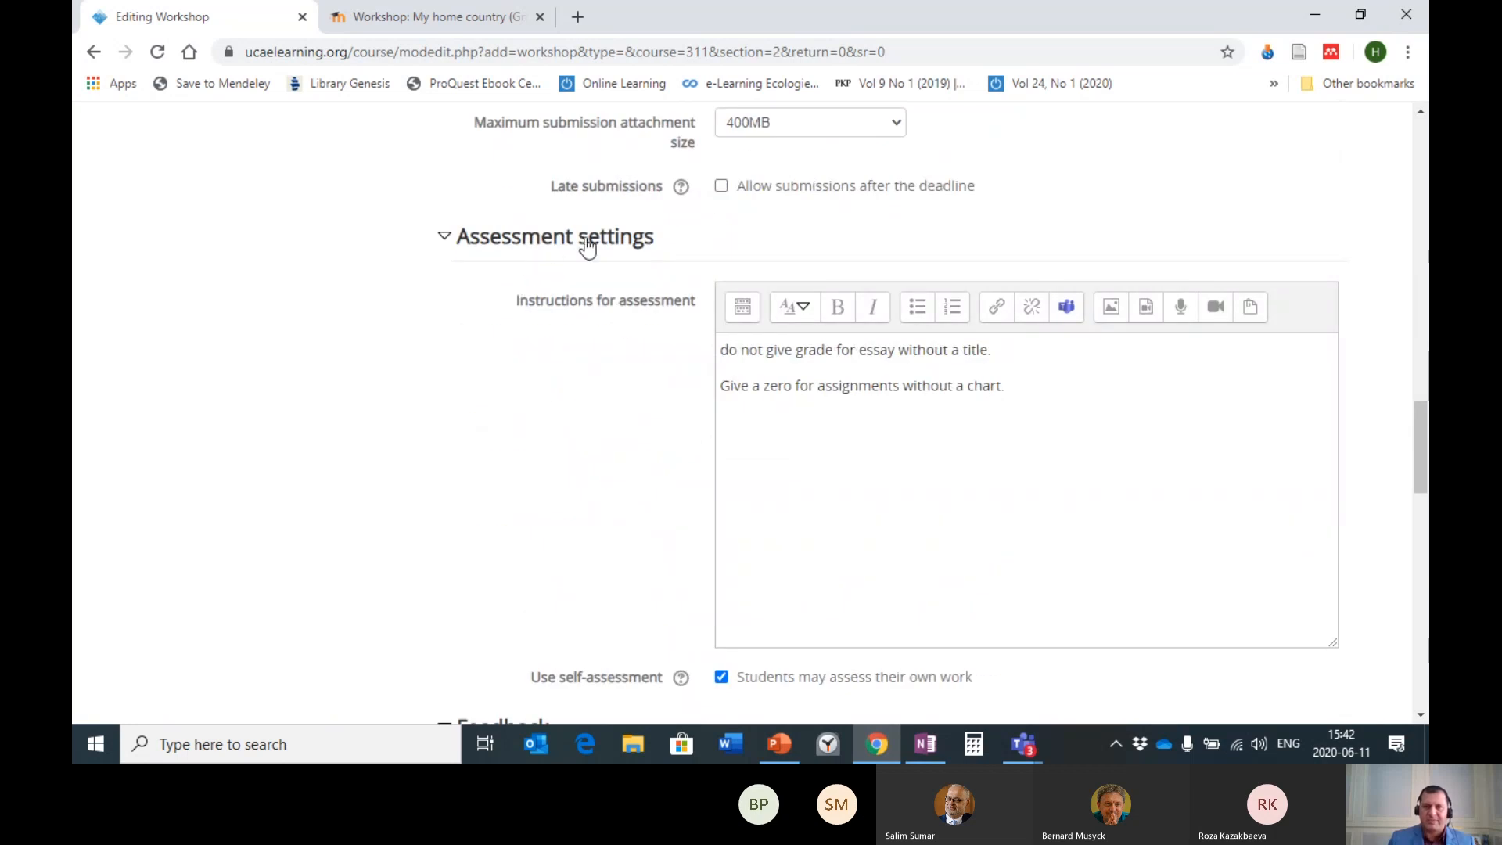
{"action": "scroll", "coordinate": [900, 426], "scroll_direction": "down", "scroll_amount": 3}
{"action": "scroll", "coordinate": [884, 432], "scroll_direction": "down", "scroll_amount": 3}
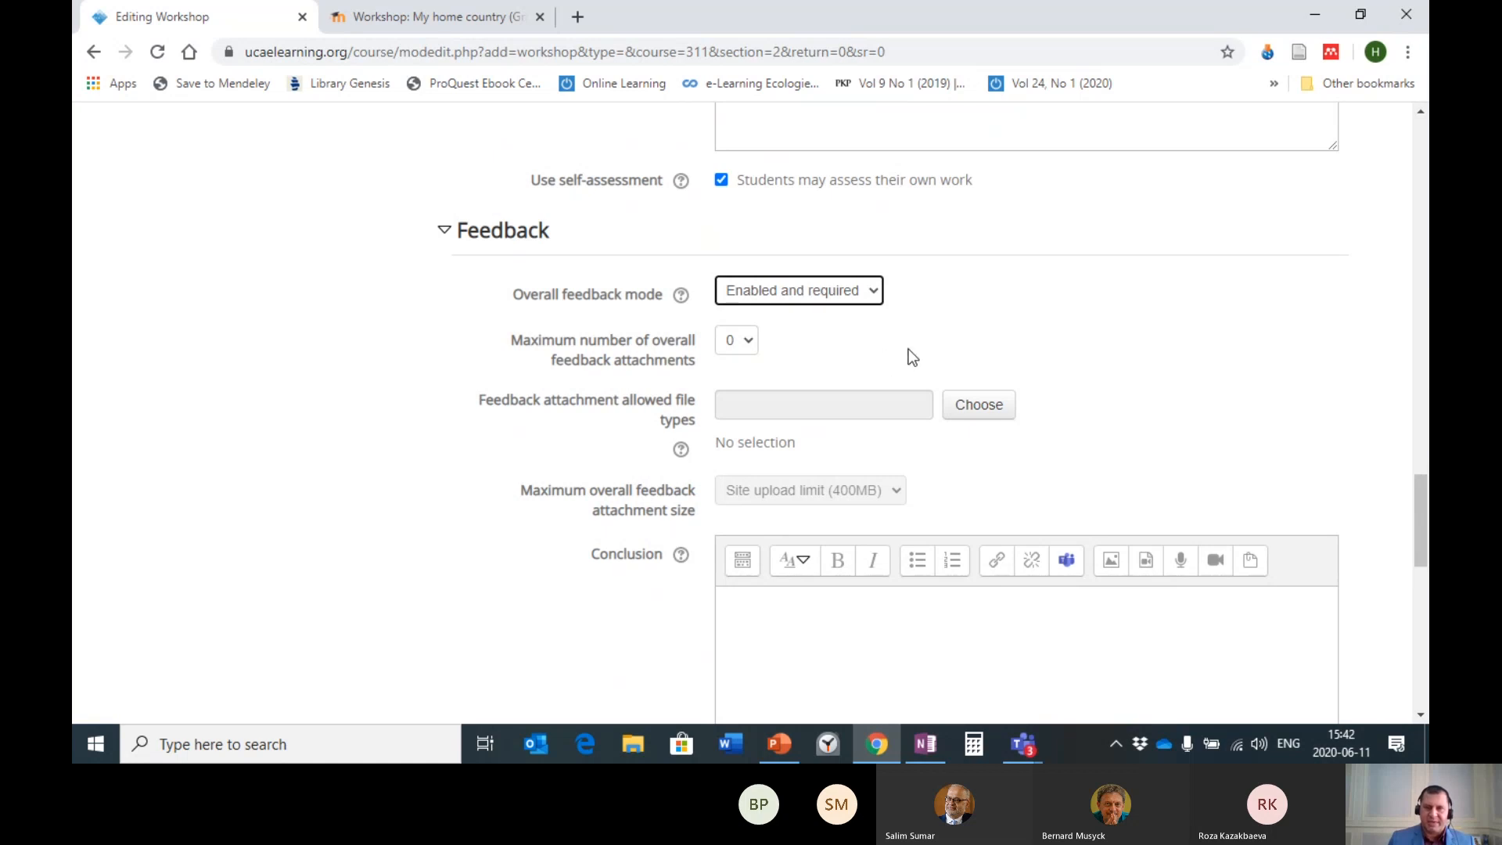
{"action": "scroll", "coordinate": [1190, 363], "scroll_direction": "up", "scroll_amount": 5}
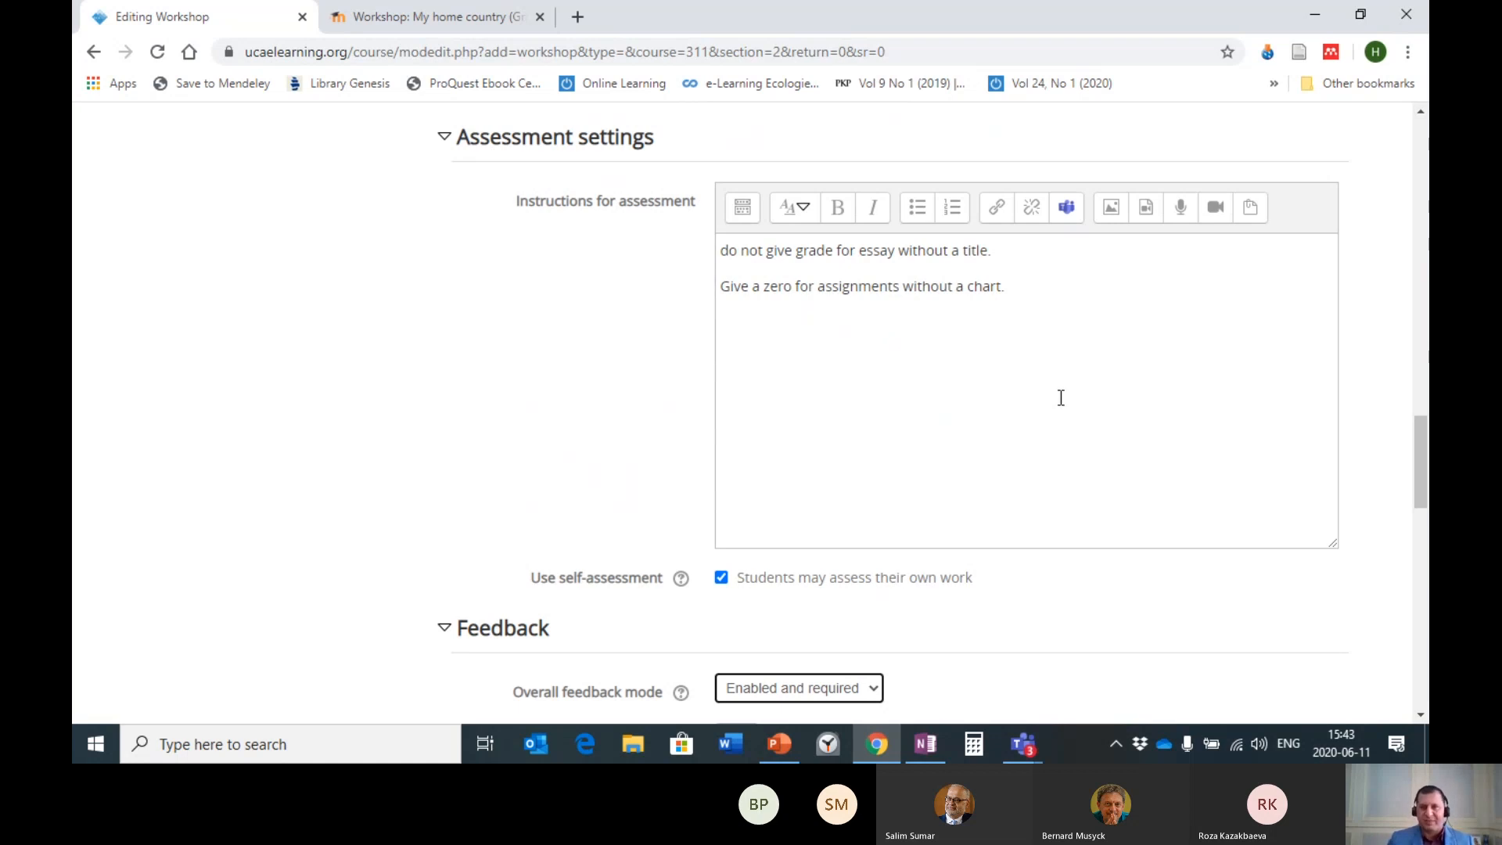
{"action": "scroll", "coordinate": [1106, 369], "scroll_direction": "down", "scroll_amount": 4}
{"action": "scroll", "coordinate": [1126, 365], "scroll_direction": "down", "scroll_amount": 3}
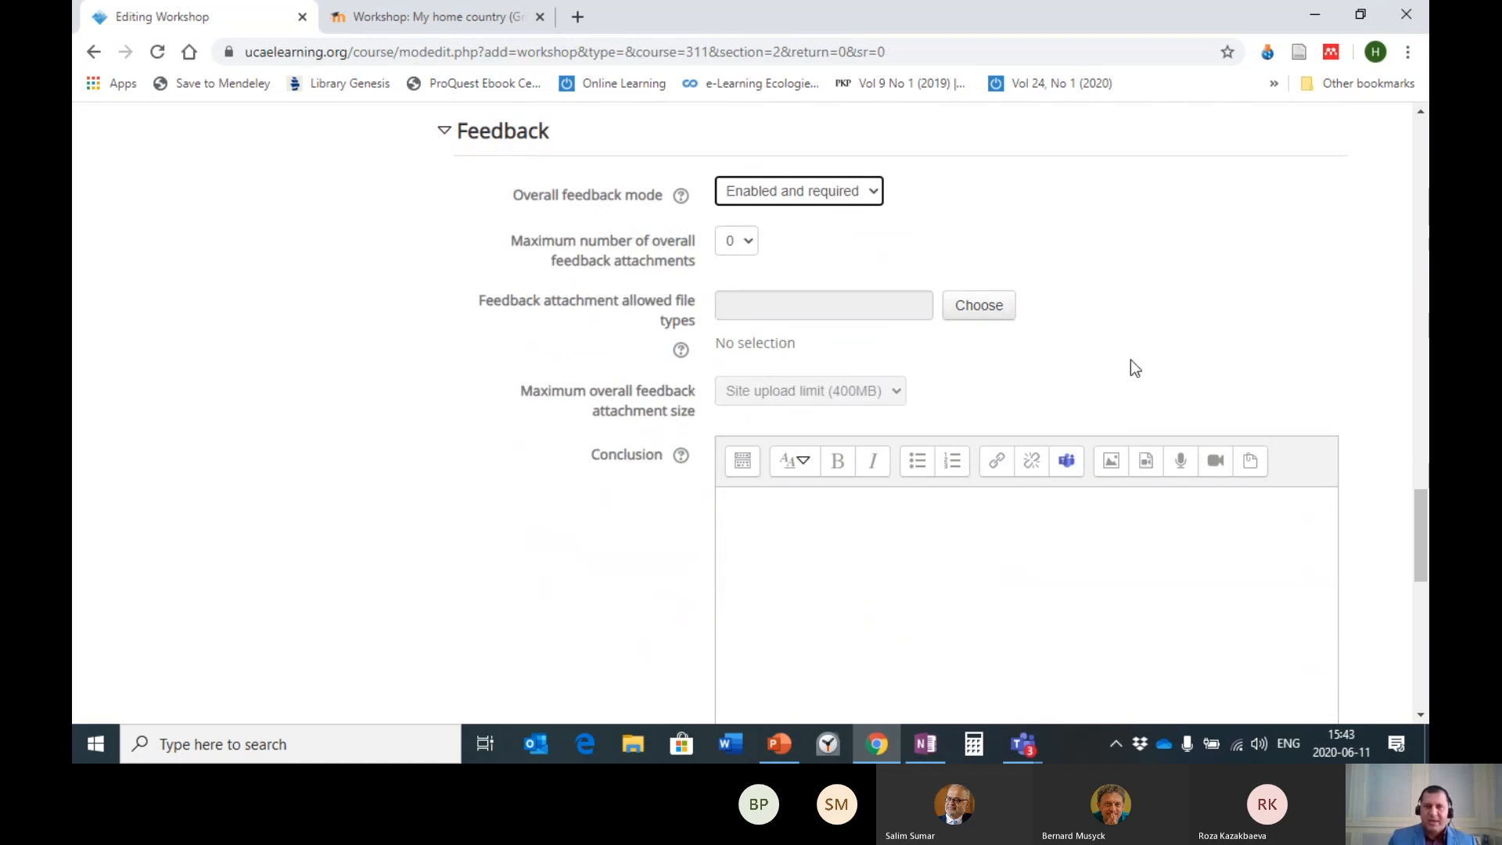
- Try the Disabled overall feedback mode, check the grading and assessment settings against it, and restore Enabled and required
{"action": "left_click", "coordinate": [871, 195]}
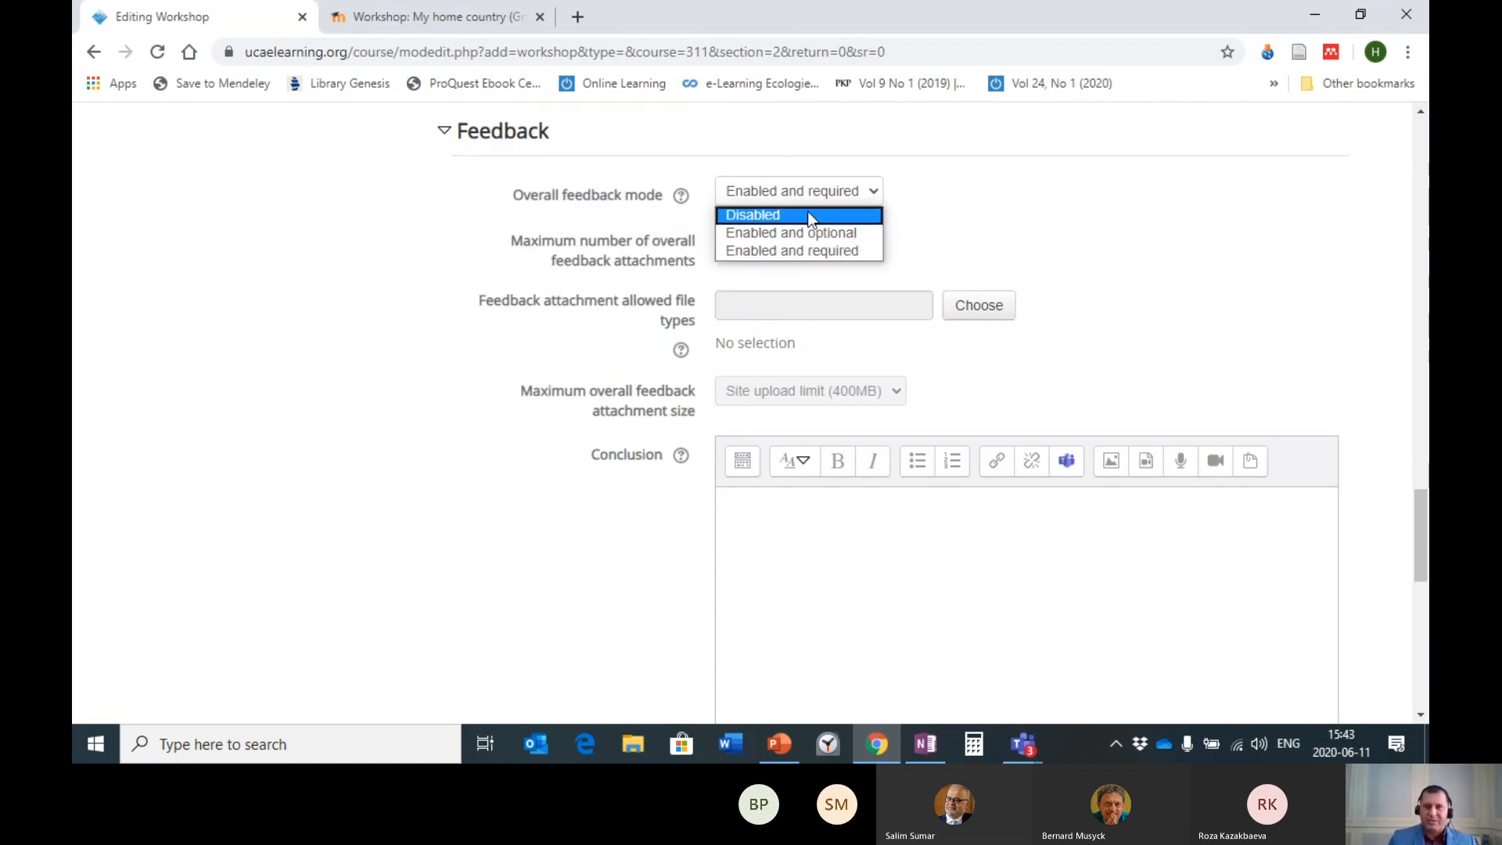
{"action": "left_click", "coordinate": [773, 214]}
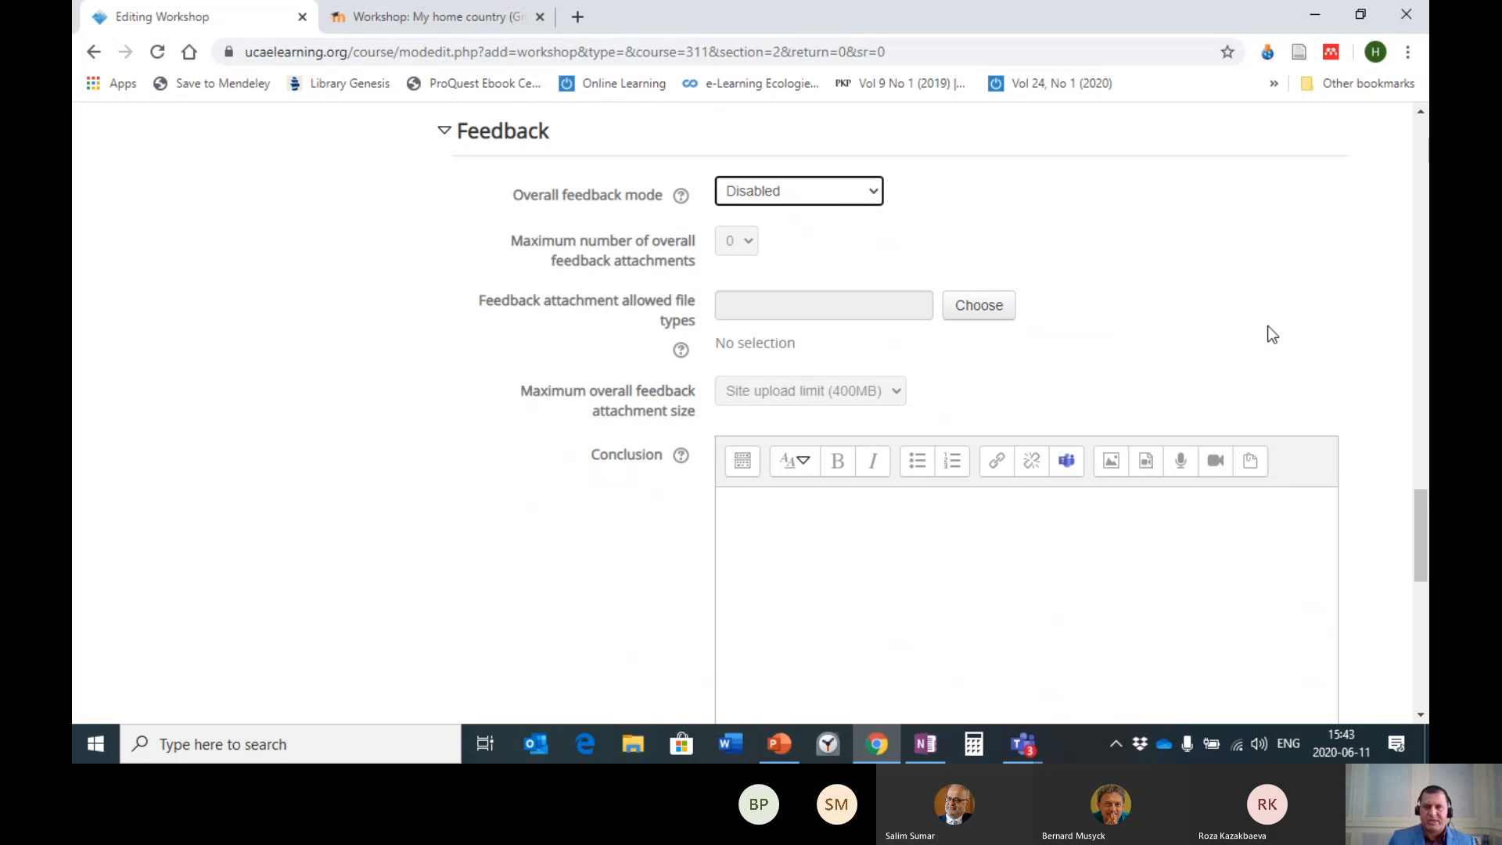
{"action": "scroll", "coordinate": [1268, 325], "scroll_direction": "up", "scroll_amount": 10}
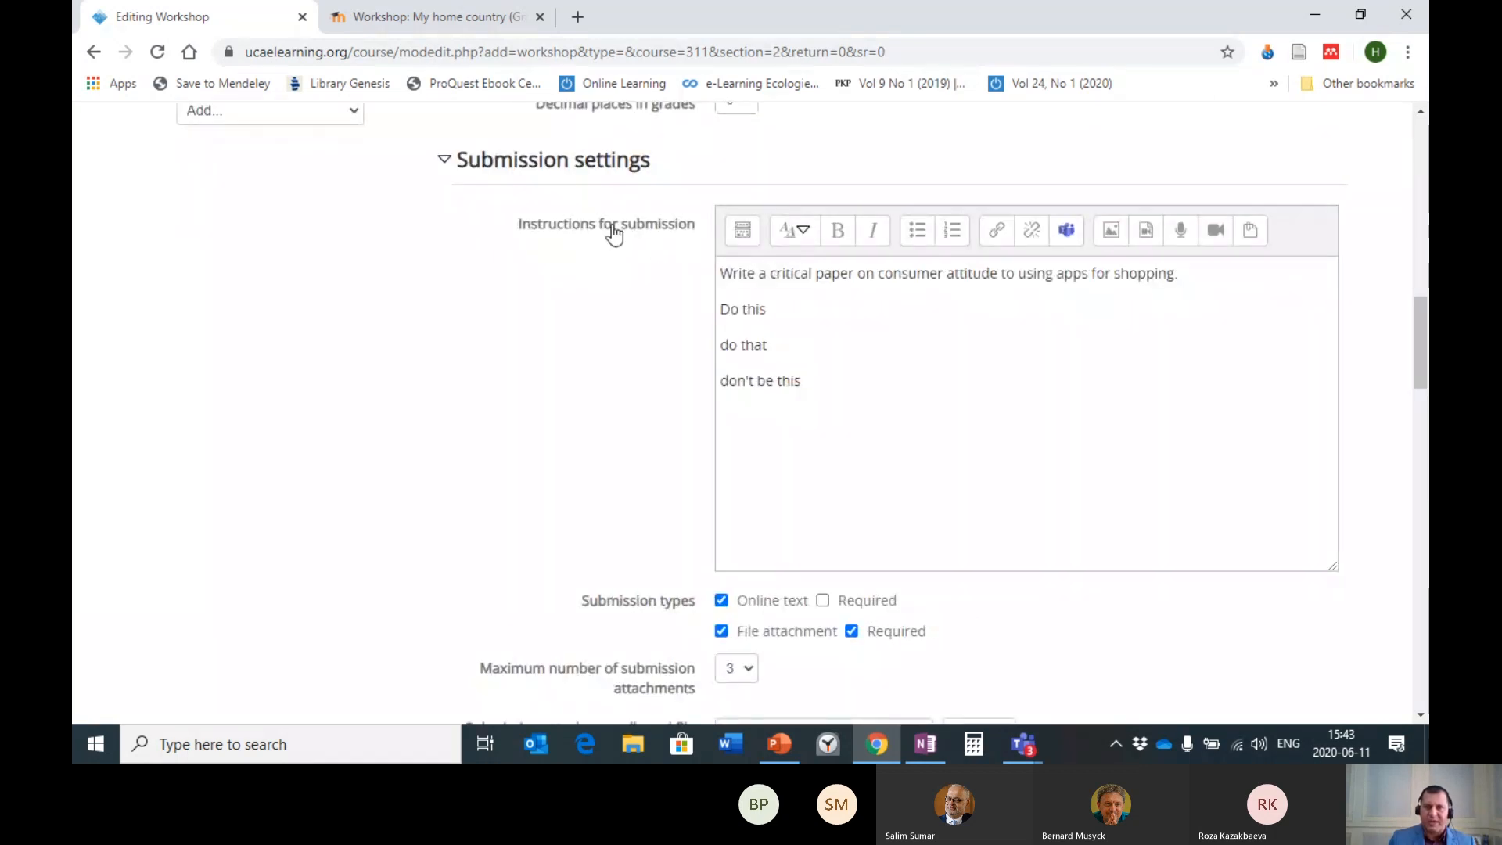
{"action": "scroll", "coordinate": [754, 311], "scroll_direction": "up", "scroll_amount": 3}
{"action": "scroll", "coordinate": [754, 311], "scroll_direction": "up", "scroll_amount": 2}
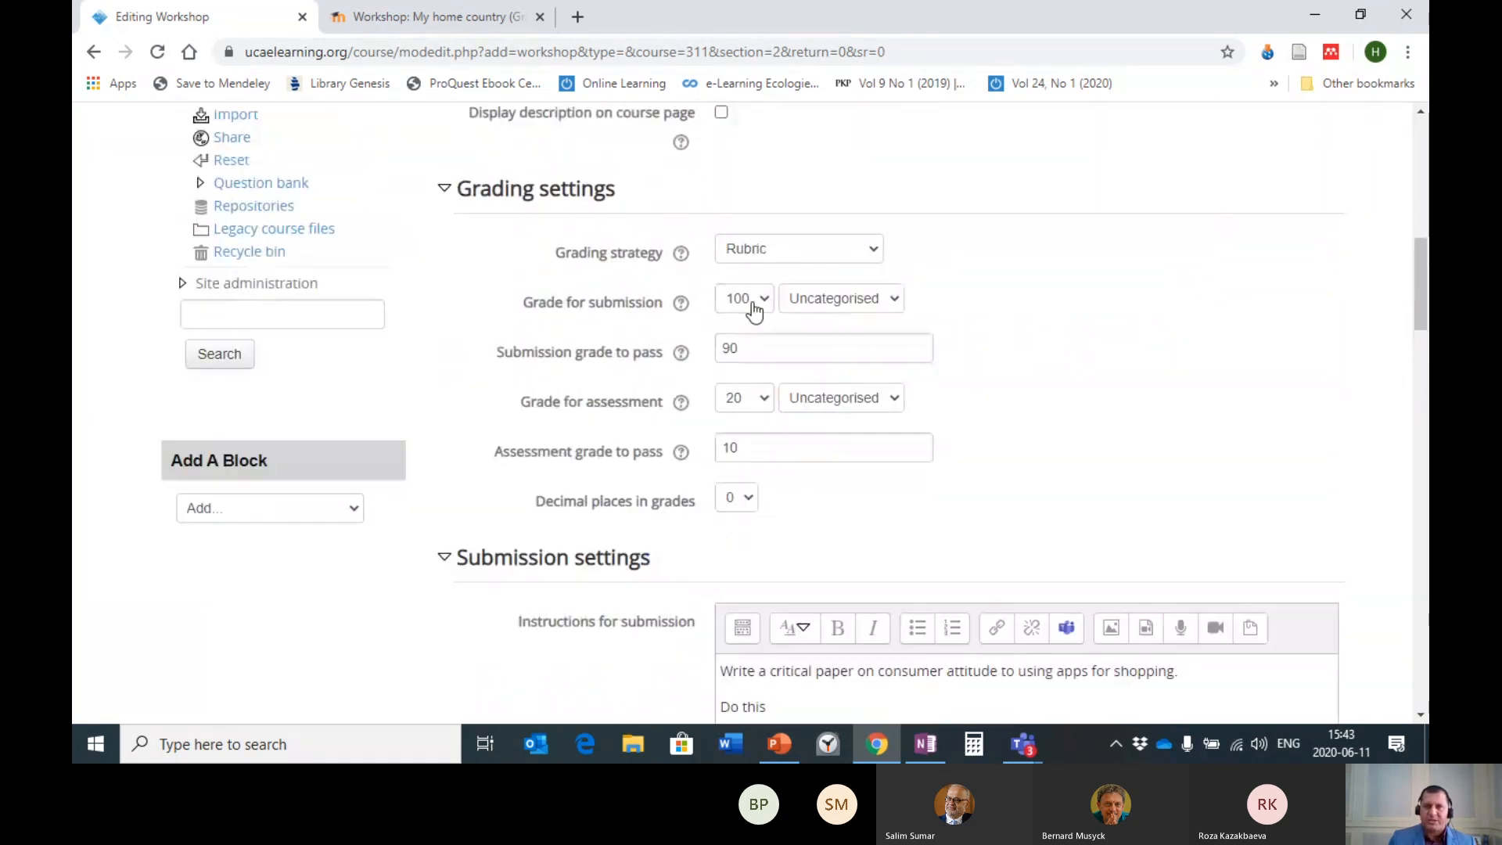
{"action": "scroll", "coordinate": [754, 312], "scroll_direction": "down", "scroll_amount": 16}
{"action": "scroll", "coordinate": [702, 303], "scroll_direction": "up", "scroll_amount": 4}
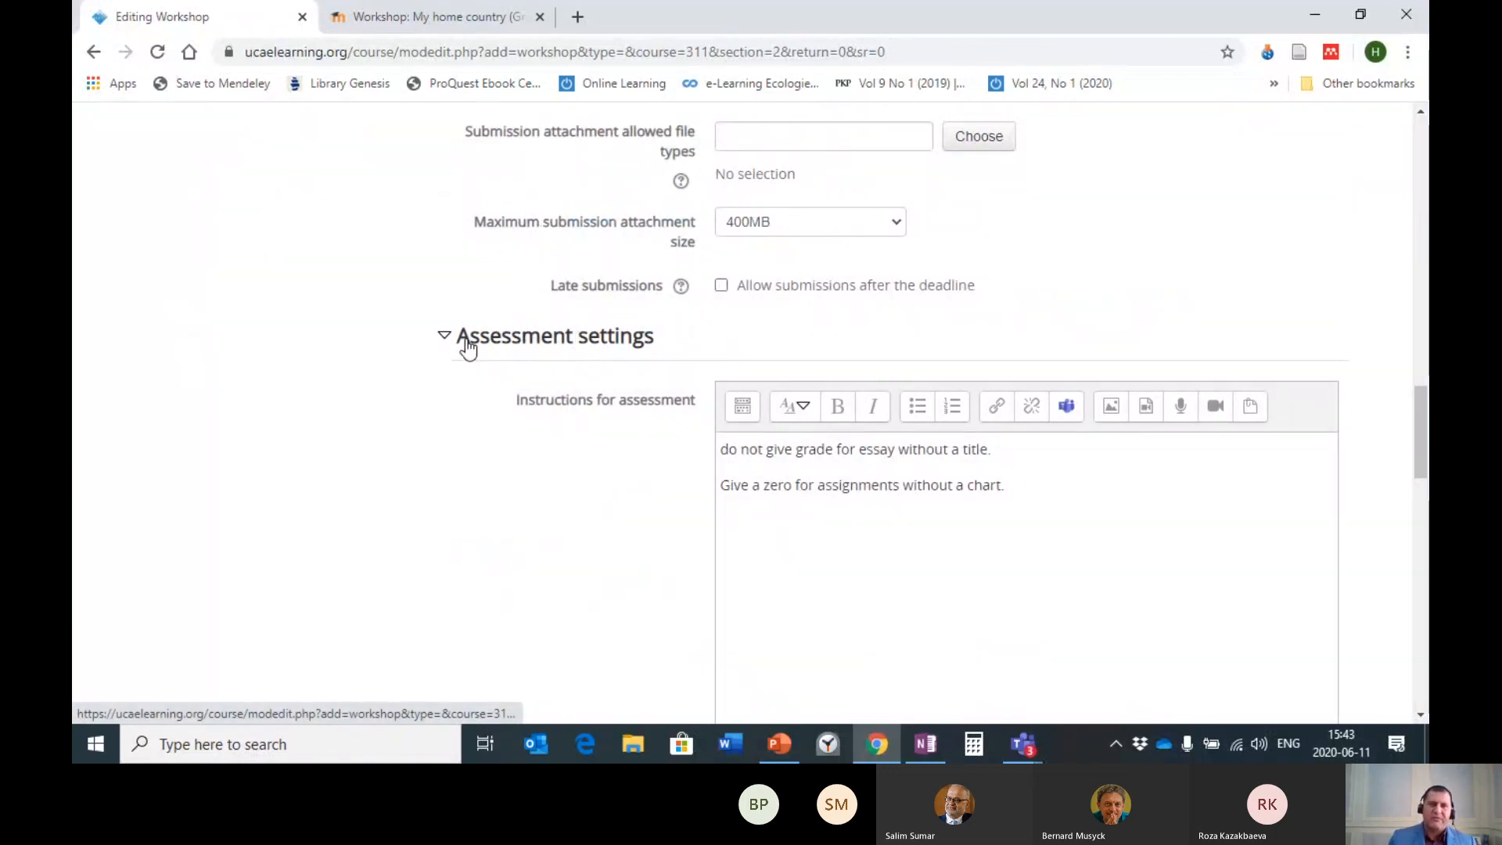
{"action": "scroll", "coordinate": [599, 352], "scroll_direction": "down", "scroll_amount": 3}
{"action": "scroll", "coordinate": [692, 348], "scroll_direction": "down", "scroll_amount": 5}
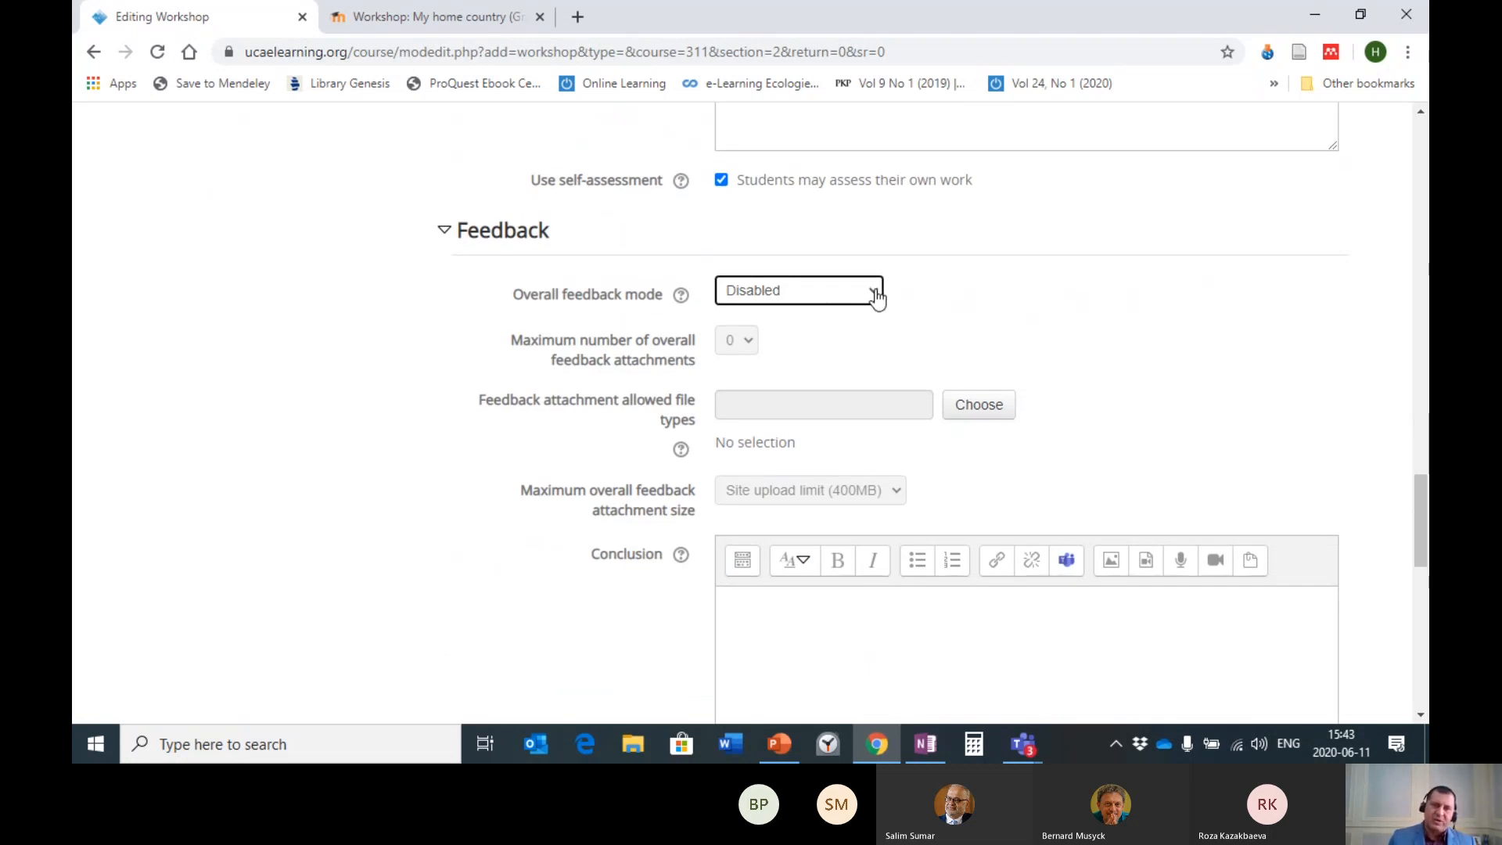
{"action": "left_click", "coordinate": [877, 298]}
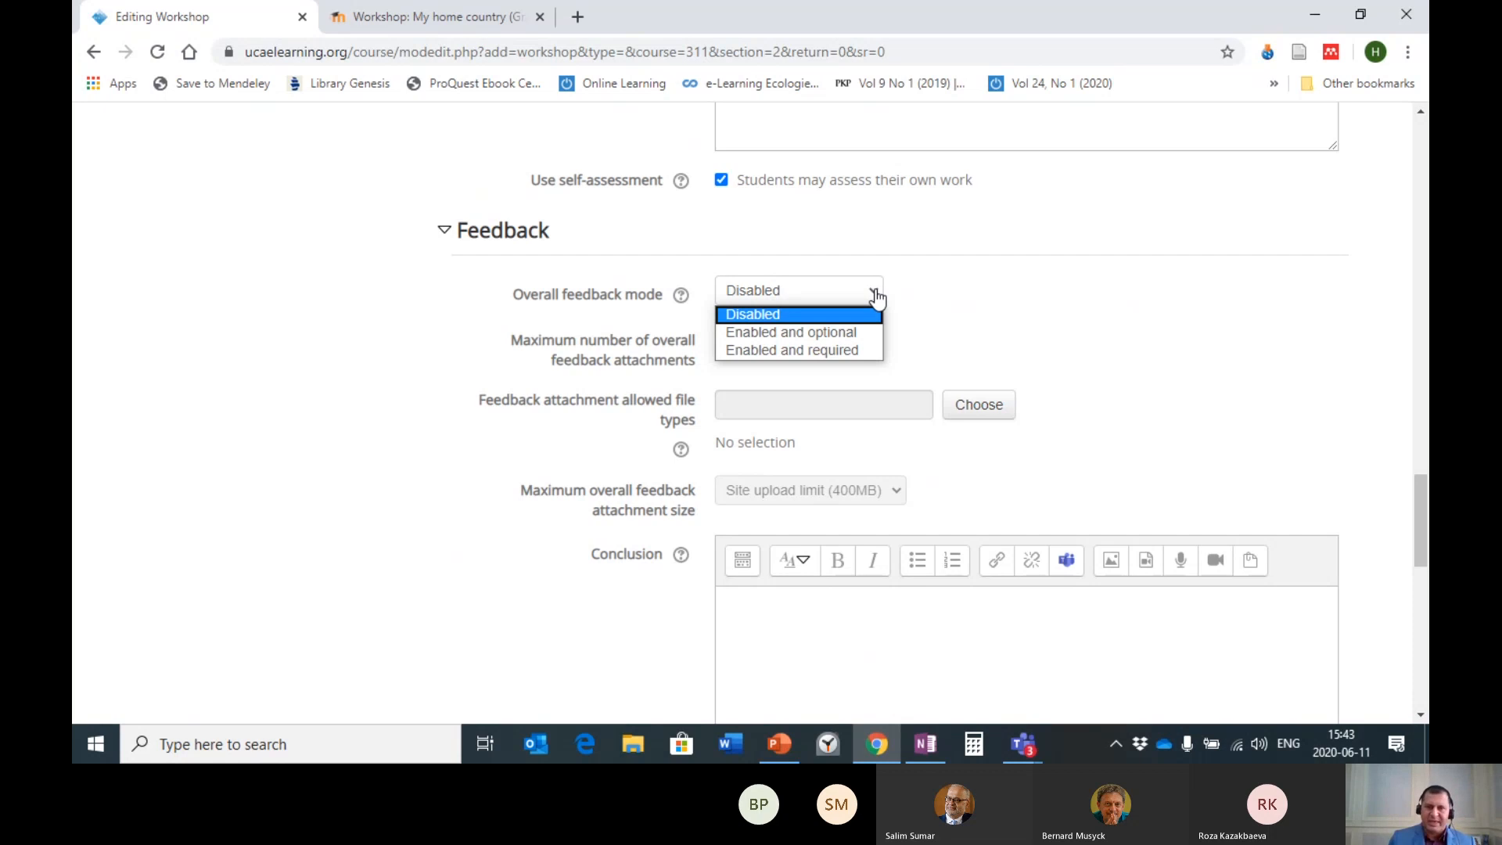
{"action": "left_click", "coordinate": [850, 350]}
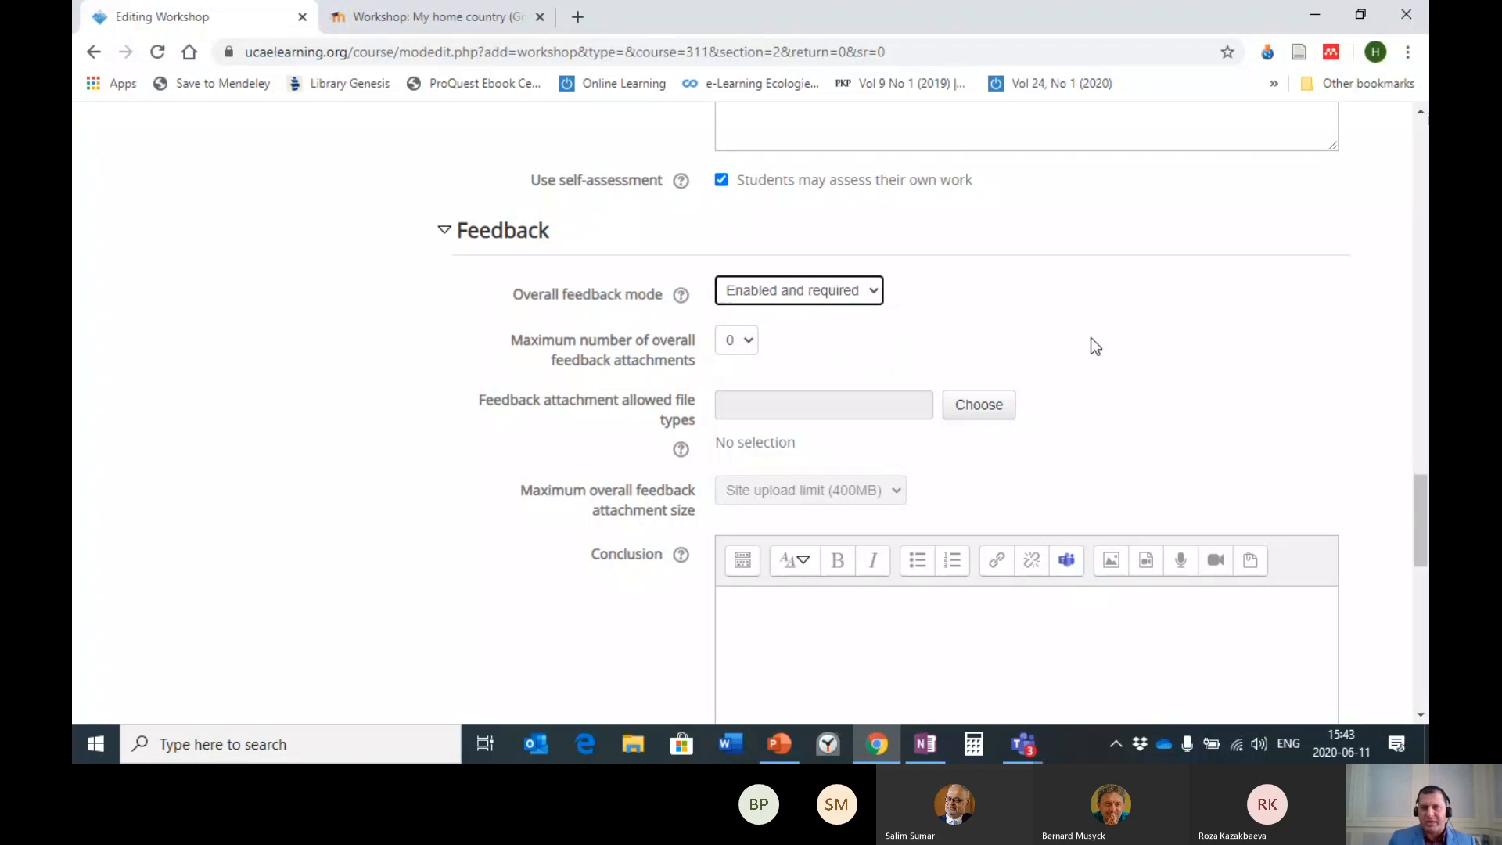
- Set the maximum number of overall feedback attachments to 1
{"action": "scroll", "coordinate": [1092, 340], "scroll_direction": "up", "scroll_amount": 5}
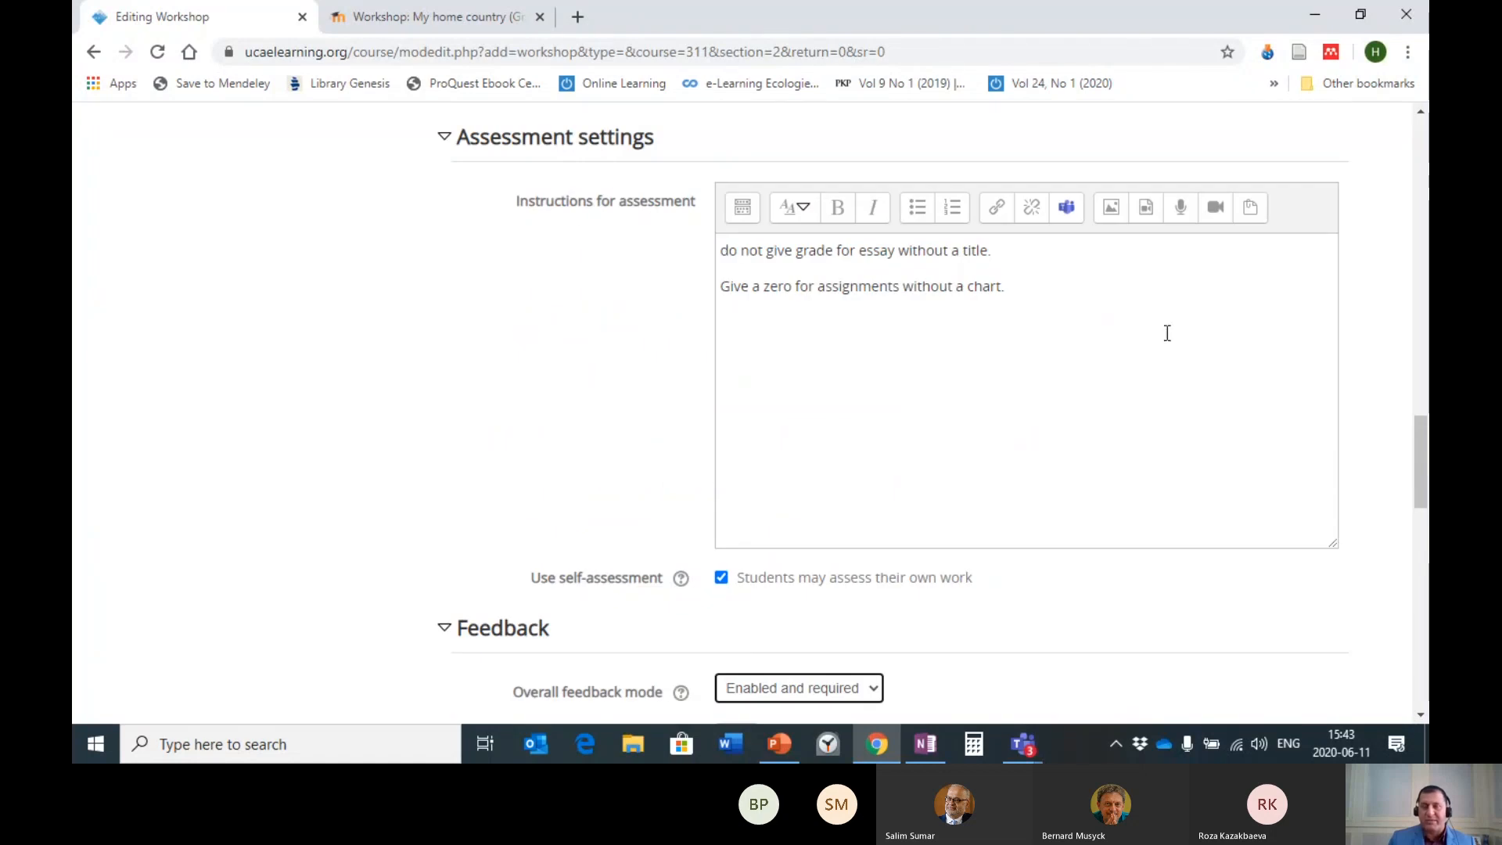
{"action": "scroll", "coordinate": [1167, 332], "scroll_direction": "down", "scroll_amount": 4}
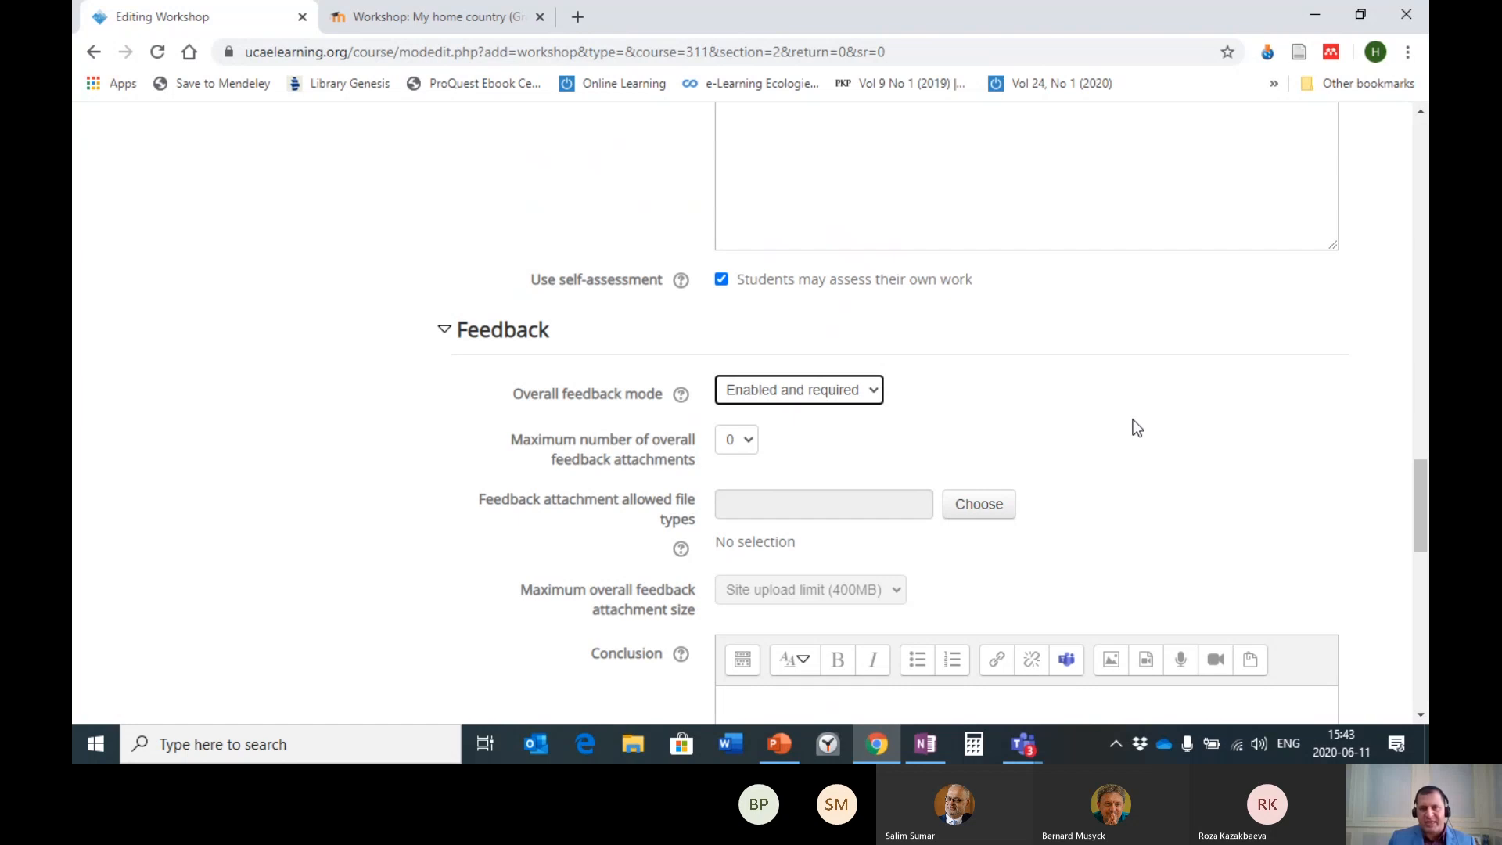
{"action": "left_click", "coordinate": [1006, 382]}
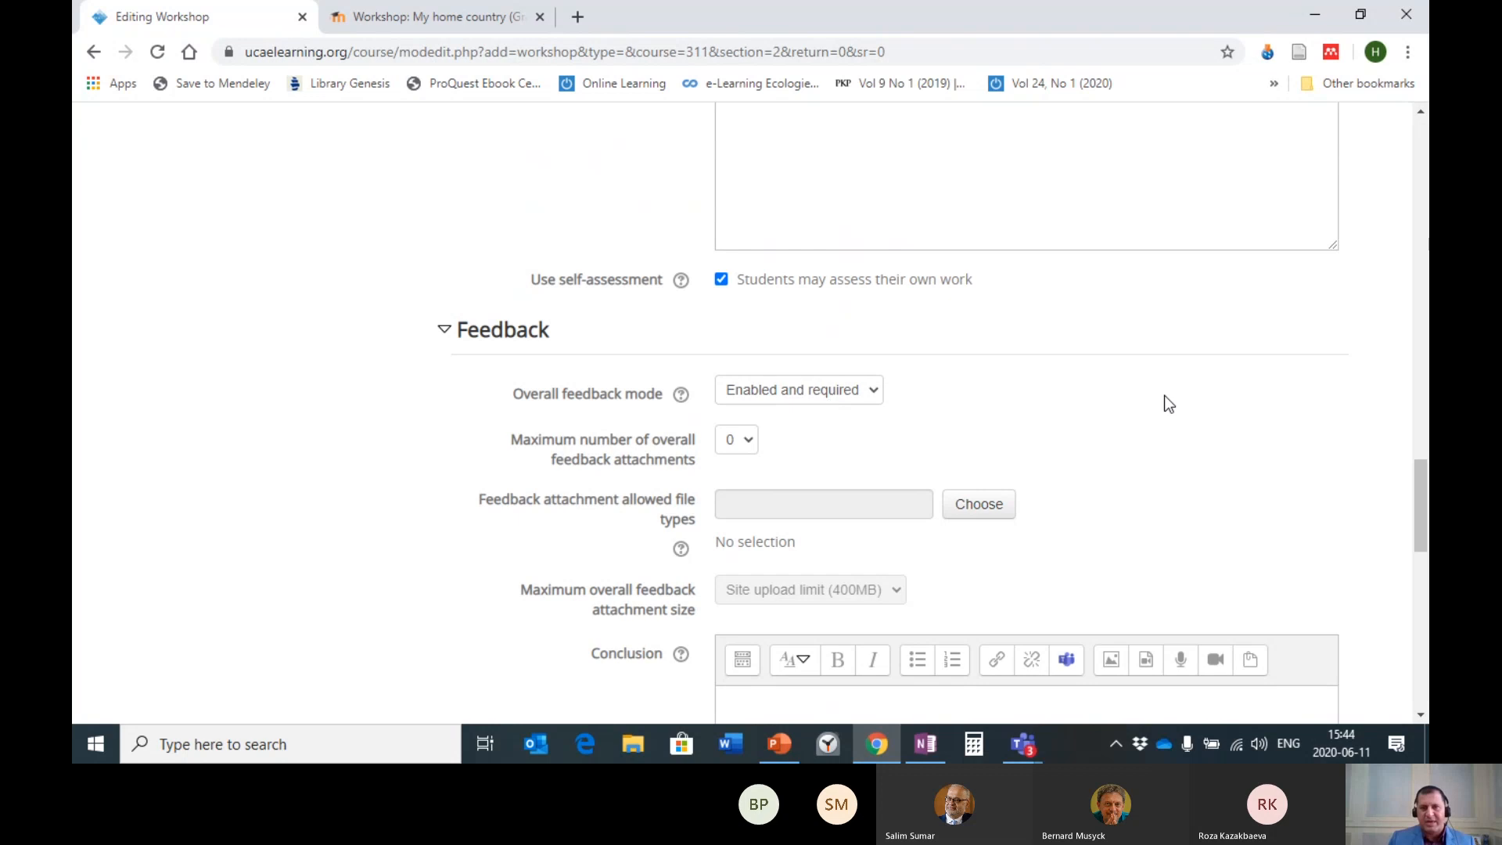
{"action": "scroll", "coordinate": [1174, 388], "scroll_direction": "down", "scroll_amount": 1}
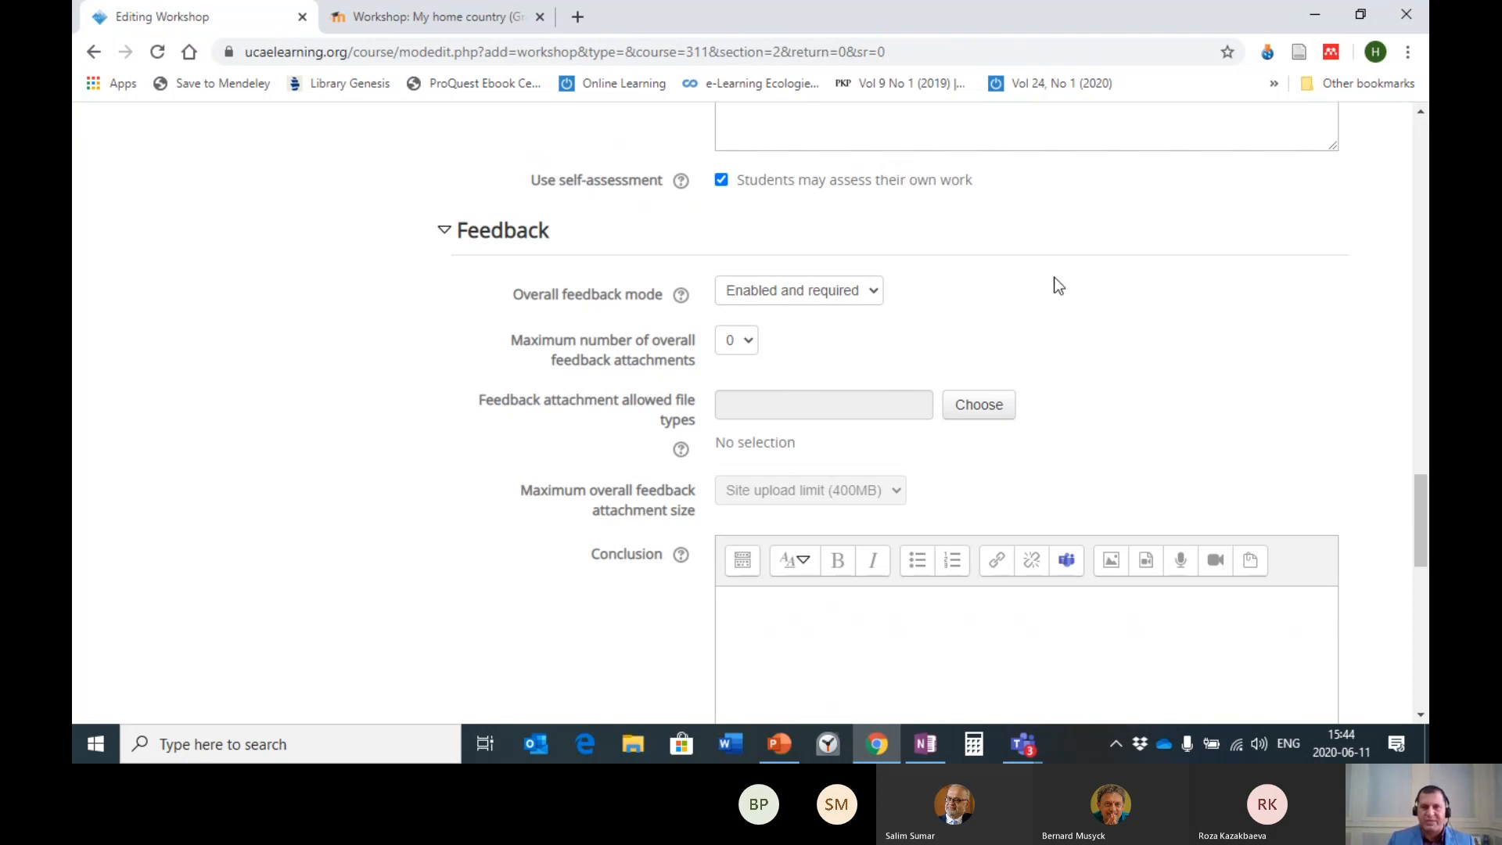
{"action": "scroll", "coordinate": [1080, 297], "scroll_direction": "down", "scroll_amount": 1}
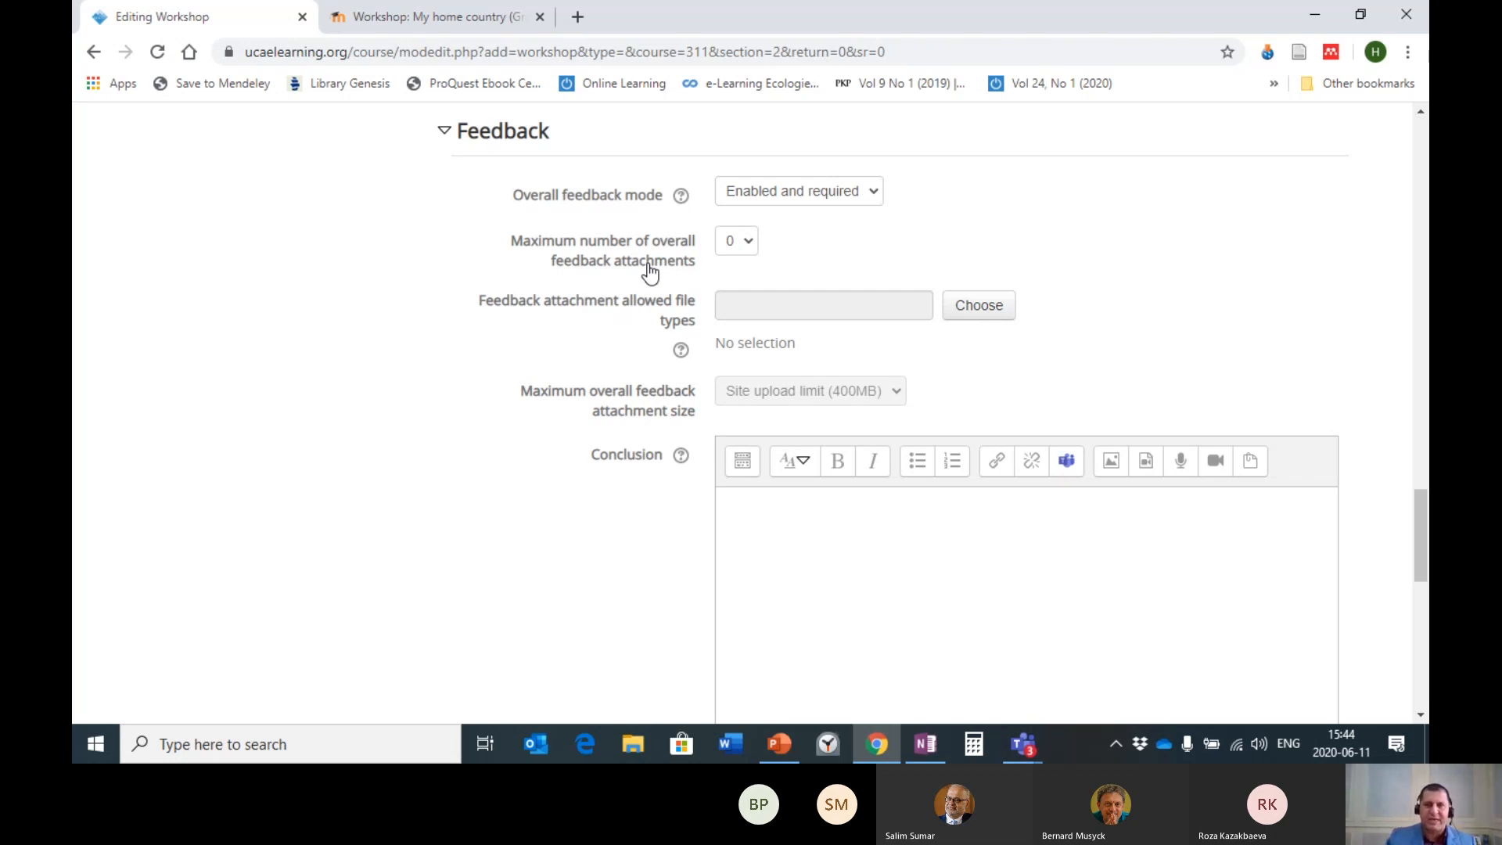
{"action": "left_click", "coordinate": [737, 241]}
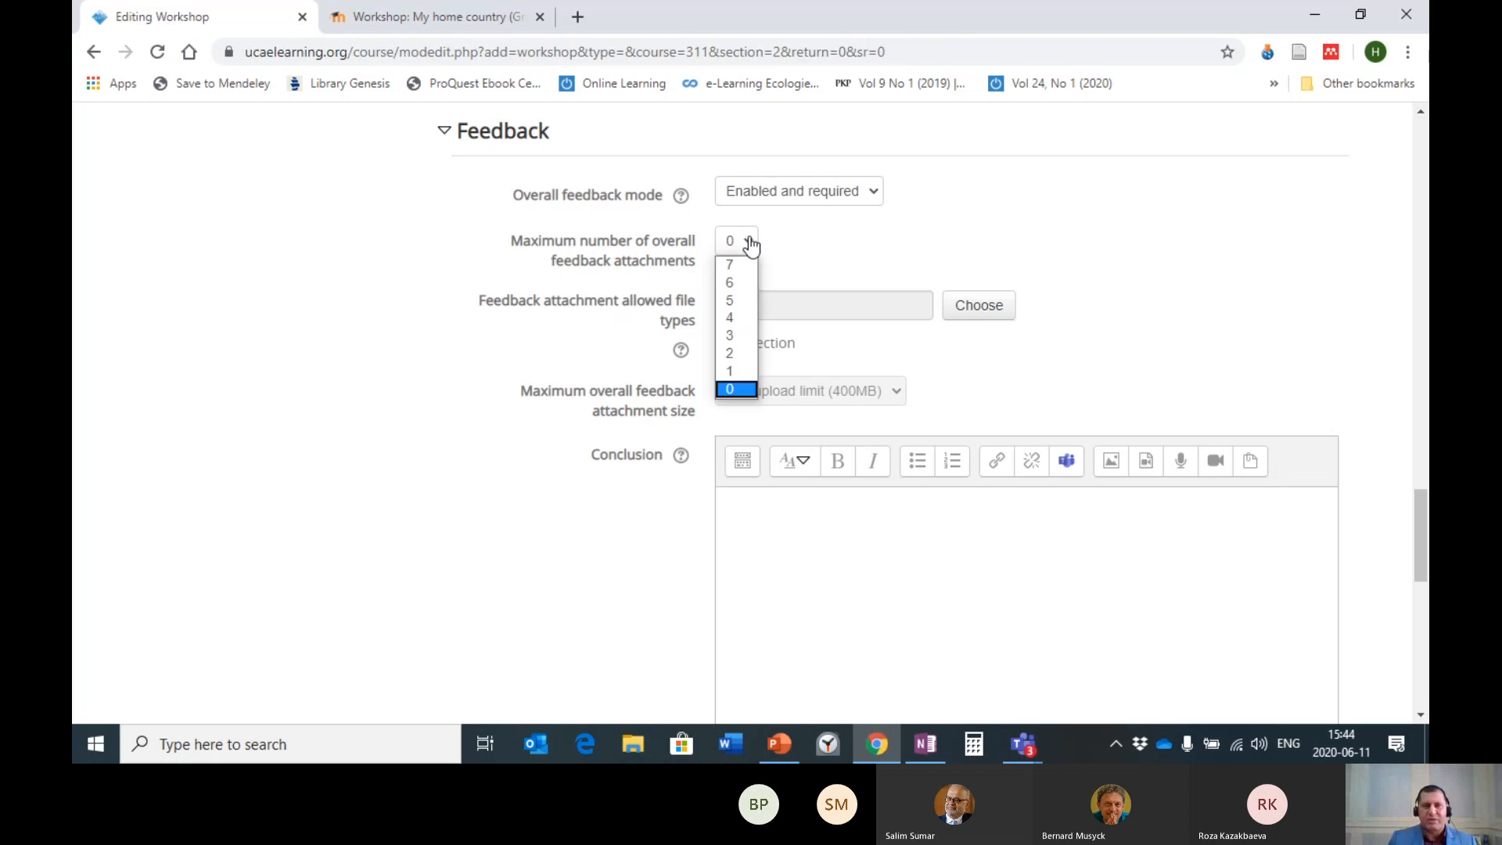
{"action": "left_click", "coordinate": [719, 371]}
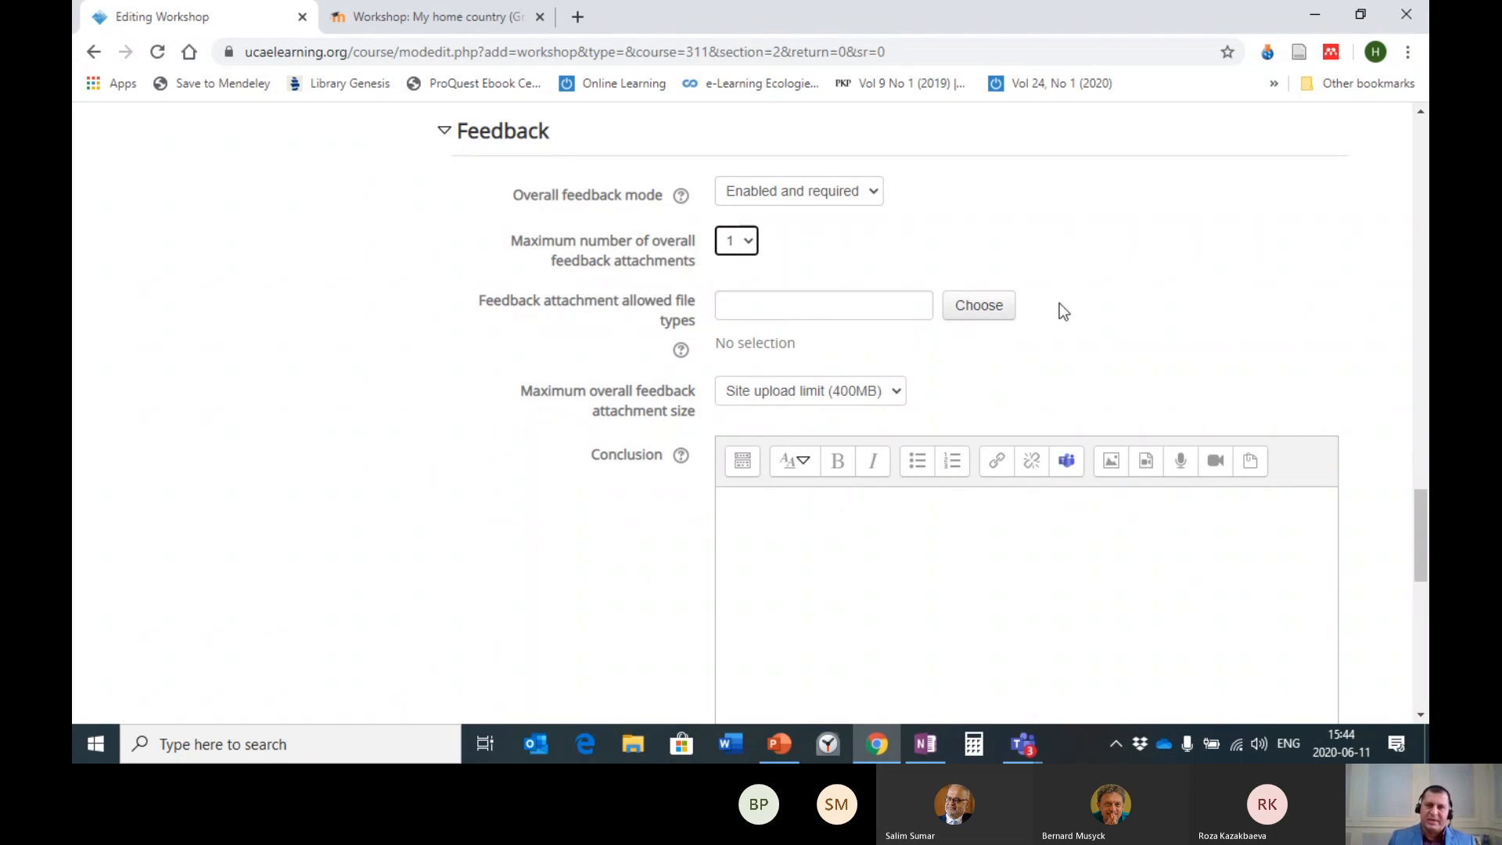
- Compare the submission instructions and assessment instructions with the overall feedback settings
{"action": "scroll", "coordinate": [1059, 303], "scroll_direction": "up", "scroll_amount": 10}
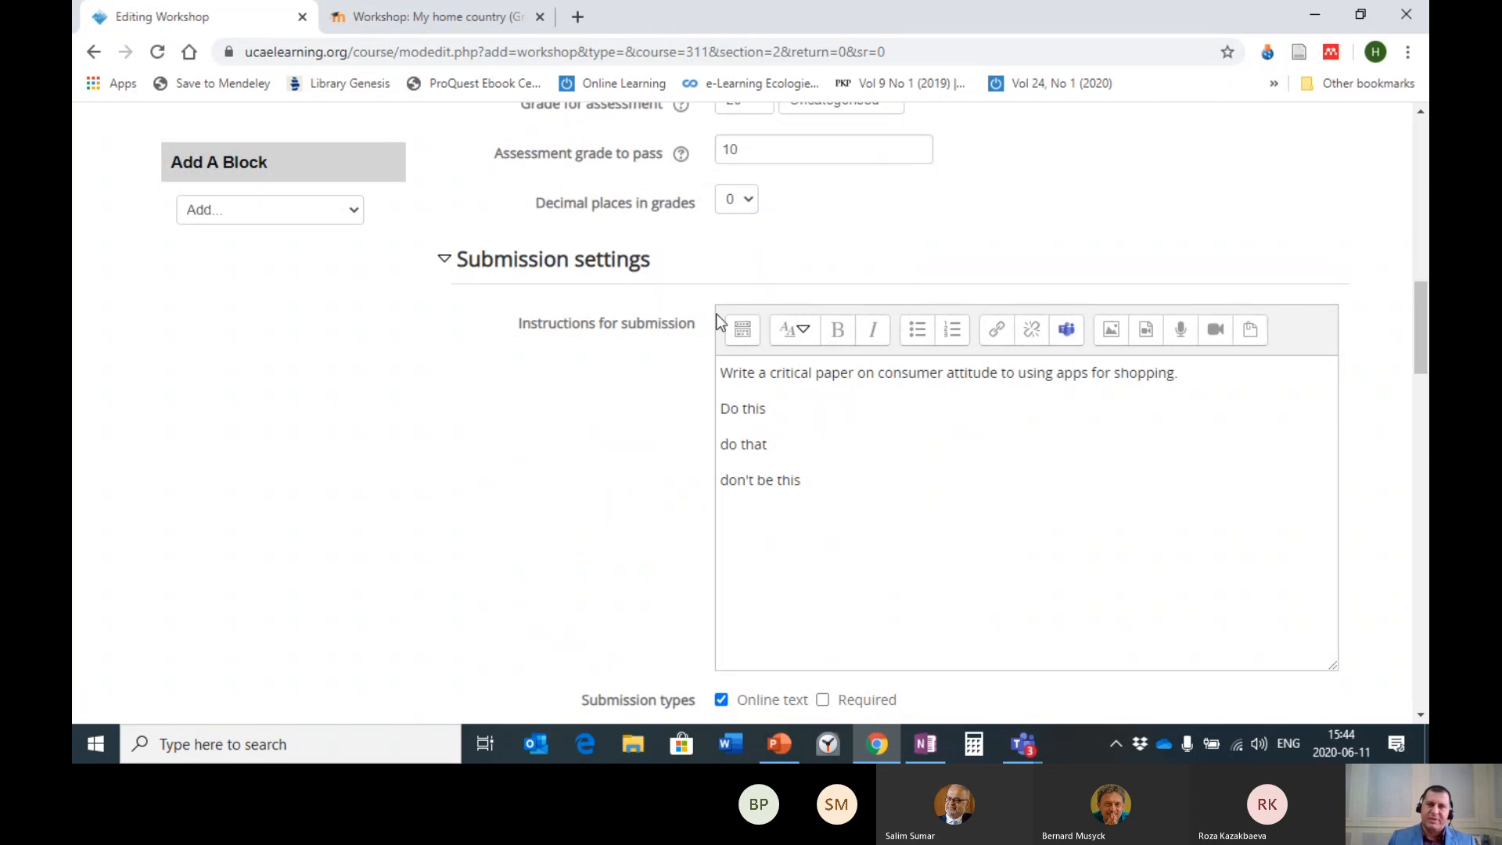
{"action": "scroll", "coordinate": [708, 327], "scroll_direction": "down", "scroll_amount": 5}
{"action": "scroll", "coordinate": [699, 326], "scroll_direction": "up", "scroll_amount": 11}
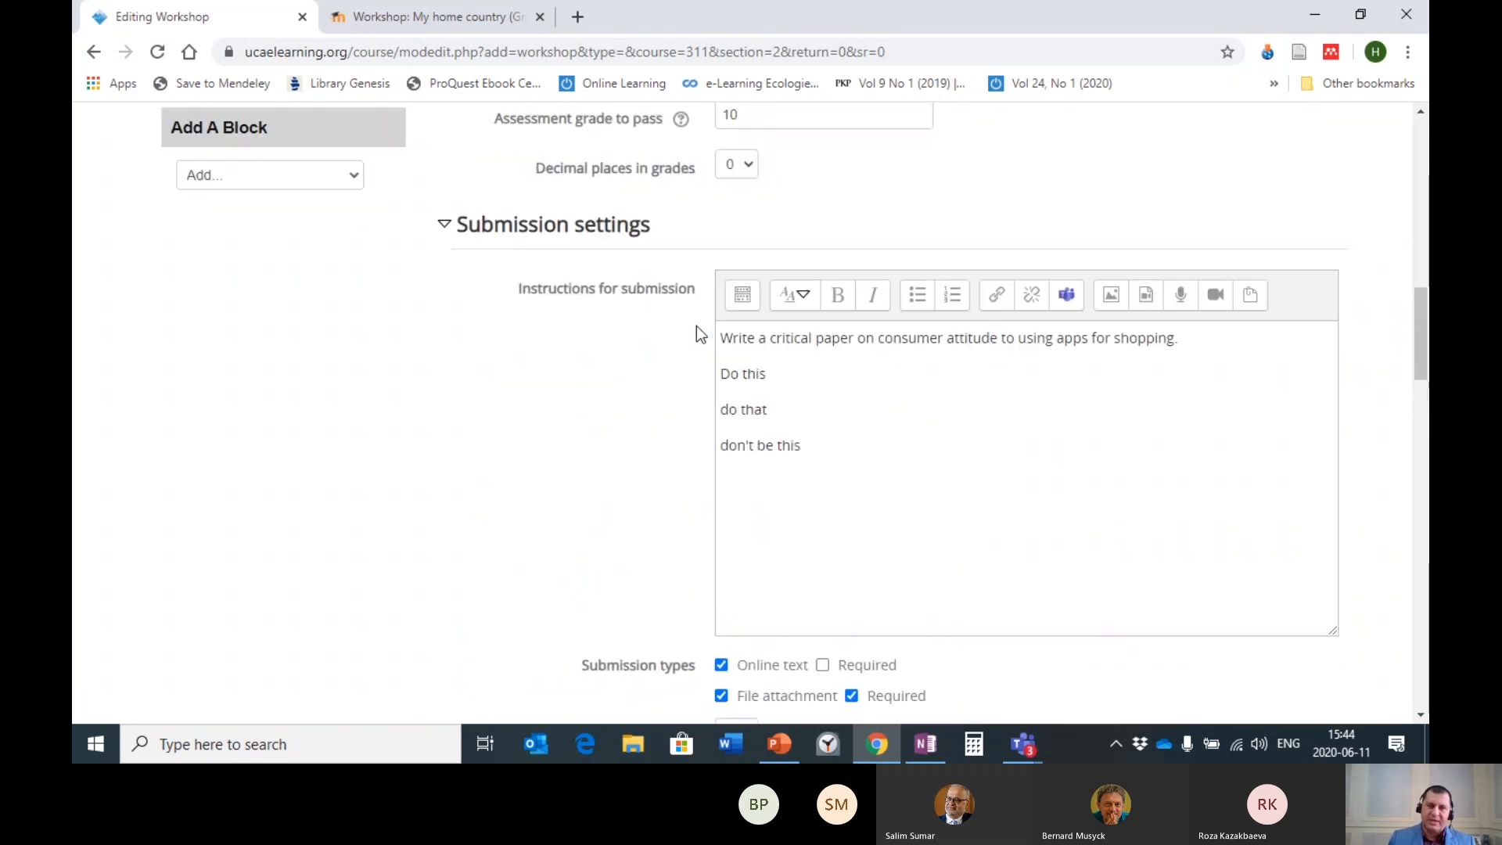
{"action": "scroll", "coordinate": [972, 413], "scroll_direction": "down", "scroll_amount": 11}
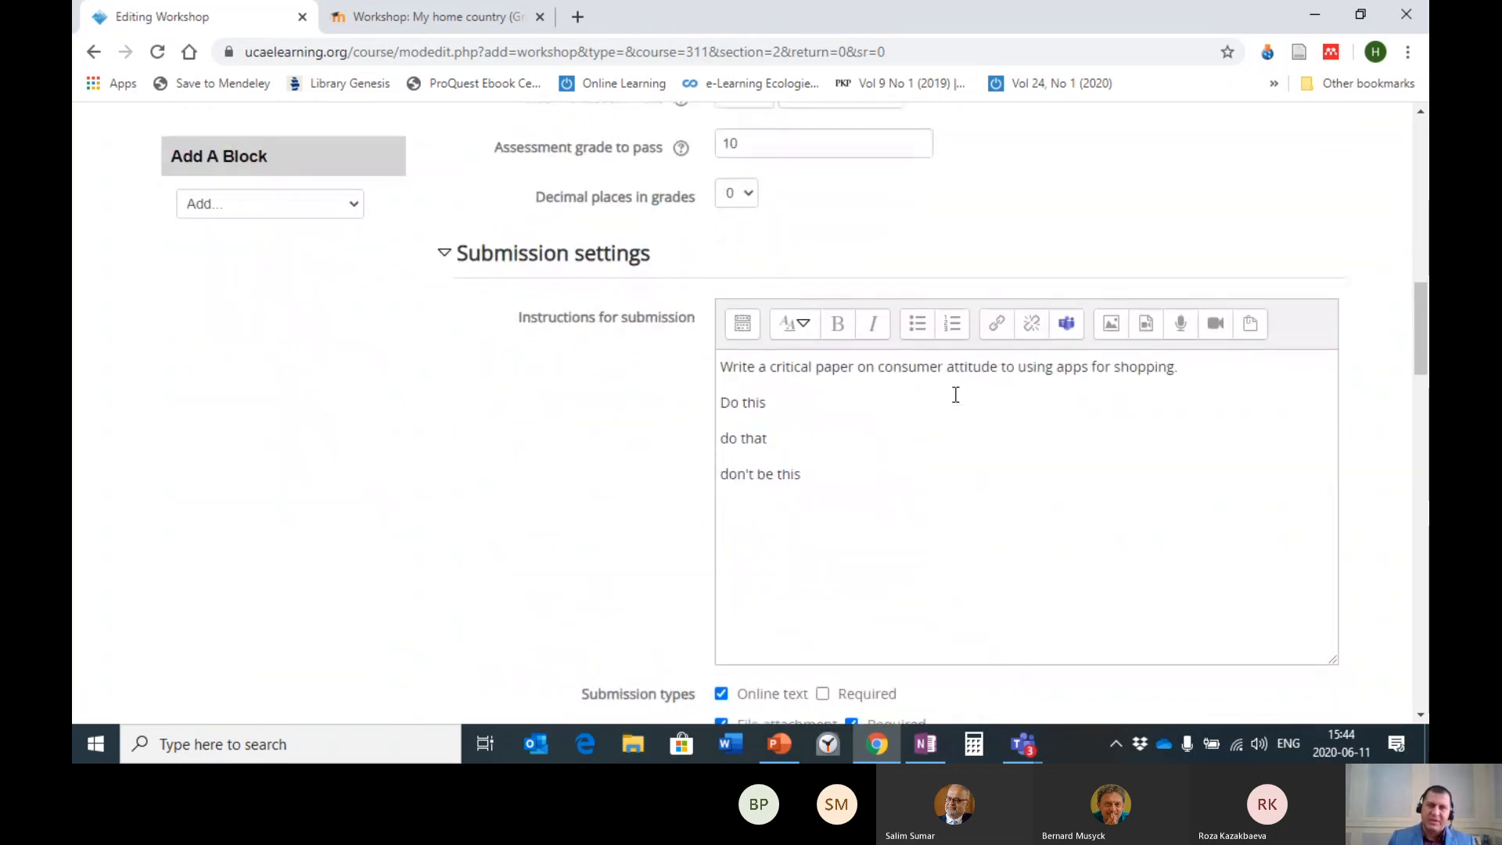
{"action": "scroll", "coordinate": [1081, 390], "scroll_direction": "down", "scroll_amount": 4}
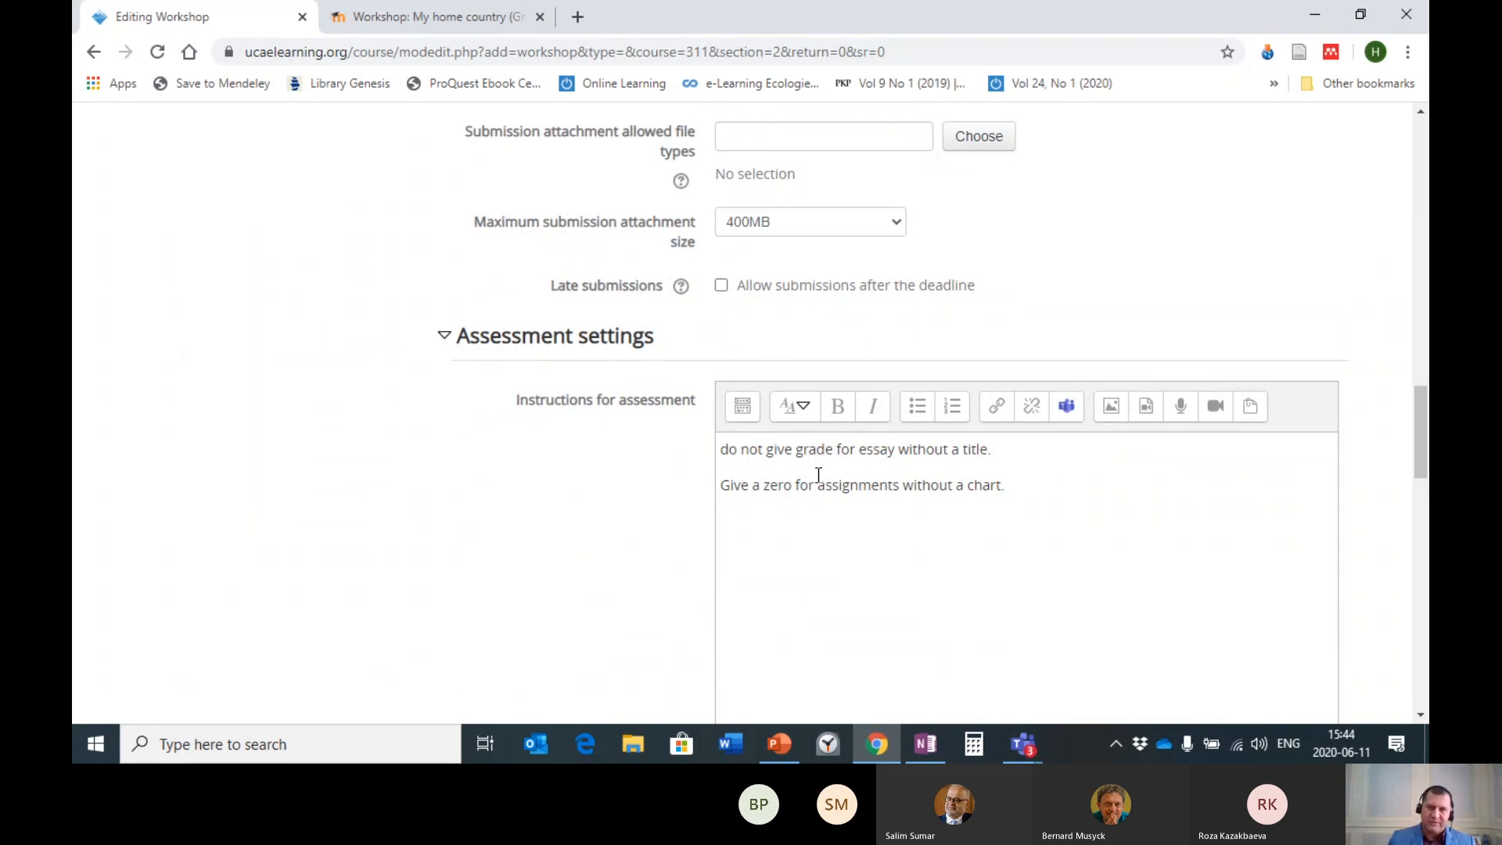
{"action": "scroll", "coordinate": [819, 475], "scroll_direction": "down", "scroll_amount": 8}
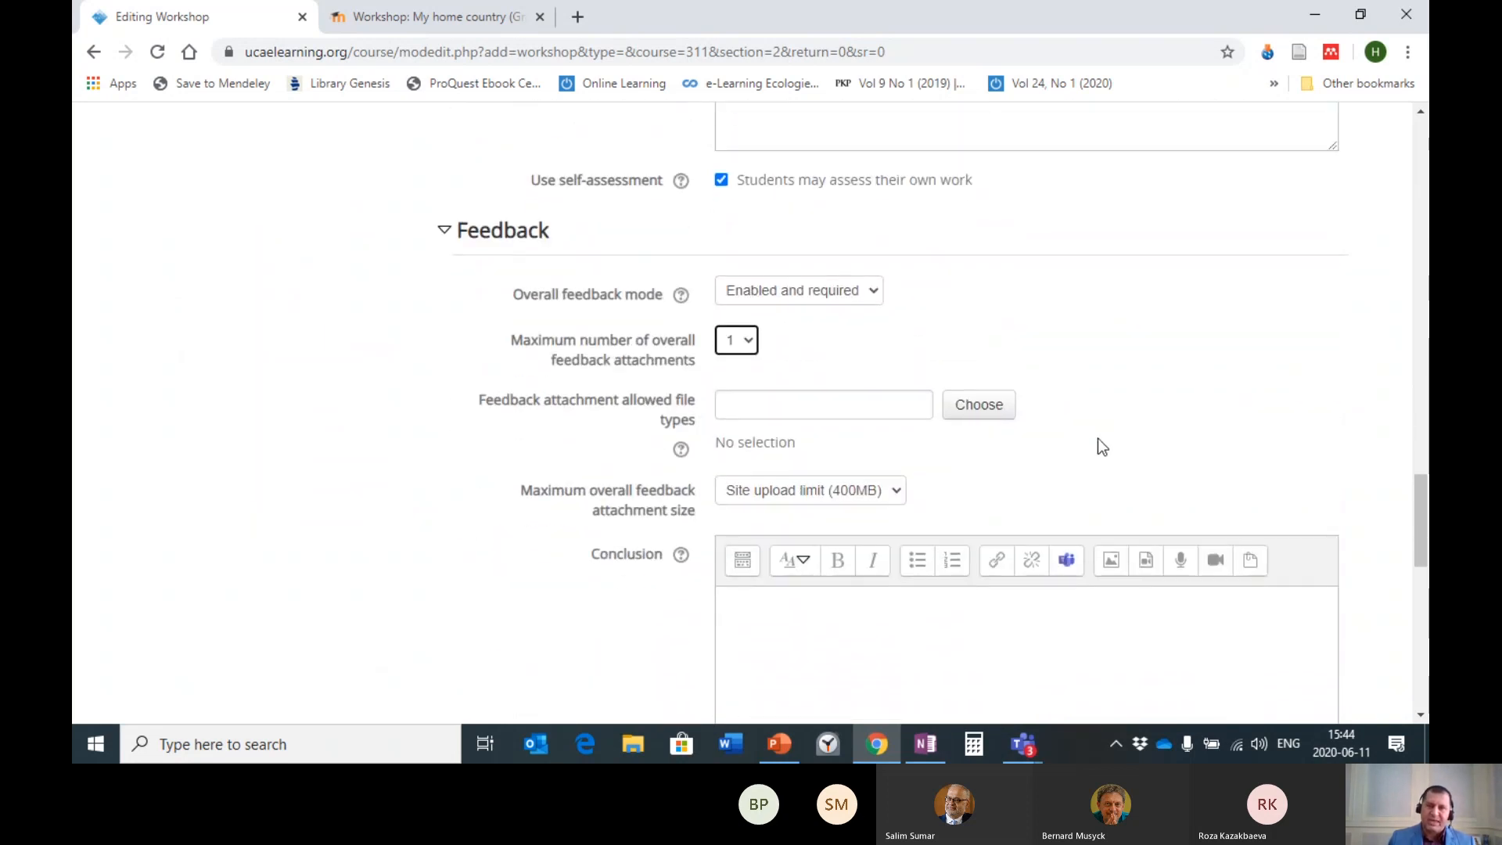
{"action": "scroll", "coordinate": [1124, 429], "scroll_direction": "down", "scroll_amount": 3}
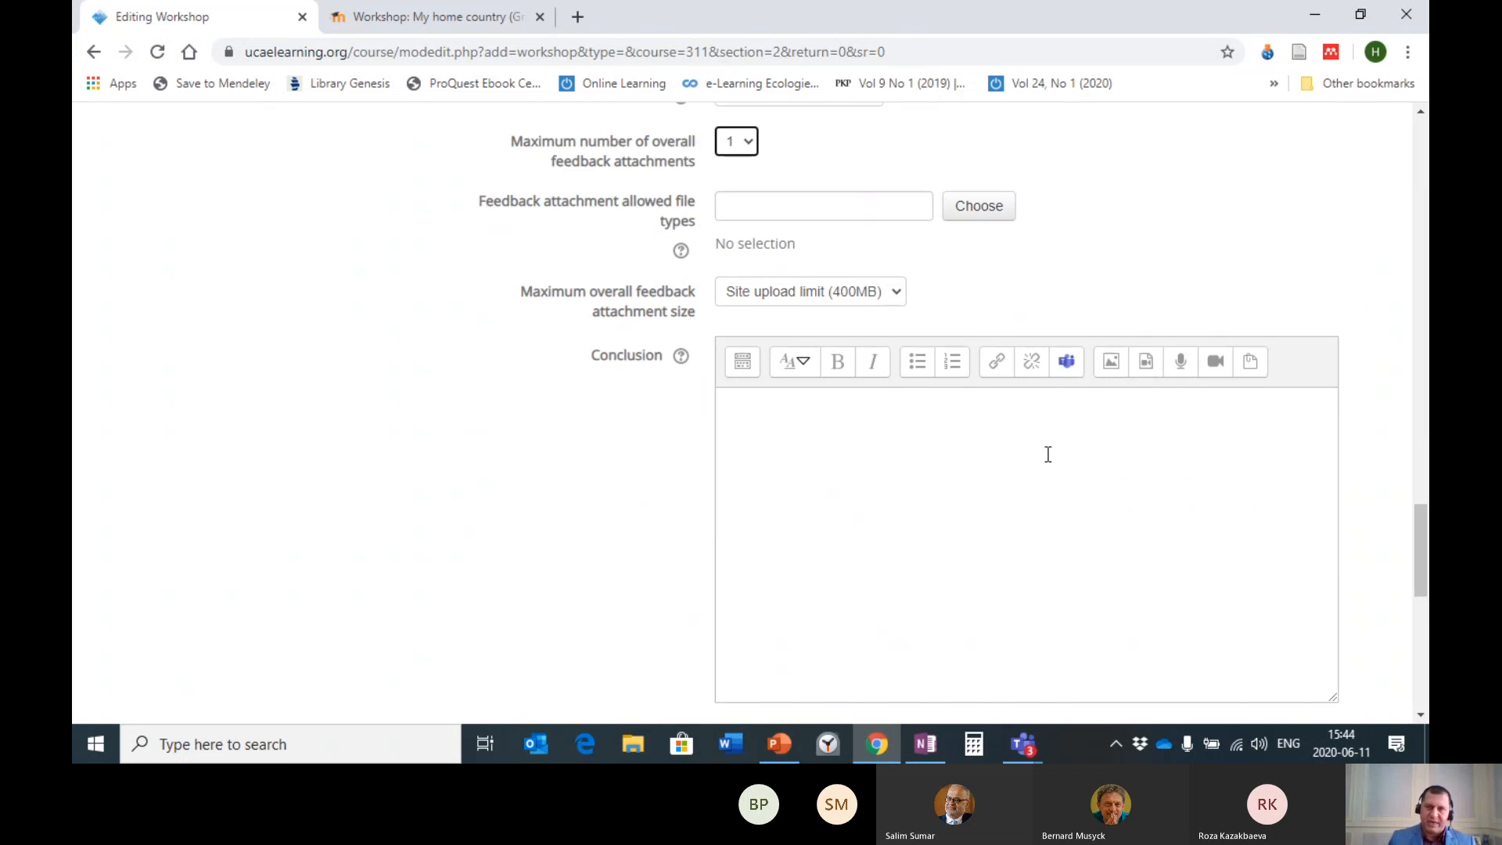
- Browse the allowed file types for feedback attachments, close the list without choosing any, and look over the attachment size and Conclusion settings
{"action": "left_click", "coordinate": [959, 216]}
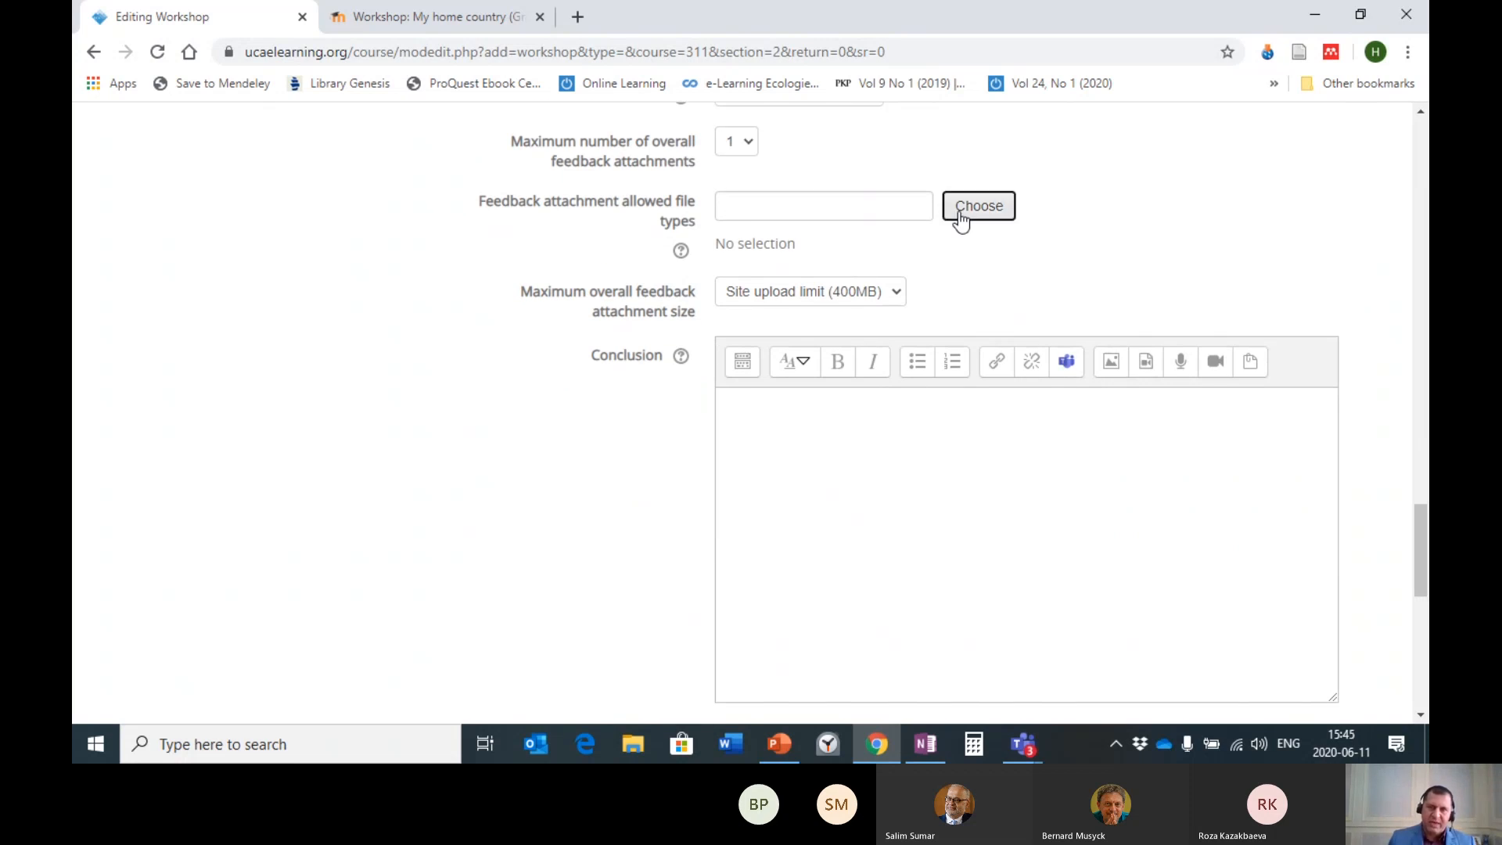
{"action": "scroll", "coordinate": [563, 547], "scroll_direction": "down", "scroll_amount": 3}
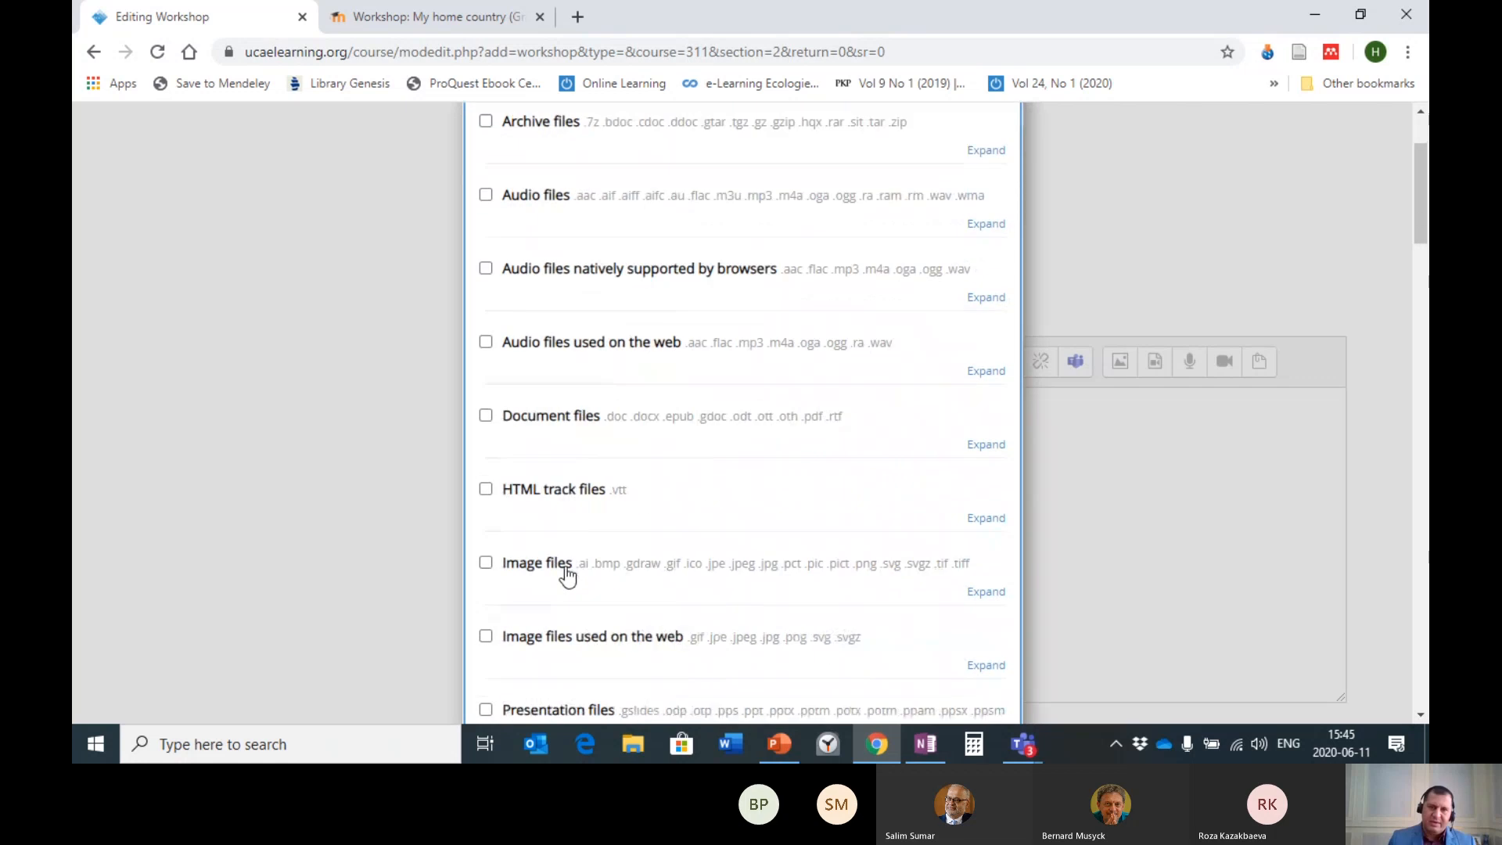
{"action": "scroll", "coordinate": [1036, 214], "scroll_direction": "up", "scroll_amount": 3}
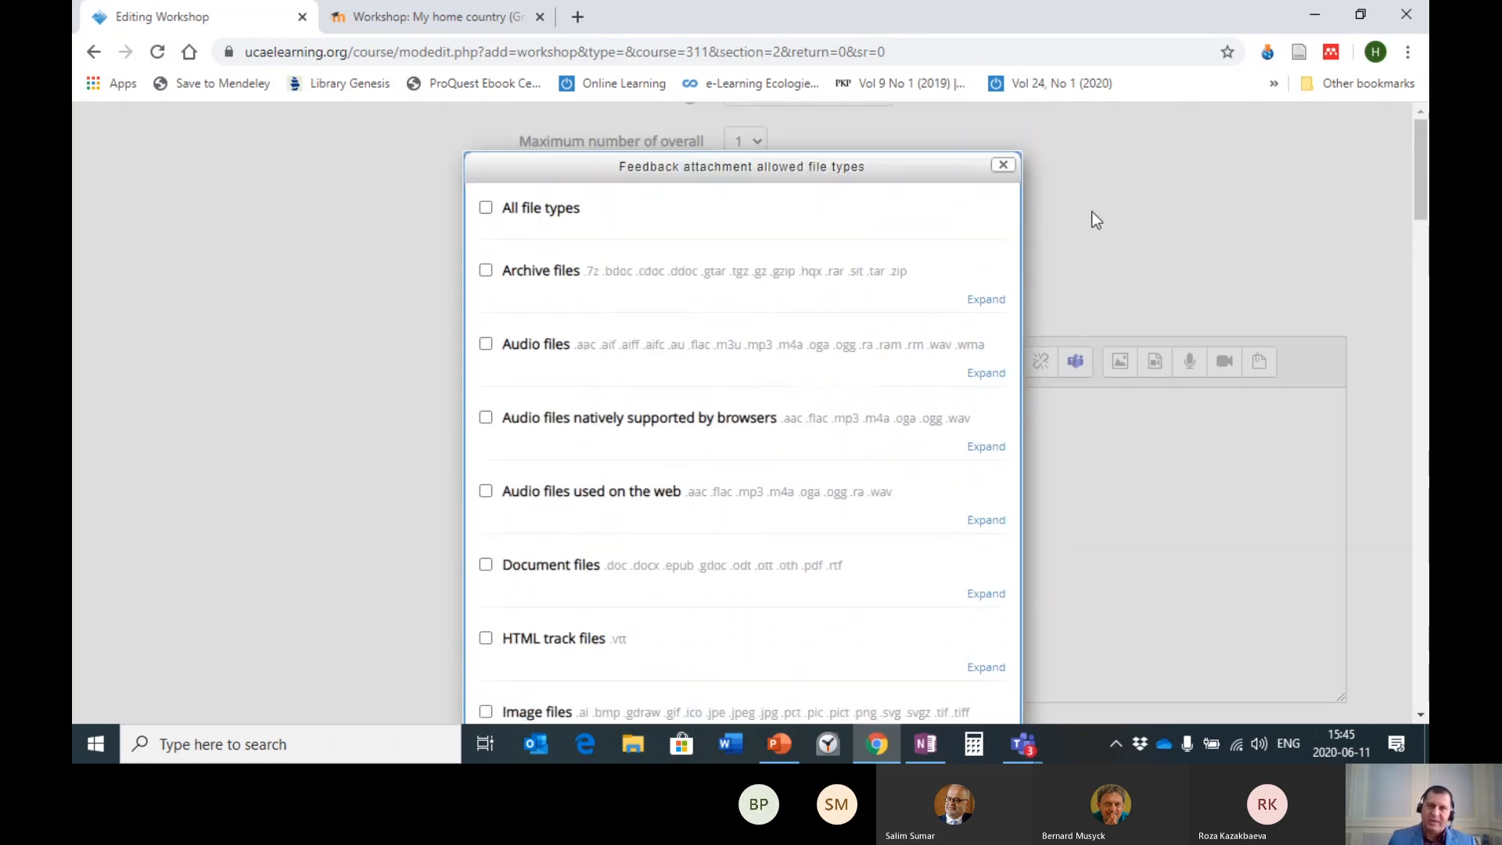
{"action": "left_click", "coordinate": [1003, 166]}
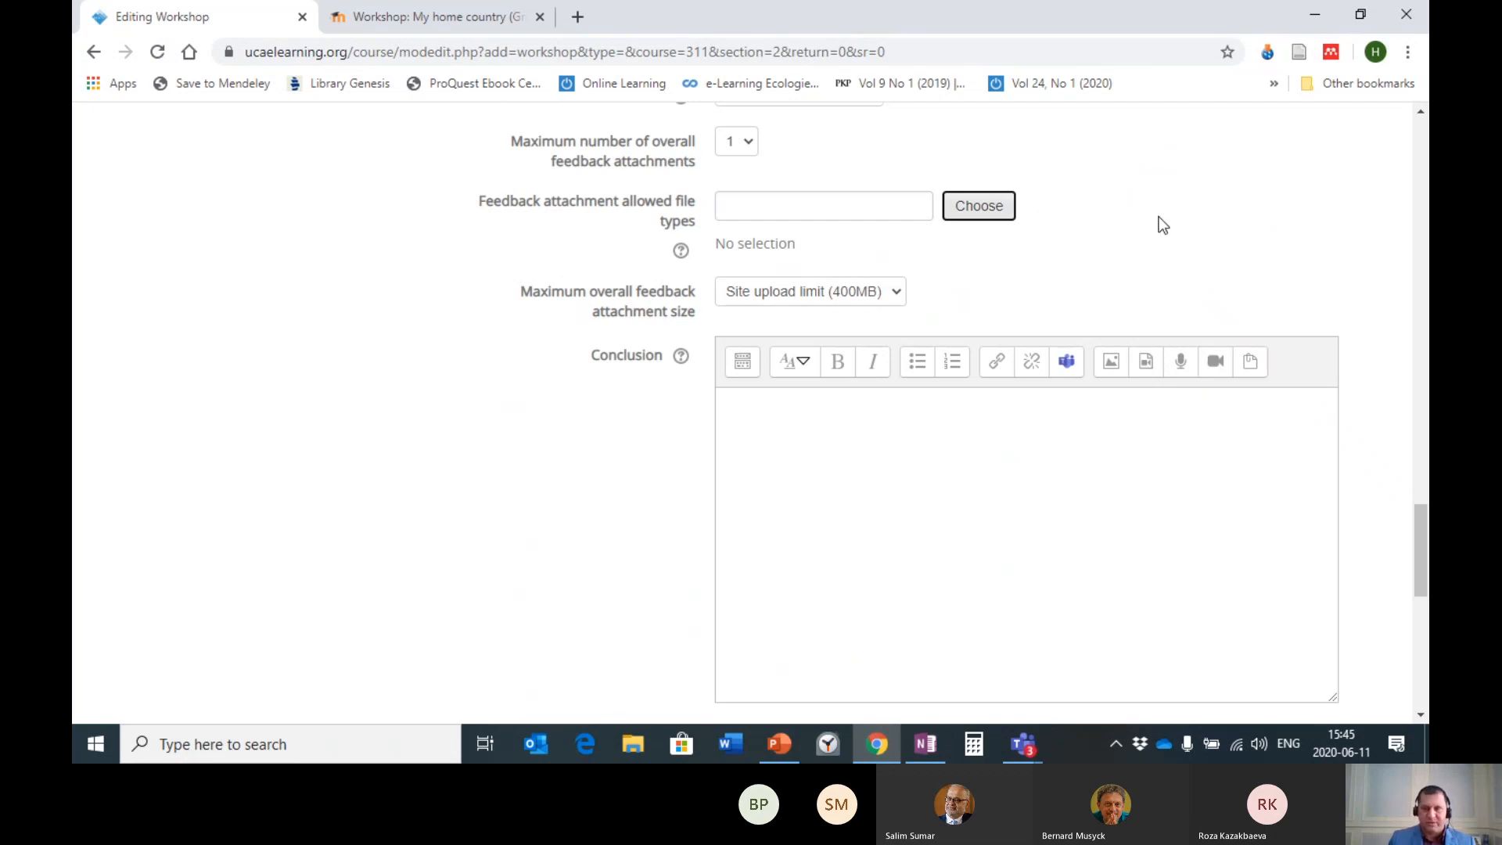
{"action": "scroll", "coordinate": [1361, 261], "scroll_direction": "down", "scroll_amount": 3}
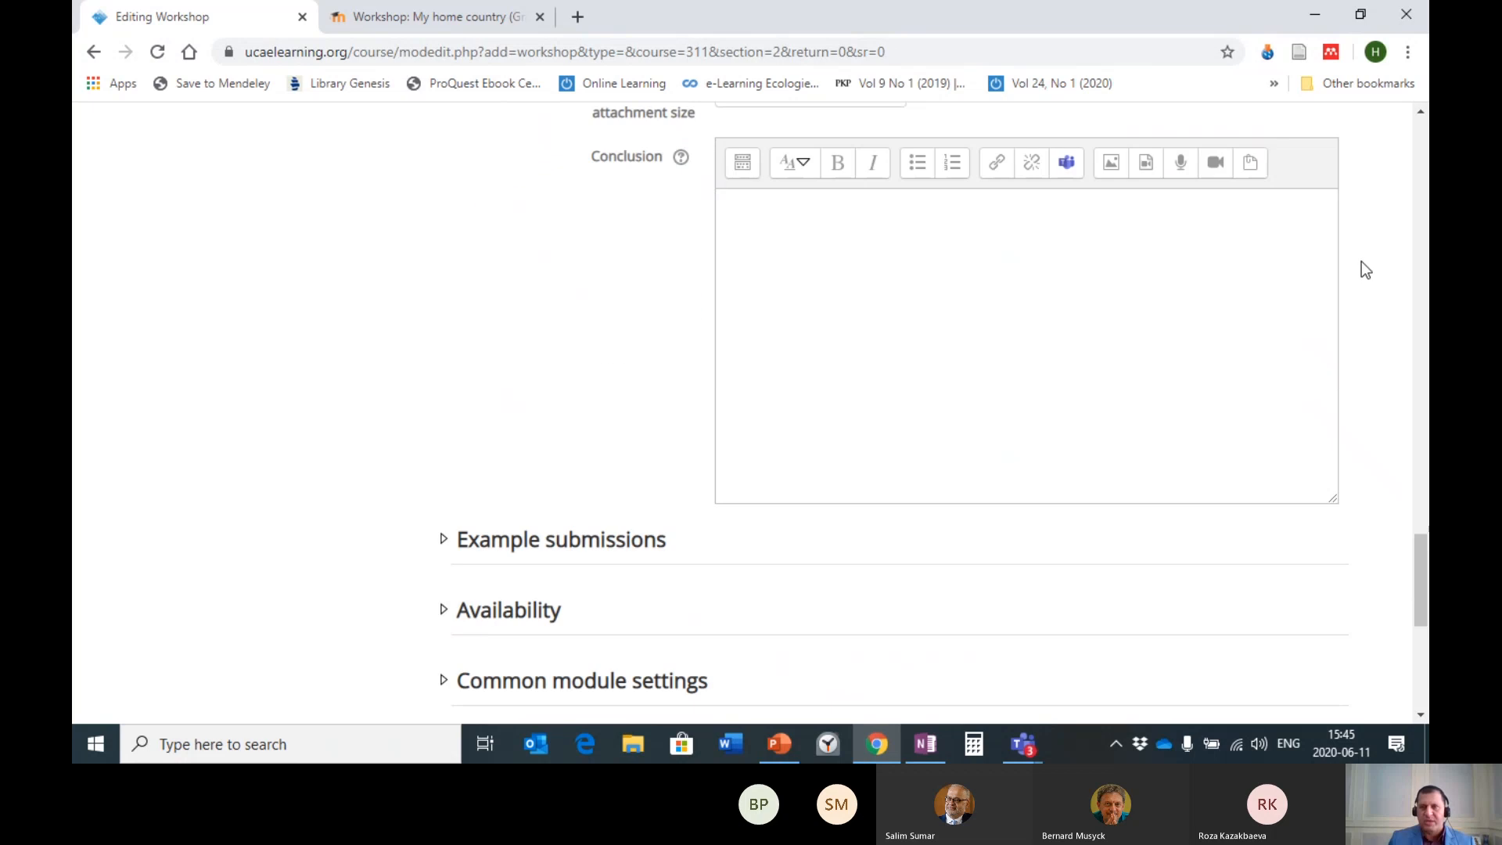
{"action": "scroll", "coordinate": [962, 325], "scroll_direction": "up", "scroll_amount": 4}
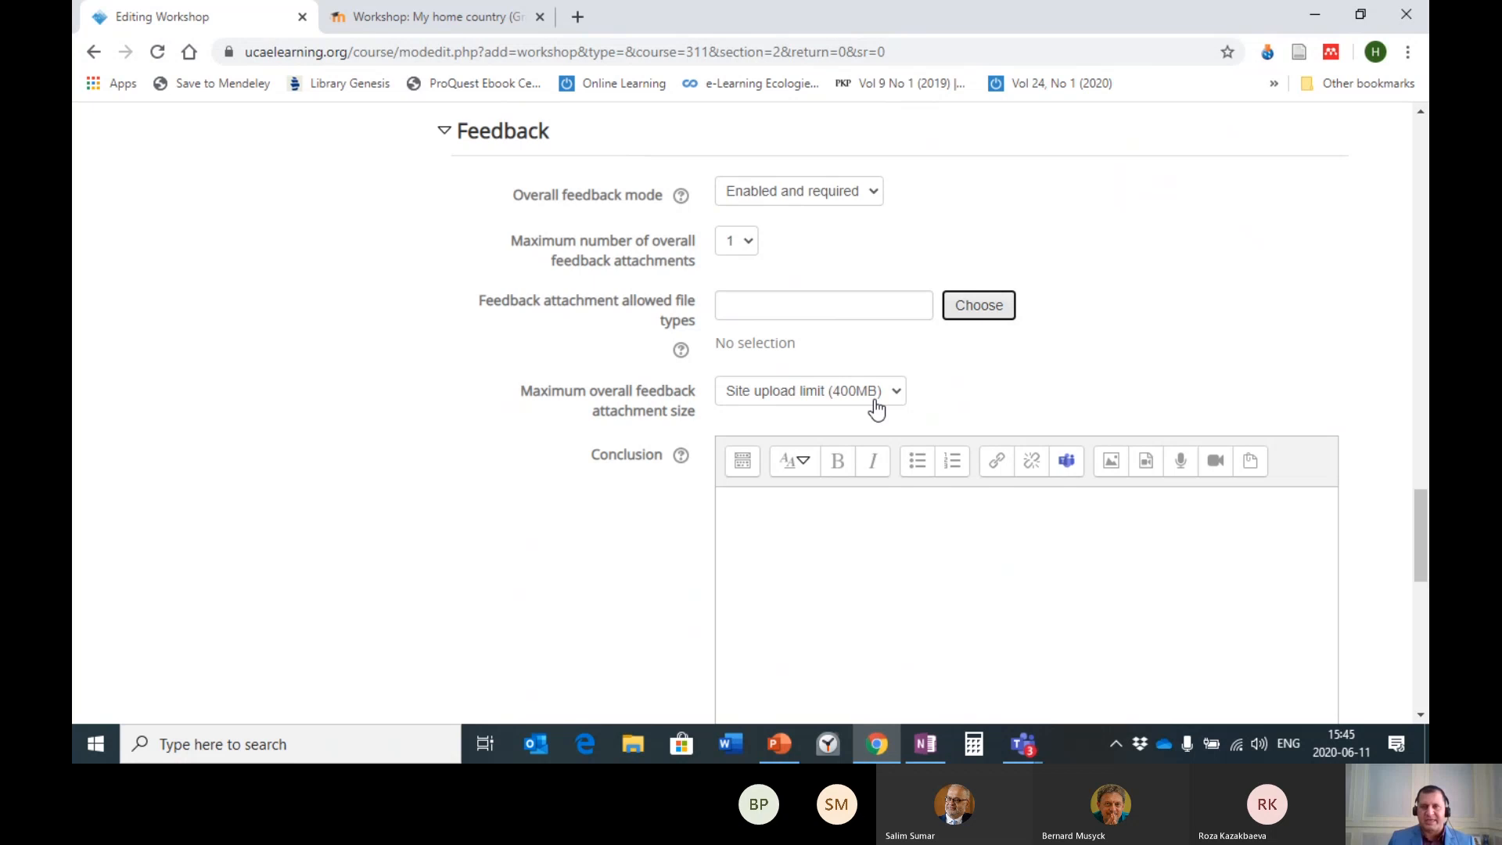
{"action": "scroll", "coordinate": [863, 568], "scroll_direction": "down", "scroll_amount": 1}
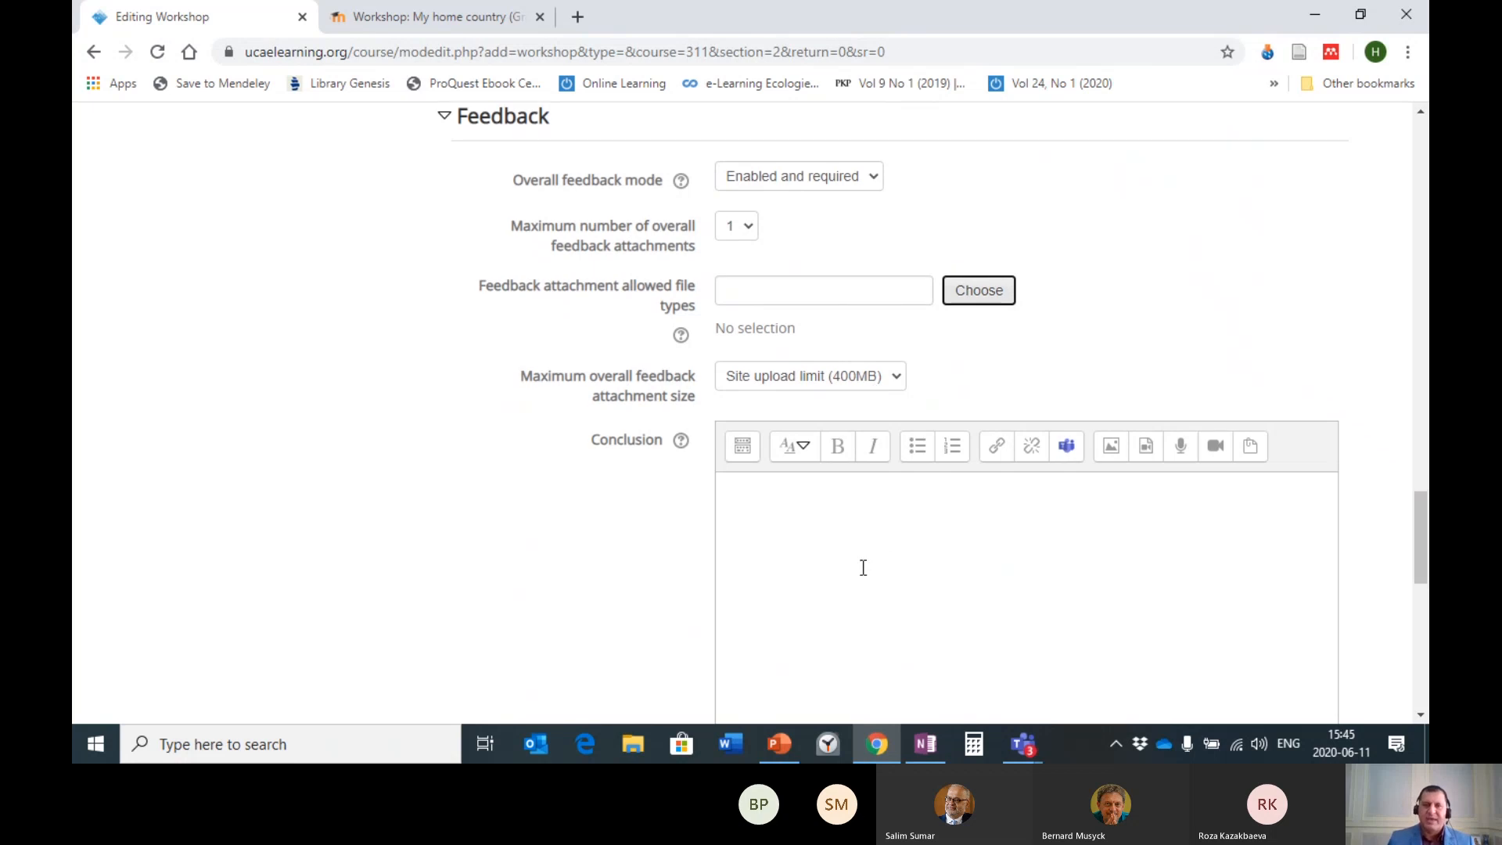
- Write the feedback conclusion "Well done, it was good feedback from all of you and I can see a lot of intelligent comments."
{"action": "scroll", "coordinate": [863, 567], "scroll_direction": "down", "scroll_amount": 2}
{"action": "left_click", "coordinate": [773, 340]}
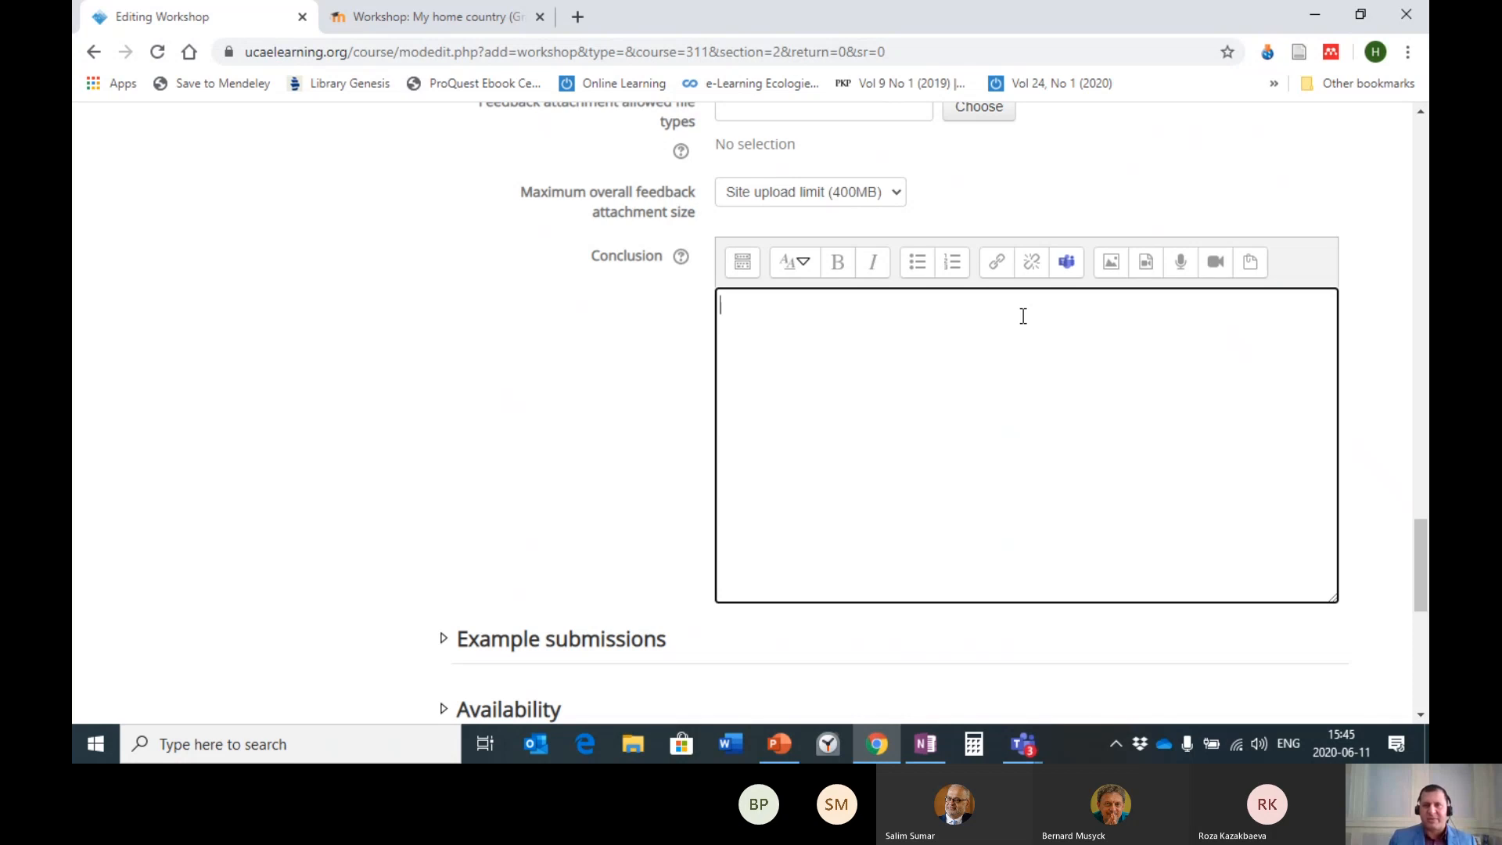
{"action": "type", "text": "Well "}
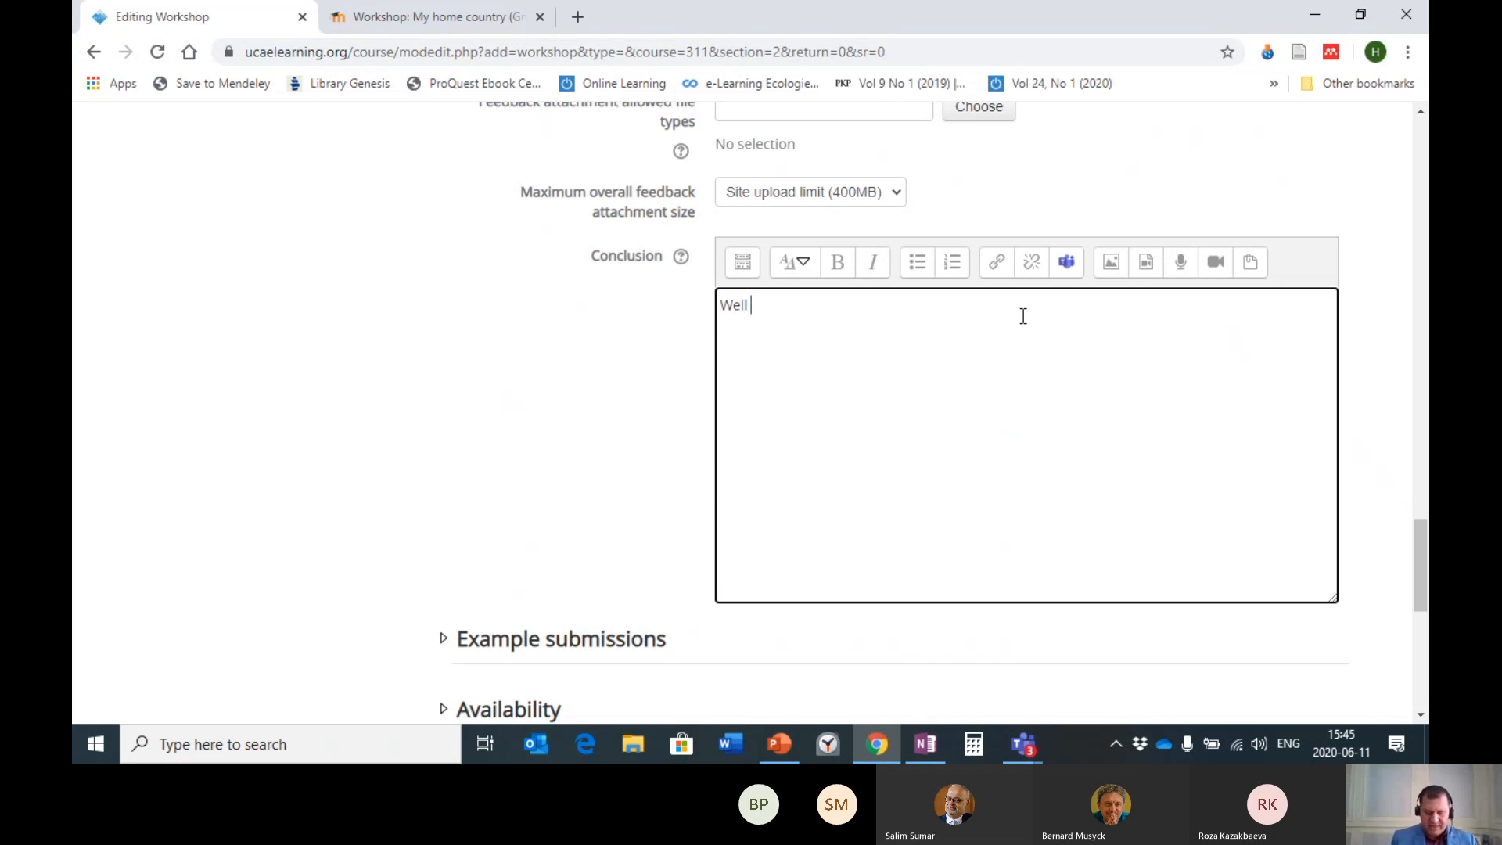
{"action": "type", "text": "done, it "}
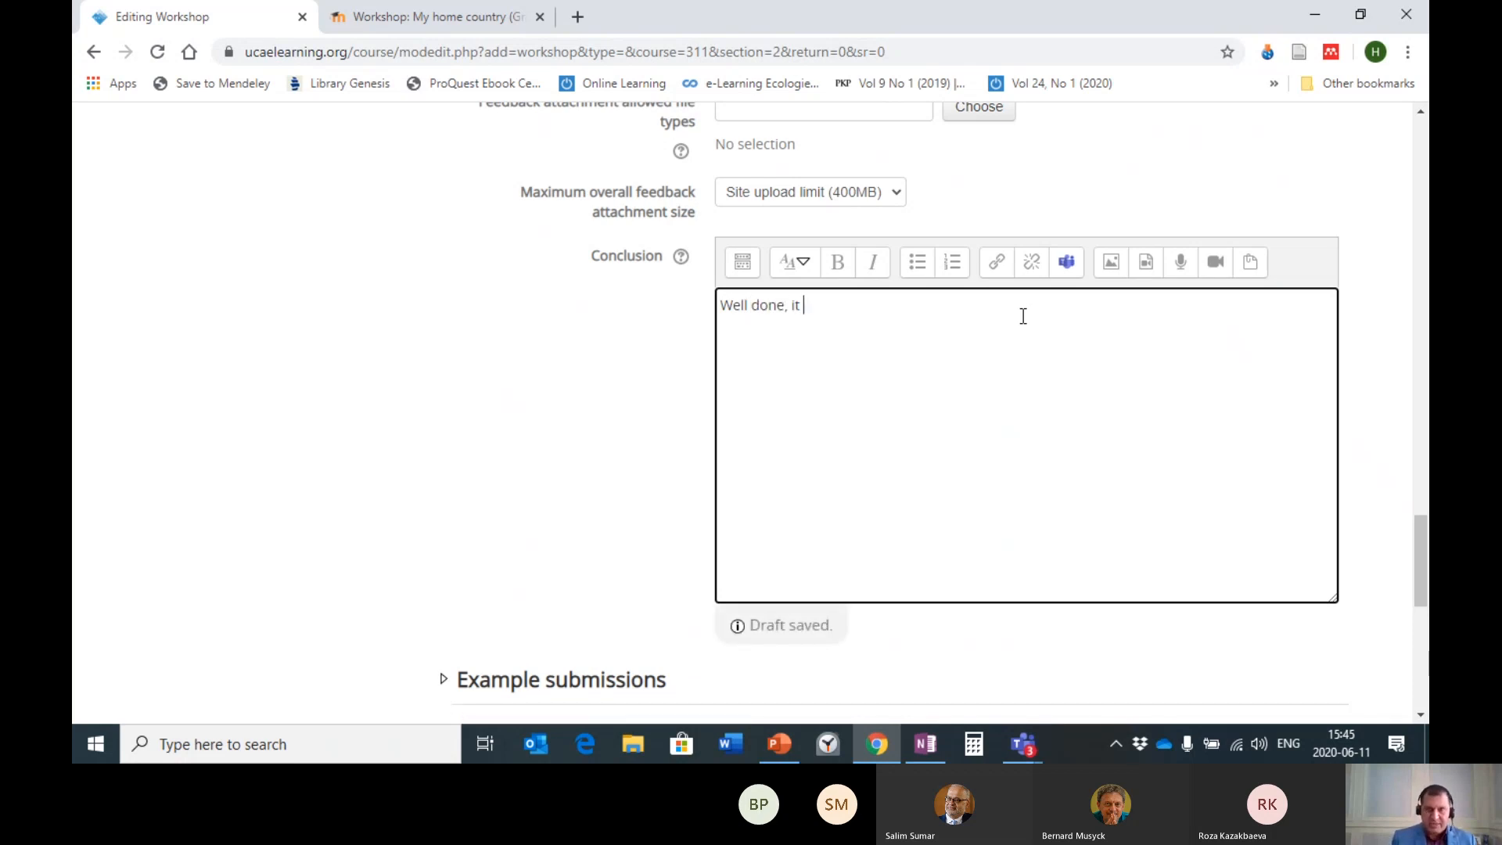
{"action": "type", "text": "was good fe"}
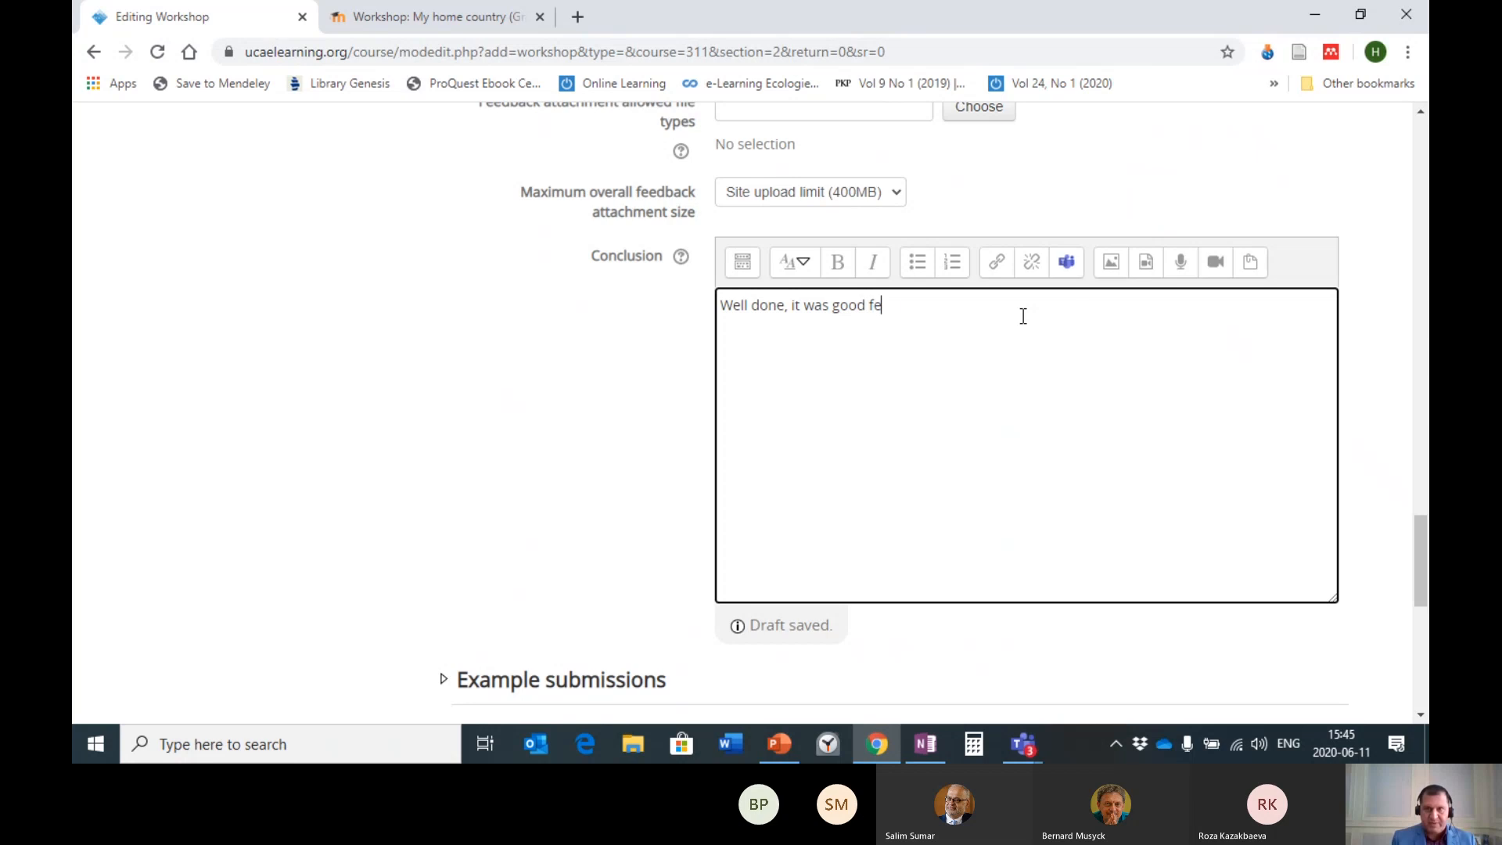
{"action": "type", "text": "edback from "}
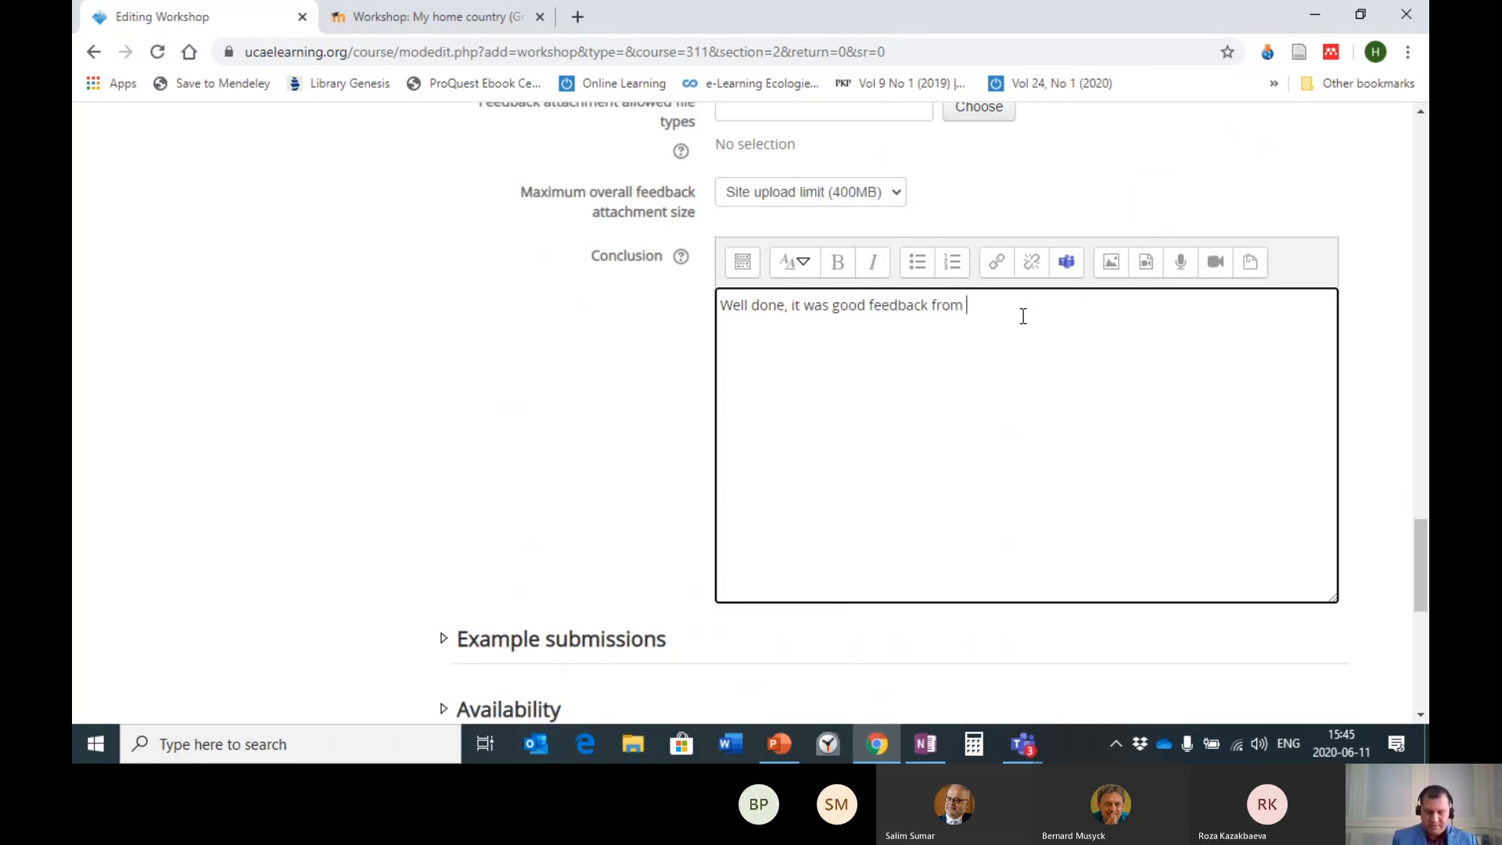
{"action": "type", "text": "all of you and I can see a lot of"}
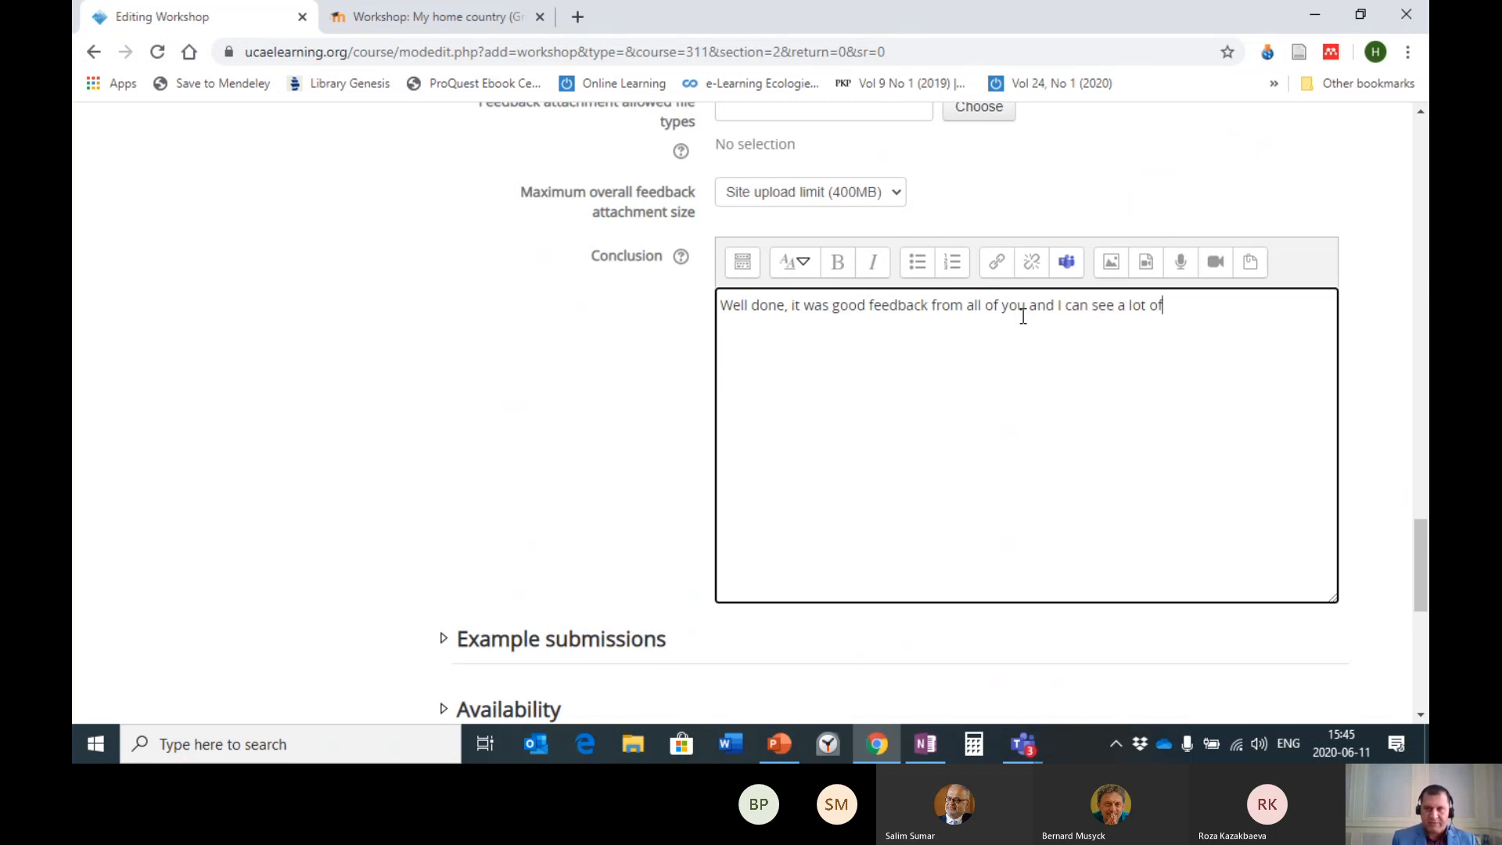
{"action": "type", "text": " intellig"}
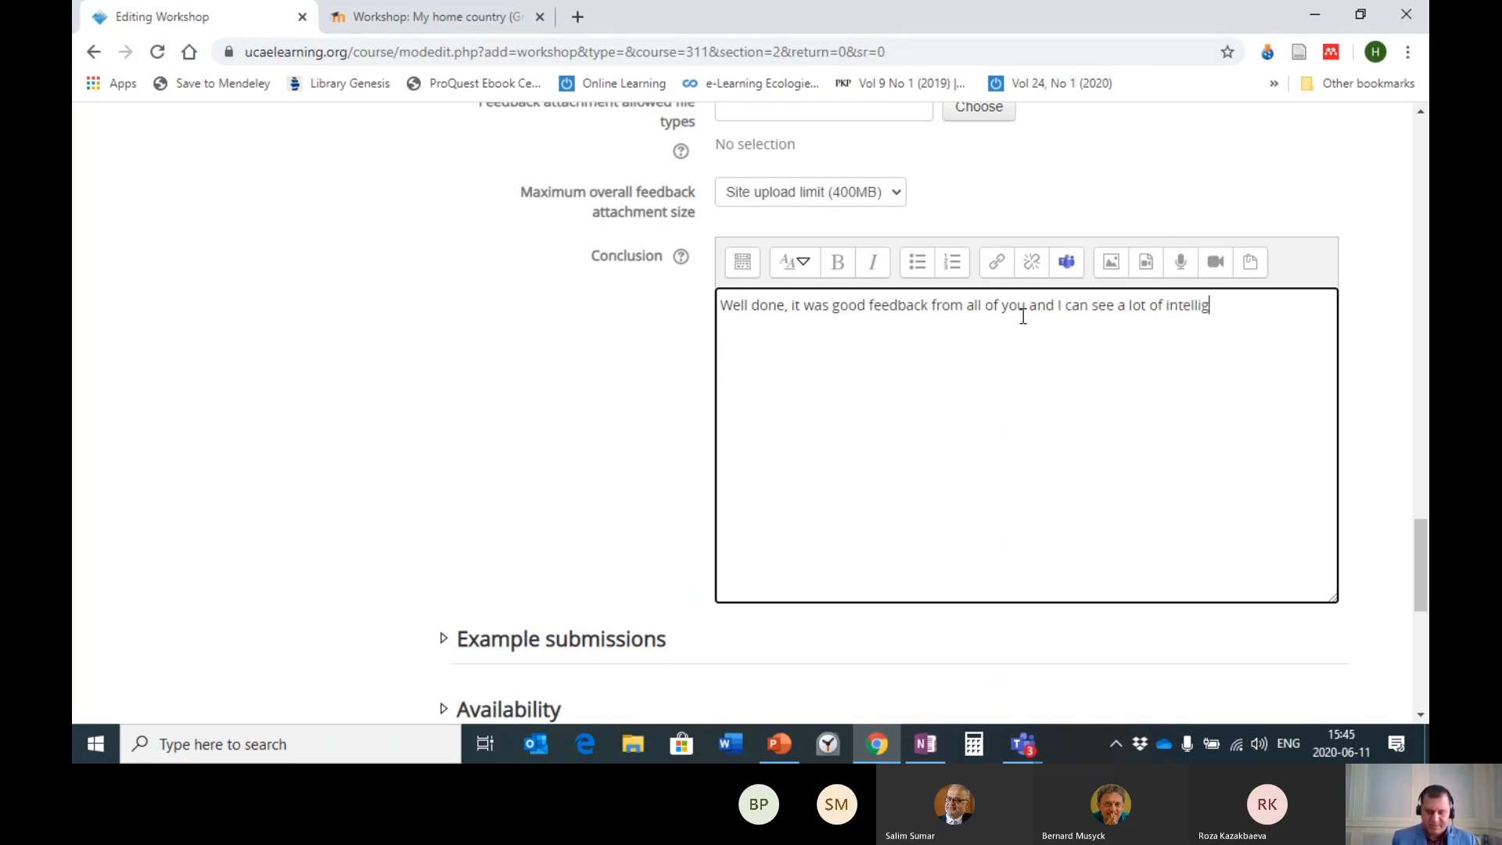
{"action": "type", "text": "ent comments."}
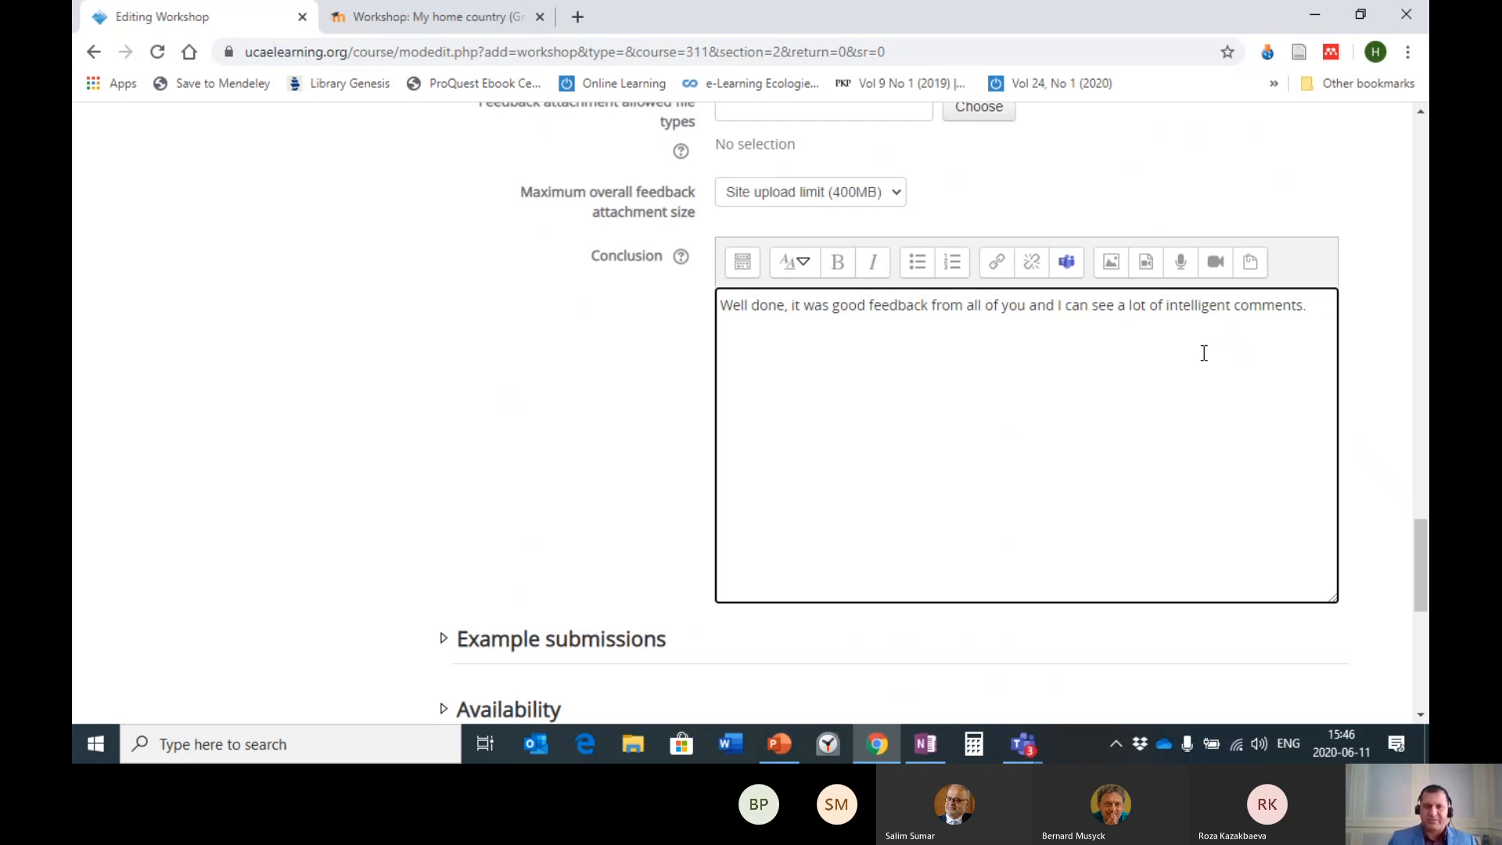
- Provide example submissions for practice in assessing, review the examples assessment modes, and keep assessment of examples voluntary
{"action": "scroll", "coordinate": [1213, 345], "scroll_direction": "down", "scroll_amount": 5}
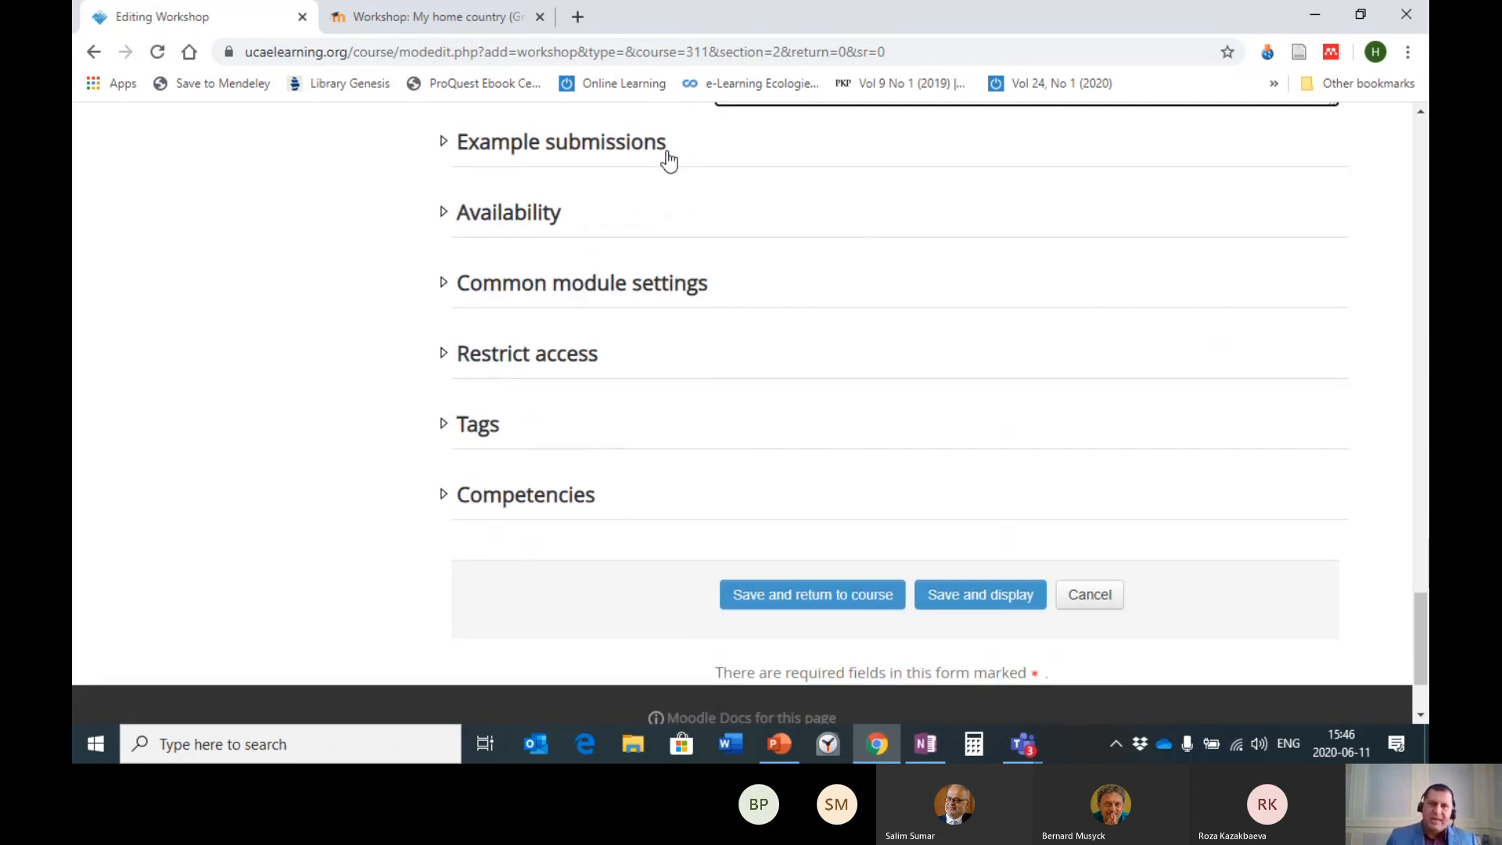
{"action": "left_click", "coordinate": [641, 147]}
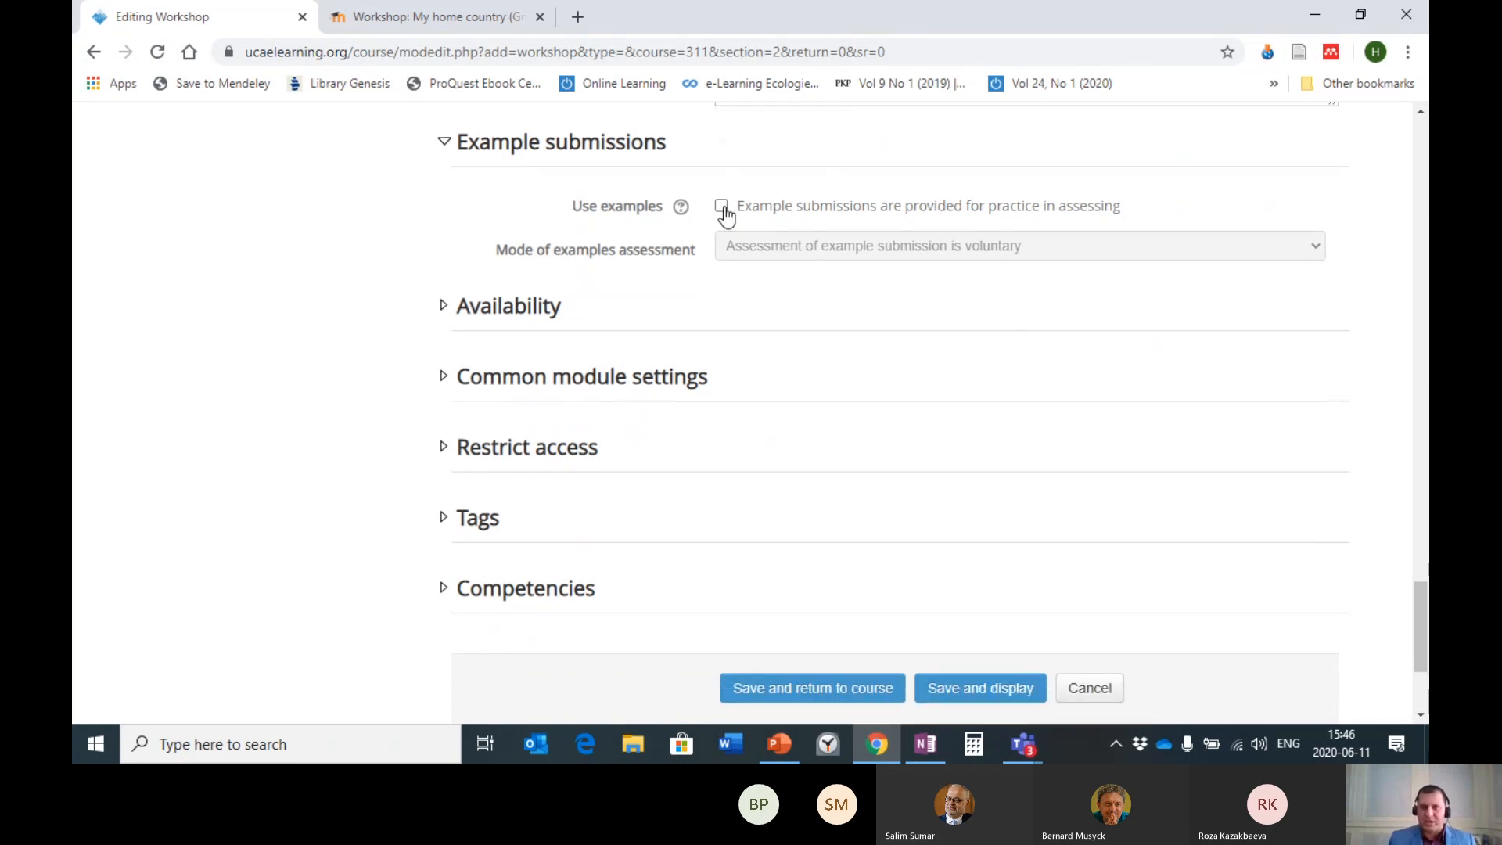
{"action": "left_click", "coordinate": [723, 210]}
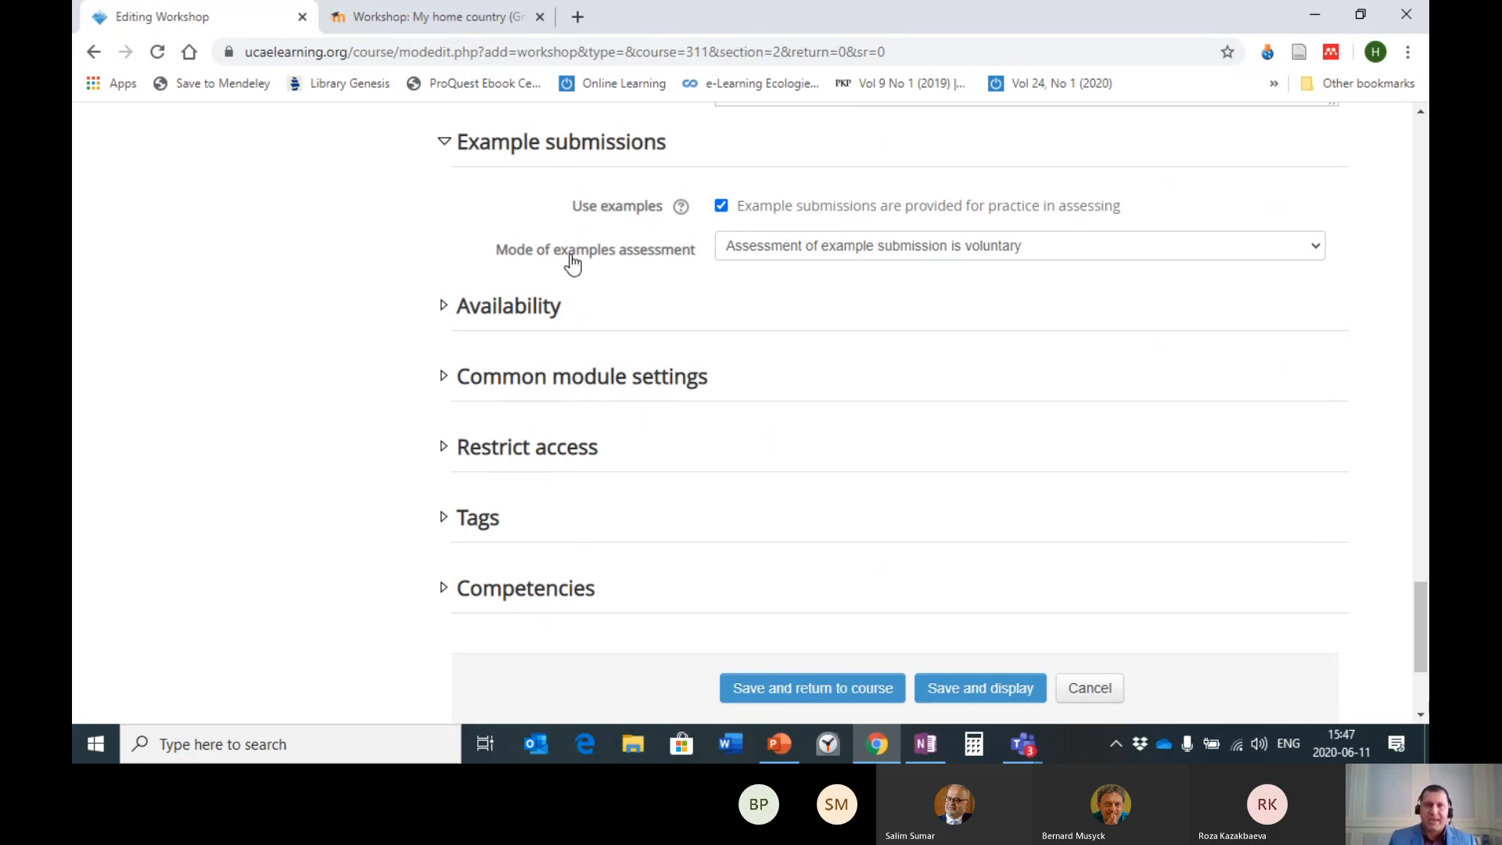
{"action": "left_click", "coordinate": [1314, 257]}
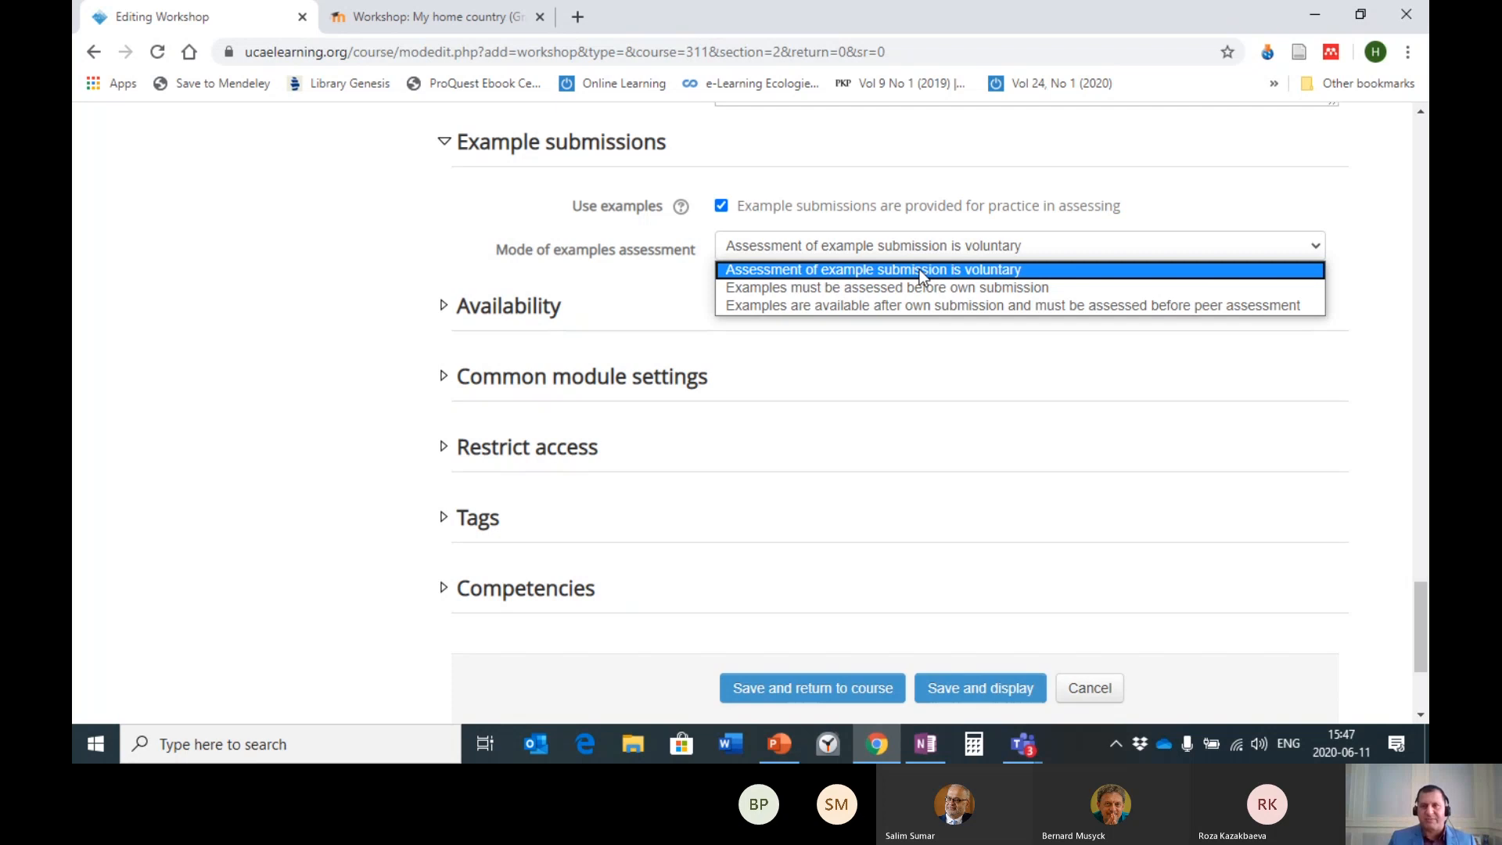
{"action": "left_click", "coordinate": [1391, 263]}
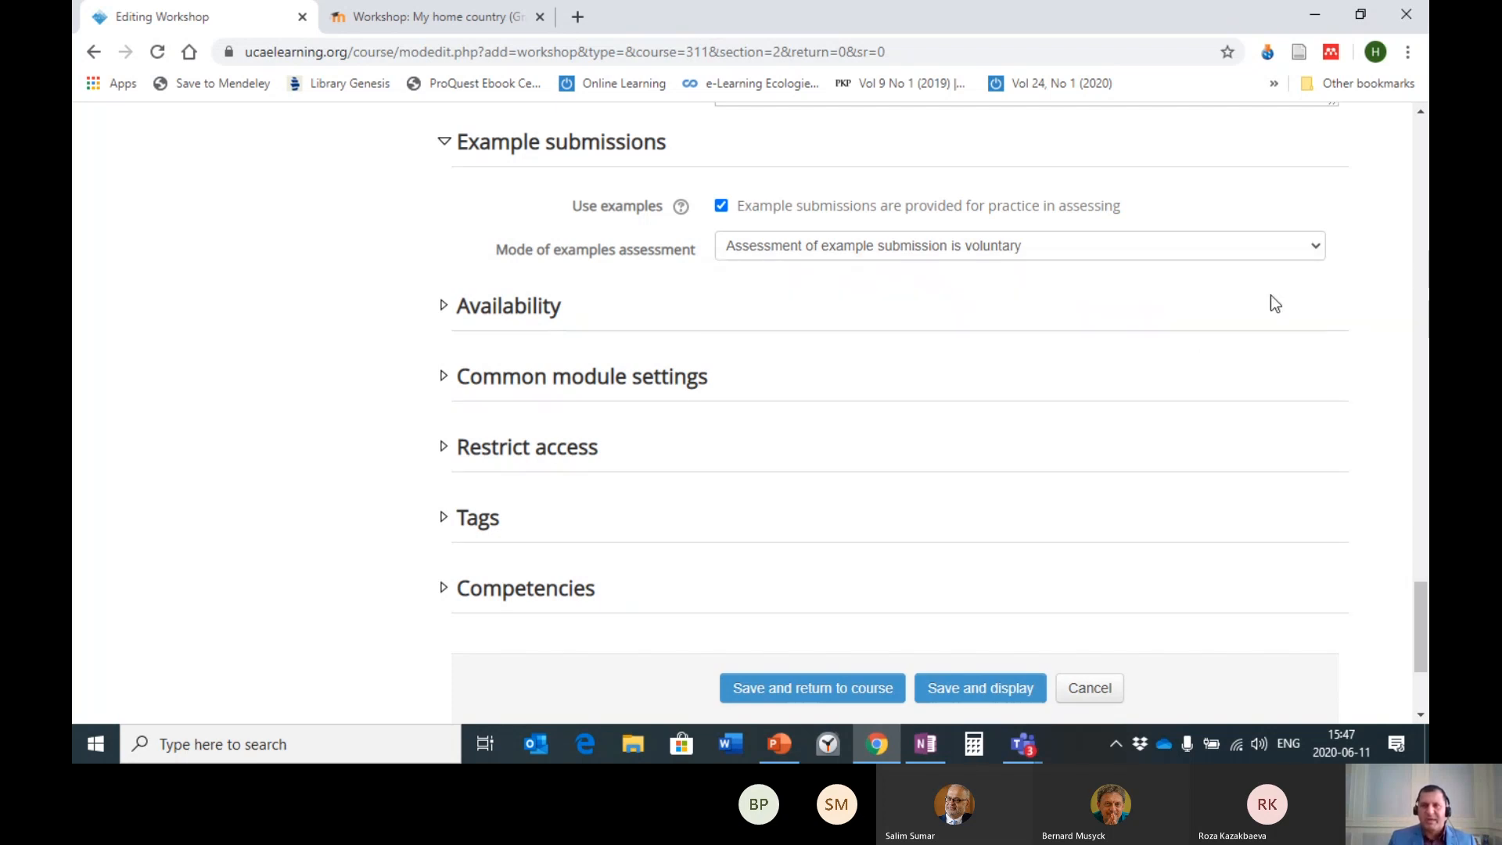
- Try enabling the opening and deadline dates for submissions and assessment in the Availability settings, and turn all four off again
{"action": "left_click", "coordinate": [519, 319]}
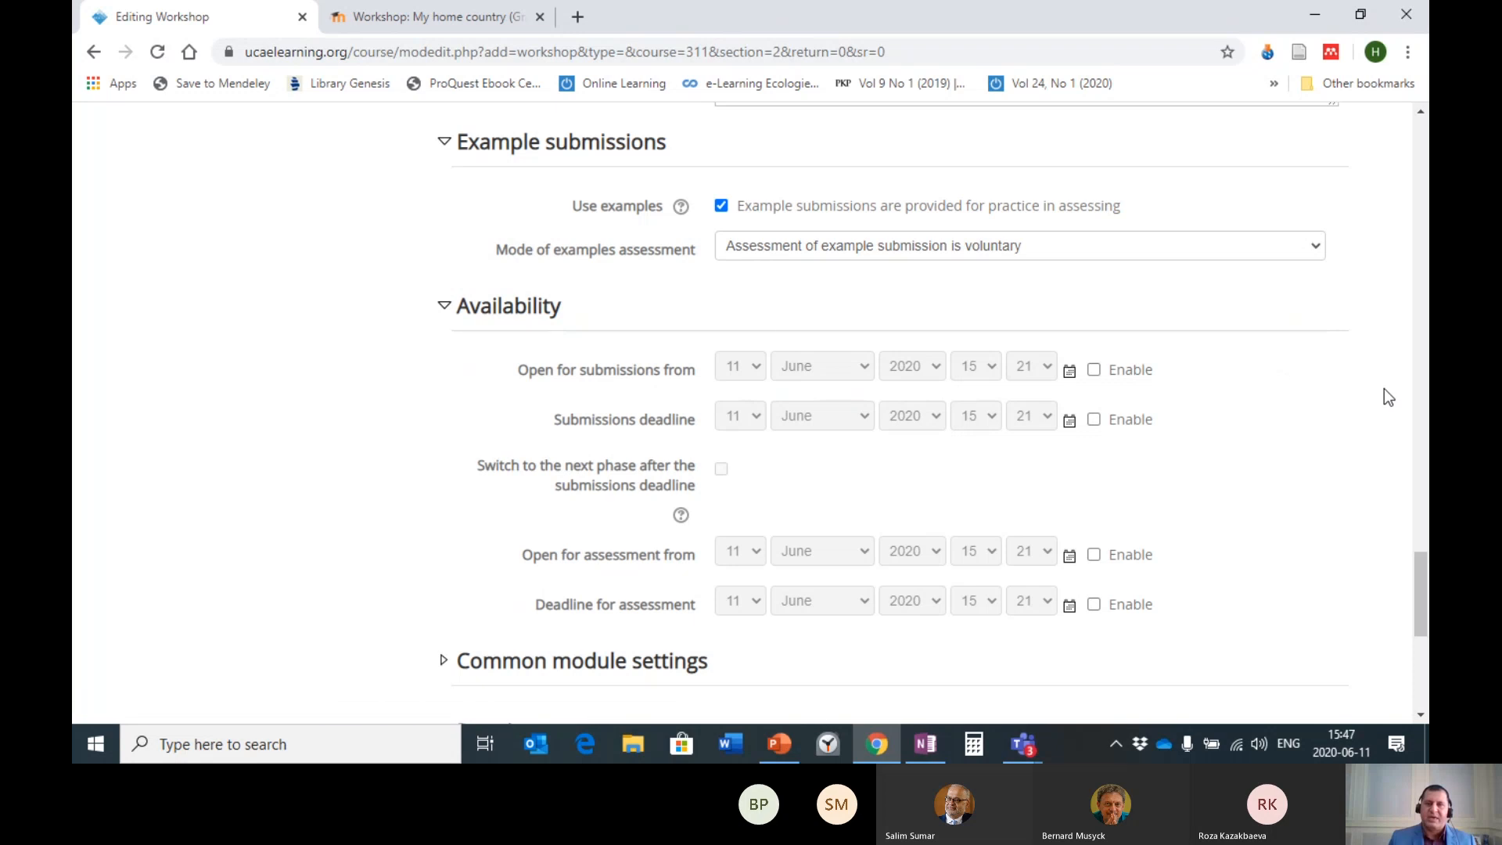
{"action": "scroll", "coordinate": [1391, 382], "scroll_direction": "down", "scroll_amount": 4}
{"action": "scroll", "coordinate": [1390, 384], "scroll_direction": "up", "scroll_amount": 1}
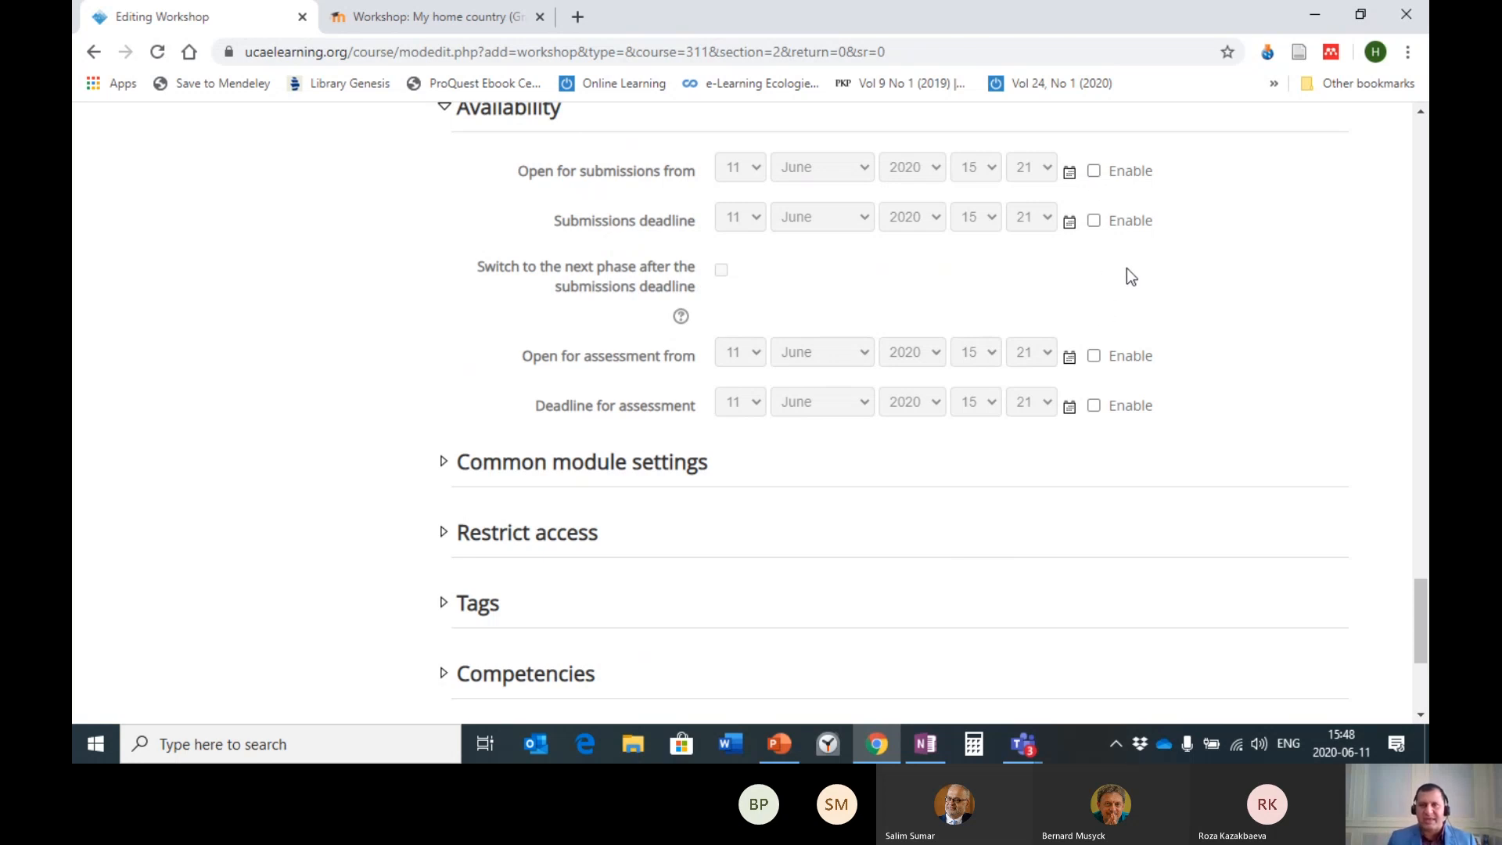
{"action": "left_click", "coordinate": [1093, 172]}
{"action": "left_click", "coordinate": [1094, 222]}
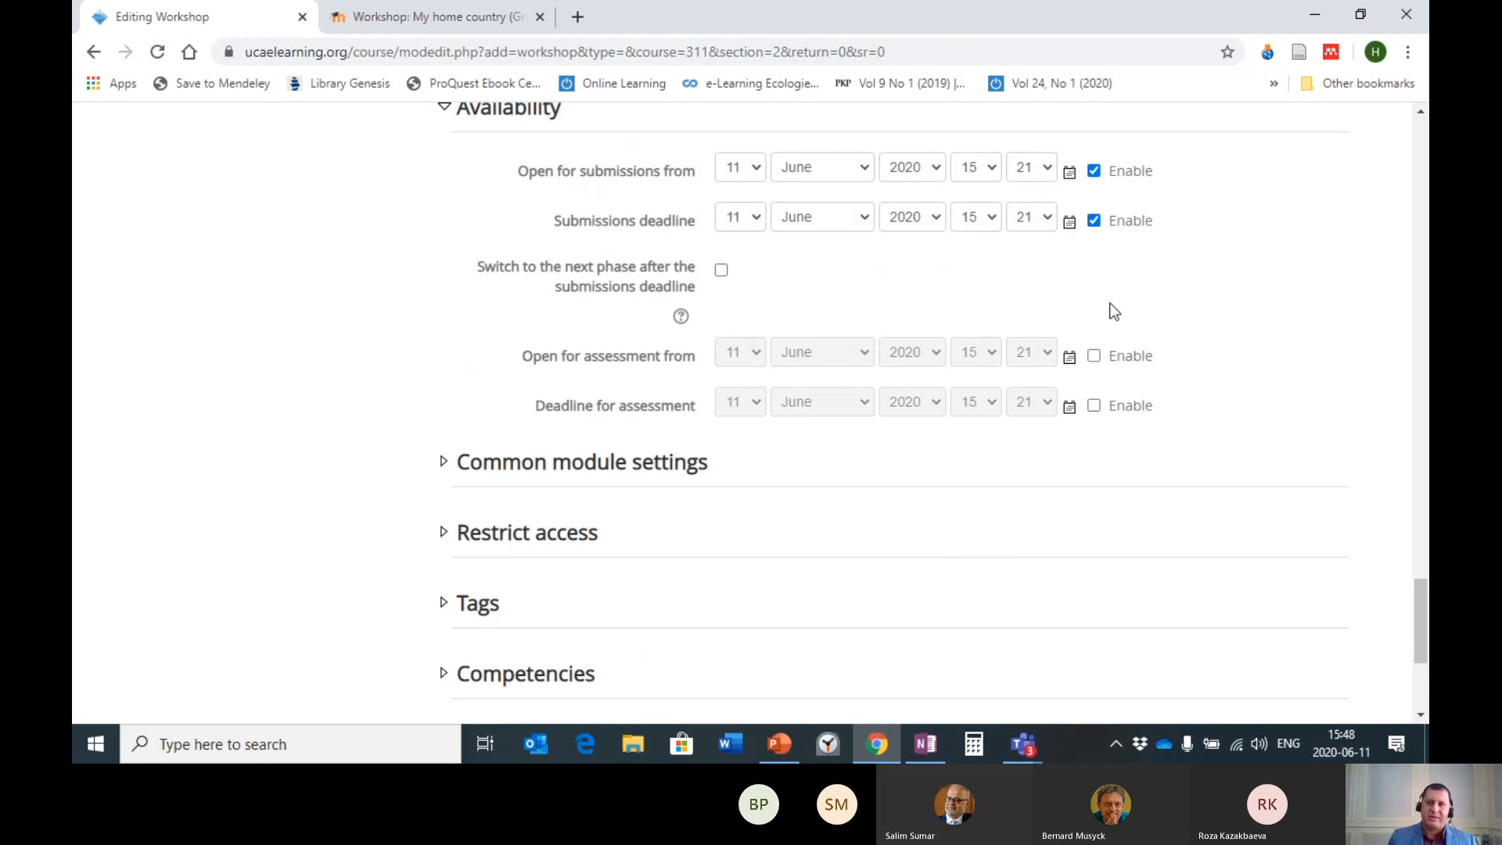
{"action": "left_click", "coordinate": [1094, 357]}
{"action": "left_click", "coordinate": [1094, 406]}
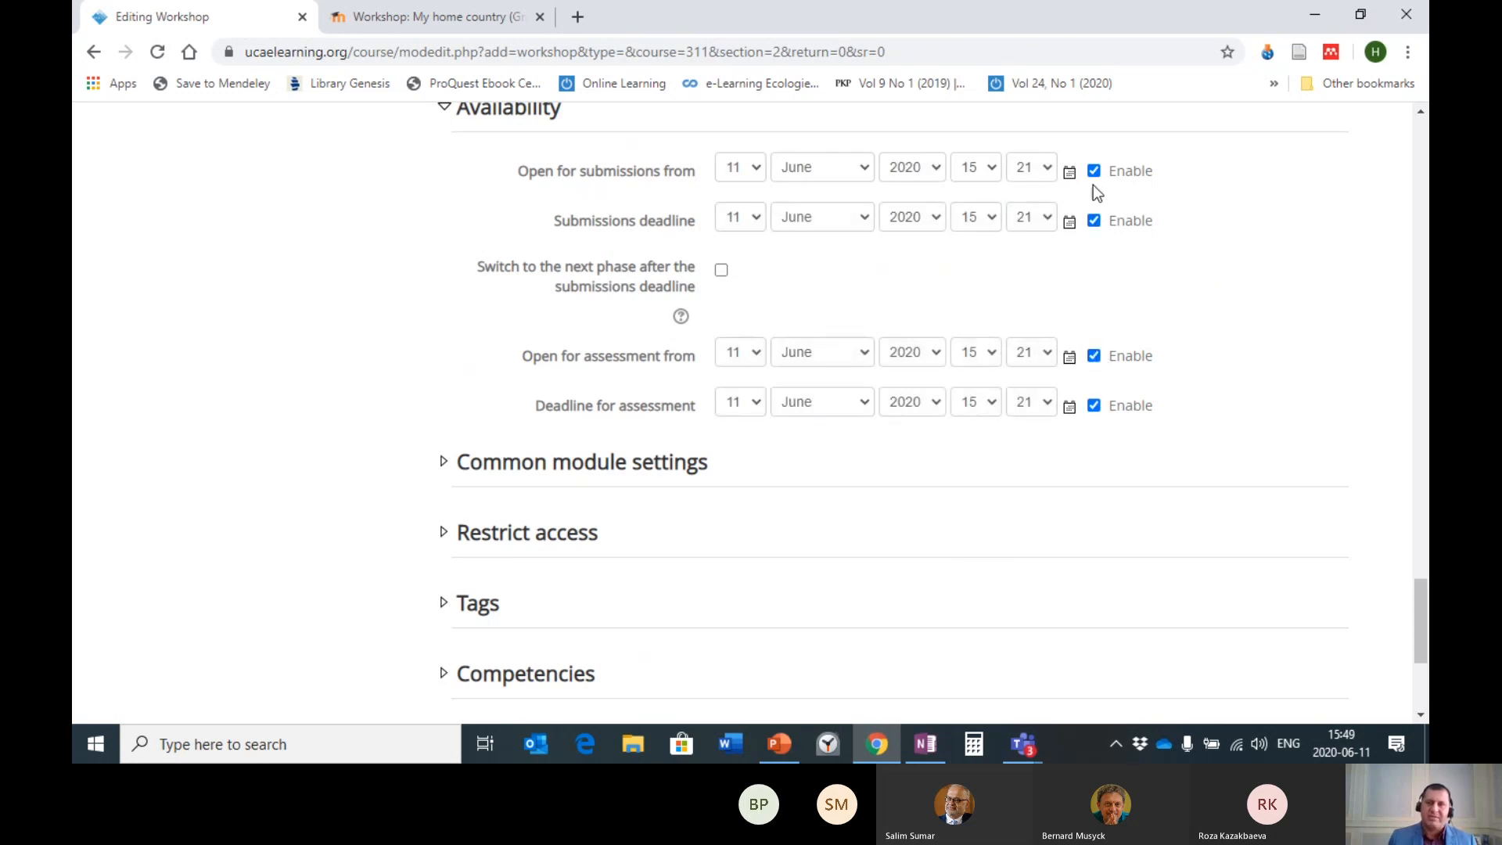
{"action": "left_click", "coordinate": [1094, 171]}
{"action": "left_click", "coordinate": [1094, 220]}
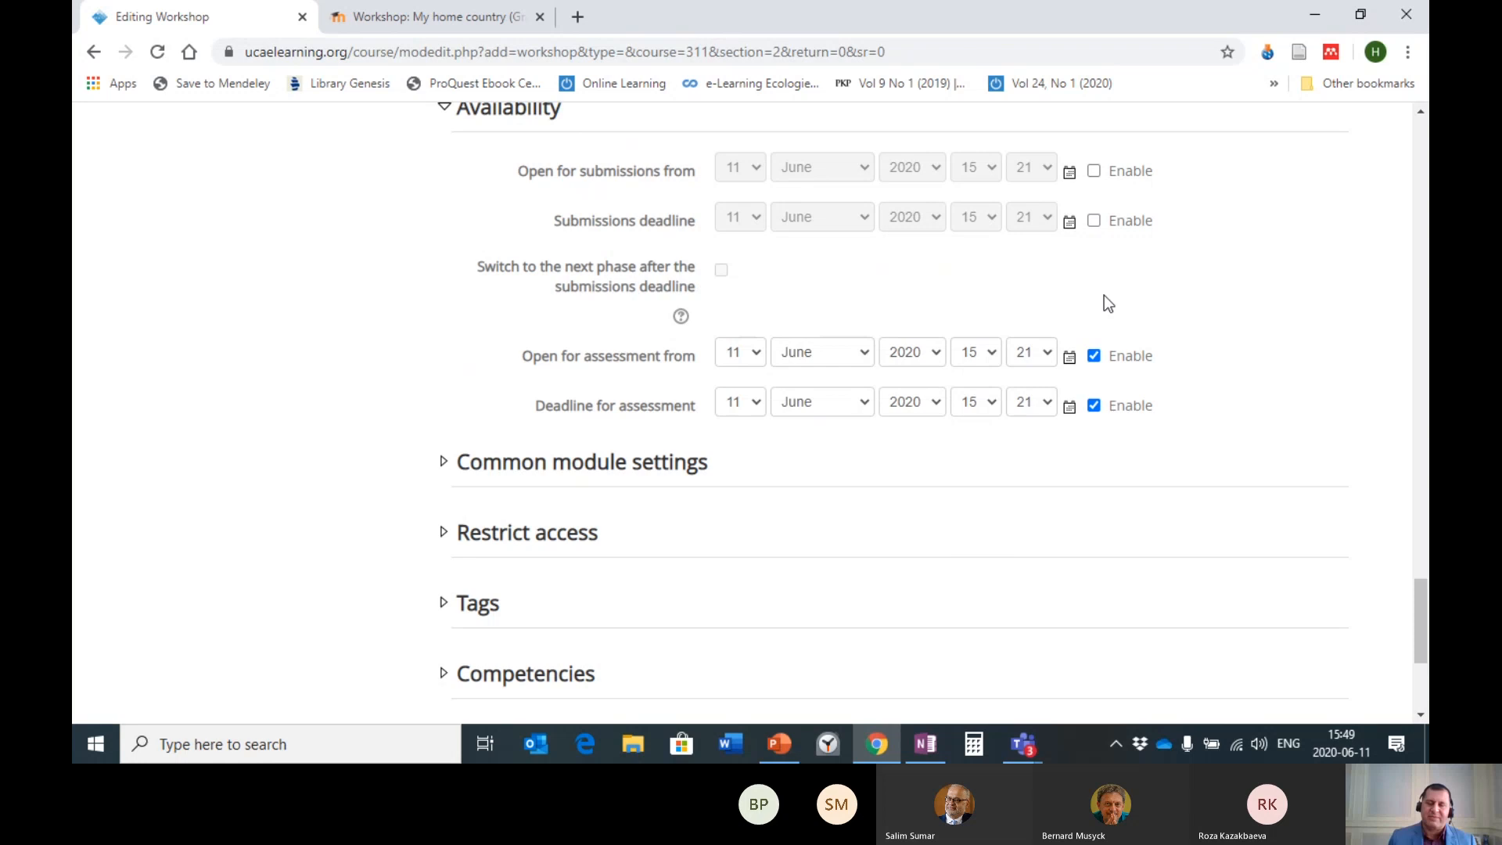
{"action": "left_click", "coordinate": [1093, 356]}
{"action": "left_click", "coordinate": [1093, 406]}
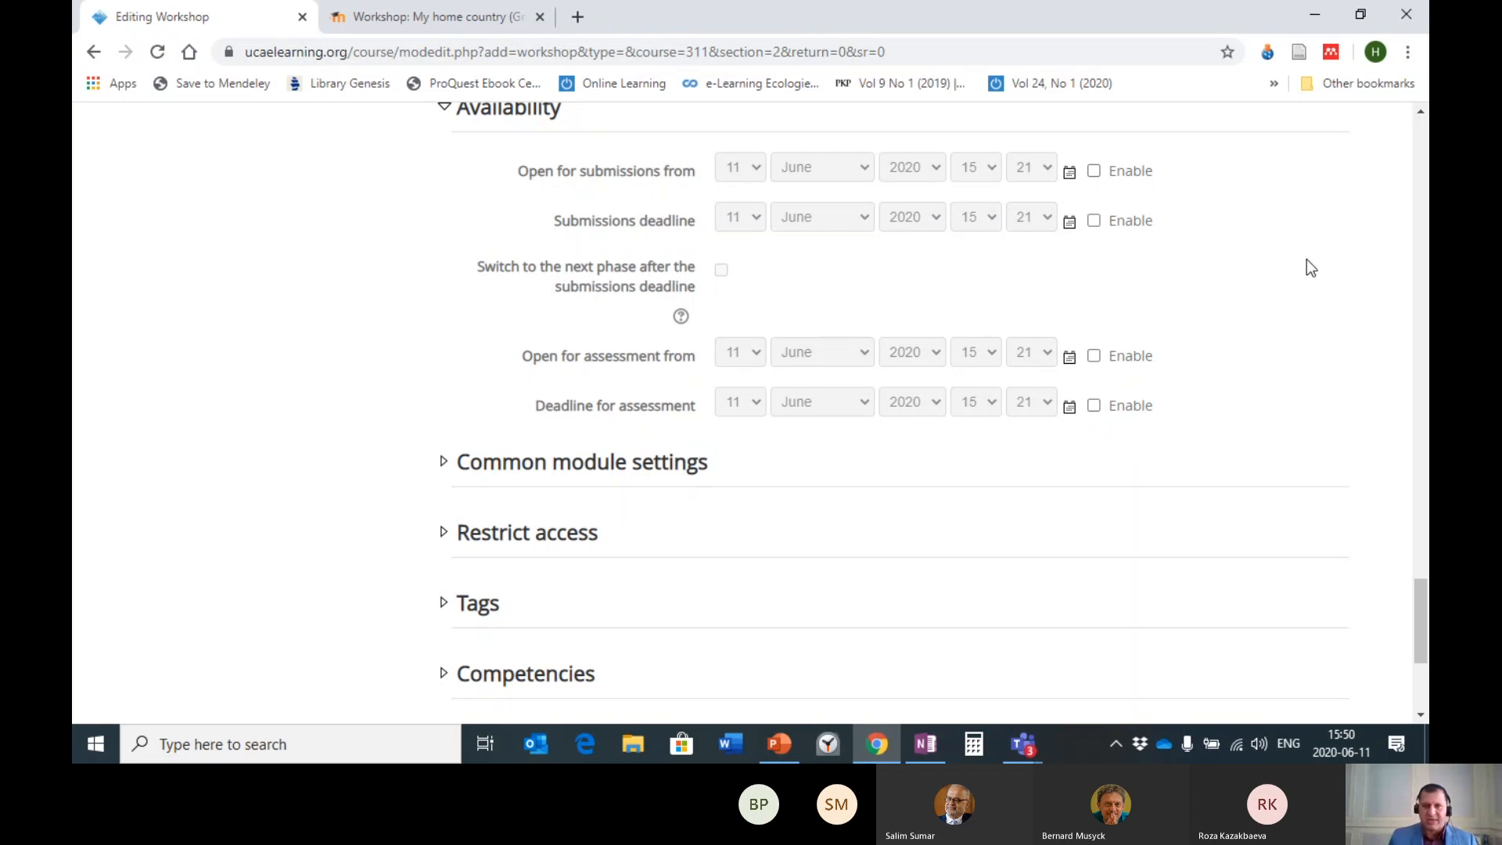
- Save the new workshop, return to the course page, and look over its entry in Topic 2
{"action": "scroll", "coordinate": [1308, 264], "scroll_direction": "down", "scroll_amount": 2}
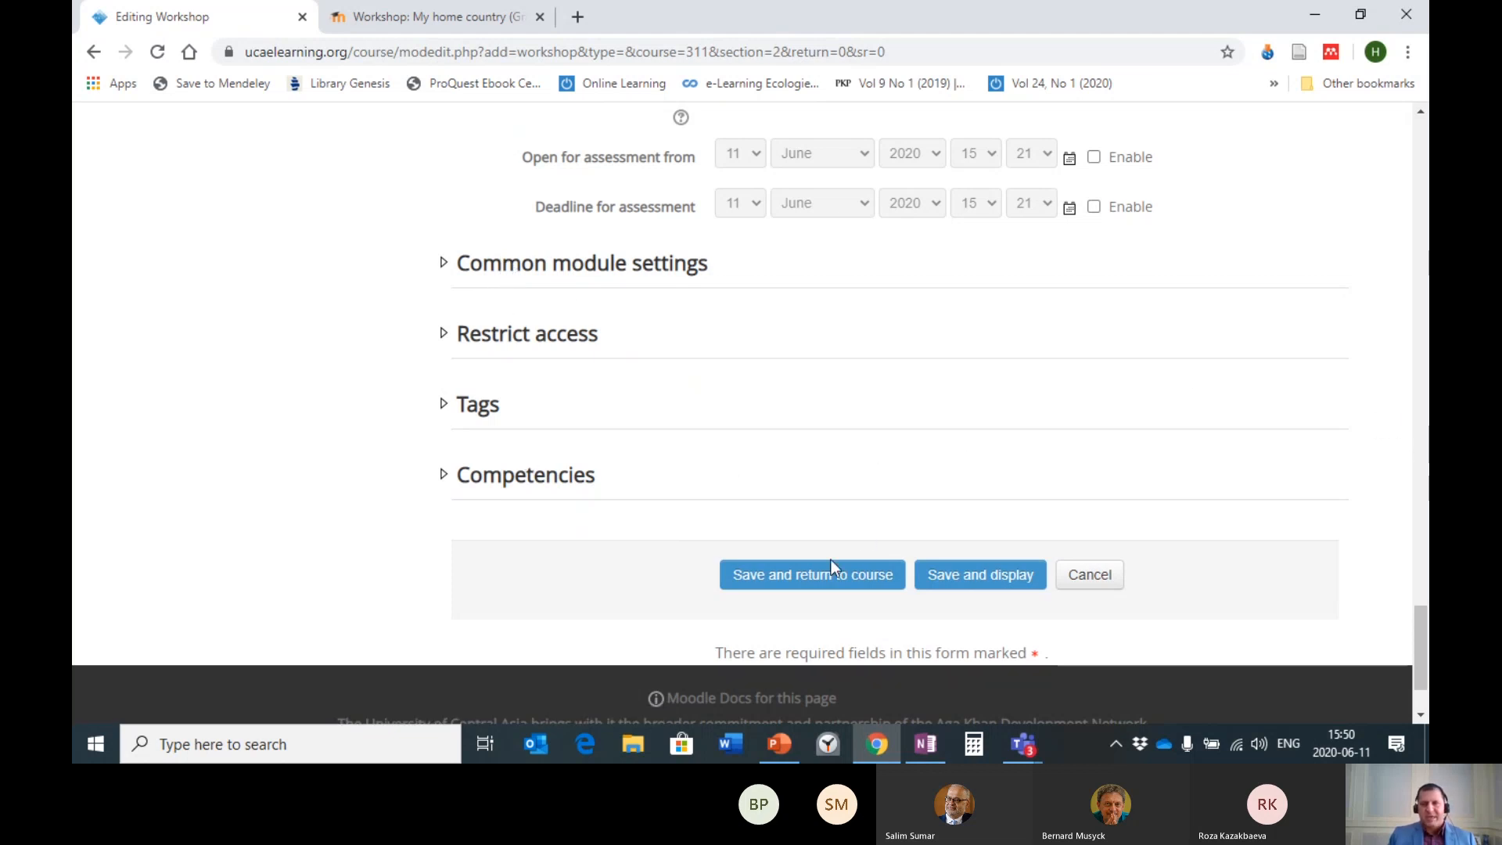
{"action": "left_click", "coordinate": [782, 579]}
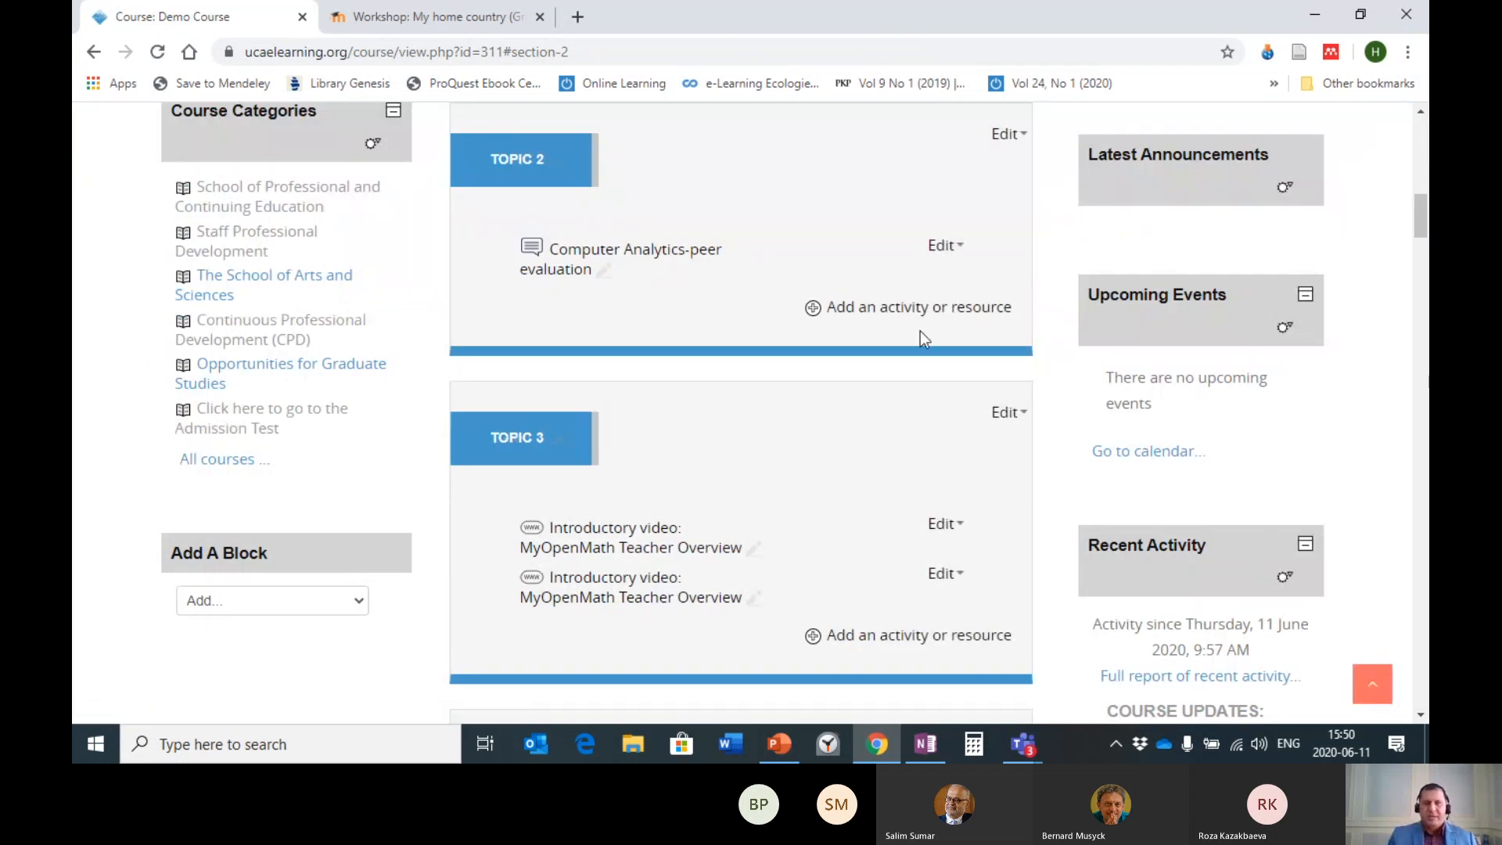
{"action": "scroll", "coordinate": [900, 352], "scroll_direction": "down", "scroll_amount": 3}
{"action": "scroll", "coordinate": [882, 379], "scroll_direction": "up", "scroll_amount": 3}
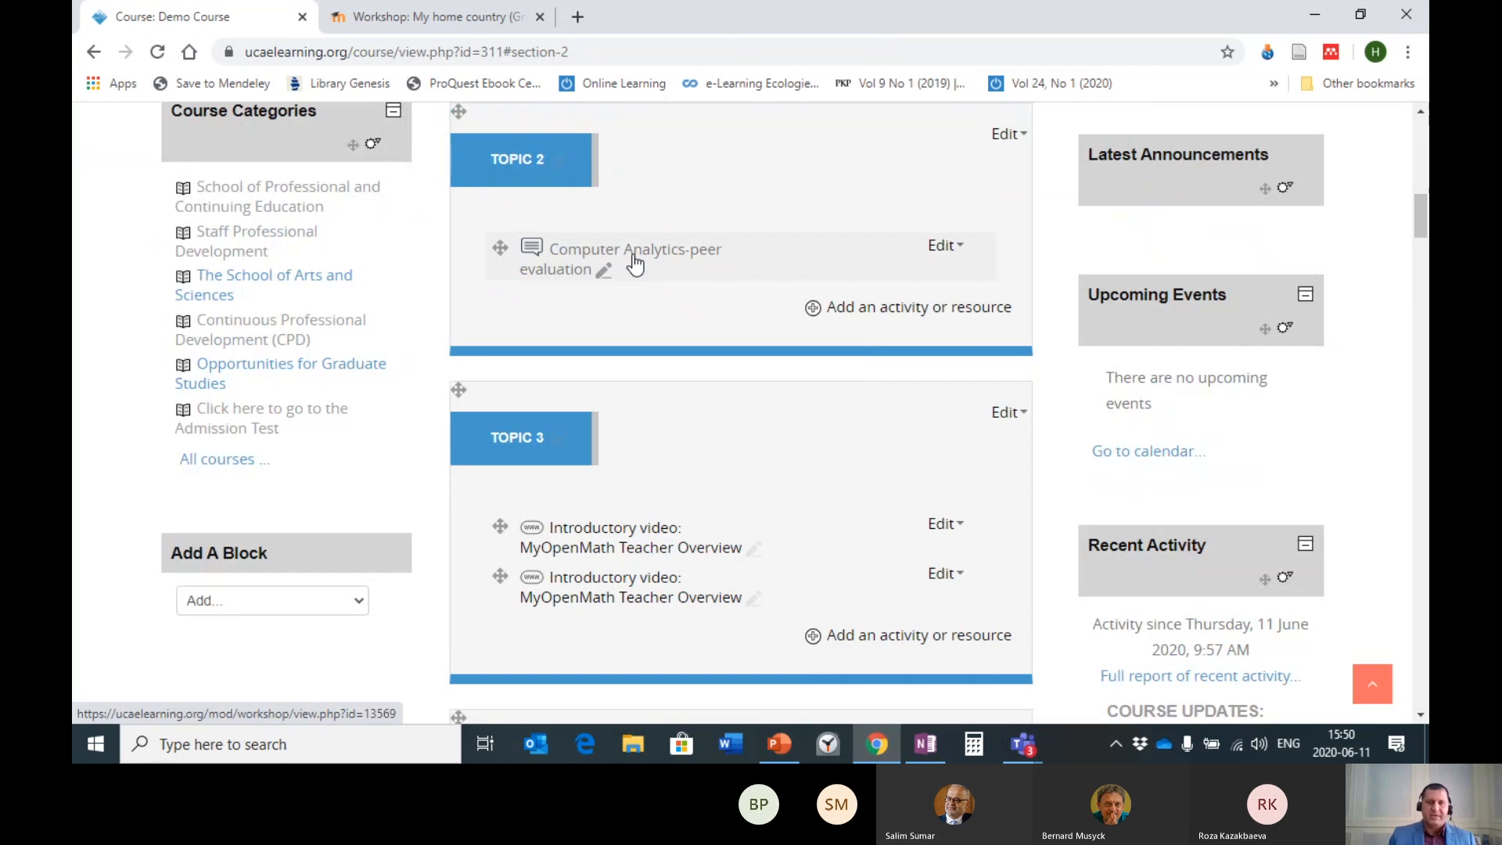
- Switch to the PowerPoint slide show and go back to slide 8, "Setting the Workshop: Four Phases"
{"action": "left_click", "coordinate": [779, 743]}
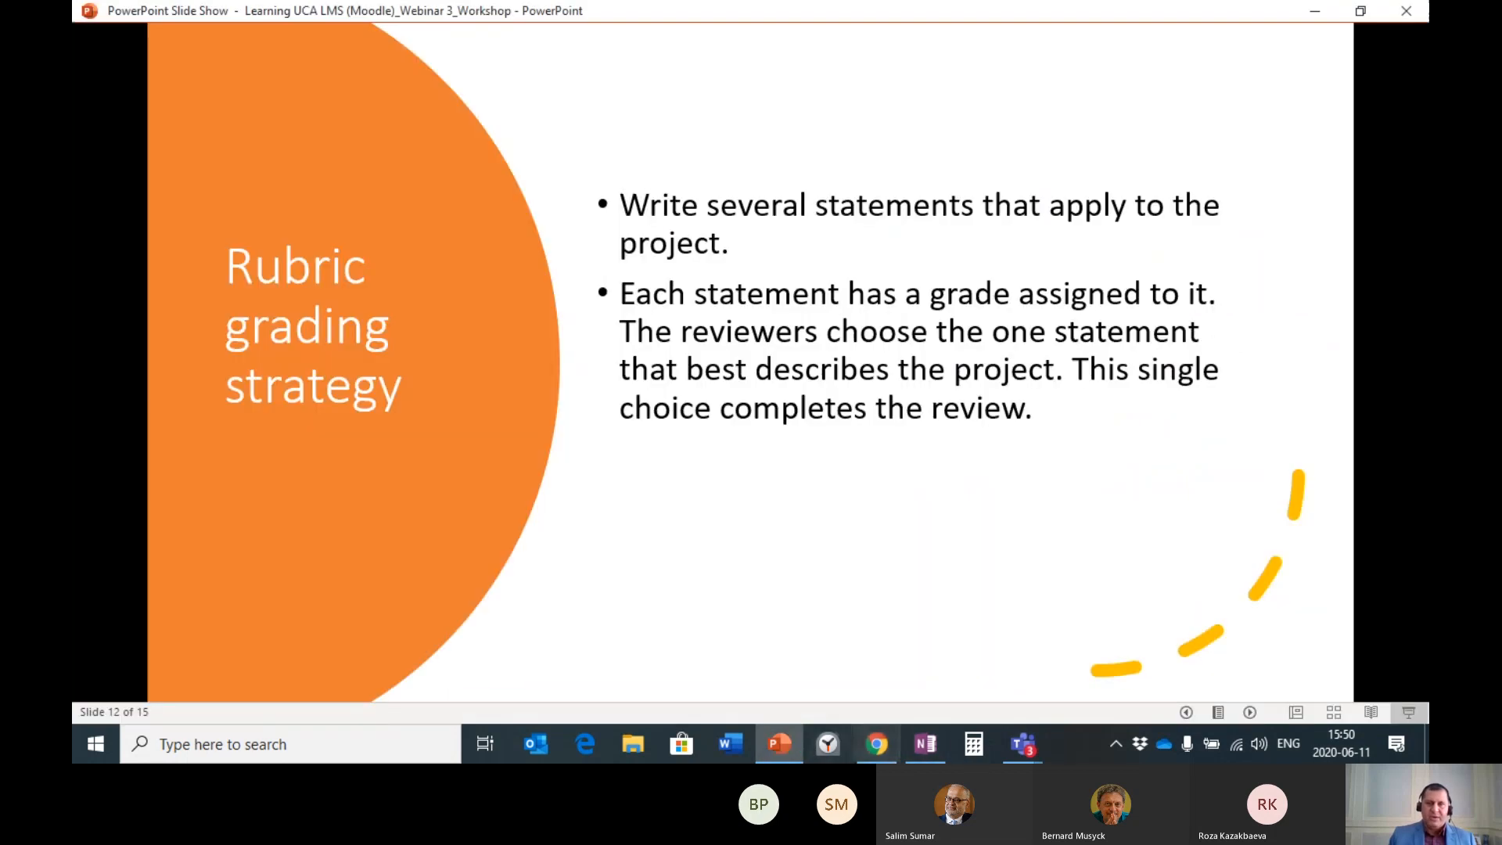
{"action": "key", "text": "Left"}
{"action": "key", "text": "Left"}
{"action": "key", "text": "Left"}
{"action": "key", "text": "Left"}
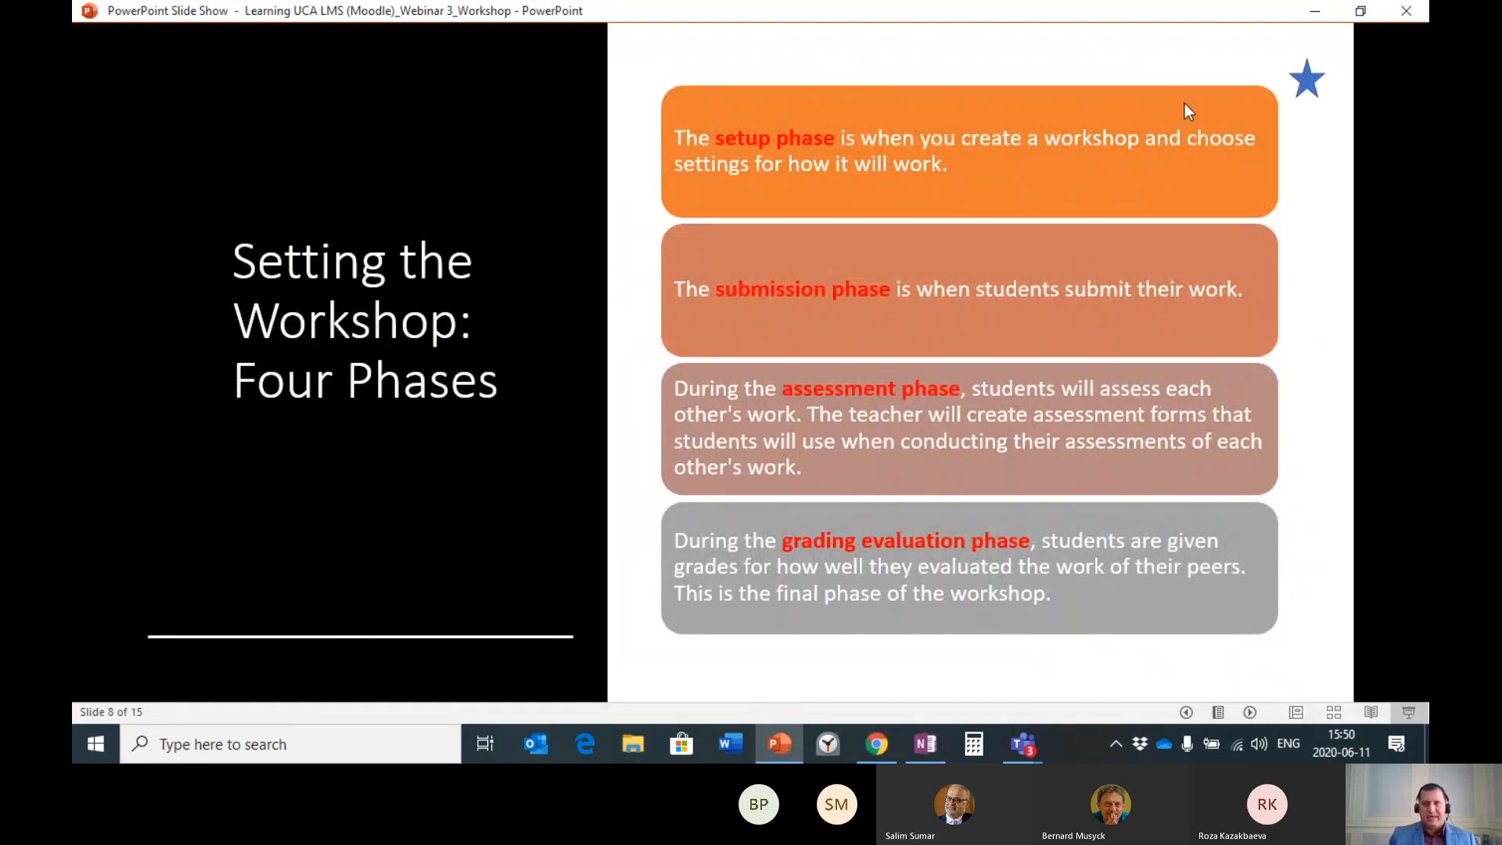
- Switch back to Chrome, look through the course topics, and open the Computer Analytics-peer evaluation workshop in Topic 2
{"action": "left_click", "coordinate": [876, 746]}
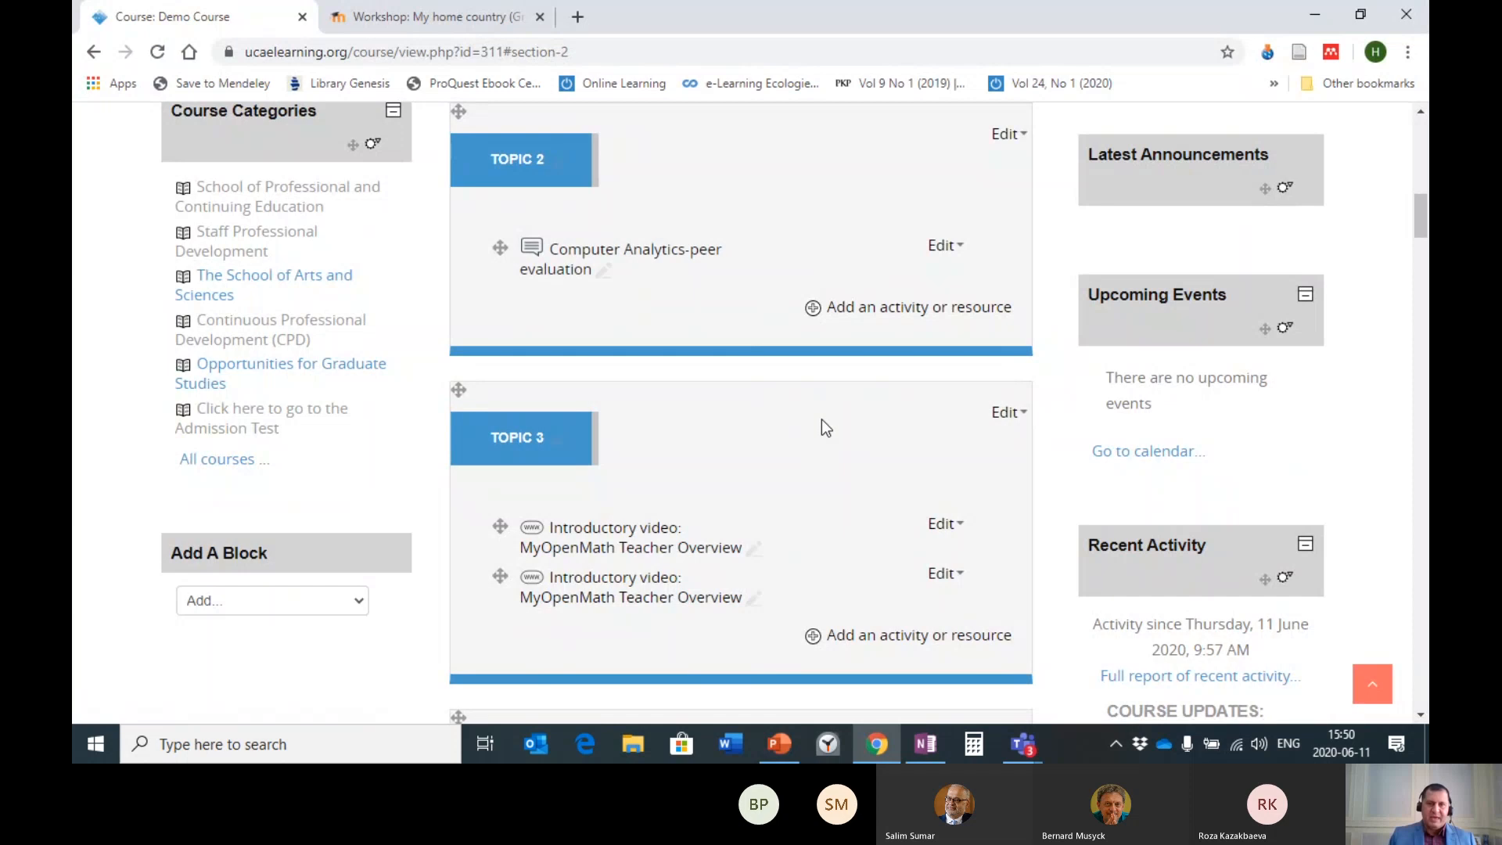
{"action": "scroll", "coordinate": [787, 420], "scroll_direction": "down", "scroll_amount": 3}
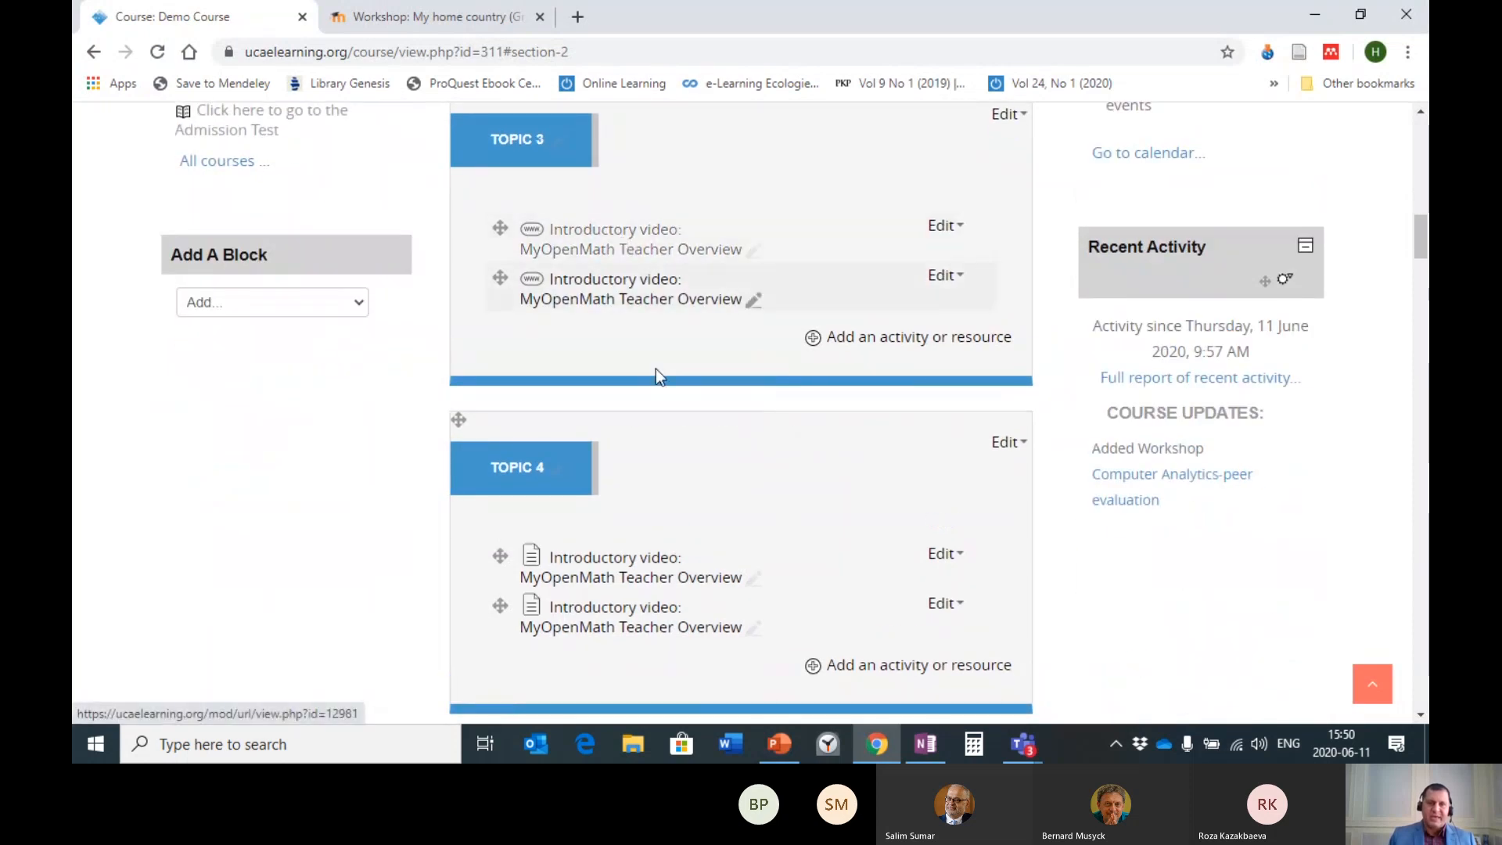
{"action": "scroll", "coordinate": [626, 420], "scroll_direction": "down", "scroll_amount": 7}
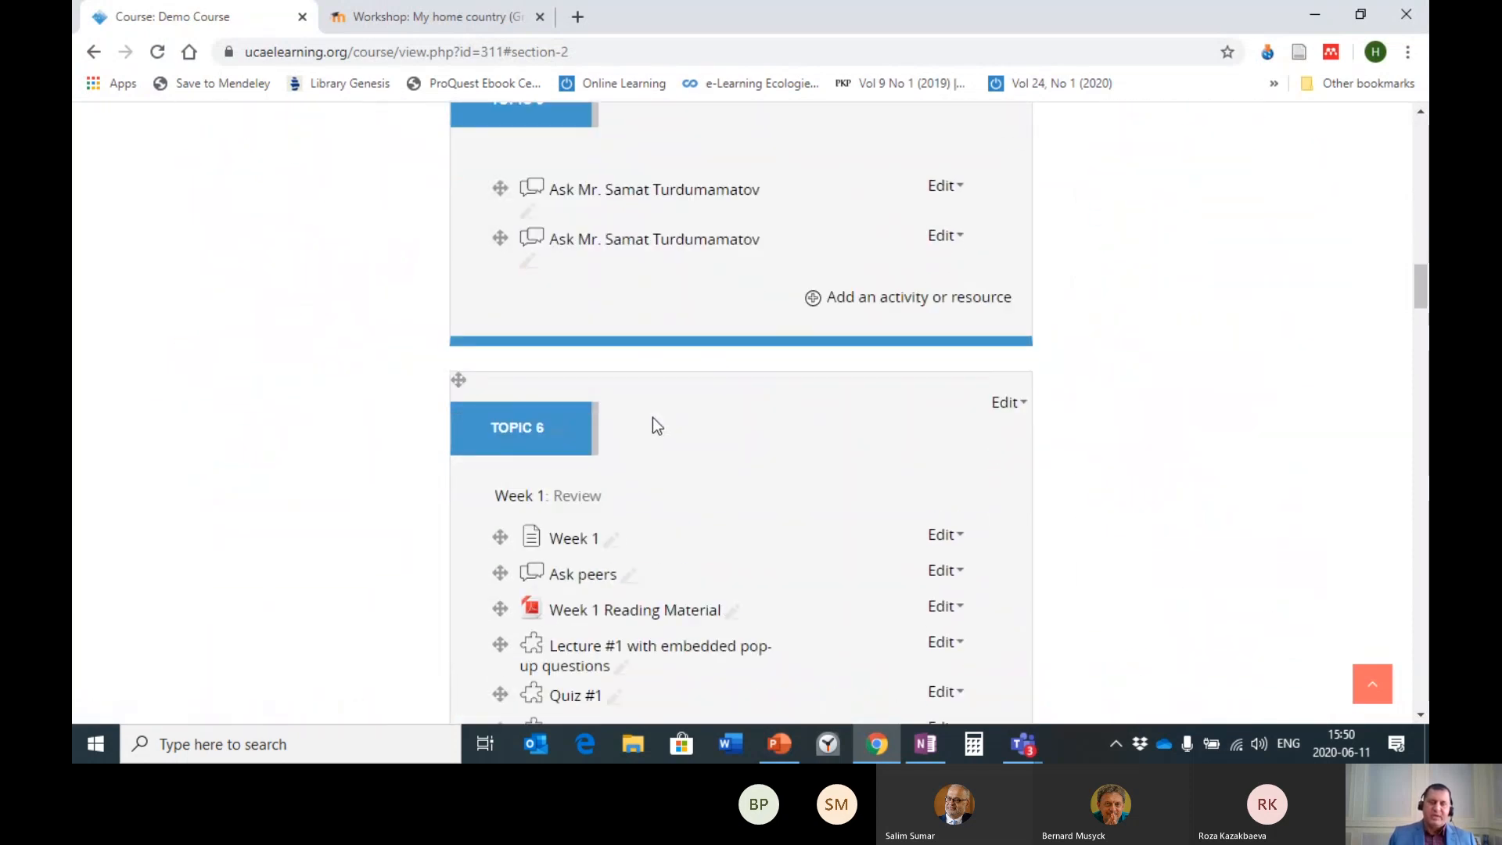
{"action": "scroll", "coordinate": [689, 444], "scroll_direction": "down", "scroll_amount": 3}
{"action": "scroll", "coordinate": [739, 467], "scroll_direction": "up", "scroll_amount": 10}
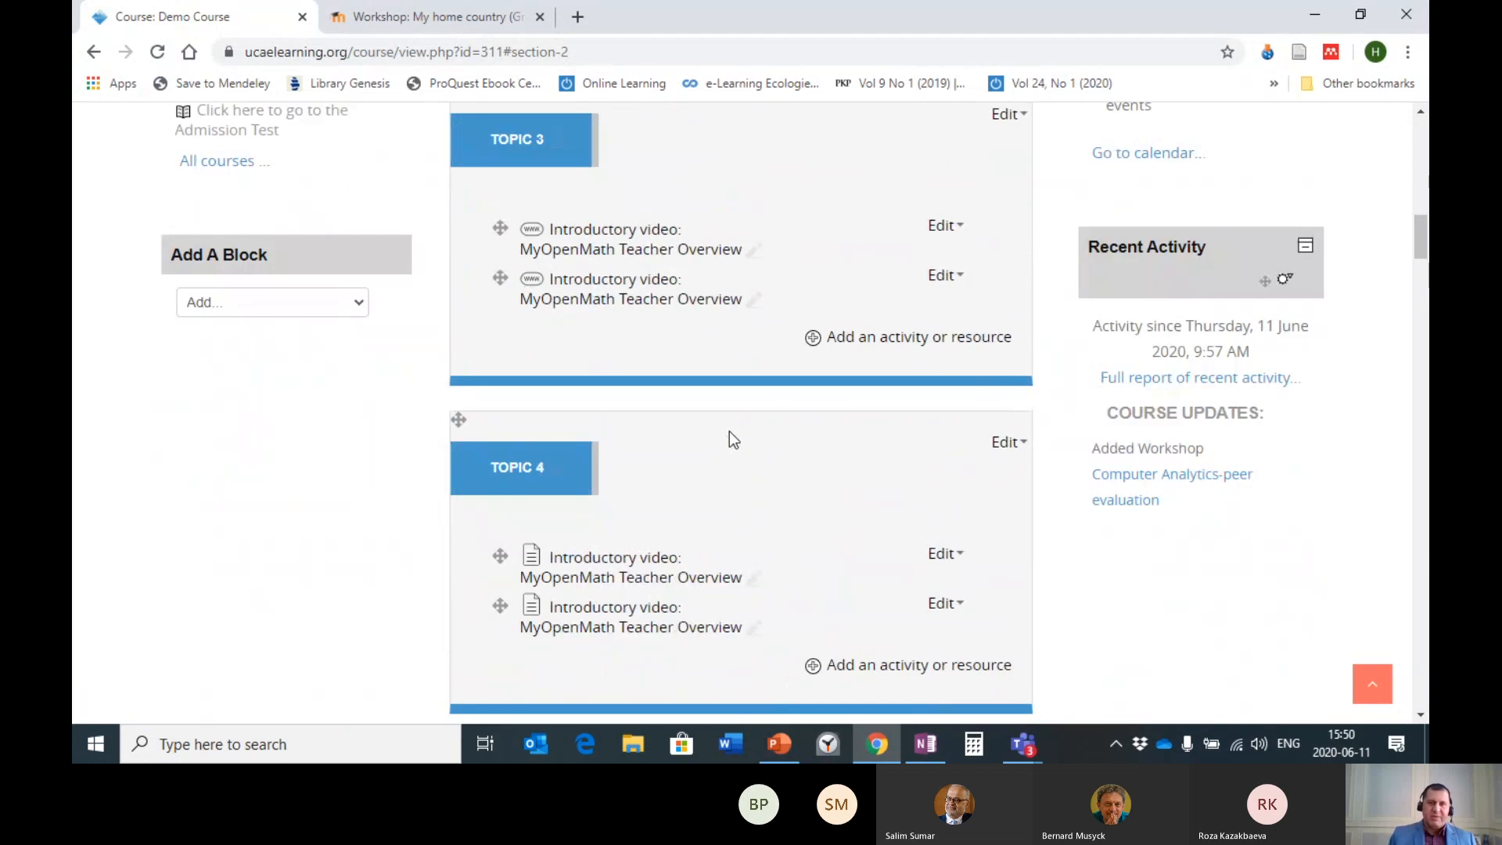
{"action": "scroll", "coordinate": [730, 438], "scroll_direction": "up", "scroll_amount": 3}
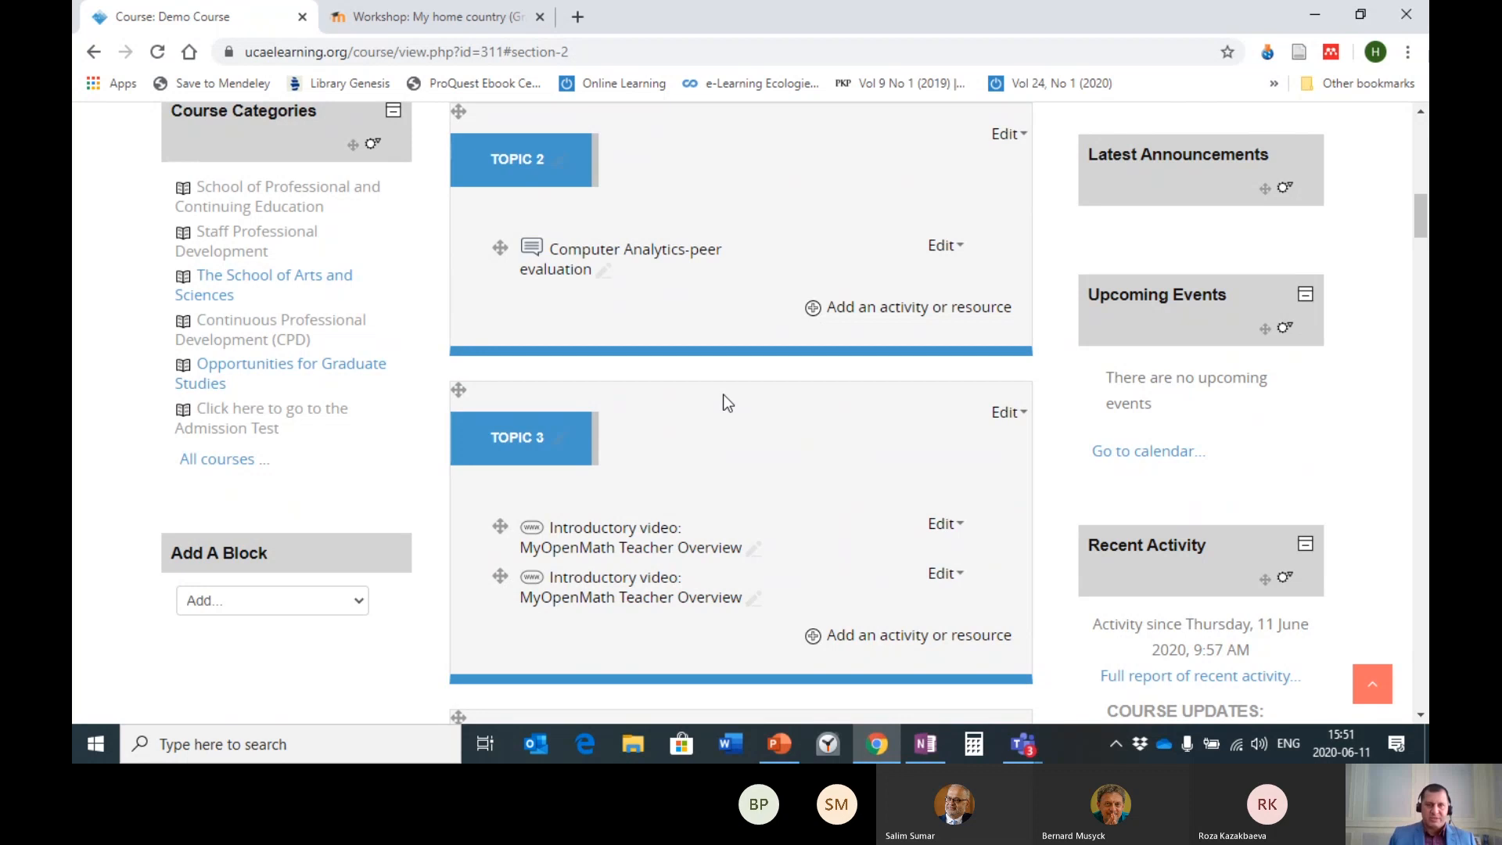
{"action": "left_click", "coordinate": [599, 260]}
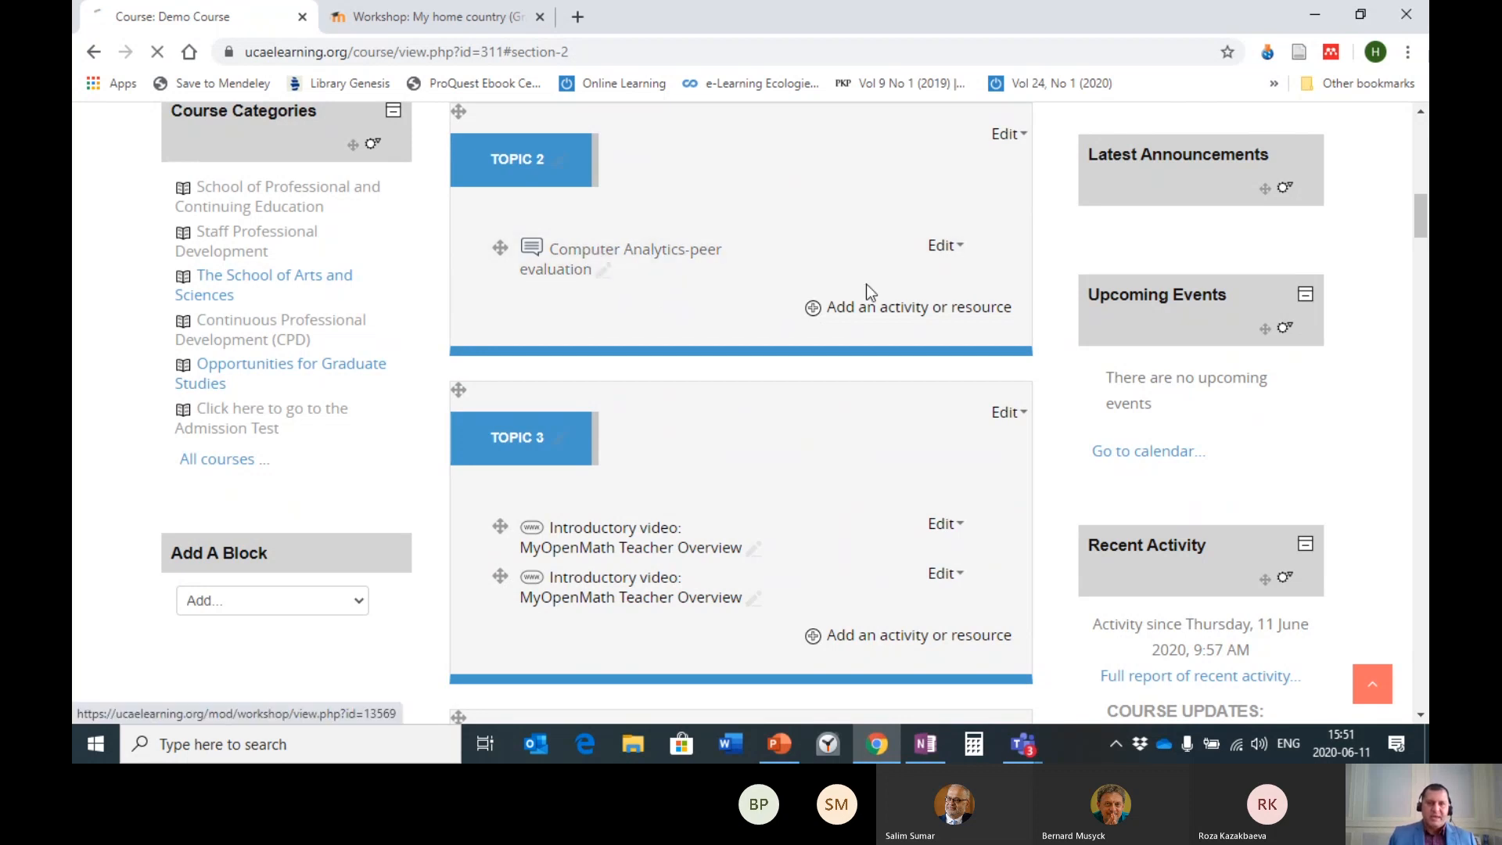
- Compare the four-phases slide in PowerPoint with the workshop's phase overview in Chrome, and open the Setup phase's submission instructions for editing
{"action": "left_click", "coordinate": [779, 745]}
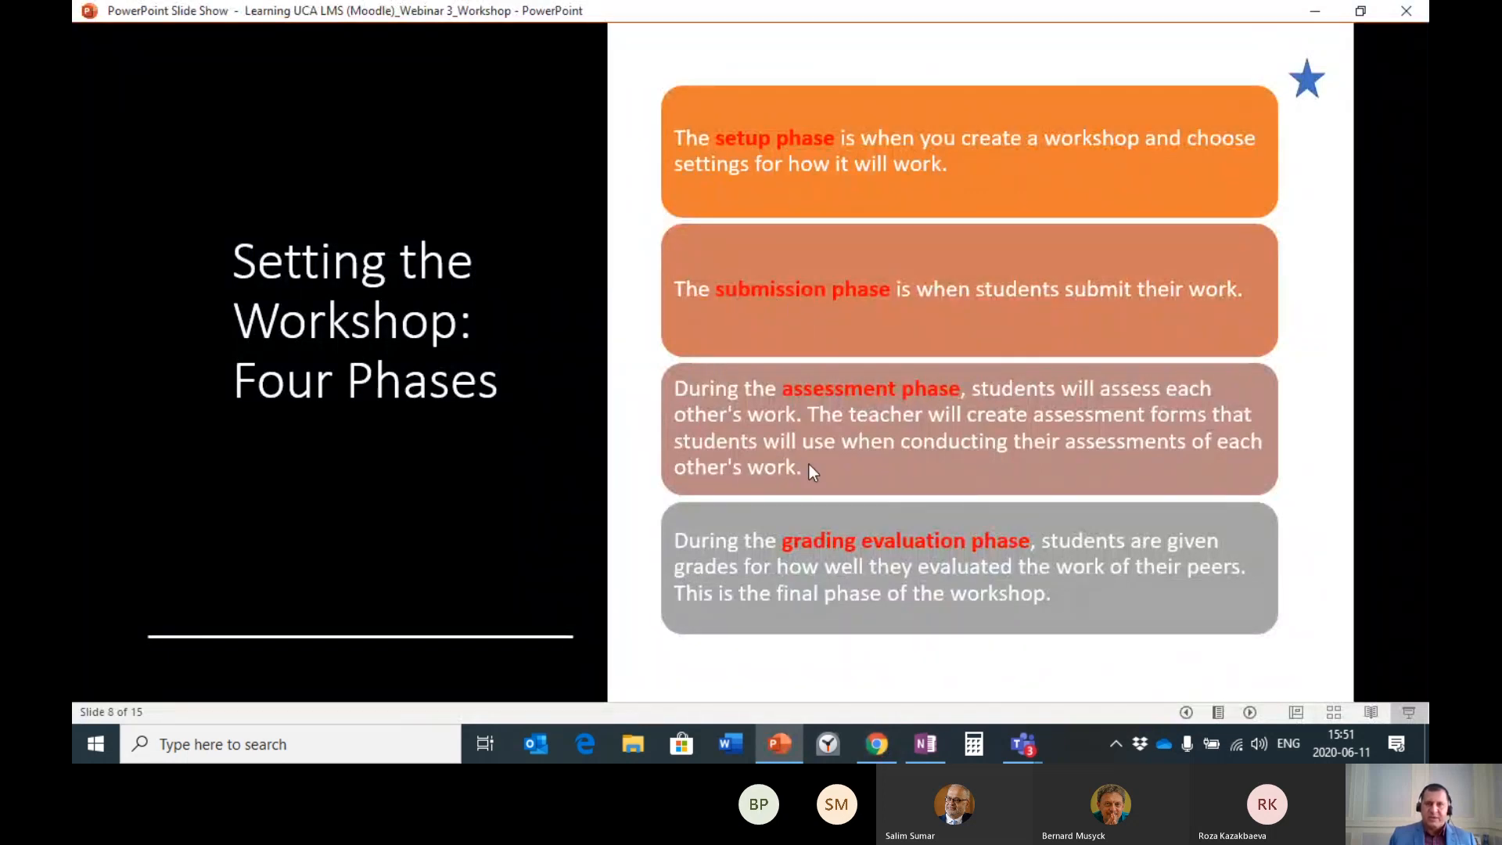
{"action": "left_click", "coordinate": [877, 744]}
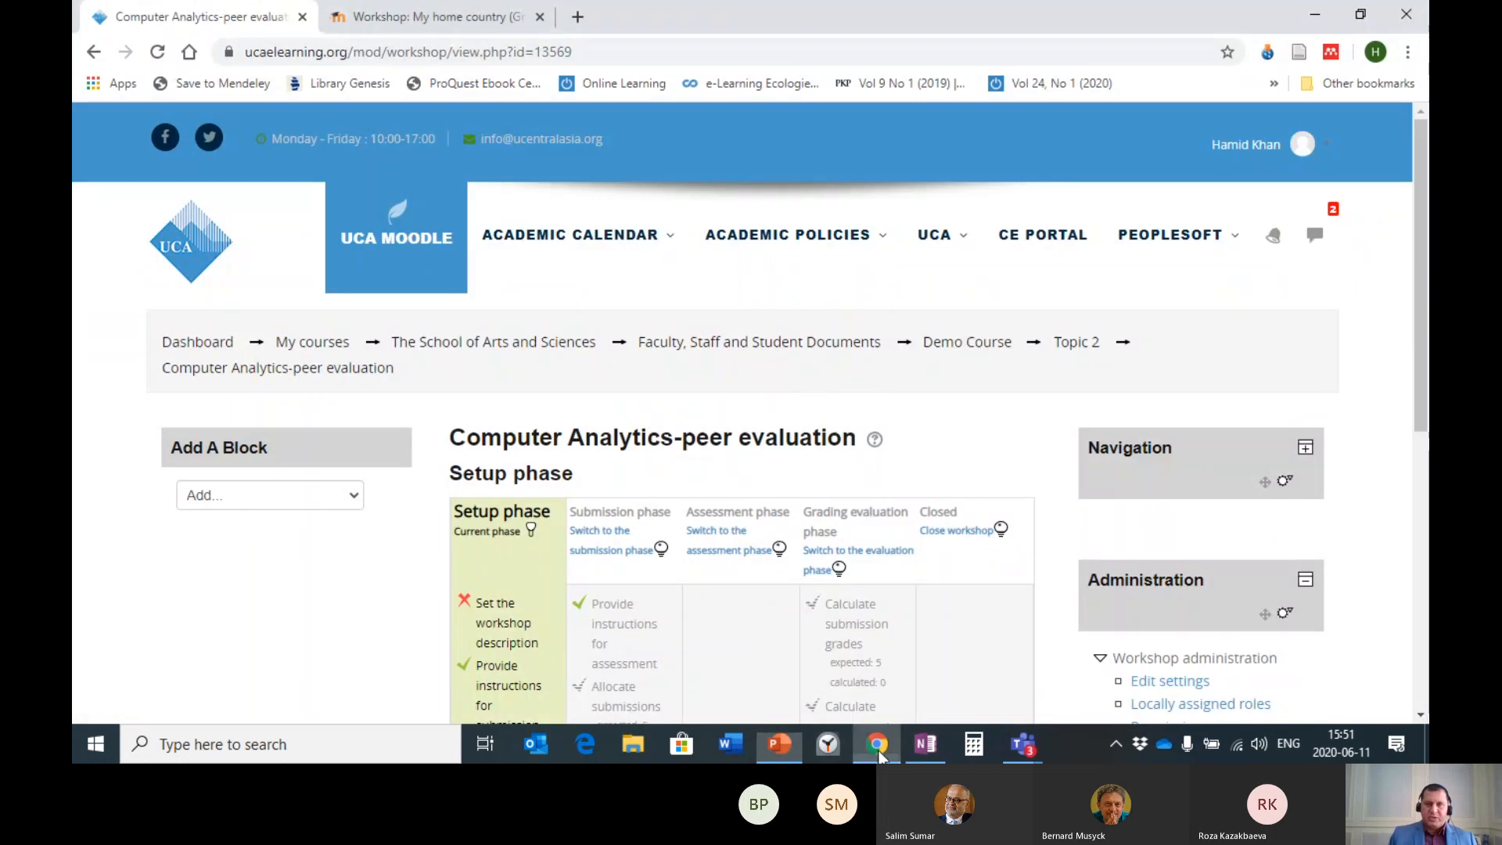
{"action": "scroll", "coordinate": [1103, 295], "scroll_direction": "down", "scroll_amount": 7}
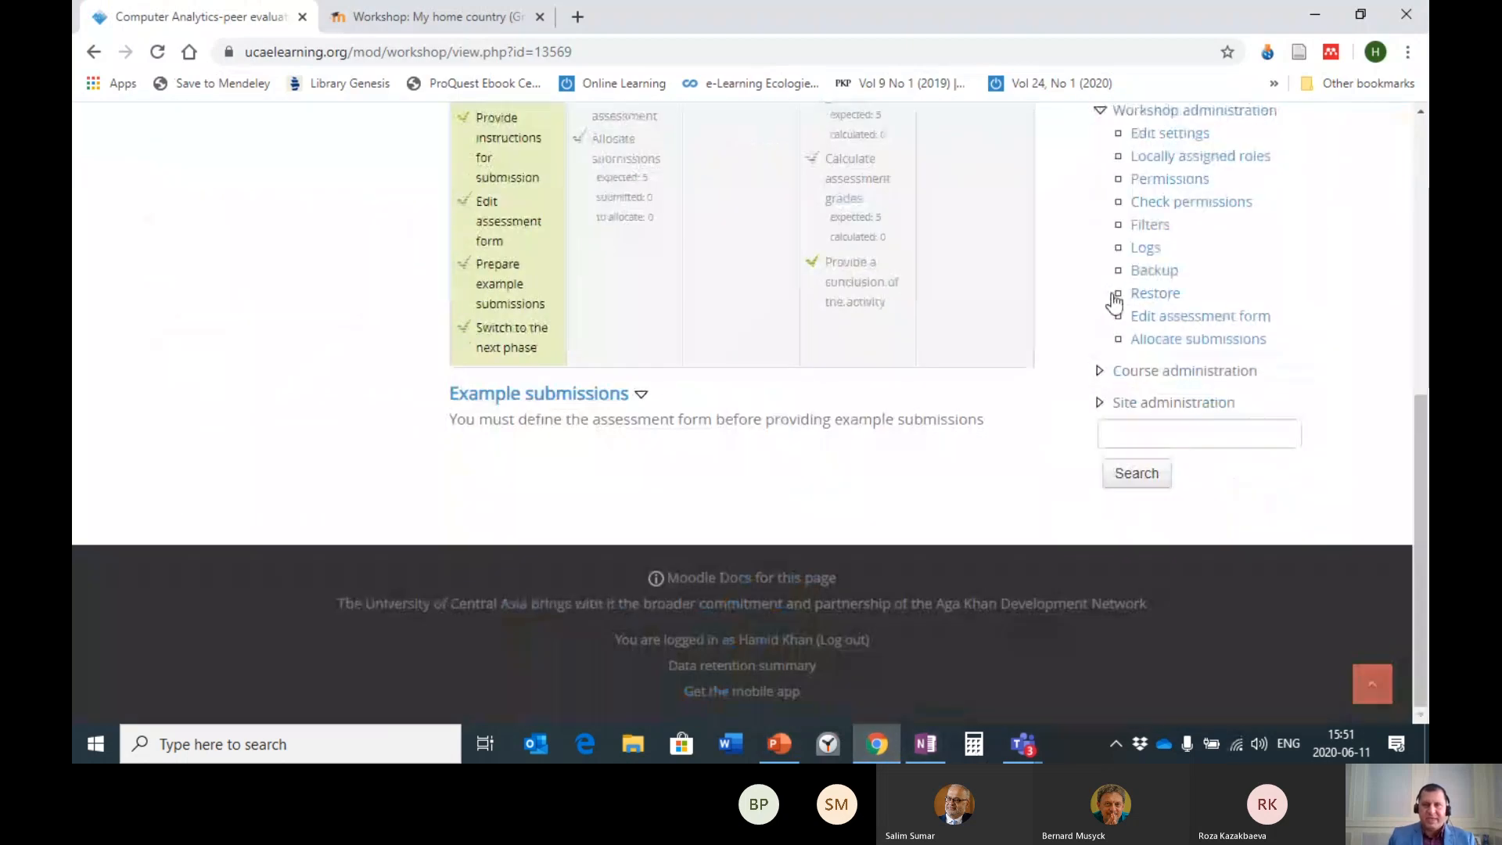
{"action": "scroll", "coordinate": [1113, 302], "scroll_direction": "up", "scroll_amount": 4}
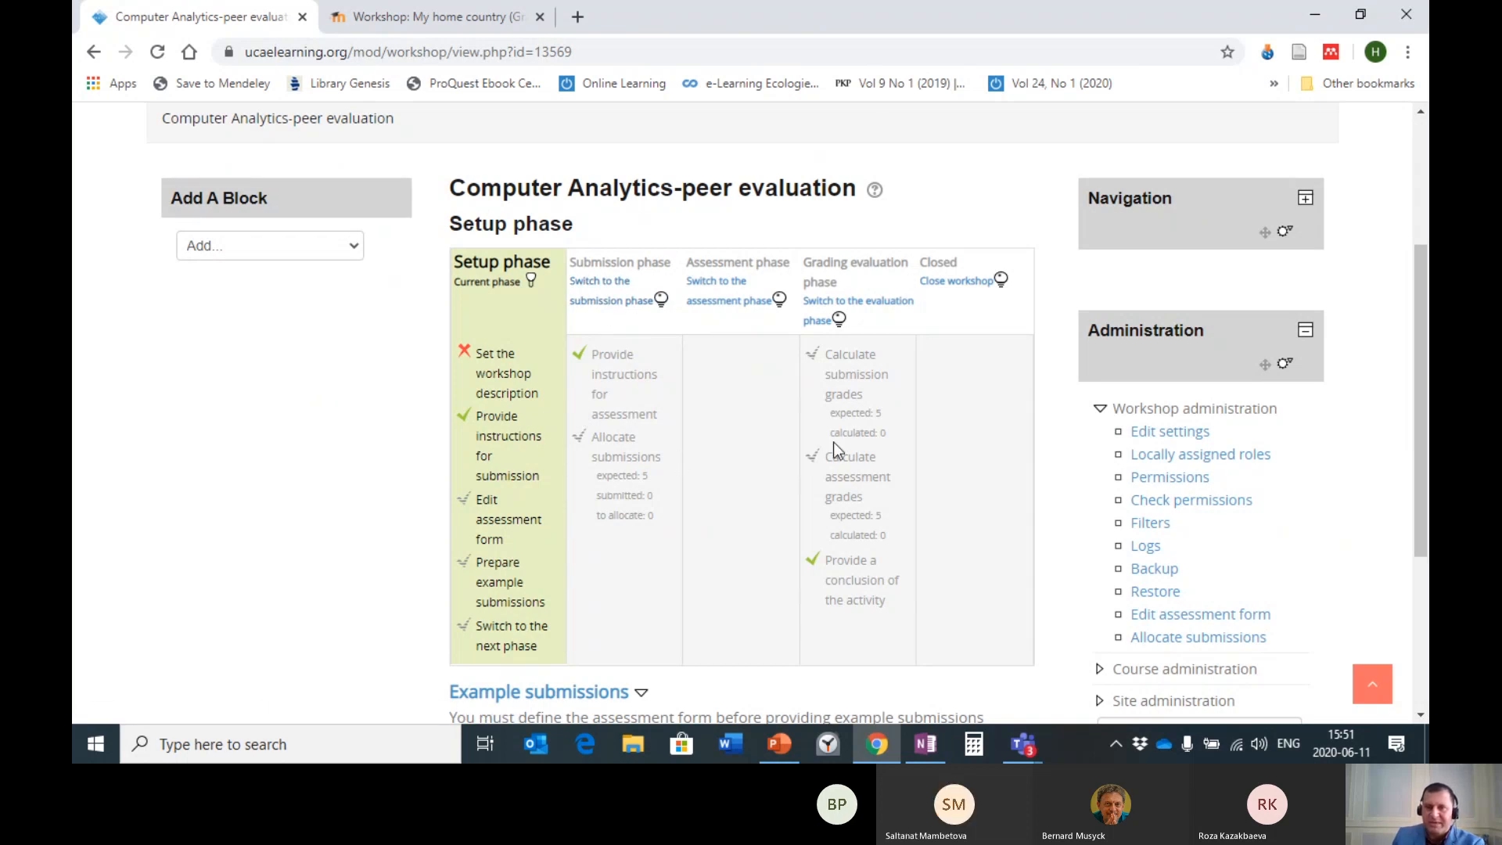
{"action": "left_click", "coordinate": [489, 429]}
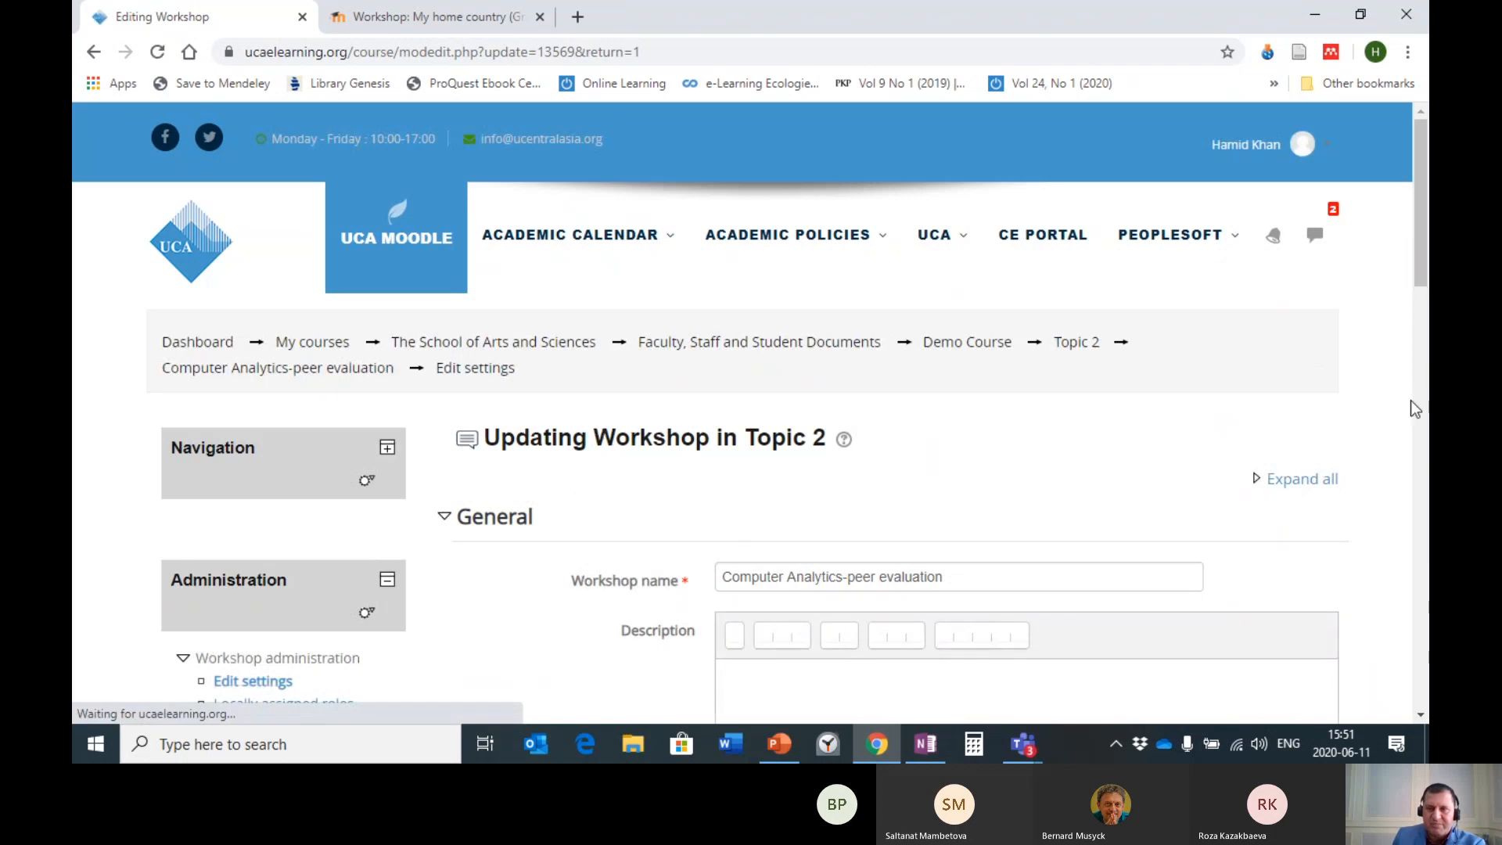
- Find and expand the Submission settings and Assessment settings sections in the workshop's settings
{"action": "scroll", "coordinate": [1424, 348], "scroll_direction": "down", "scroll_amount": 4}
{"action": "scroll", "coordinate": [1424, 348], "scroll_direction": "down", "scroll_amount": 13}
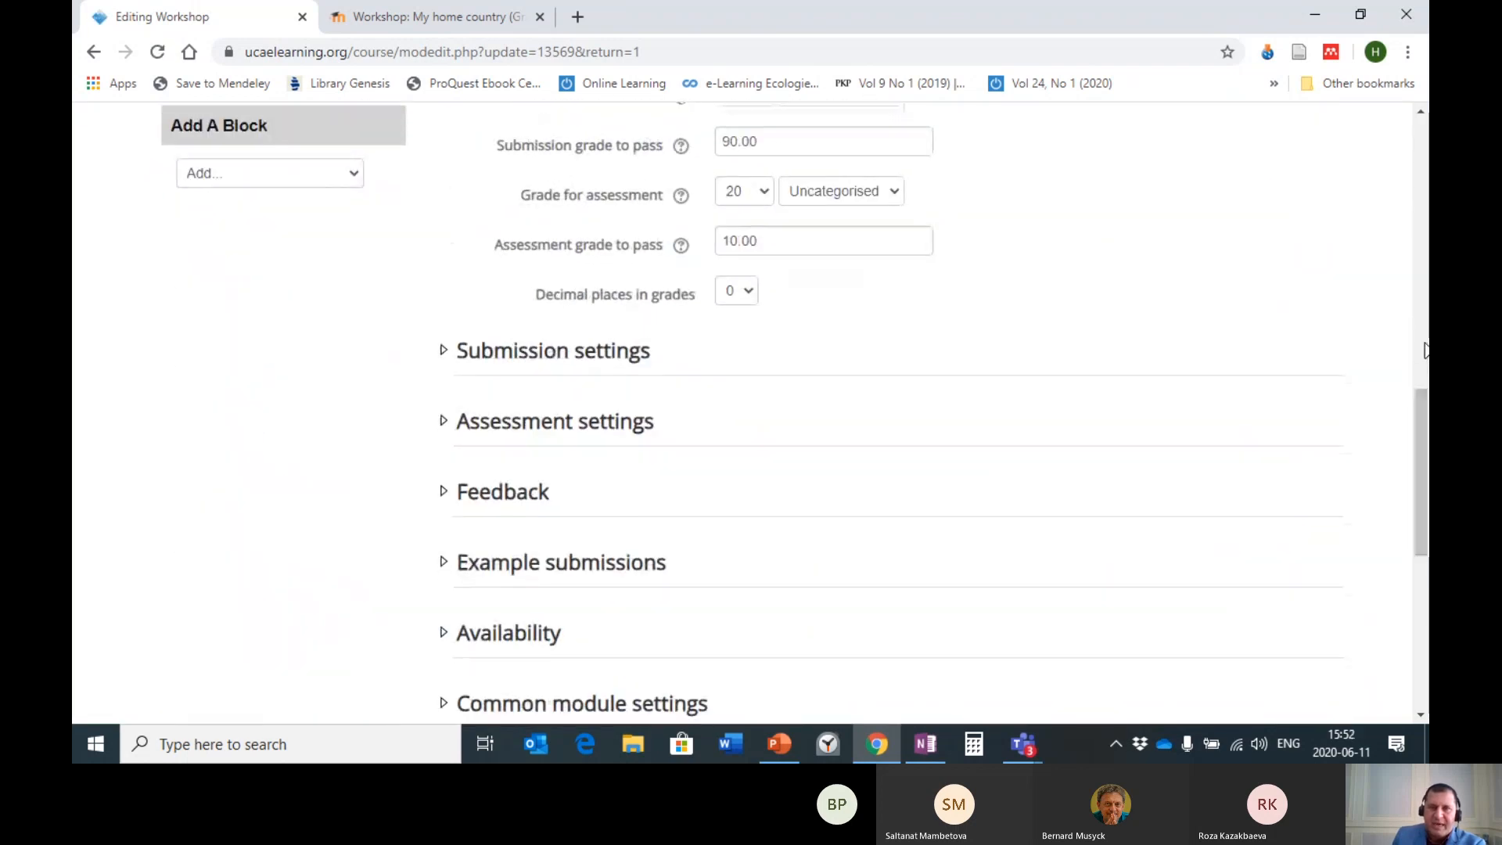
{"action": "scroll", "coordinate": [1416, 341], "scroll_direction": "up", "scroll_amount": 5}
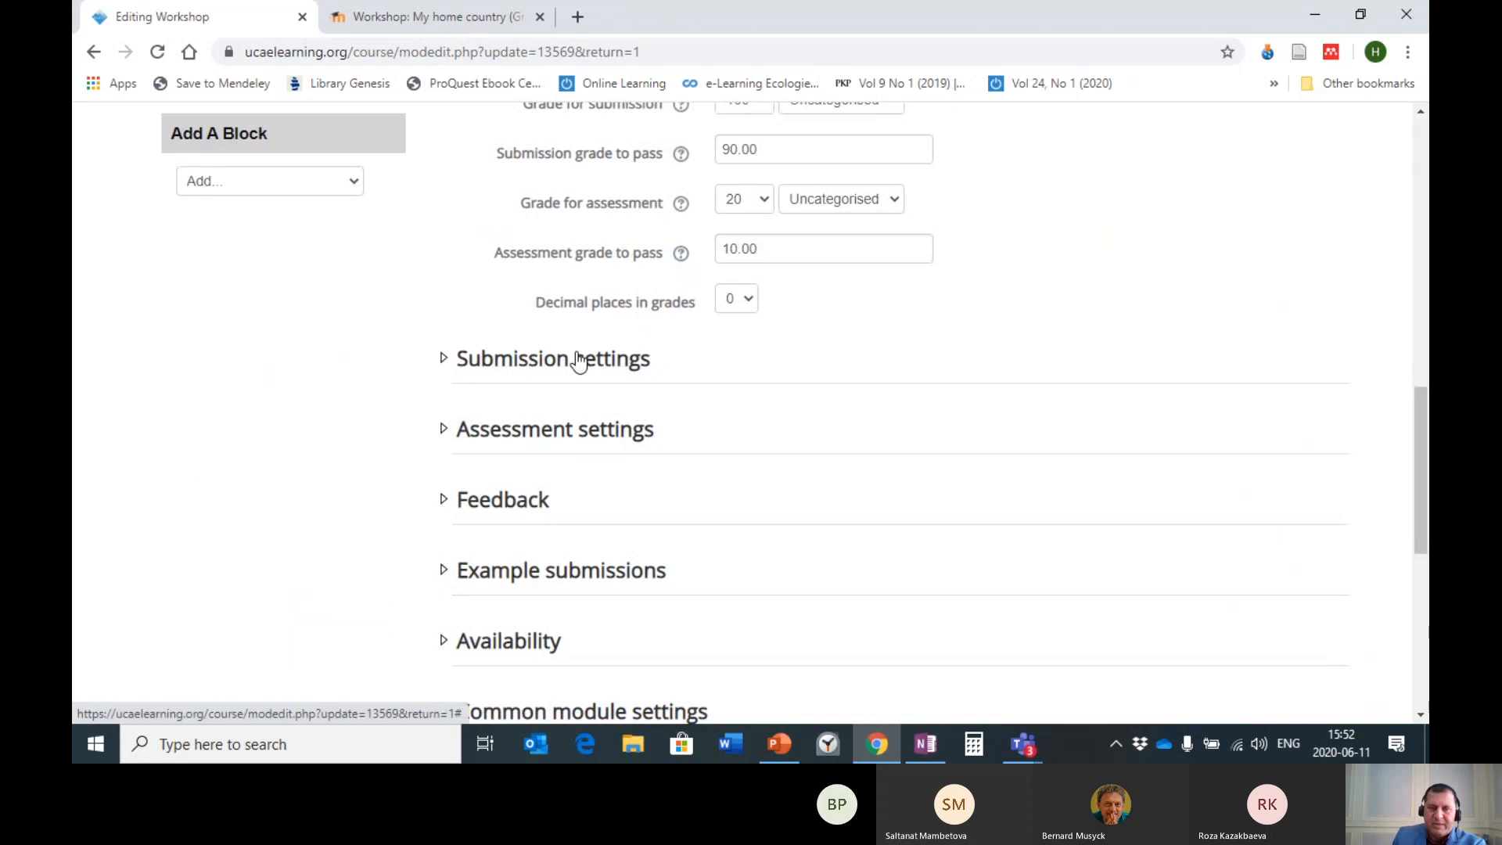
{"action": "scroll", "coordinate": [579, 356], "scroll_direction": "up", "scroll_amount": 3}
{"action": "scroll", "coordinate": [626, 376], "scroll_direction": "down", "scroll_amount": 3}
{"action": "left_click", "coordinate": [514, 443]}
{"action": "left_click", "coordinate": [537, 363]}
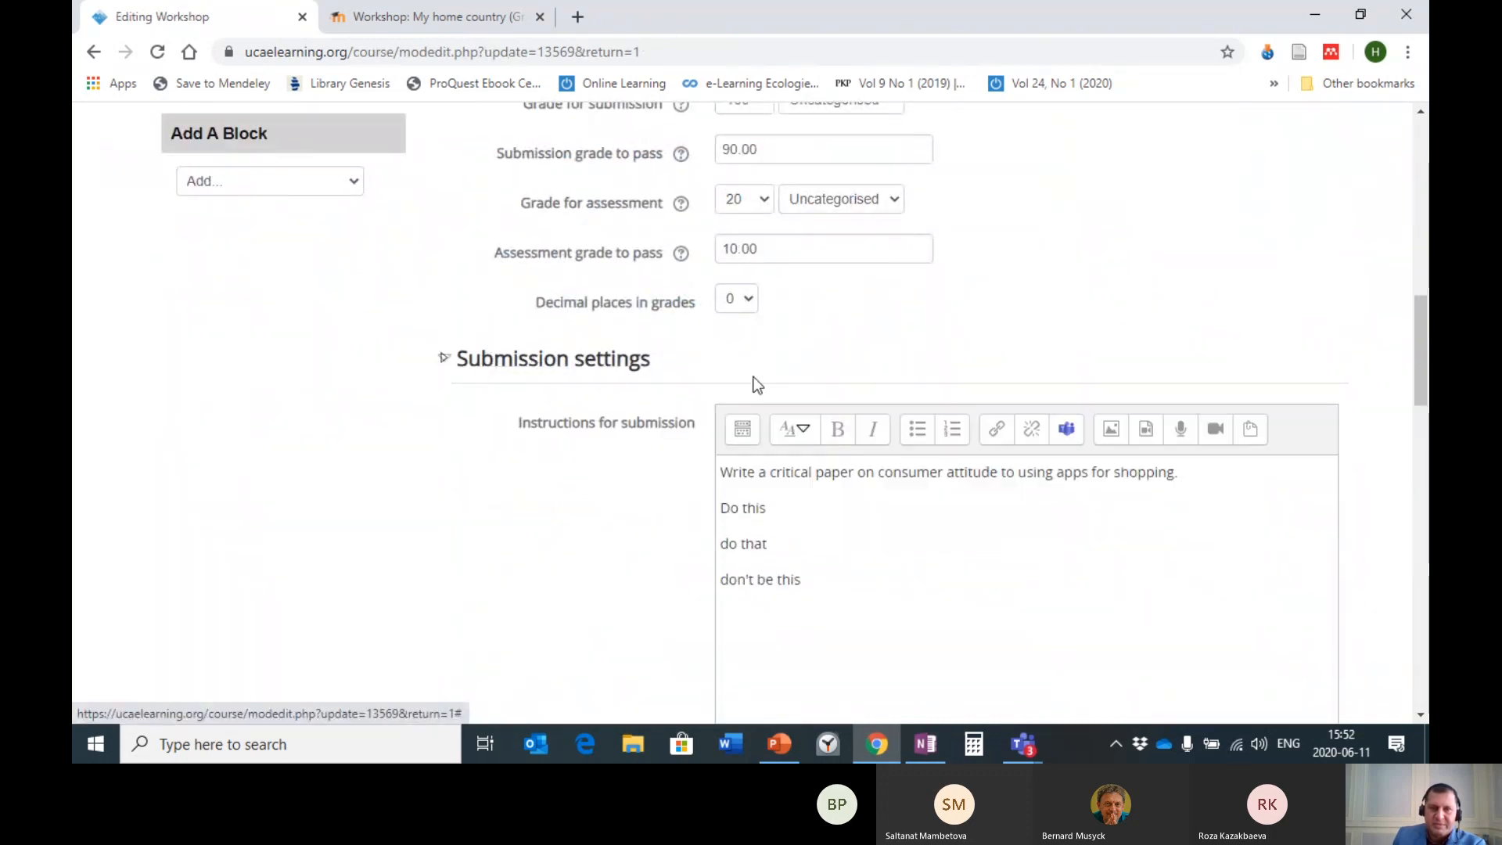
- Examine the workshop's submission instructions, submission types, attachment options, assessment instructions and self-assessment option
{"action": "scroll", "coordinate": [783, 473], "scroll_direction": "down", "scroll_amount": 4}
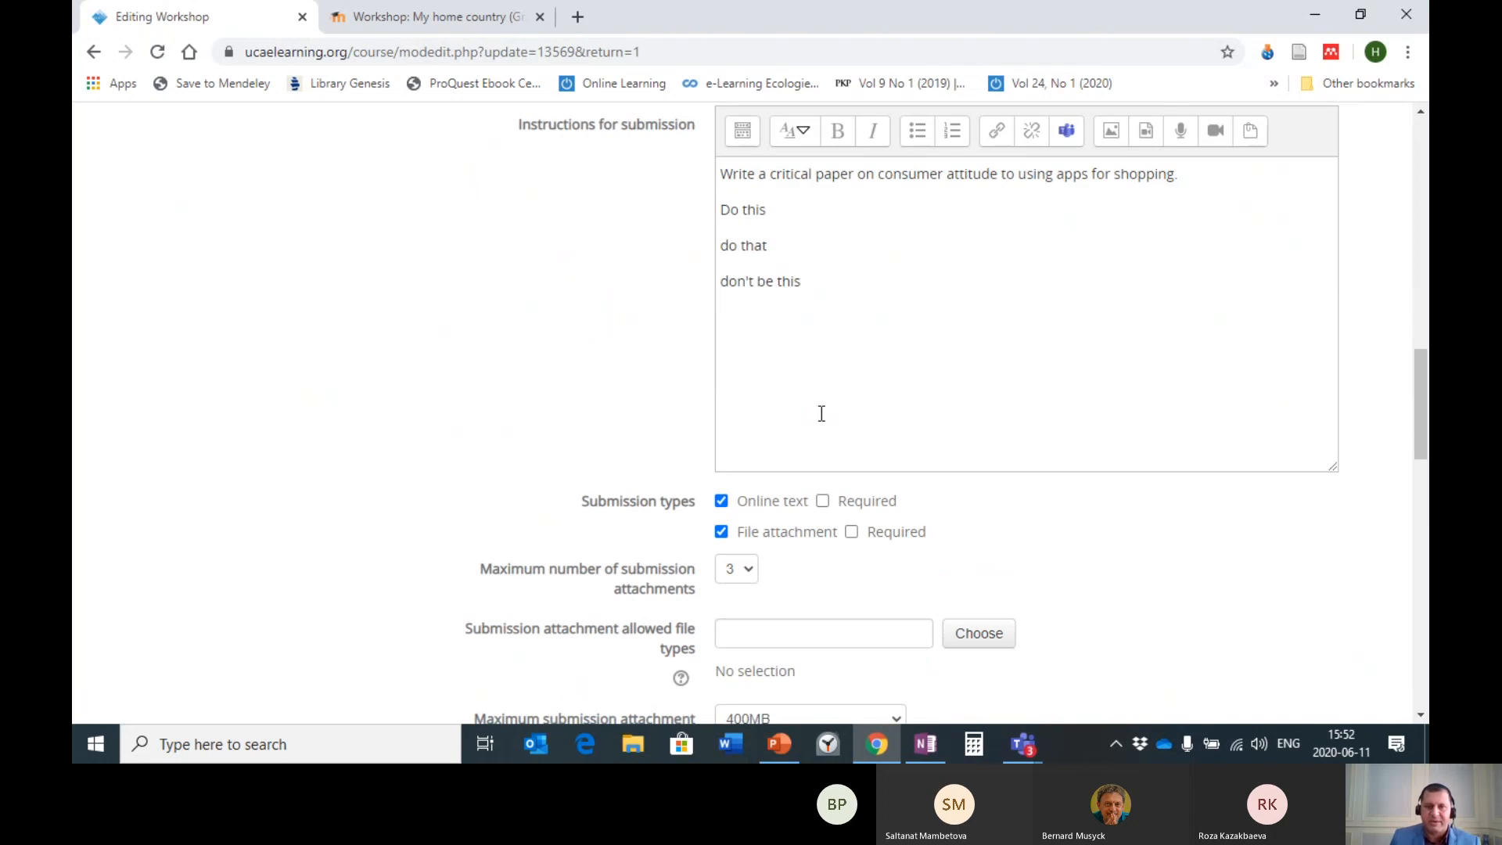
{"action": "scroll", "coordinate": [1021, 432], "scroll_direction": "up", "scroll_amount": 6}
{"action": "scroll", "coordinate": [1156, 356], "scroll_direction": "down", "scroll_amount": 8}
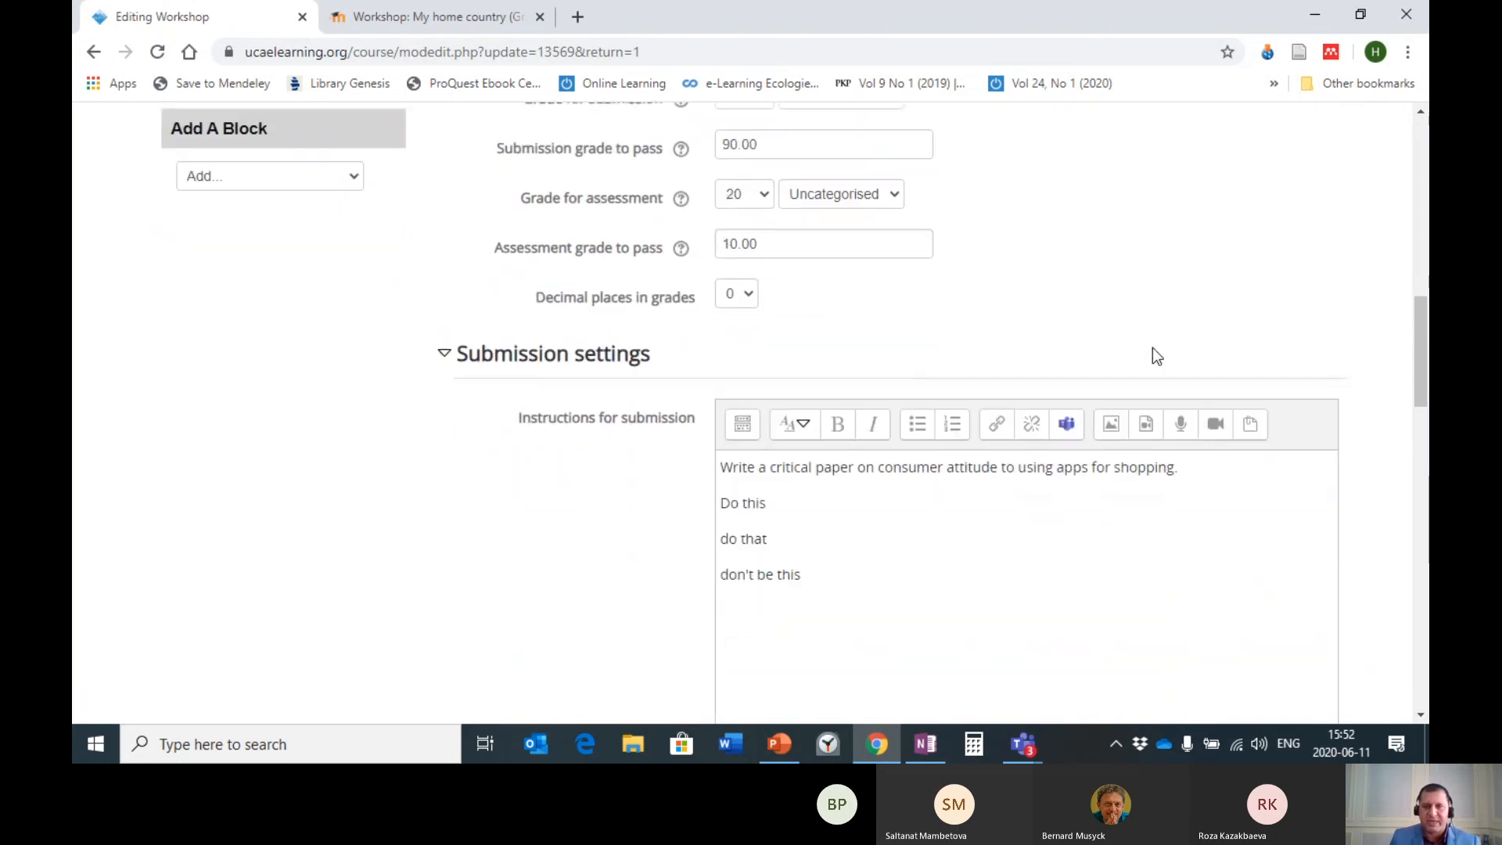
{"action": "scroll", "coordinate": [1087, 397], "scroll_direction": "down", "scroll_amount": 1}
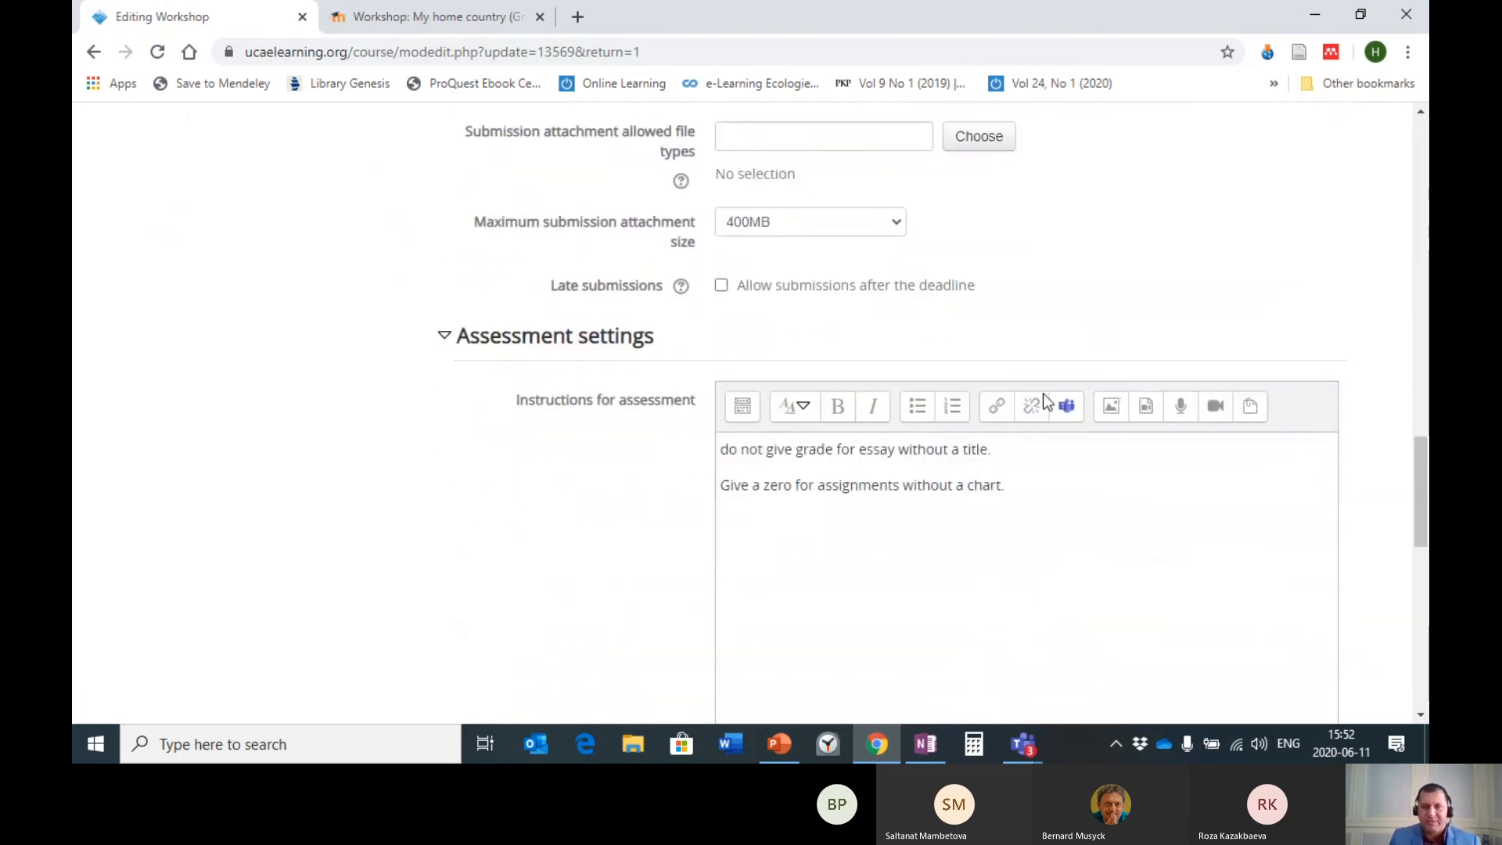
{"action": "scroll", "coordinate": [1080, 494], "scroll_direction": "down", "scroll_amount": 3}
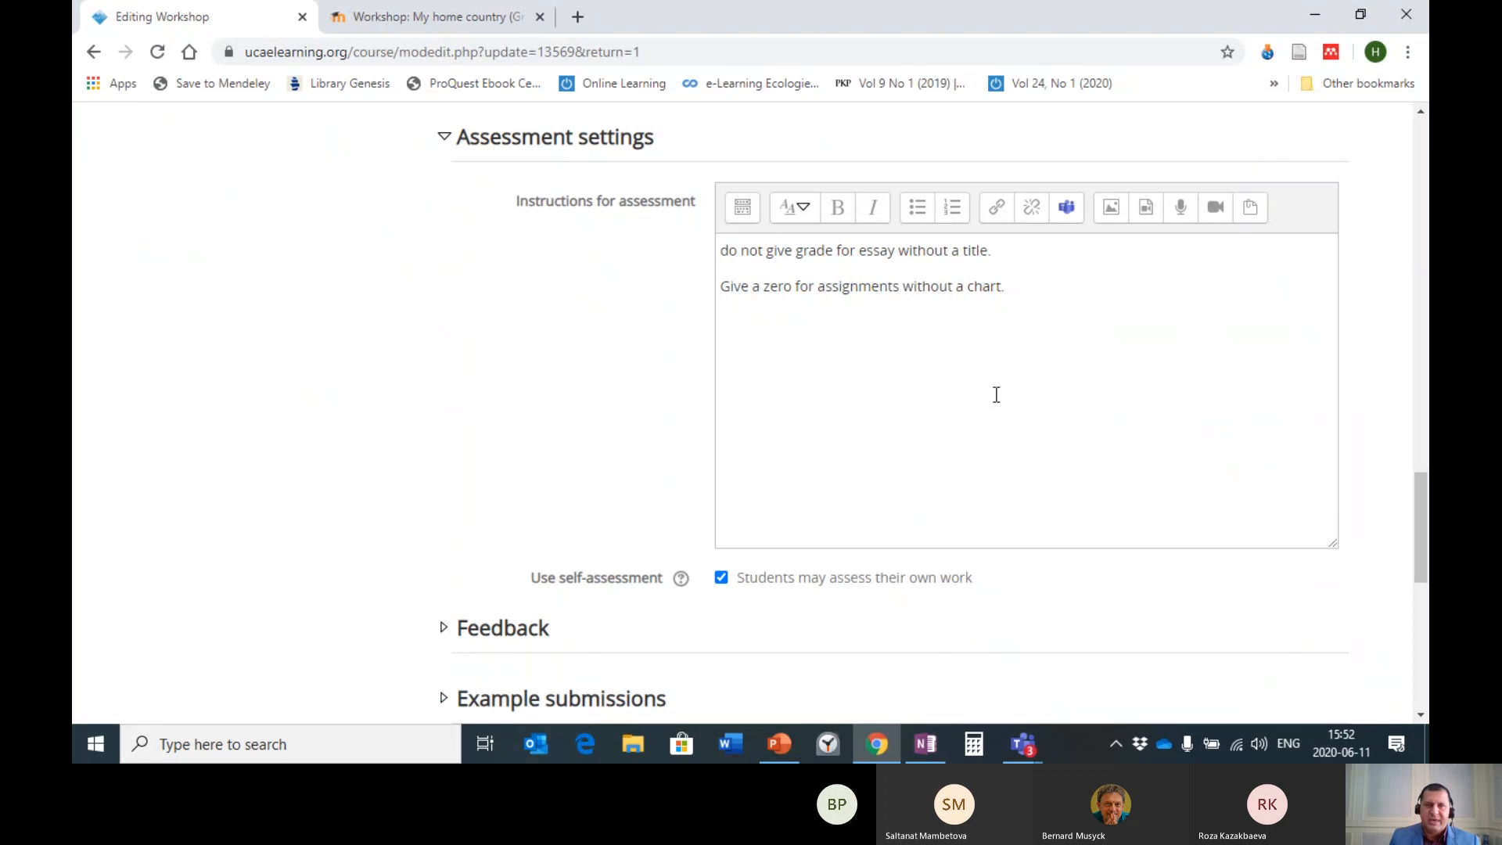
{"action": "scroll", "coordinate": [1008, 399], "scroll_direction": "down", "scroll_amount": 8}
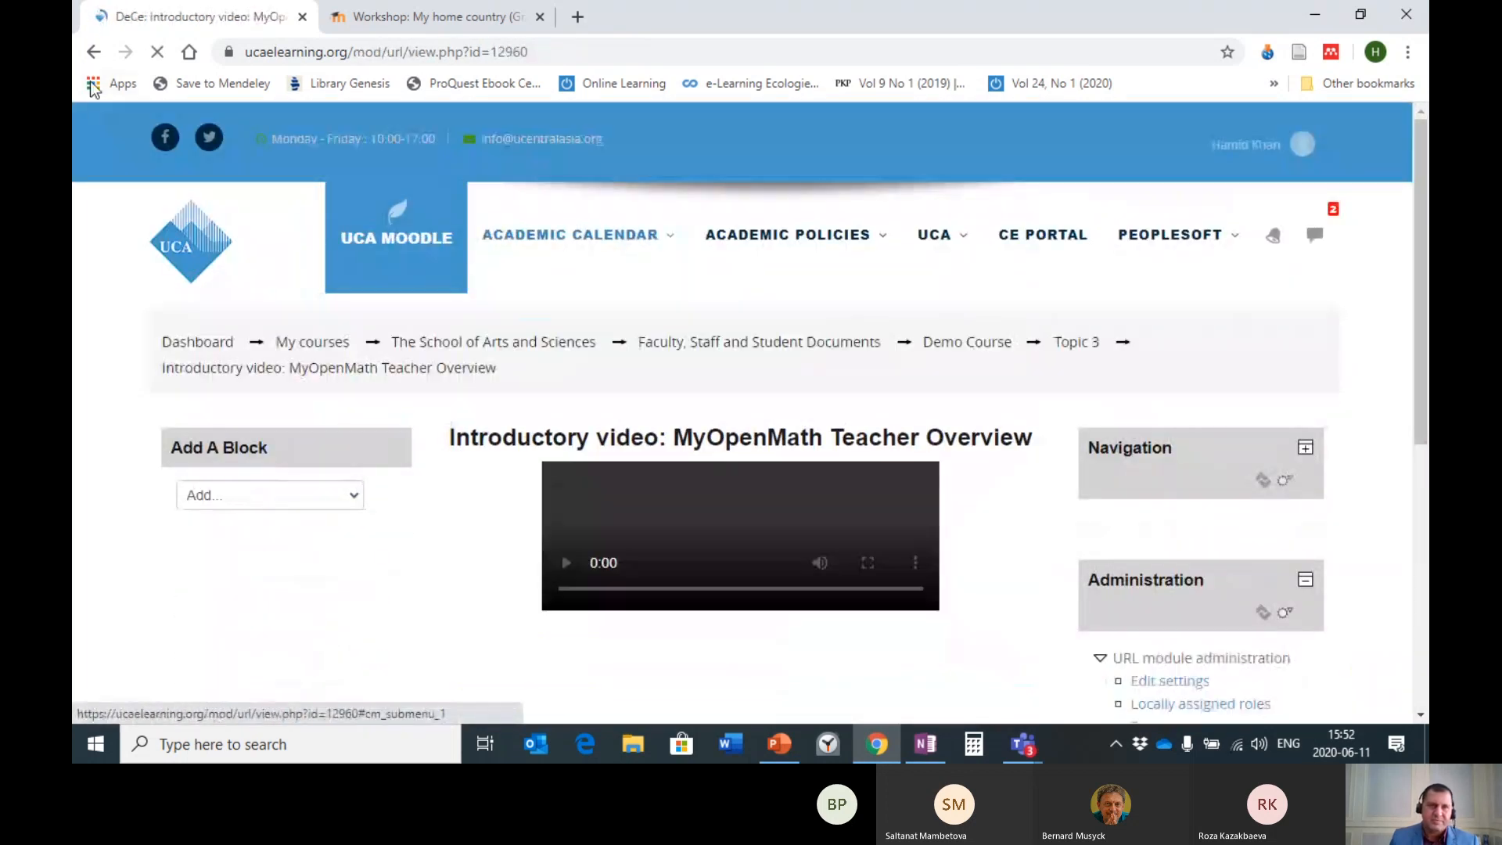
- Return to the Demo Course page, reopen the Computer Analytics-peer evaluation workshop in Topic 2, and open its assessment form for editing
{"action": "left_click", "coordinate": [94, 55]}
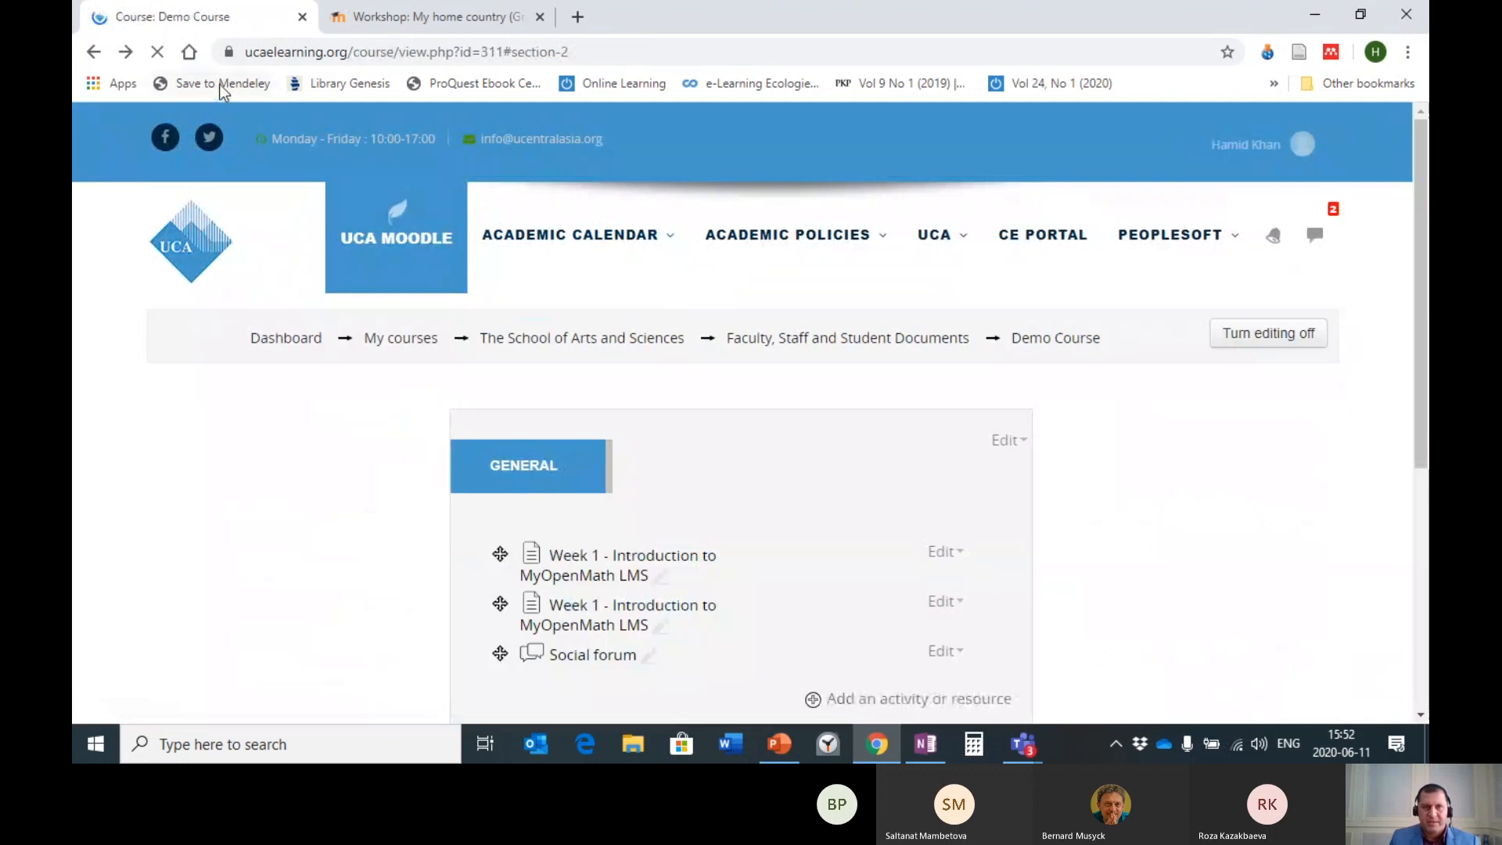
{"action": "left_click", "coordinate": [614, 254]}
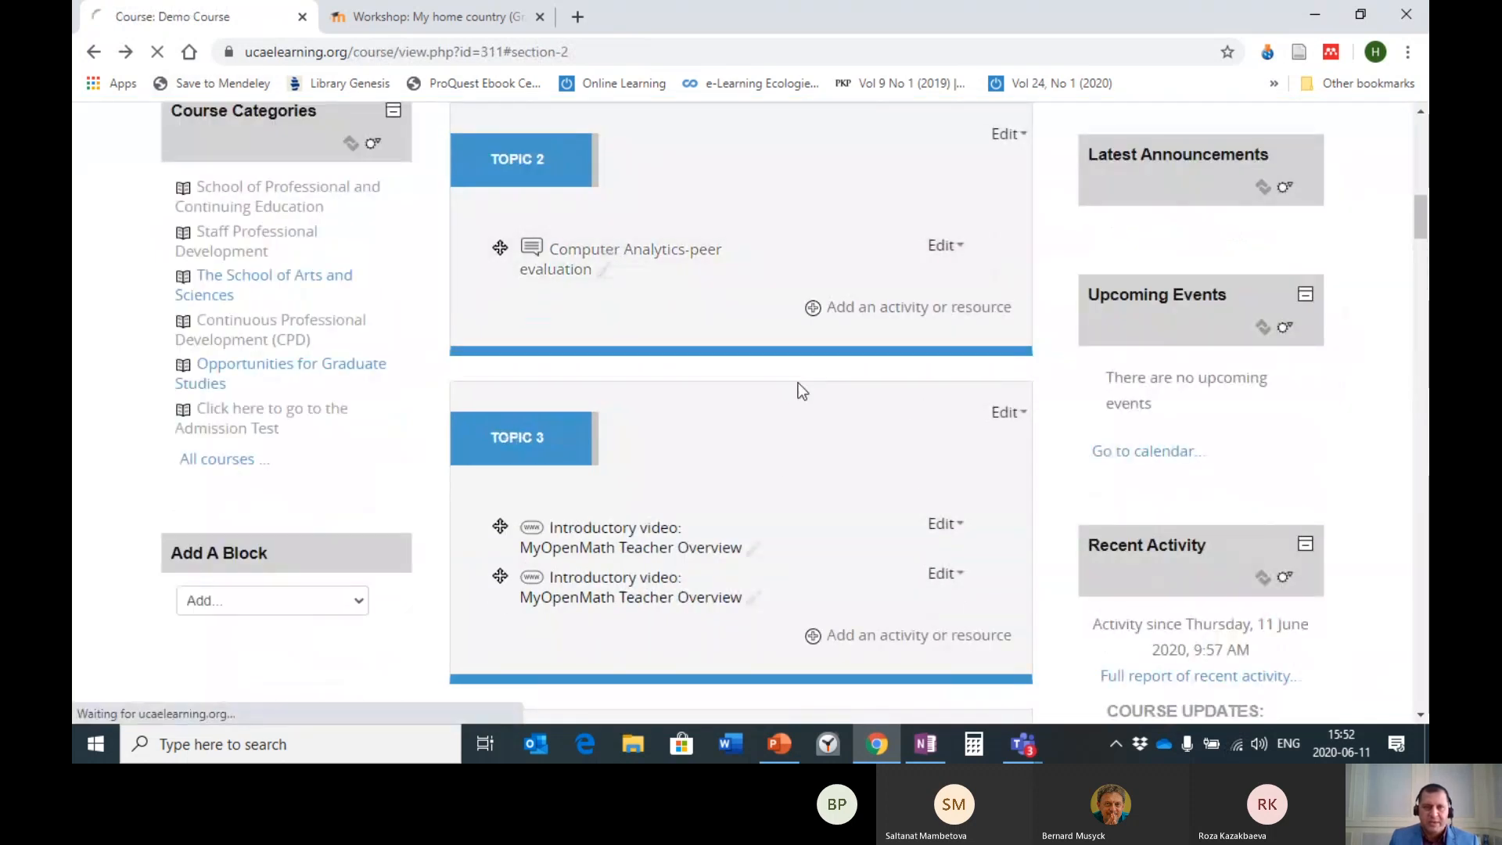
{"action": "scroll", "coordinate": [939, 415], "scroll_direction": "down", "scroll_amount": 3}
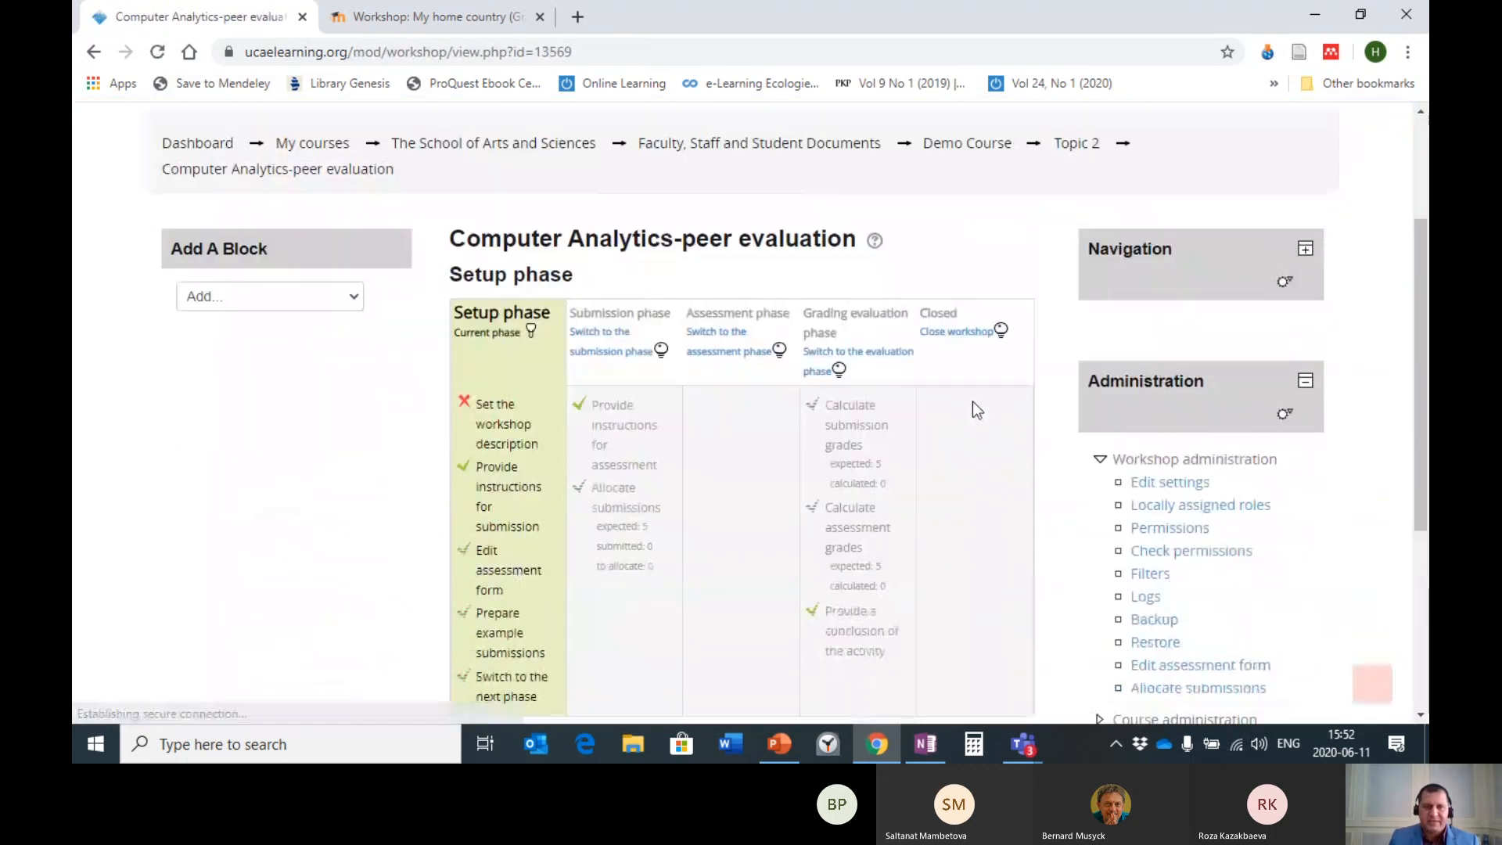
{"action": "scroll", "coordinate": [548, 493], "scroll_direction": "down", "scroll_amount": 4}
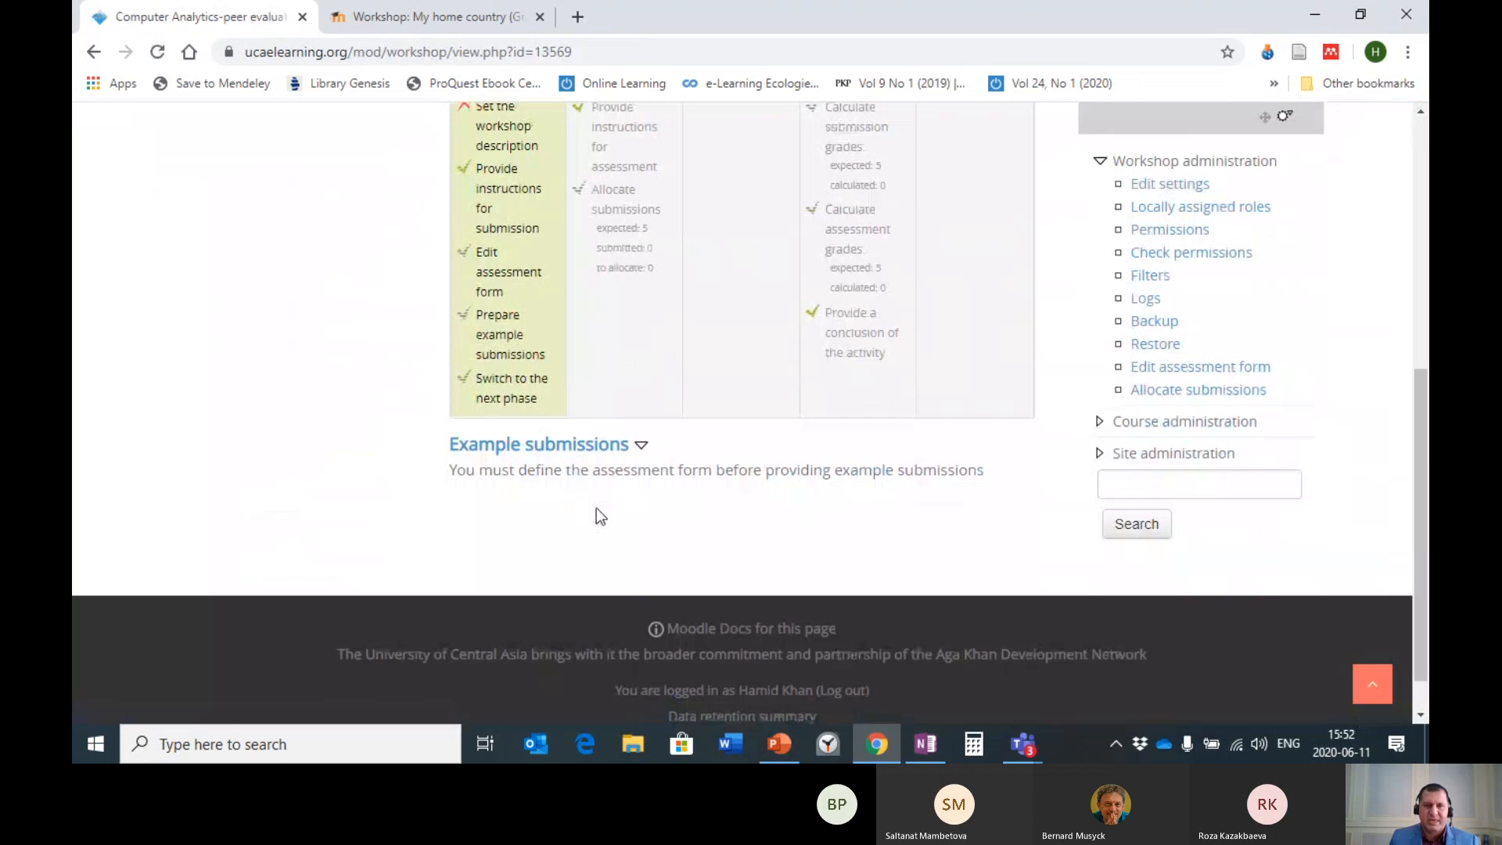
{"action": "left_click", "coordinate": [495, 278]}
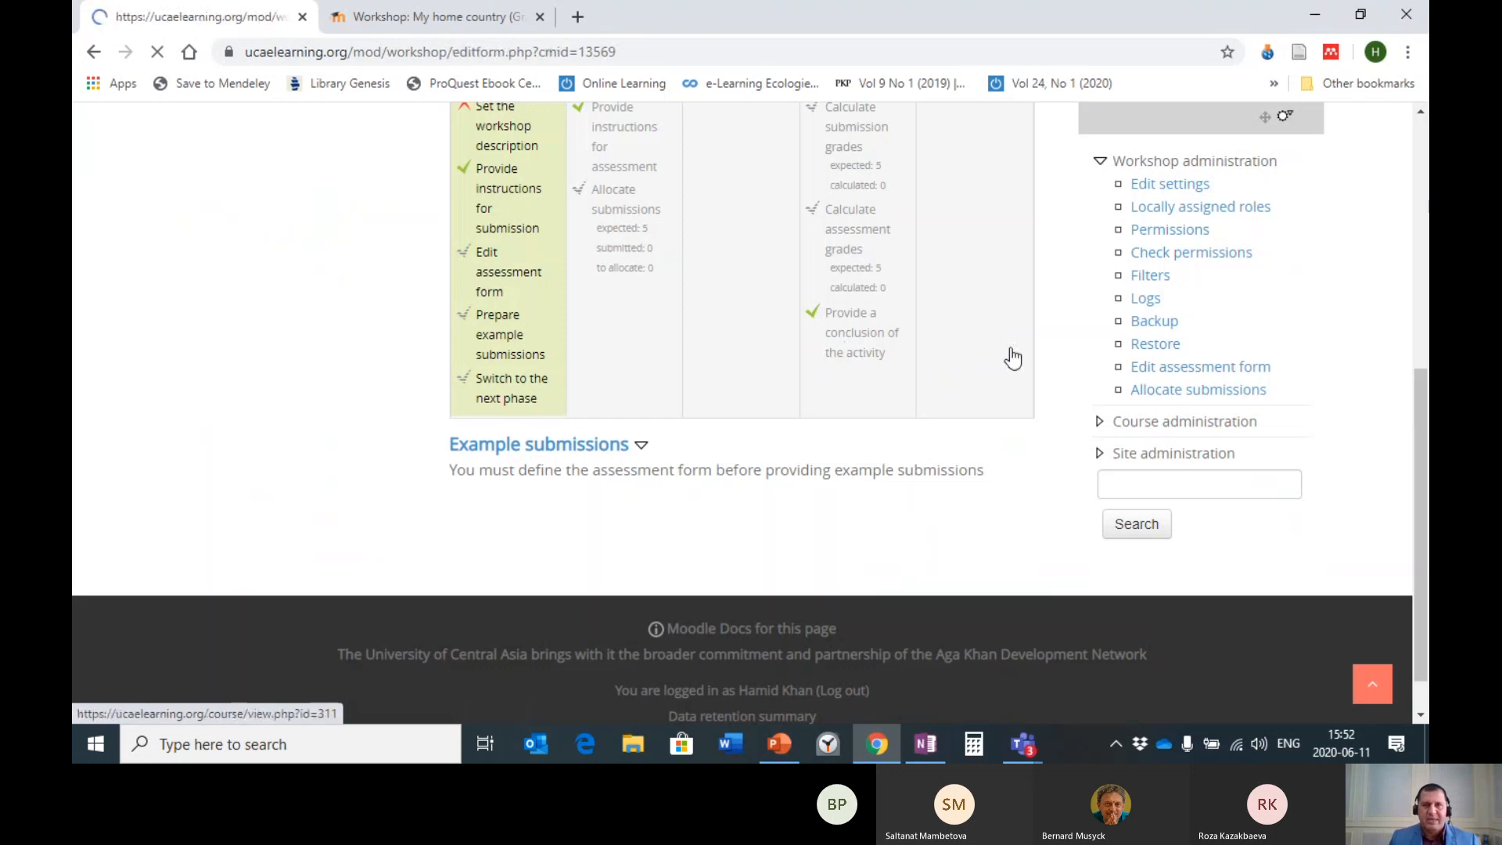
- Enter the filler text "aaaaaaaaaaaaaaaa" as the description of Criterion 1 in the rubric
{"action": "scroll", "coordinate": [1427, 290], "scroll_direction": "down", "scroll_amount": 3}
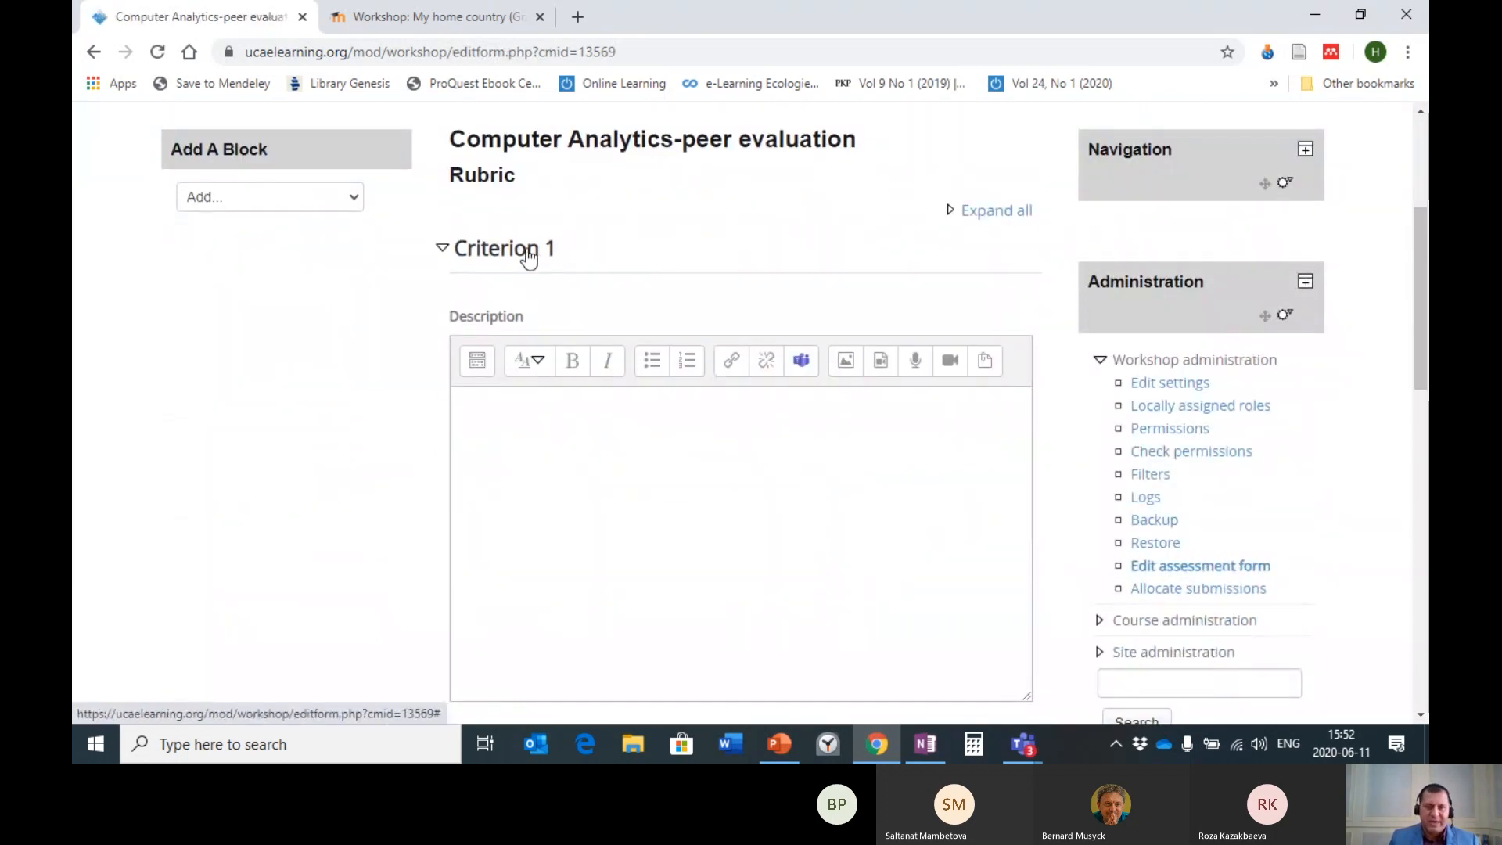
{"action": "scroll", "coordinate": [616, 261], "scroll_direction": "down", "scroll_amount": 1}
{"action": "left_click", "coordinate": [501, 323]}
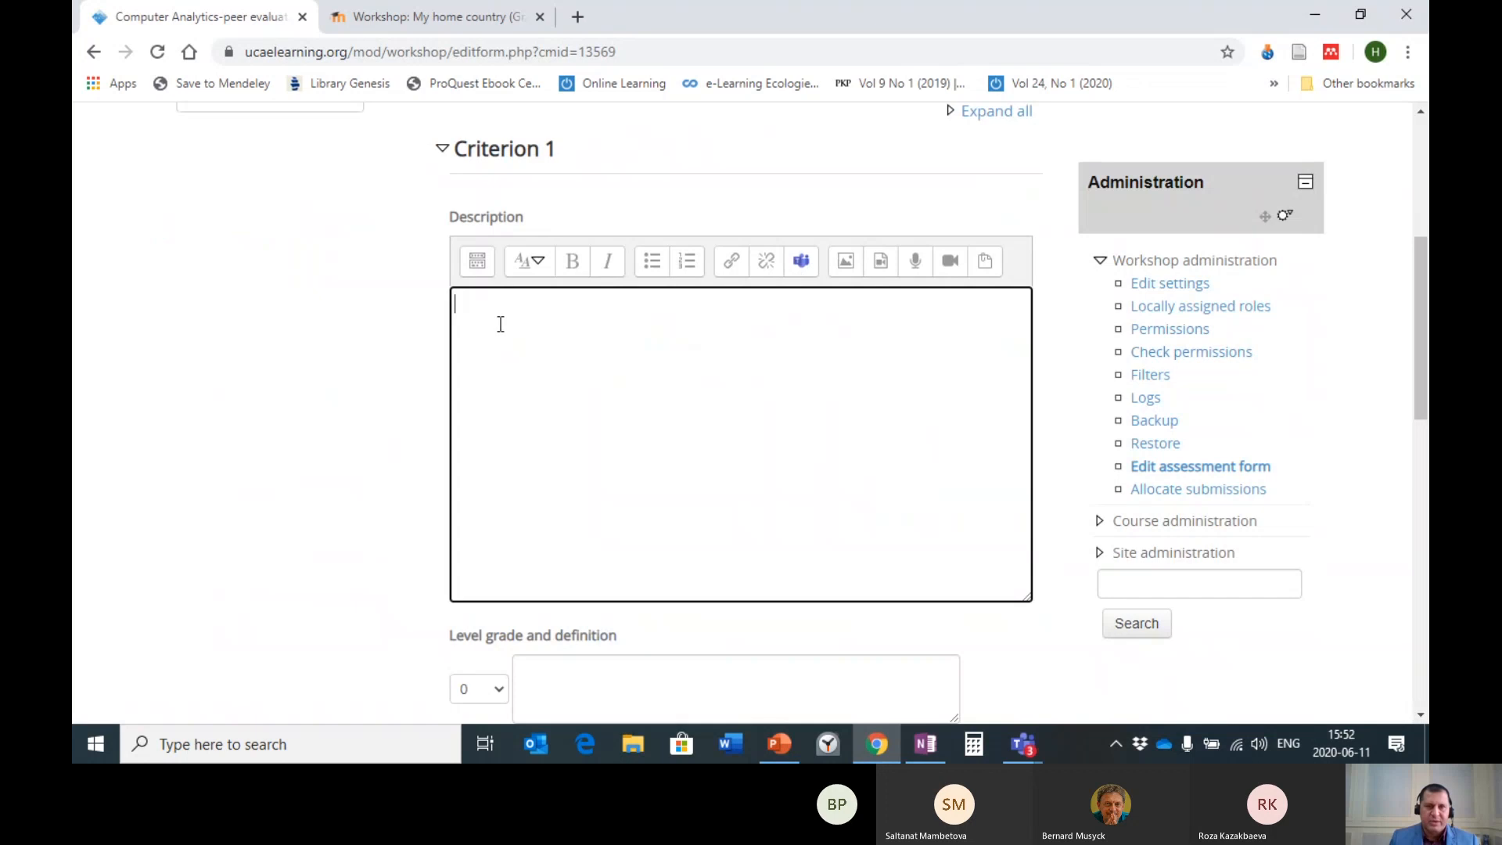
{"action": "type", "text": "aaaaaaaaaaaaaaaa"}
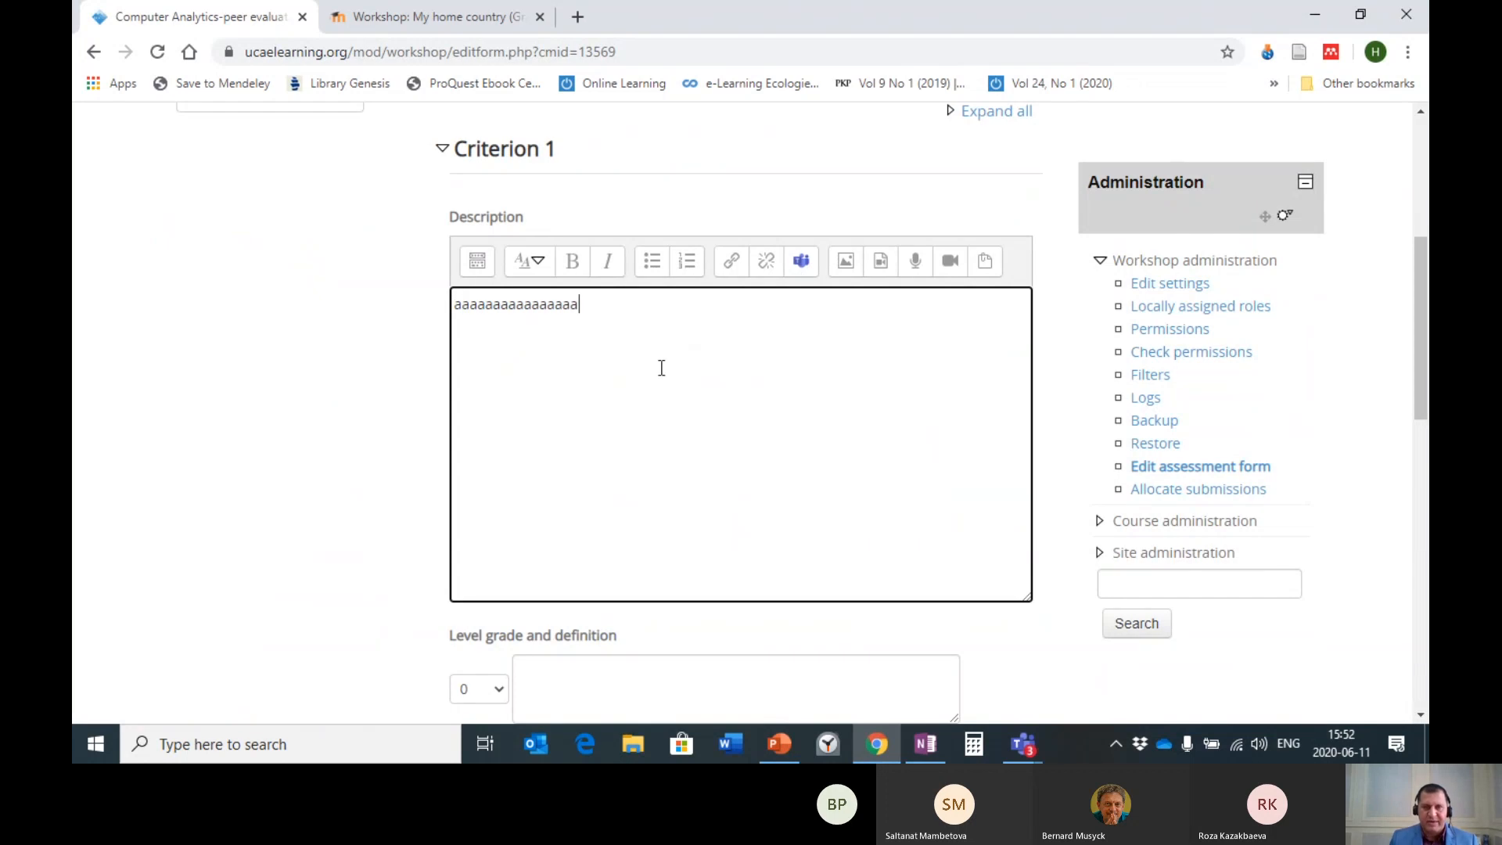
- Set the second, third and fourth level grades of Criterion 1 to 5, 15 and 20
{"action": "scroll", "coordinate": [662, 335], "scroll_direction": "down", "scroll_amount": 1}
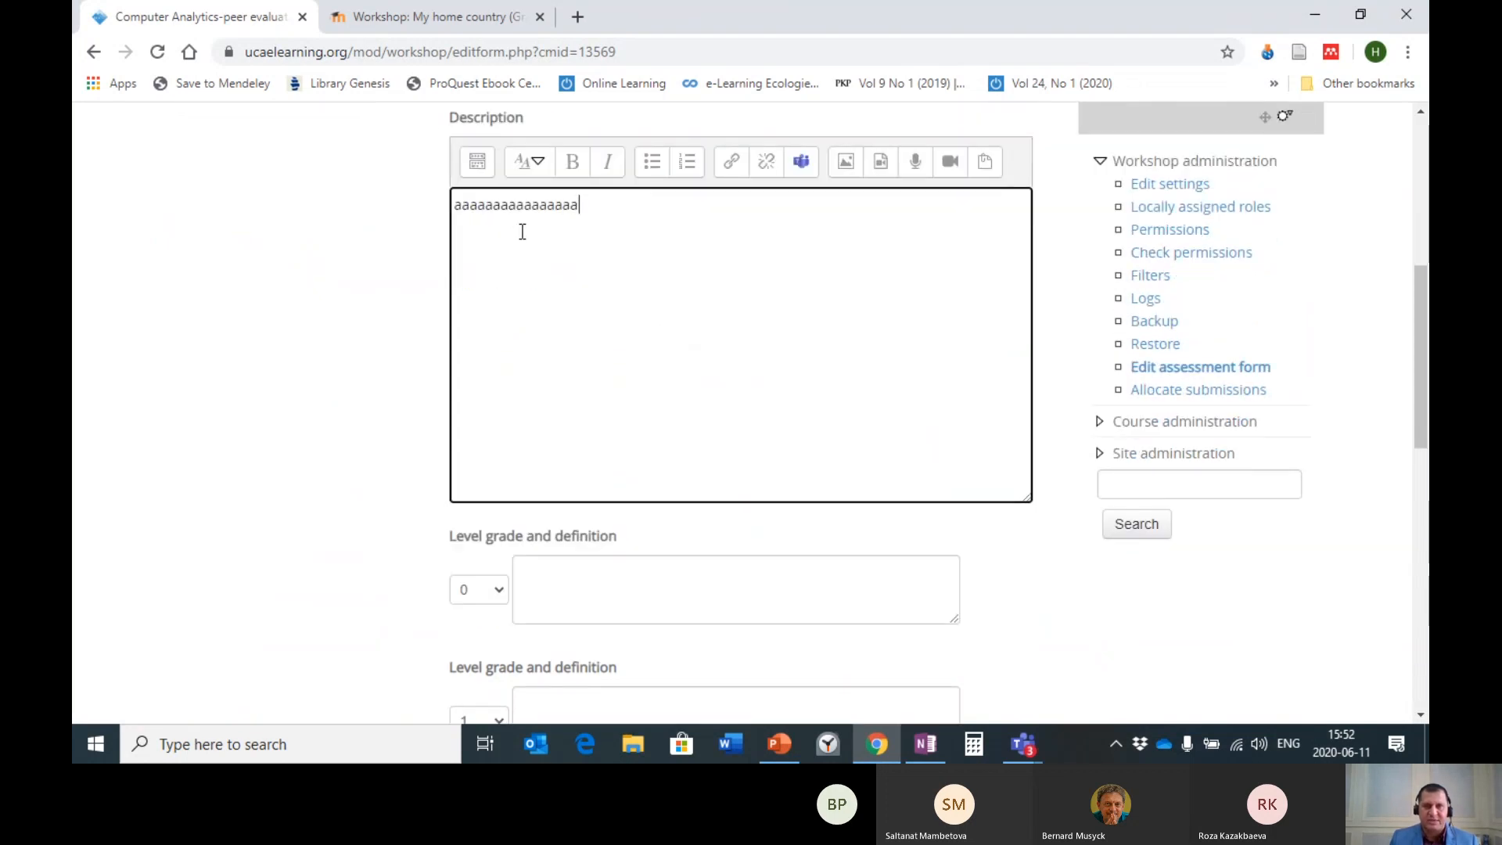
{"action": "scroll", "coordinate": [665, 352], "scroll_direction": "down", "scroll_amount": 4}
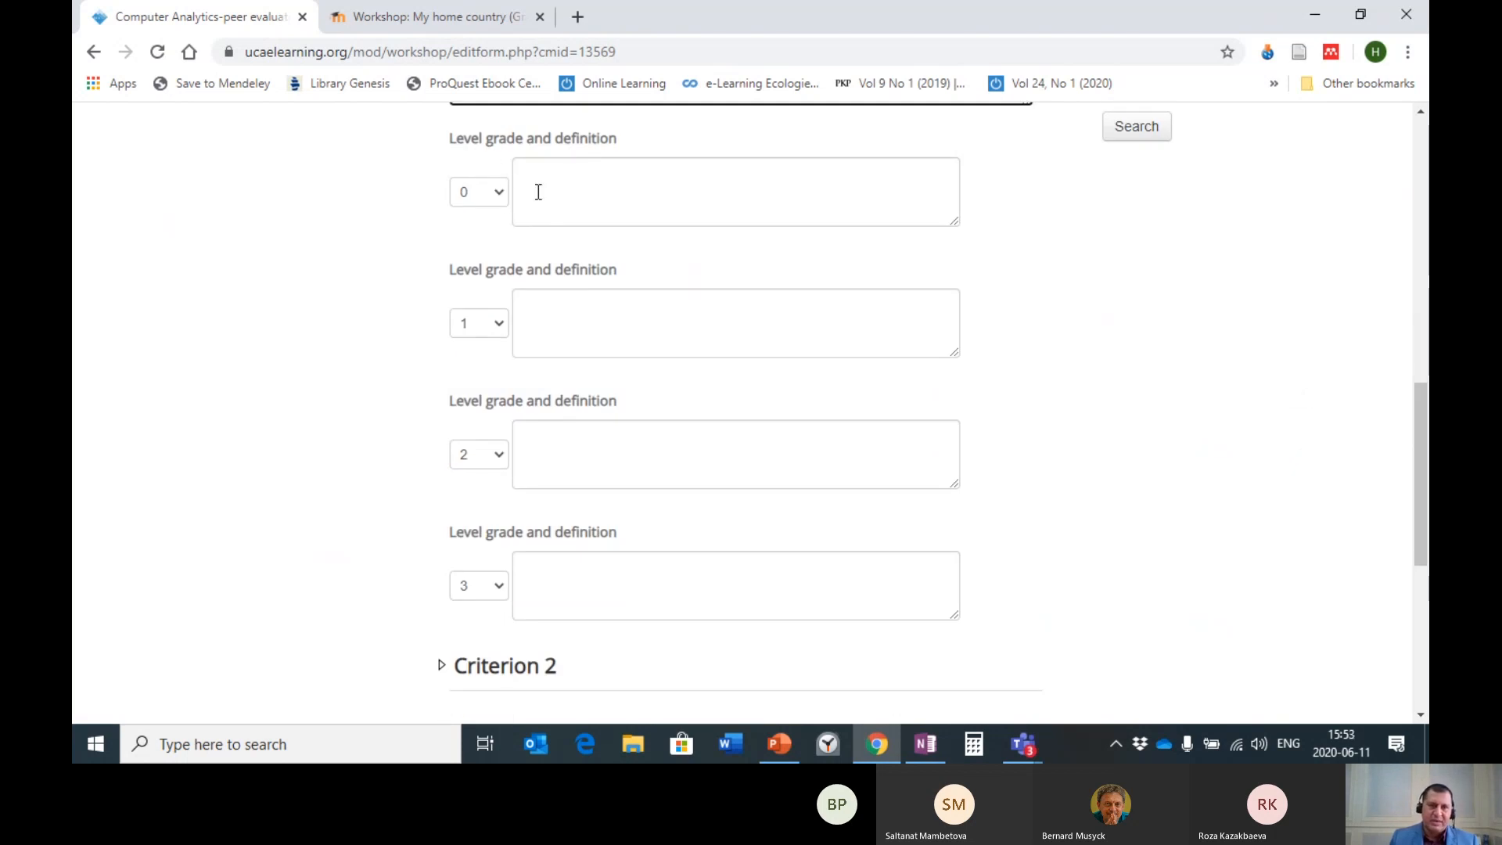
{"action": "left_click", "coordinate": [538, 191]}
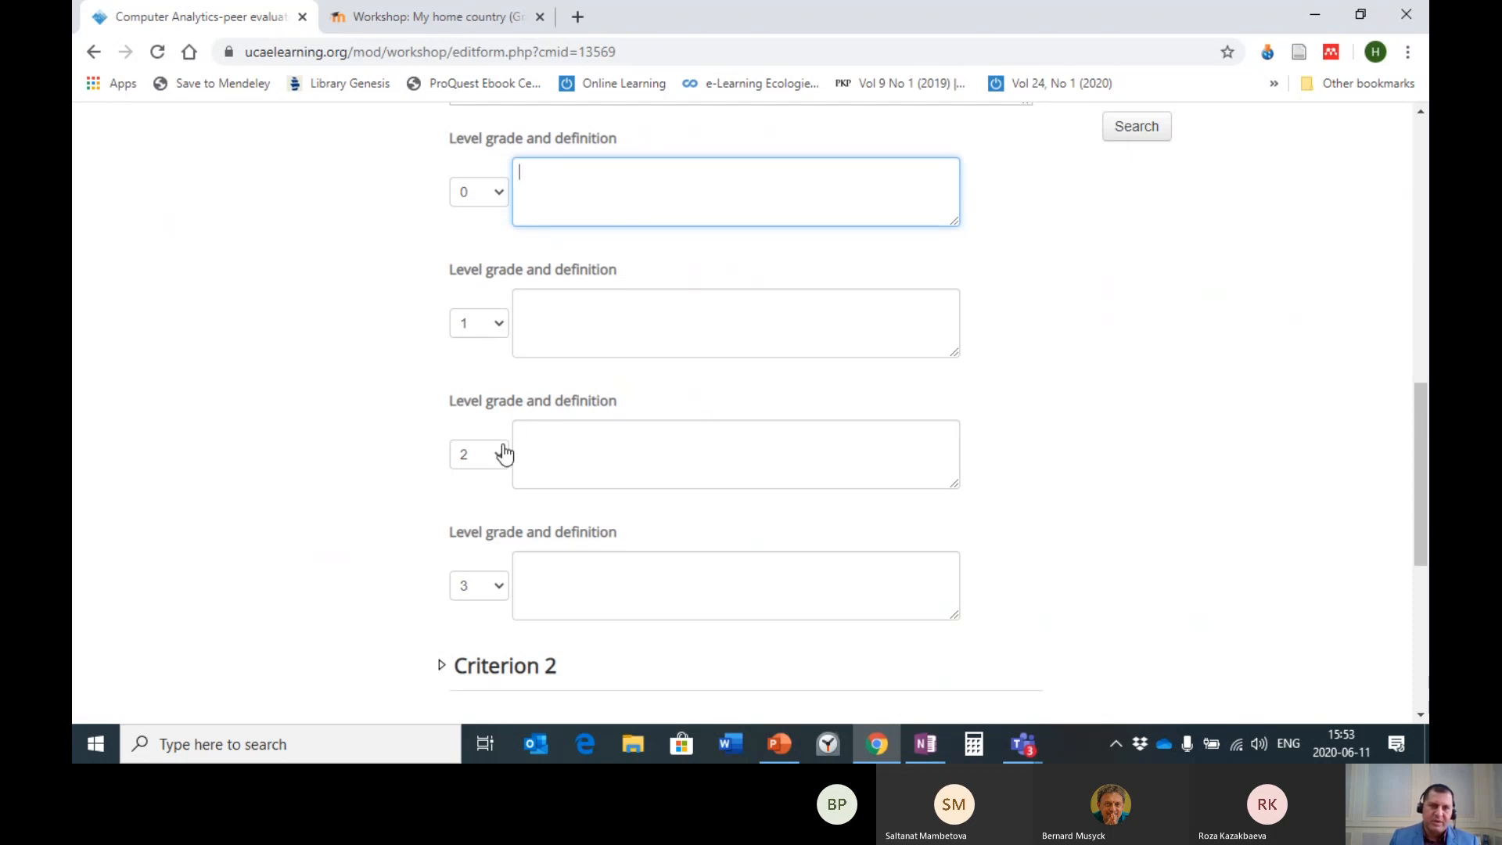
{"action": "left_click", "coordinate": [494, 331]}
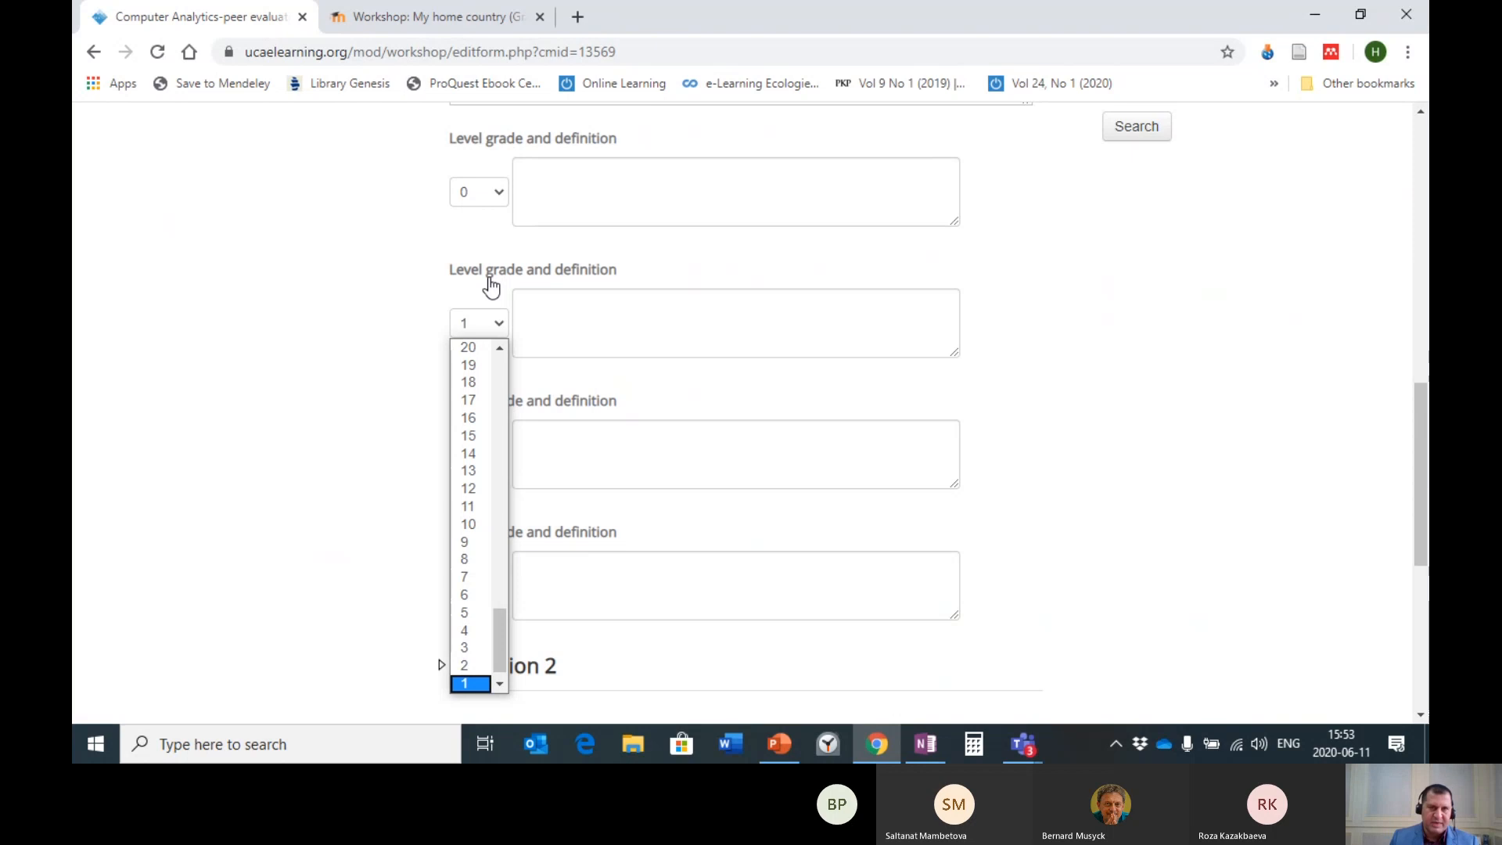
{"action": "left_click", "coordinate": [466, 614]}
{"action": "left_click", "coordinate": [497, 464]}
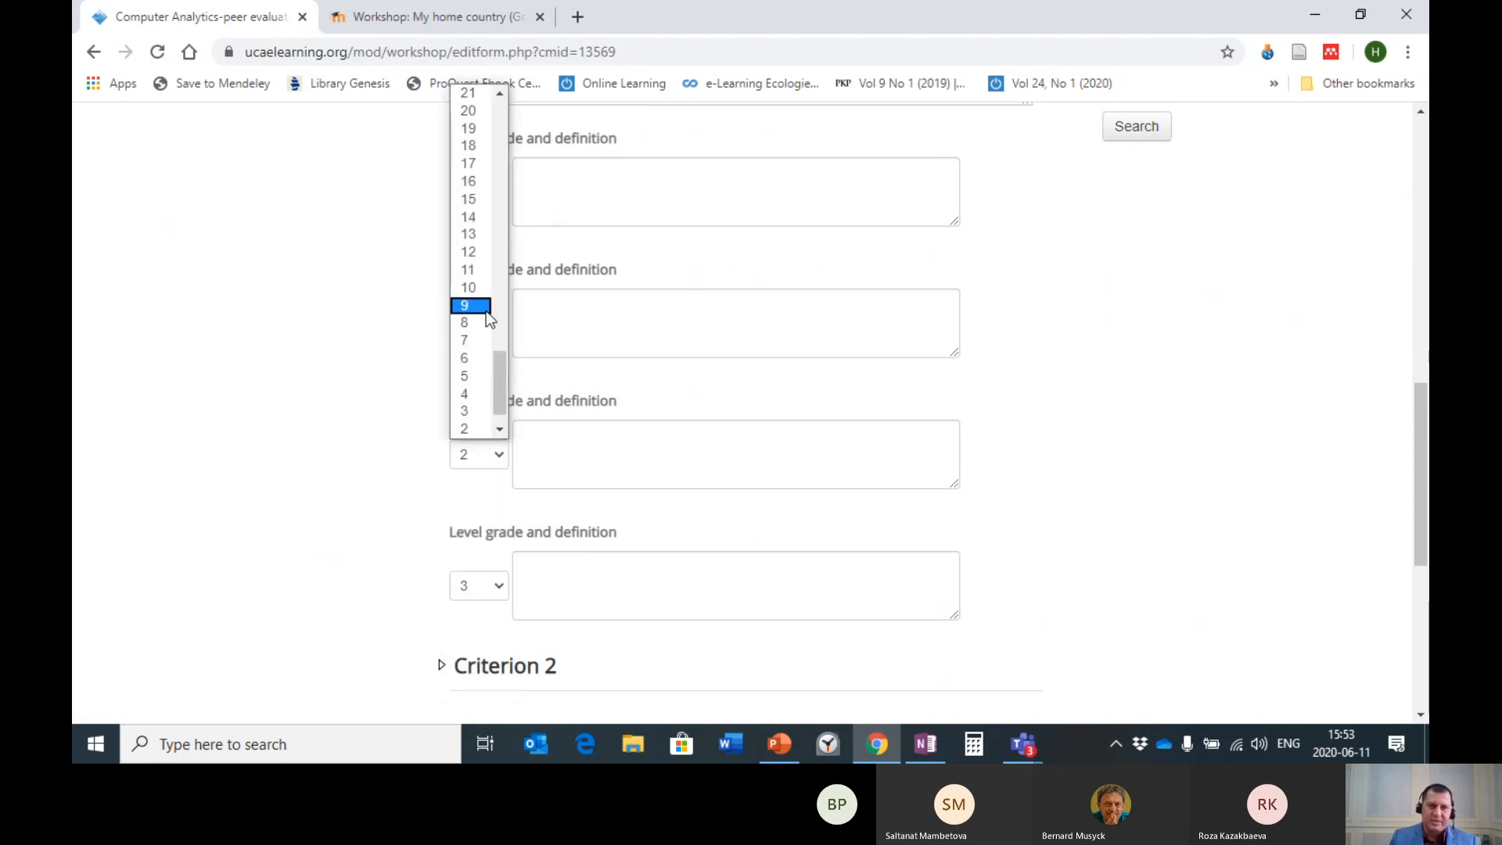
{"action": "left_click", "coordinate": [472, 199]}
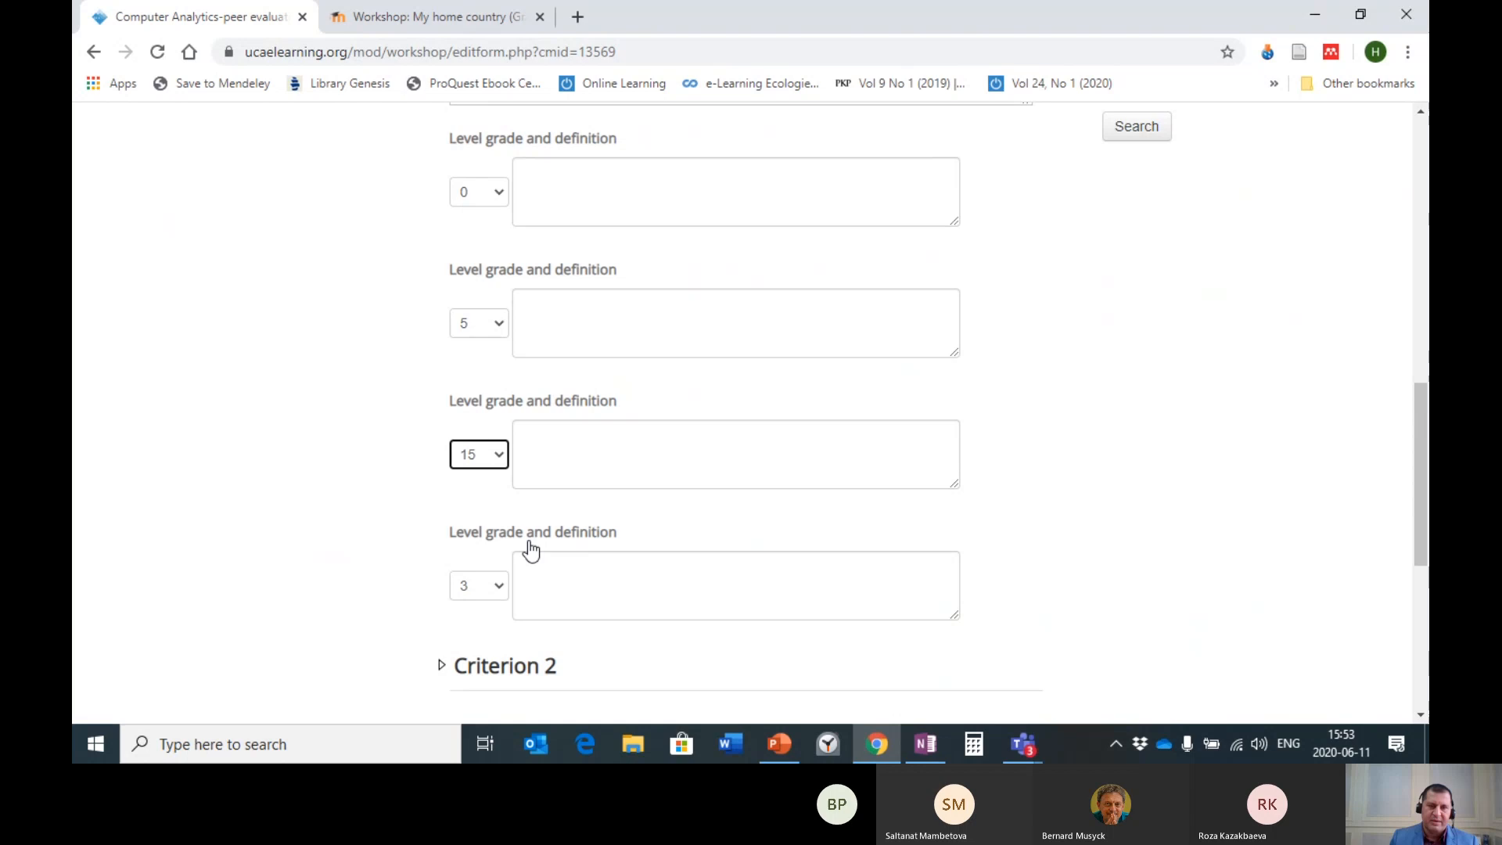
{"action": "left_click", "coordinate": [496, 588]}
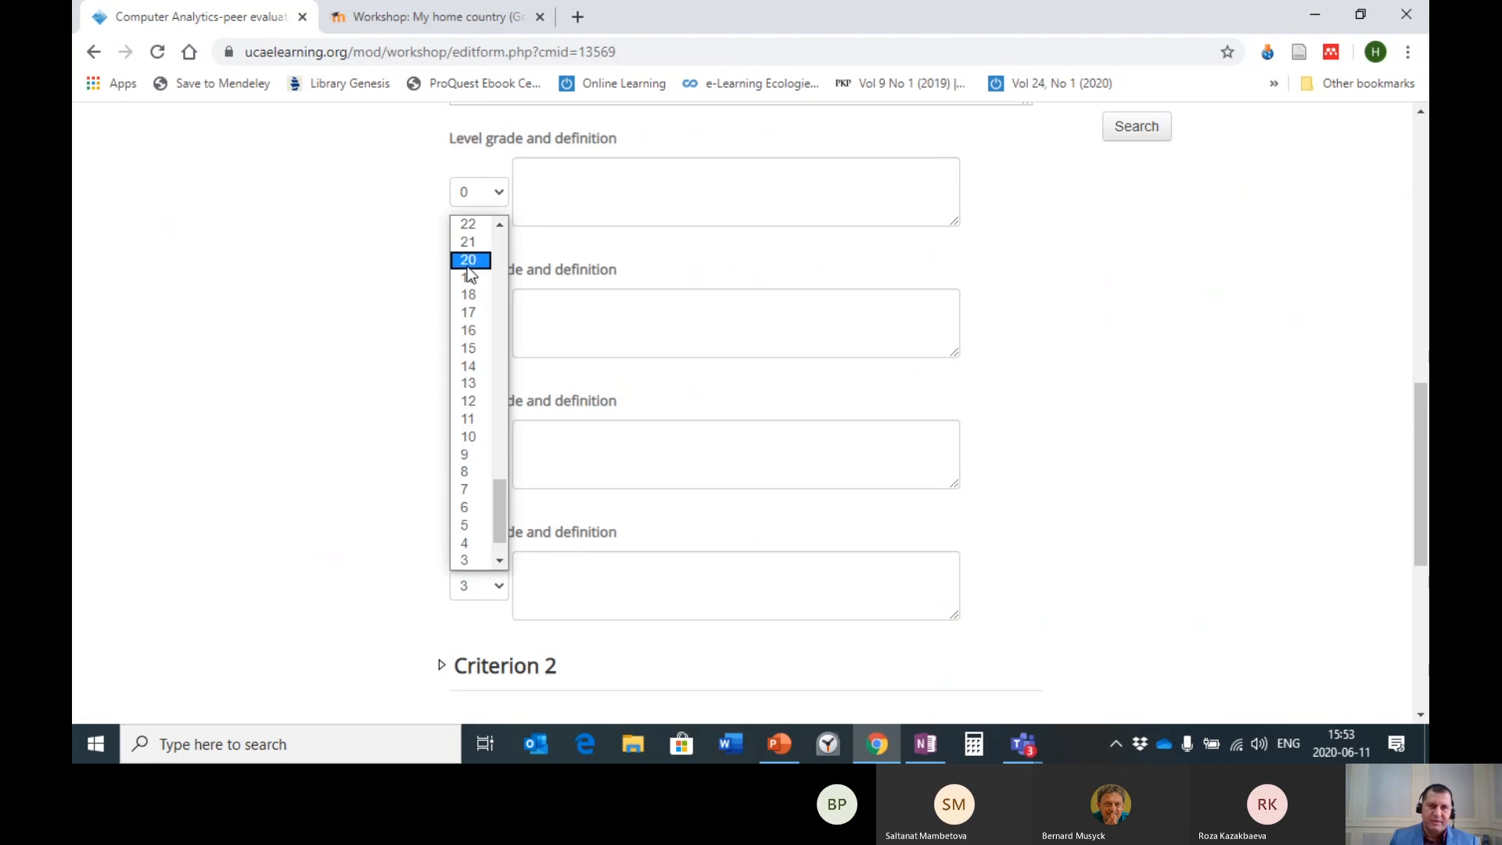
{"action": "left_click", "coordinate": [468, 261]}
- Replace the filler description of Criterion 1 with "there must be statistical charts"
{"action": "scroll", "coordinate": [889, 375], "scroll_direction": "up", "scroll_amount": 4}
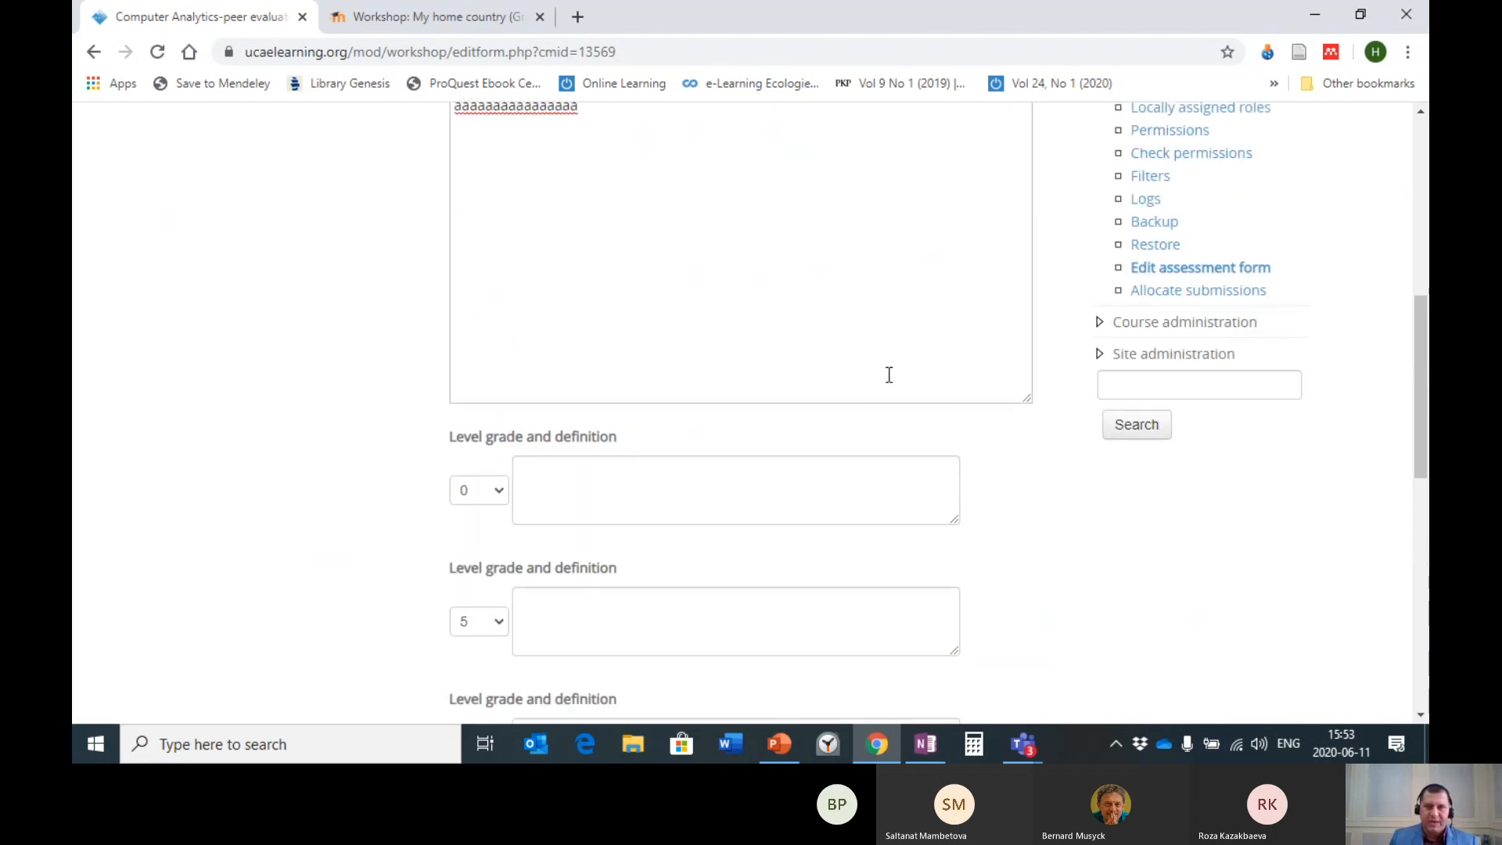
{"action": "scroll", "coordinate": [730, 284], "scroll_direction": "up", "scroll_amount": 4}
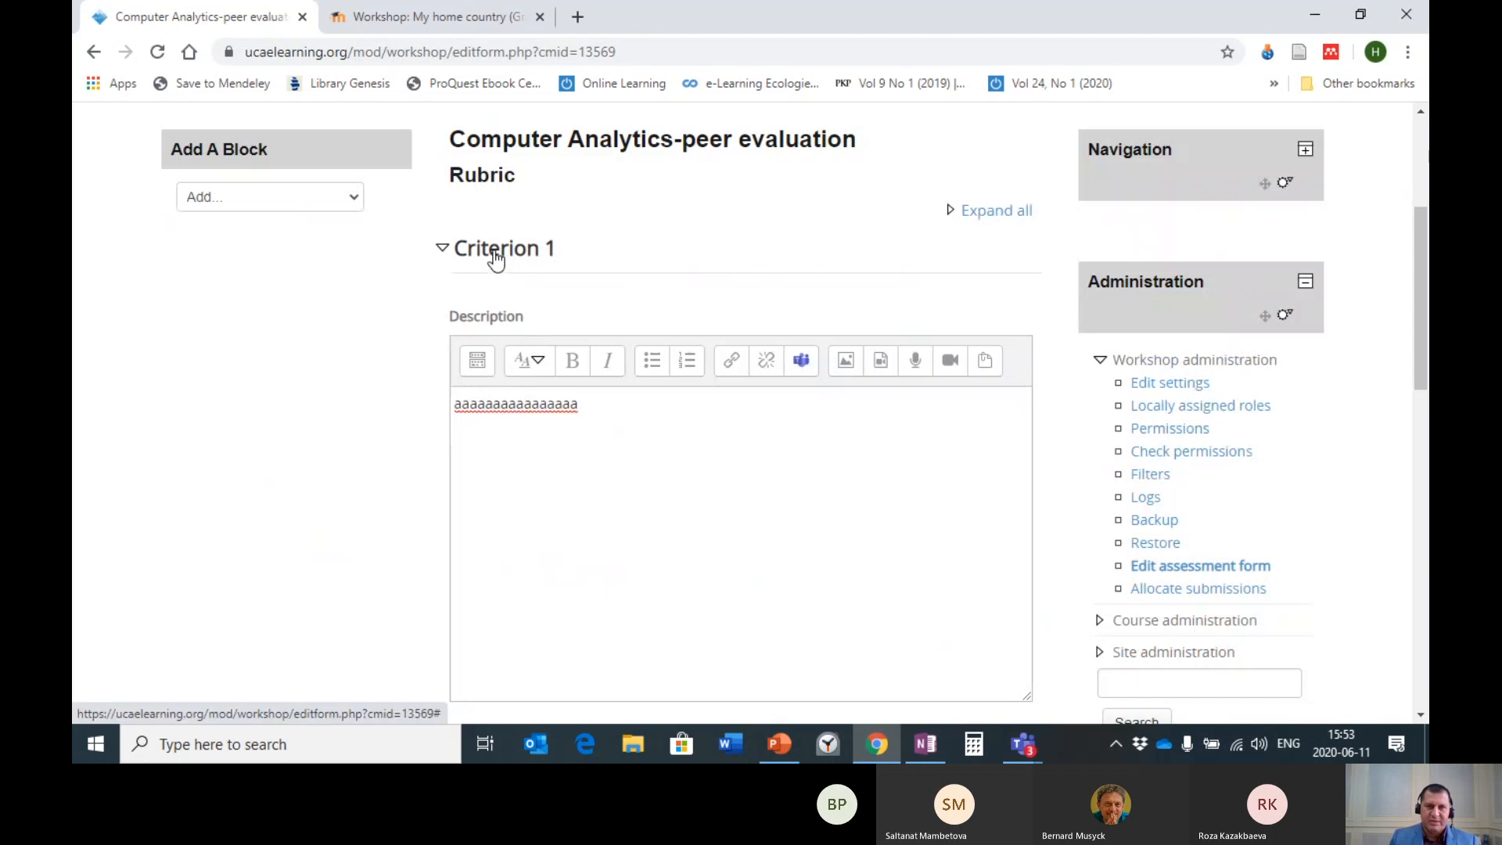
{"action": "left_click_drag", "start_coordinate": [583, 410], "coordinate": [450, 410]}
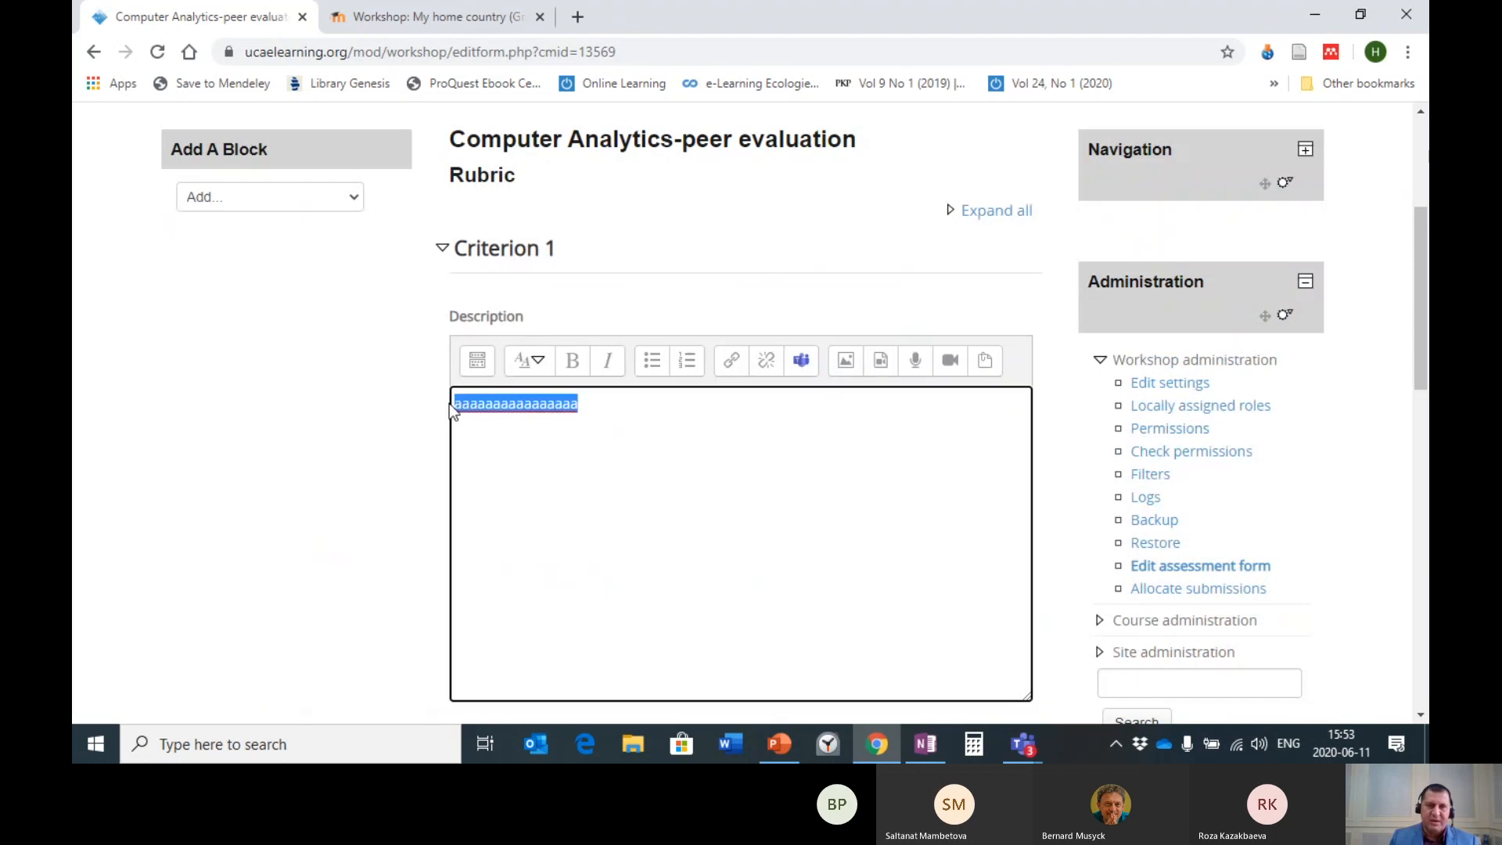
{"action": "type", "text": "there must be statistical charts"}
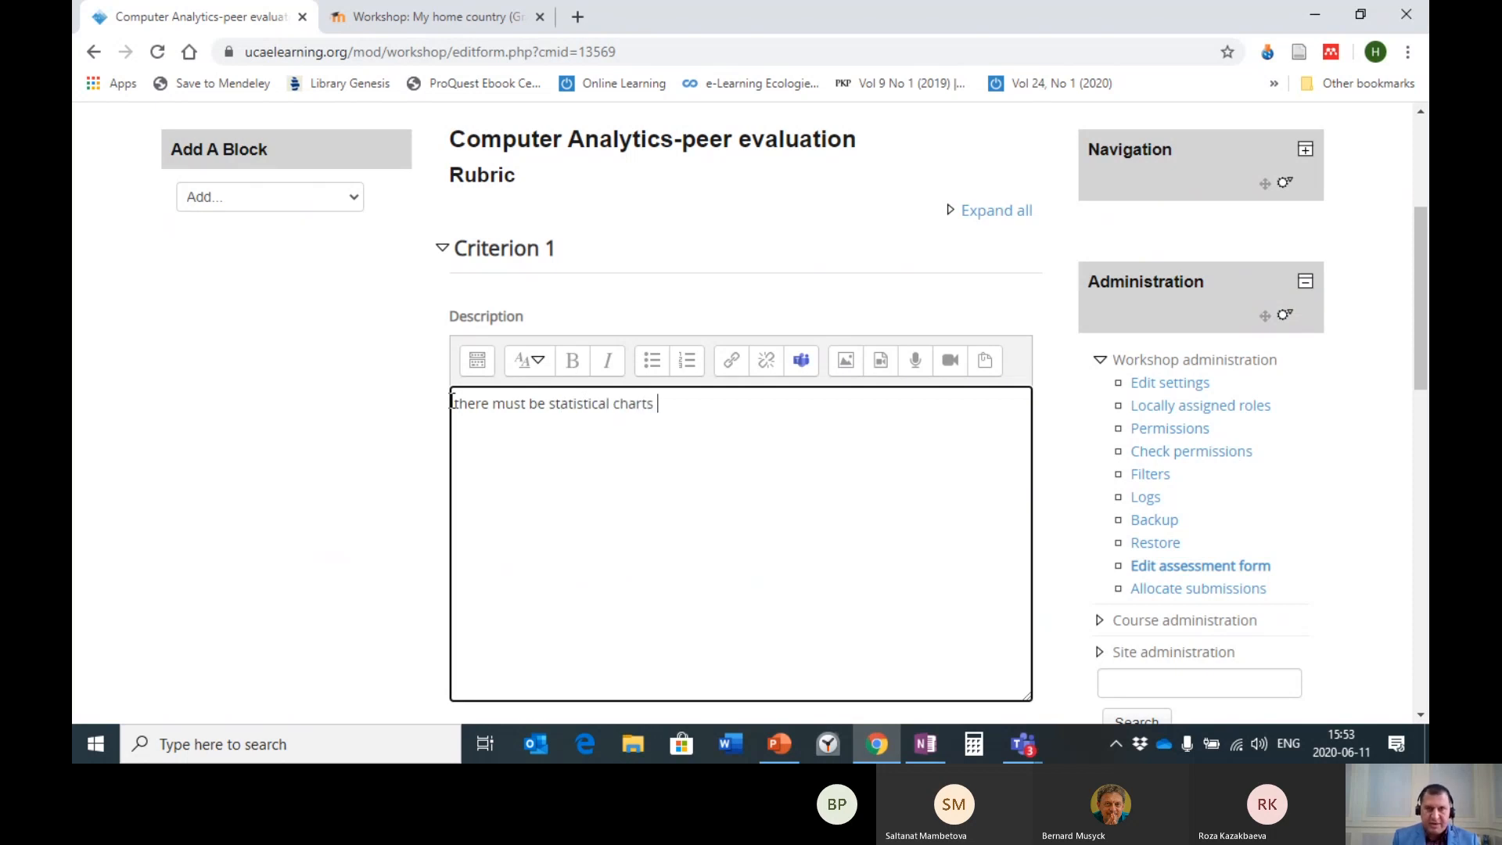
{"action": "scroll", "coordinate": [824, 443], "scroll_direction": "down", "scroll_amount": 8}
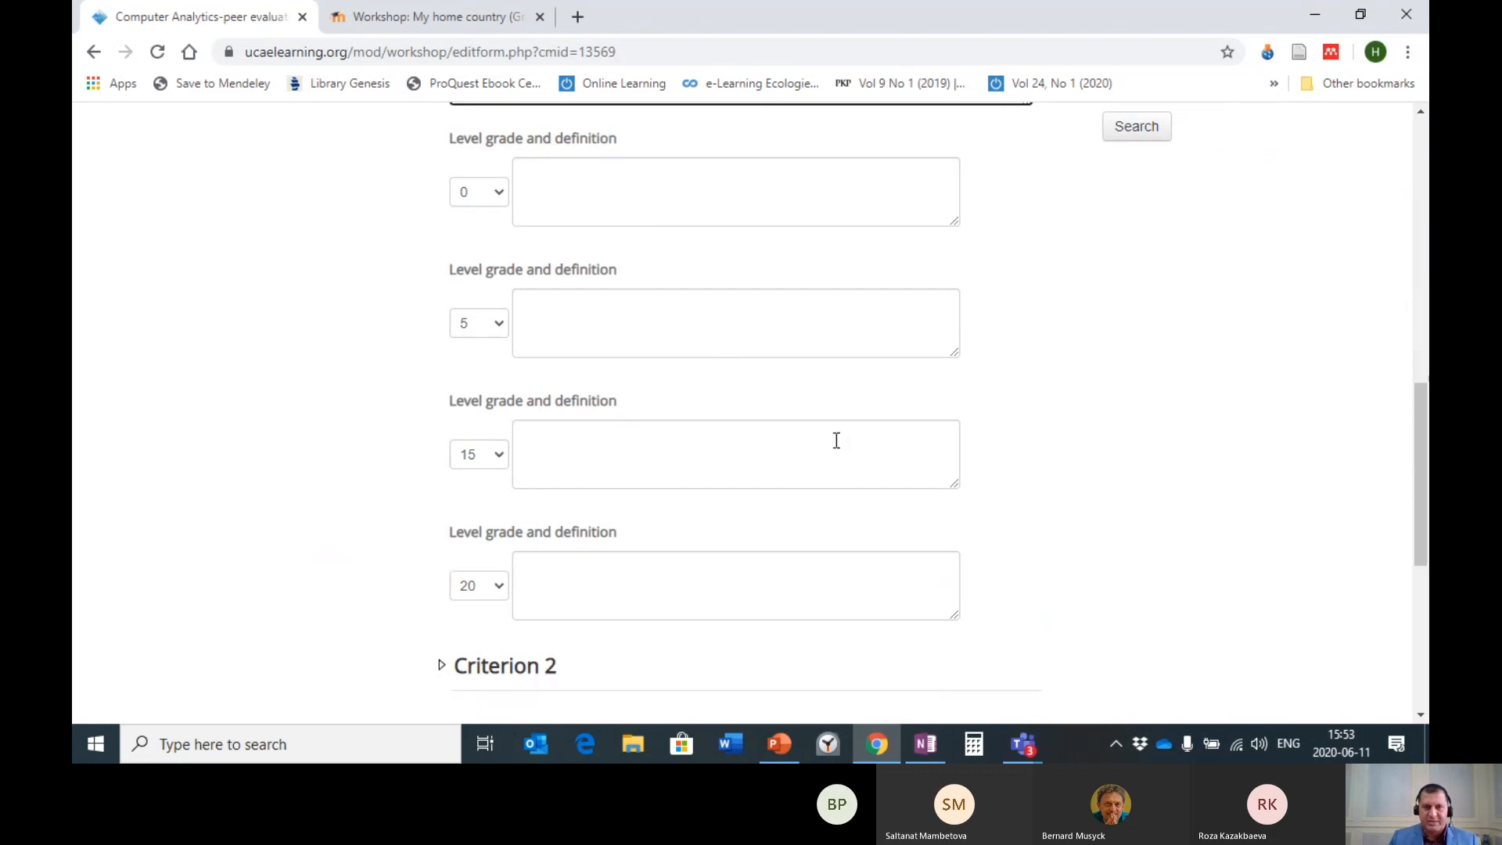
{"action": "left_click", "coordinate": [559, 183]}
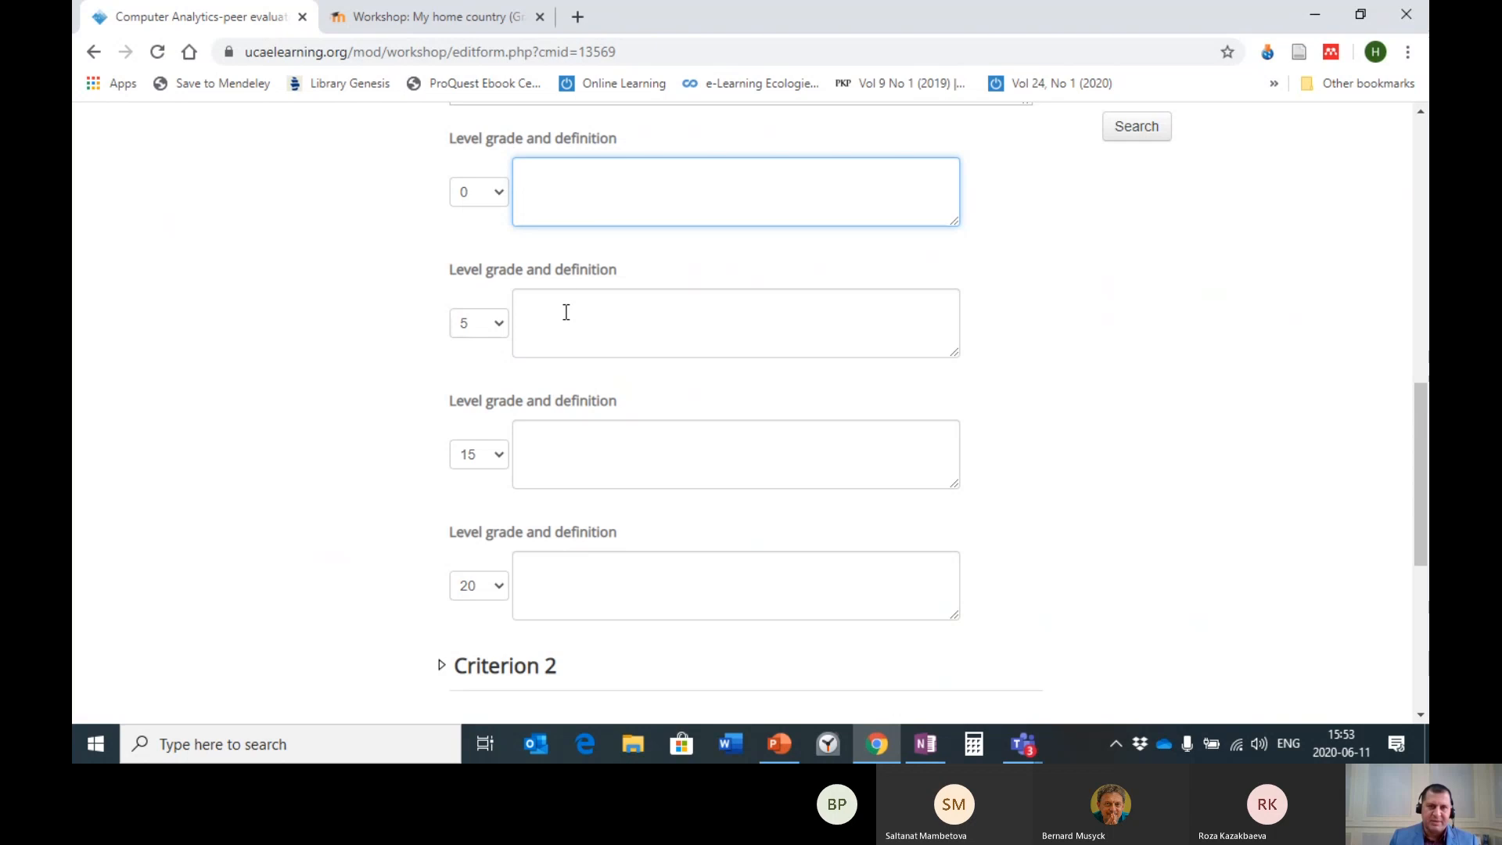
{"action": "left_click", "coordinate": [563, 588]}
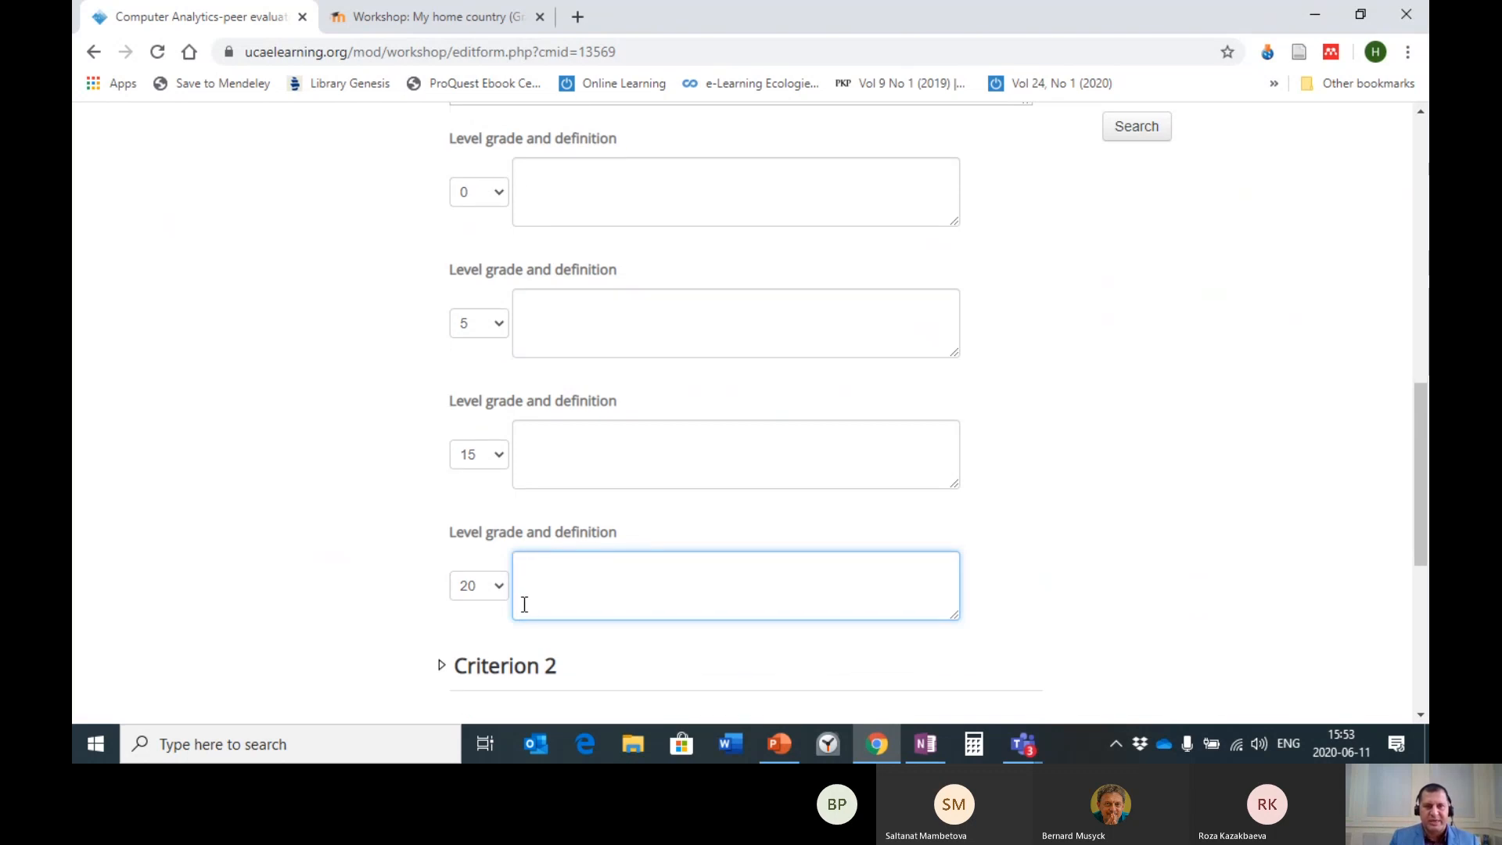
- Search Google for "rubric essay" in a new browser tab and open the ReadWriteThink Essay Rubric PDF
{"action": "left_click", "coordinate": [577, 16]}
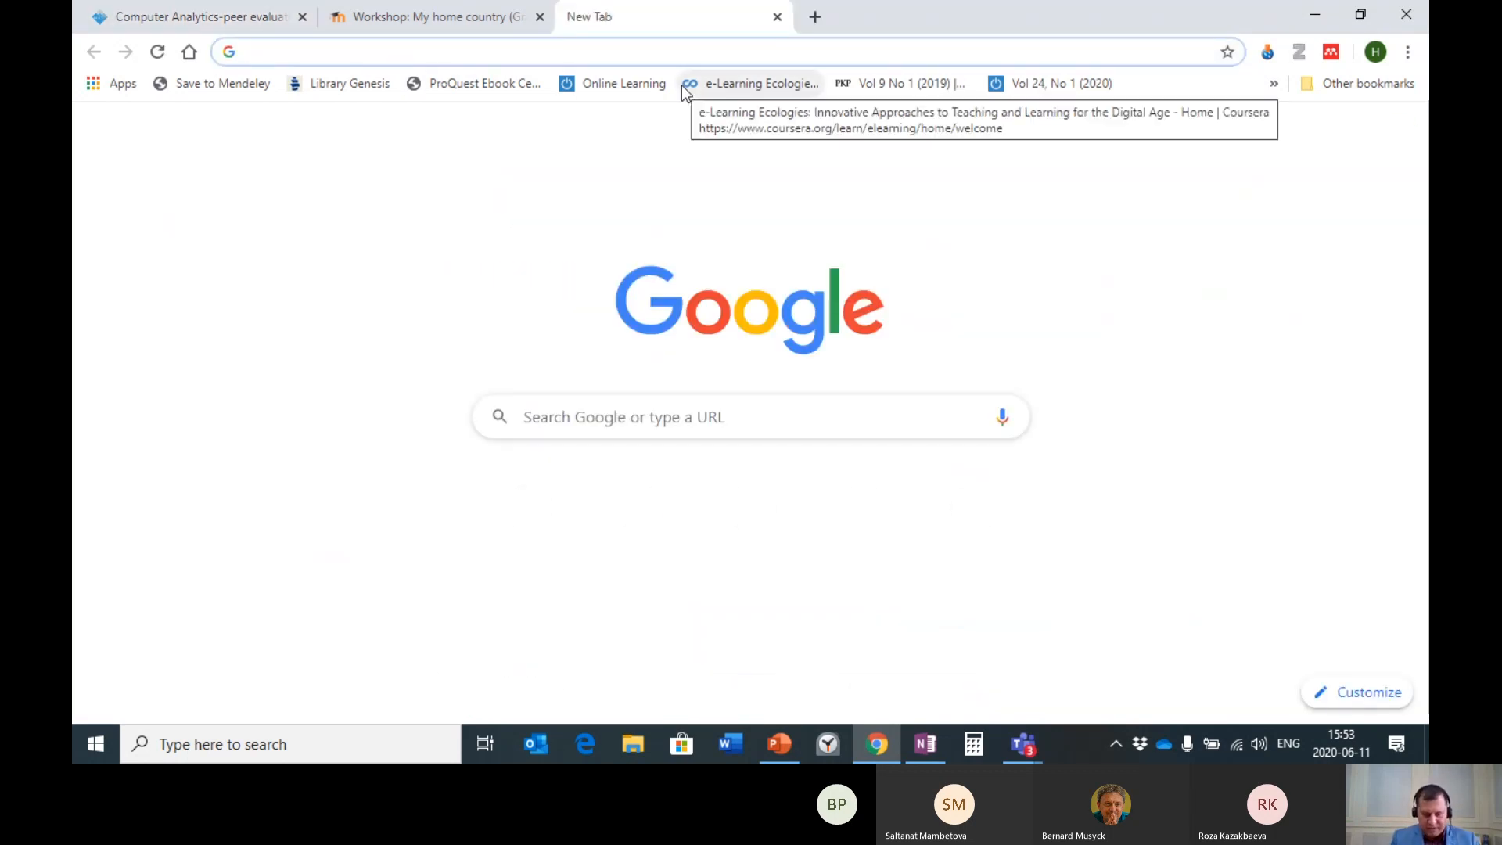
{"action": "type", "text": "rubric essay"}
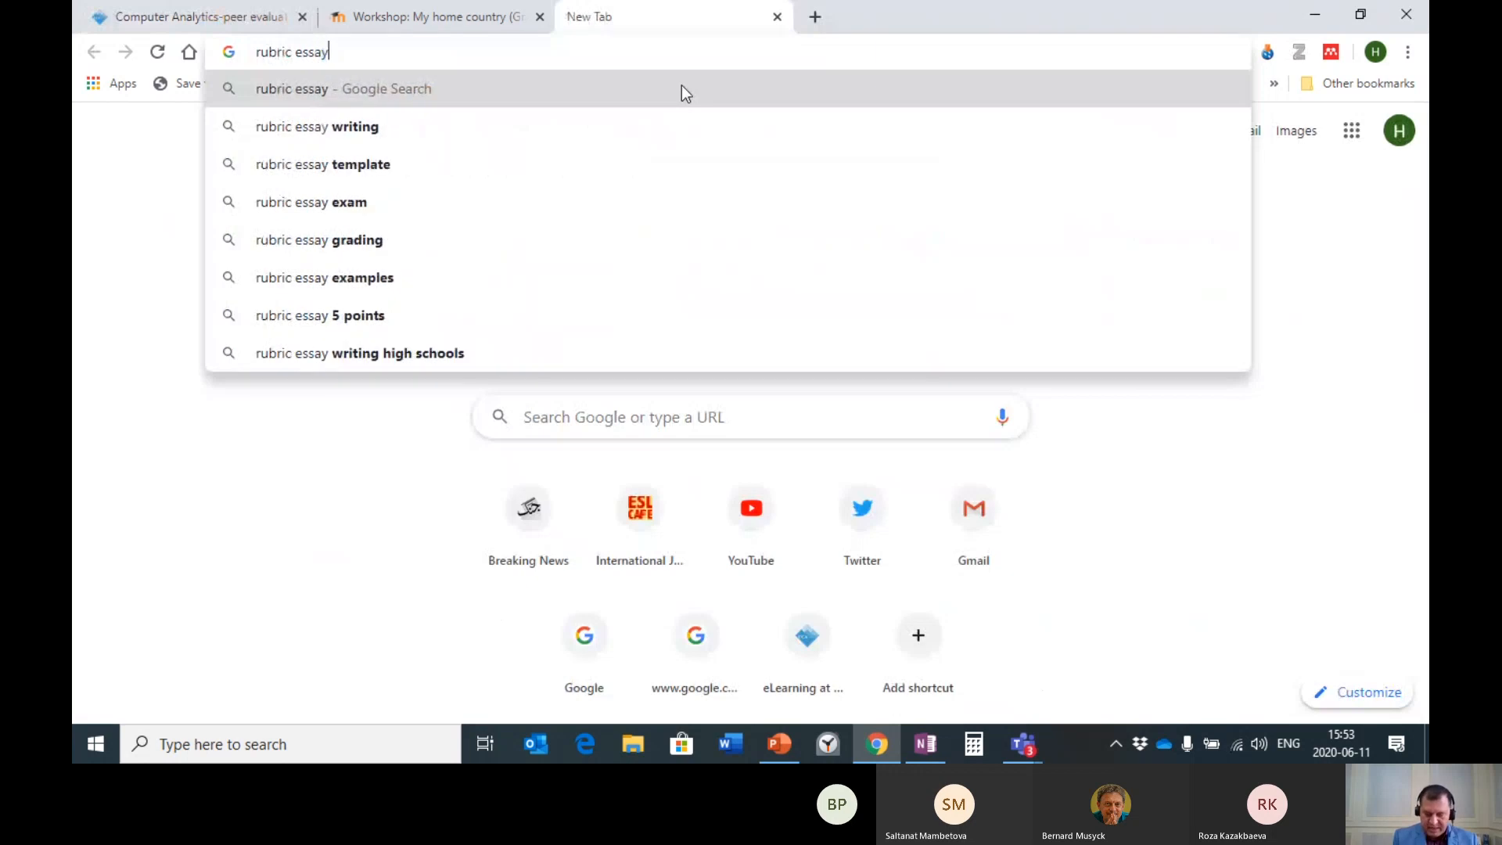
{"action": "key", "text": "Return"}
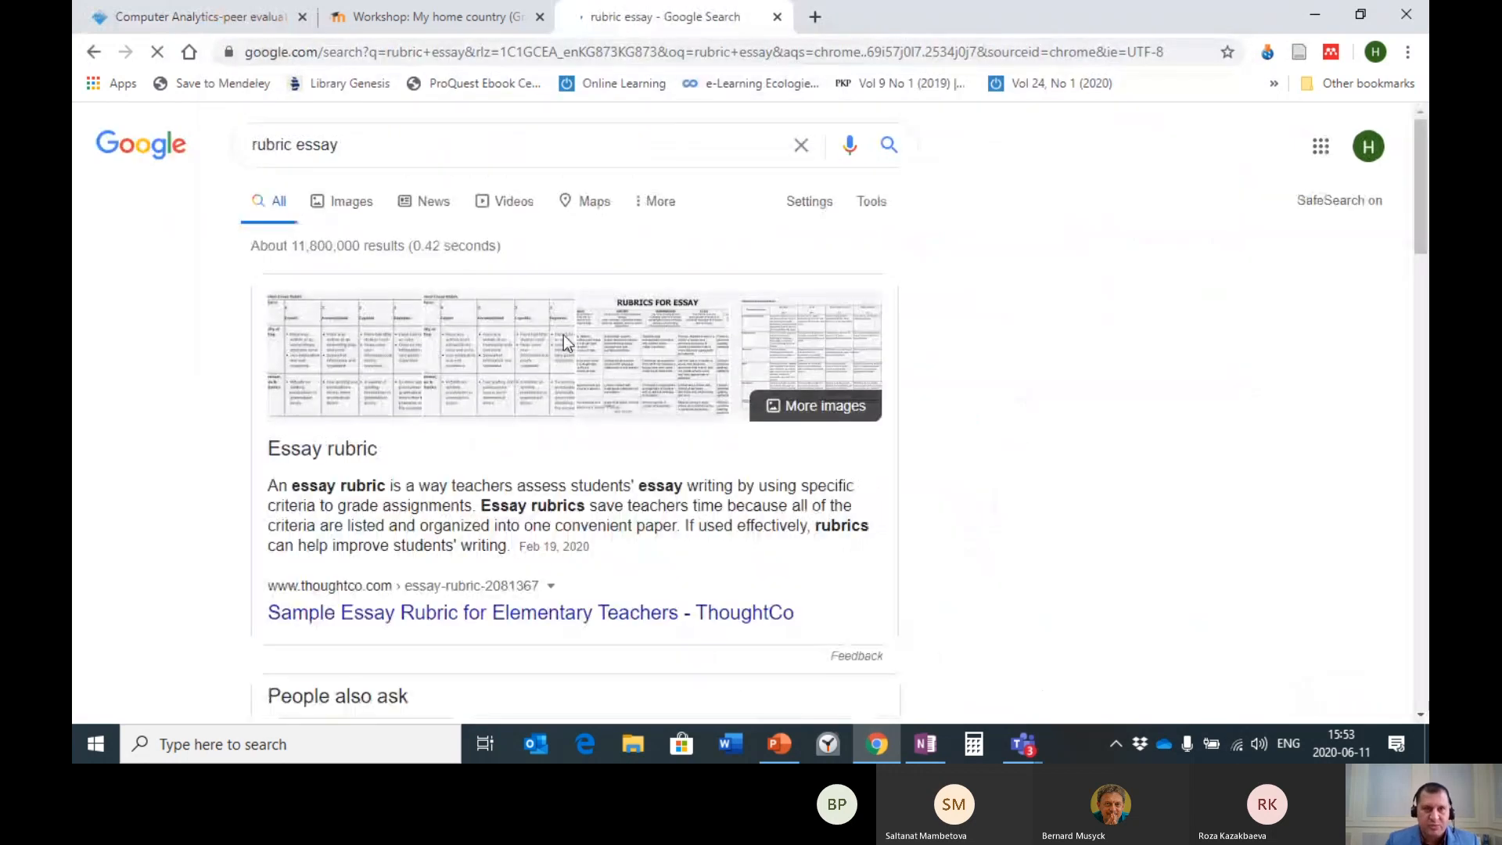
{"action": "scroll", "coordinate": [926, 402], "scroll_direction": "down", "scroll_amount": 8}
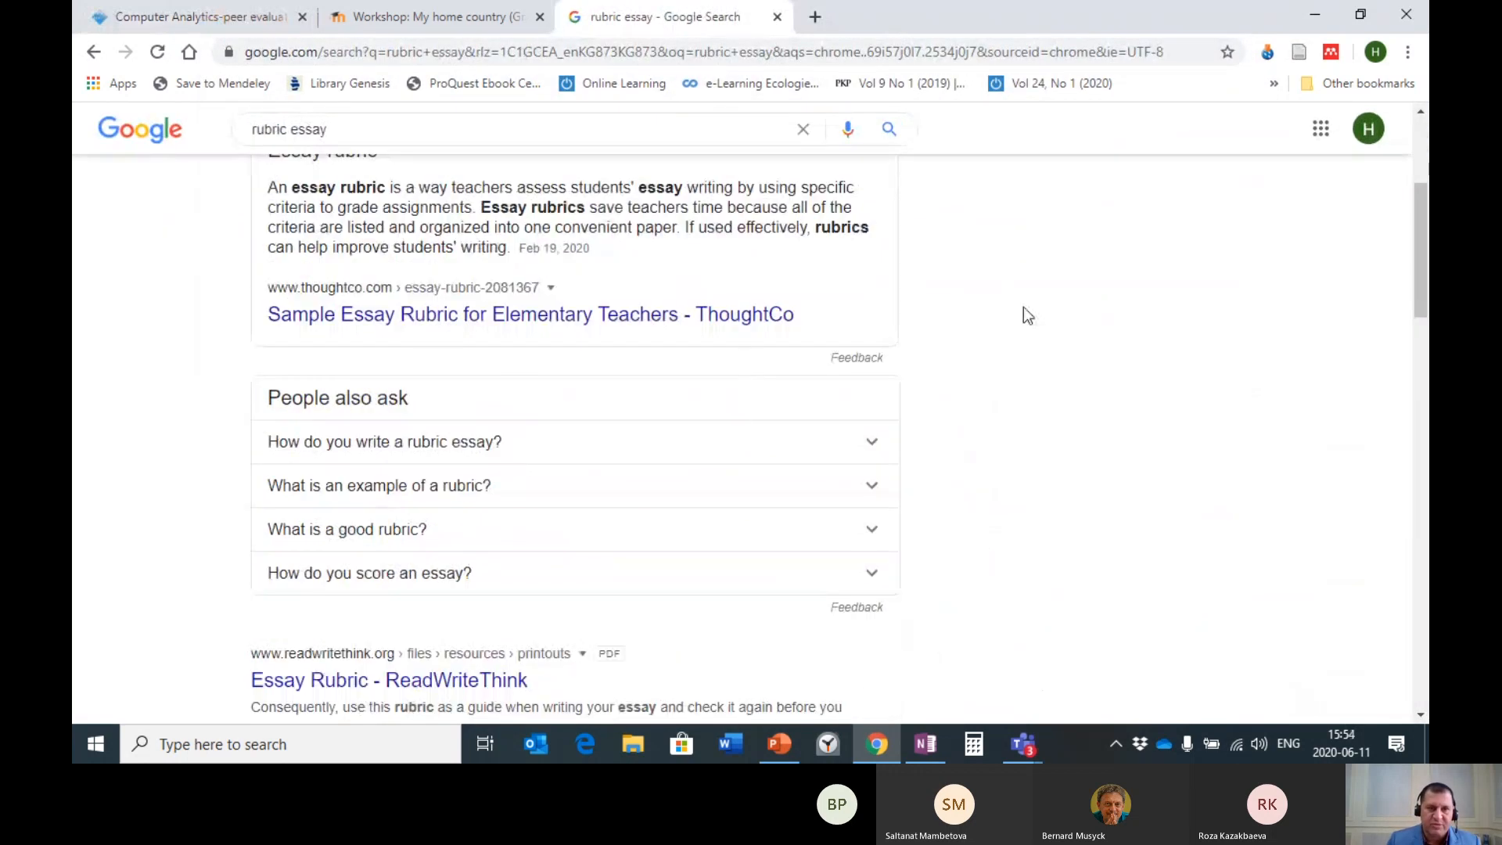
{"action": "left_click", "coordinate": [434, 381]}
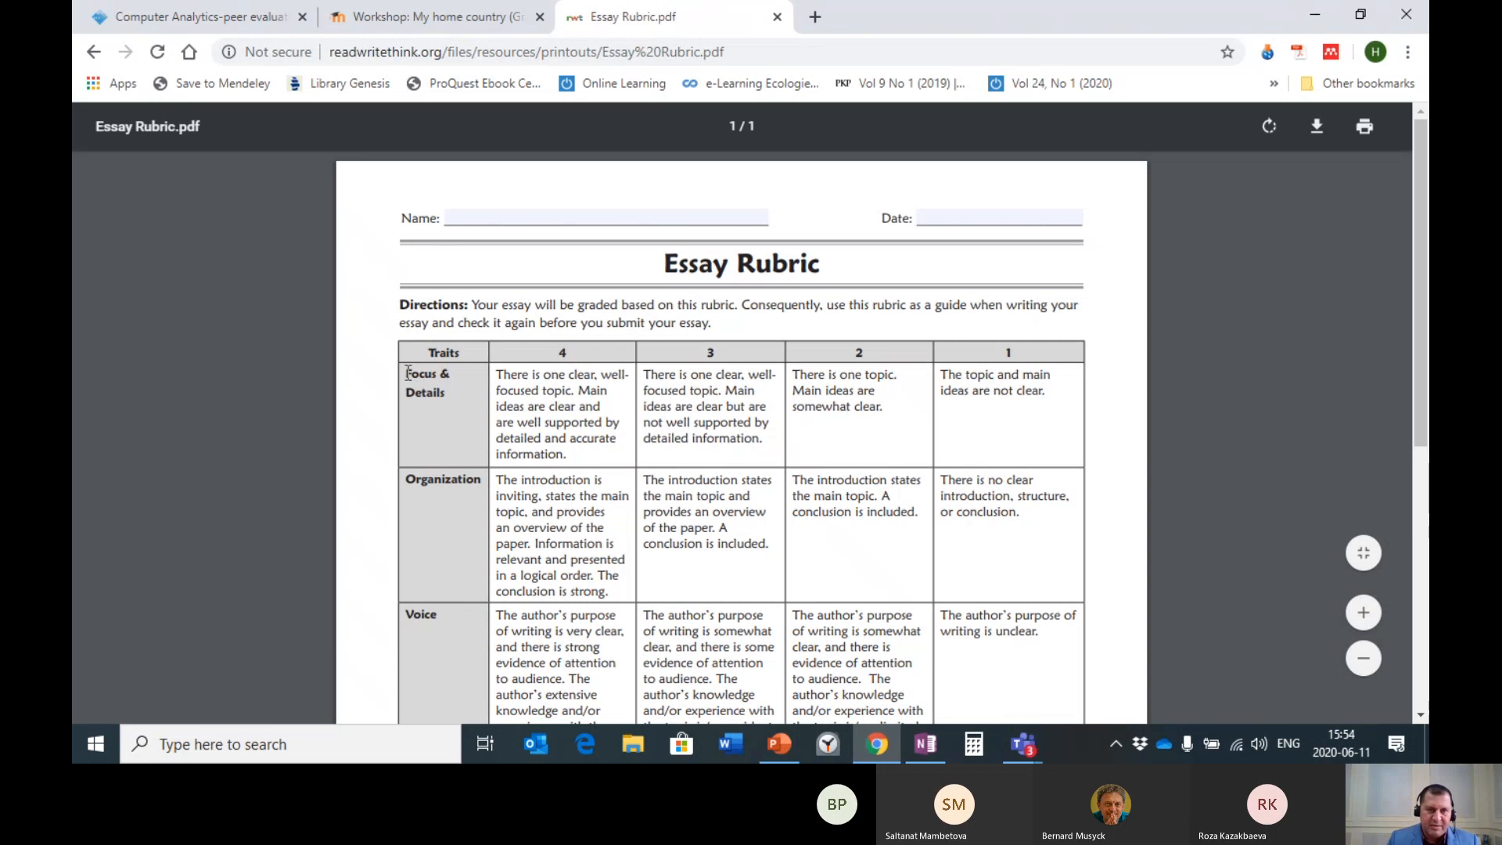
- Replace the Criterion 1 description with the trait name "Focus & Details" copied from the Essay Rubric PDF
{"action": "left_click_drag", "start_coordinate": [407, 373], "coordinate": [449, 400]}
{"action": "key", "text": "ctrl+c"}
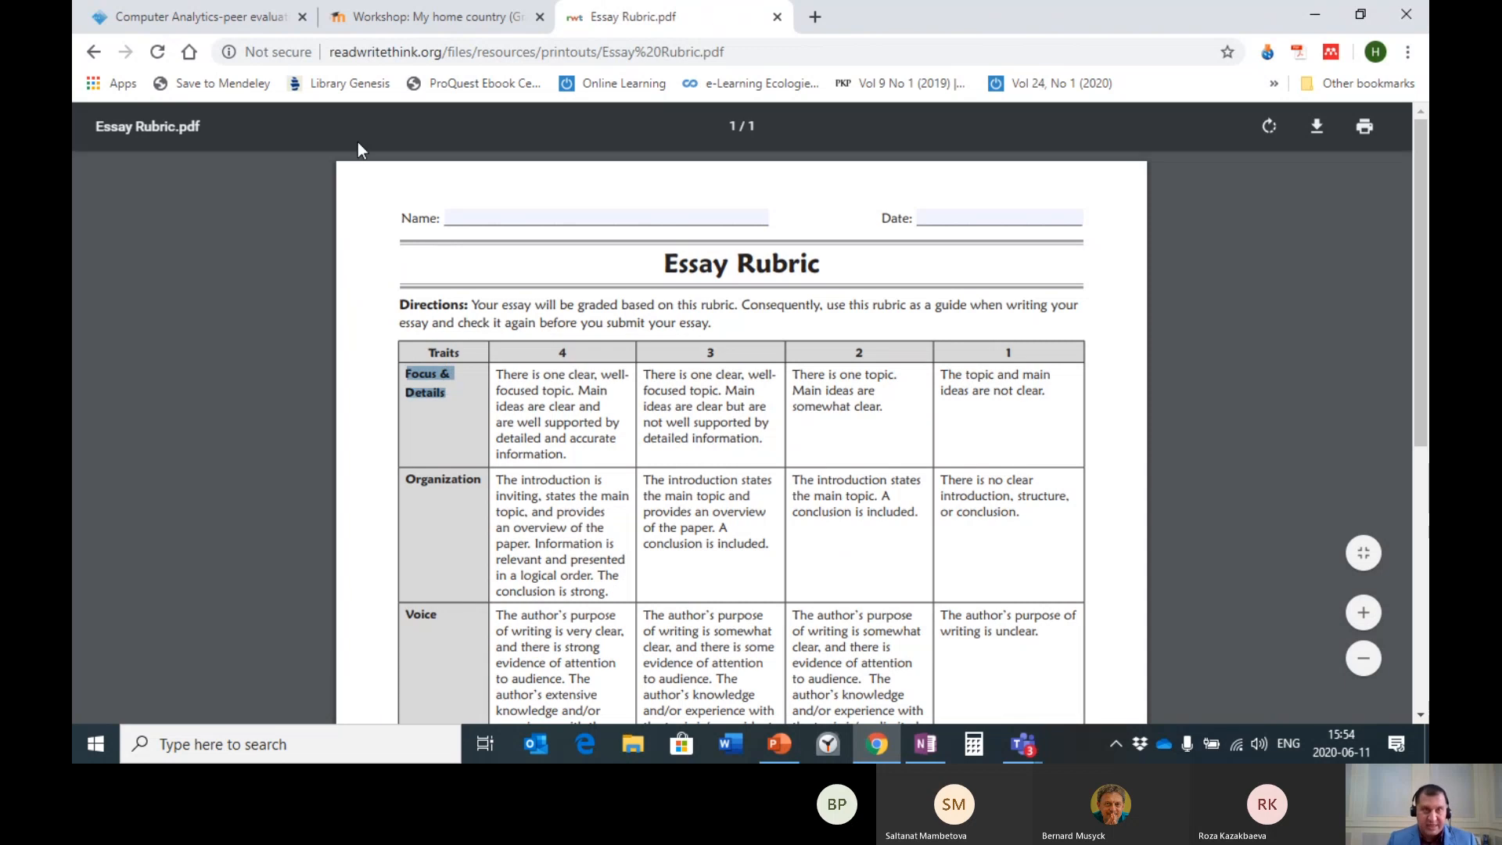
{"action": "left_click", "coordinate": [204, 17]}
{"action": "scroll", "coordinate": [740, 283], "scroll_direction": "up", "scroll_amount": 10}
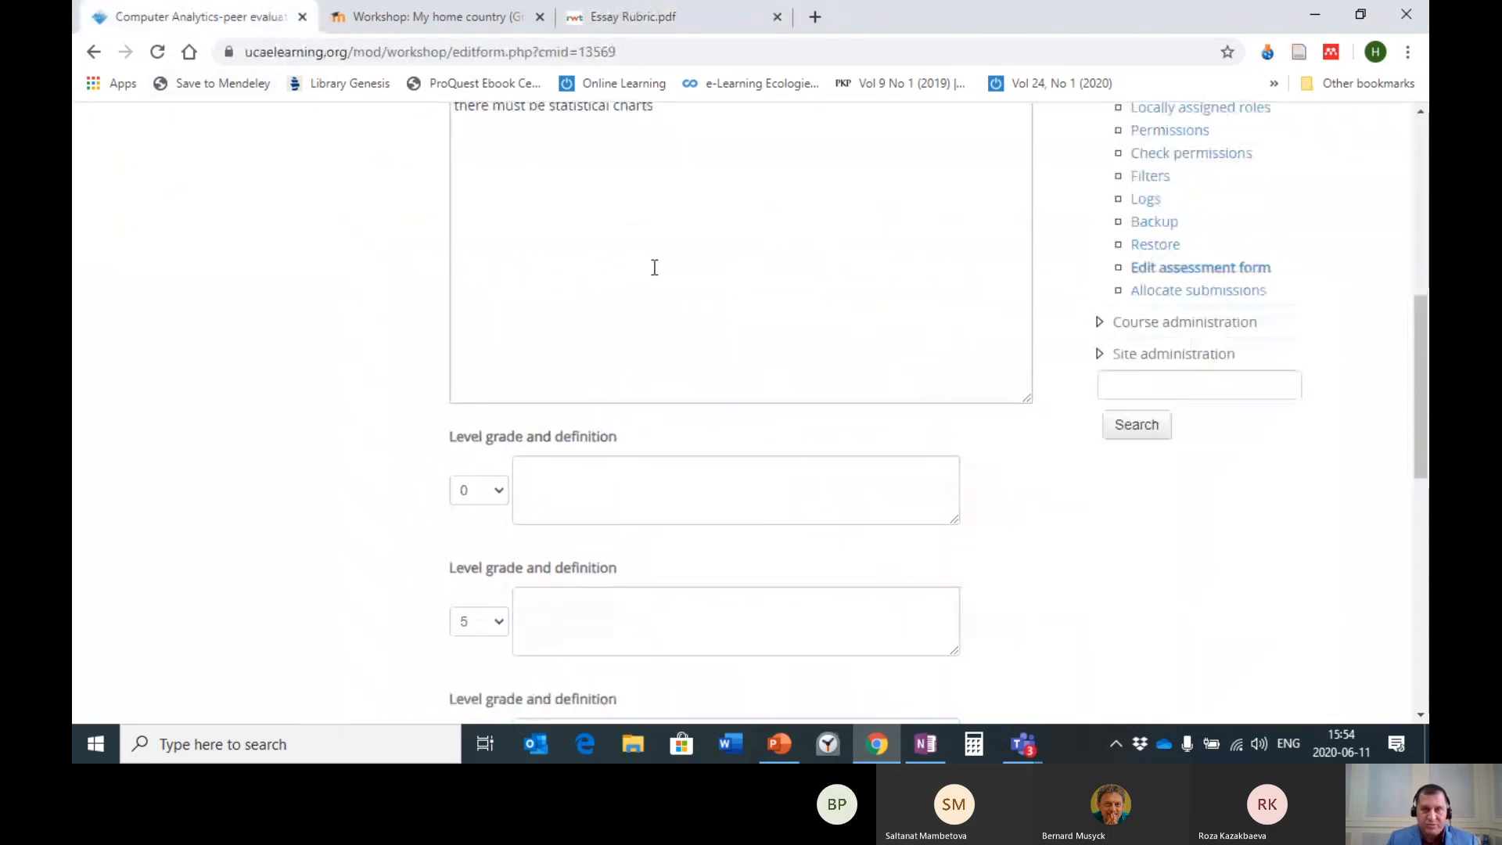
{"action": "left_click_drag", "start_coordinate": [657, 404], "coordinate": [391, 410]}
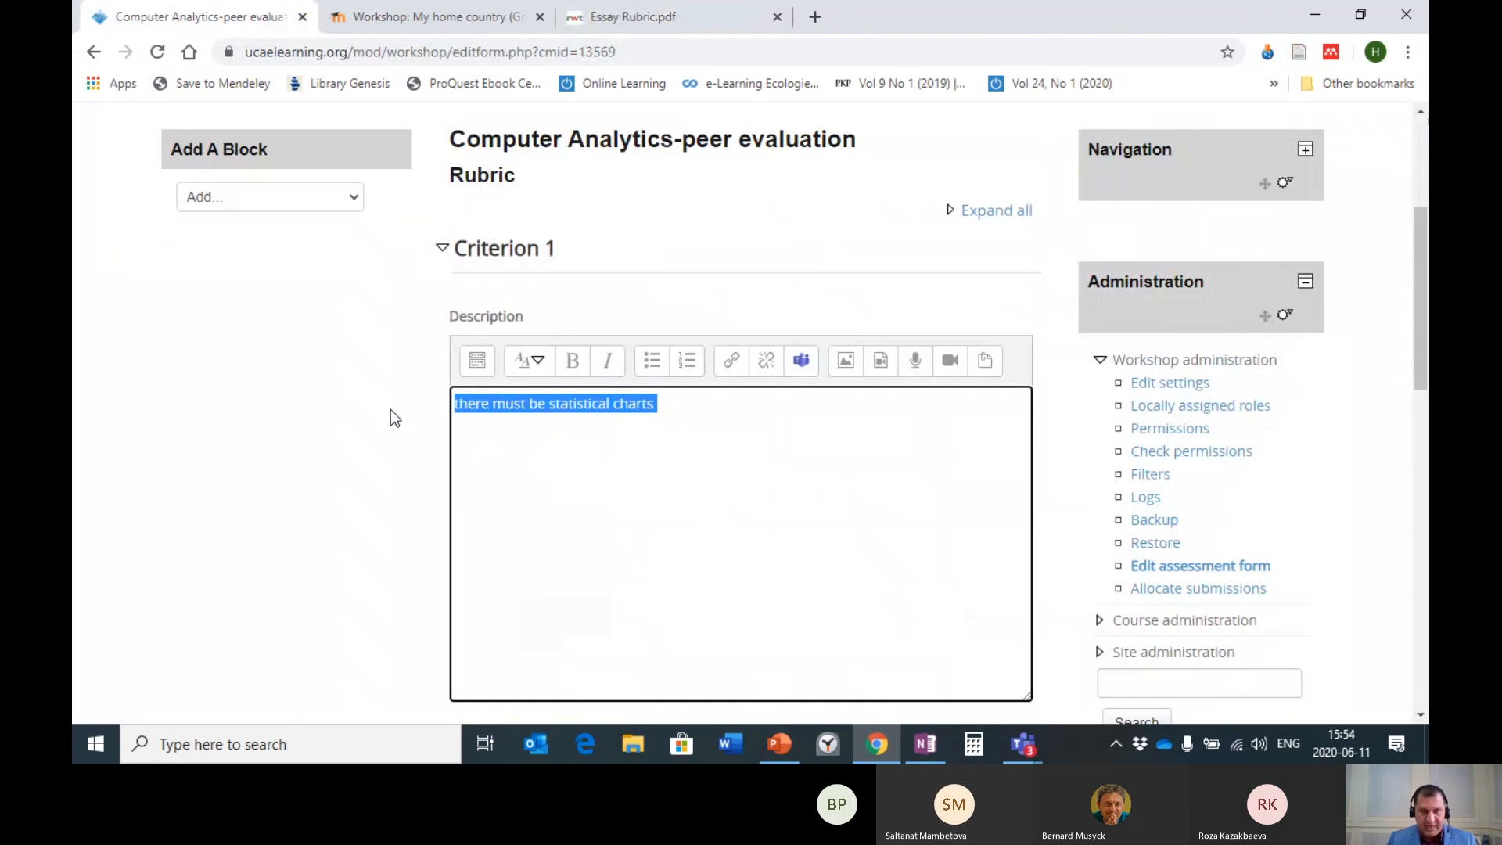
{"action": "key", "text": "ctrl+v"}
- Copy the PDF's level 1 text "The topic and main ideas are not clear." into the first level definition of Criterion 1
{"action": "scroll", "coordinate": [768, 516], "scroll_direction": "down", "scroll_amount": 4}
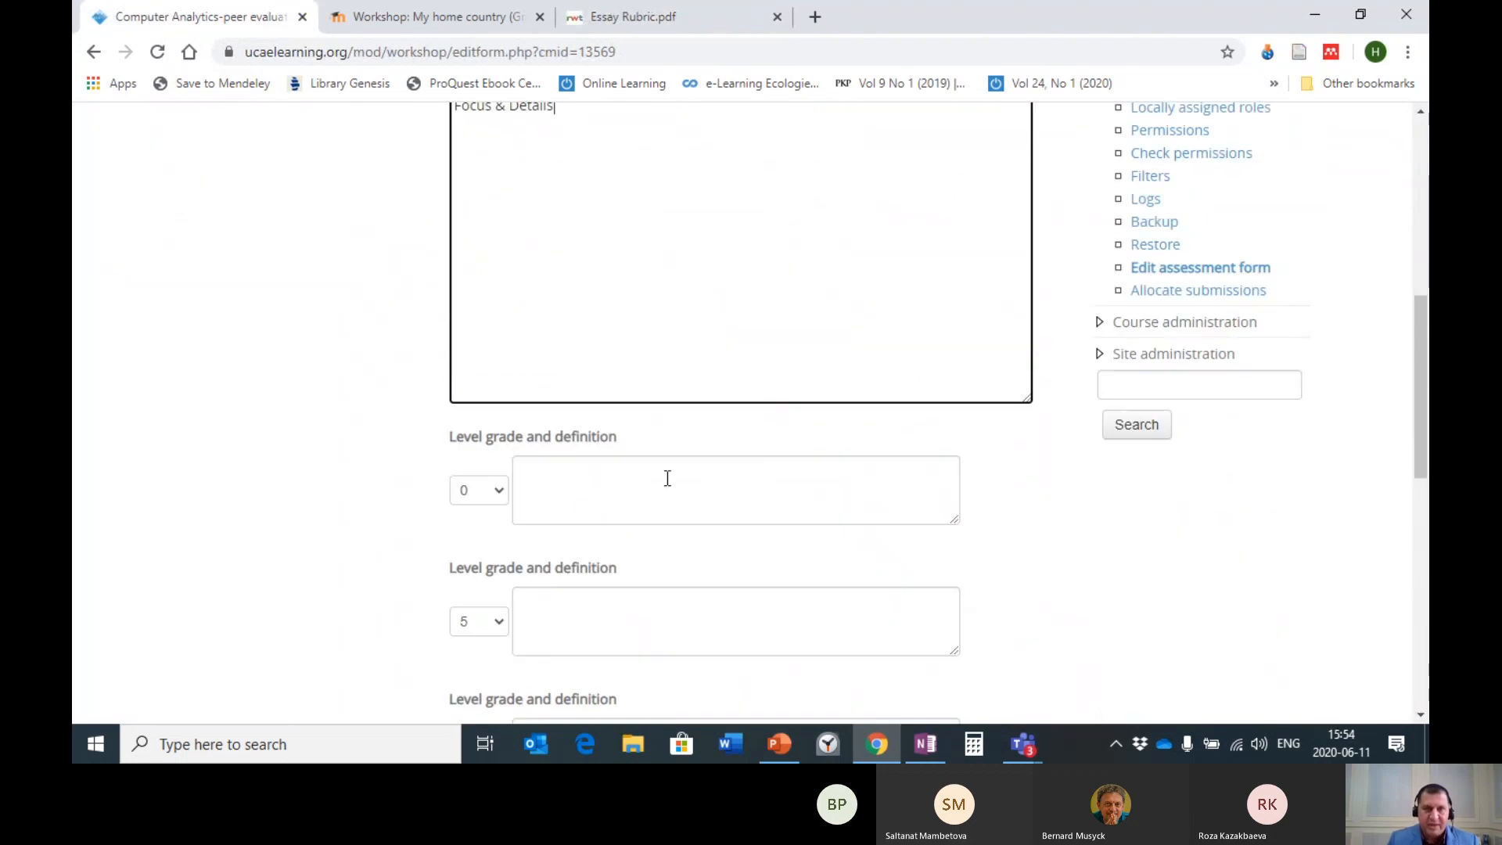
{"action": "left_click", "coordinate": [568, 480]}
{"action": "left_click", "coordinate": [602, 14]}
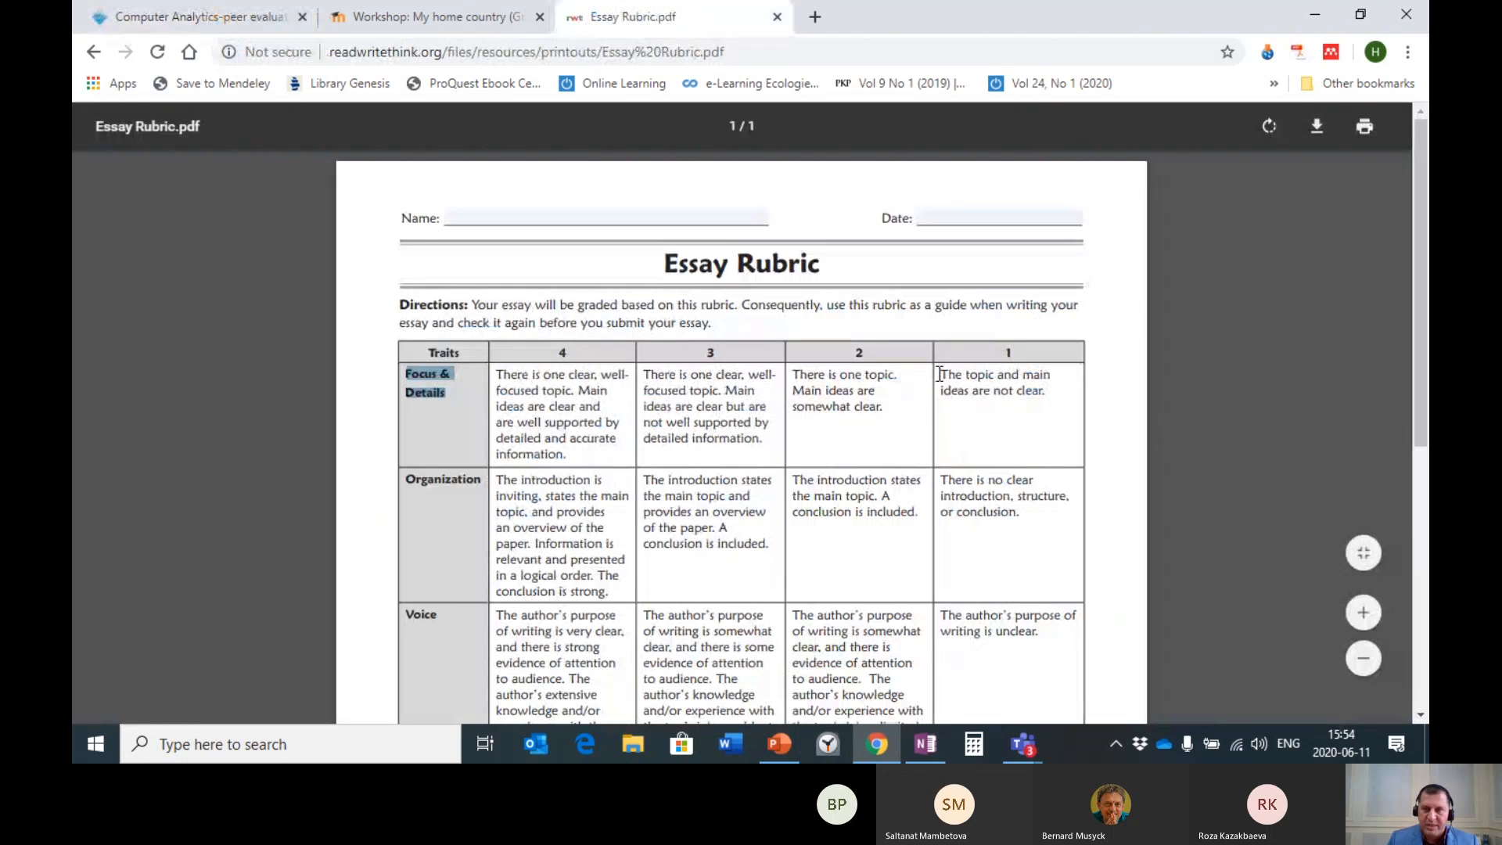
{"action": "left_click_drag", "start_coordinate": [939, 374], "coordinate": [1039, 398]}
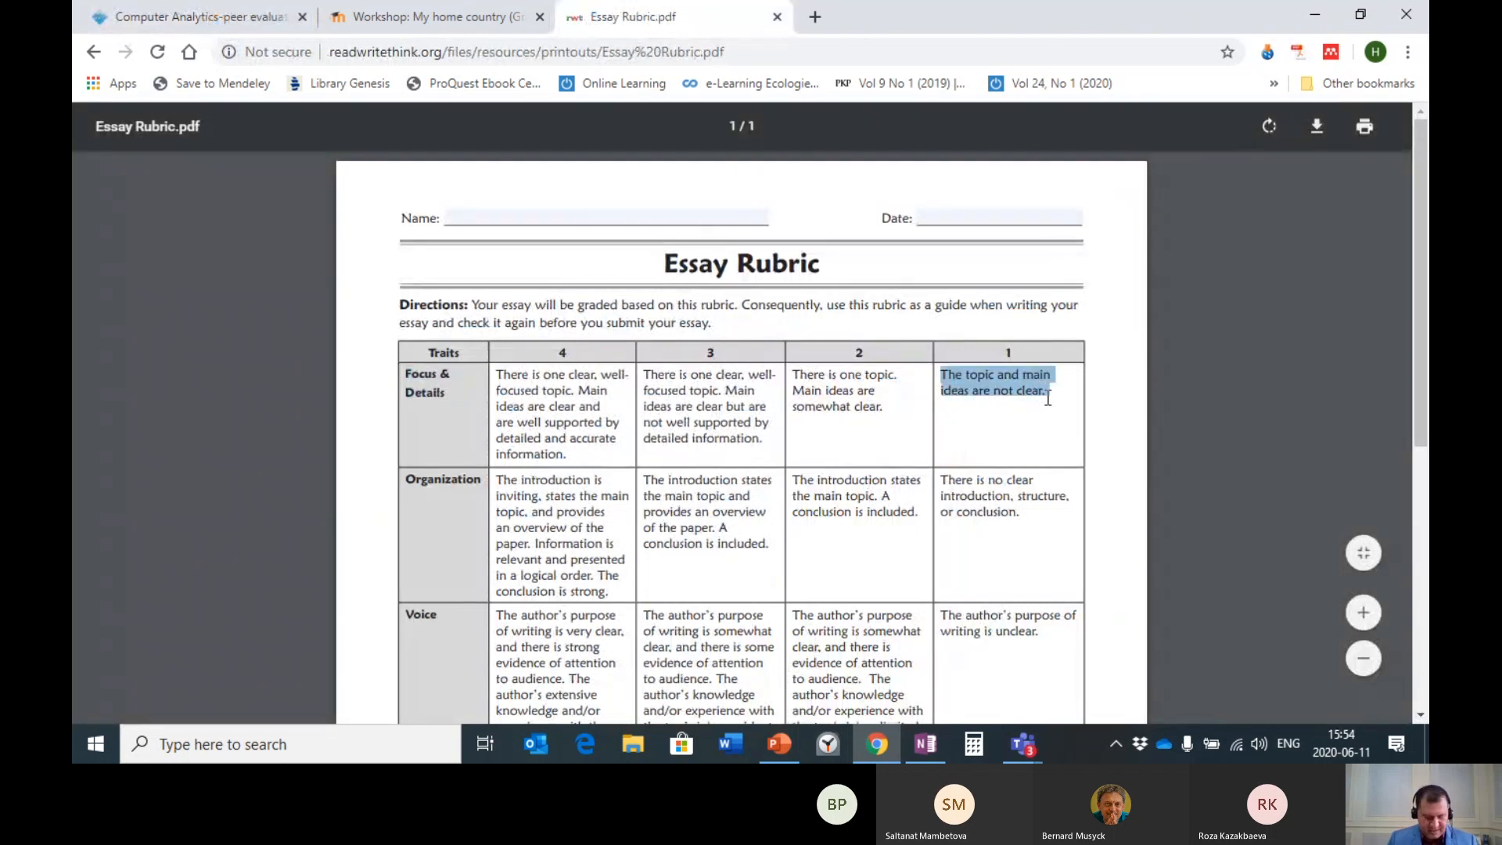
{"action": "left_click", "coordinate": [205, 17]}
{"action": "type", "text": "The topic and main ideas are not clear."}
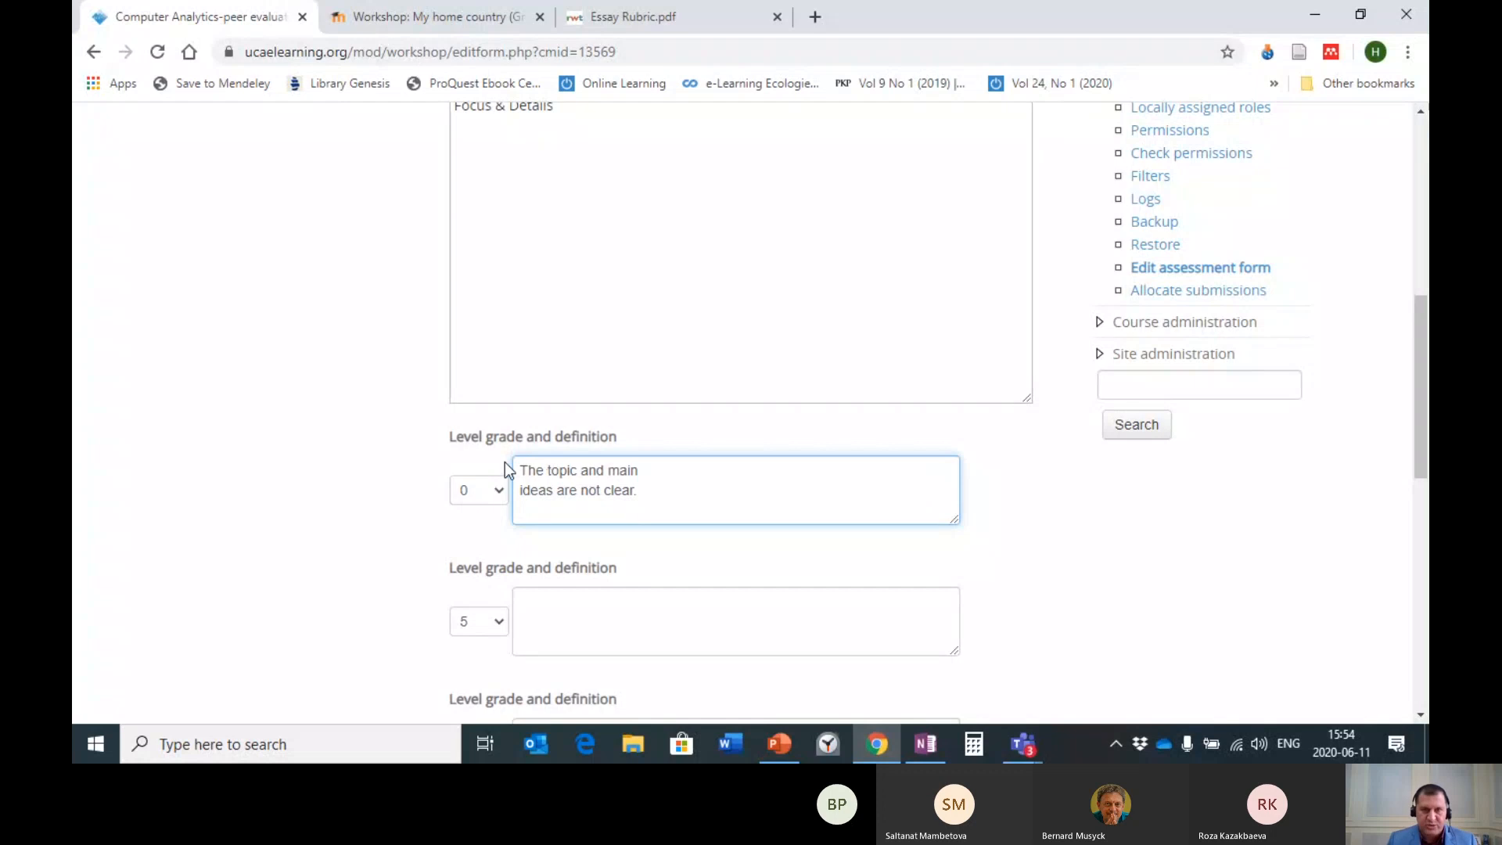
- Set the first level grade of Criterion 1 to 1 and join its definition onto a single line
{"action": "left_click", "coordinate": [496, 491]}
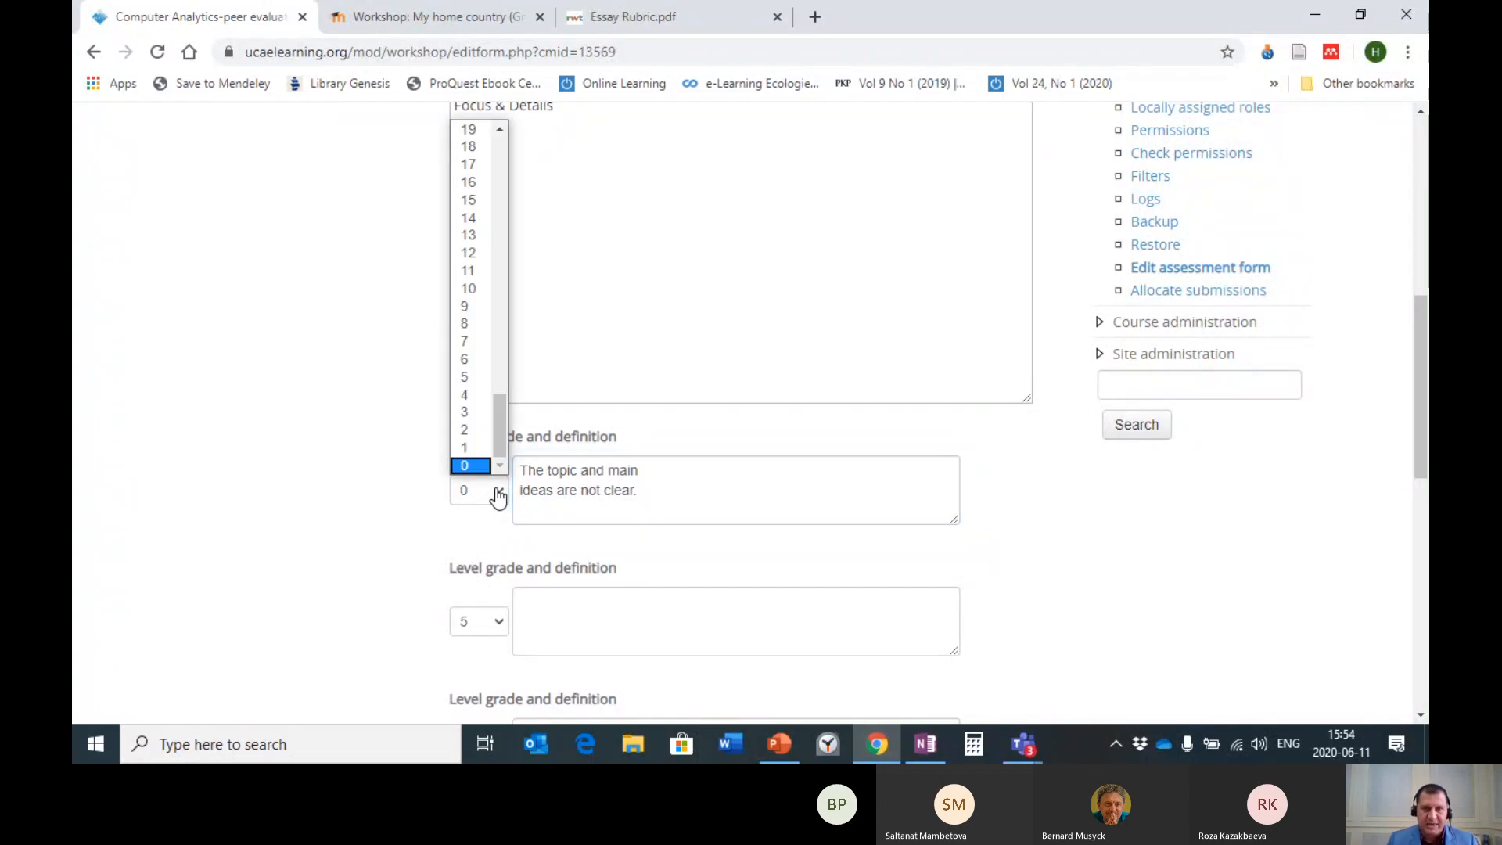
{"action": "left_click", "coordinate": [473, 448]}
{"action": "left_click", "coordinate": [663, 507]}
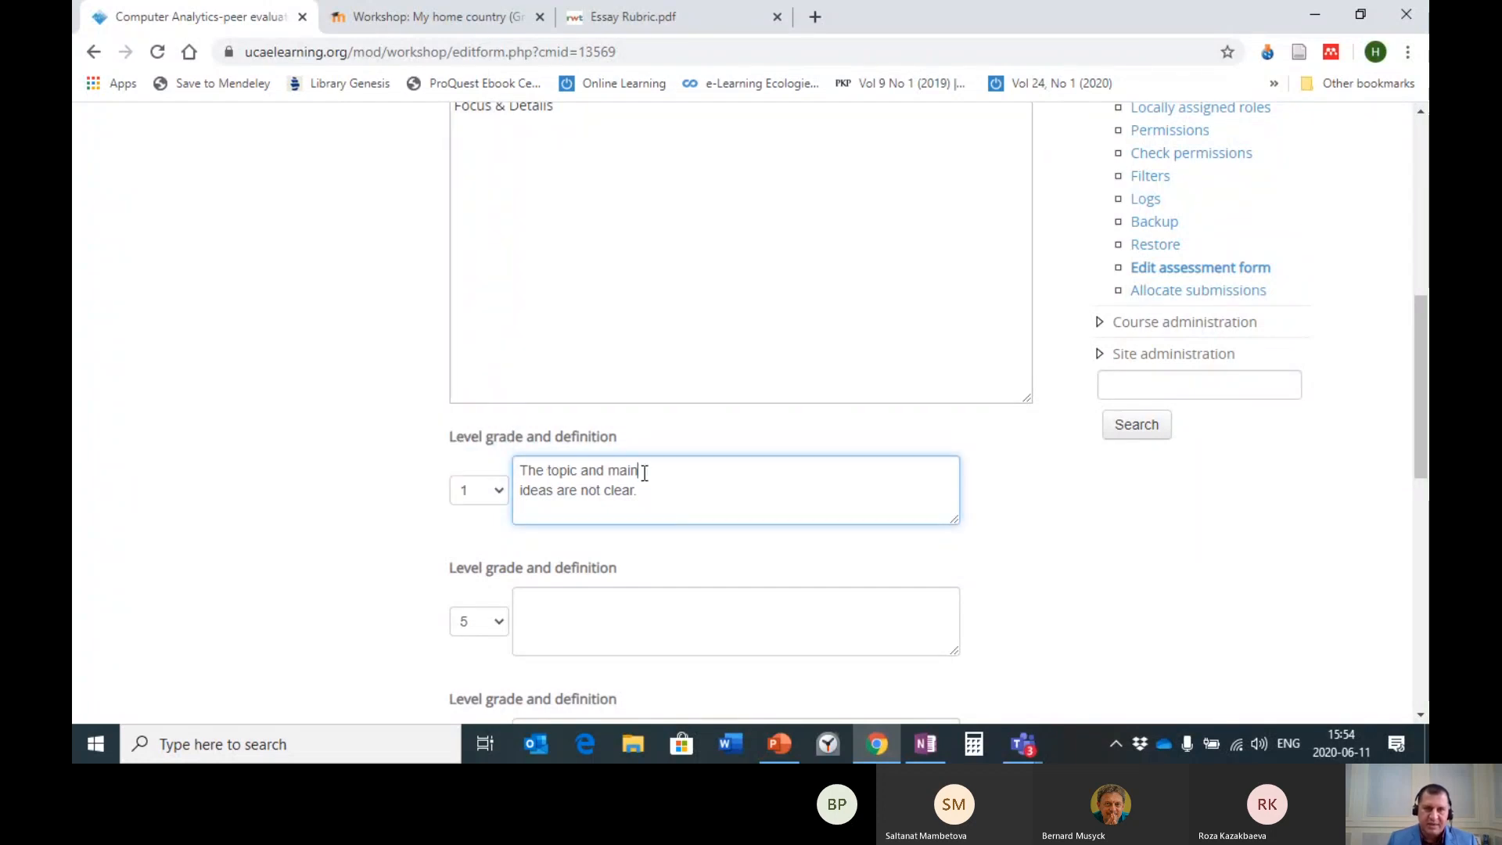
{"action": "left_click", "coordinate": [645, 472]}
{"action": "key", "text": "Delete"}
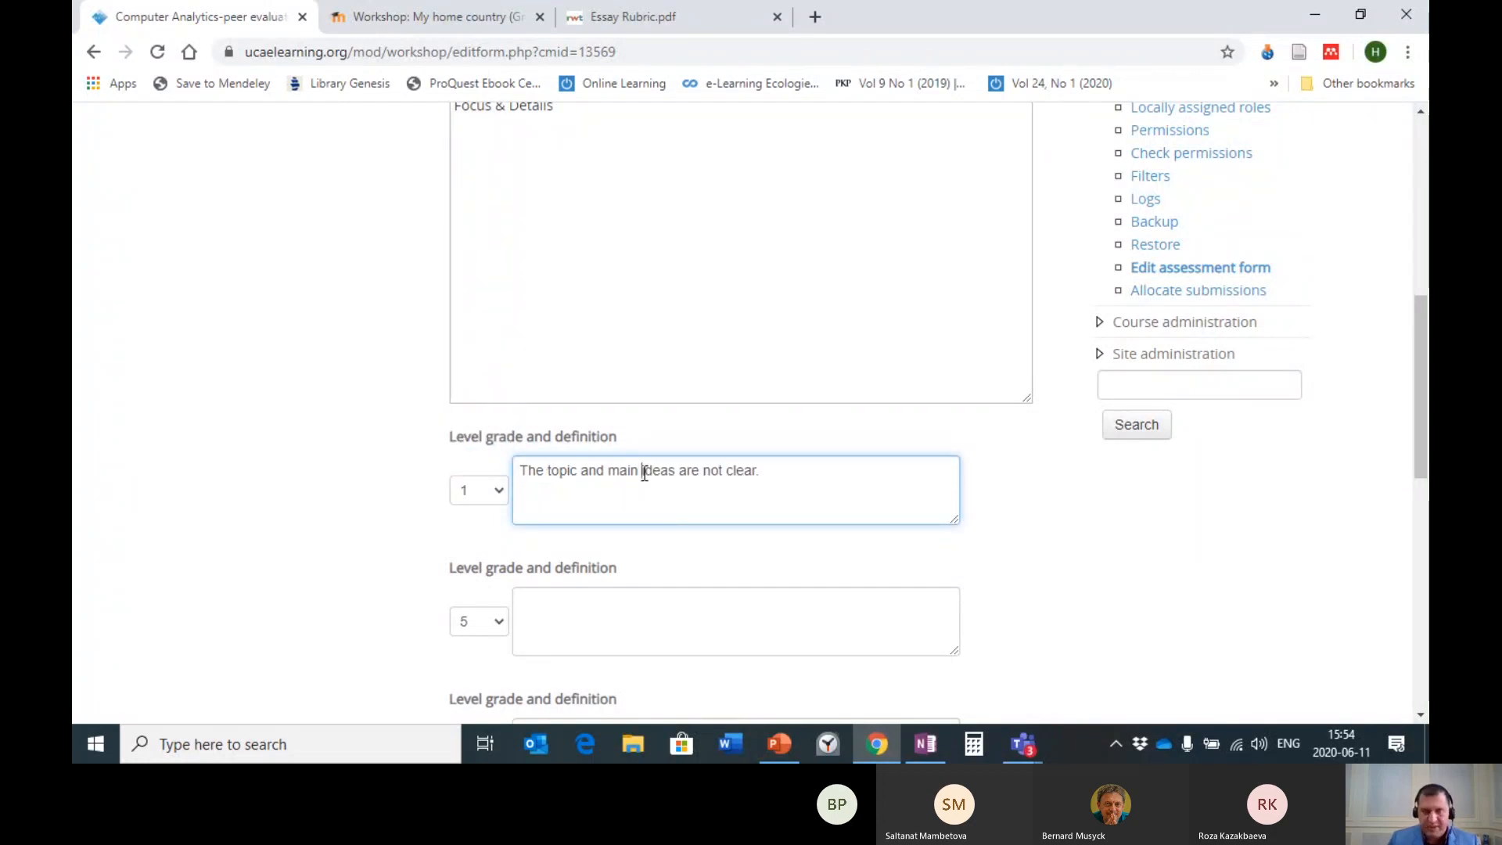
- Copy "There is one topic. Main ideas are somewhat clear." from the PDF into Criterion 1's second level definition and join it onto one line
{"action": "left_click", "coordinate": [697, 593]}
{"action": "left_click", "coordinate": [620, 18]}
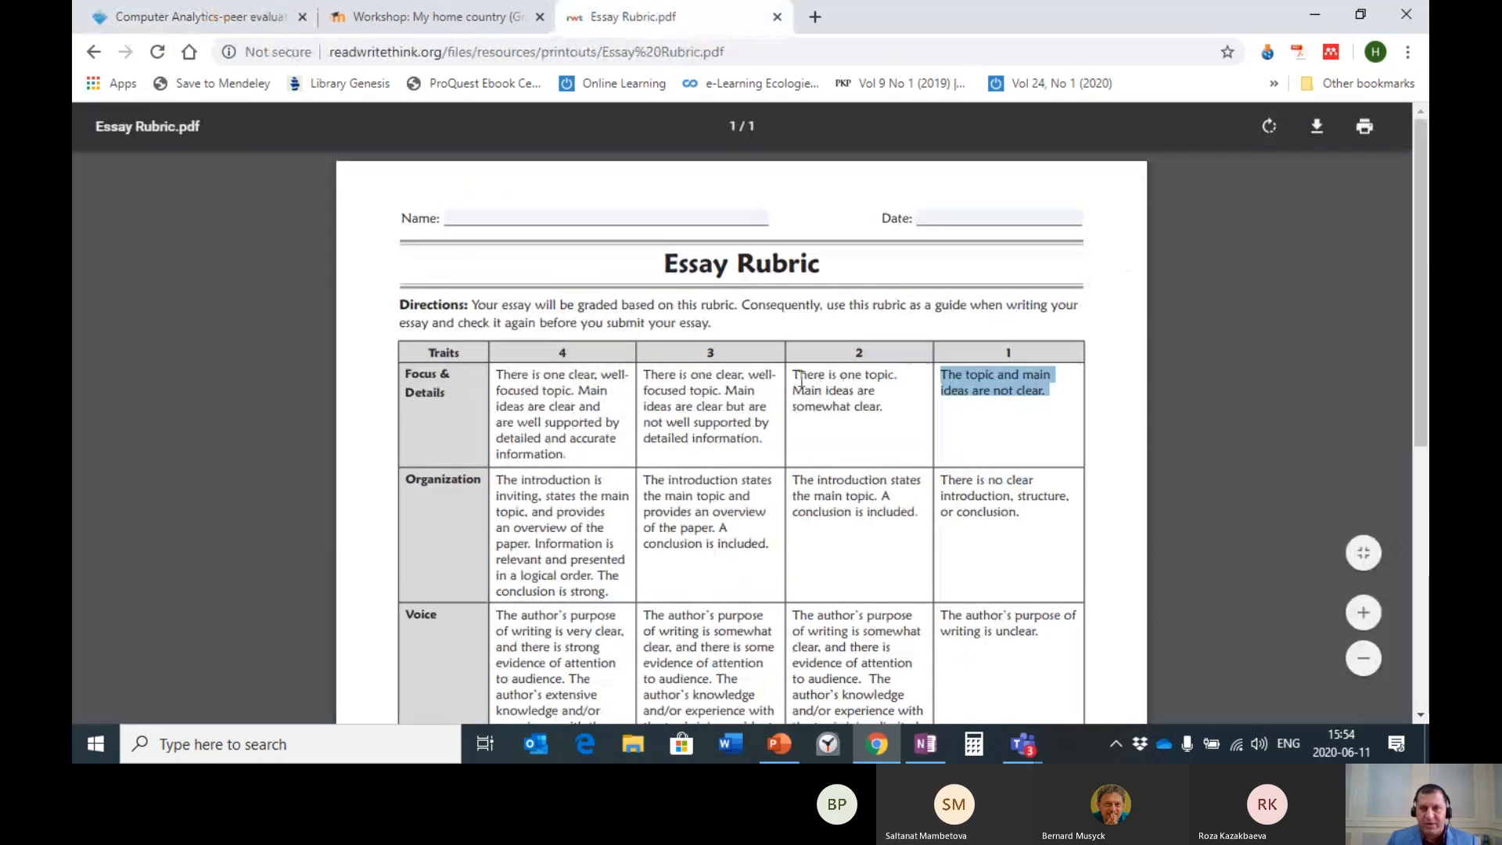
{"action": "left_click_drag", "start_coordinate": [797, 377], "coordinate": [886, 414]}
{"action": "key", "text": "ctrl+c"}
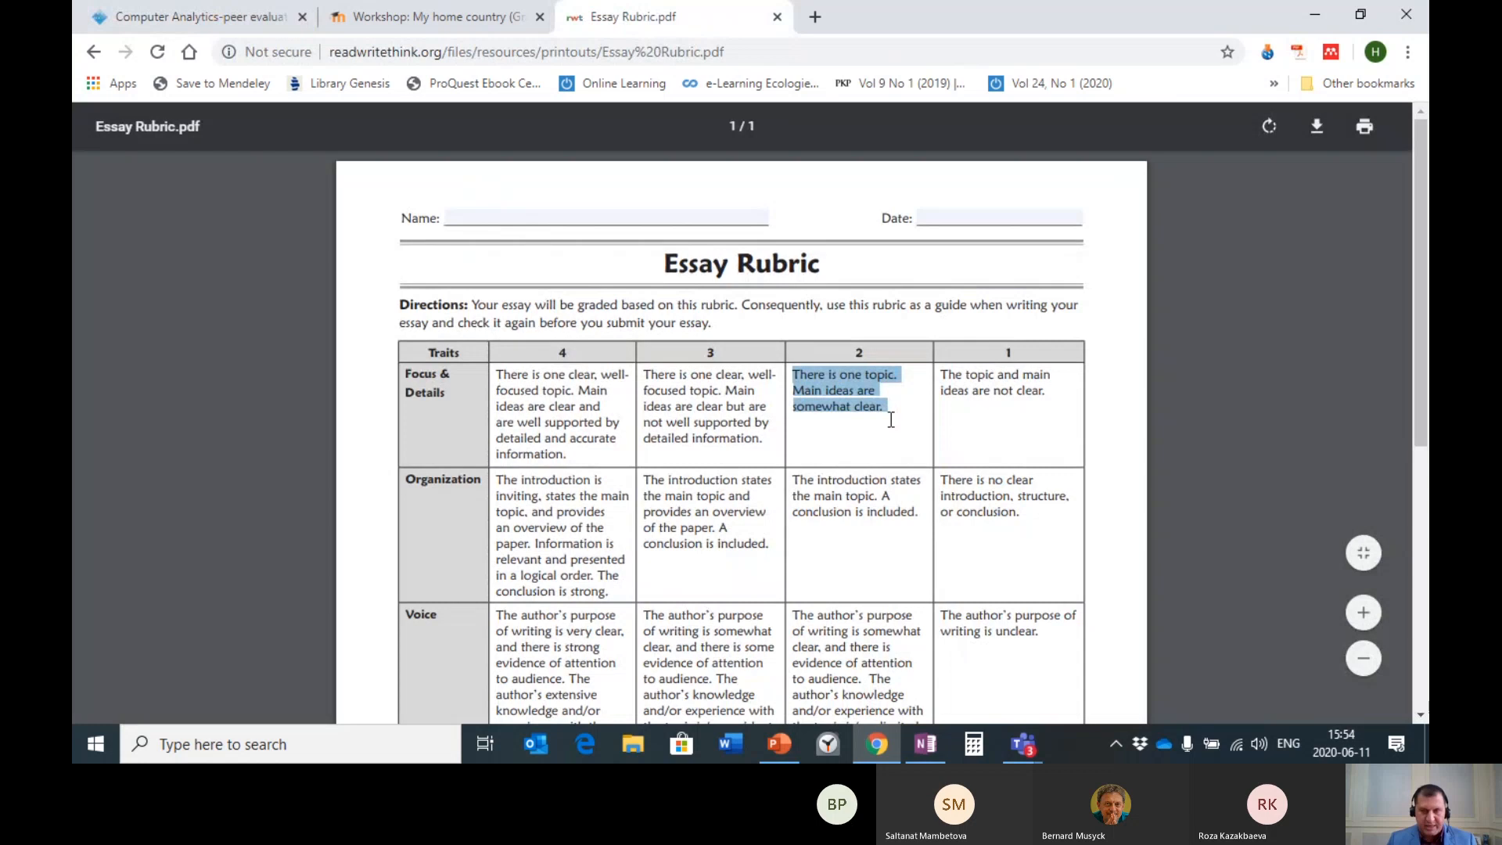
{"action": "left_click", "coordinate": [196, 17]}
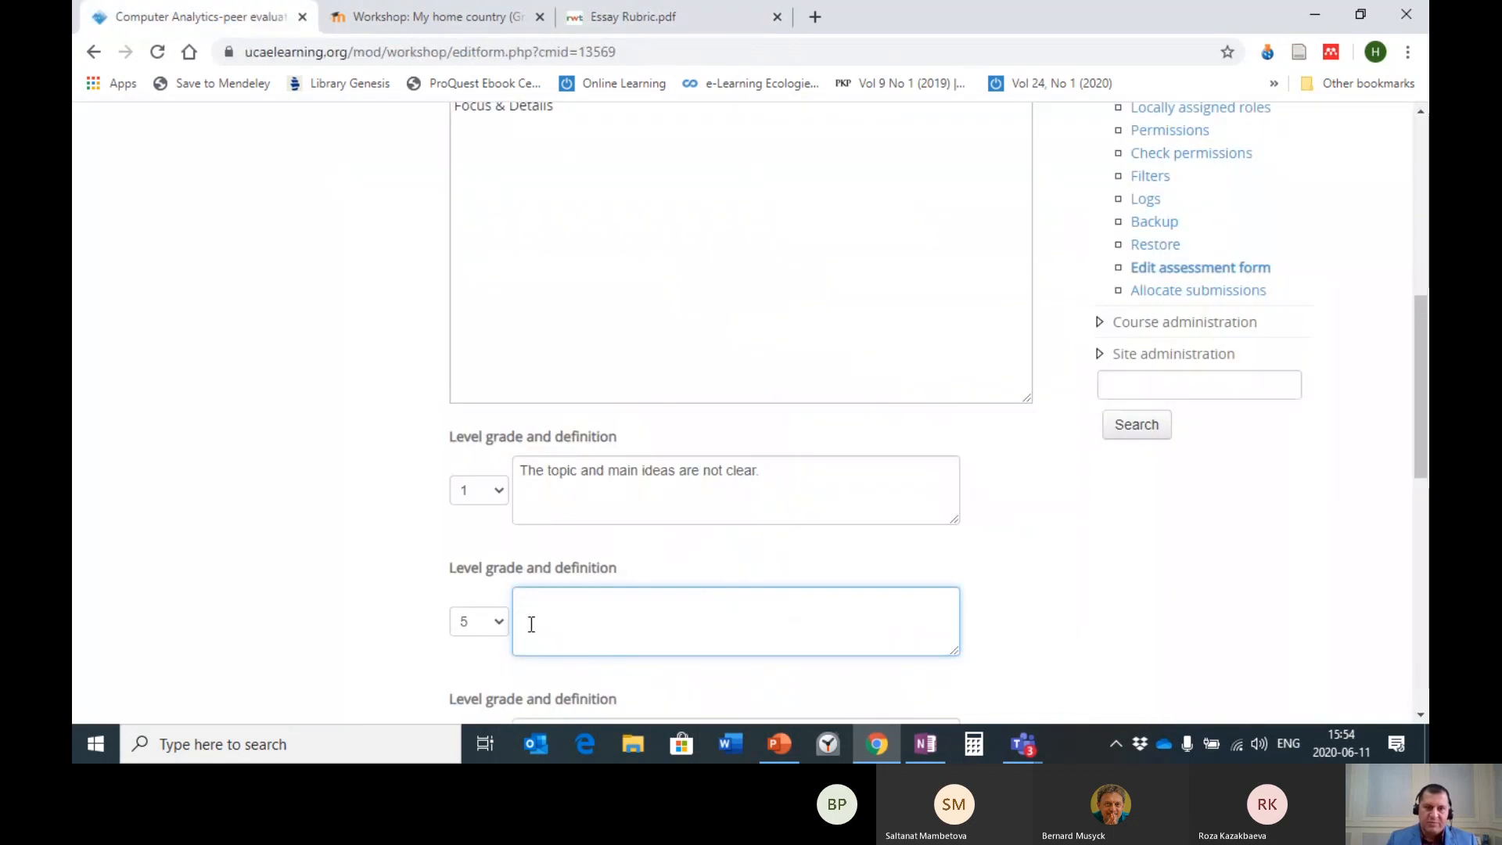
{"action": "key", "text": "ctrl+v"}
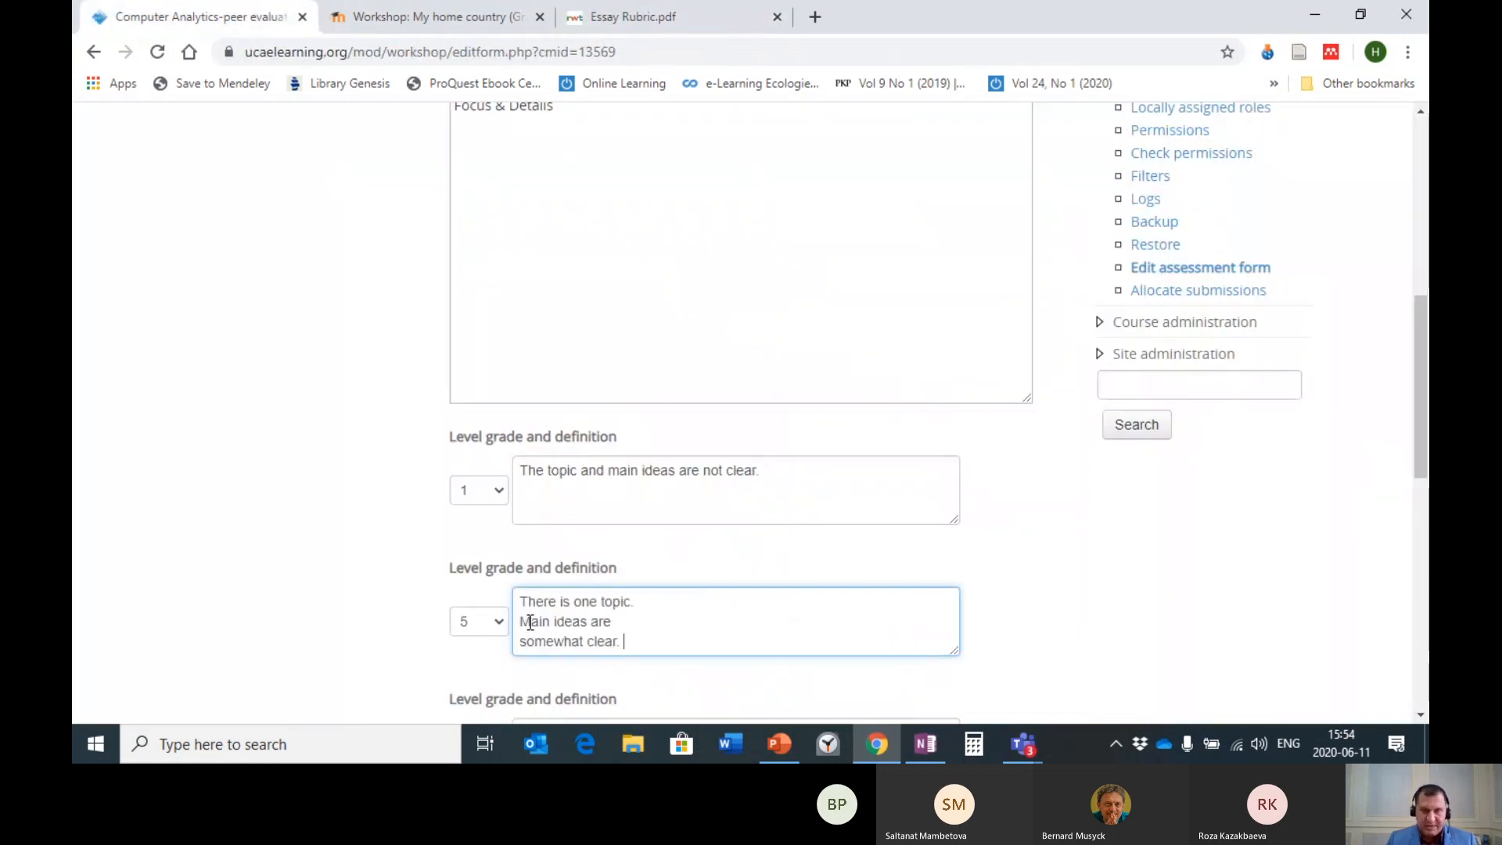
{"action": "left_click", "coordinate": [641, 596]}
{"action": "key", "text": "Delete"}
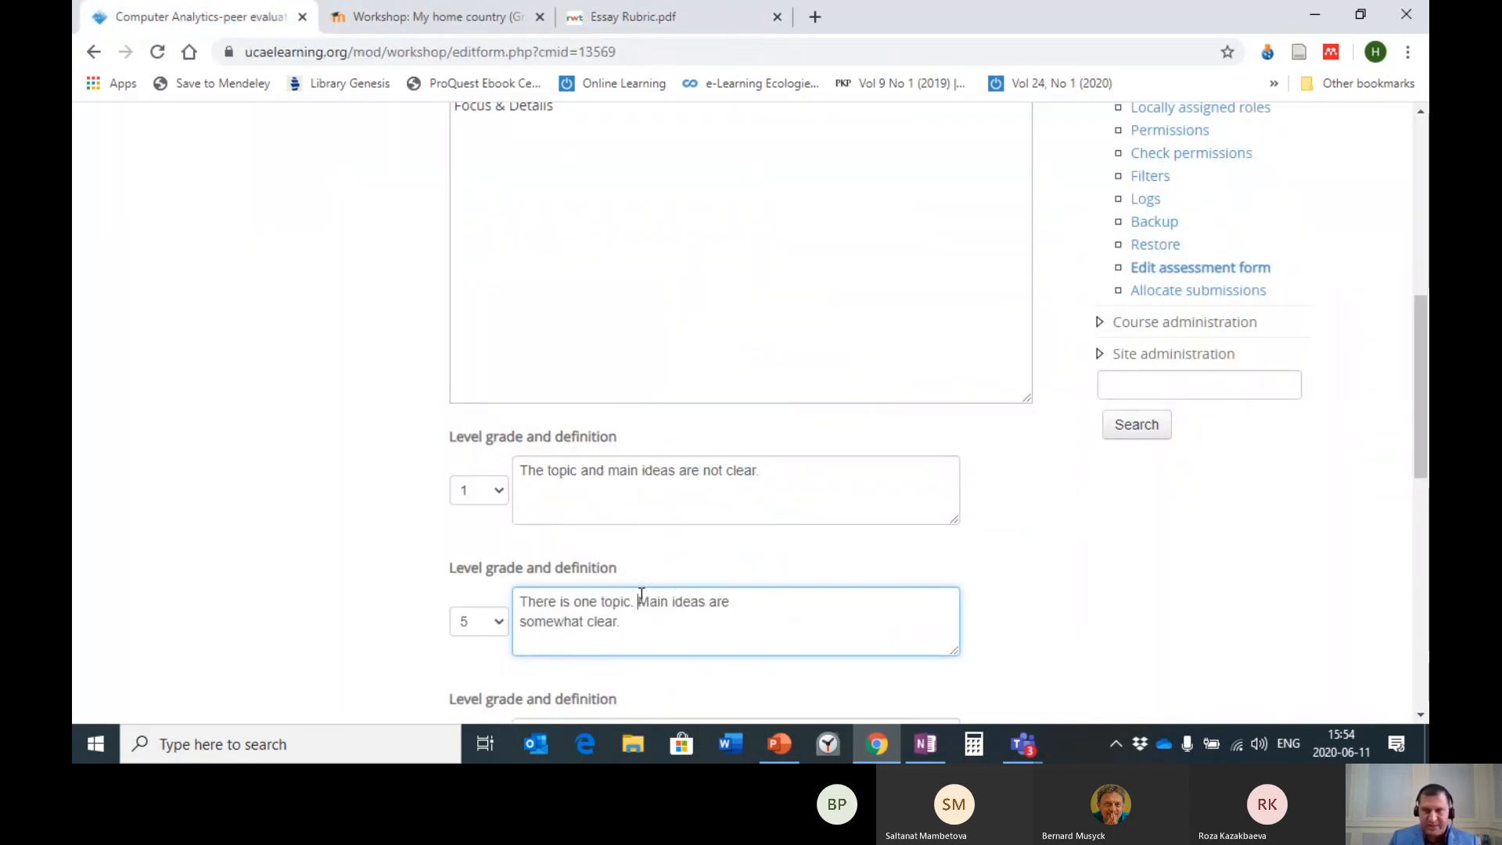
{"action": "left_click", "coordinate": [771, 605]}
{"action": "key", "text": "Delete"}
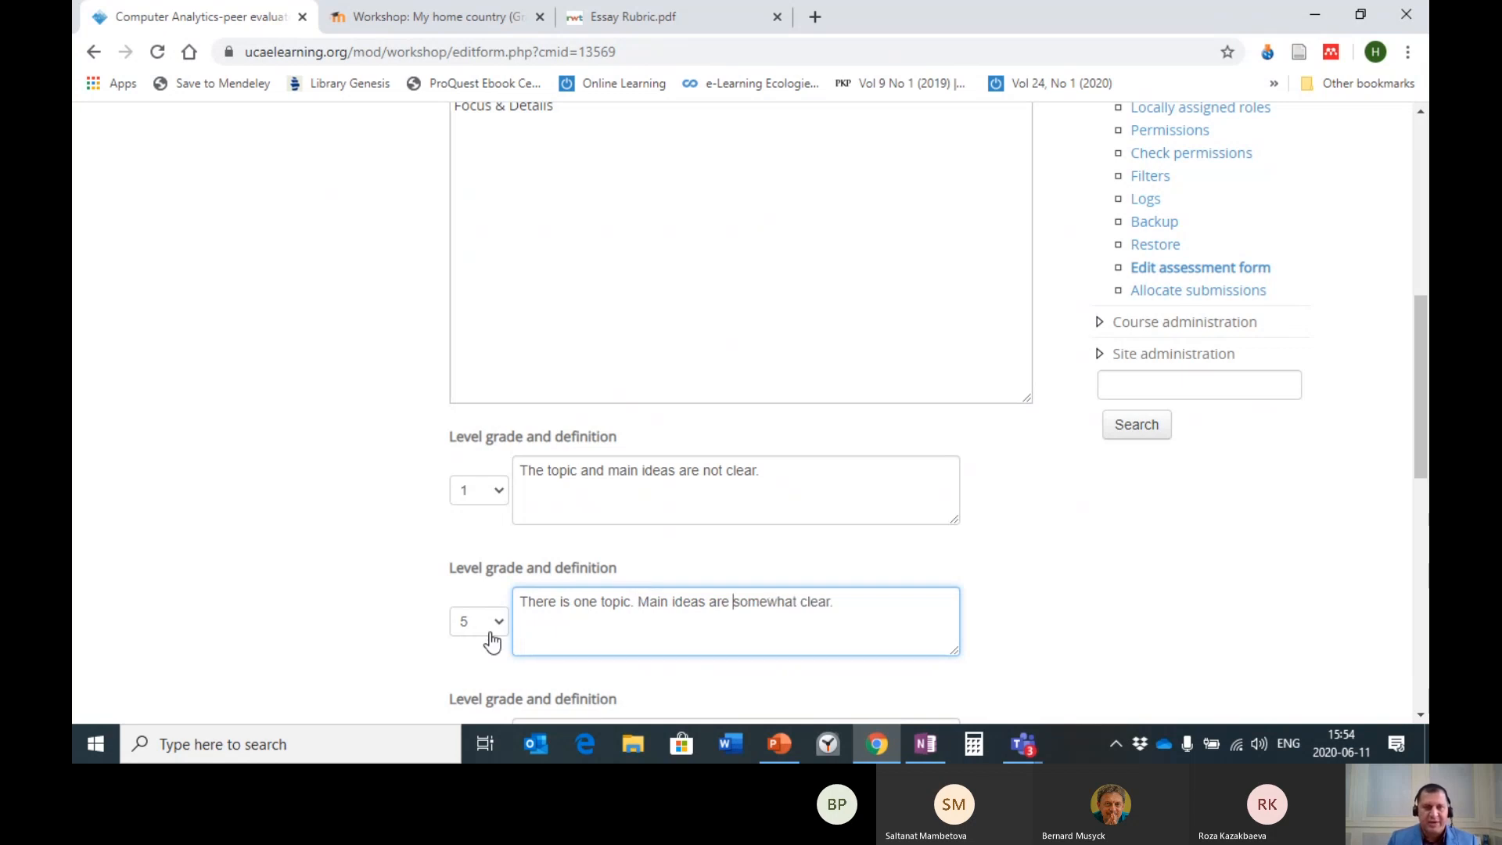
- Compare the PDF's remaining Focus & Details levels with the empty third and fourth level definitions of Criterion 1
{"action": "left_click", "coordinate": [1266, 598]}
{"action": "left_click", "coordinate": [730, 24]}
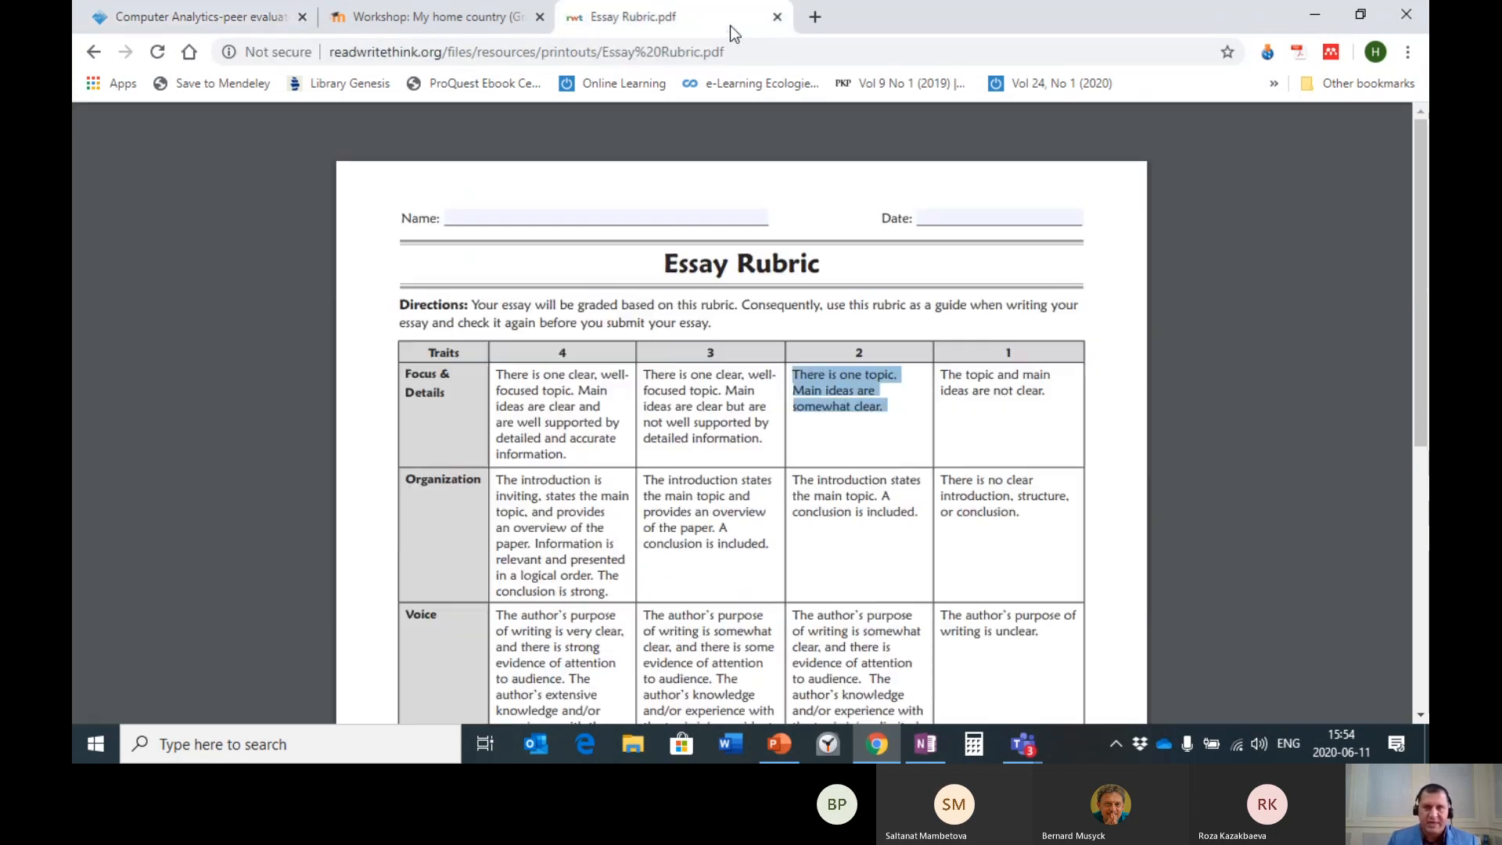
{"action": "left_click", "coordinate": [207, 23]}
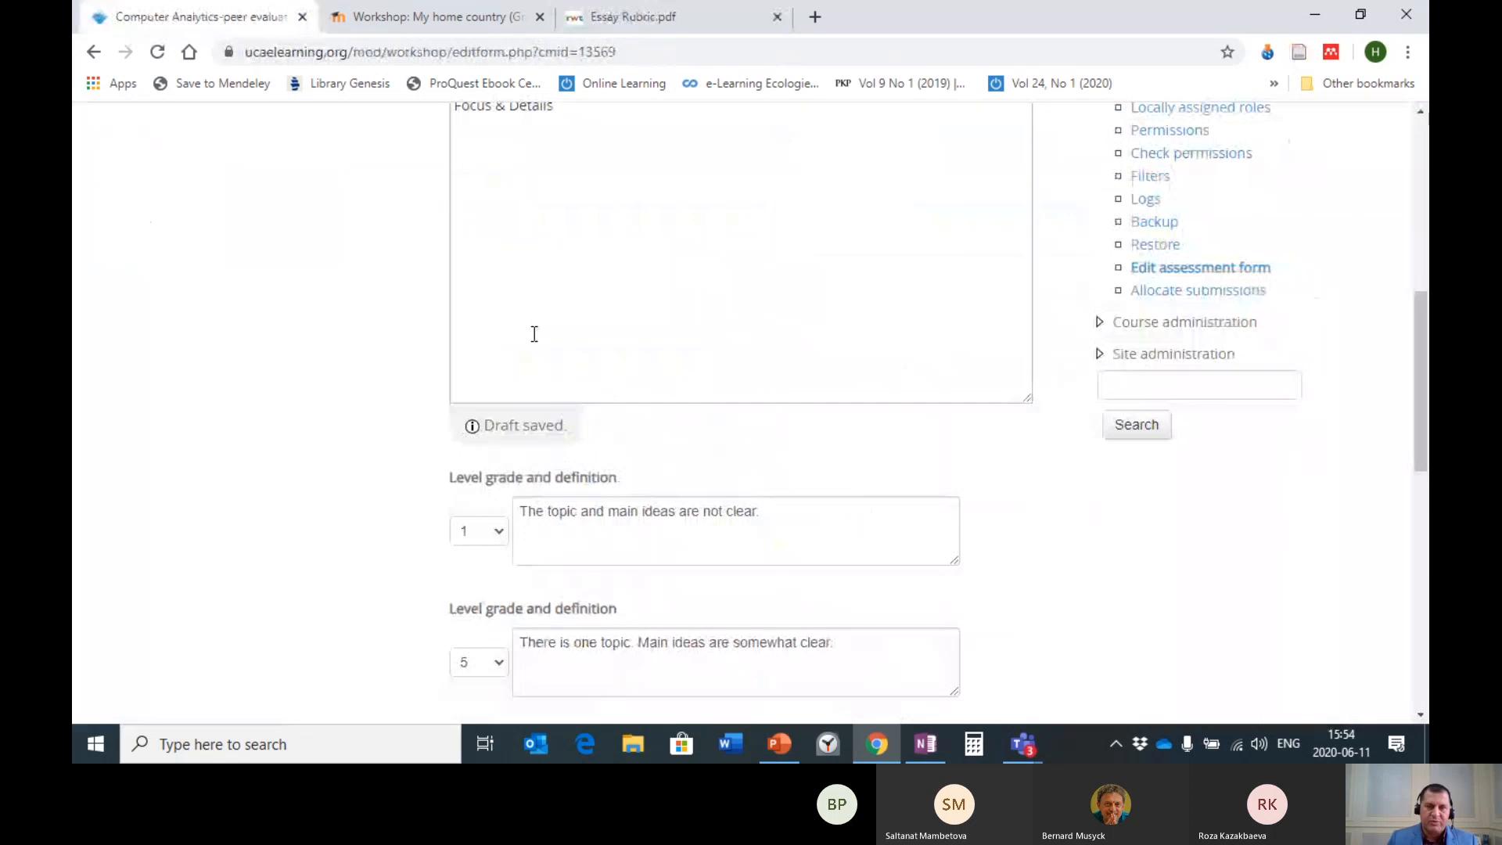
{"action": "scroll", "coordinate": [547, 344], "scroll_direction": "down", "scroll_amount": 5}
{"action": "left_click", "coordinate": [632, 14]}
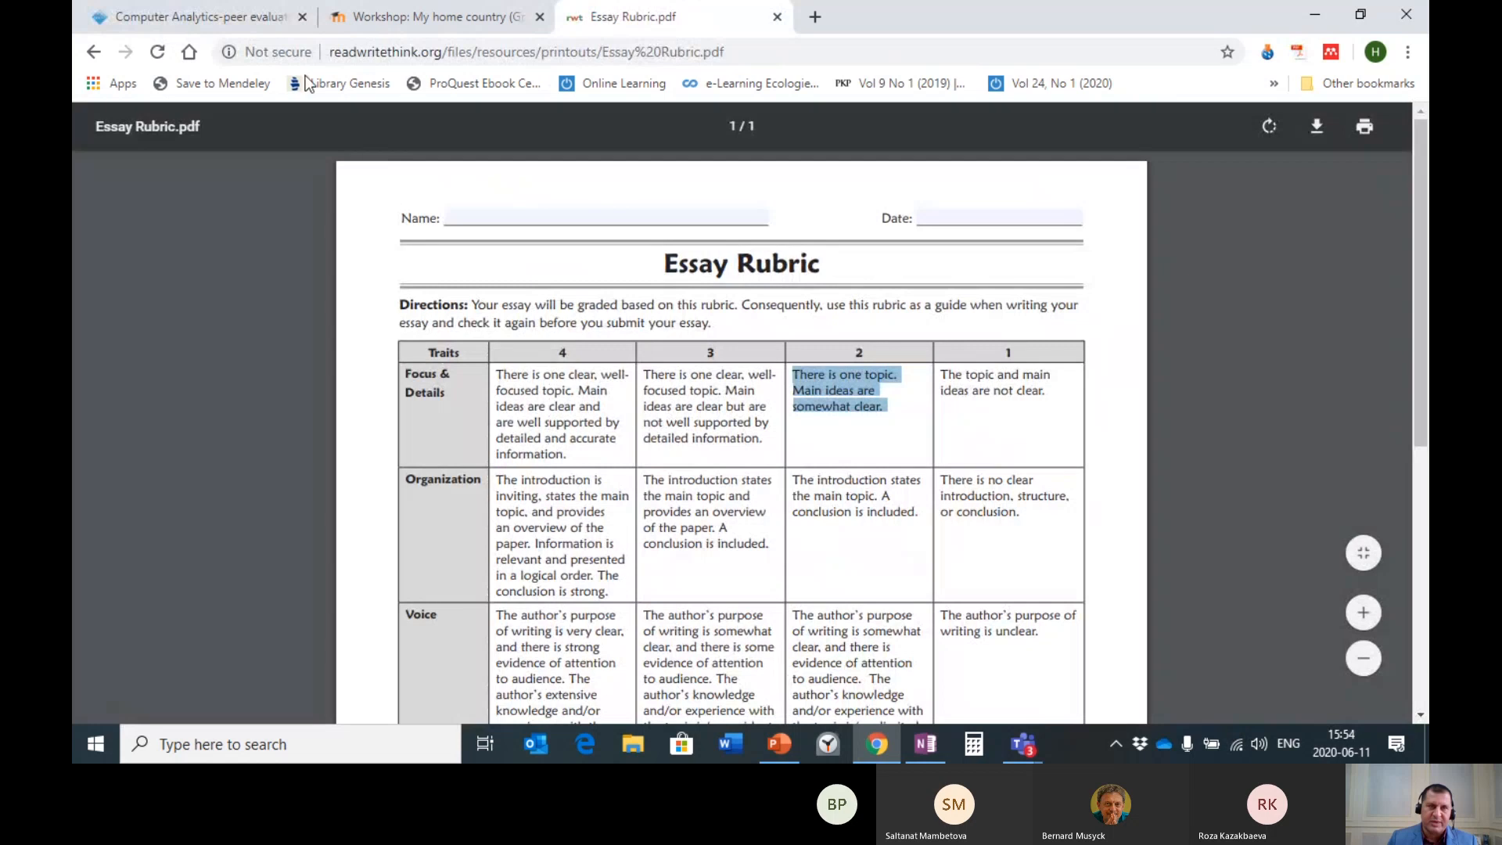
{"action": "left_click", "coordinate": [251, 18]}
{"action": "scroll", "coordinate": [739, 281], "scroll_direction": "down", "scroll_amount": 5}
{"action": "scroll", "coordinate": [644, 211], "scroll_direction": "up", "scroll_amount": 1}
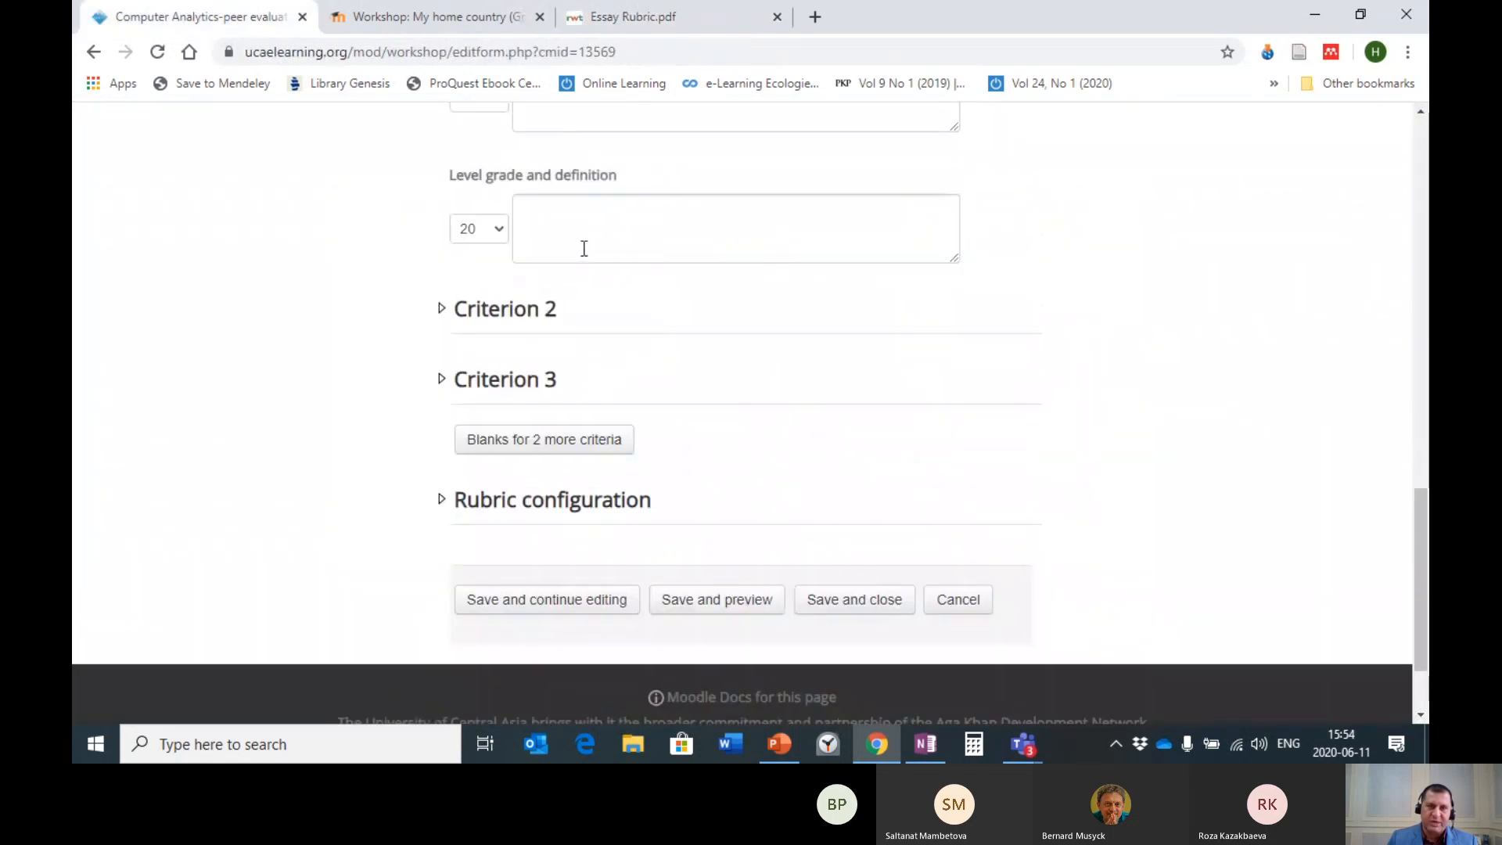
{"action": "left_click", "coordinate": [579, 233]}
{"action": "scroll", "coordinate": [1261, 321], "scroll_direction": "up", "scroll_amount": 2}
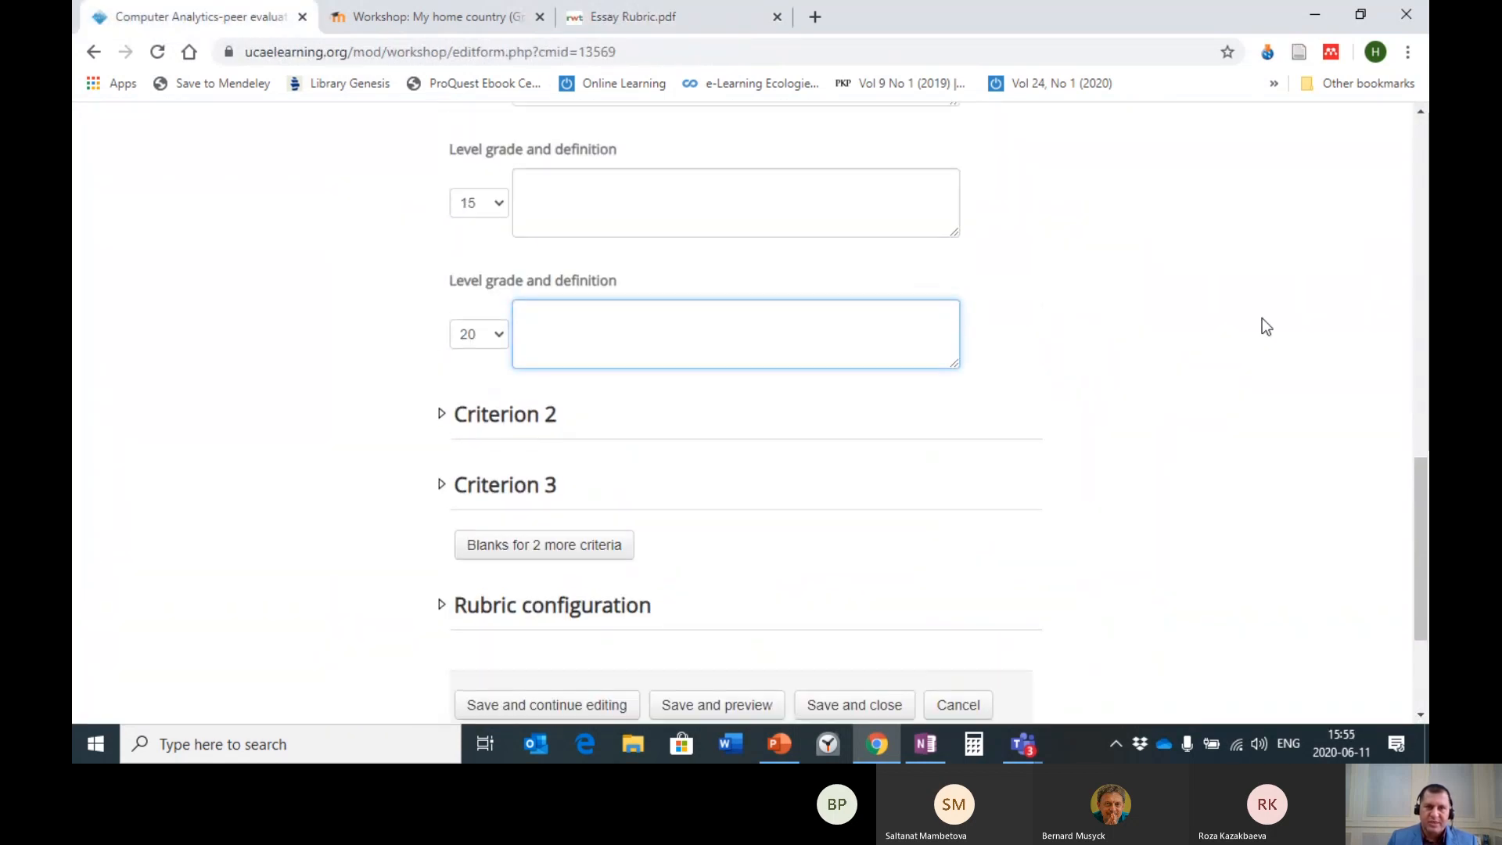
- Expand Criterion 2 and enter the PDF's trait name "Organization" as its description
{"action": "left_click", "coordinate": [497, 515]}
{"action": "scroll", "coordinate": [1129, 363], "scroll_direction": "down", "scroll_amount": 3}
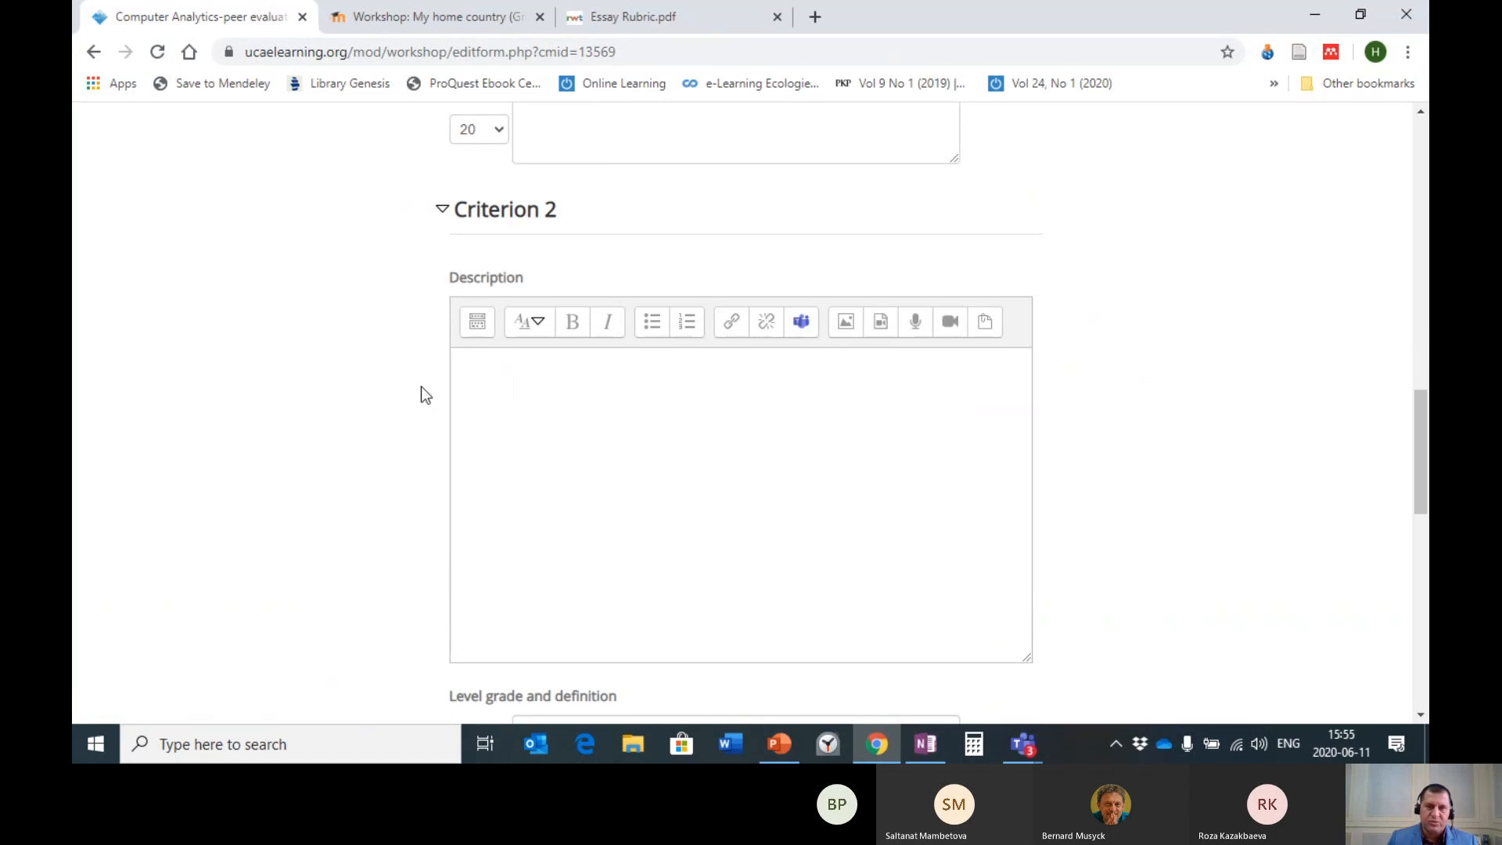
{"action": "left_click", "coordinate": [479, 378]}
{"action": "left_click", "coordinate": [620, 17]}
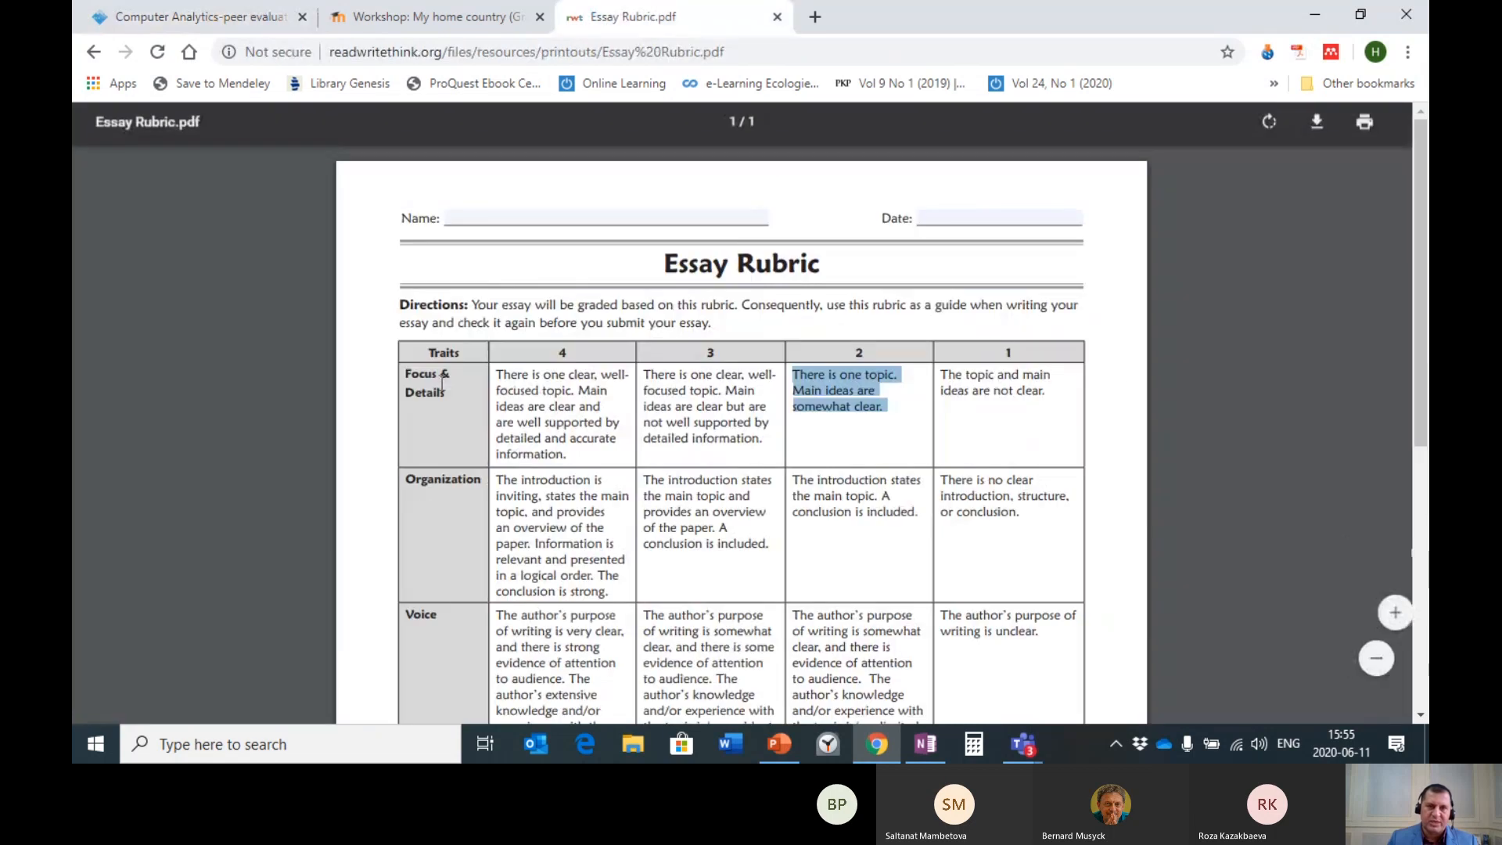
{"action": "left_click_drag", "start_coordinate": [407, 483], "coordinate": [473, 477]}
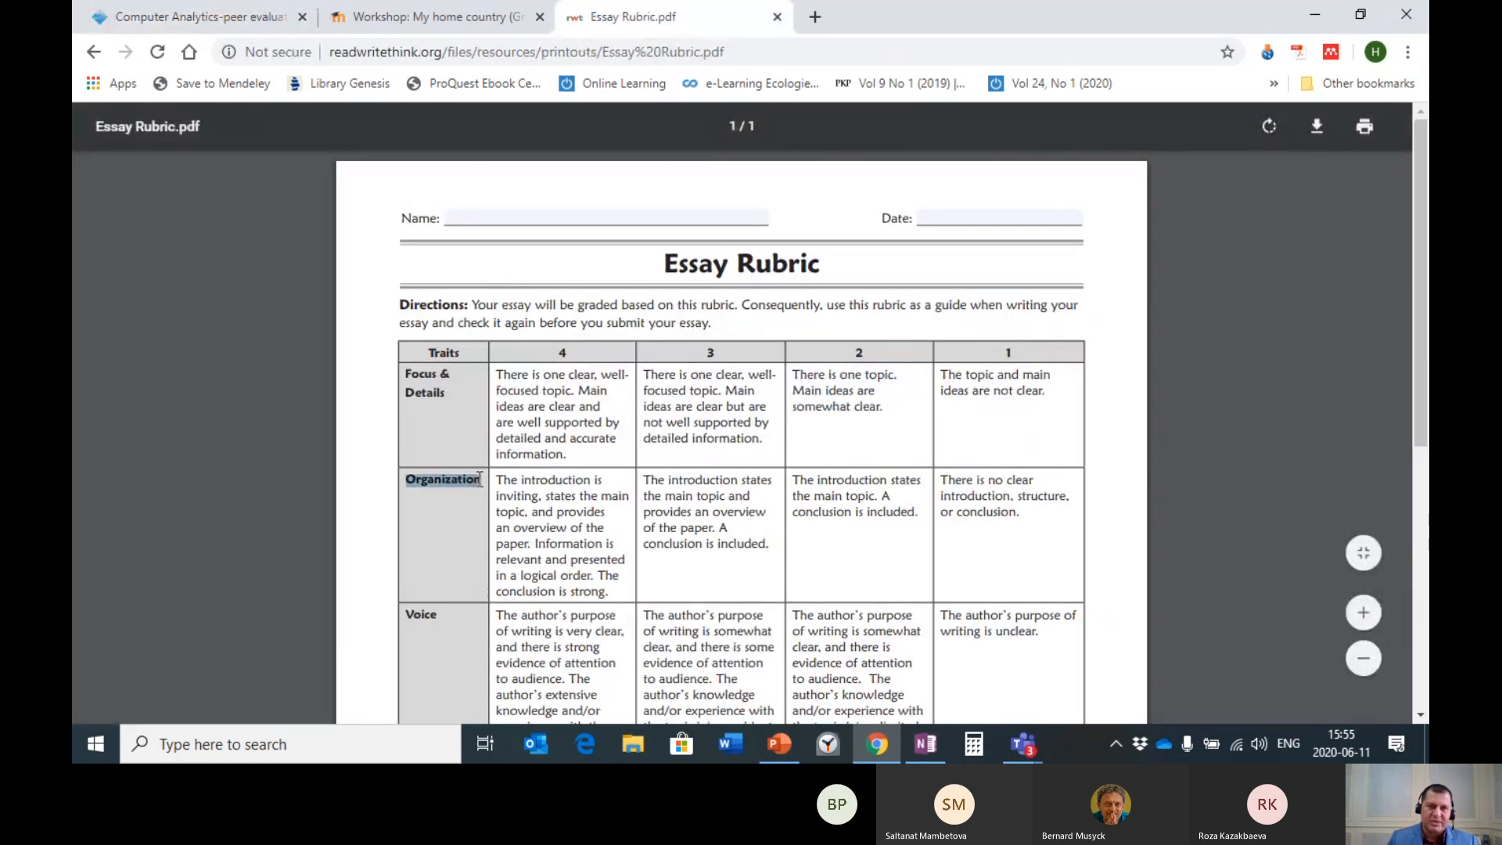
{"action": "left_click", "coordinate": [191, 13]}
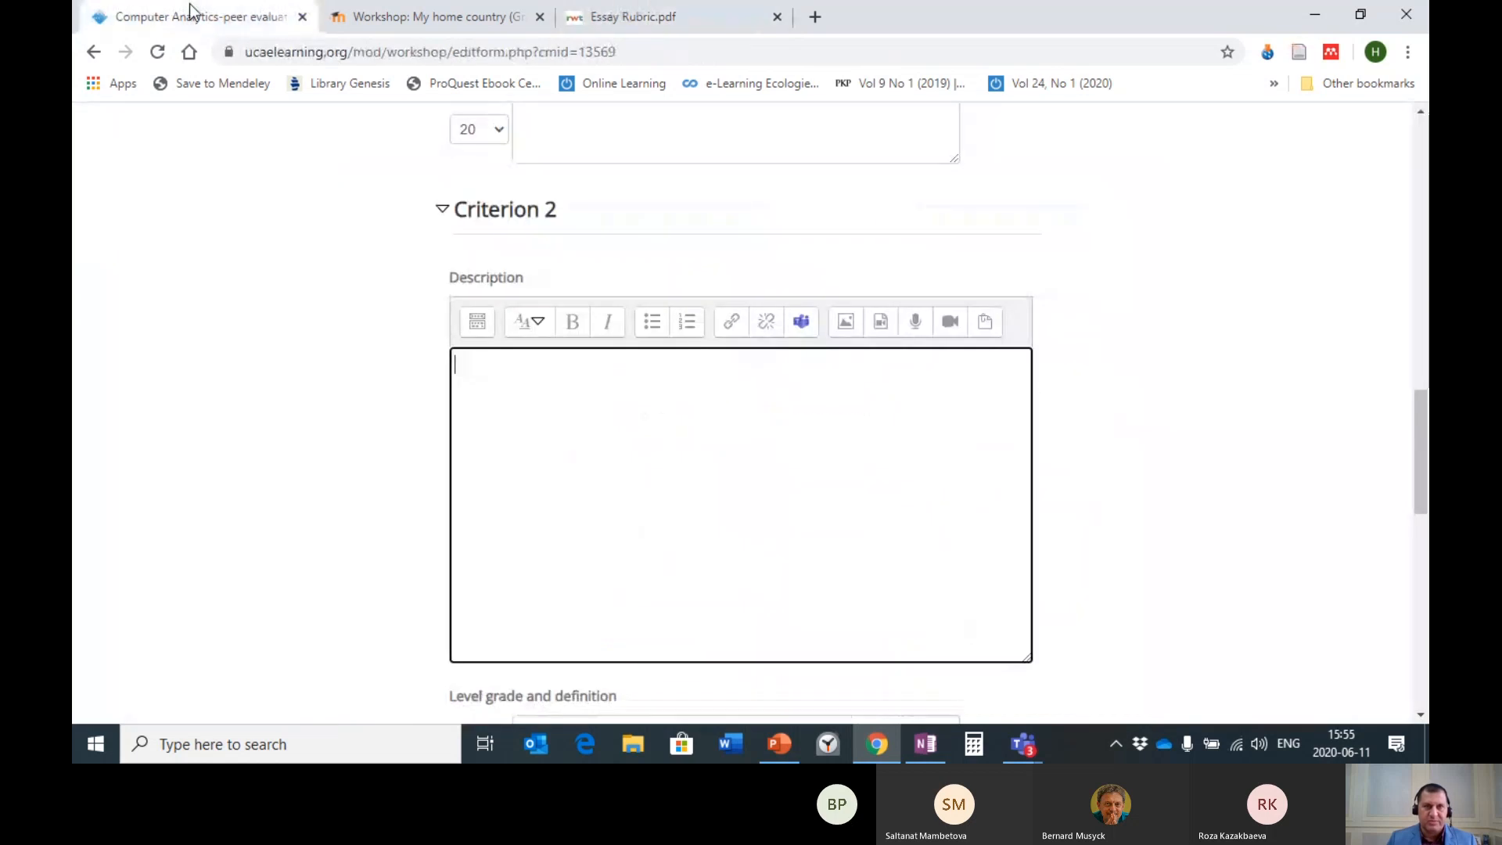
{"action": "type", "text": "Organization"}
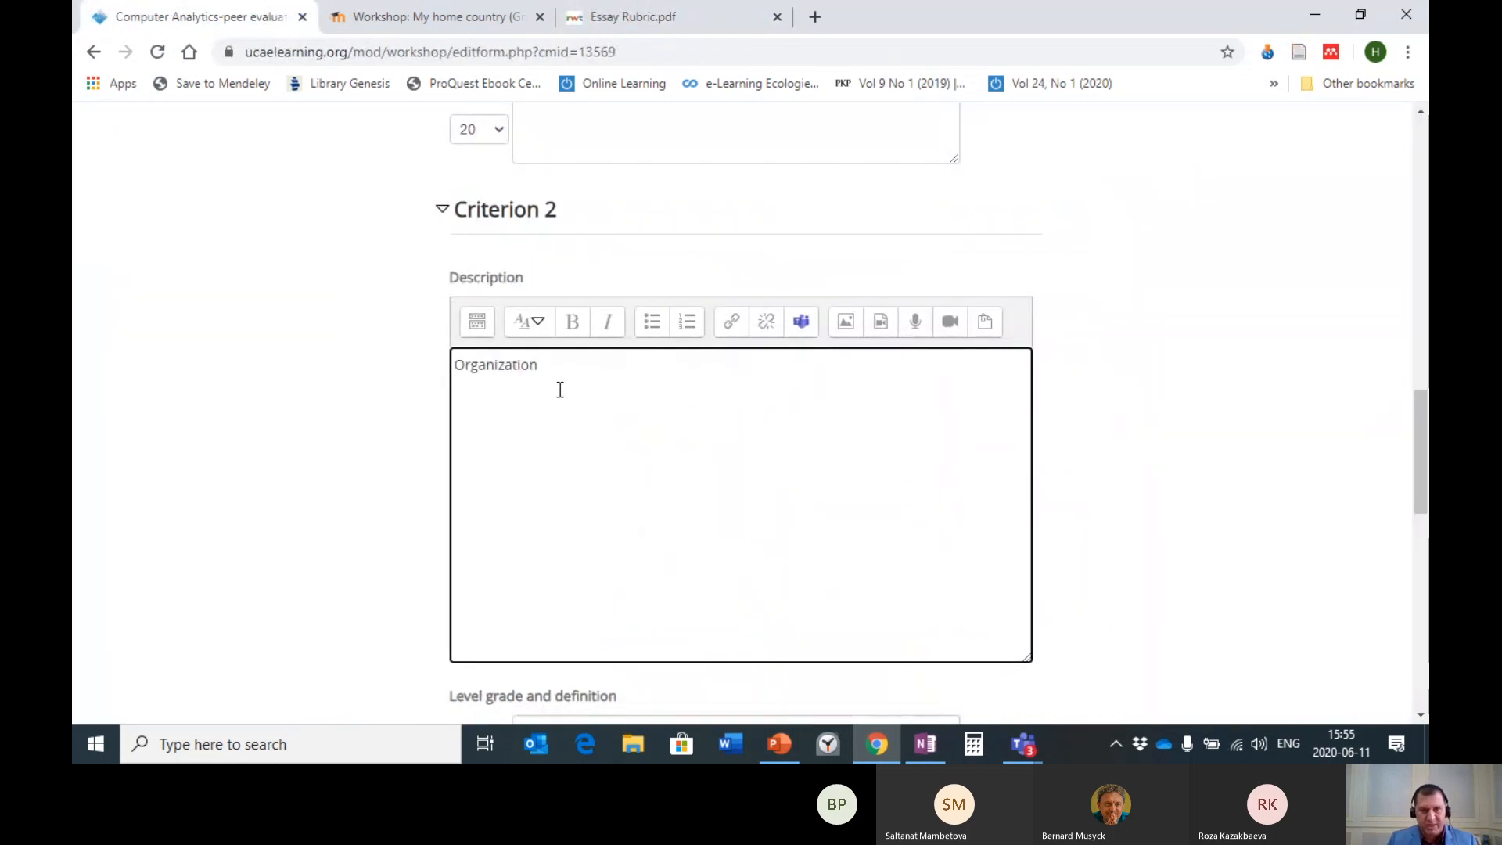
- Review the PDF's Organization levels against the four empty level definitions of Criterion 2
{"action": "scroll", "coordinate": [699, 476], "scroll_direction": "down", "scroll_amount": 1}
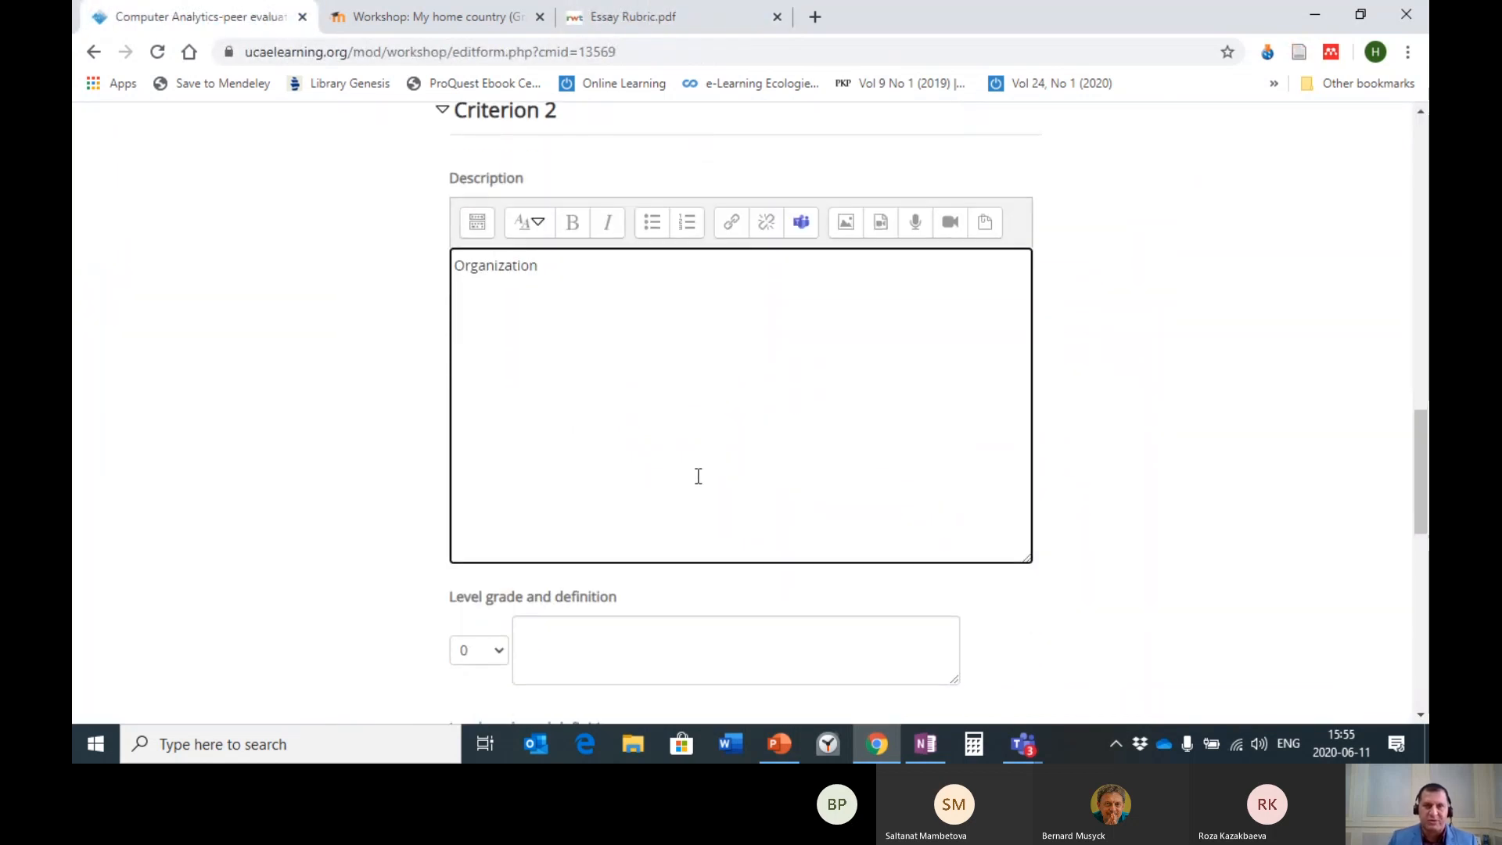
{"action": "left_click", "coordinate": [652, 14]}
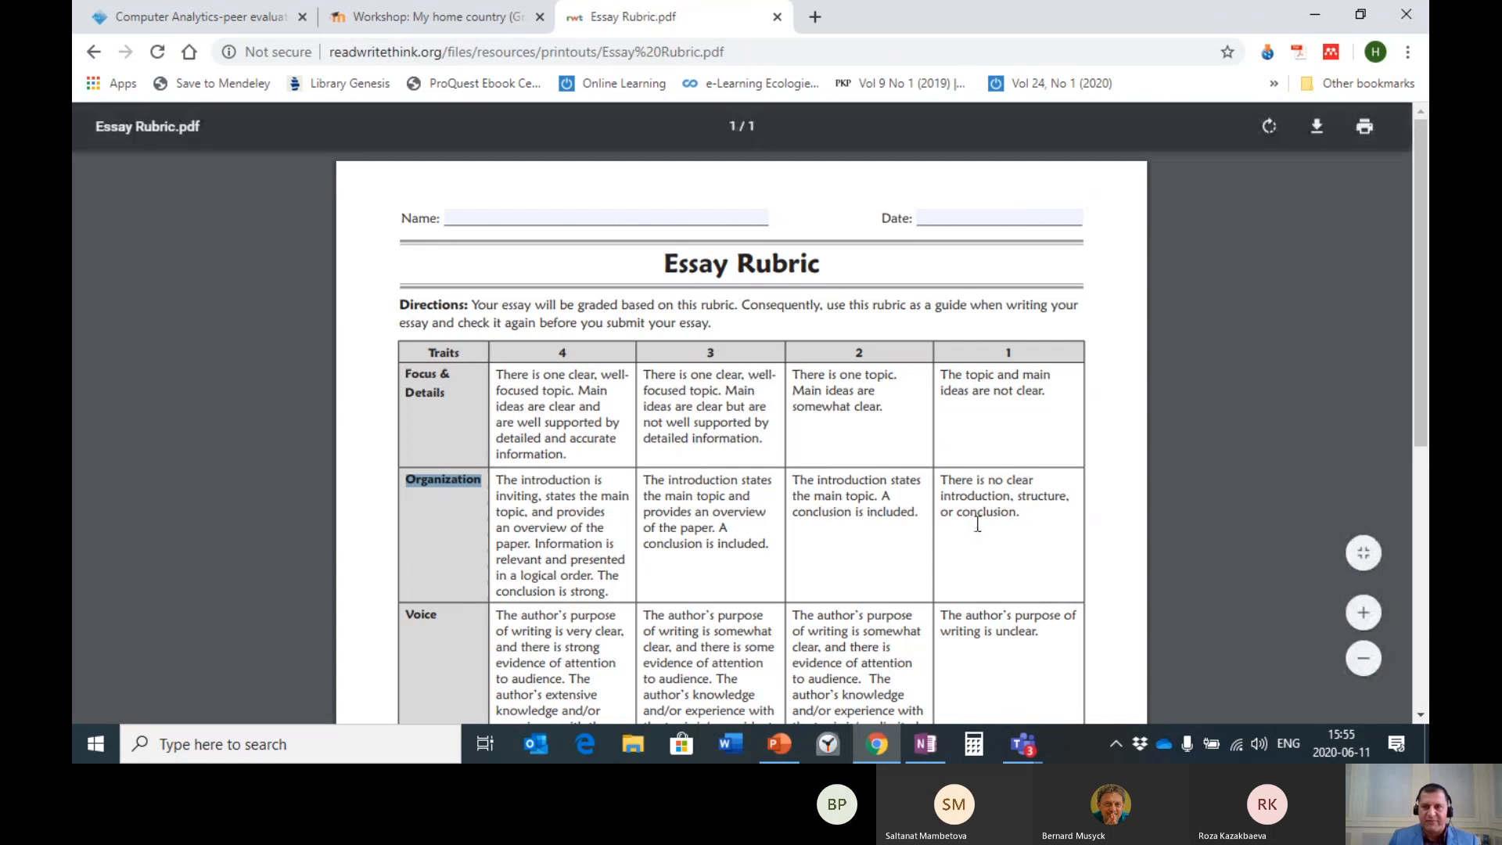
{"action": "left_click", "coordinate": [223, 20]}
{"action": "scroll", "coordinate": [667, 473], "scroll_direction": "down", "scroll_amount": 2}
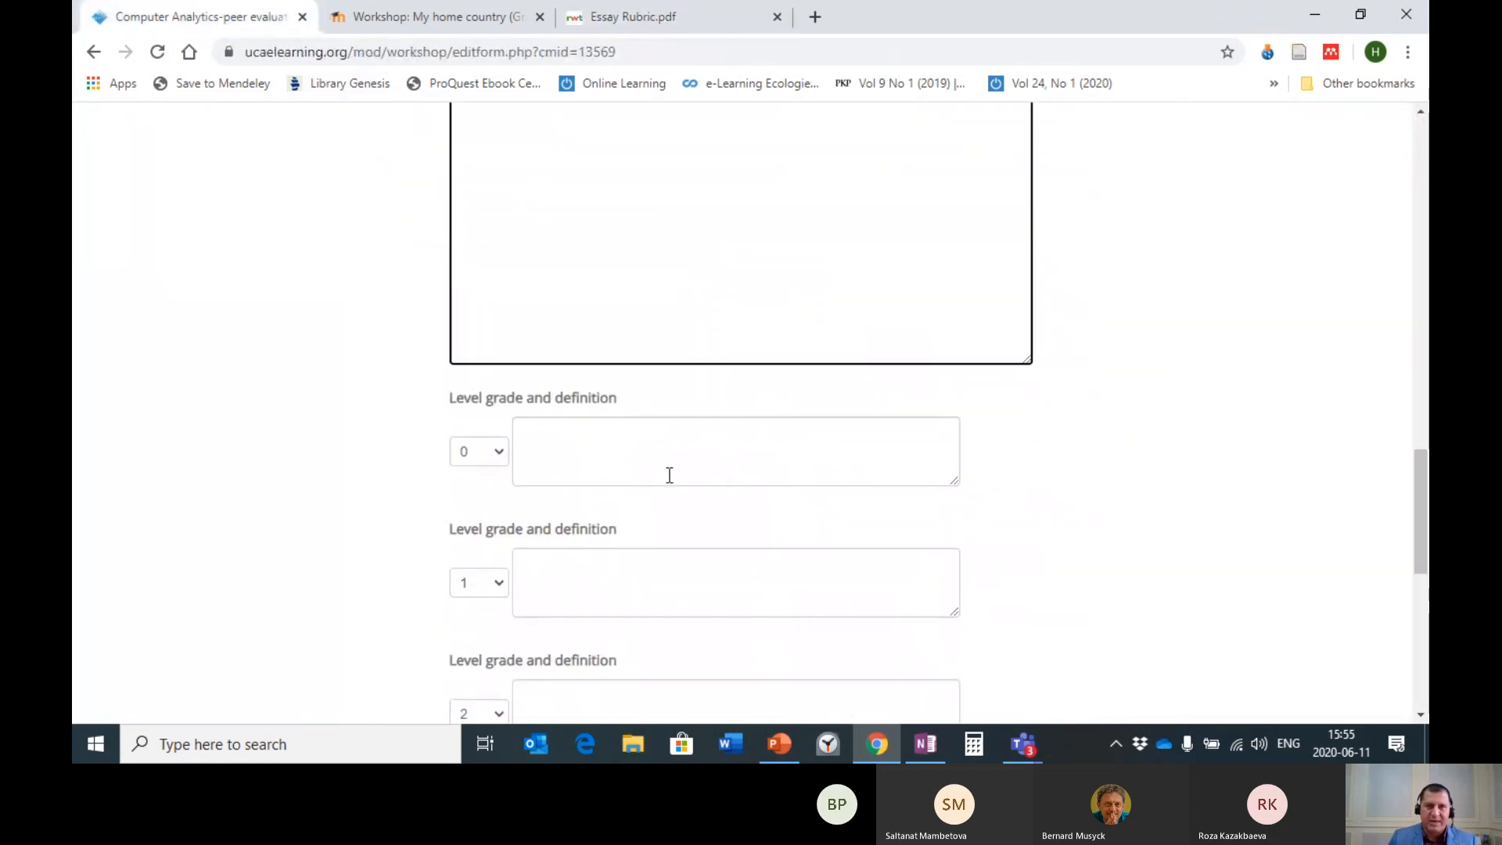
{"action": "left_click", "coordinate": [610, 438]}
{"action": "scroll", "coordinate": [610, 438], "scroll_direction": "down", "scroll_amount": 3}
{"action": "left_click", "coordinate": [560, 273]}
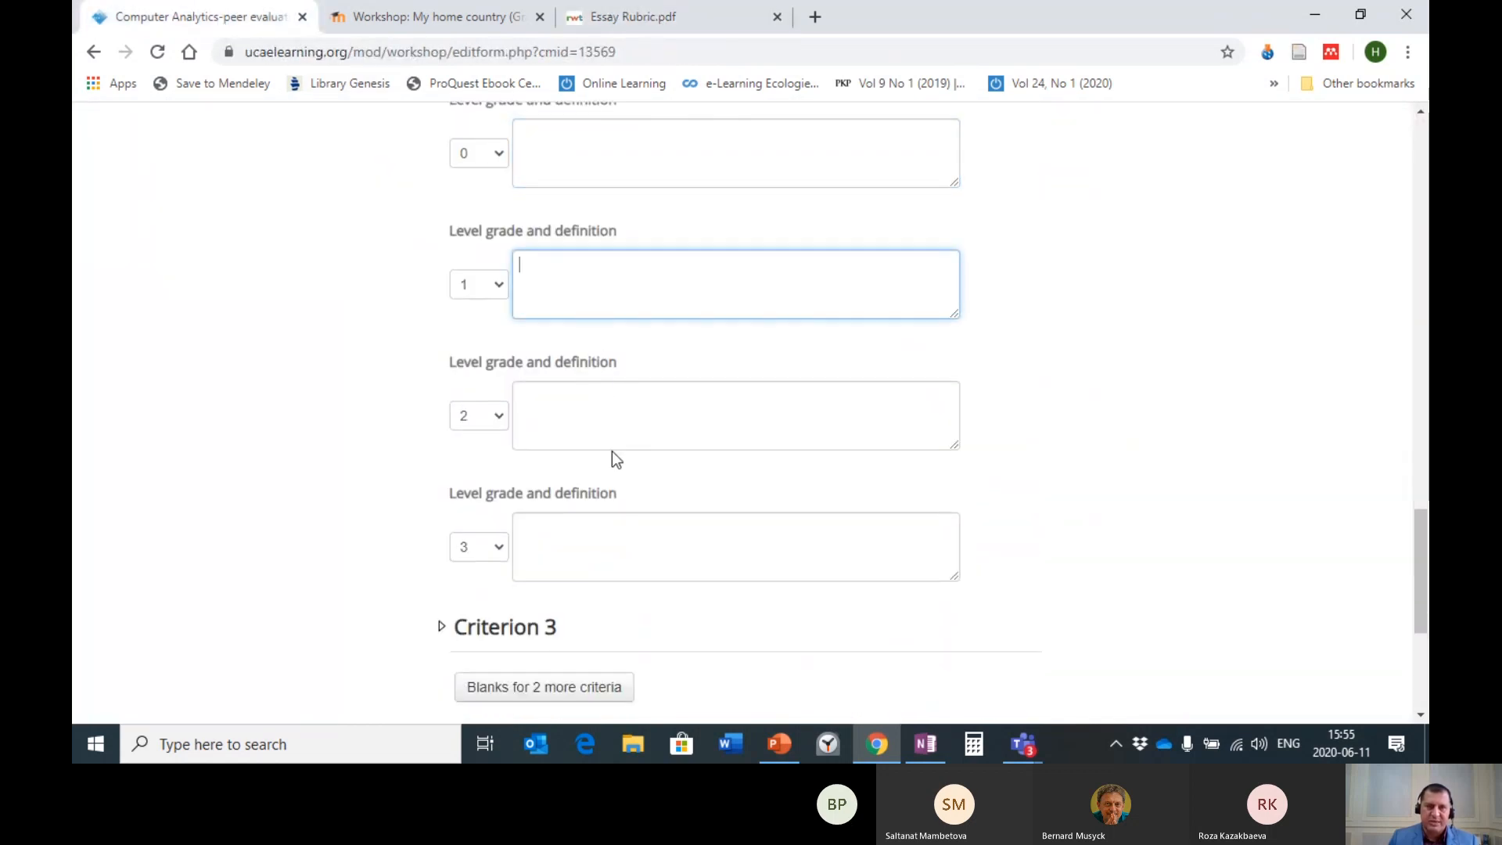
{"action": "left_click", "coordinate": [600, 546]}
{"action": "scroll", "coordinate": [1018, 454], "scroll_direction": "down", "scroll_amount": 3}
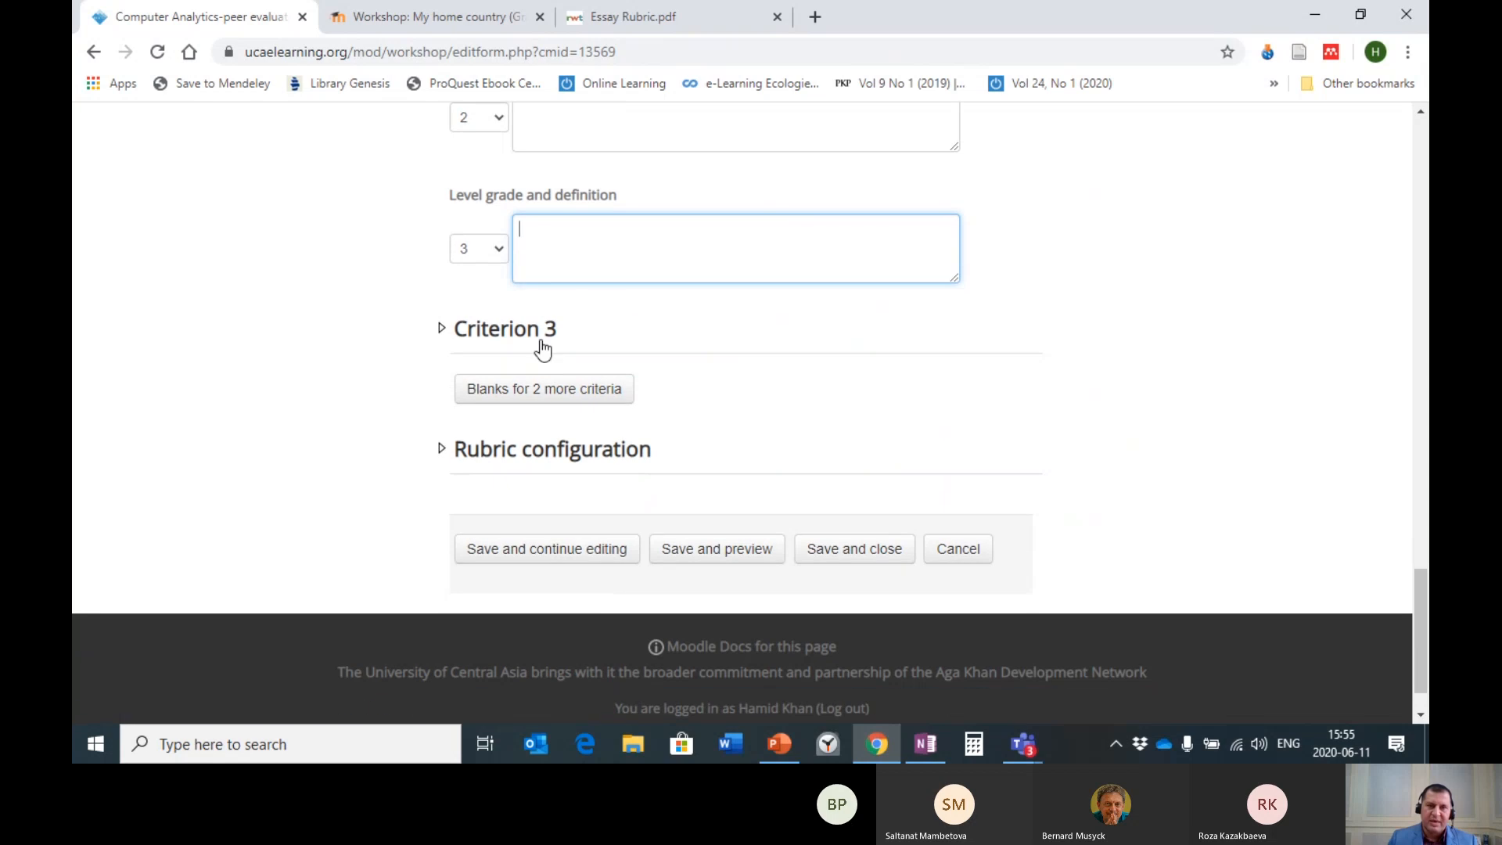
- Add blanks for 2 more criteria to the rubric and go to the end of the reloaded form
{"action": "left_click", "coordinate": [575, 403]}
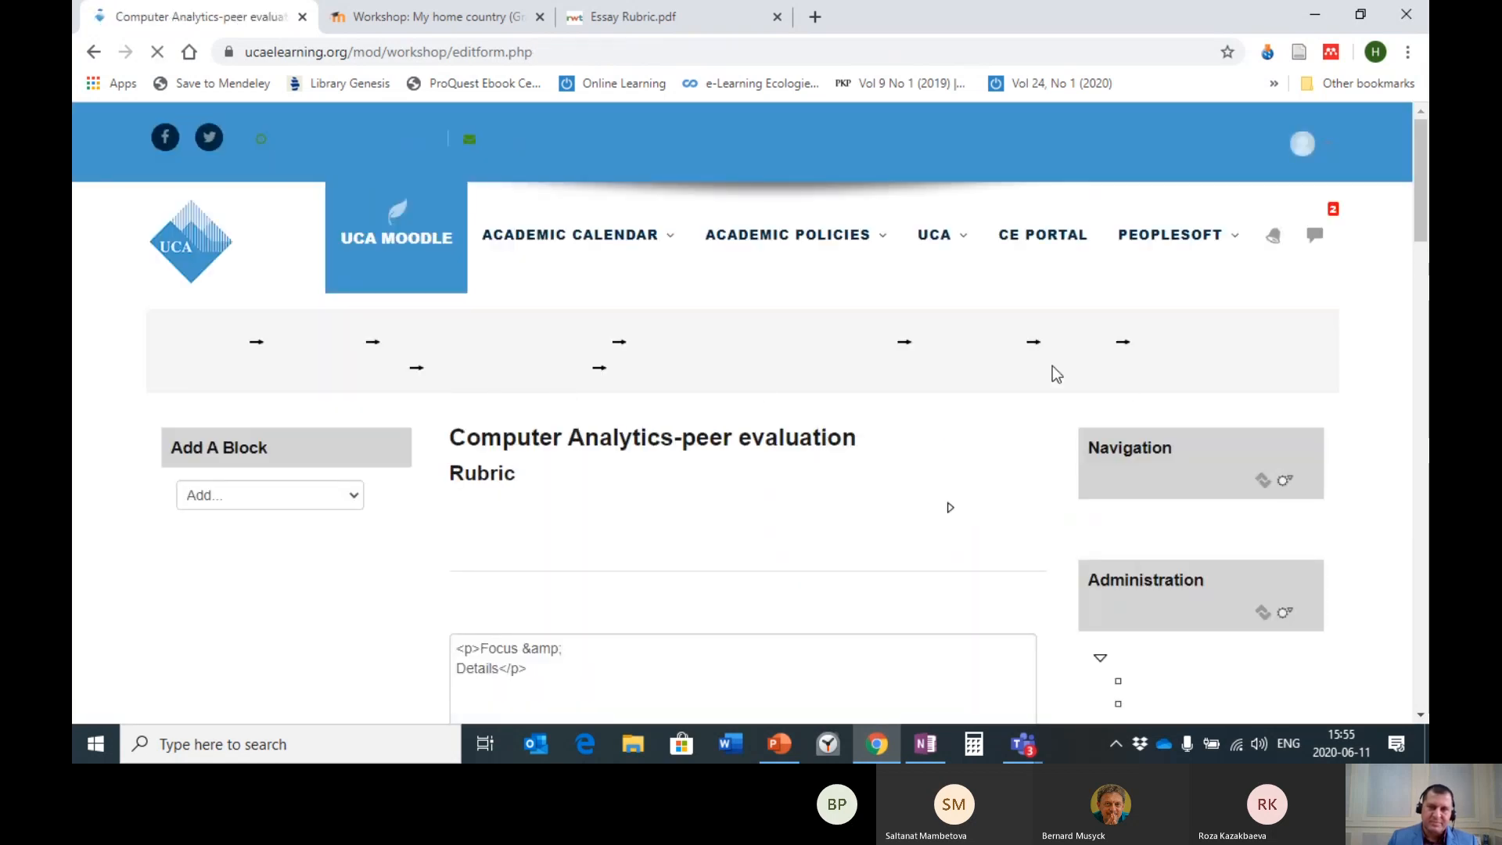
{"action": "scroll", "coordinate": [860, 416], "scroll_direction": "down", "scroll_amount": 4}
{"action": "scroll", "coordinate": [797, 408], "scroll_direction": "down", "scroll_amount": 15}
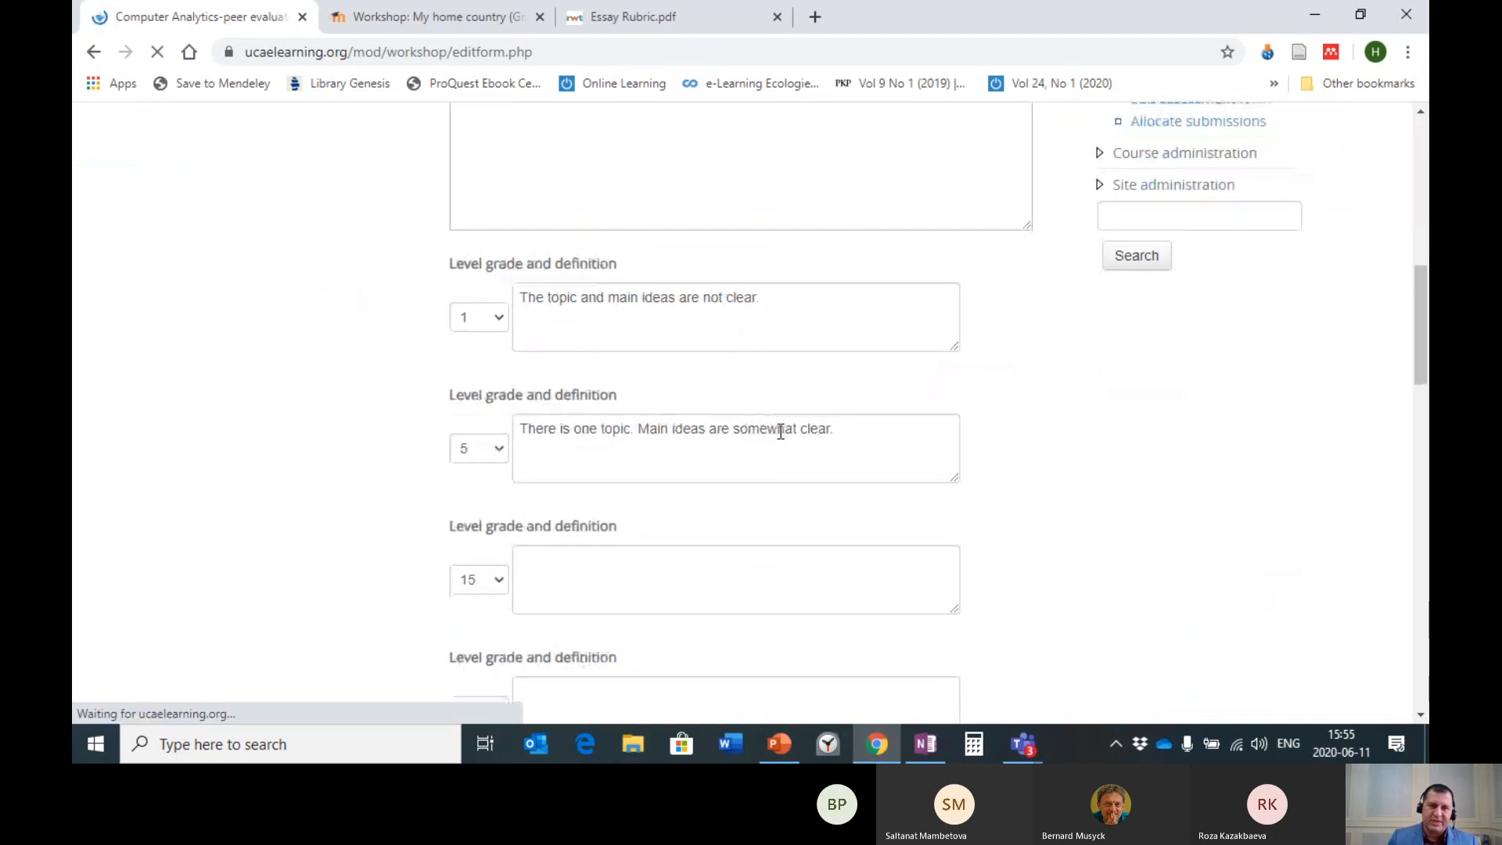
{"action": "scroll", "coordinate": [782, 437], "scroll_direction": "down", "scroll_amount": 5}
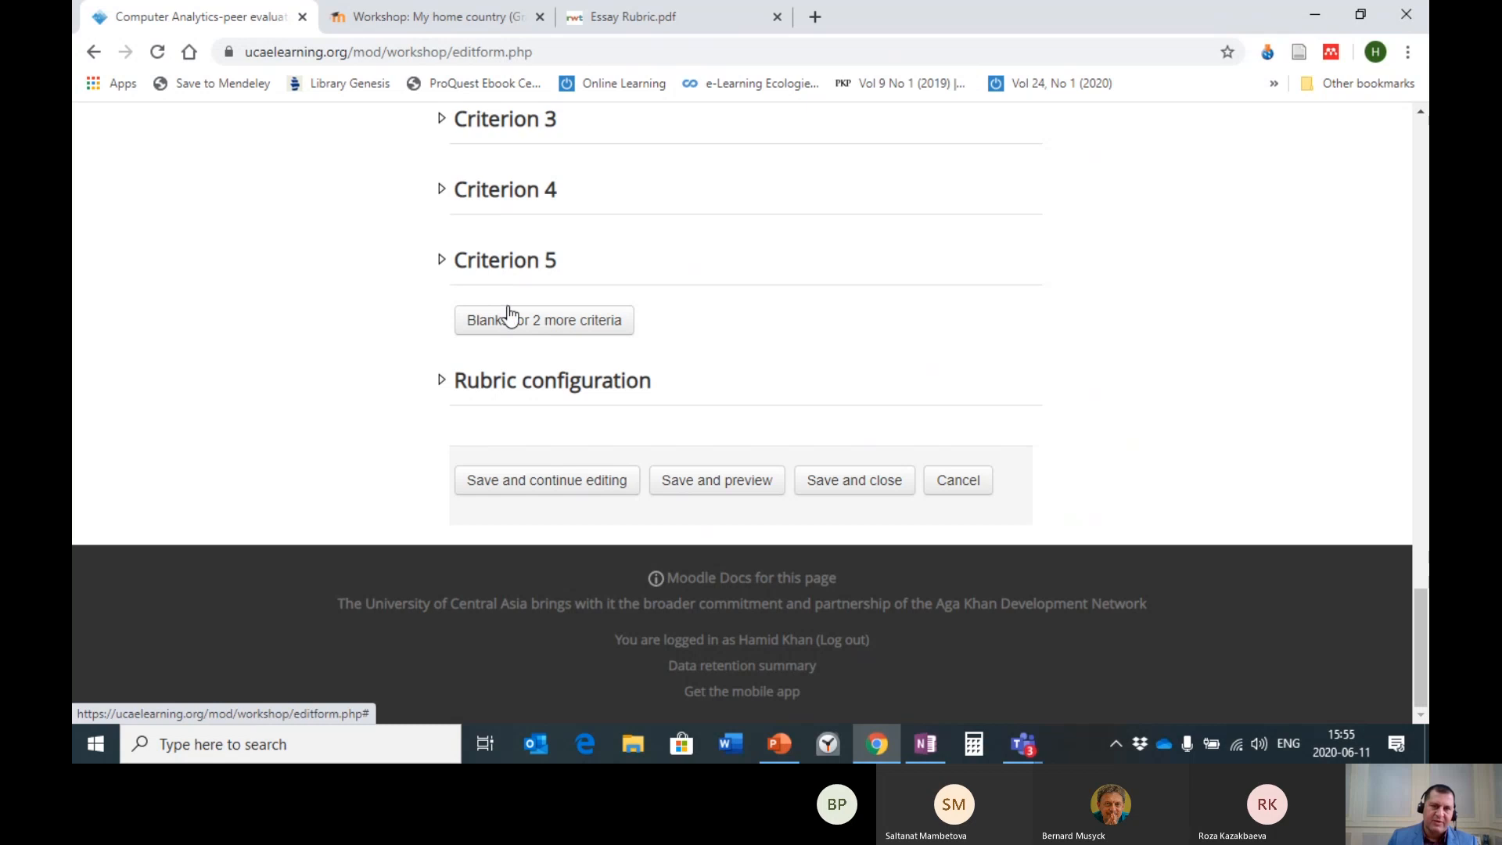
- Expand the rubric configuration and compare its List and Grid layout options with the table in the Essay Rubric PDF
{"action": "left_click", "coordinate": [549, 385]}
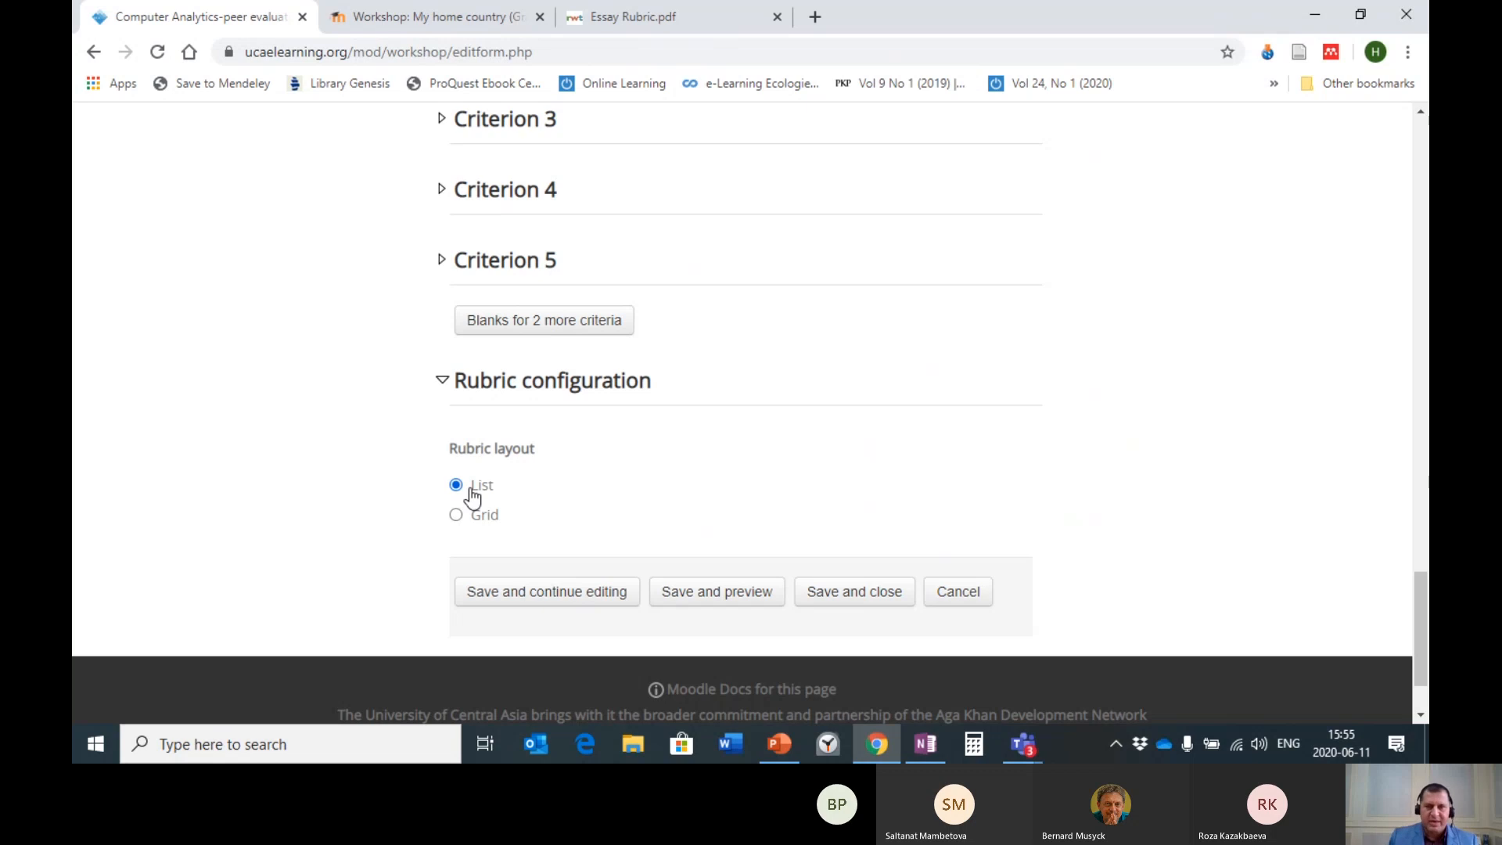
{"action": "left_click", "coordinate": [611, 22]}
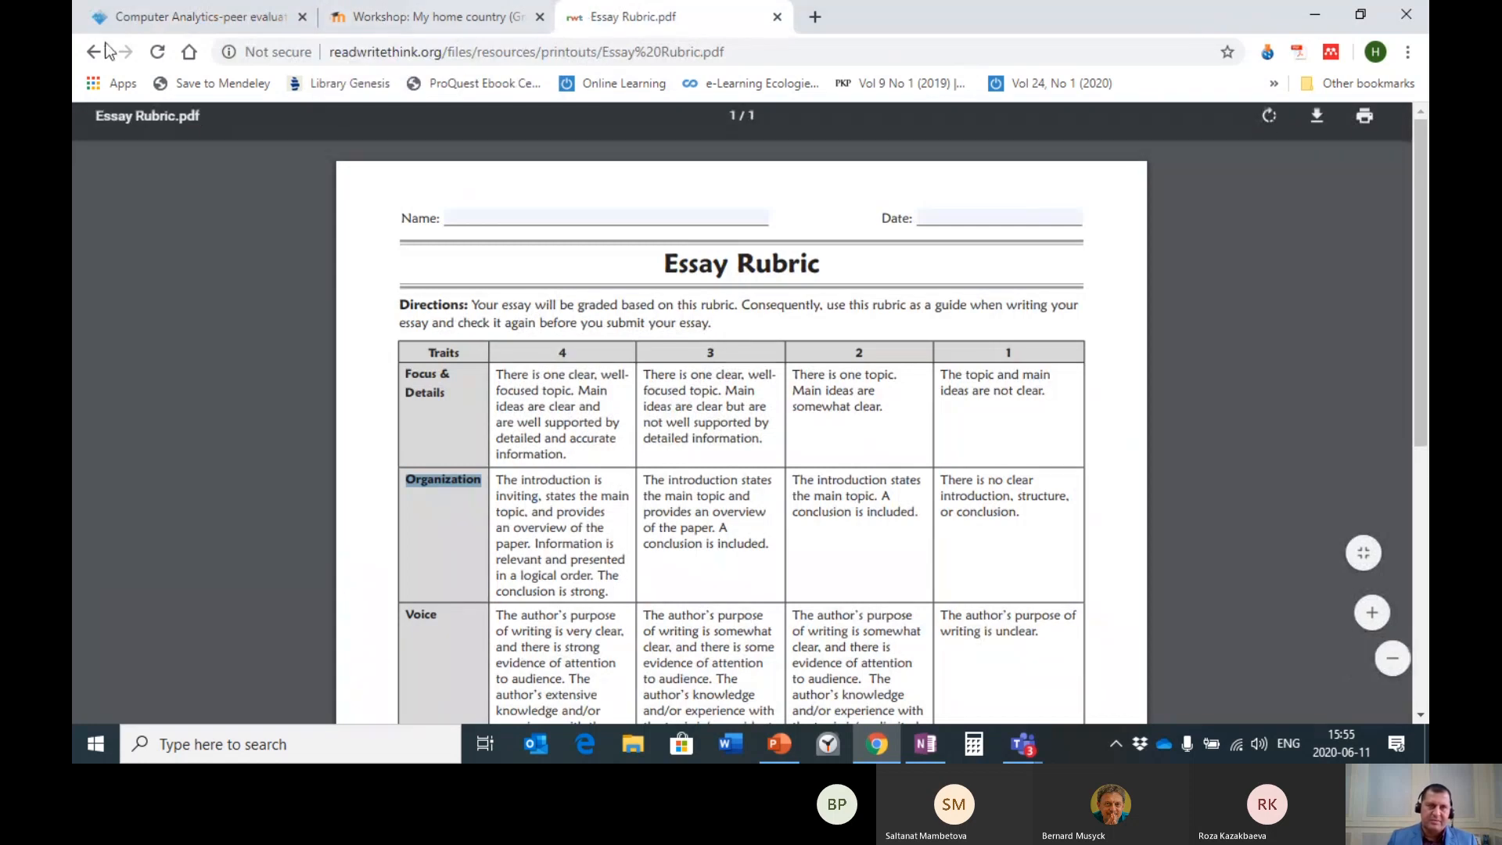
- Return to the workshop's rubric form and try to save and close it with the second criterion's level definitions blank
{"action": "left_click", "coordinate": [133, 19]}
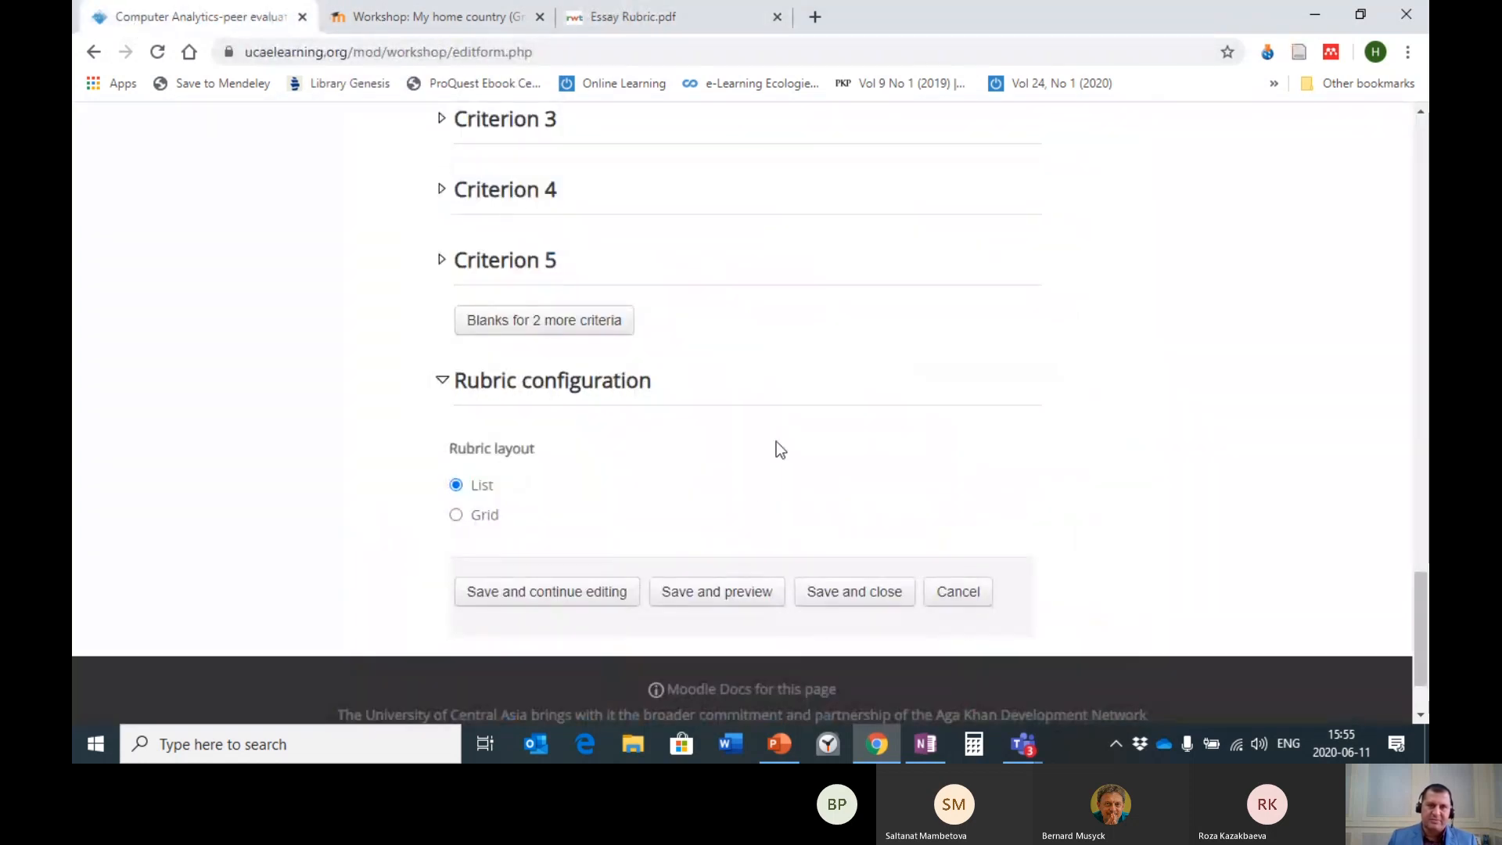
{"action": "scroll", "coordinate": [590, 256], "scroll_direction": "up", "scroll_amount": 5}
{"action": "scroll", "coordinate": [687, 422], "scroll_direction": "up", "scroll_amount": 4}
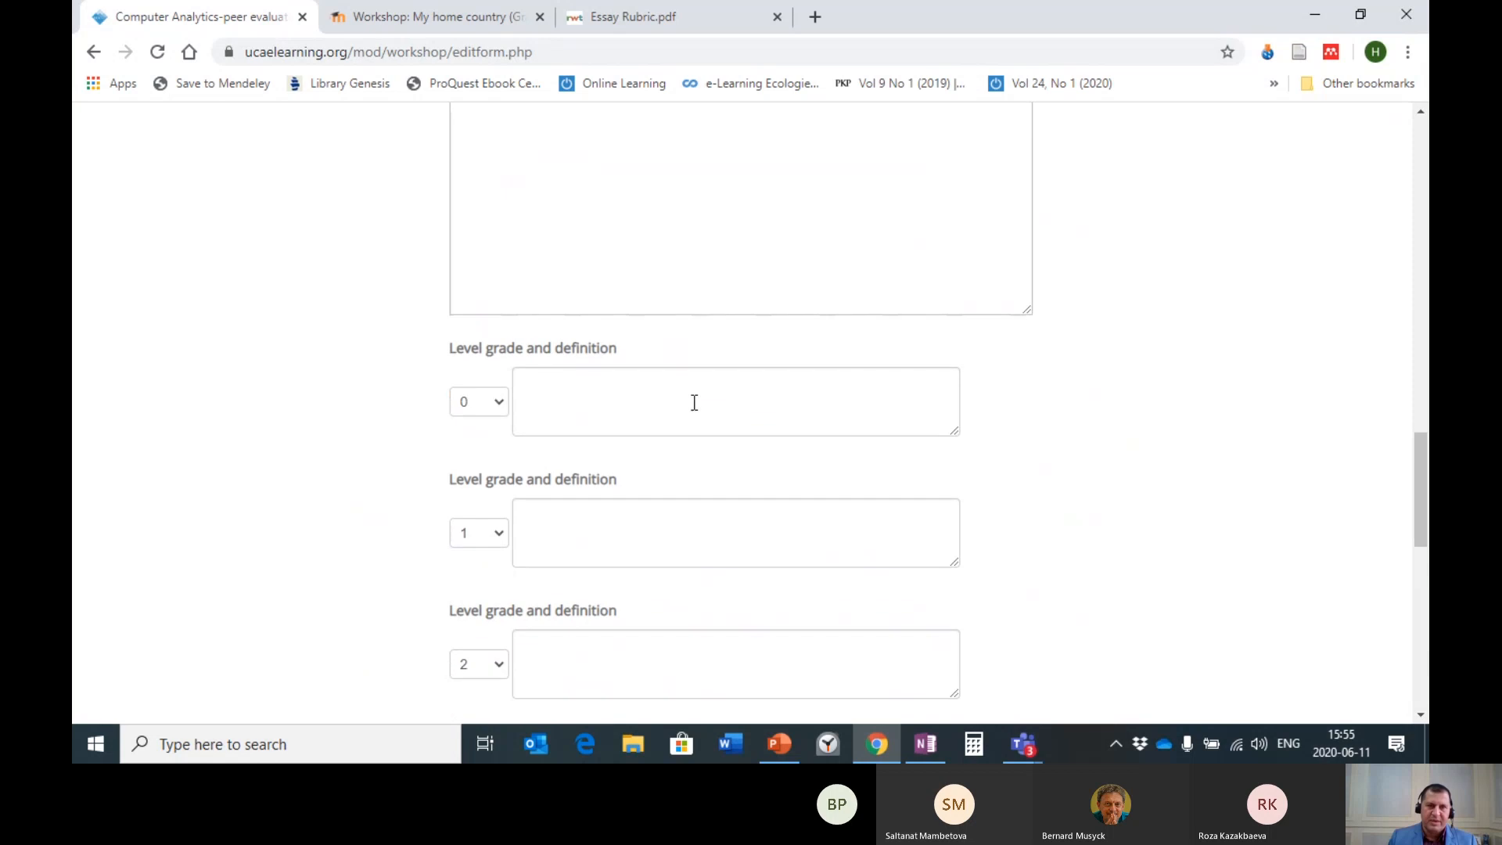
{"action": "scroll", "coordinate": [694, 402], "scroll_direction": "down", "scroll_amount": 2}
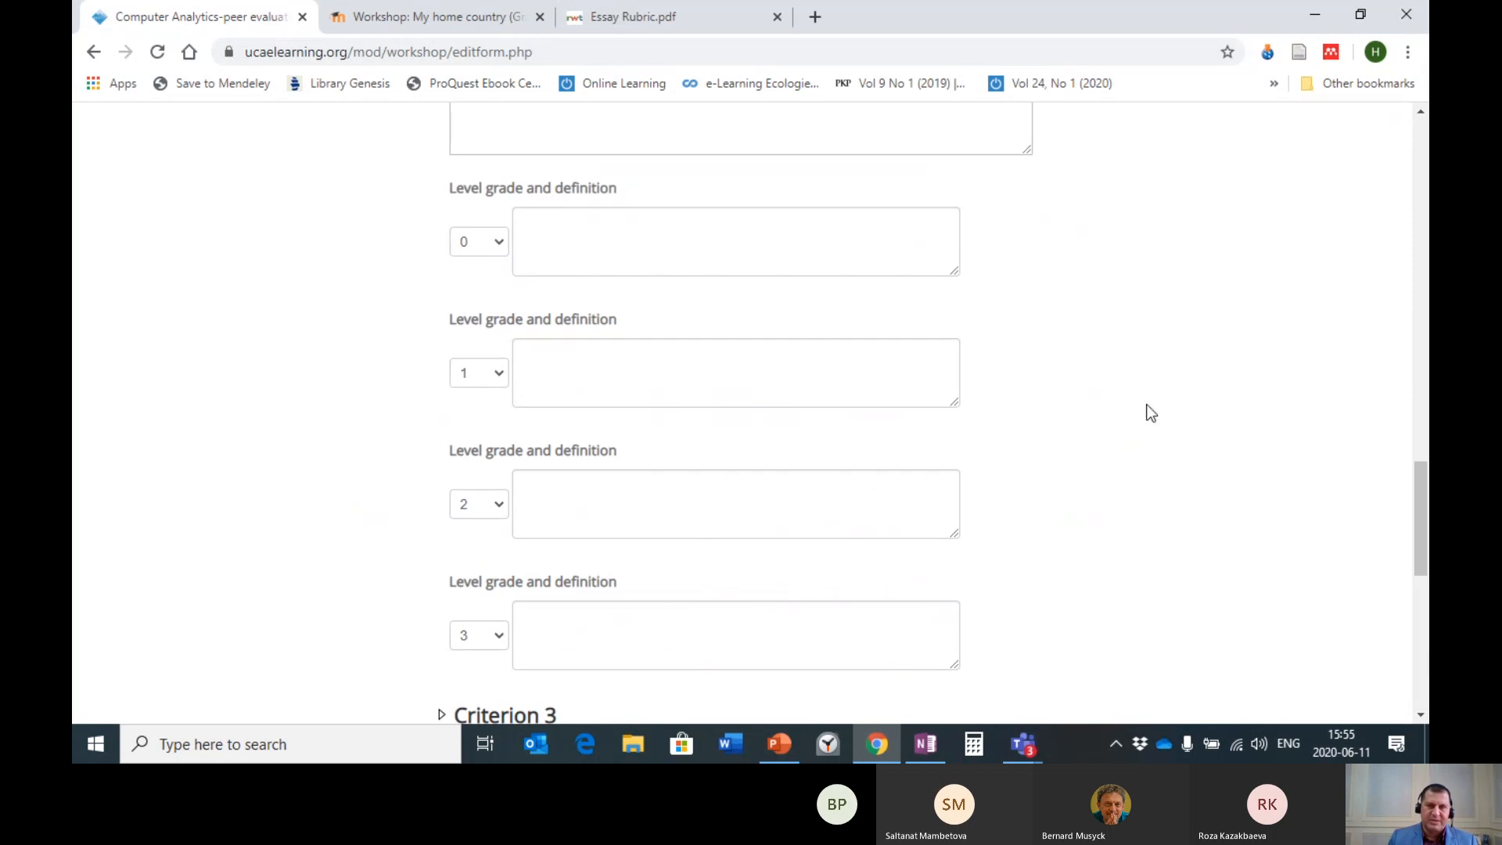
{"action": "scroll", "coordinate": [1234, 426], "scroll_direction": "up", "scroll_amount": 1}
{"action": "scroll", "coordinate": [1232, 427], "scroll_direction": "down", "scroll_amount": 10}
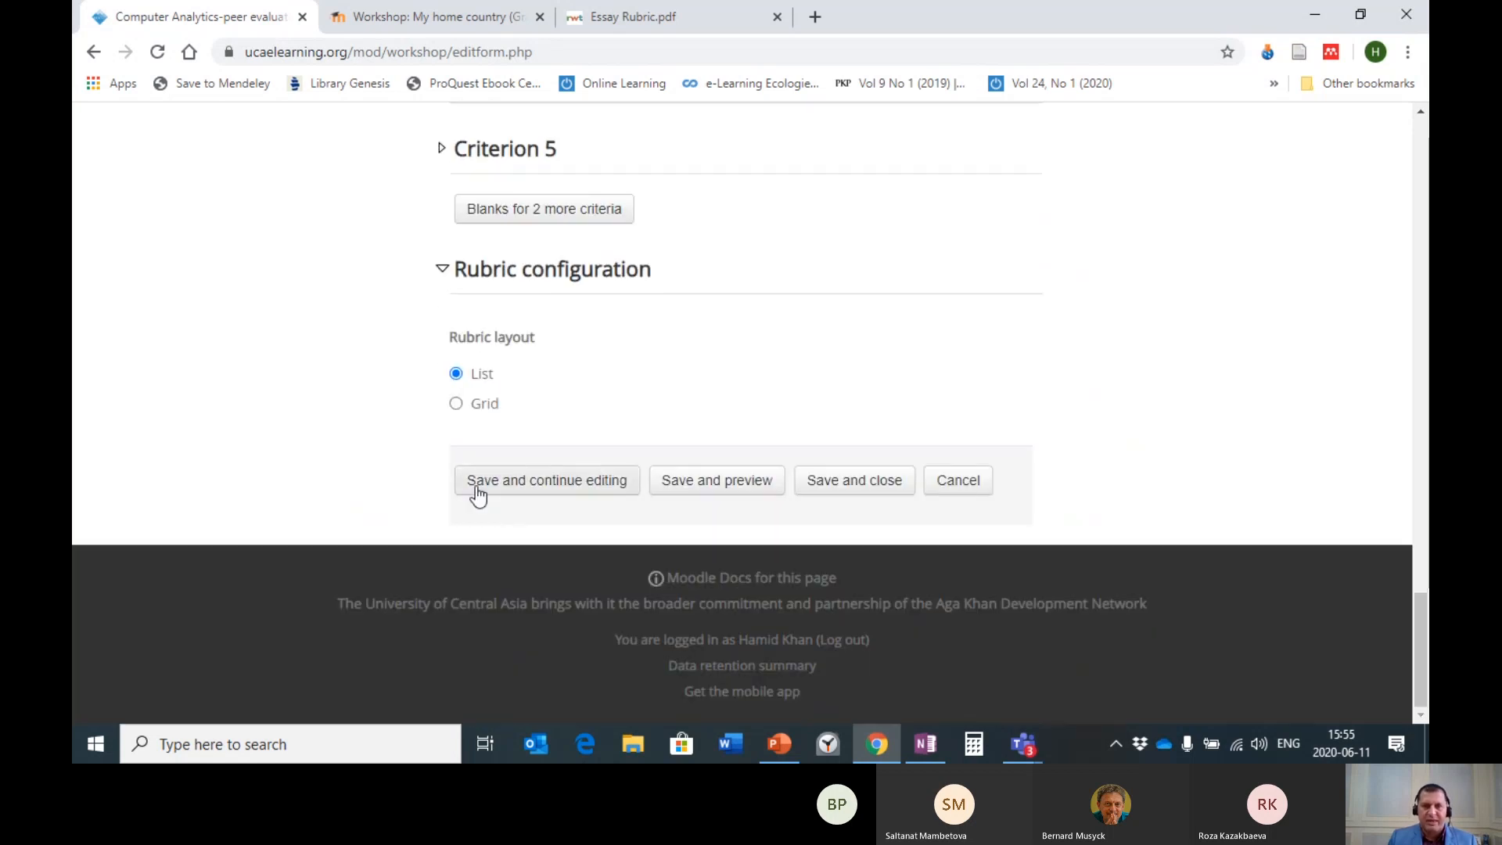
{"action": "left_click", "coordinate": [477, 494]}
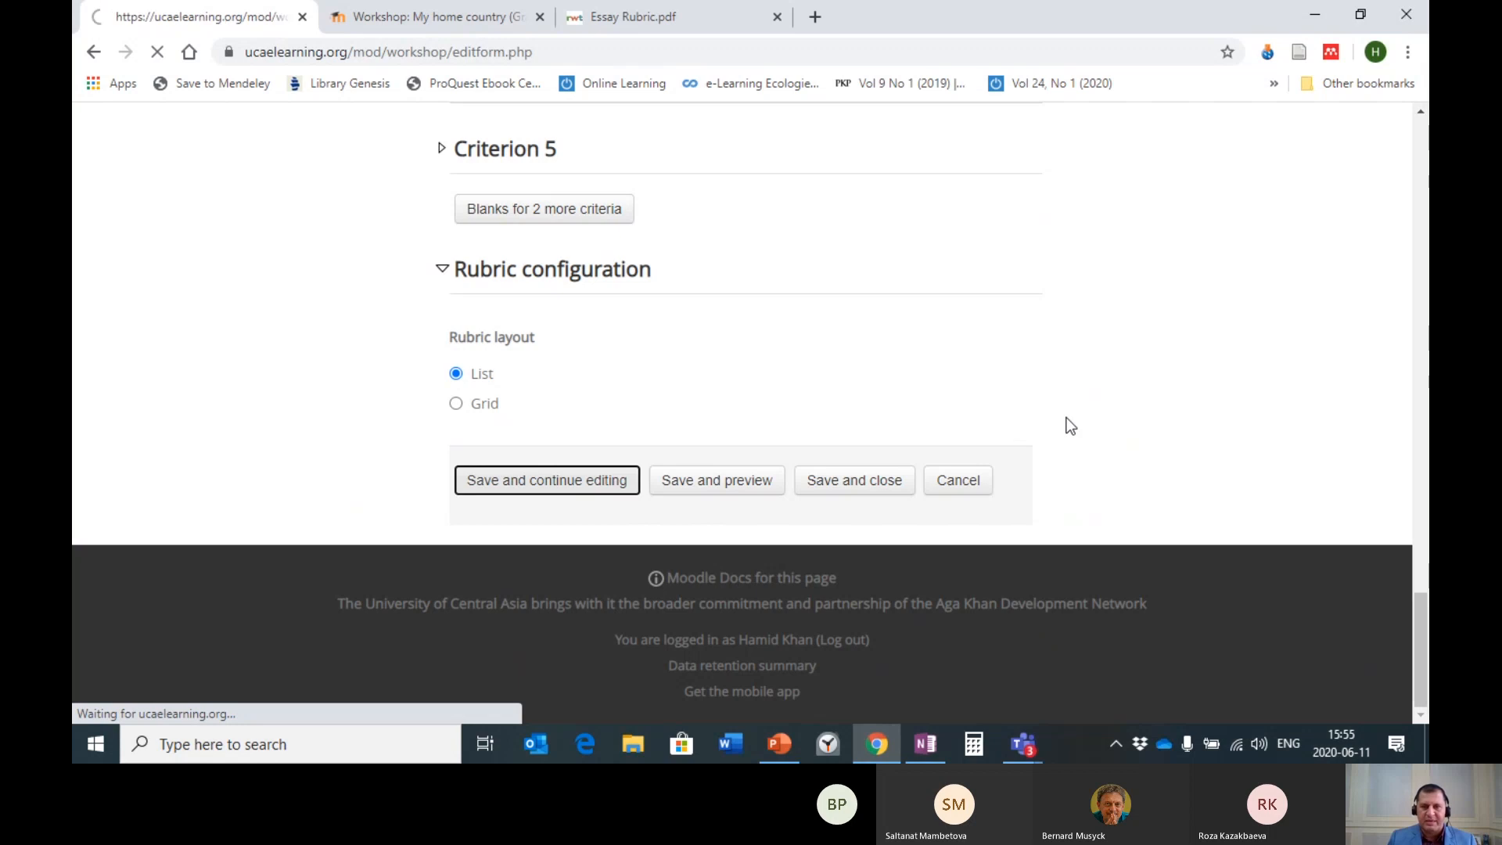
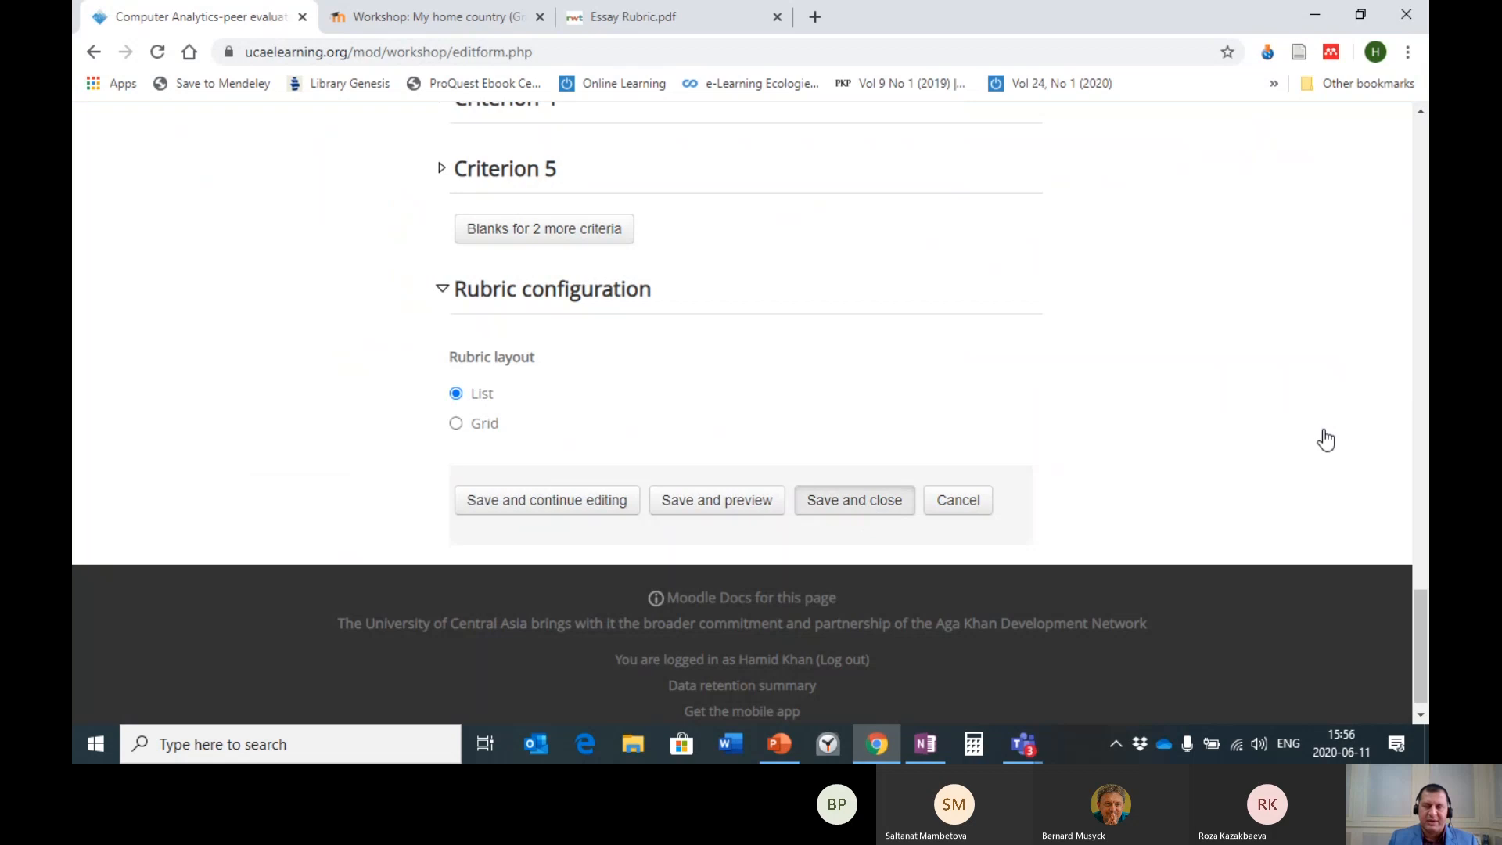
{"action": "left_click", "coordinate": [854, 500]}
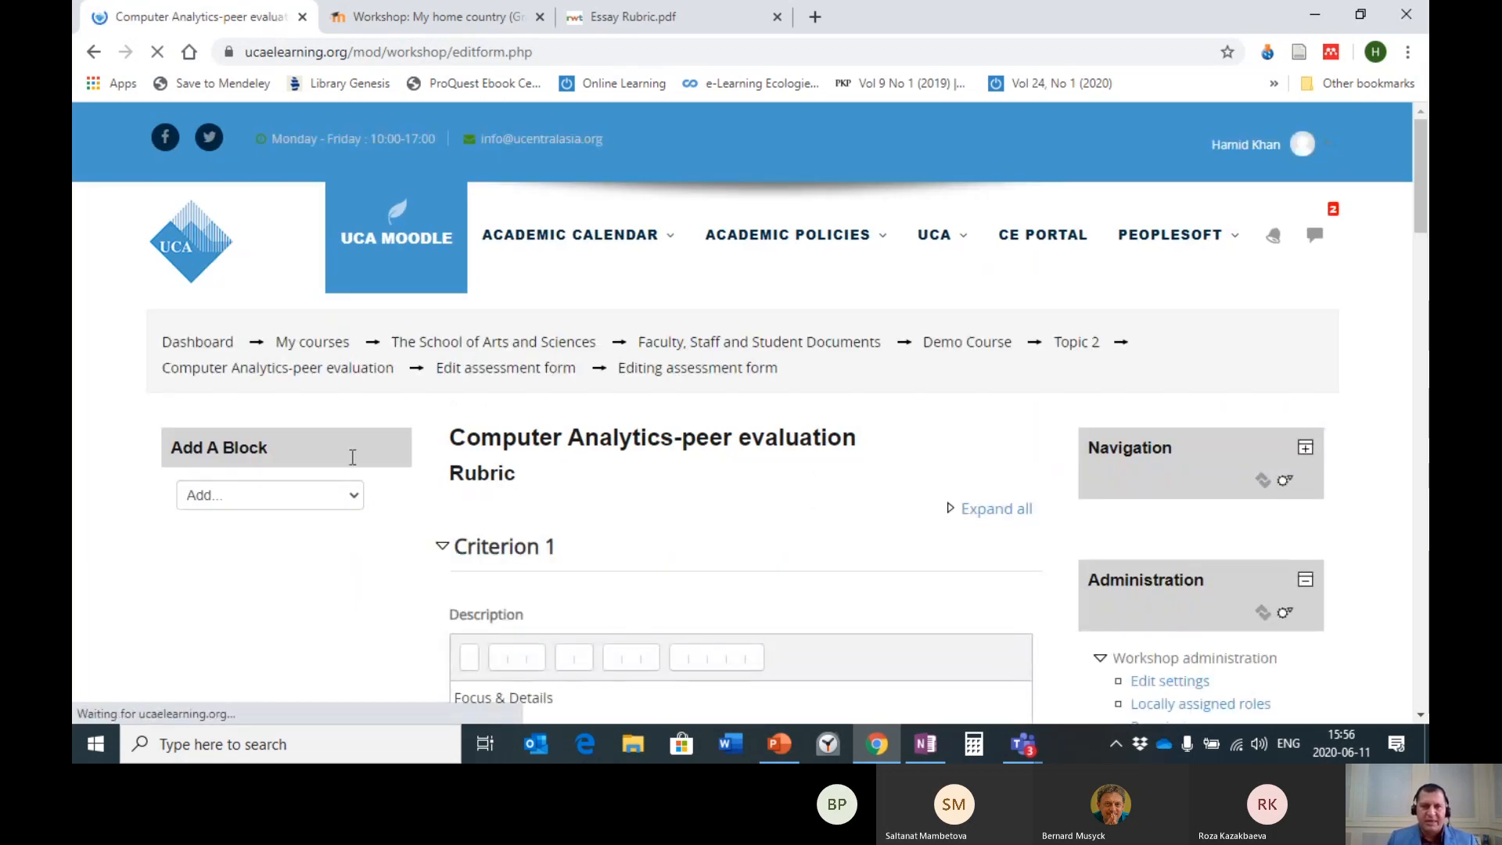
- Enter "ff" as the Organization criterion's grade 0 definition, and cancel editing the assessment form
{"action": "scroll", "coordinate": [604, 468], "scroll_direction": "down", "scroll_amount": 5}
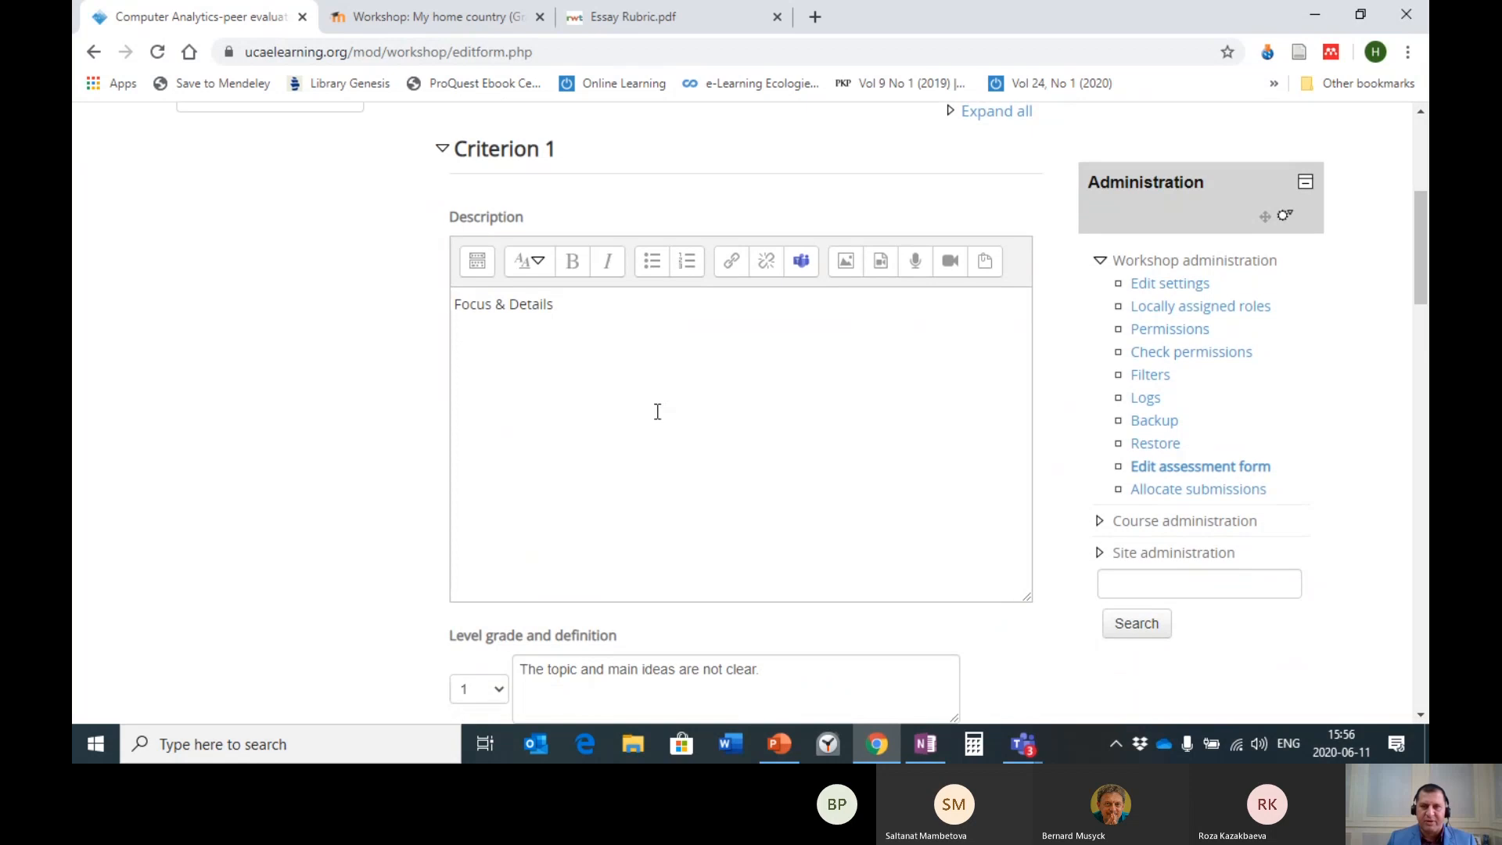
{"action": "scroll", "coordinate": [657, 412], "scroll_direction": "down", "scroll_amount": 15}
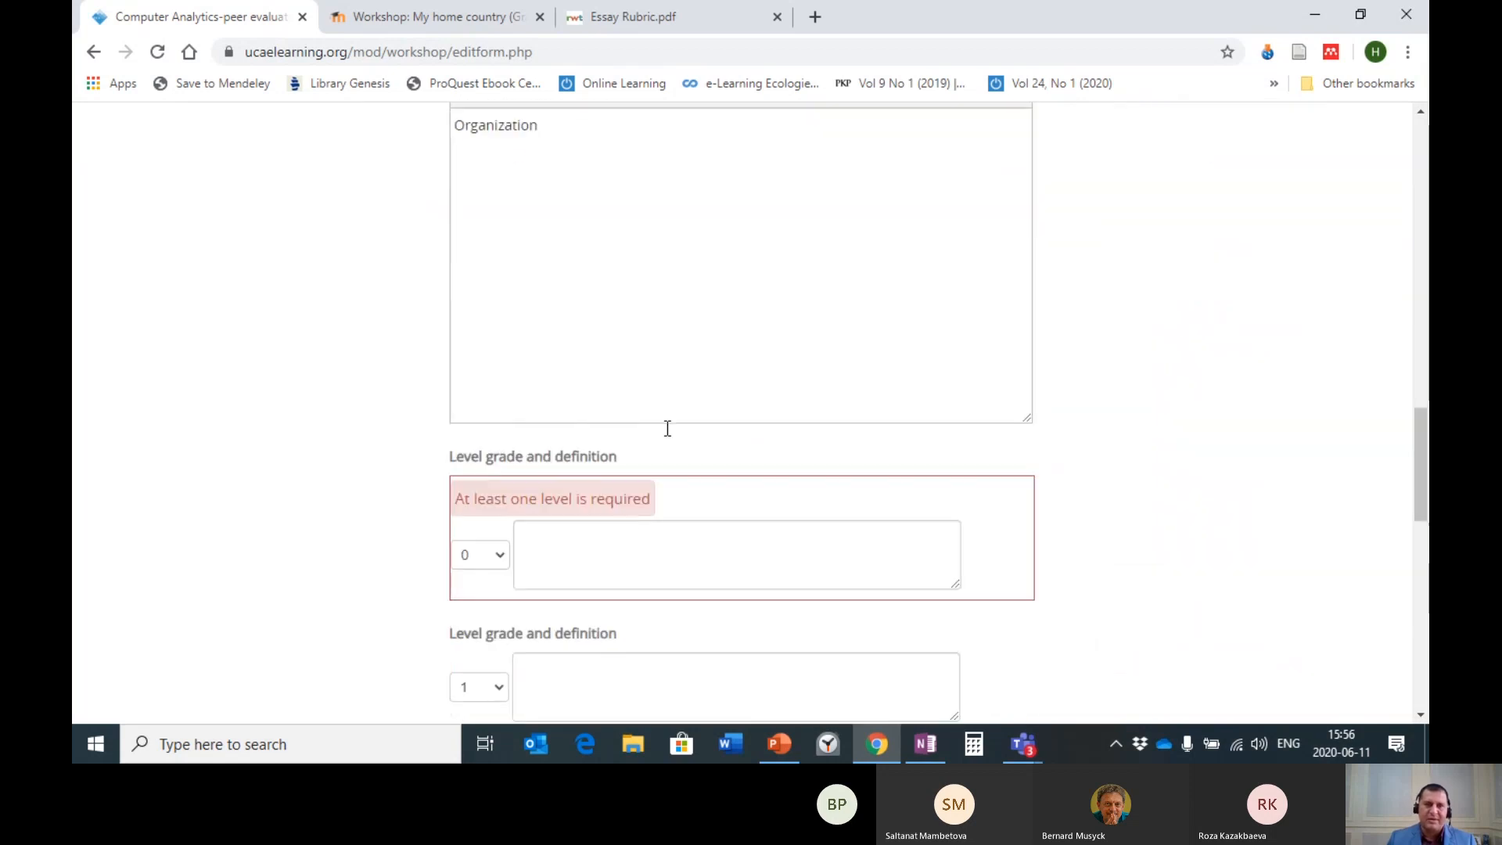
{"action": "left_click", "coordinate": [561, 541]}
{"action": "left_click", "coordinate": [501, 559]}
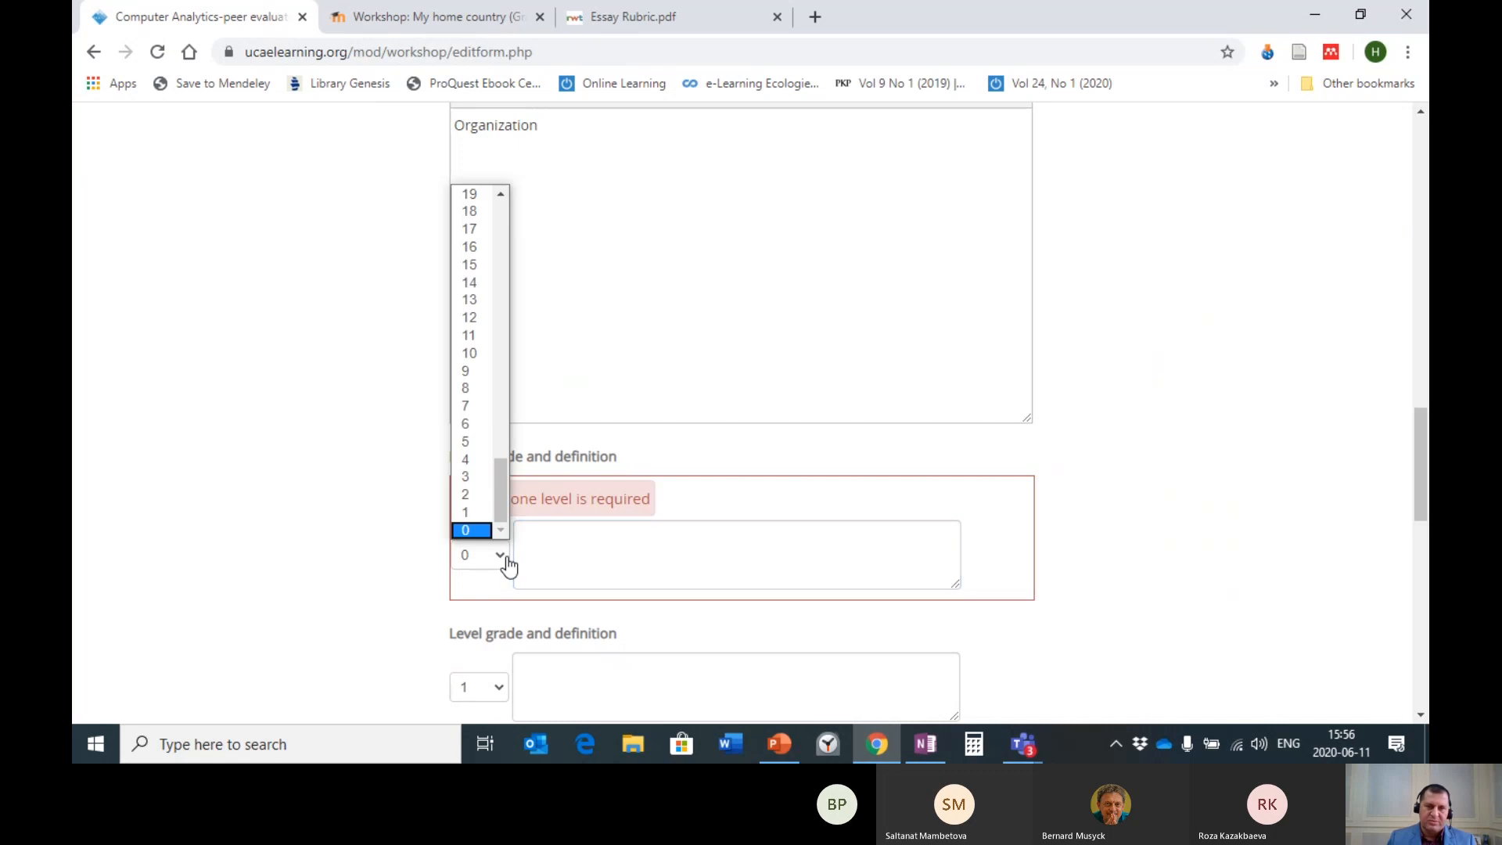
{"action": "left_click", "coordinate": [547, 552]}
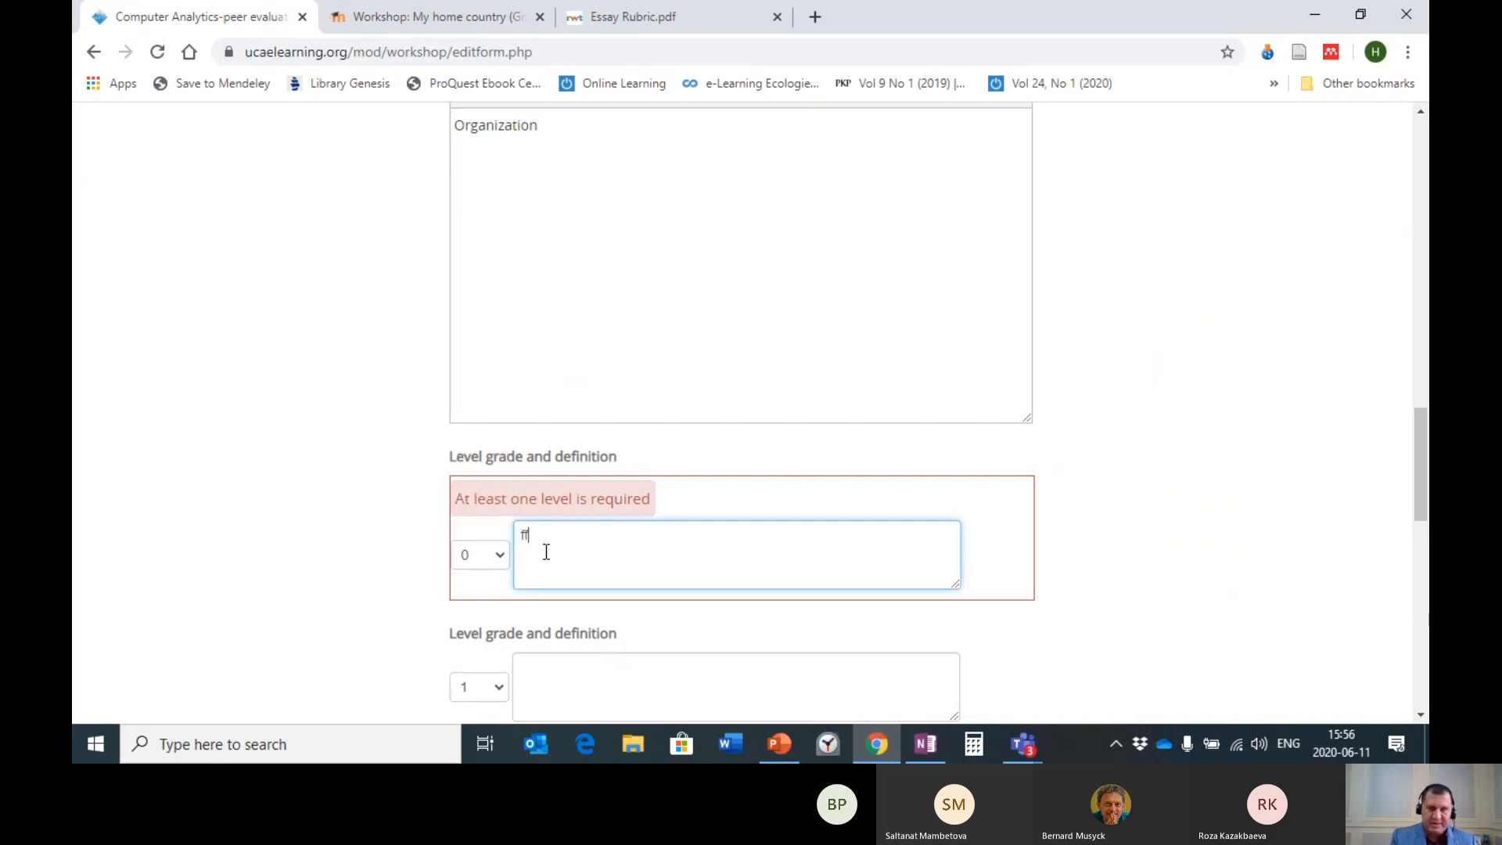
{"action": "scroll", "coordinate": [823, 478], "scroll_direction": "down", "scroll_amount": 10}
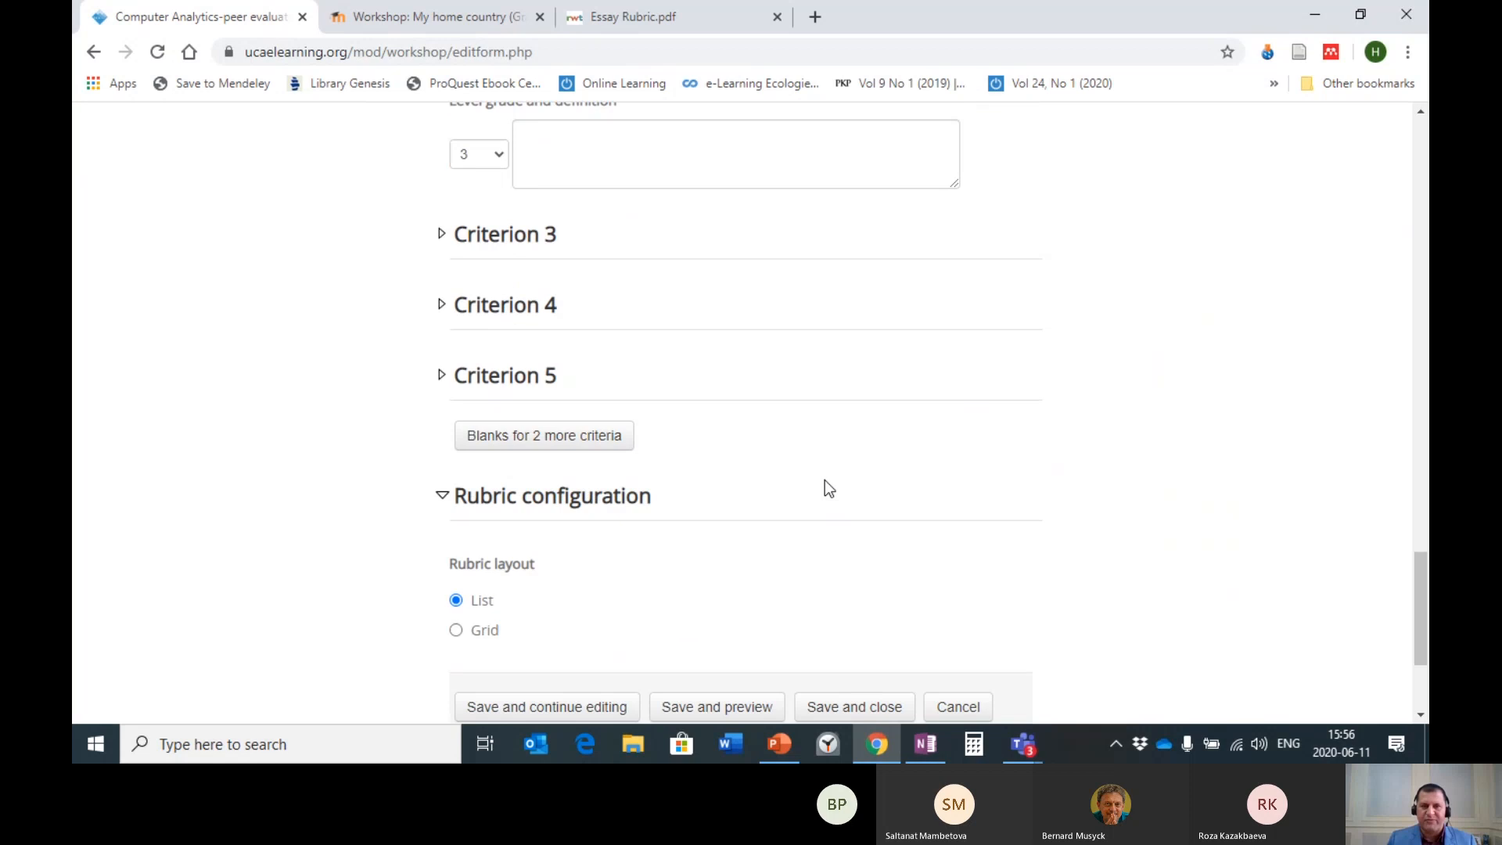
{"action": "left_click", "coordinate": [967, 515]}
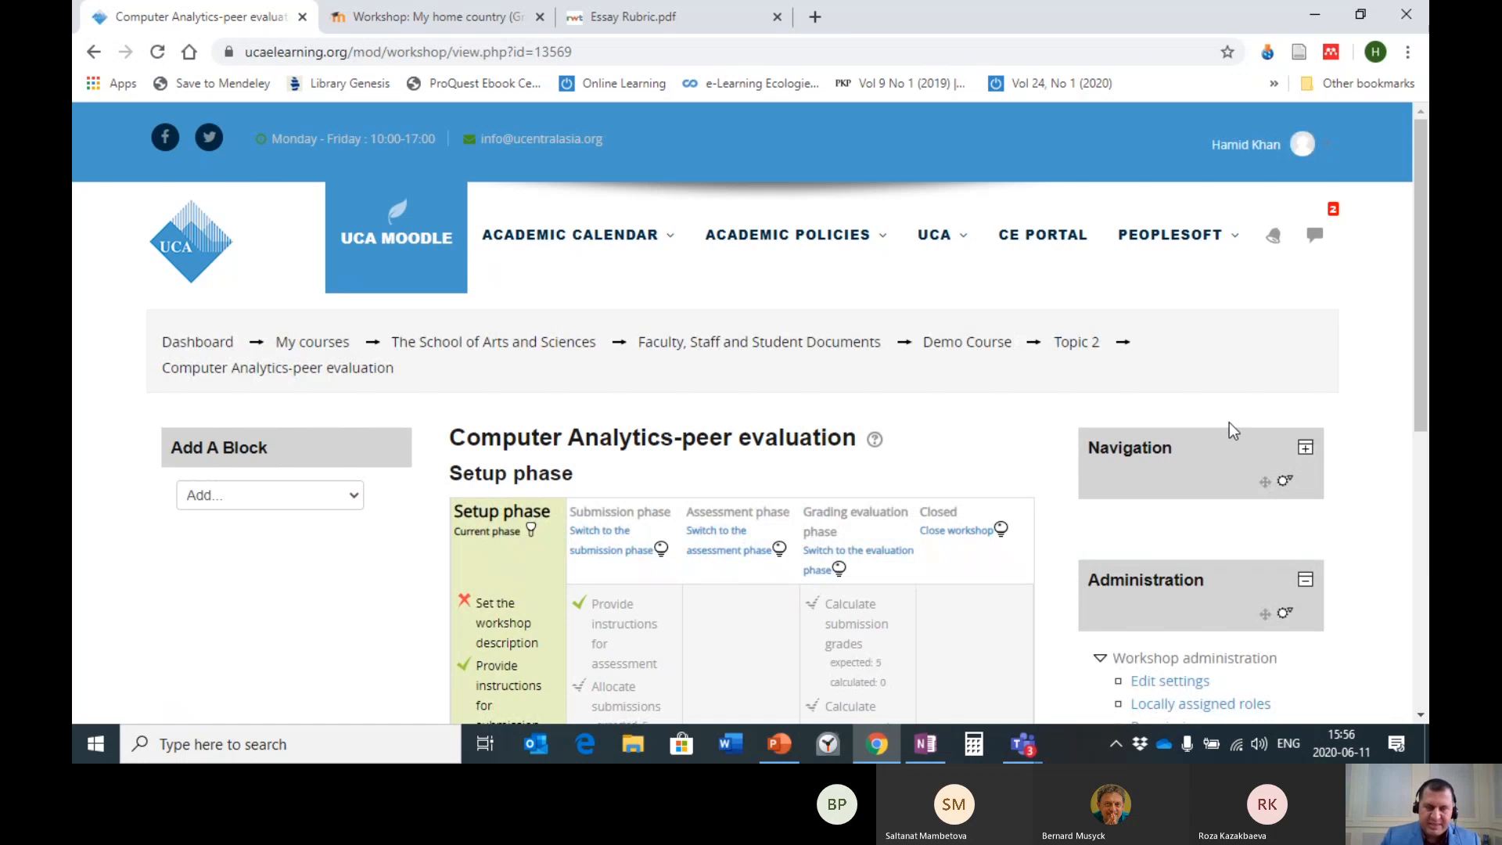
- Review the setup phase tasks, inspect the criteria in the assessment form, and leave the form without saving
{"action": "scroll", "coordinate": [1344, 437], "scroll_direction": "down", "scroll_amount": 1}
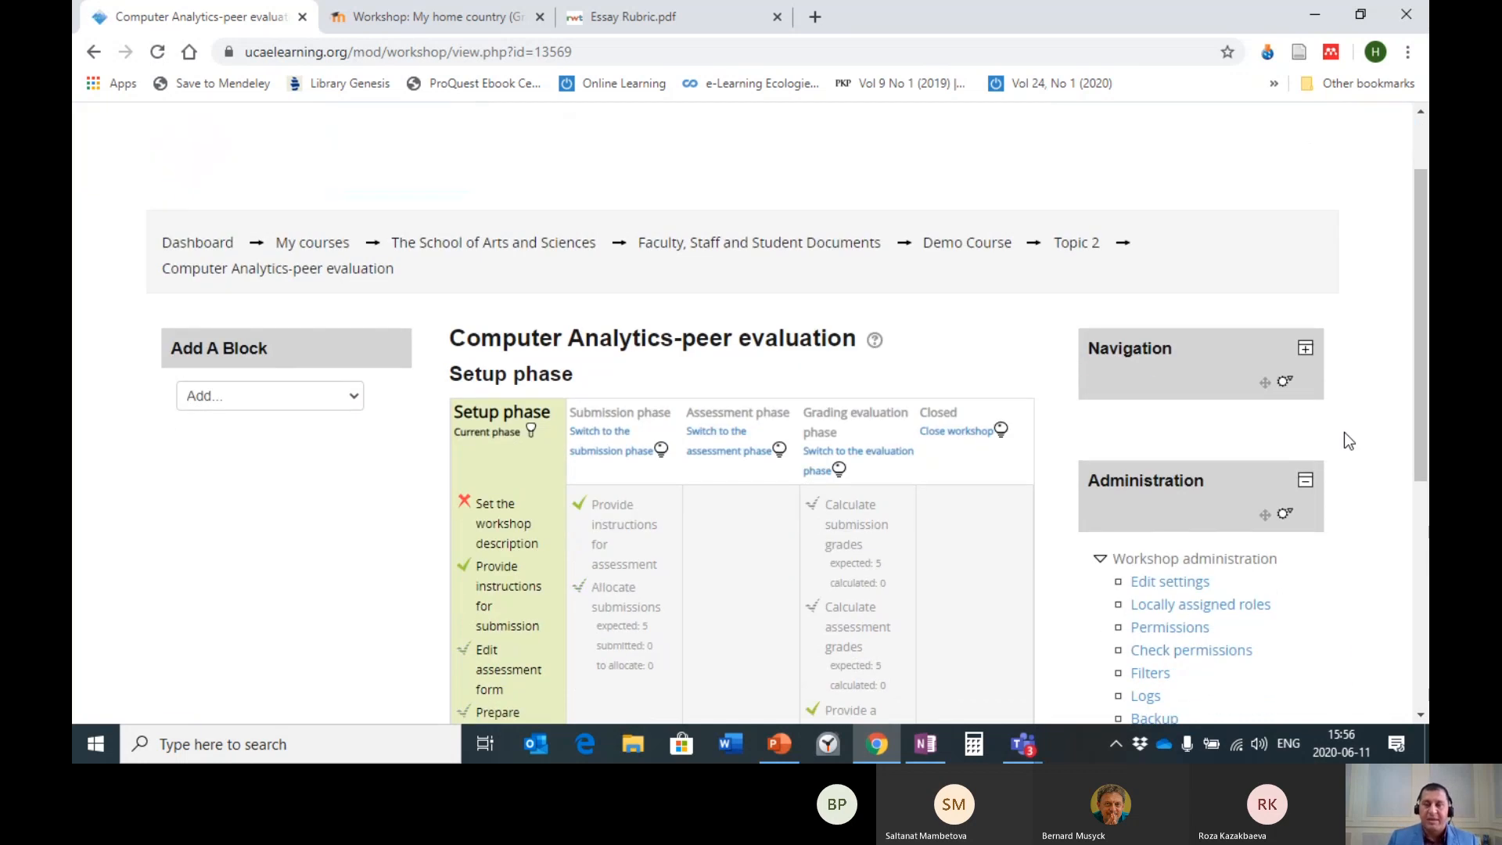
{"action": "scroll", "coordinate": [1344, 438], "scroll_direction": "down", "scroll_amount": 5}
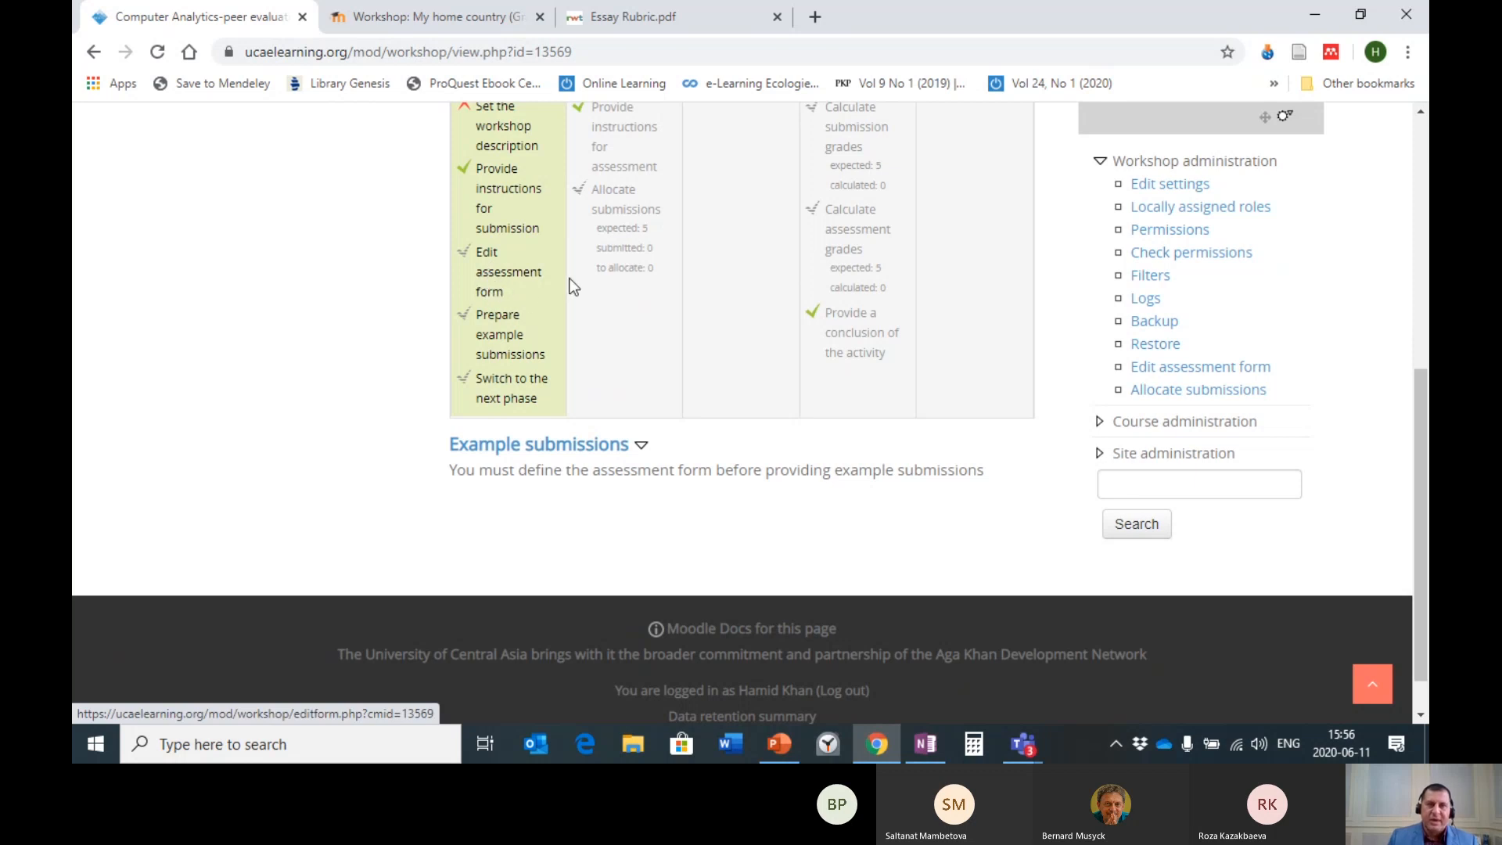
{"action": "scroll", "coordinate": [496, 238], "scroll_direction": "up", "scroll_amount": 1}
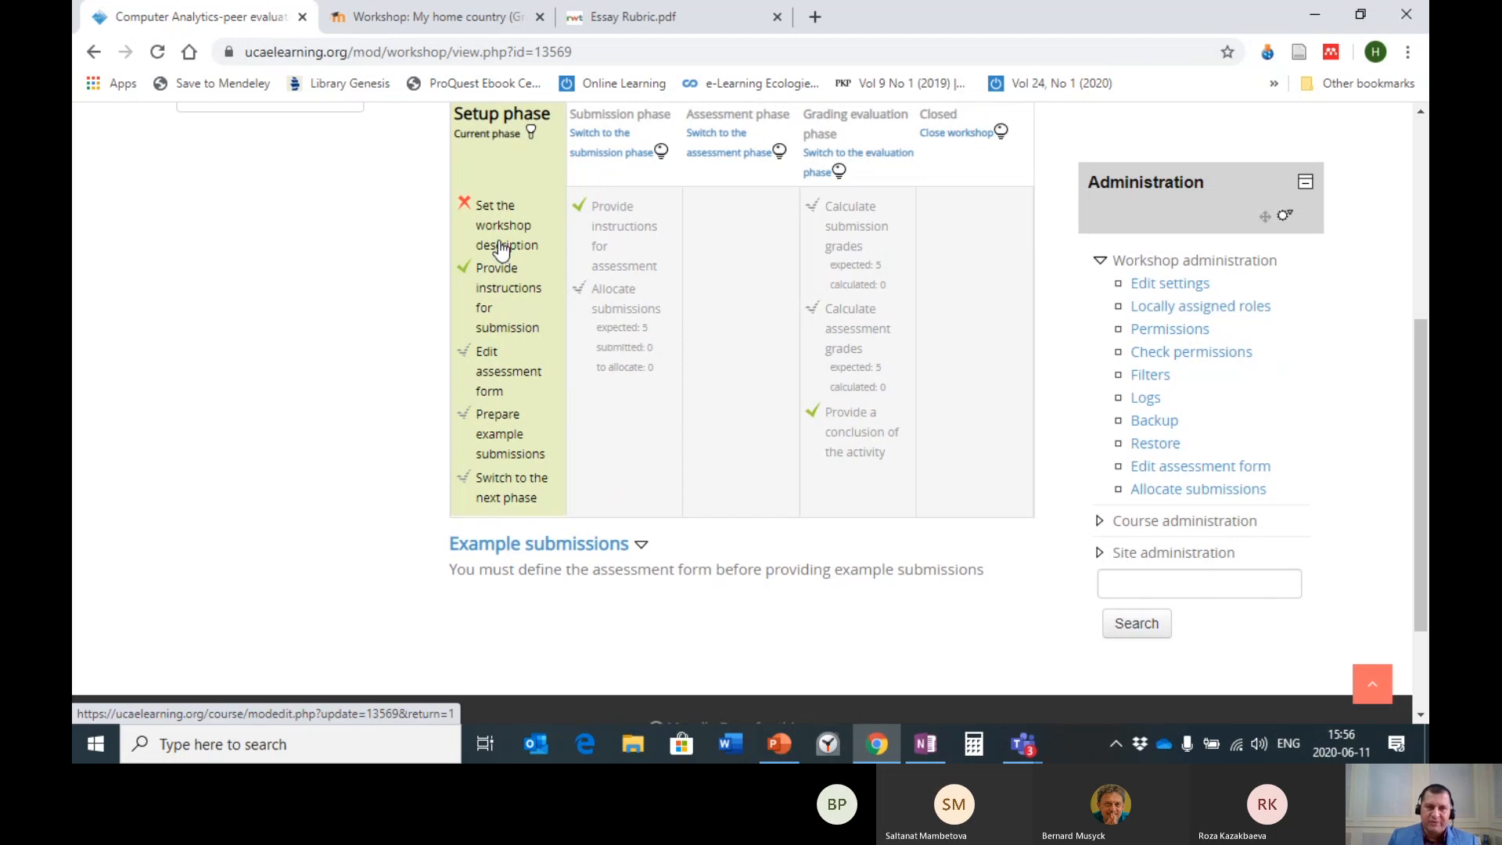
{"action": "left_click", "coordinate": [502, 385]}
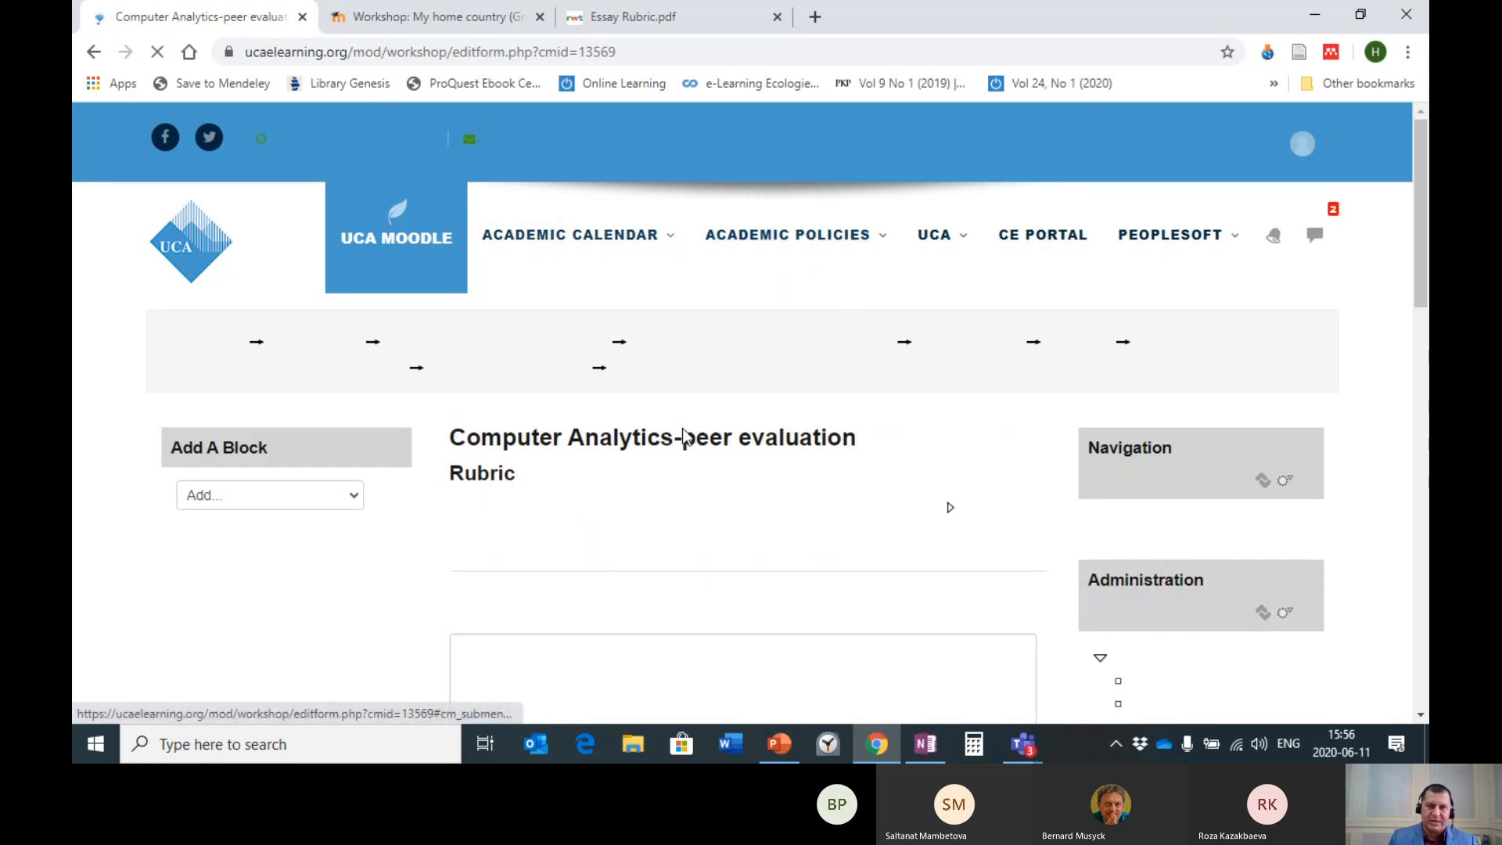
{"action": "scroll", "coordinate": [751, 477], "scroll_direction": "down", "scroll_amount": 10}
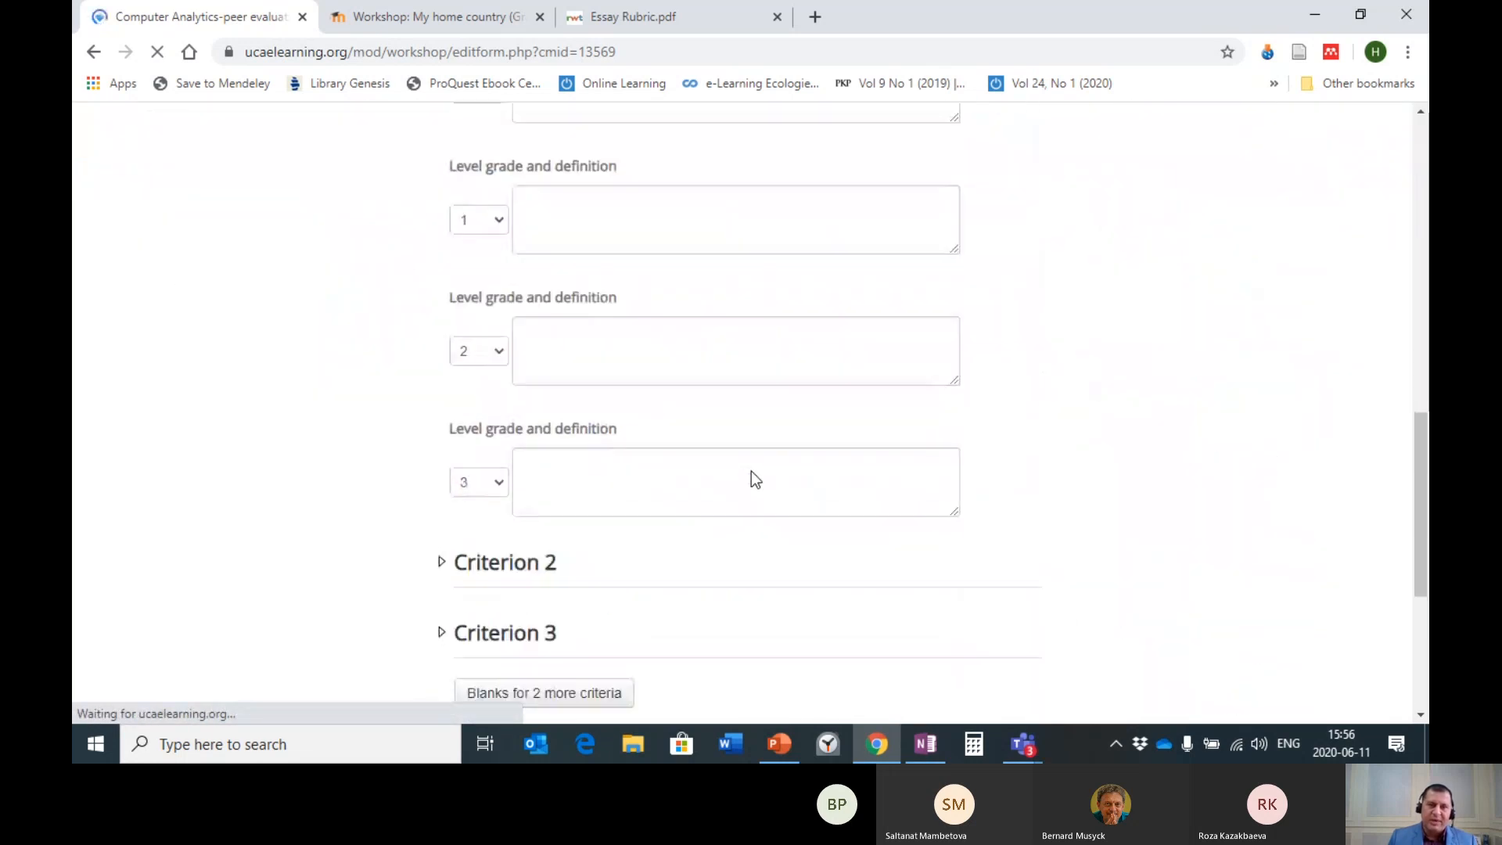
{"action": "scroll", "coordinate": [751, 471], "scroll_direction": "down", "scroll_amount": 4}
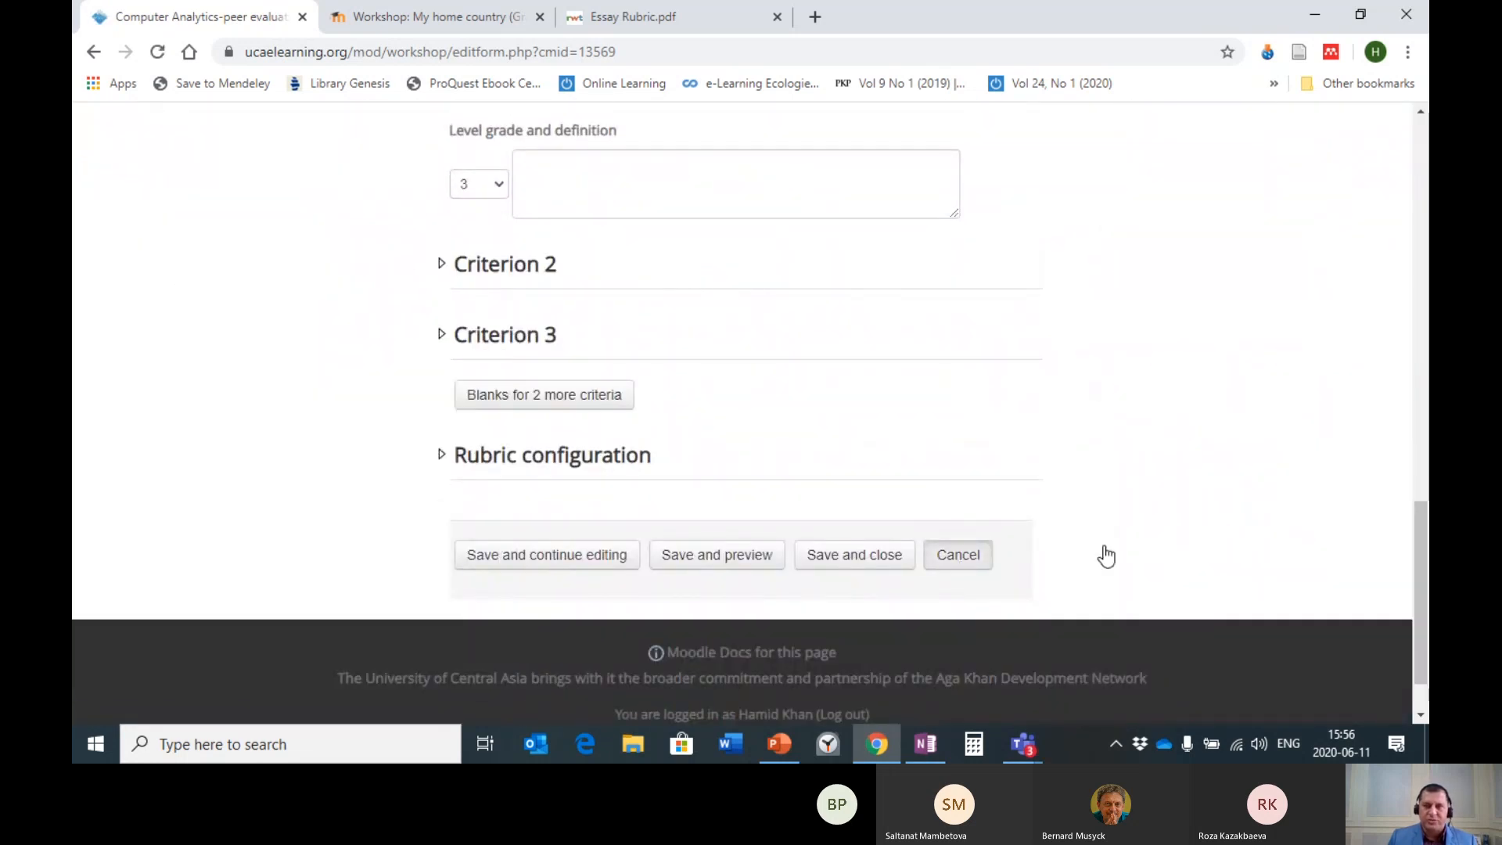
{"action": "left_click", "coordinate": [959, 554]}
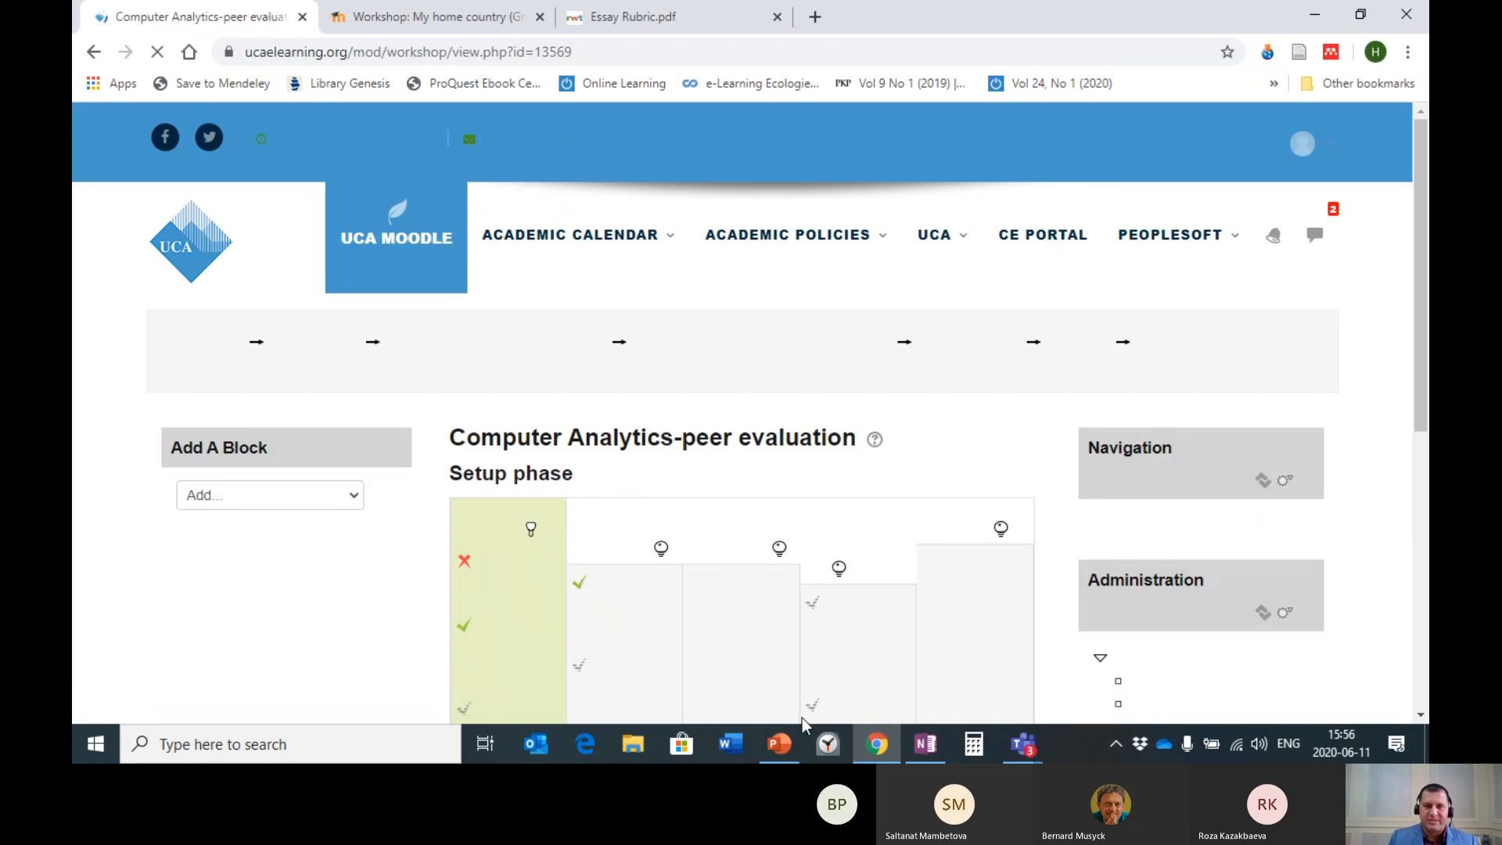
- Switch to the PowerPoint slide show, review the slides on accumulative grading, comments and number of errors, and return to the workshop page
{"action": "left_click", "coordinate": [779, 744]}
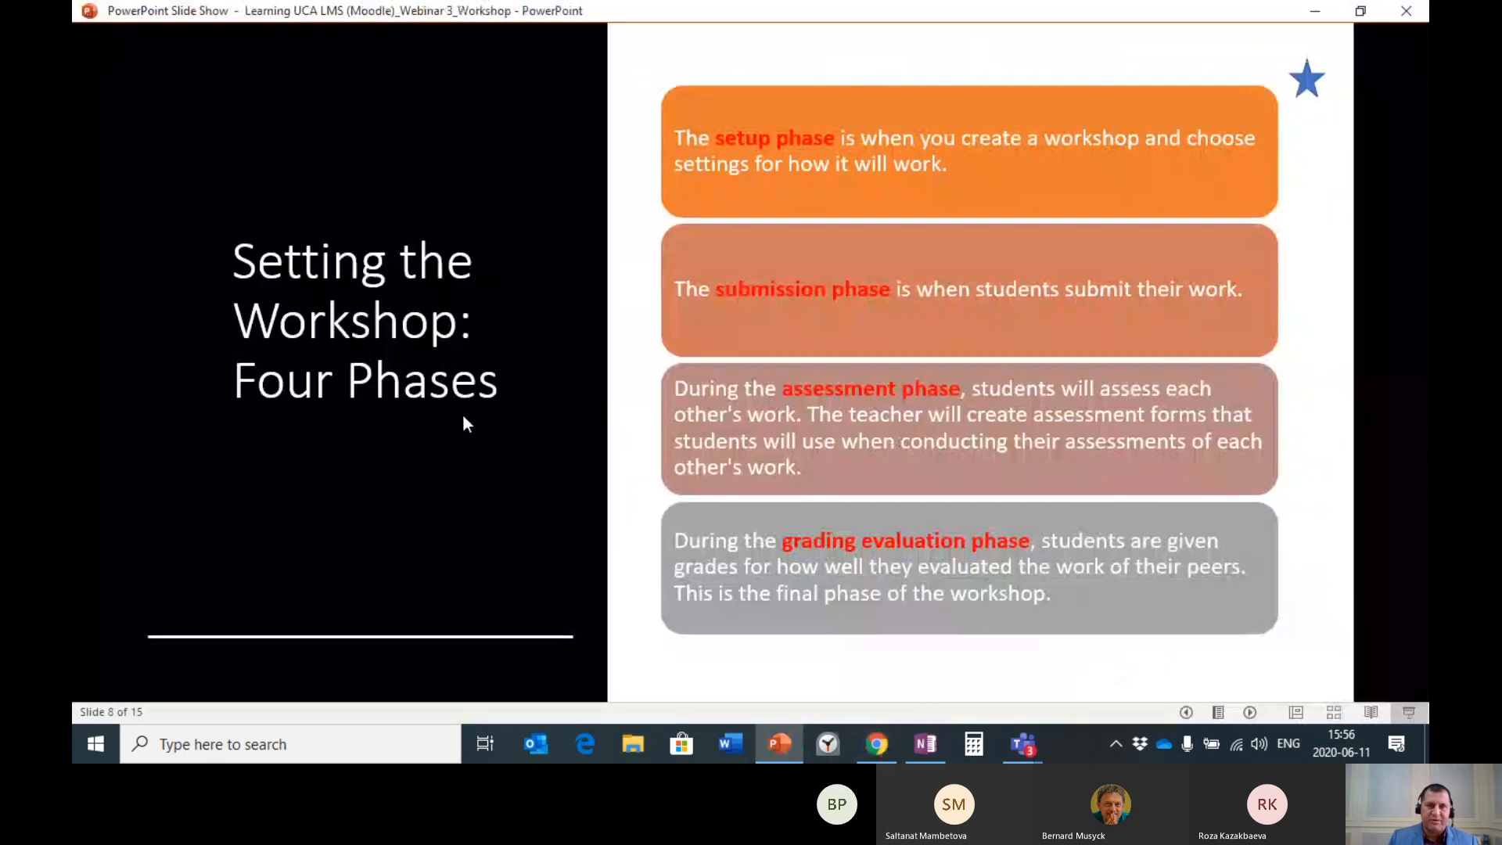
{"action": "scroll", "coordinate": [463, 417], "scroll_direction": "down", "scroll_amount": 3}
{"action": "scroll", "coordinate": [463, 417], "scroll_direction": "up", "scroll_amount": 3}
{"action": "scroll", "coordinate": [463, 417], "scroll_direction": "down", "scroll_amount": 1}
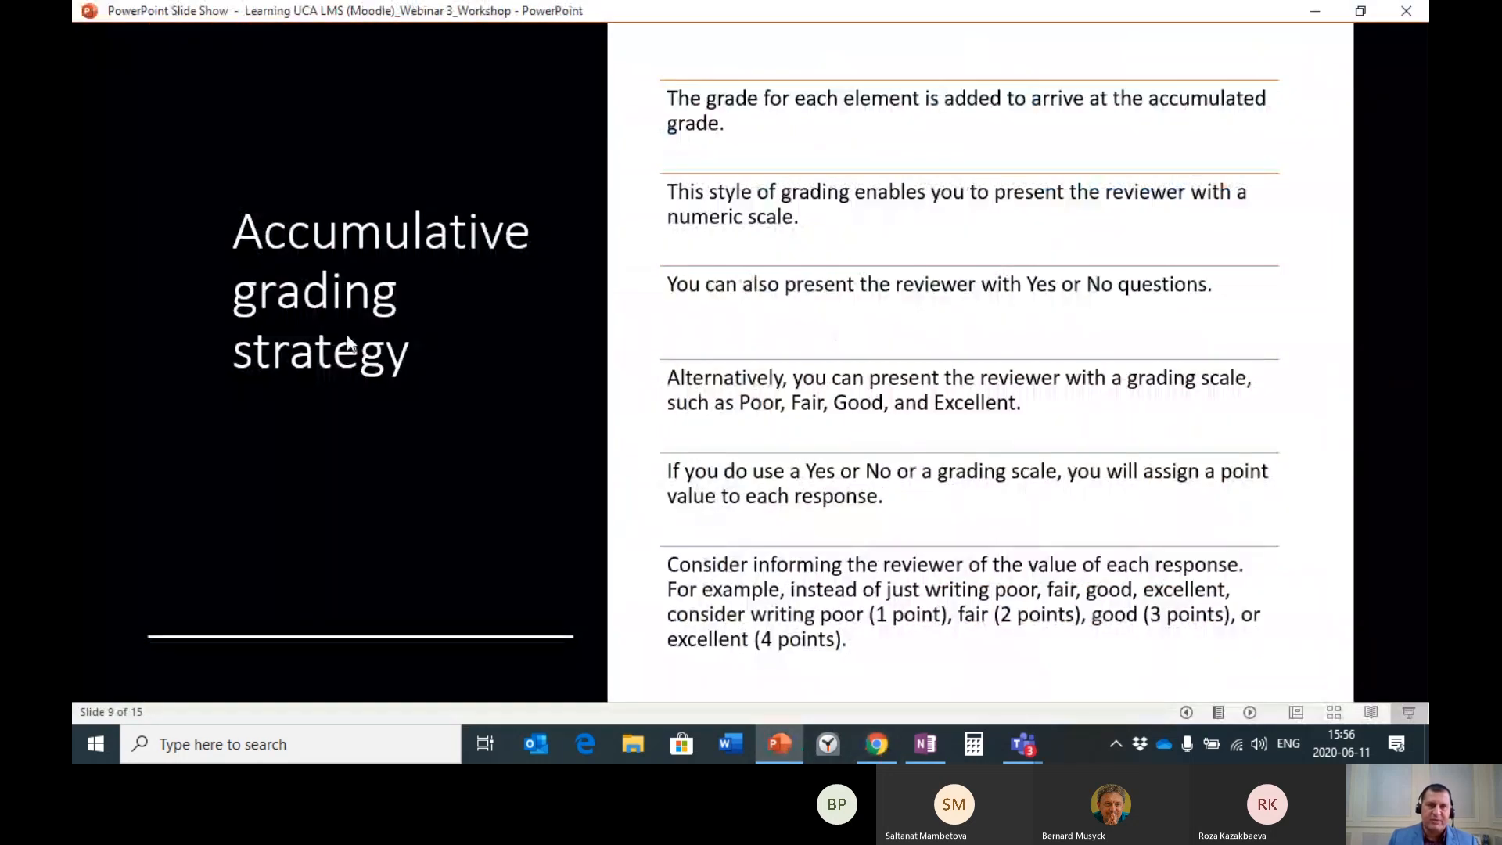
{"action": "scroll", "coordinate": [345, 318], "scroll_direction": "down", "scroll_amount": 2}
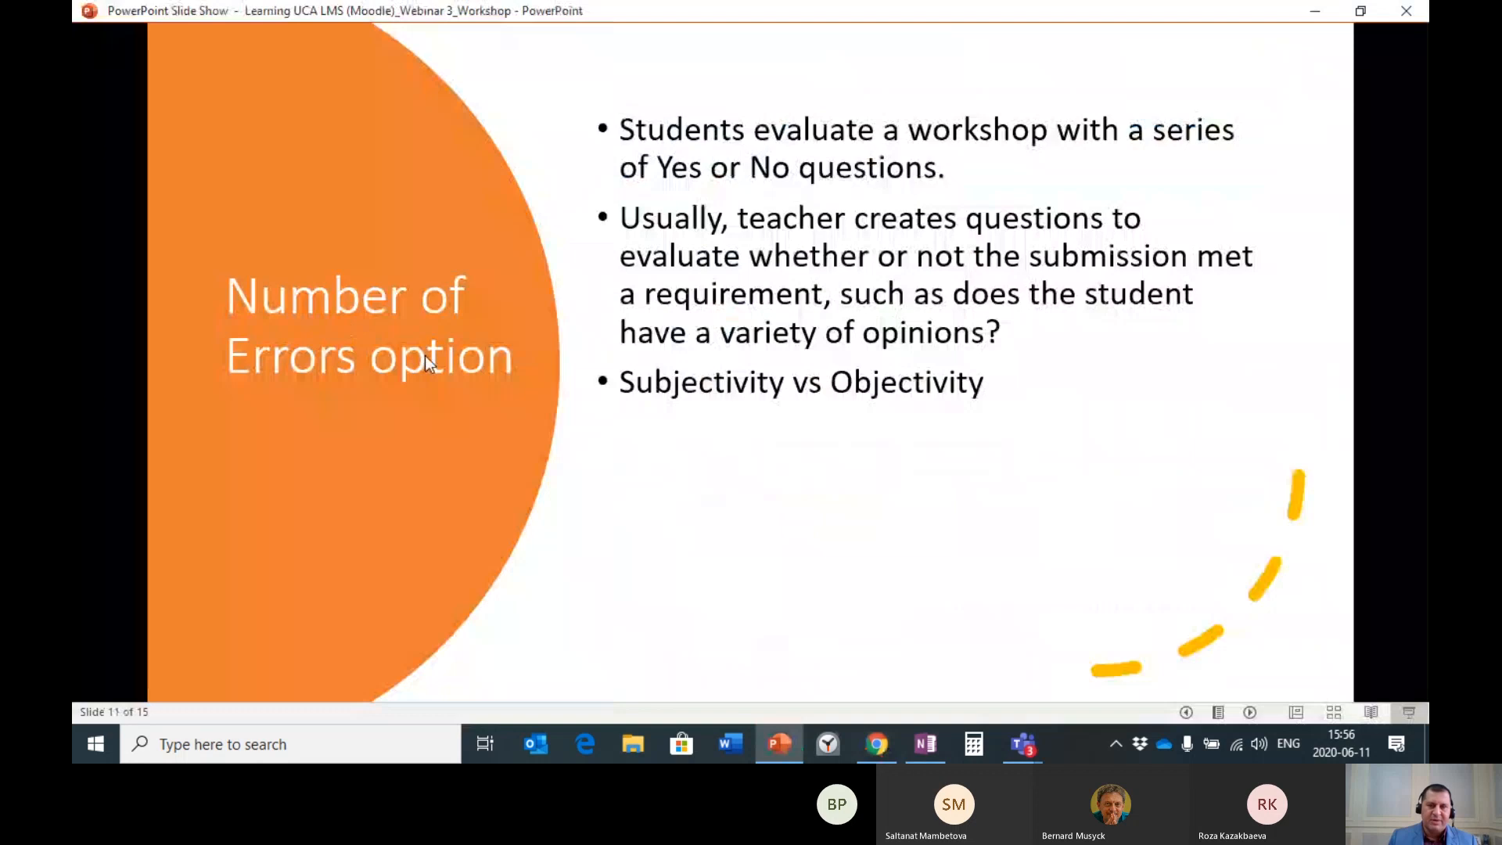
{"action": "scroll", "coordinate": [425, 358], "scroll_direction": "down", "scroll_amount": 1}
{"action": "scroll", "coordinate": [430, 378], "scroll_direction": "up", "scroll_amount": 2}
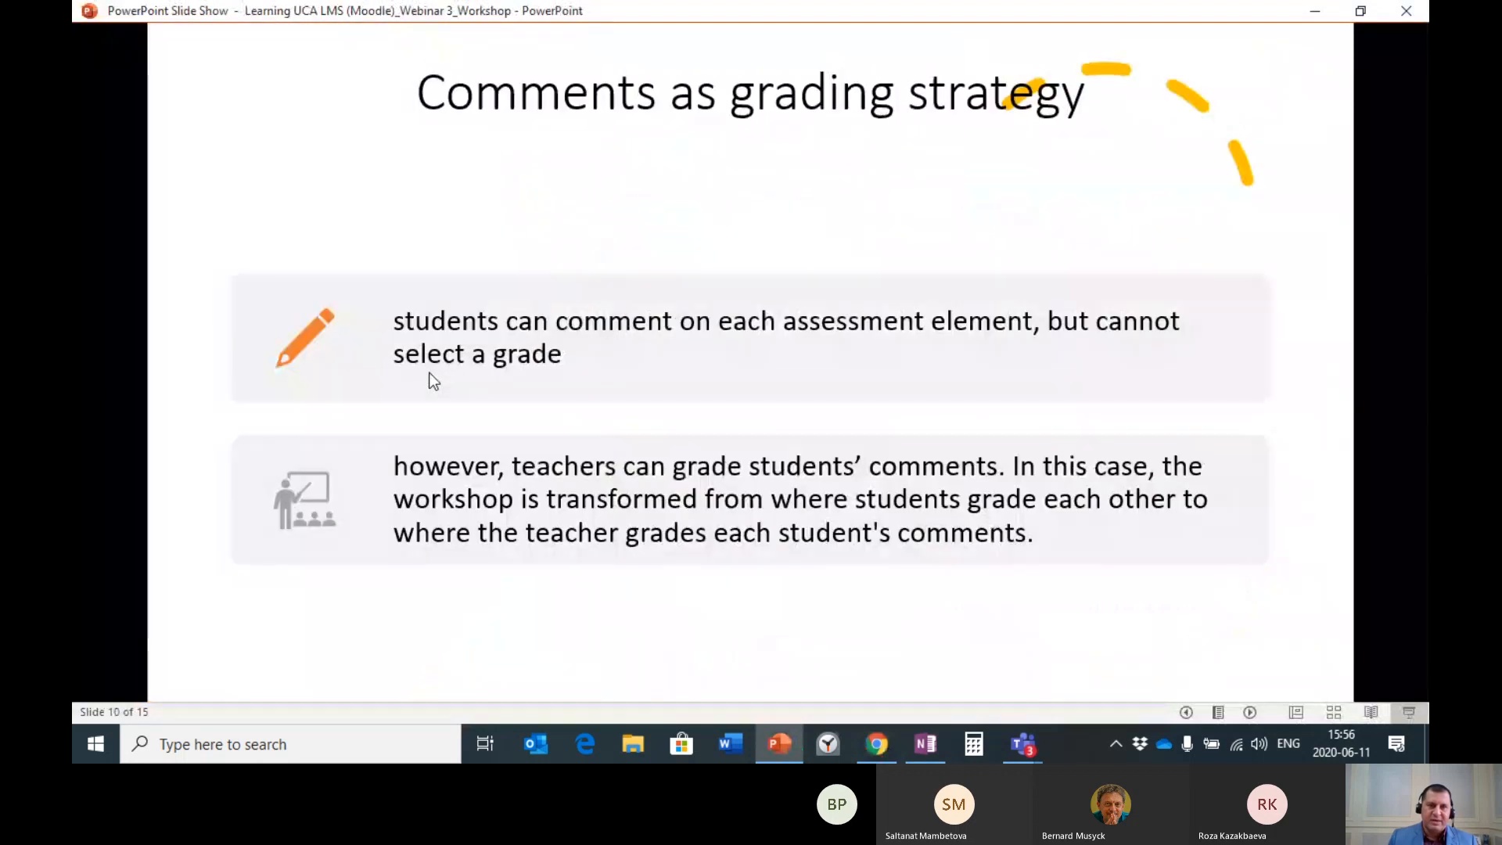
{"action": "scroll", "coordinate": [505, 276], "scroll_direction": "down", "scroll_amount": 1}
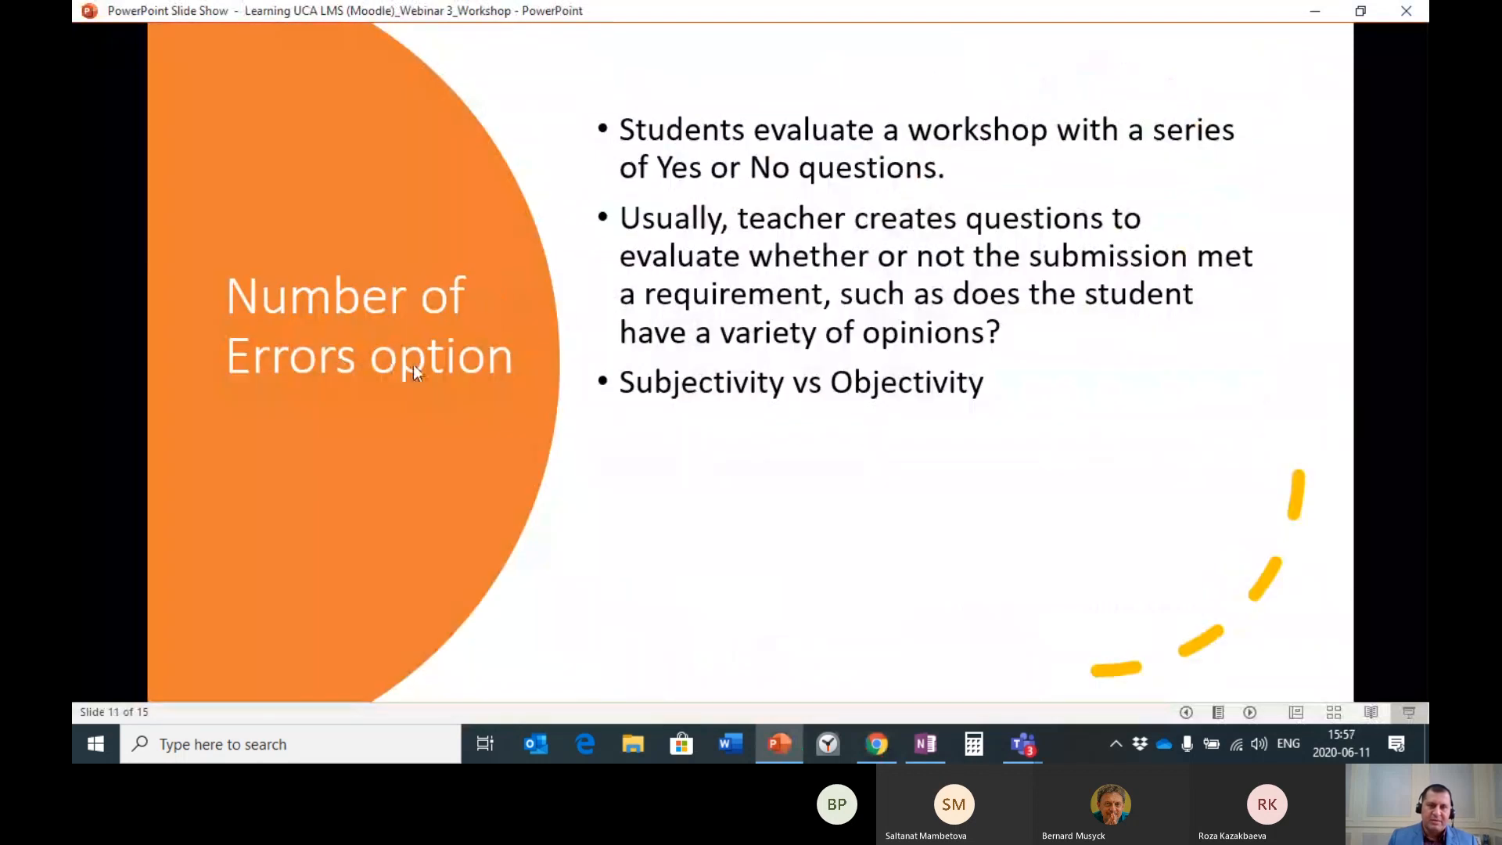
{"action": "left_click", "coordinate": [1316, 13]}
- Set the workshop's grading strategy to Accumulative grading and save the settings, returning to the course
{"action": "scroll", "coordinate": [548, 509], "scroll_direction": "down", "scroll_amount": 3}
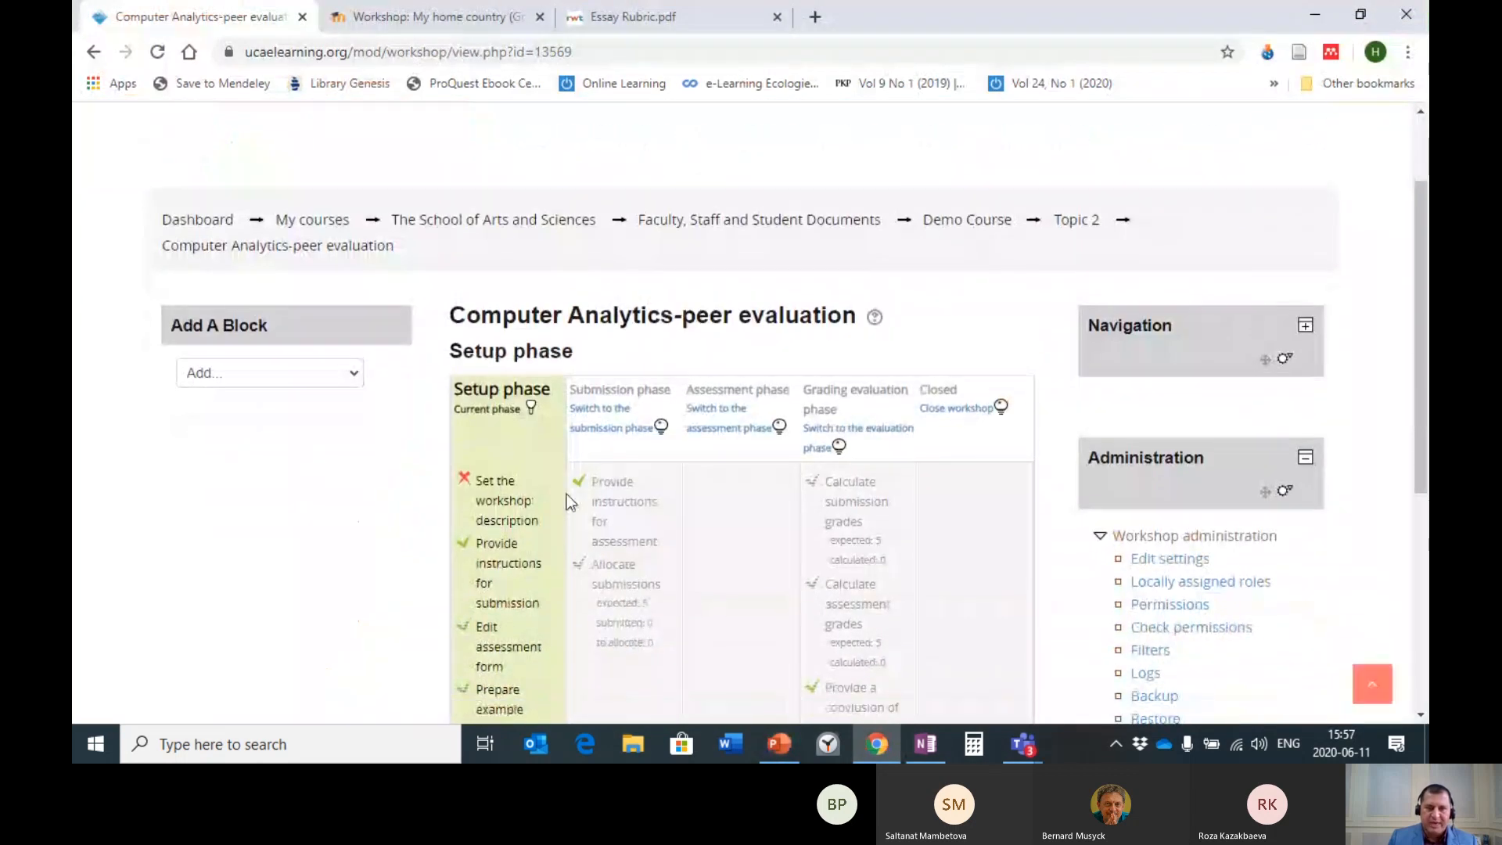
{"action": "scroll", "coordinate": [567, 494], "scroll_direction": "down", "scroll_amount": 1}
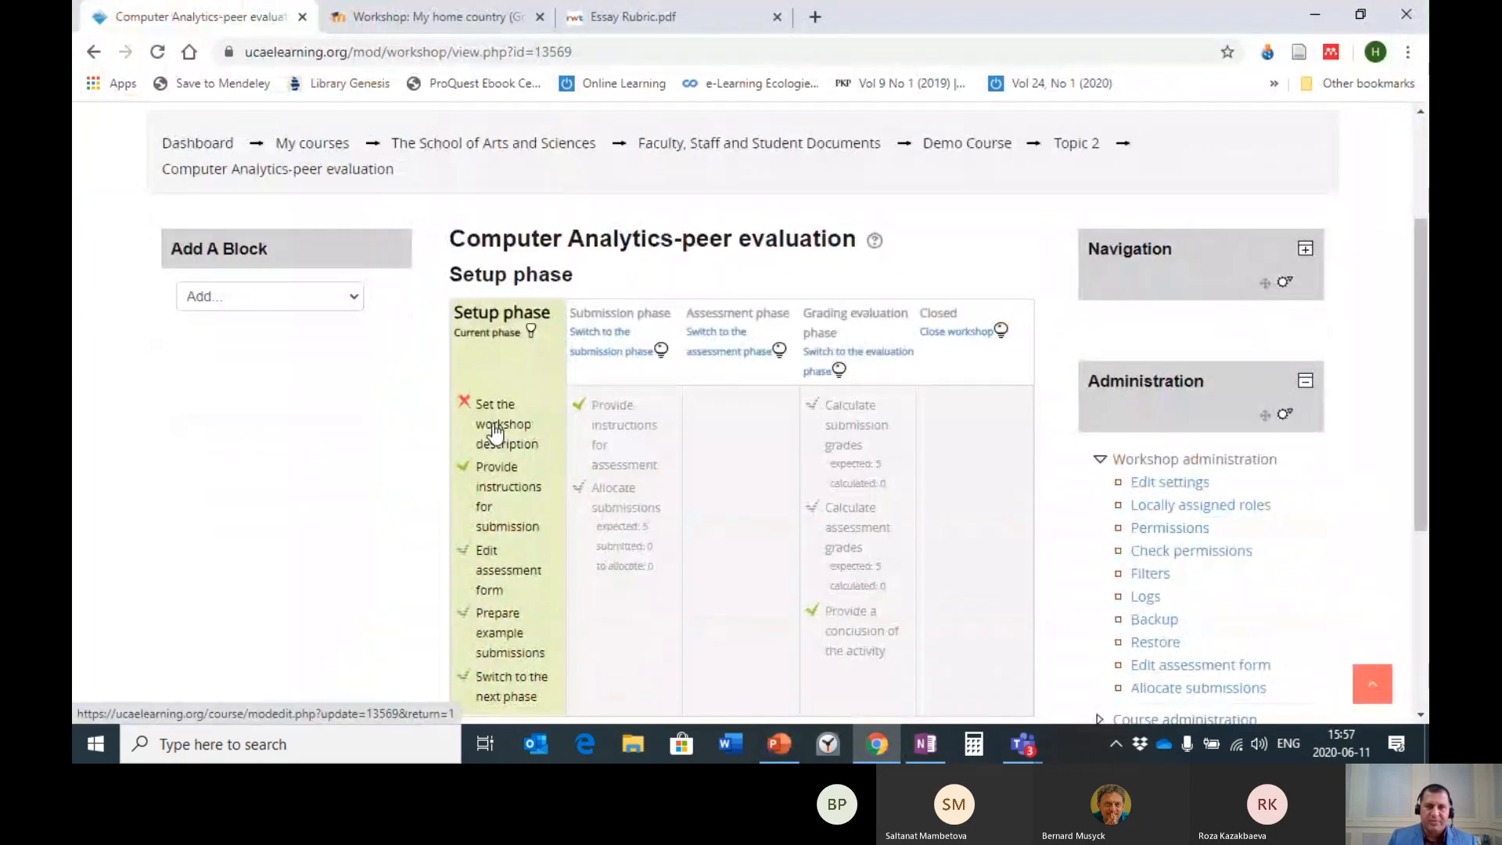
{"action": "left_click", "coordinate": [495, 430]}
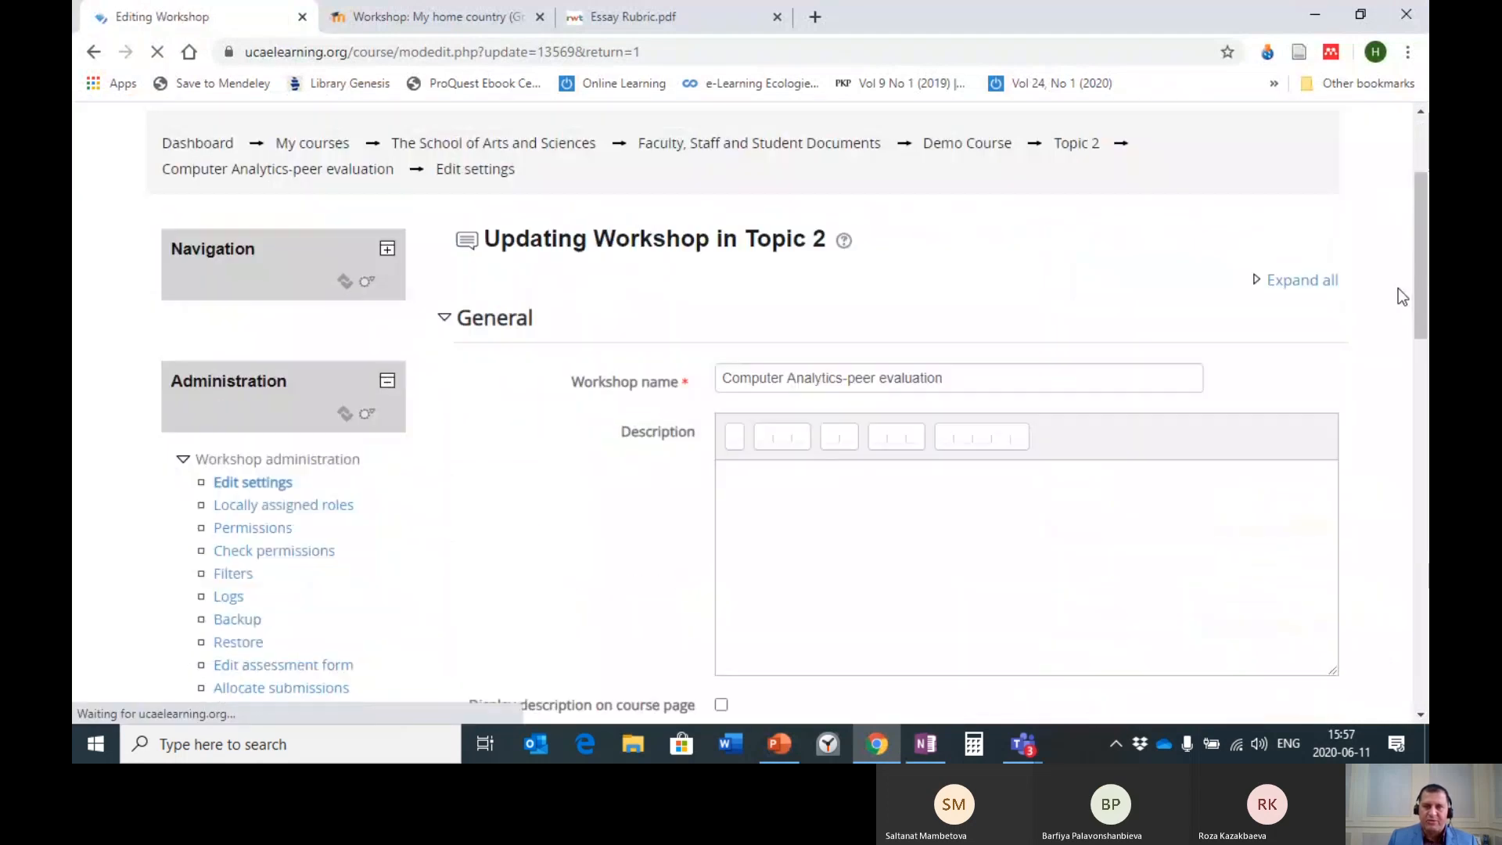
{"action": "scroll", "coordinate": [1399, 293], "scroll_direction": "down", "scroll_amount": 6}
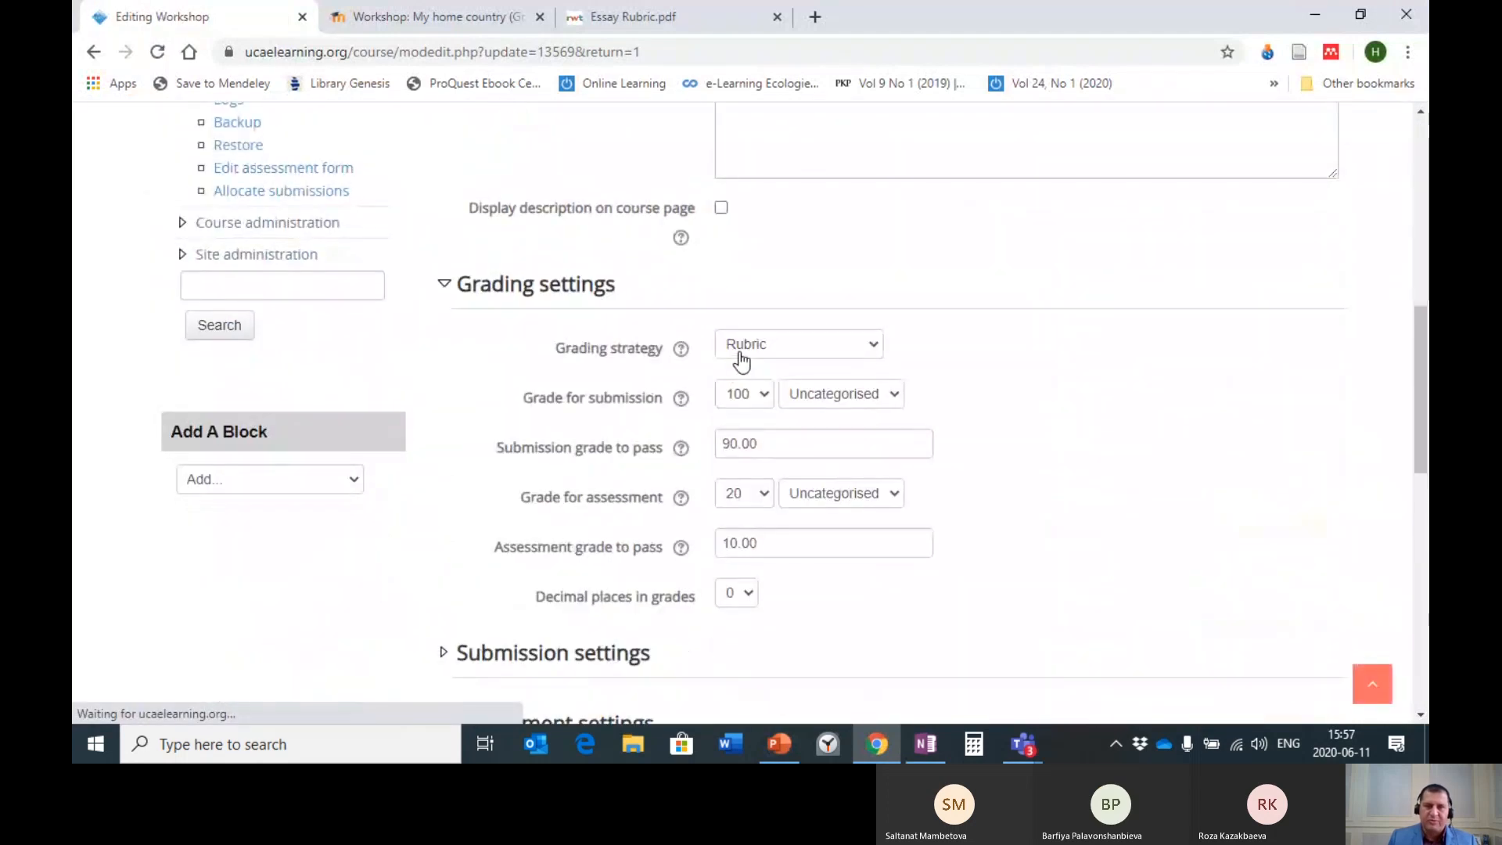
{"action": "left_click", "coordinate": [866, 349]}
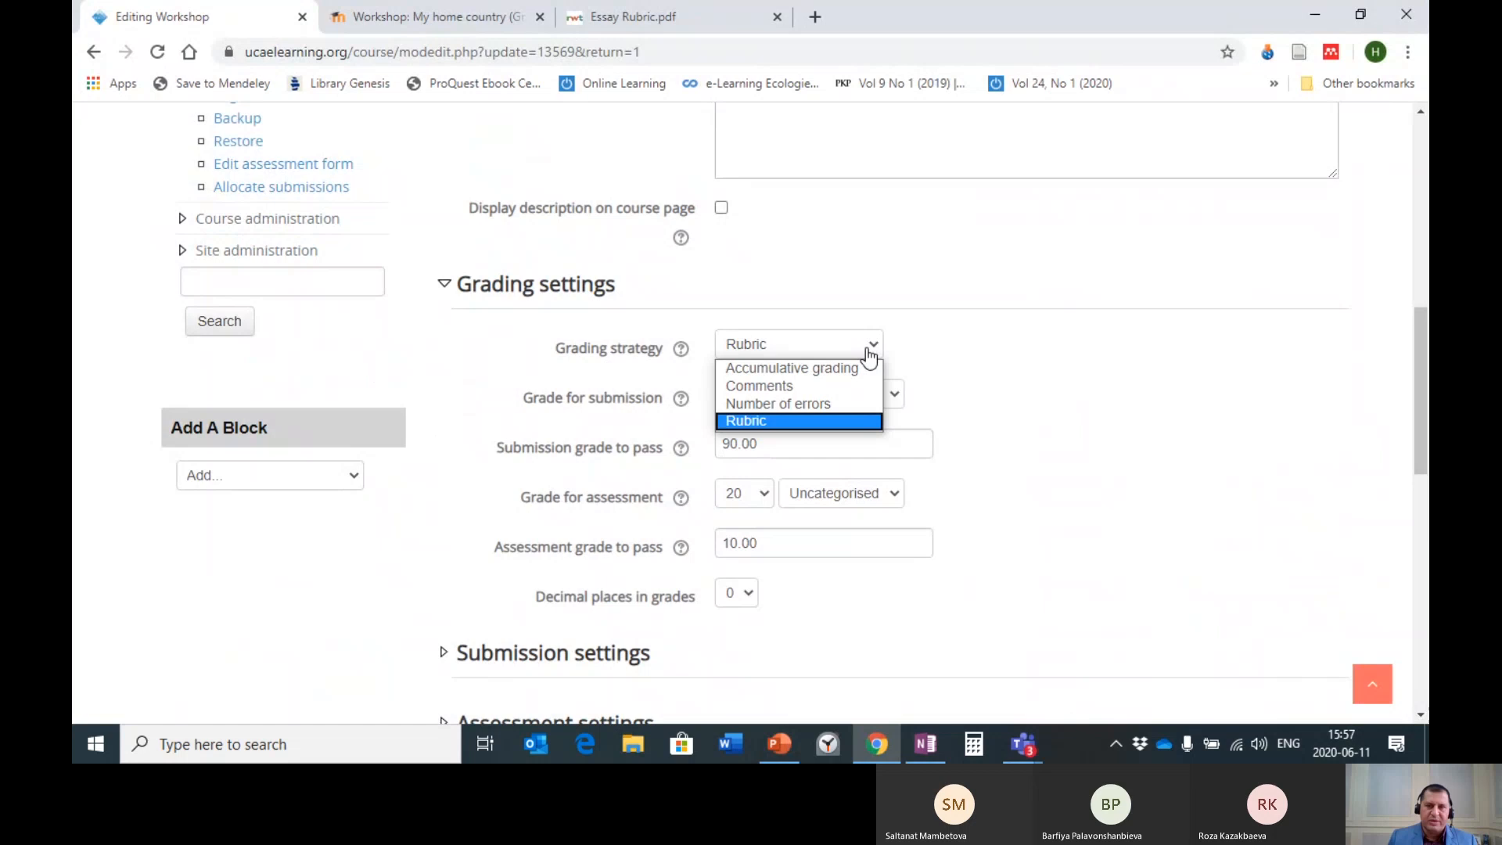
{"action": "left_click", "coordinate": [813, 369]}
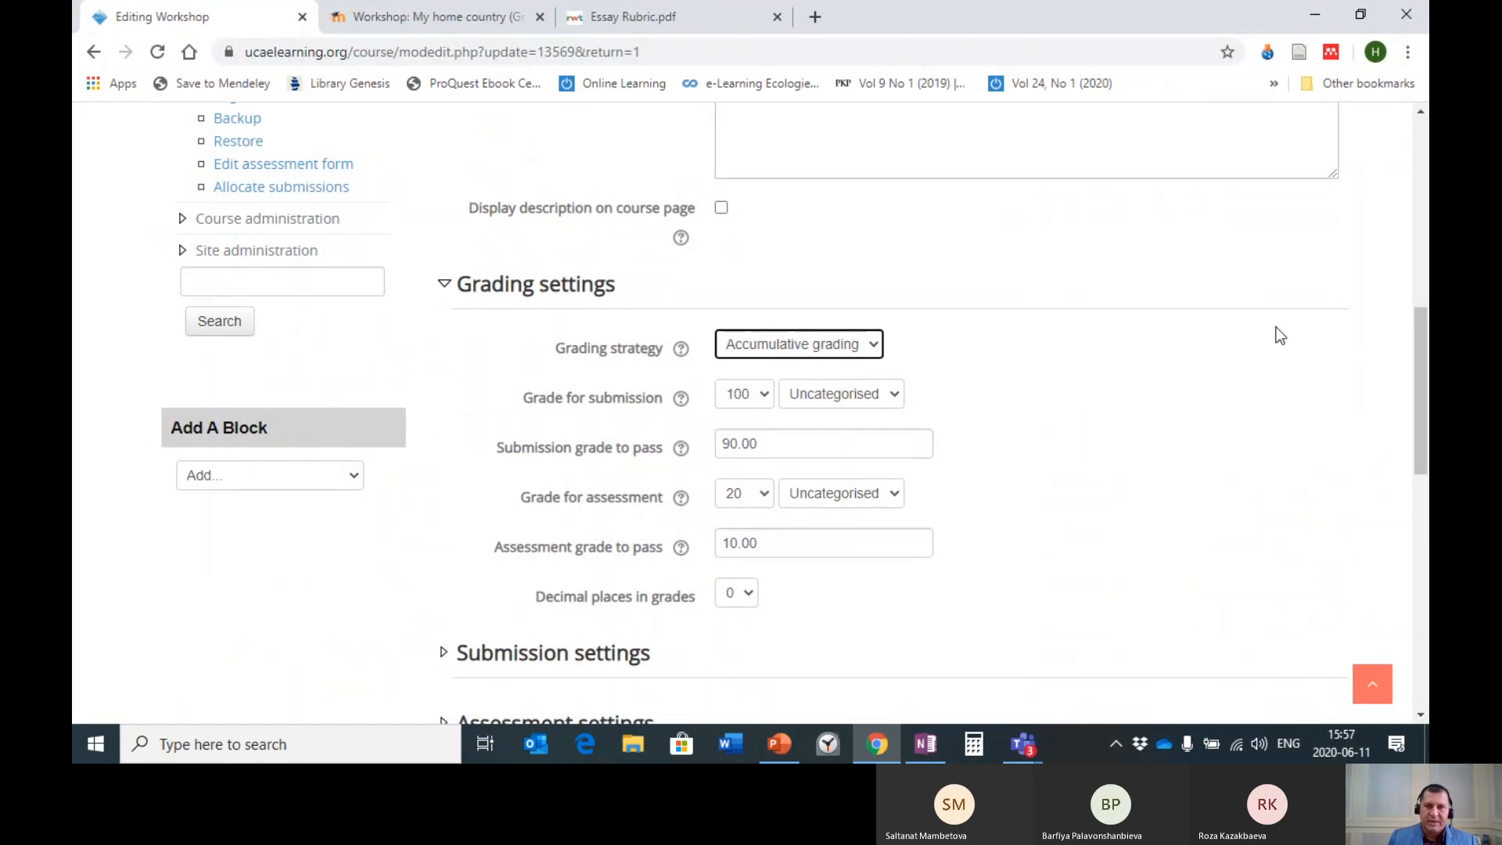
{"action": "scroll", "coordinate": [1299, 333], "scroll_direction": "down", "scroll_amount": 11}
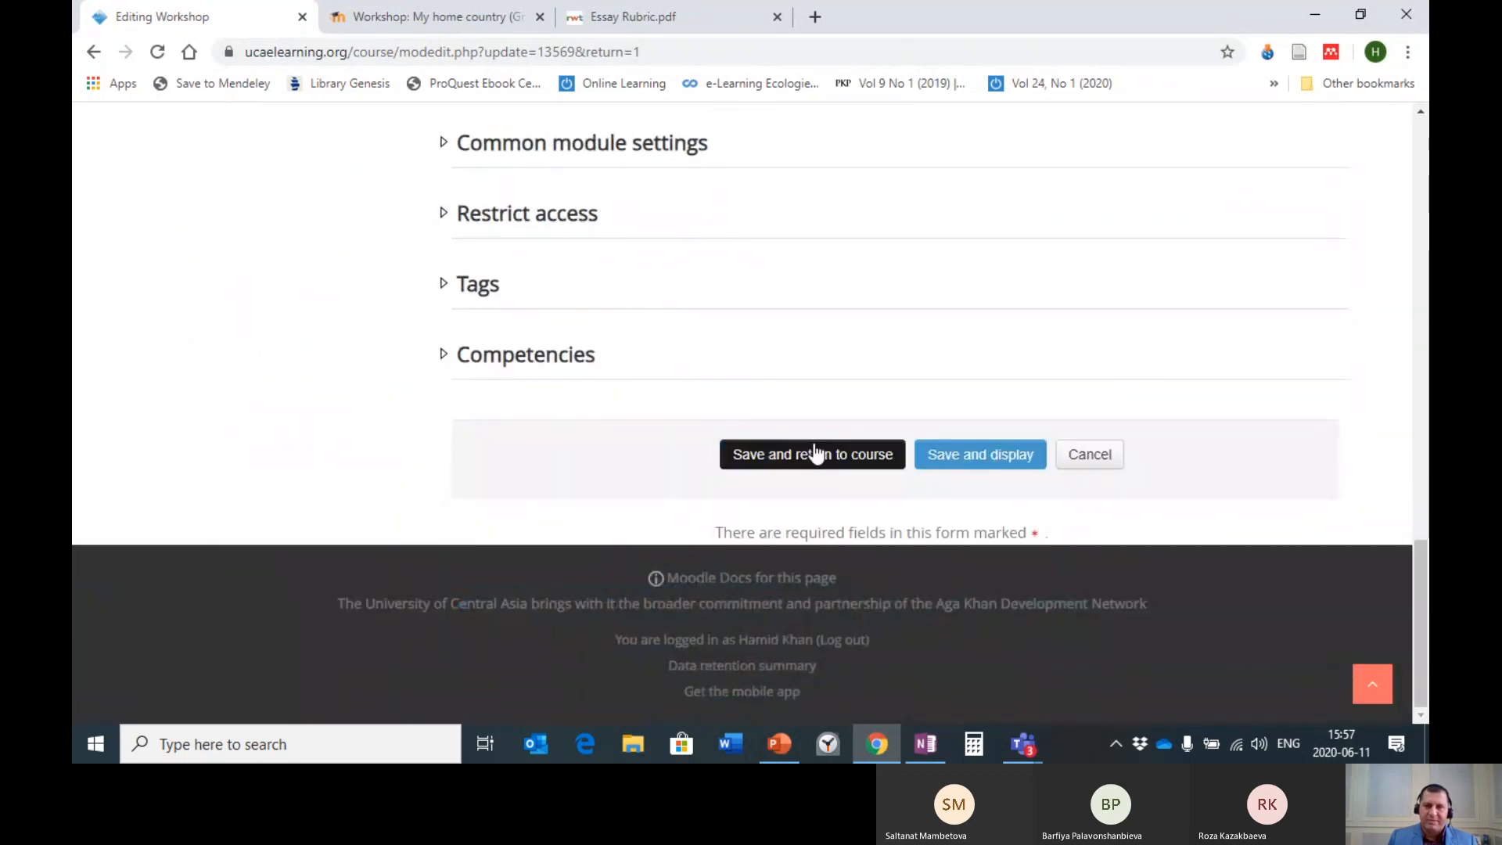
{"action": "left_click", "coordinate": [816, 454]}
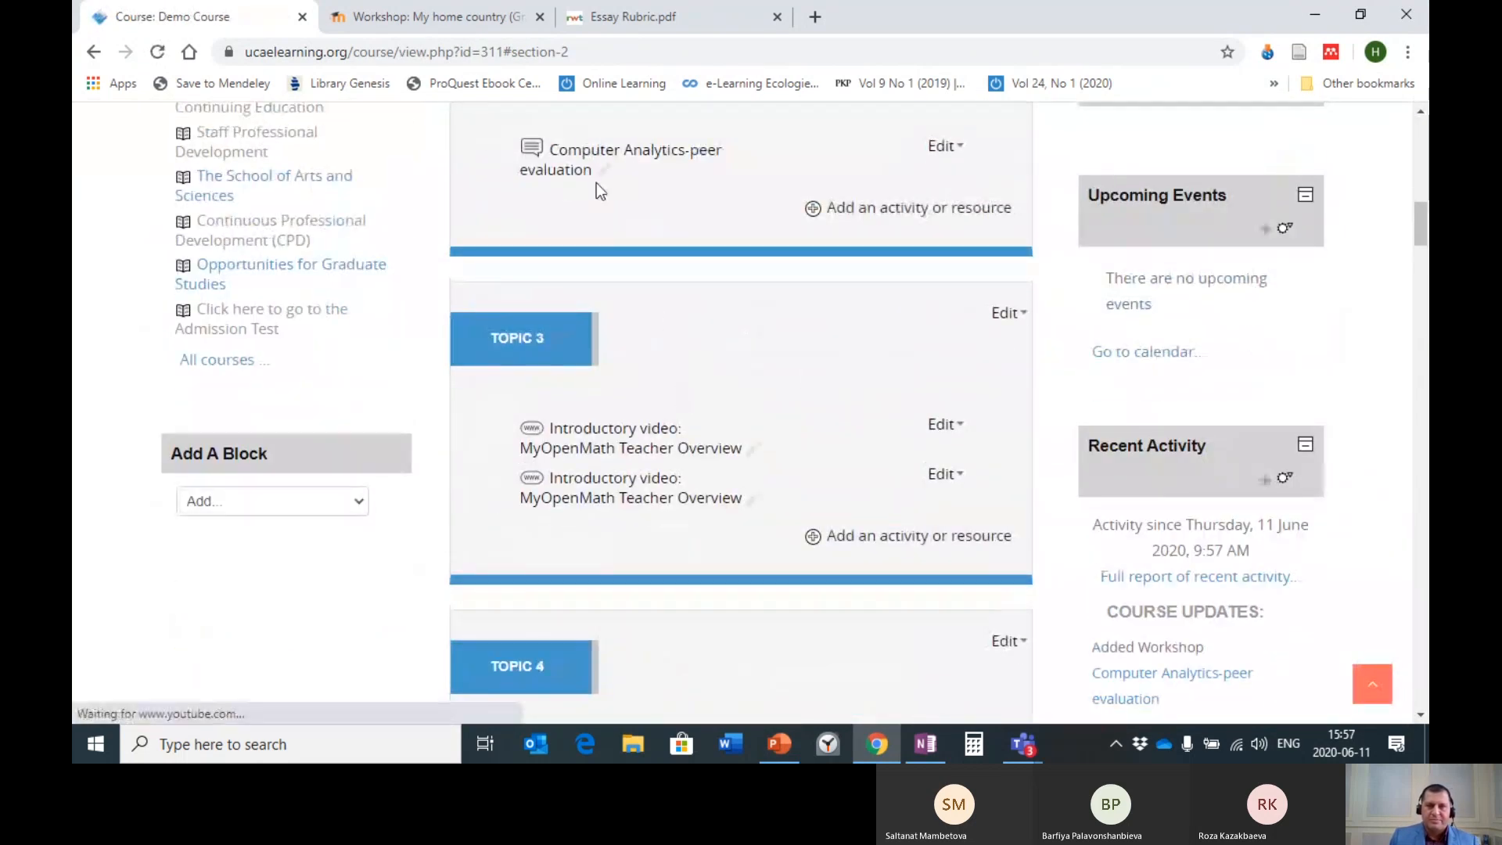
- Open the Computer Analytics-peer evaluation workshop's assessment form for editing and start on Aspect 1's description
{"action": "left_click", "coordinate": [587, 153]}
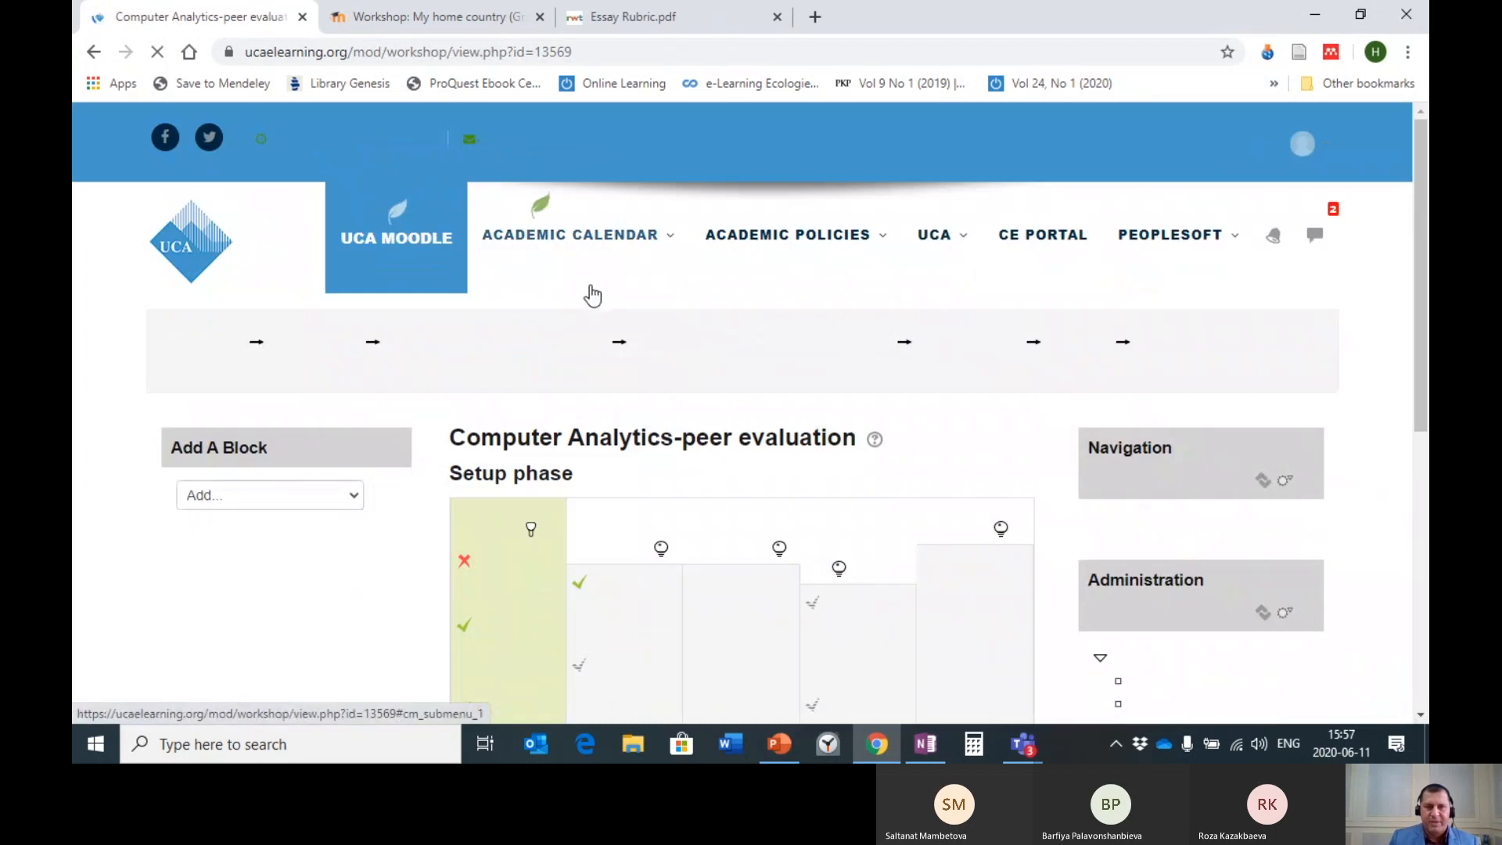
{"action": "scroll", "coordinate": [656, 518], "scroll_direction": "down", "scroll_amount": 6}
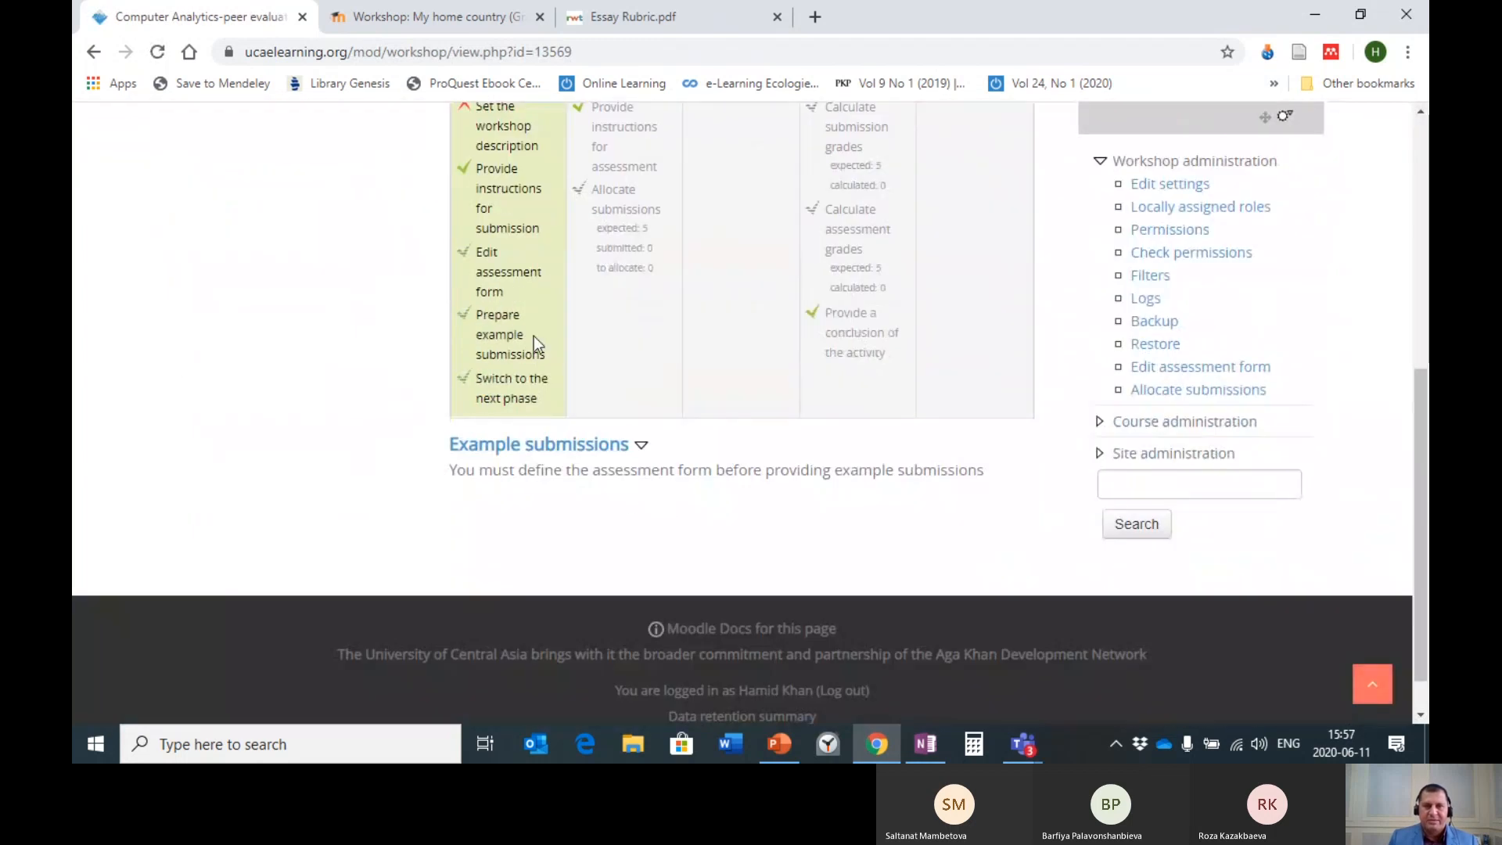
{"action": "left_click", "coordinate": [489, 292]}
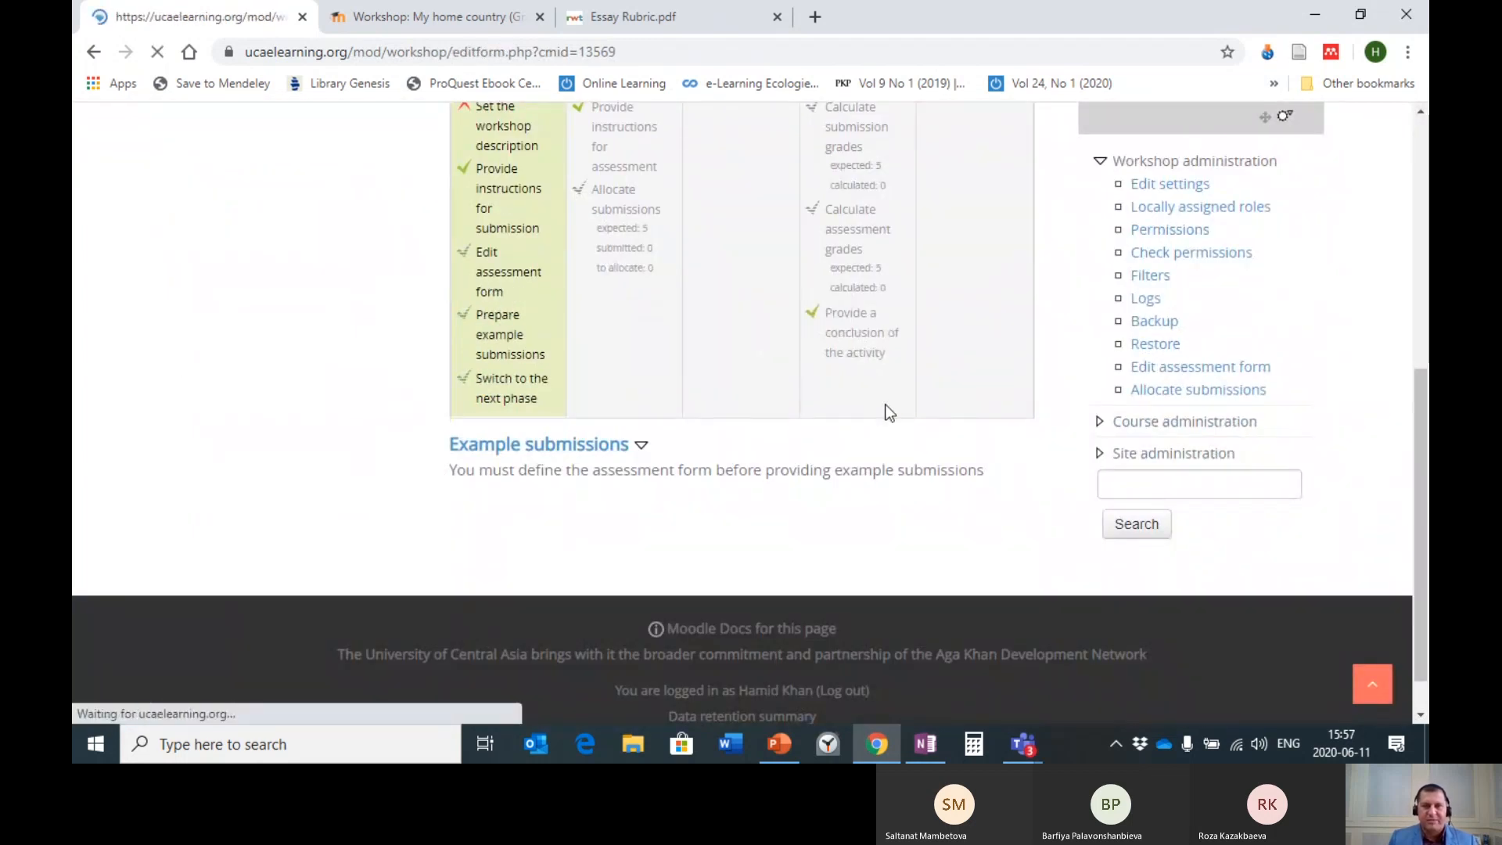
{"action": "scroll", "coordinate": [740, 477], "scroll_direction": "down", "scroll_amount": 7}
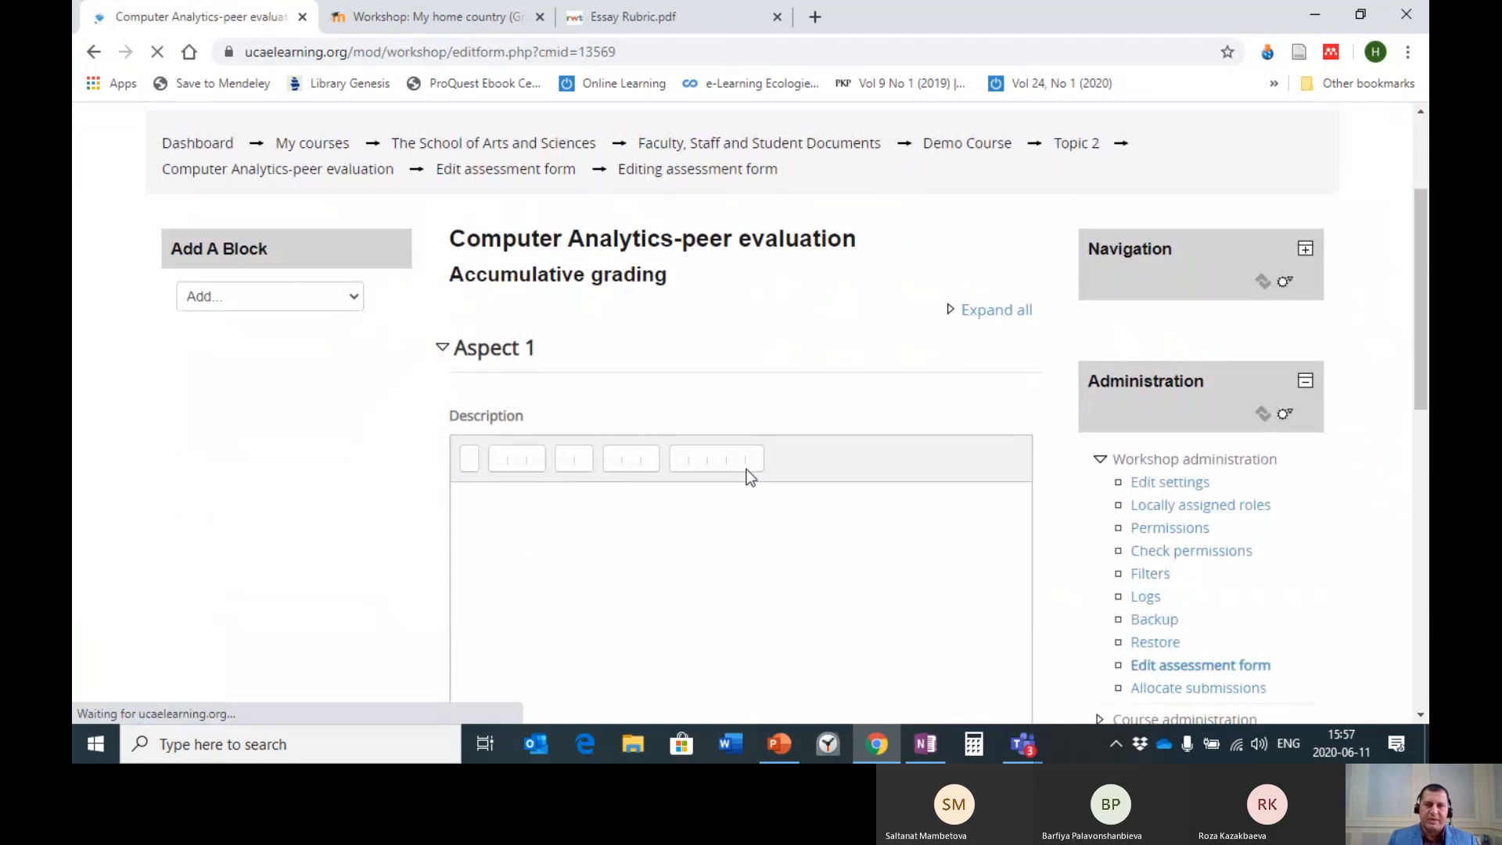
{"action": "scroll", "coordinate": [624, 376], "scroll_direction": "up", "scroll_amount": 5}
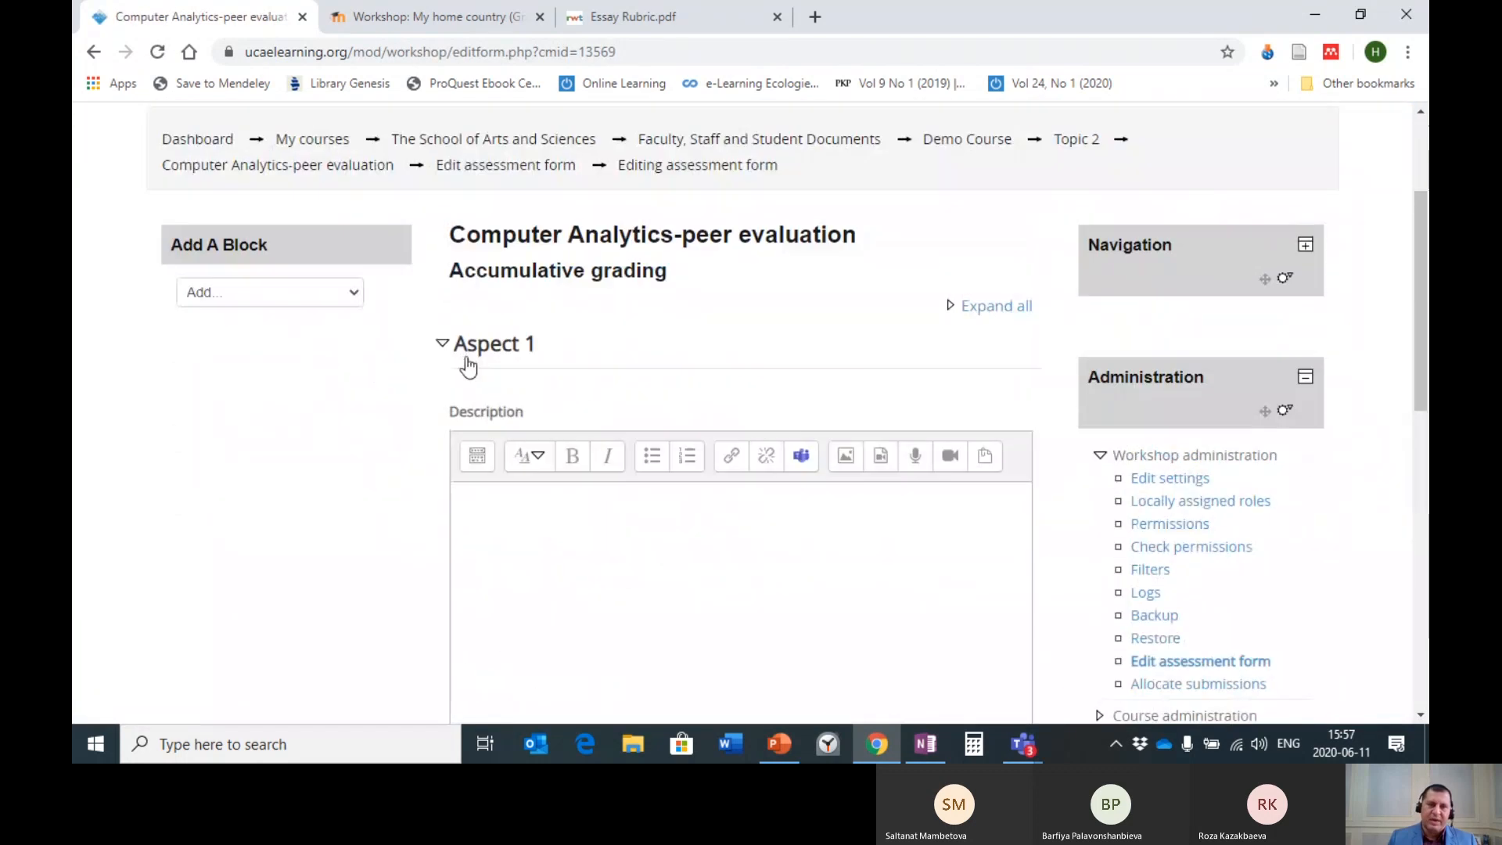
{"action": "left_click", "coordinate": [476, 501]}
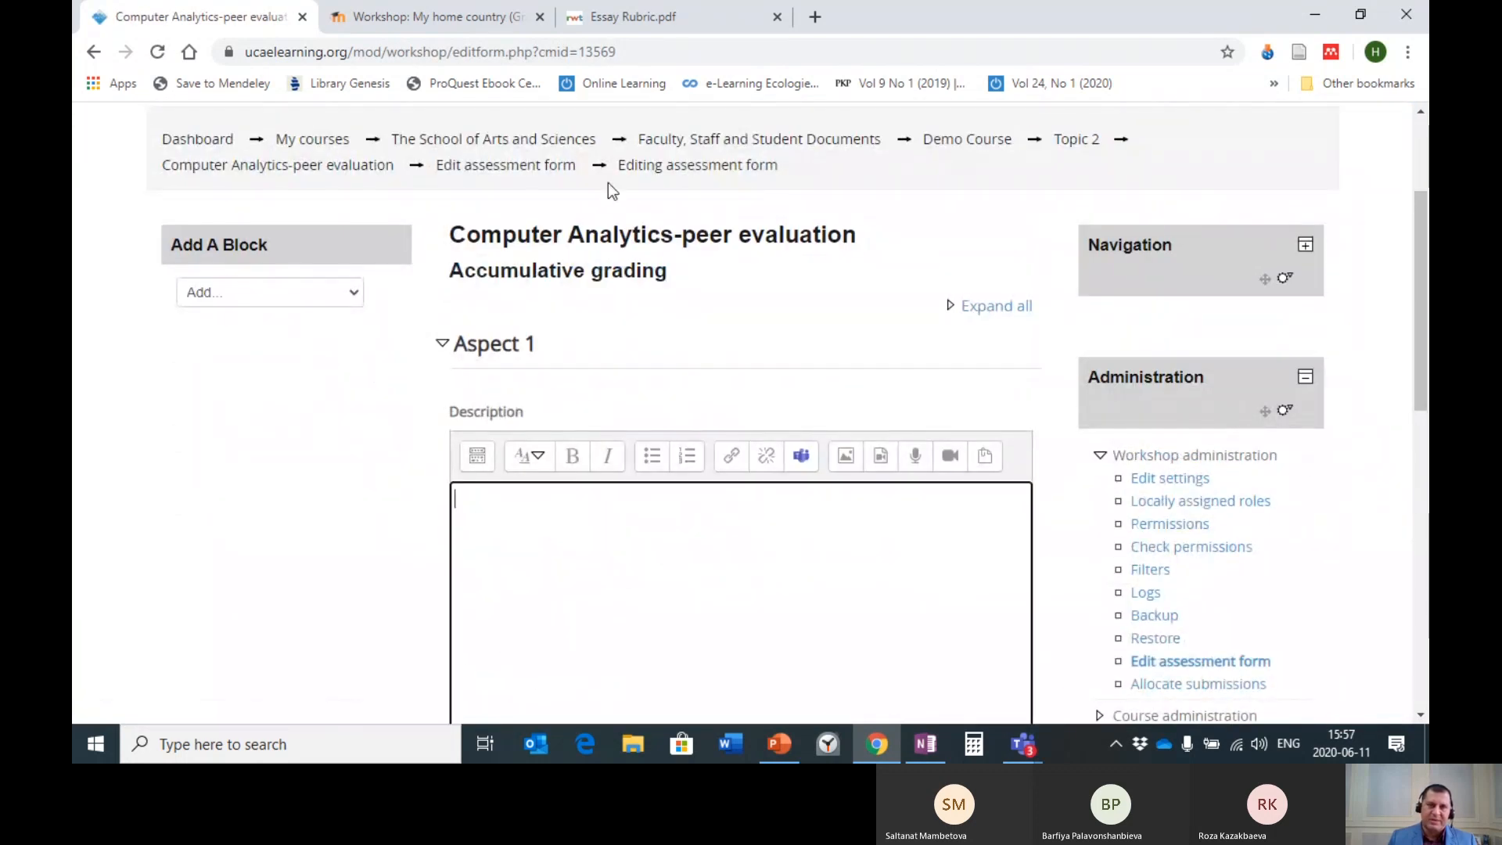
- Copy the trait name "Focus & Details" from the Essay Rubric PDF into Aspect 1's description
{"action": "left_click", "coordinate": [598, 25]}
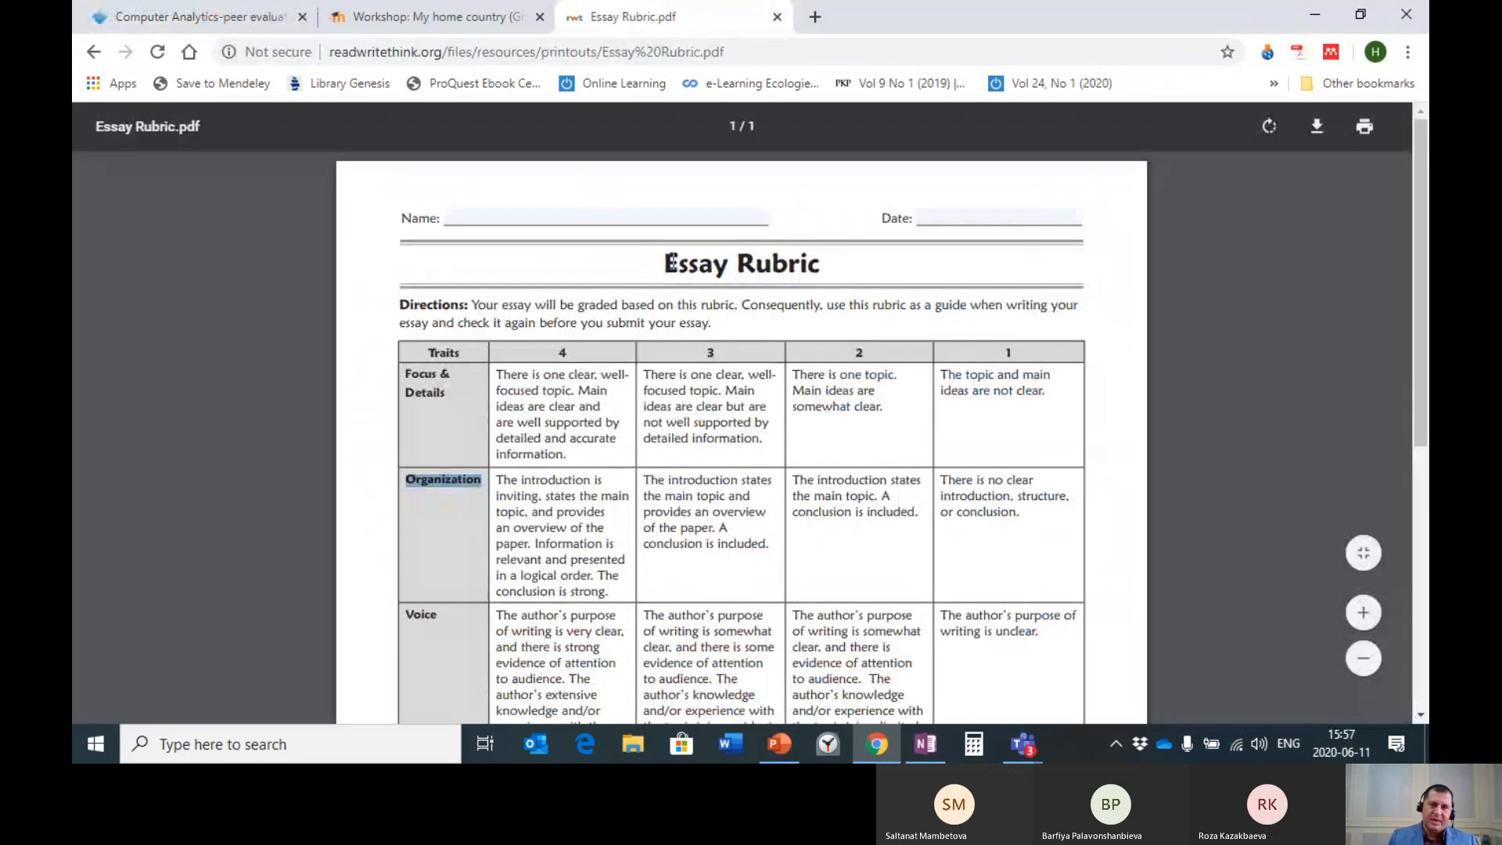
{"action": "left_click_drag", "start_coordinate": [503, 368], "coordinate": [548, 442]}
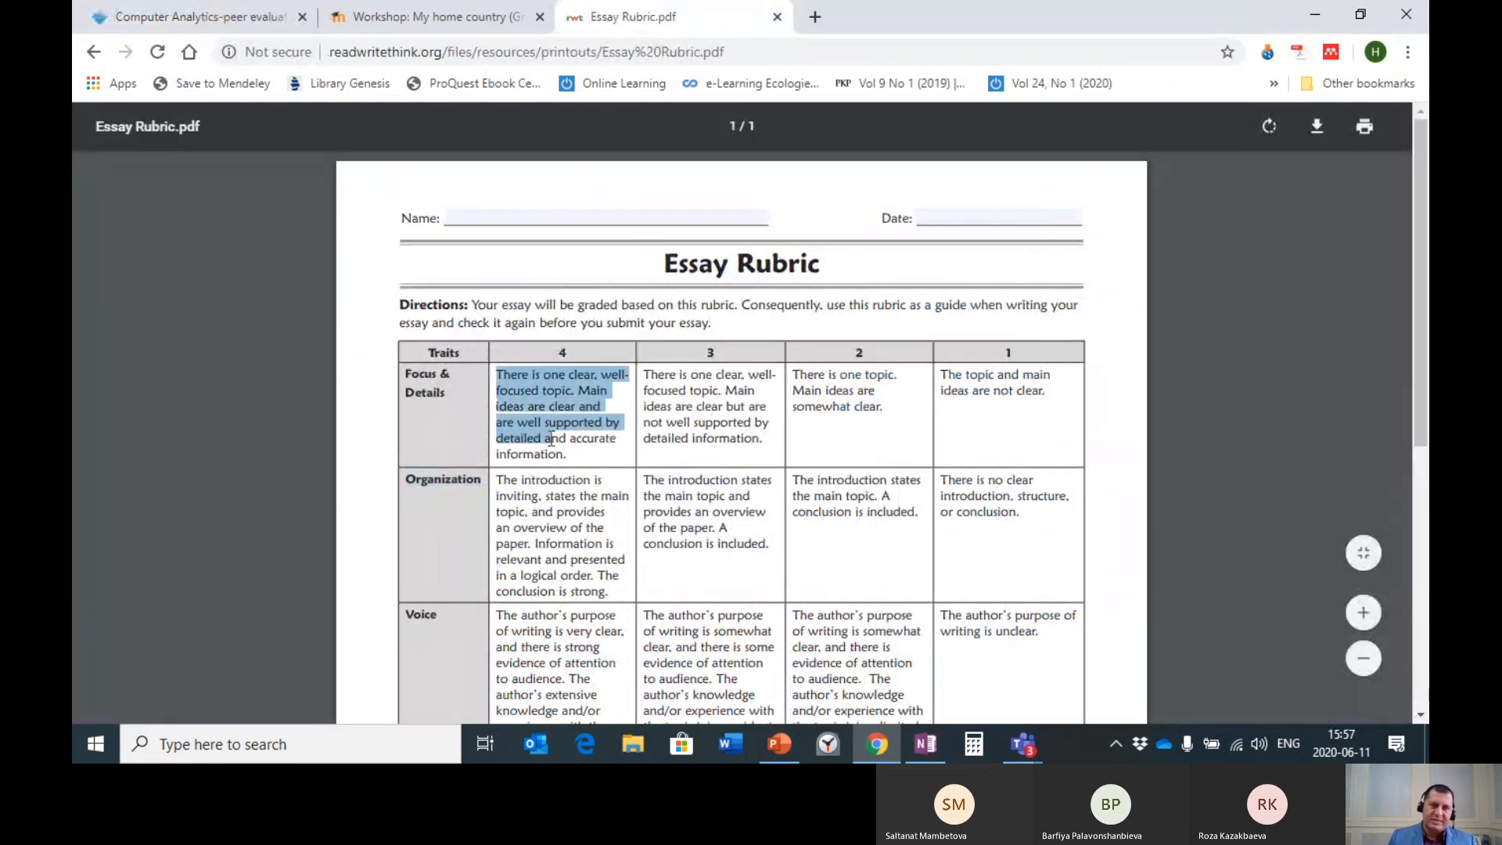
{"action": "scroll", "coordinate": [549, 469], "scroll_direction": "down", "scroll_amount": 5}
{"action": "left_click_drag", "start_coordinate": [549, 526], "coordinate": [549, 432]}
{"action": "scroll", "coordinate": [548, 431], "scroll_direction": "up", "scroll_amount": 5}
{"action": "left_click", "coordinate": [507, 402]}
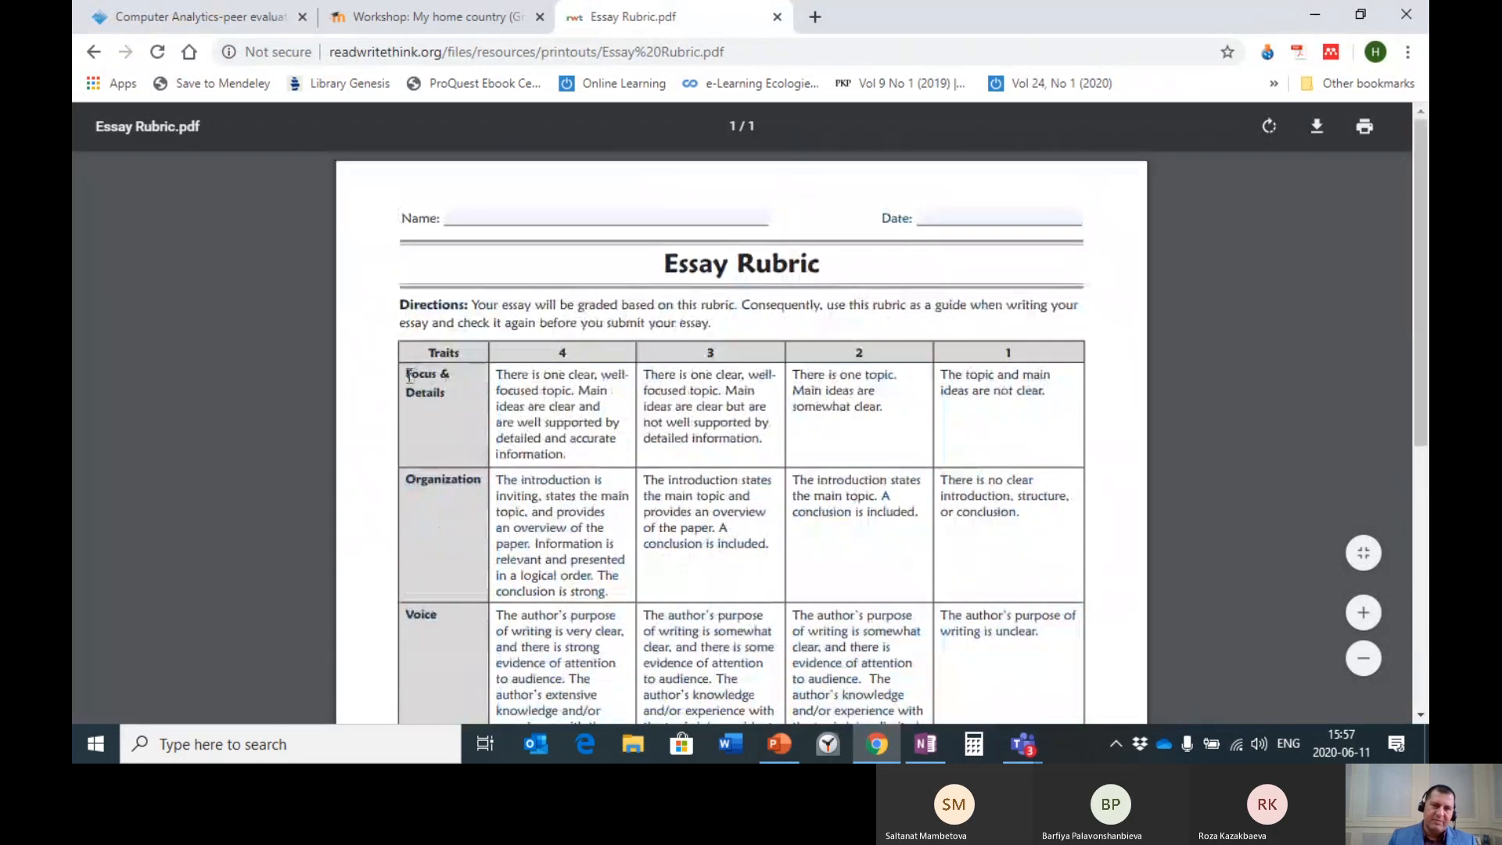
{"action": "left_click_drag", "start_coordinate": [424, 384], "coordinate": [457, 395]}
{"action": "key", "text": "ctrl+c"}
{"action": "left_click", "coordinate": [445, 389]}
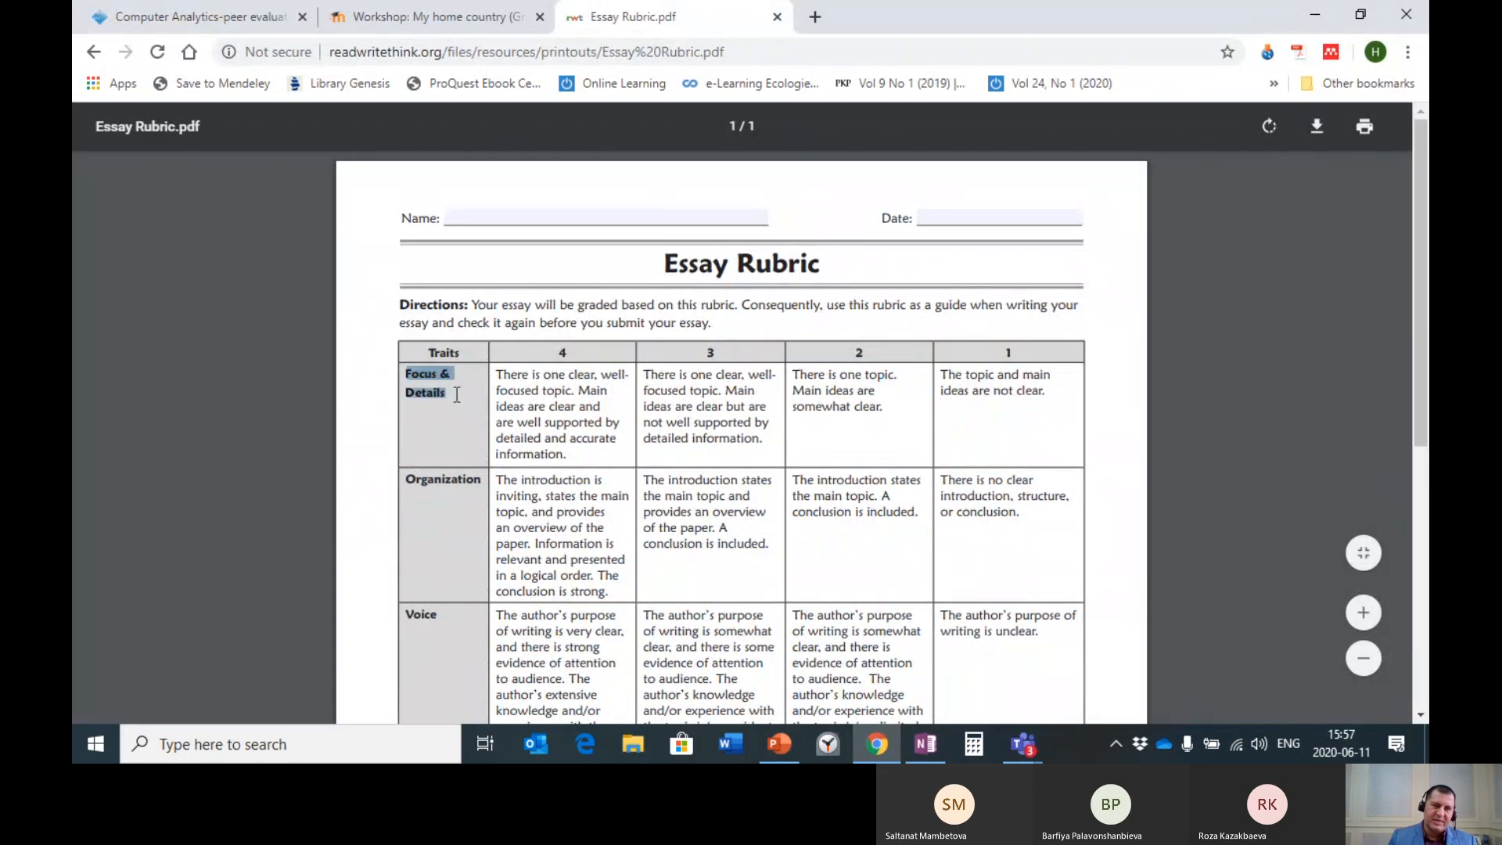
{"action": "left_click", "coordinate": [179, 16]}
{"action": "left_click", "coordinate": [546, 513]}
{"action": "key", "text": "ctrl+v"}
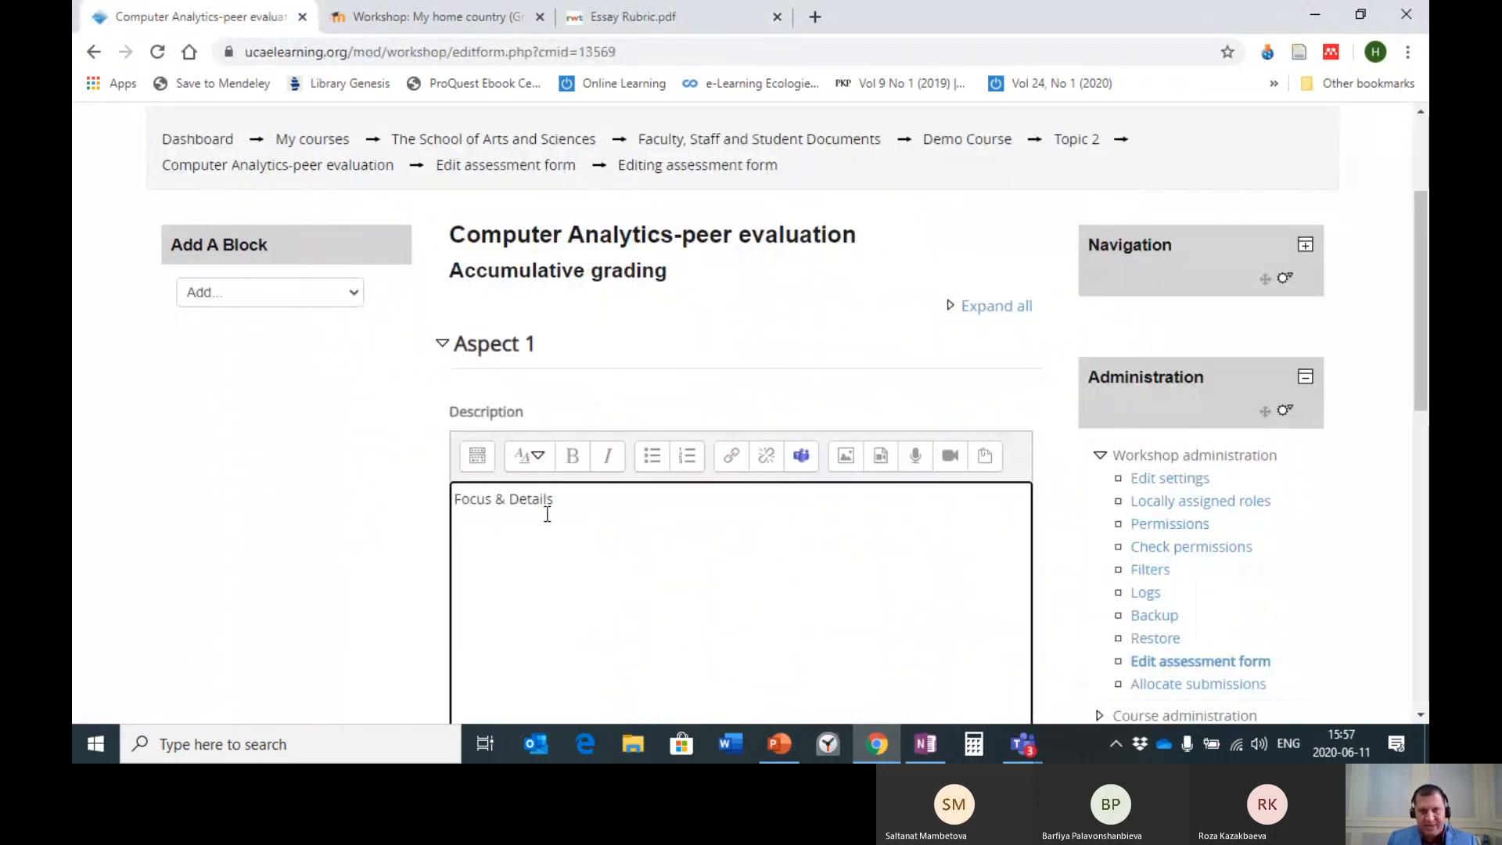
- Try Scale as Aspect 1's grade type, and set the type back to Point
{"action": "scroll", "coordinate": [611, 527], "scroll_direction": "down", "scroll_amount": 3}
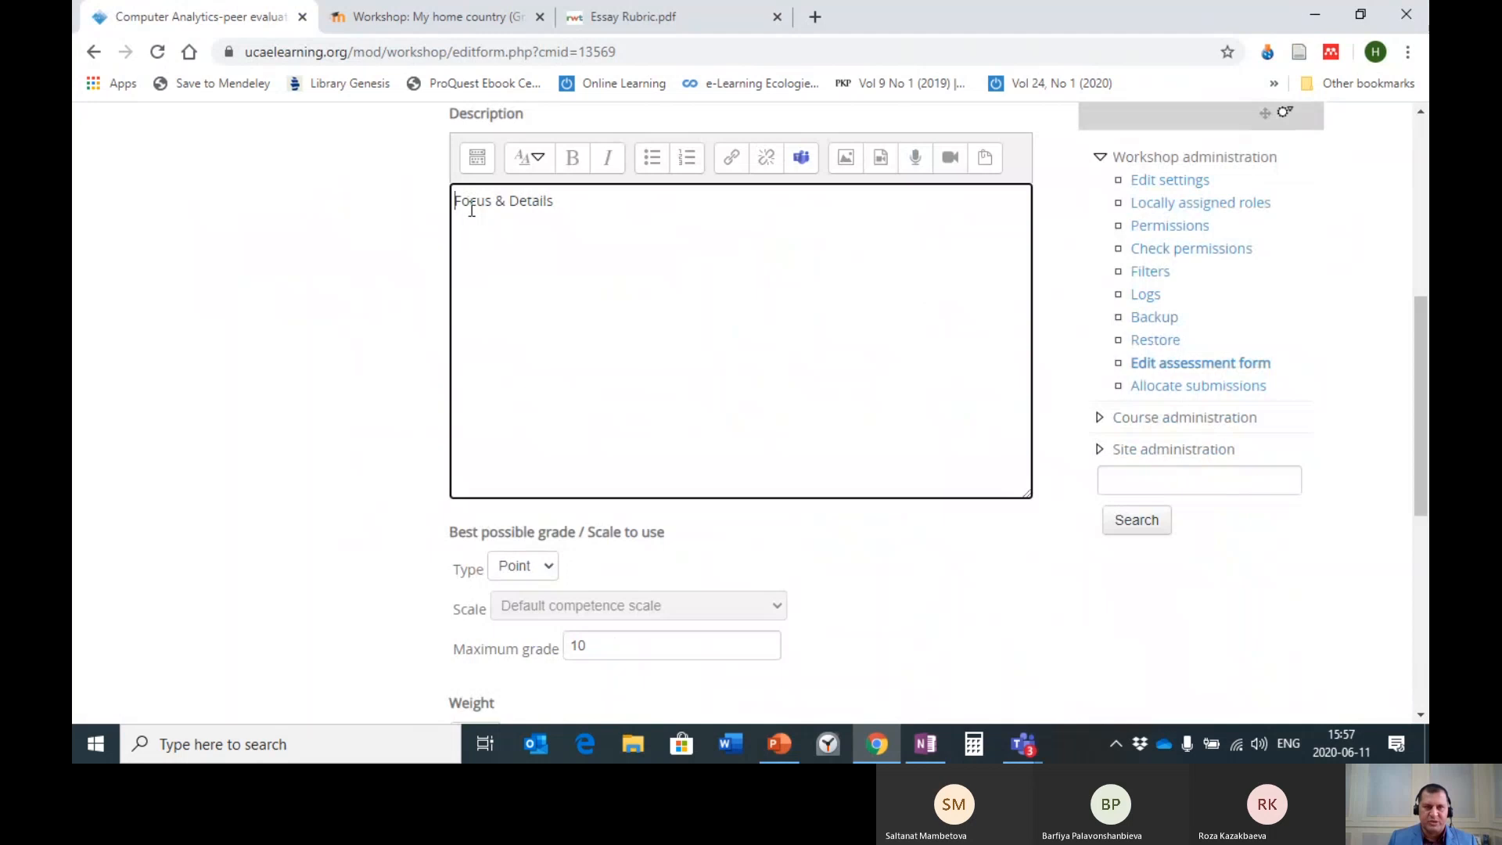
{"action": "scroll", "coordinate": [806, 302], "scroll_direction": "down", "scroll_amount": 3}
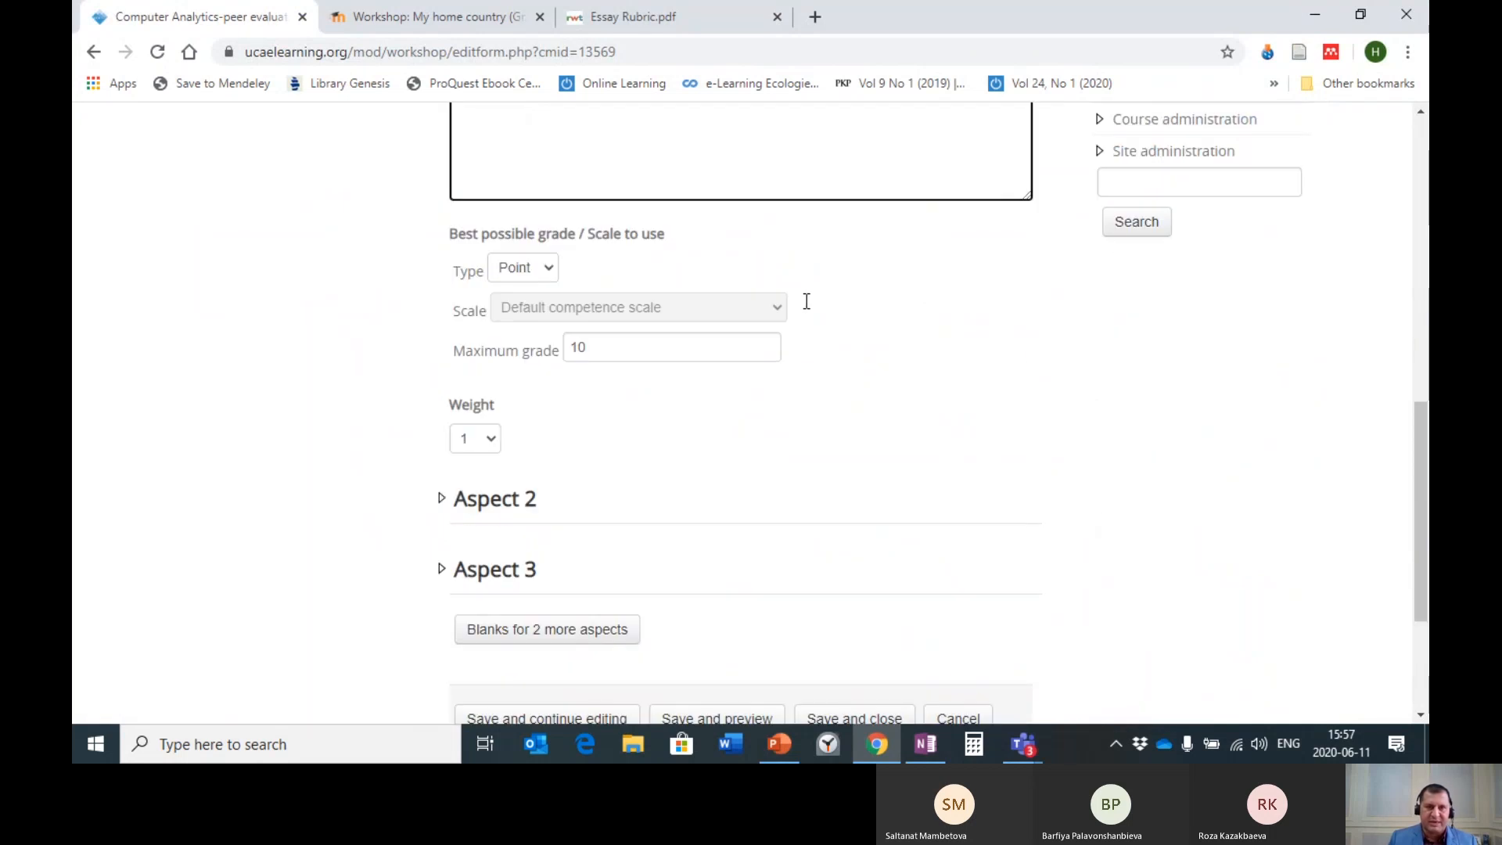
{"action": "left_click", "coordinate": [548, 280]}
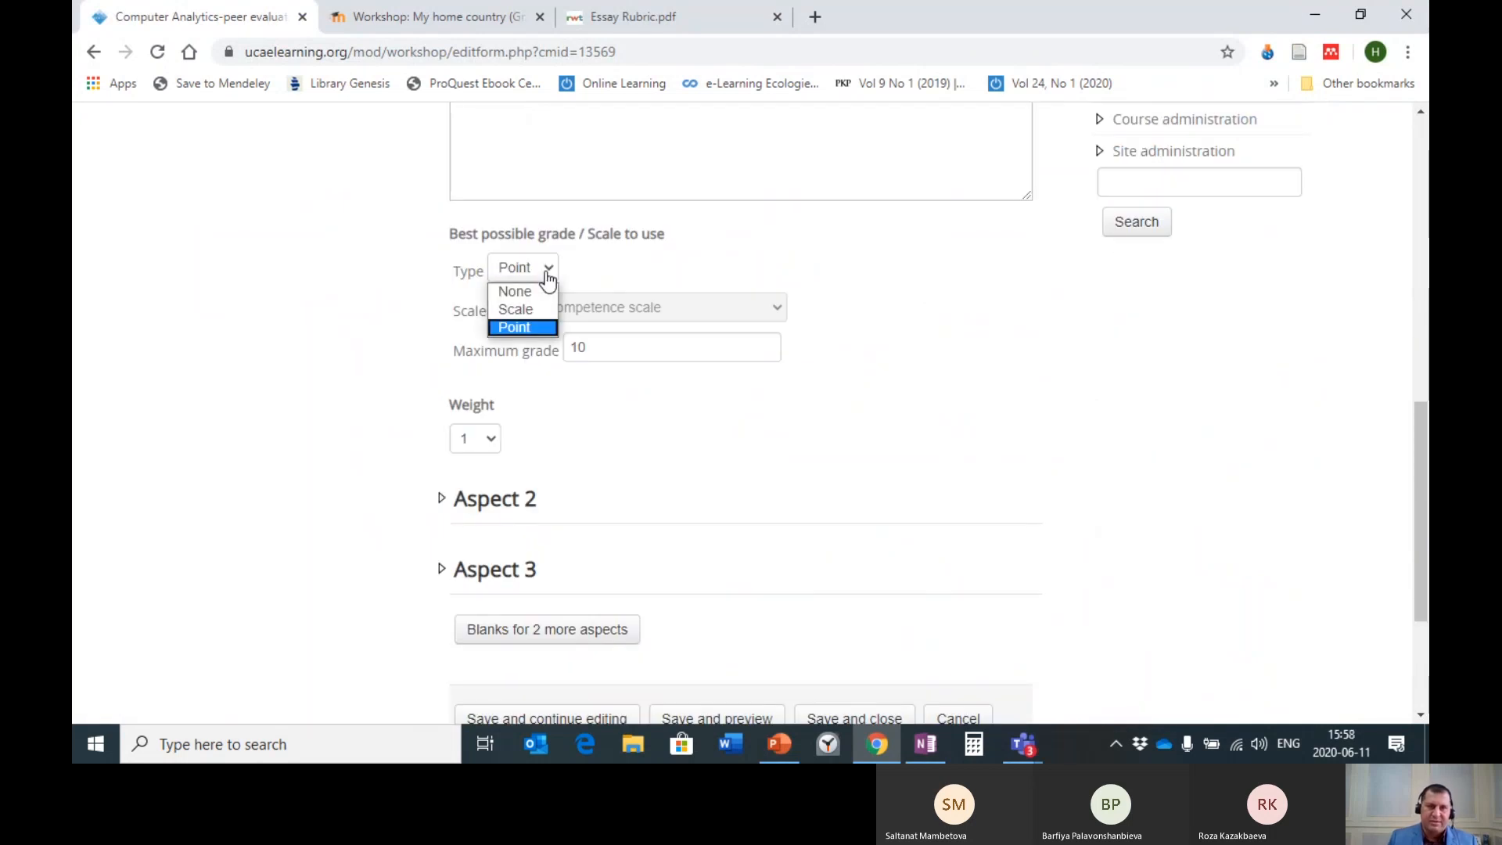
{"action": "left_click", "coordinate": [624, 266]}
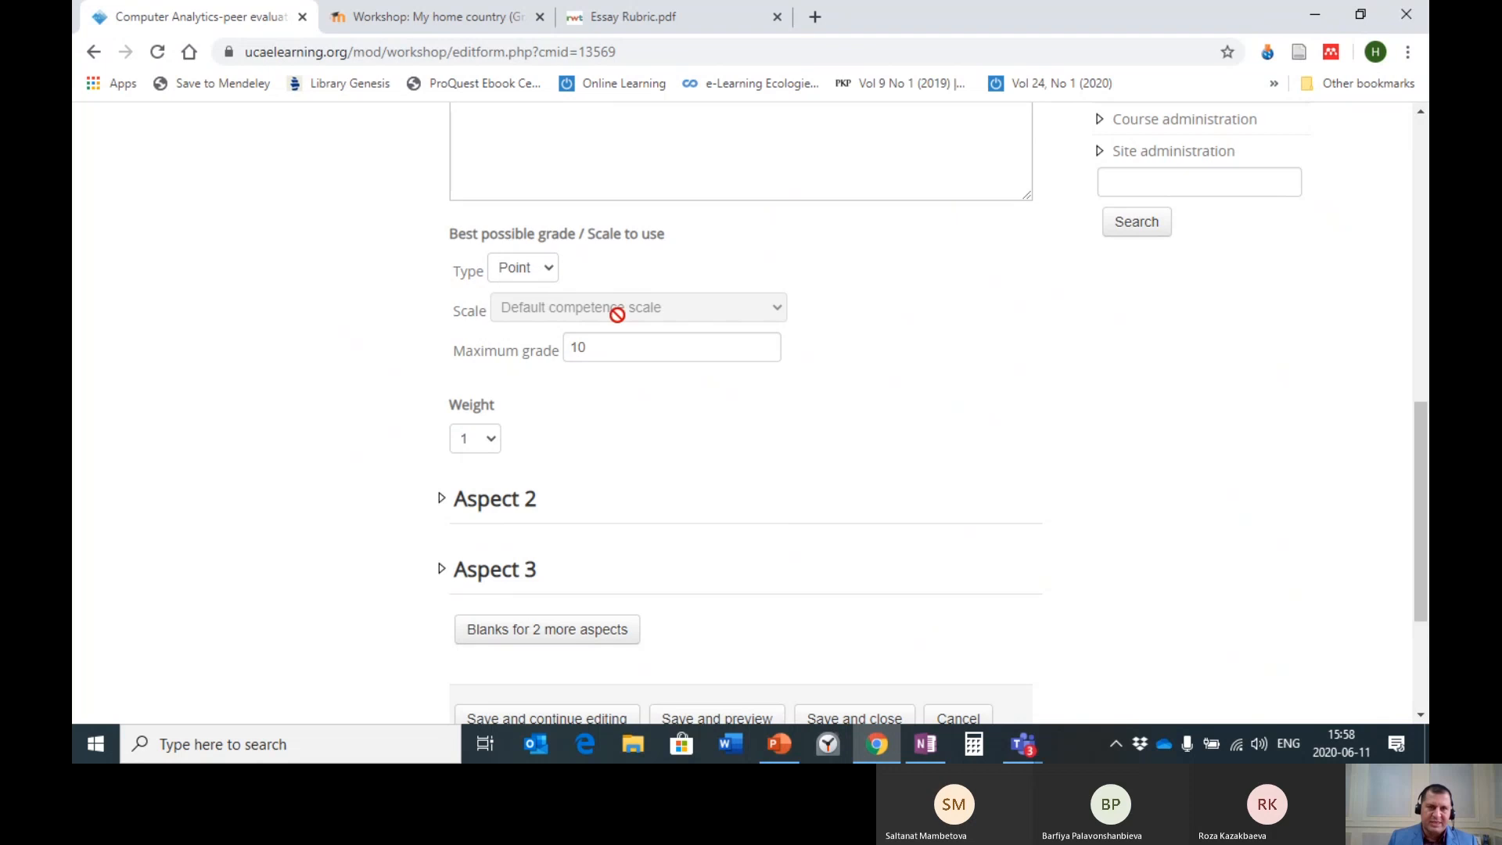
{"action": "left_click", "coordinate": [589, 348]}
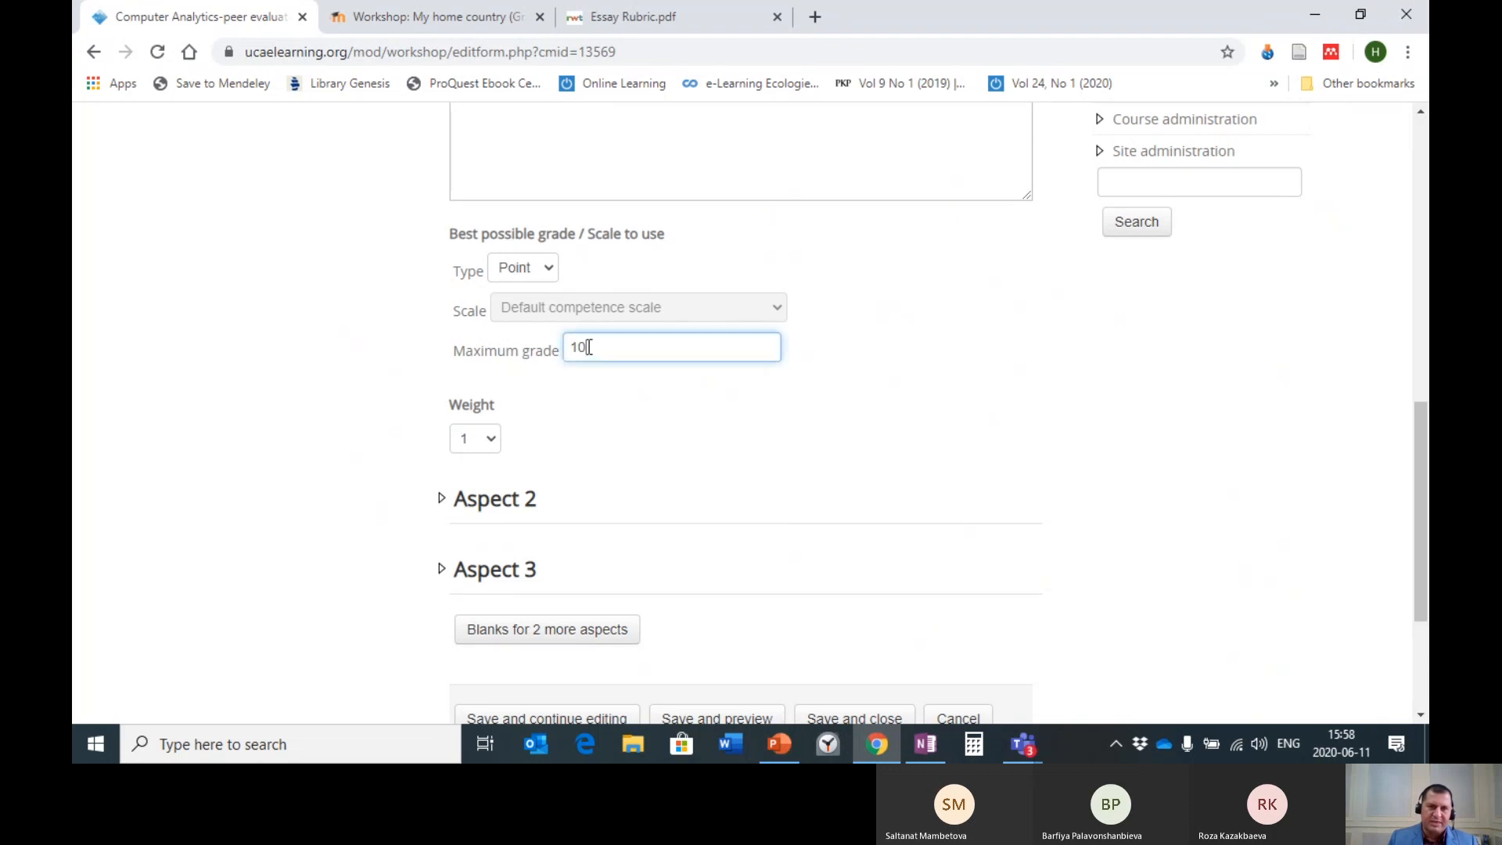
{"action": "left_click", "coordinate": [547, 276]}
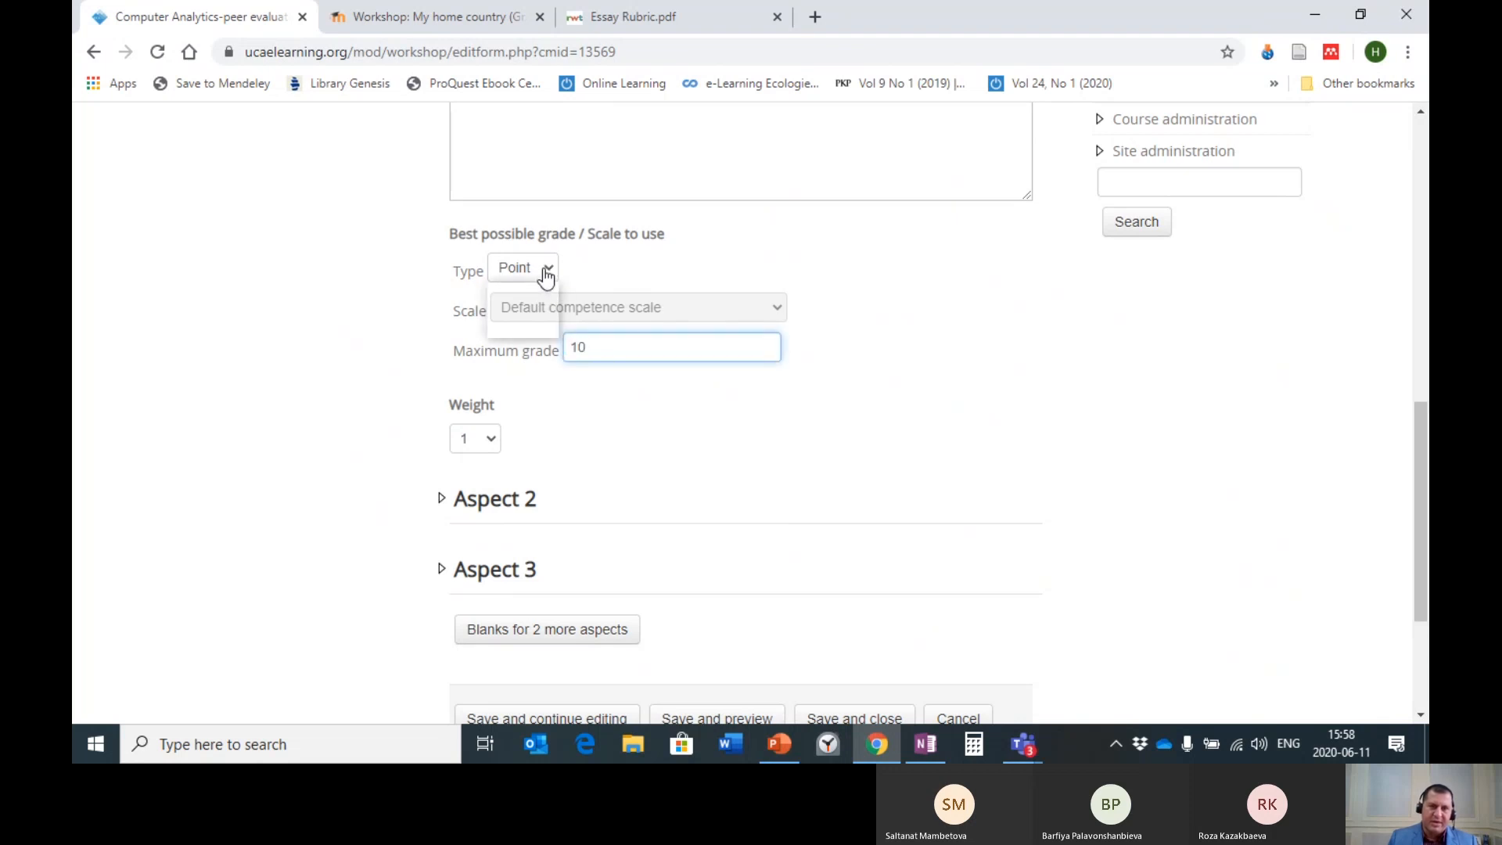
{"action": "left_click", "coordinate": [519, 312]}
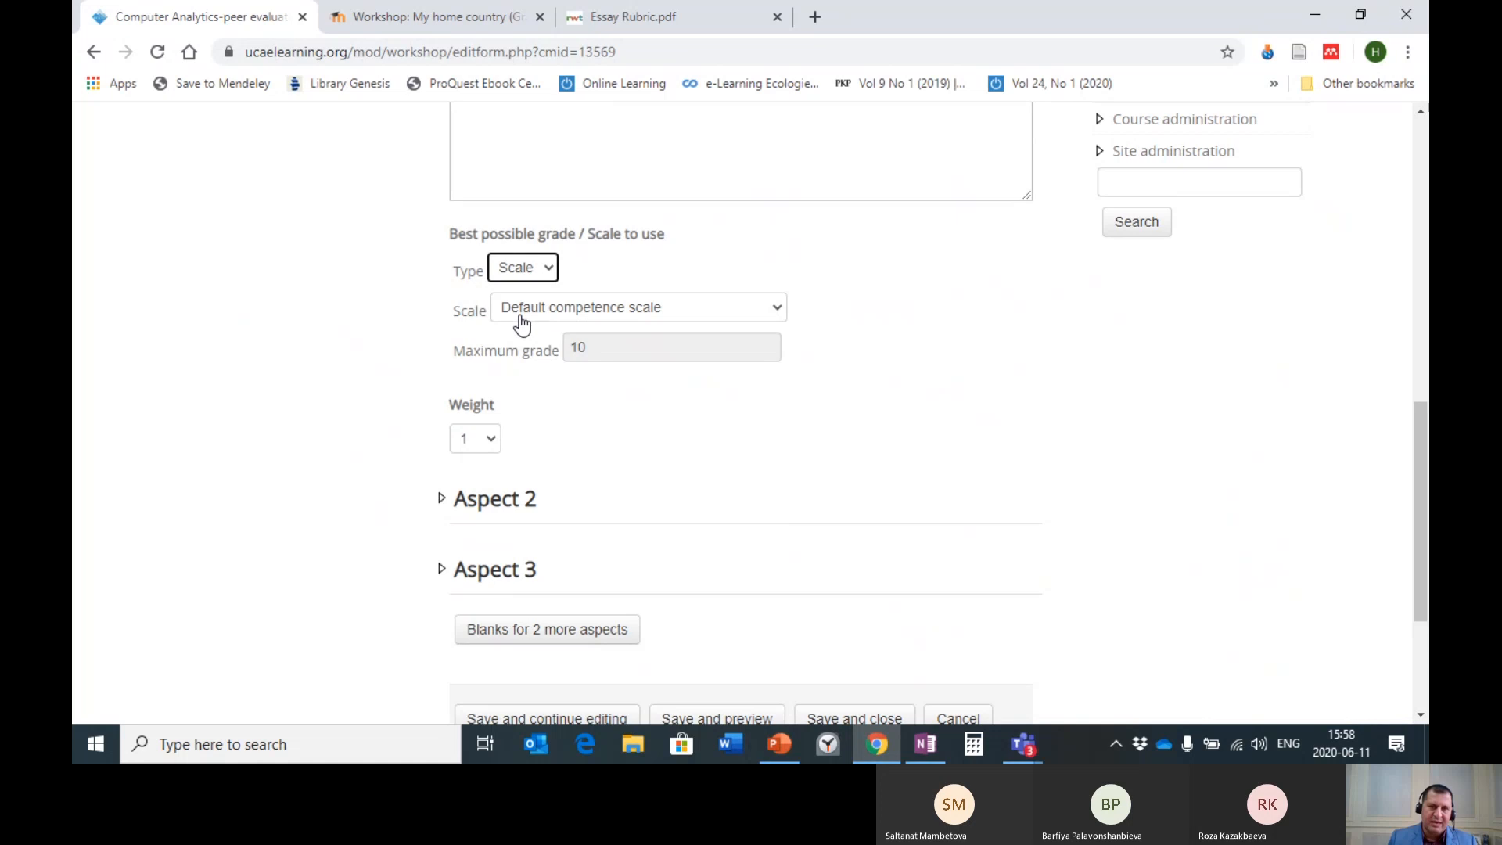
{"action": "left_click", "coordinate": [555, 275]}
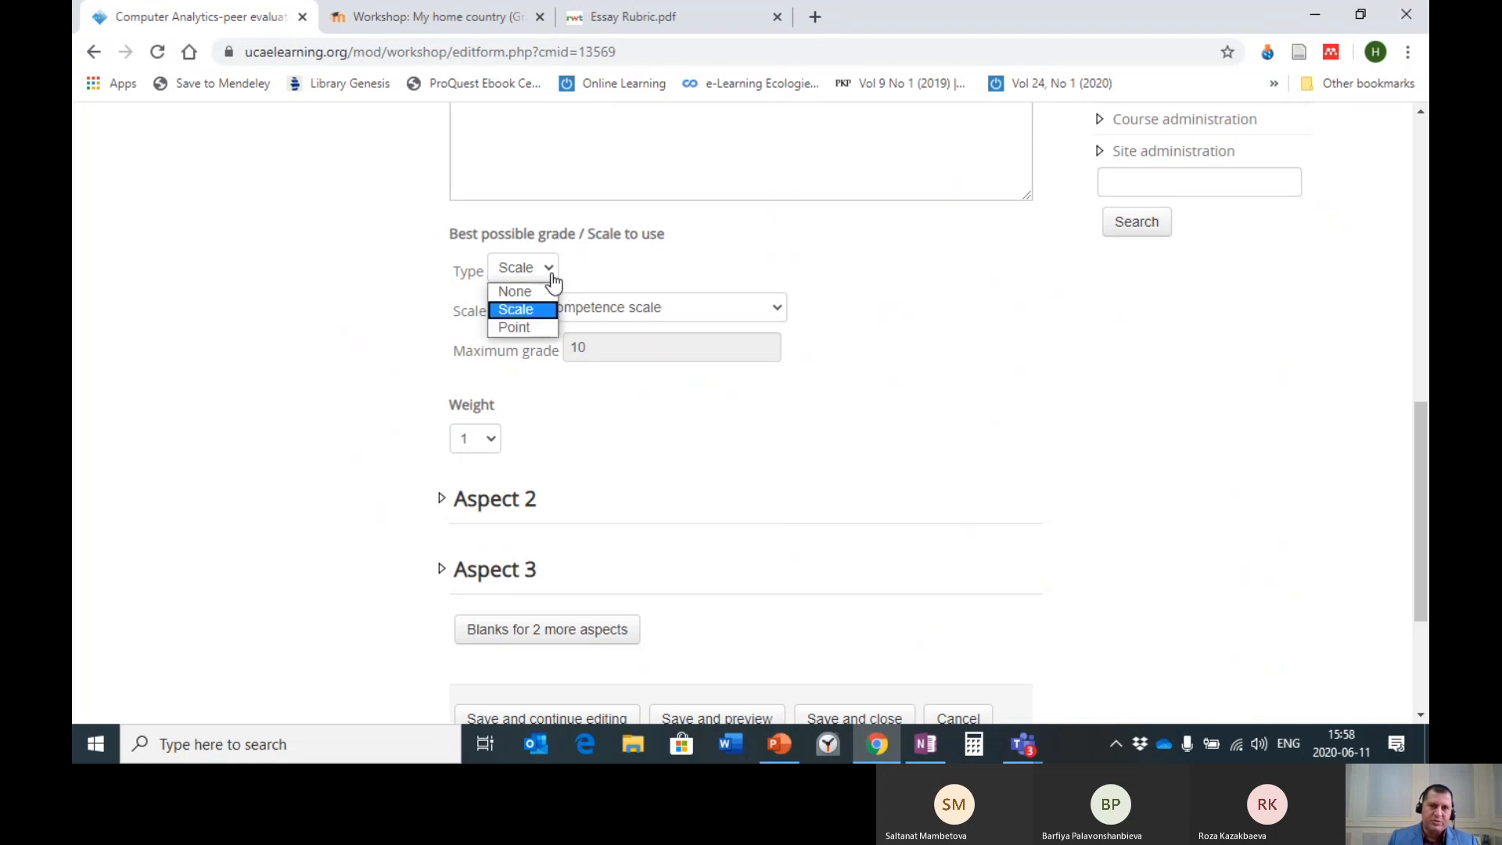
{"action": "left_click", "coordinate": [520, 326]}
- Set Aspect 1's weight to 9
{"action": "scroll", "coordinate": [668, 399], "scroll_direction": "down", "scroll_amount": 3}
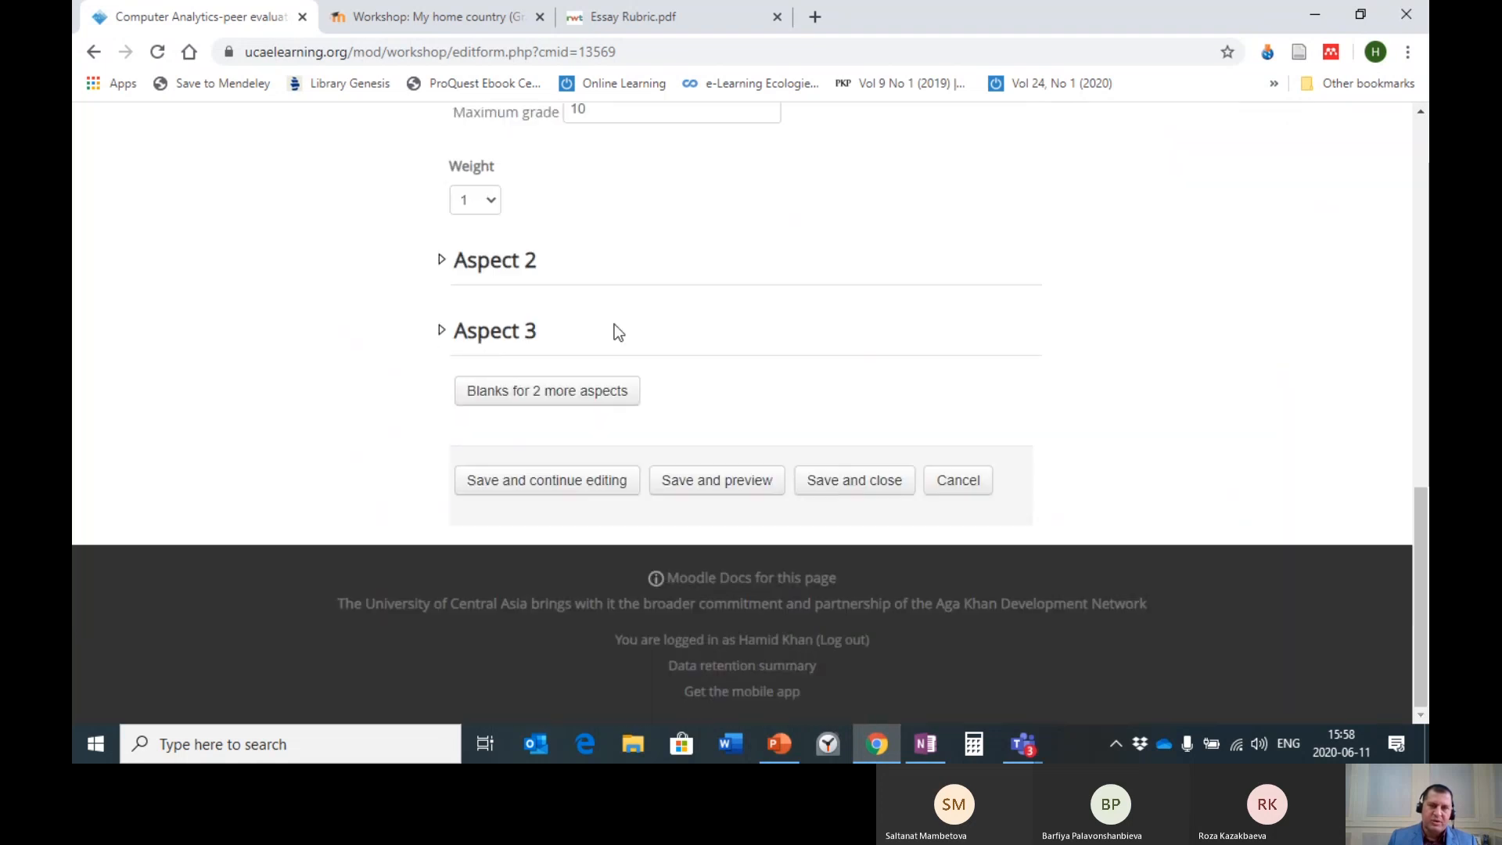
{"action": "left_click", "coordinate": [491, 205]}
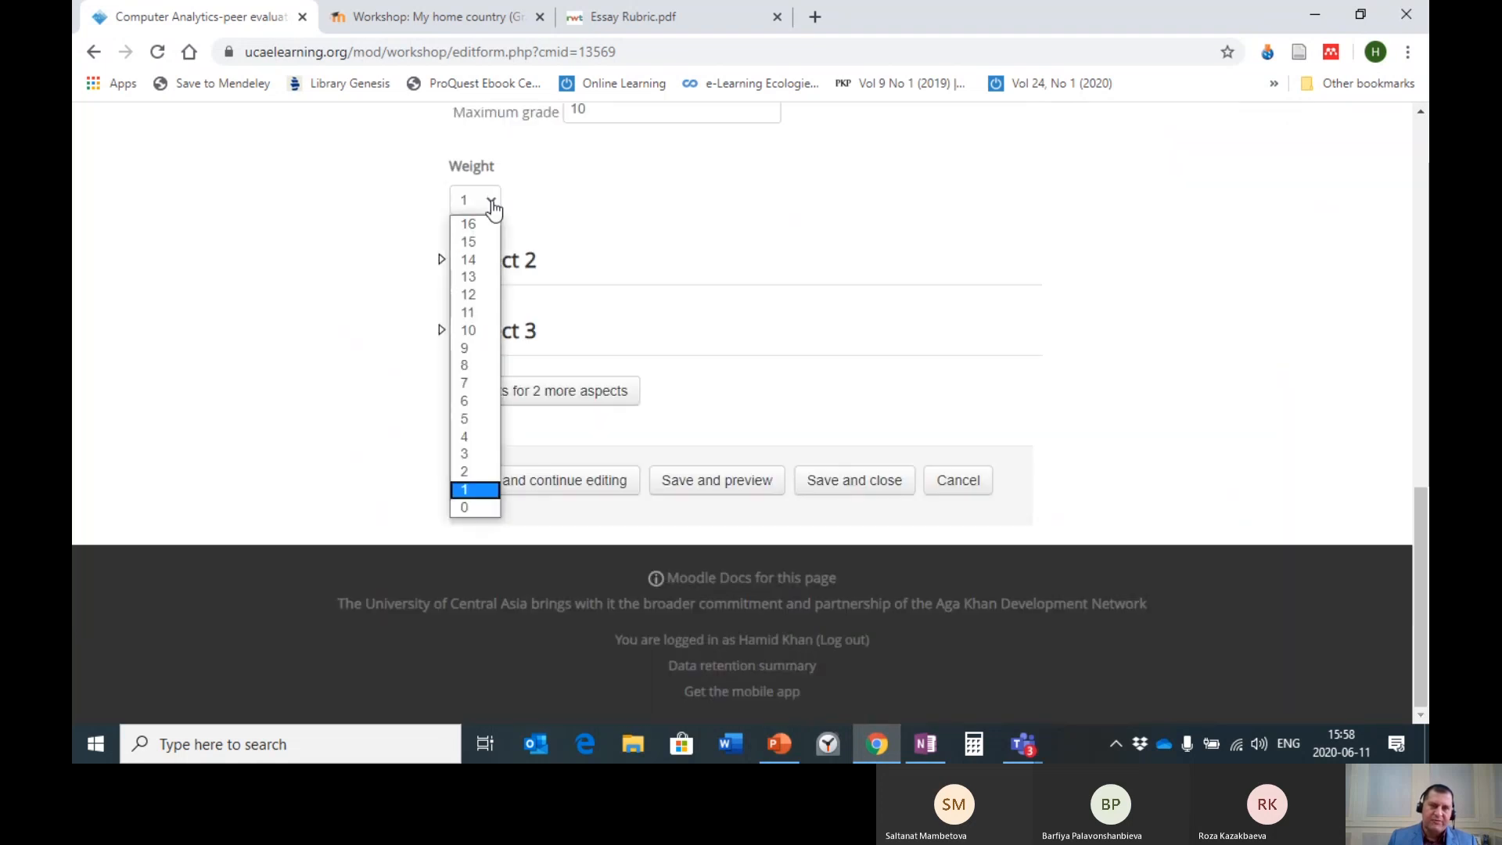
{"action": "left_click", "coordinate": [472, 348]}
{"action": "scroll", "coordinate": [662, 255], "scroll_direction": "up", "scroll_amount": 3}
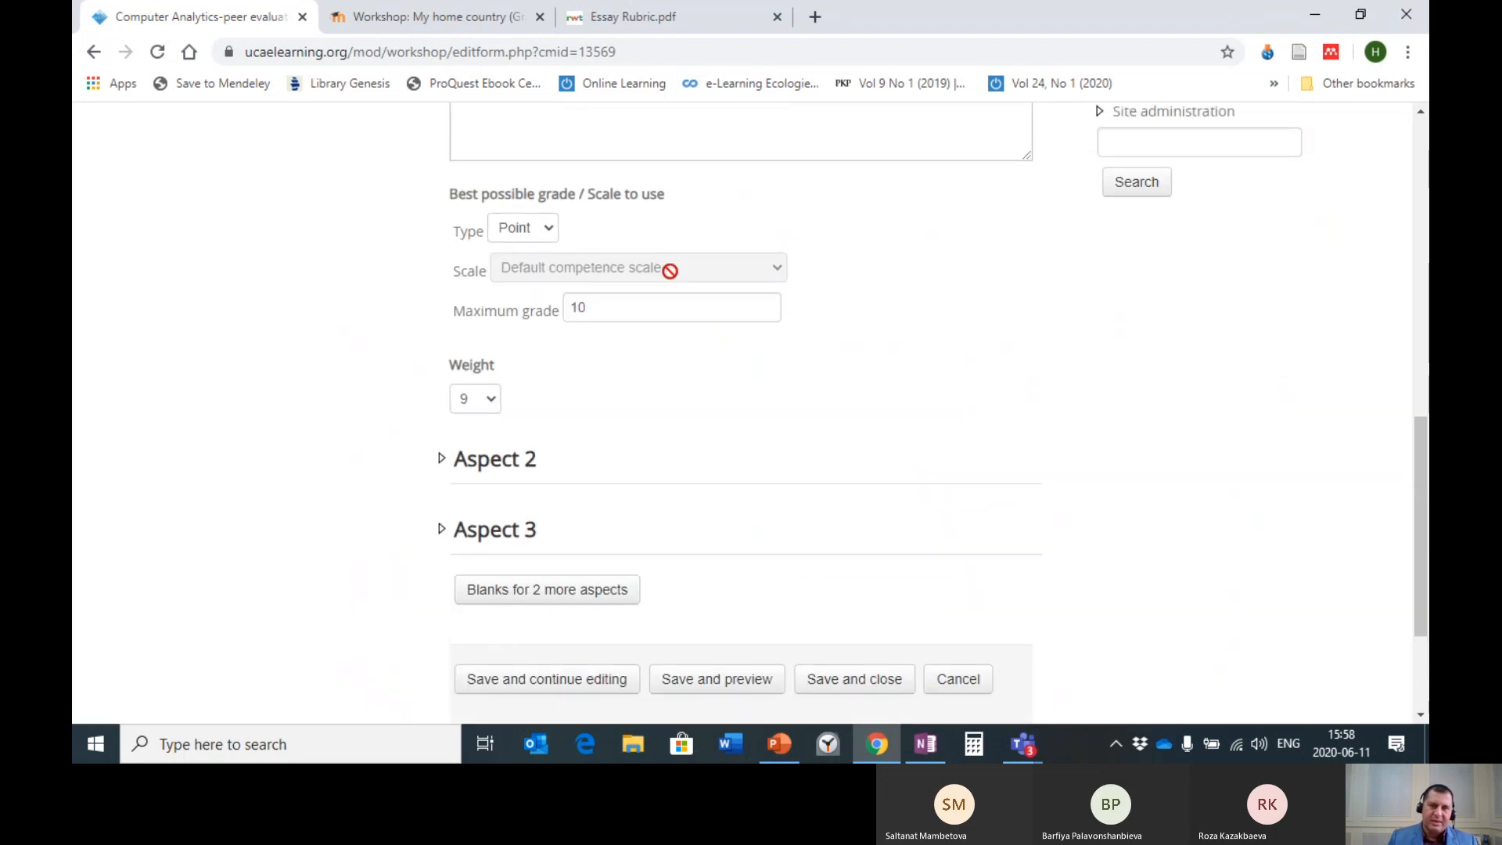
- Review the Essay Rubric PDF's traits from Focus & Details through Organization, Voice and Word Choice to Sentence Structure, Grammar, Mechanics & Spelling
{"action": "scroll", "coordinate": [671, 286], "scroll_direction": "up", "scroll_amount": 5}
{"action": "left_click", "coordinate": [597, 18]}
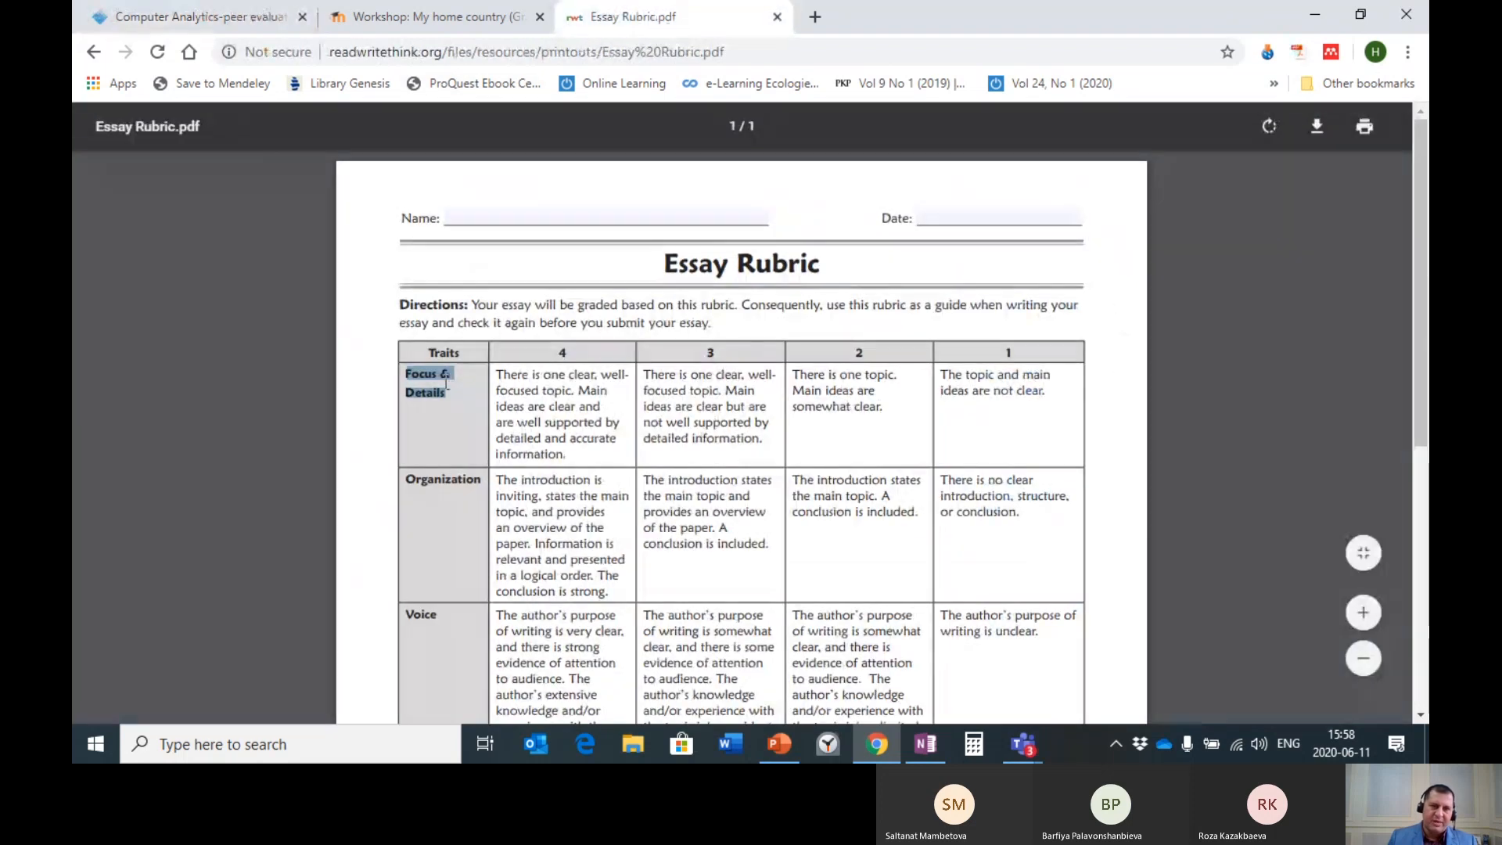
{"action": "scroll", "coordinate": [448, 389], "scroll_direction": "down", "scroll_amount": 4}
{"action": "scroll", "coordinate": [476, 360], "scroll_direction": "up", "scroll_amount": 1}
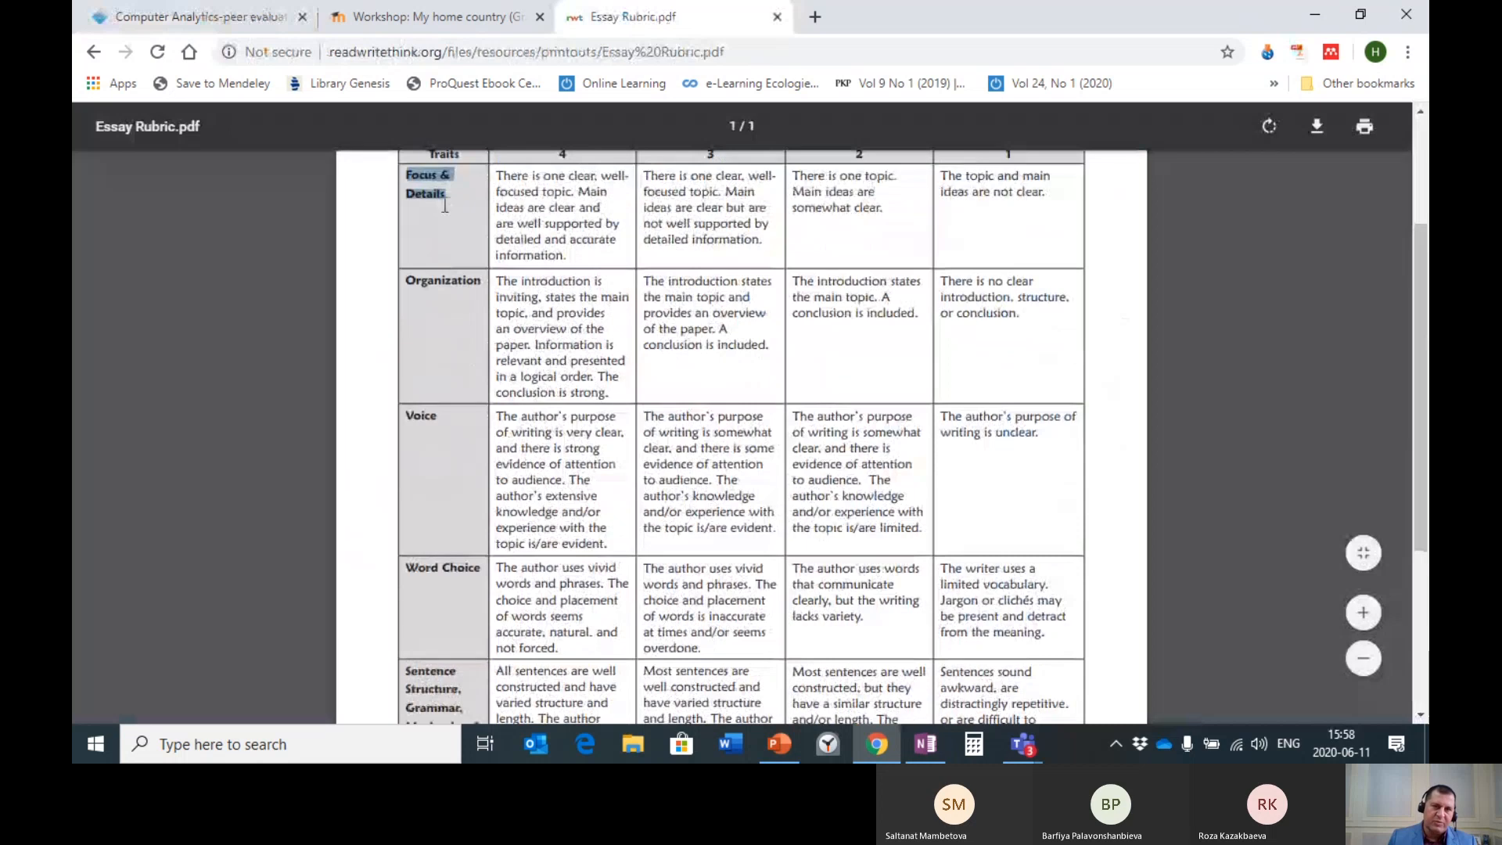
{"action": "left_click", "coordinate": [432, 194]}
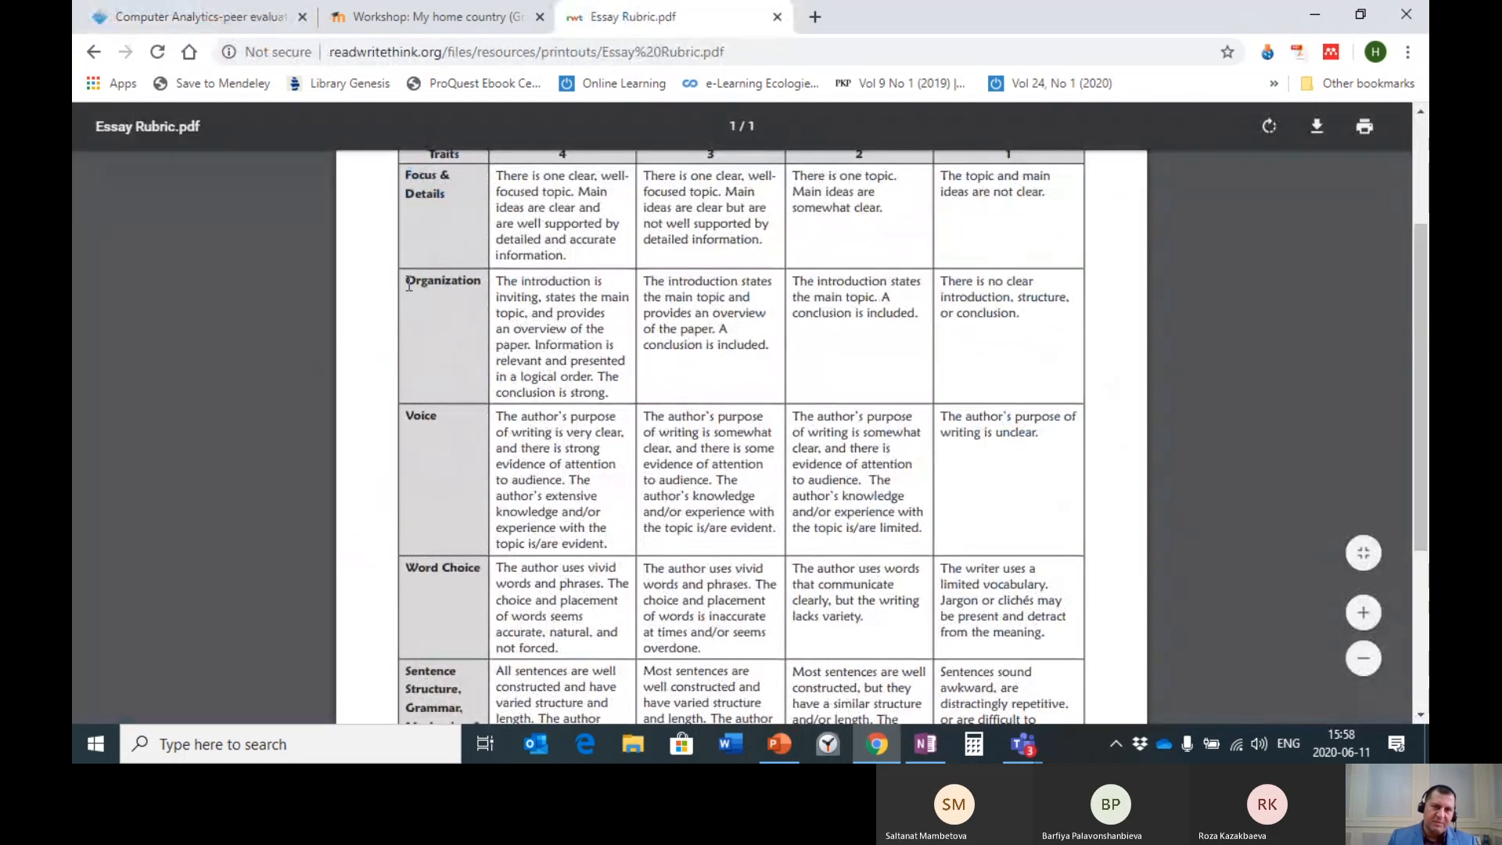
{"action": "left_click_drag", "start_coordinate": [409, 285], "coordinate": [485, 283]}
{"action": "scroll", "coordinate": [449, 422], "scroll_direction": "down", "scroll_amount": 3}
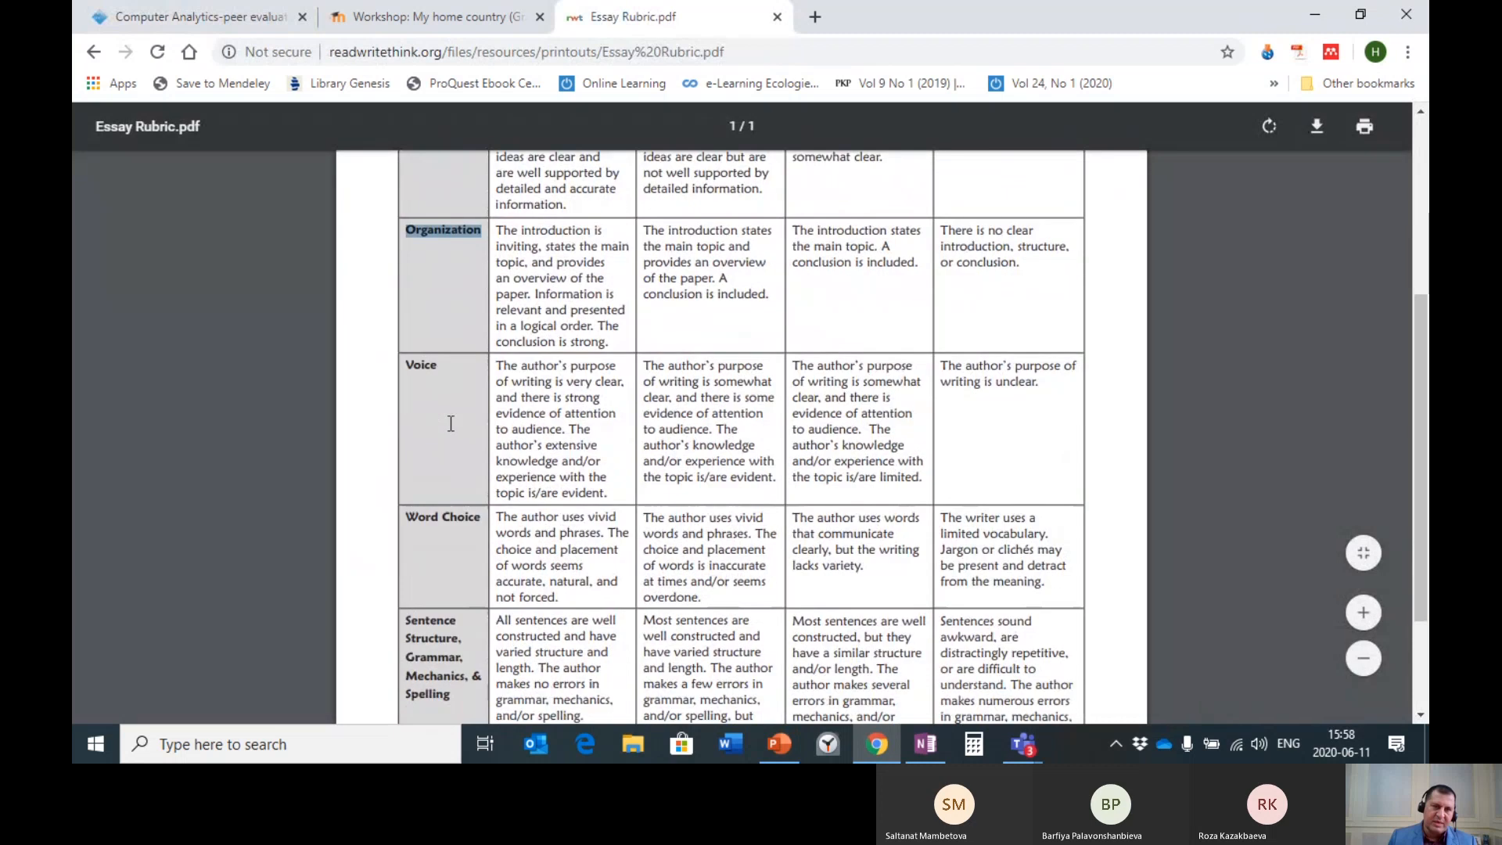
{"action": "left_click_drag", "start_coordinate": [406, 216], "coordinate": [438, 221]}
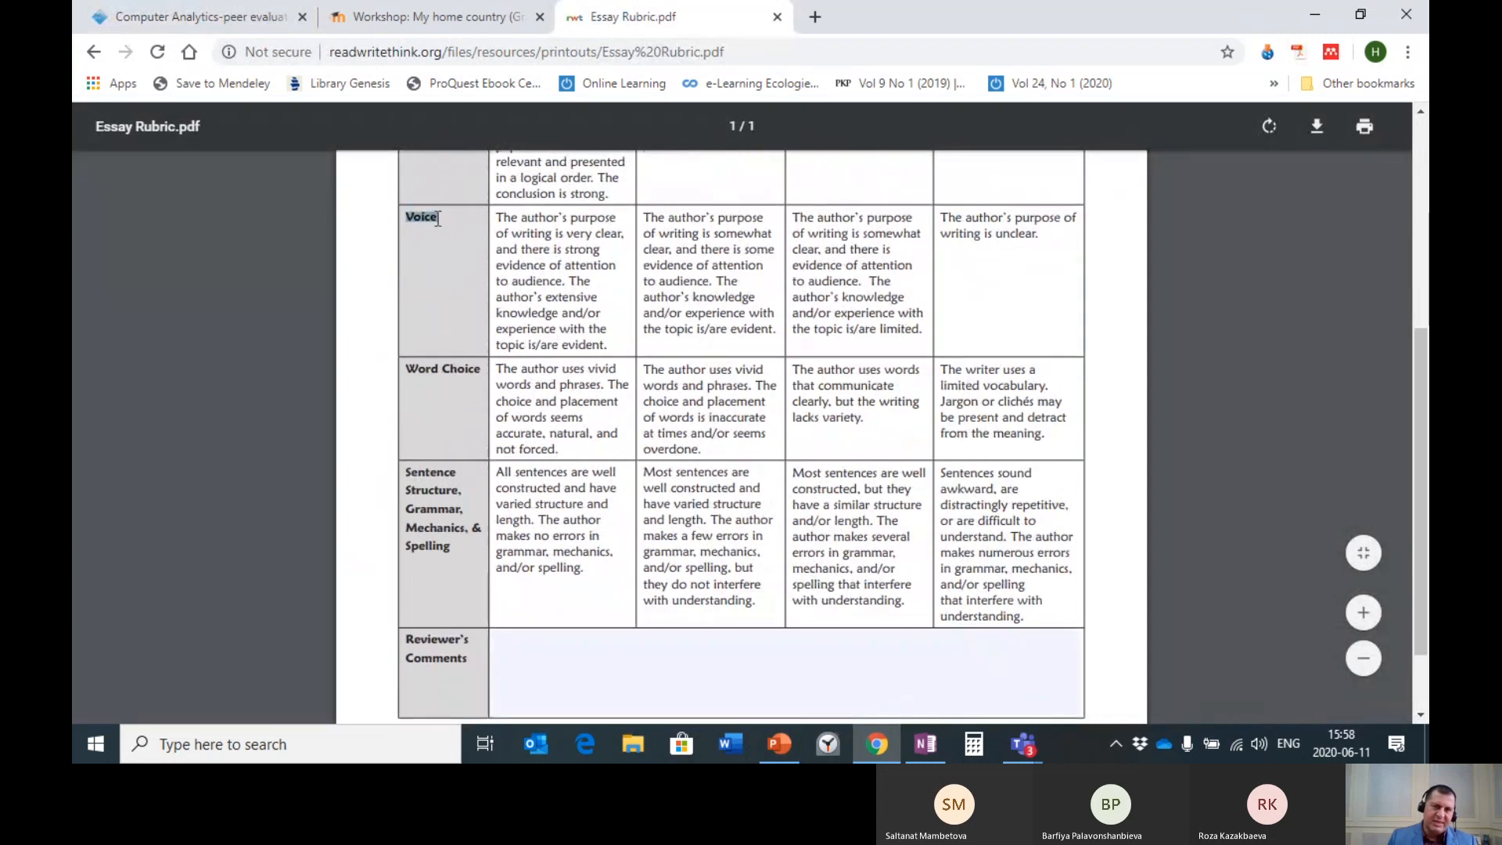
{"action": "left_click", "coordinate": [429, 226]}
{"action": "left_click_drag", "start_coordinate": [407, 365], "coordinate": [469, 368]}
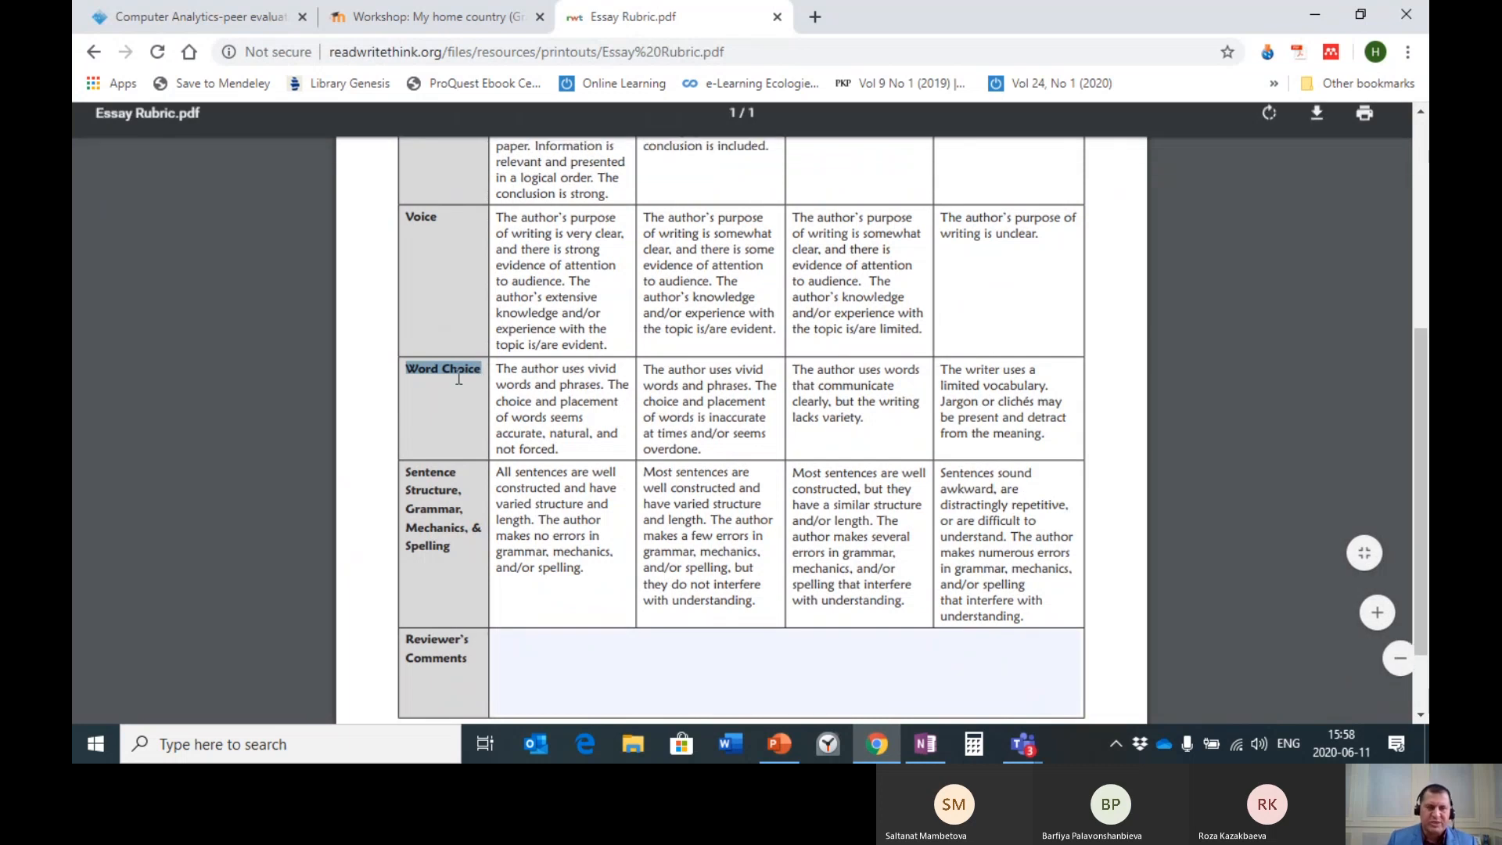
{"action": "left_click", "coordinate": [445, 480]}
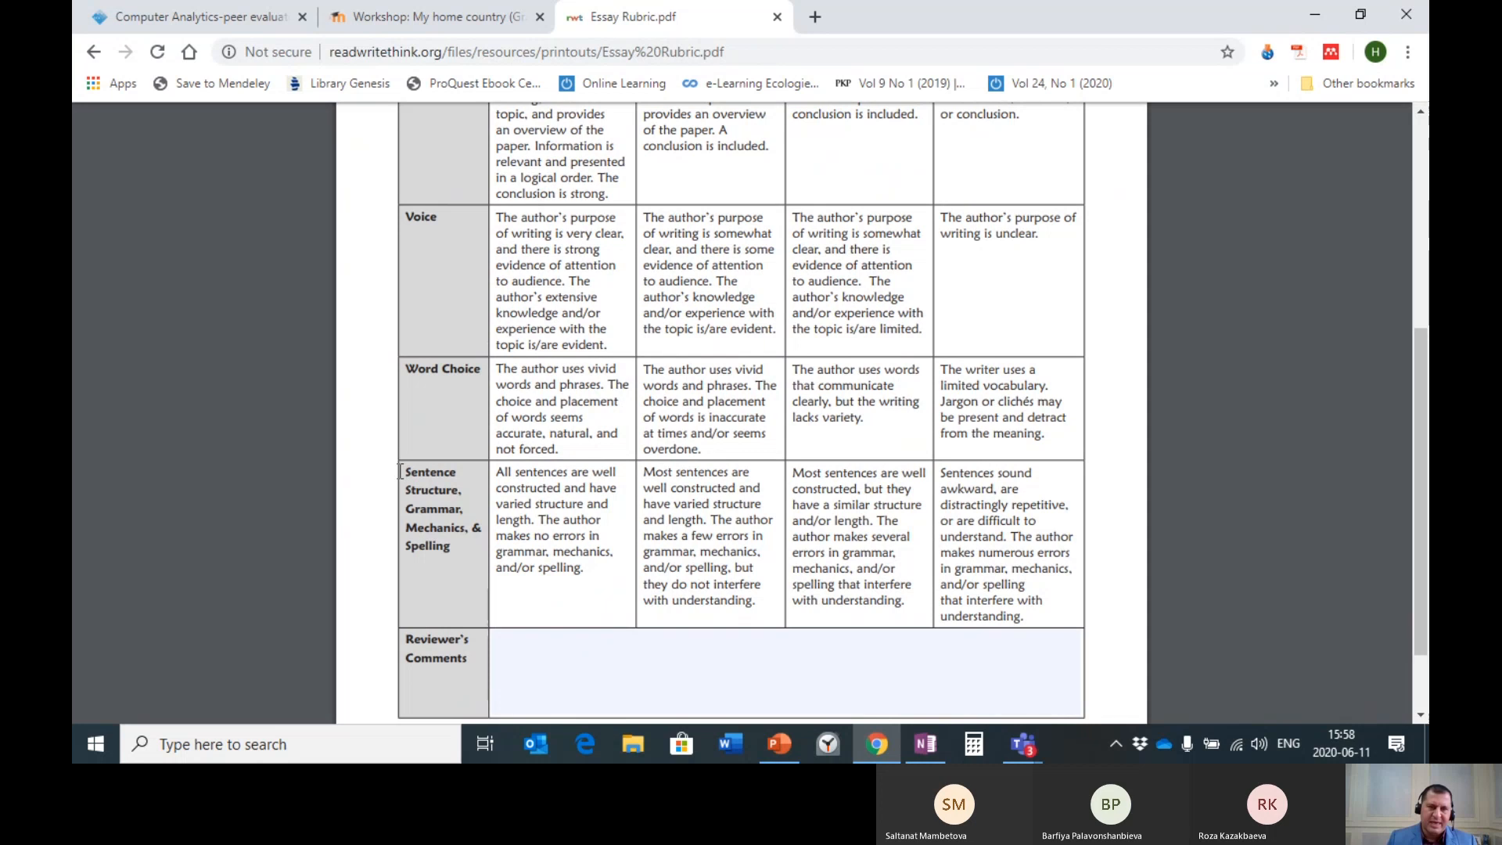
{"action": "left_click_drag", "start_coordinate": [399, 471], "coordinate": [452, 546]}
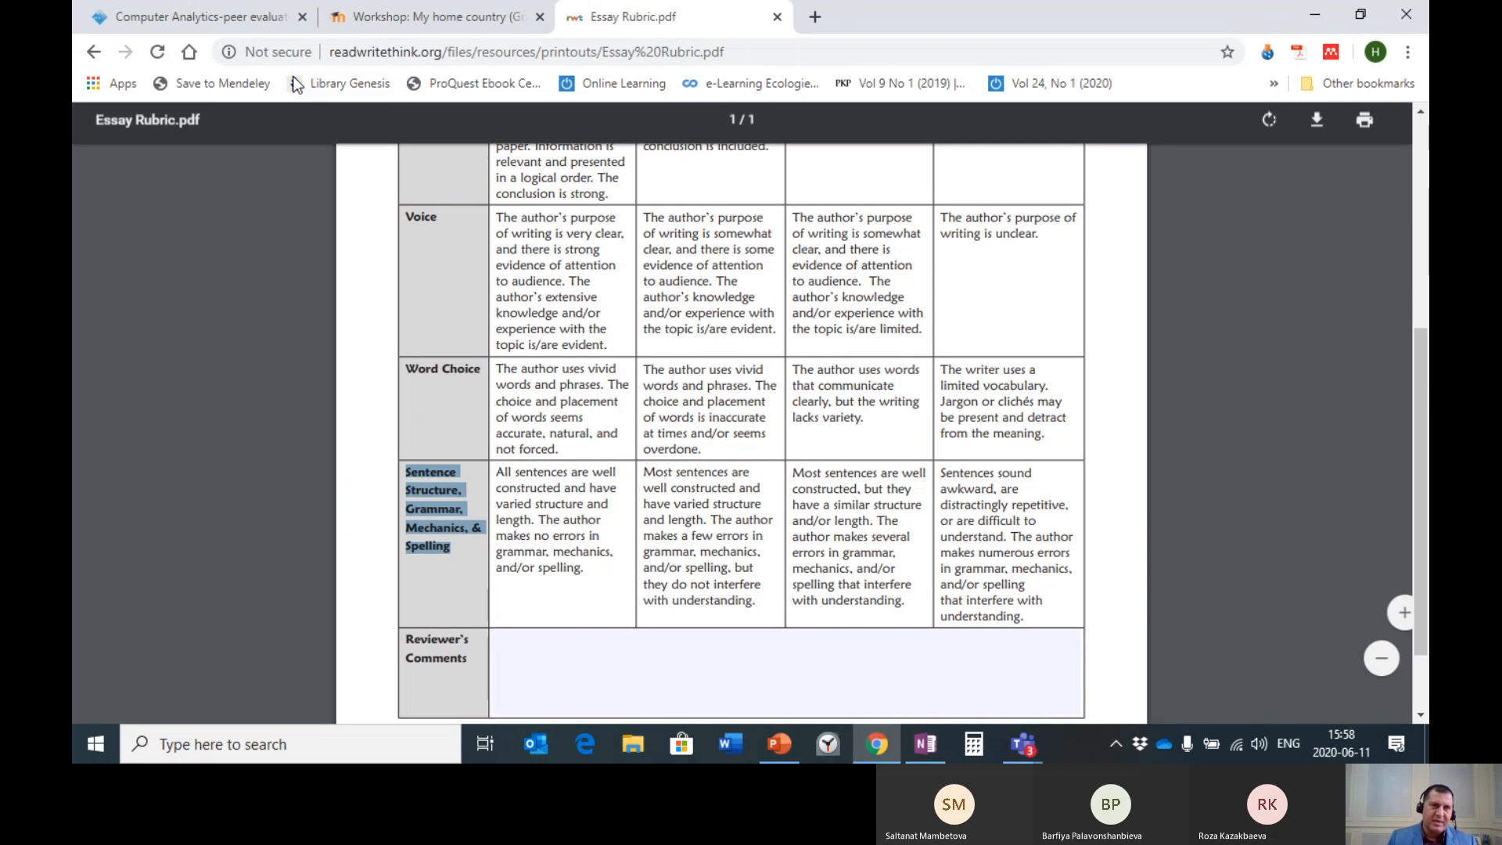
- Return to the assessment form and set Aspect 1's weight to 5
{"action": "left_click", "coordinate": [196, 17]}
{"action": "scroll", "coordinate": [625, 432], "scroll_direction": "down", "scroll_amount": 5}
{"action": "scroll", "coordinate": [624, 432], "scroll_direction": "down", "scroll_amount": 1}
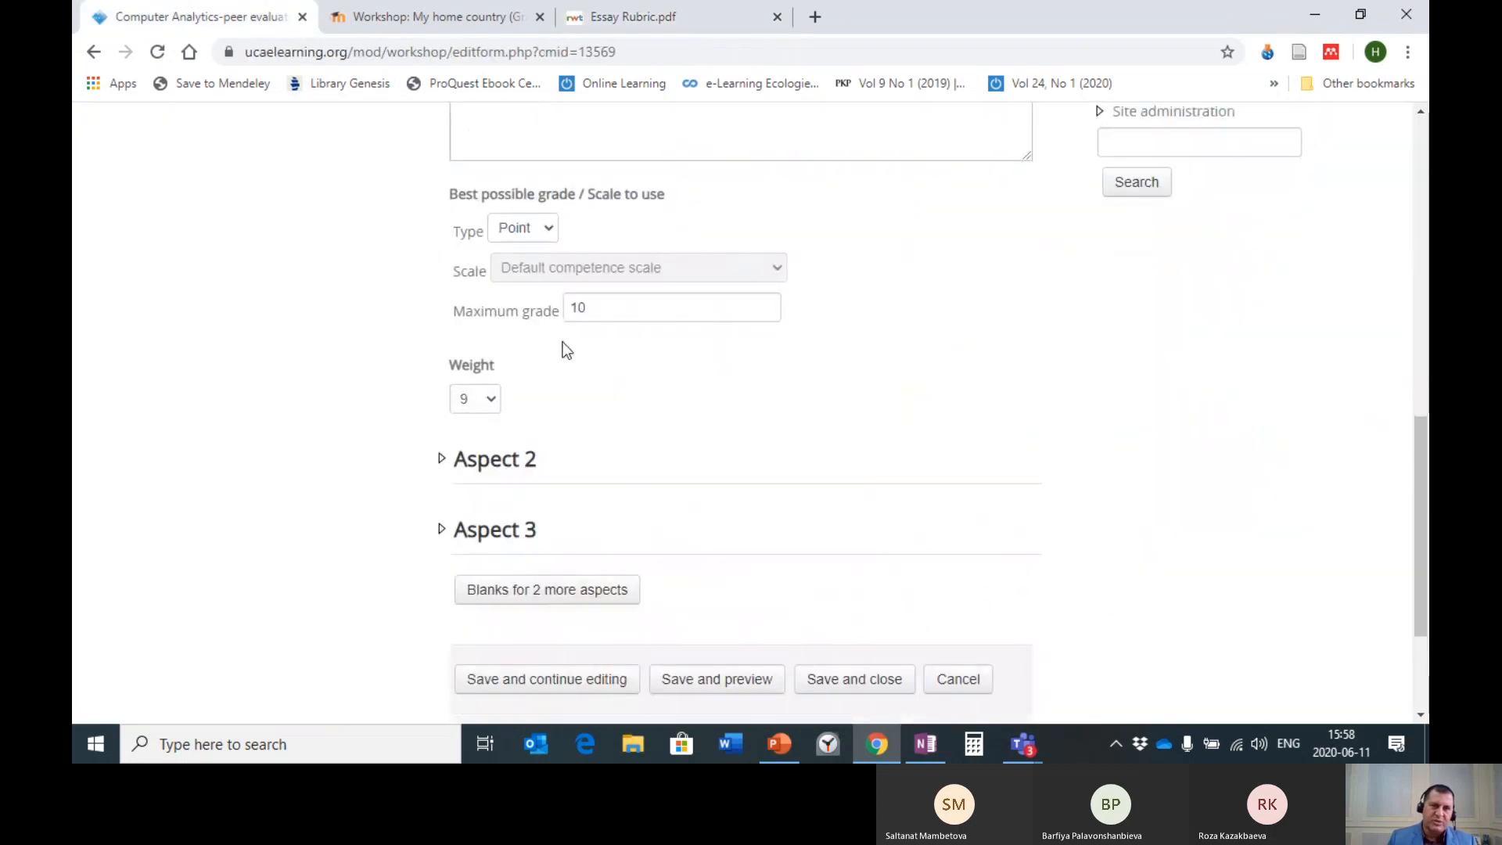
{"action": "left_click", "coordinate": [494, 401]}
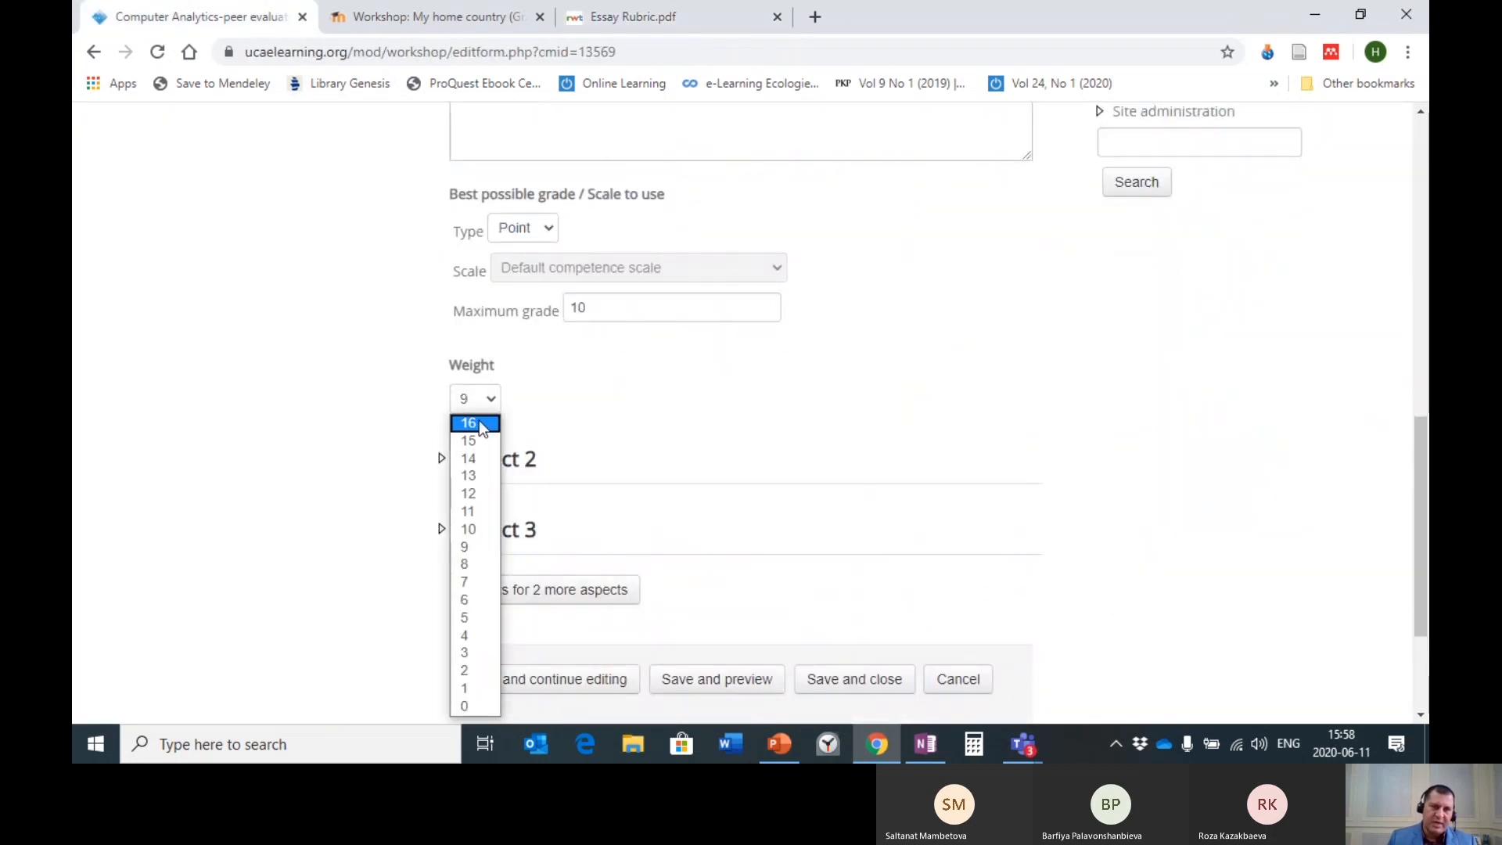
{"action": "left_click", "coordinate": [479, 622]}
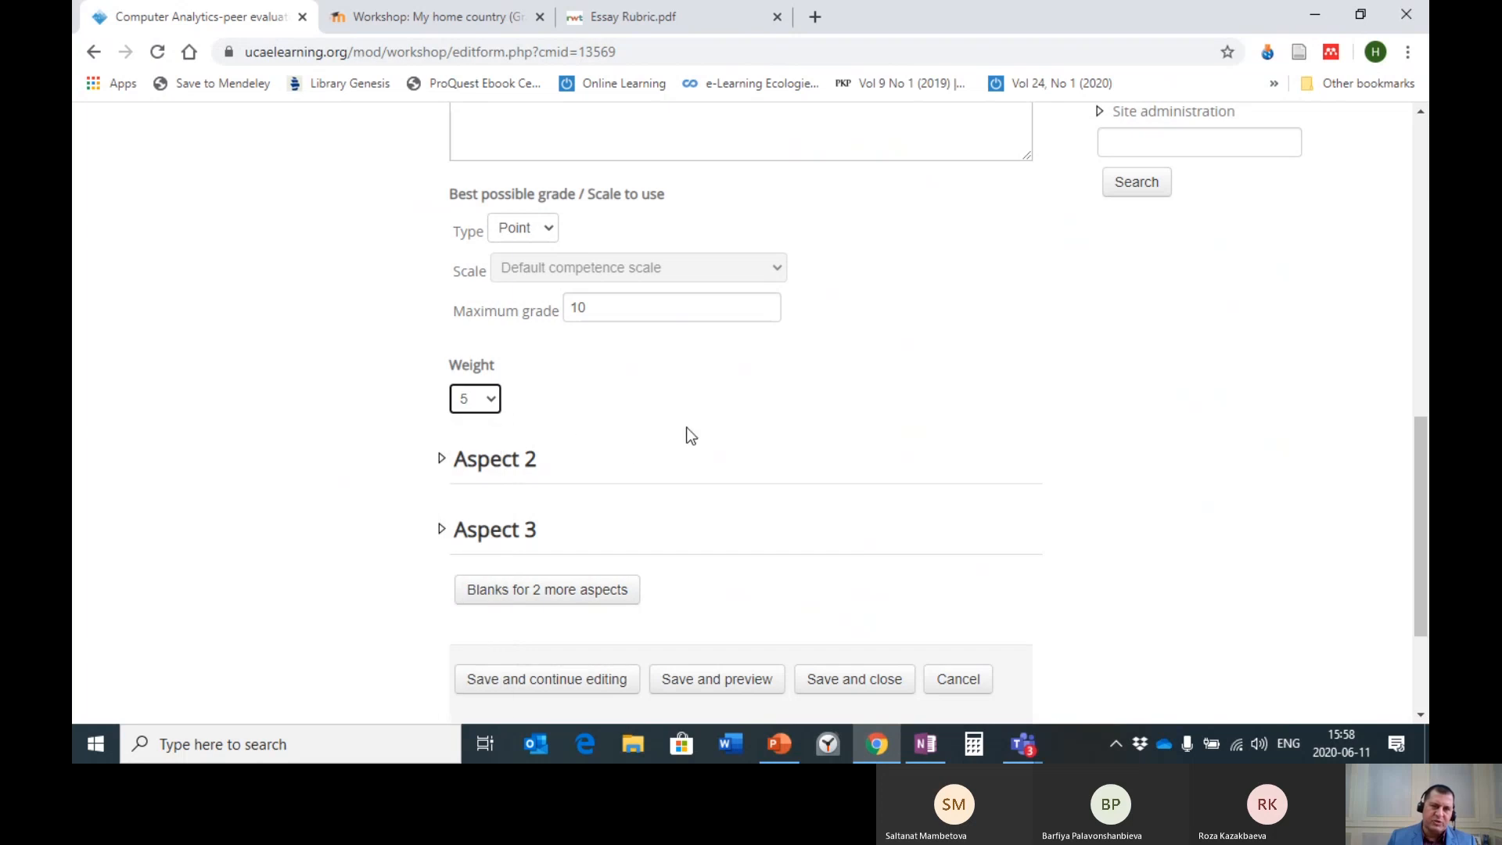
- Expand Aspect 2 and examine its description, grade type, maximum grade and weight fields
{"action": "left_click", "coordinate": [510, 460]}
{"action": "scroll", "coordinate": [865, 381], "scroll_direction": "down", "scroll_amount": 5}
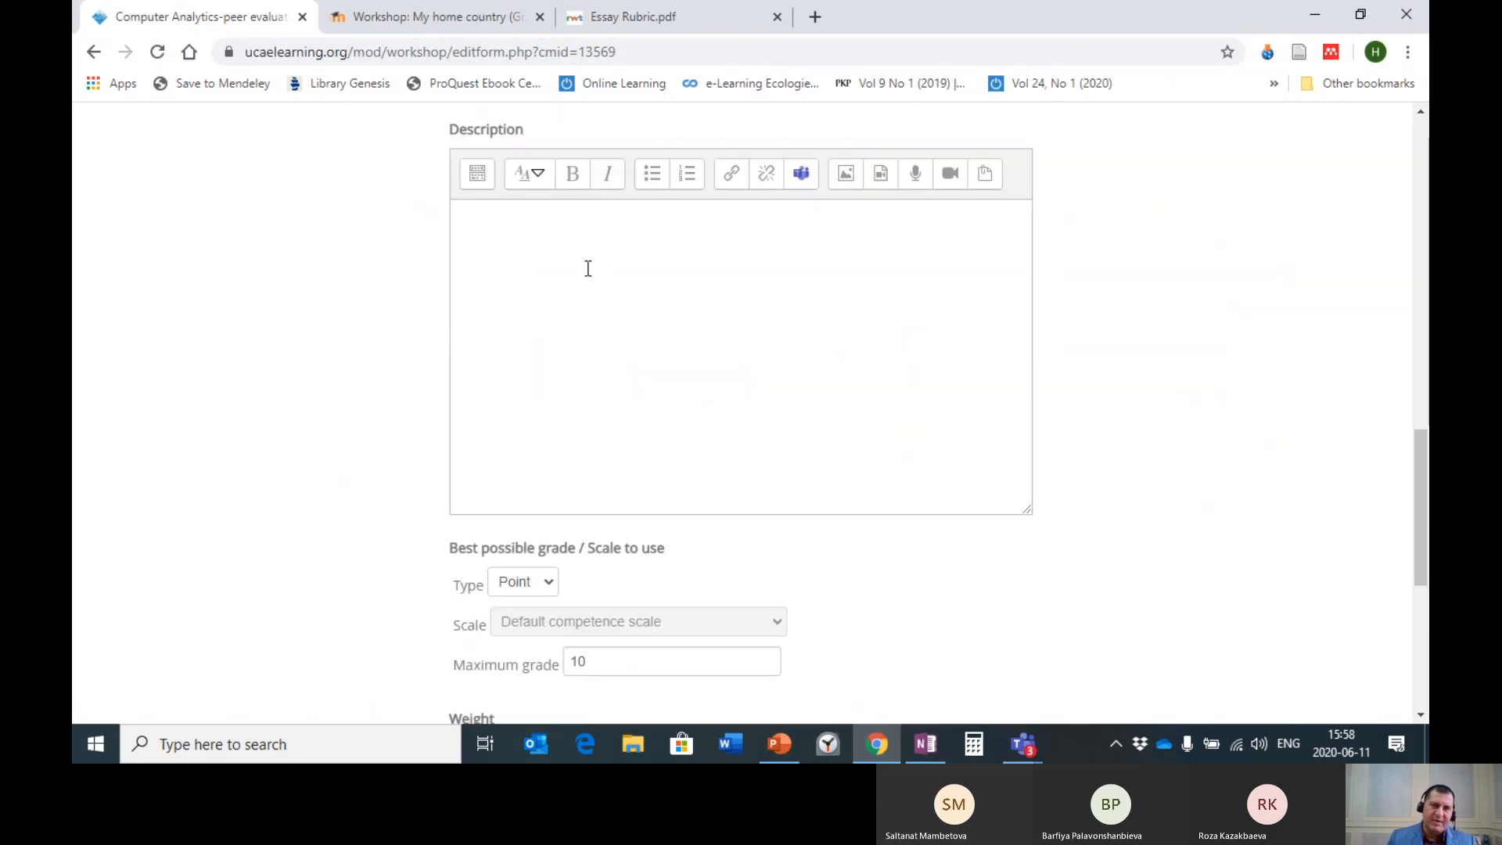
{"action": "left_click", "coordinate": [527, 245]}
{"action": "scroll", "coordinate": [645, 298], "scroll_direction": "down", "scroll_amount": 4}
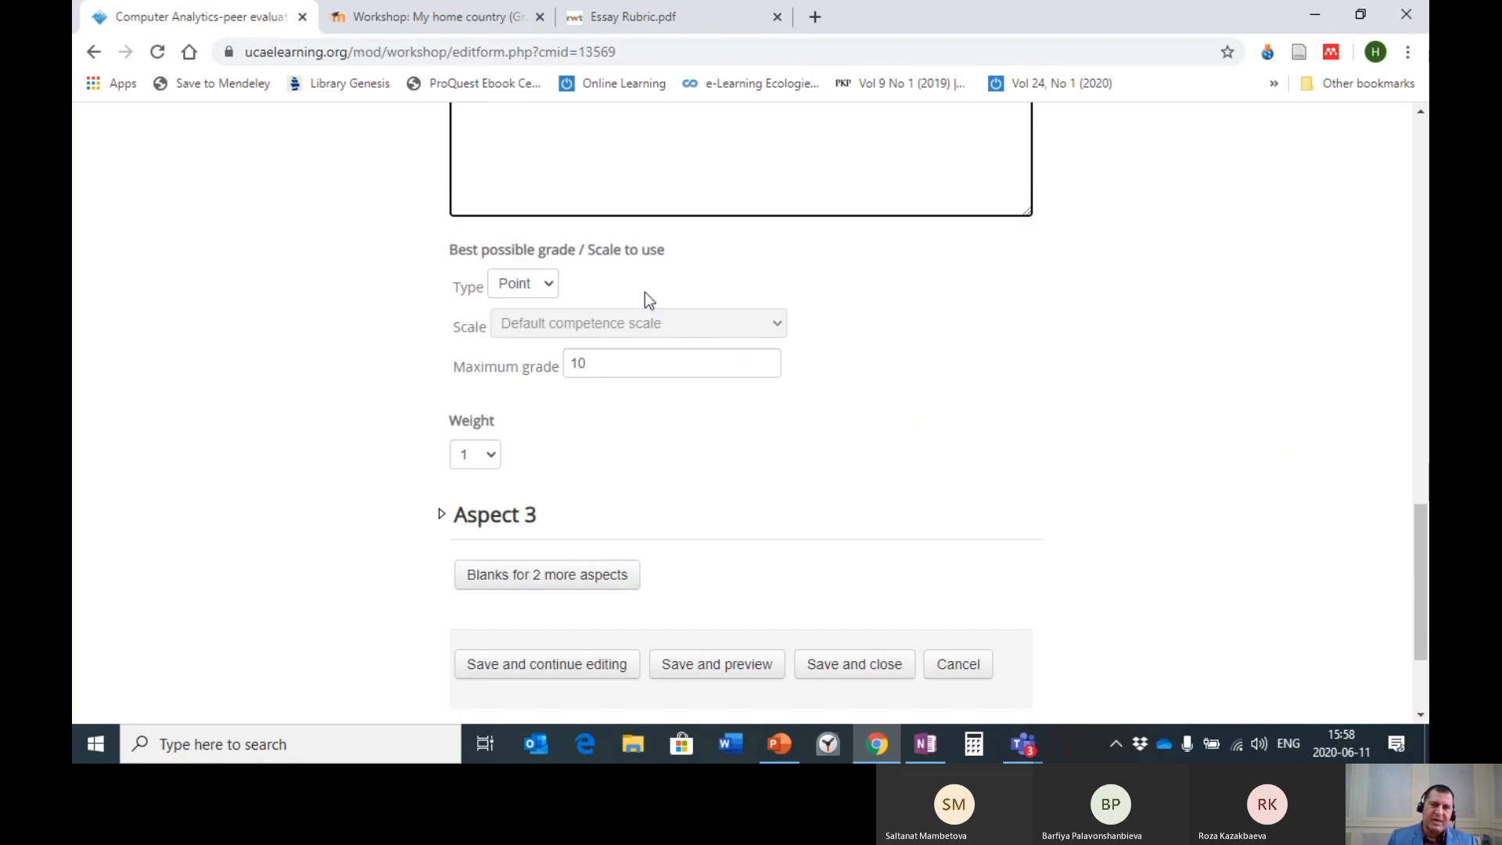
- Set Aspect 2's weight to 15, and leave the assessment form without saving its changes
{"action": "left_click", "coordinate": [494, 456]}
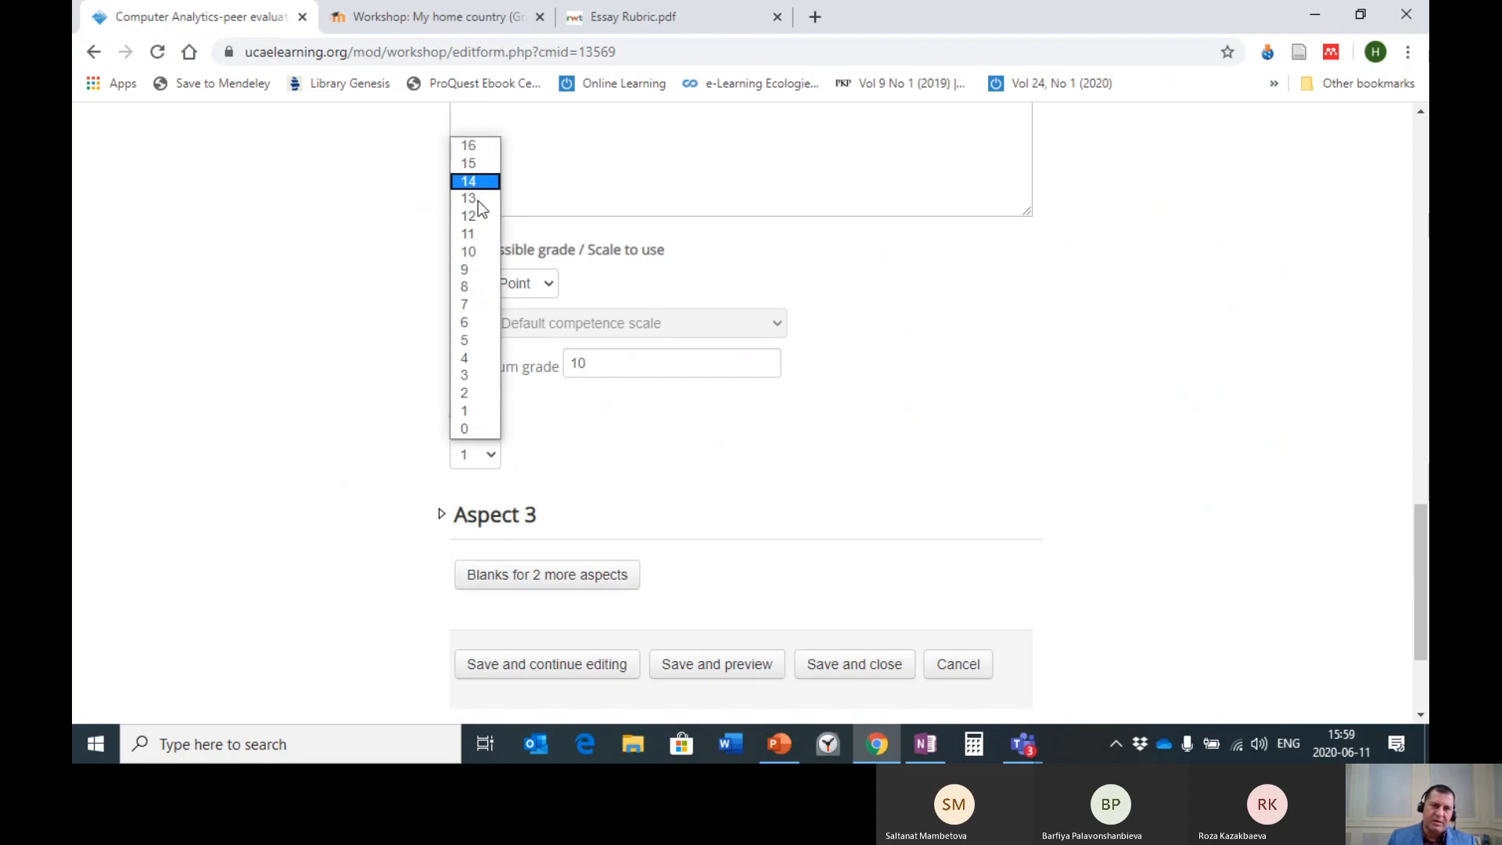
{"action": "left_click", "coordinate": [473, 164]}
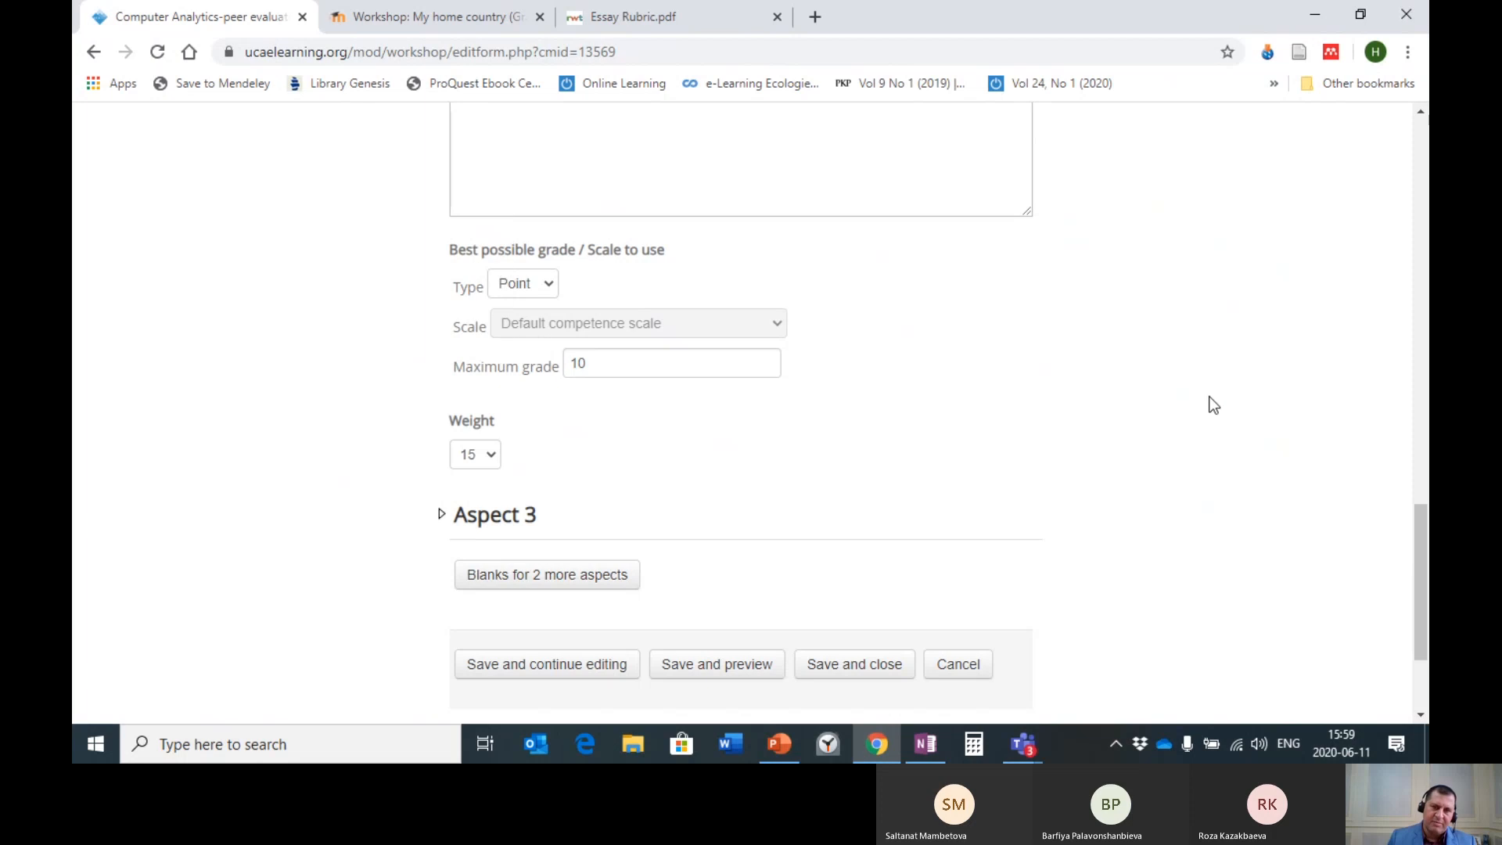
{"action": "scroll", "coordinate": [1194, 399], "scroll_direction": "down", "scroll_amount": 2}
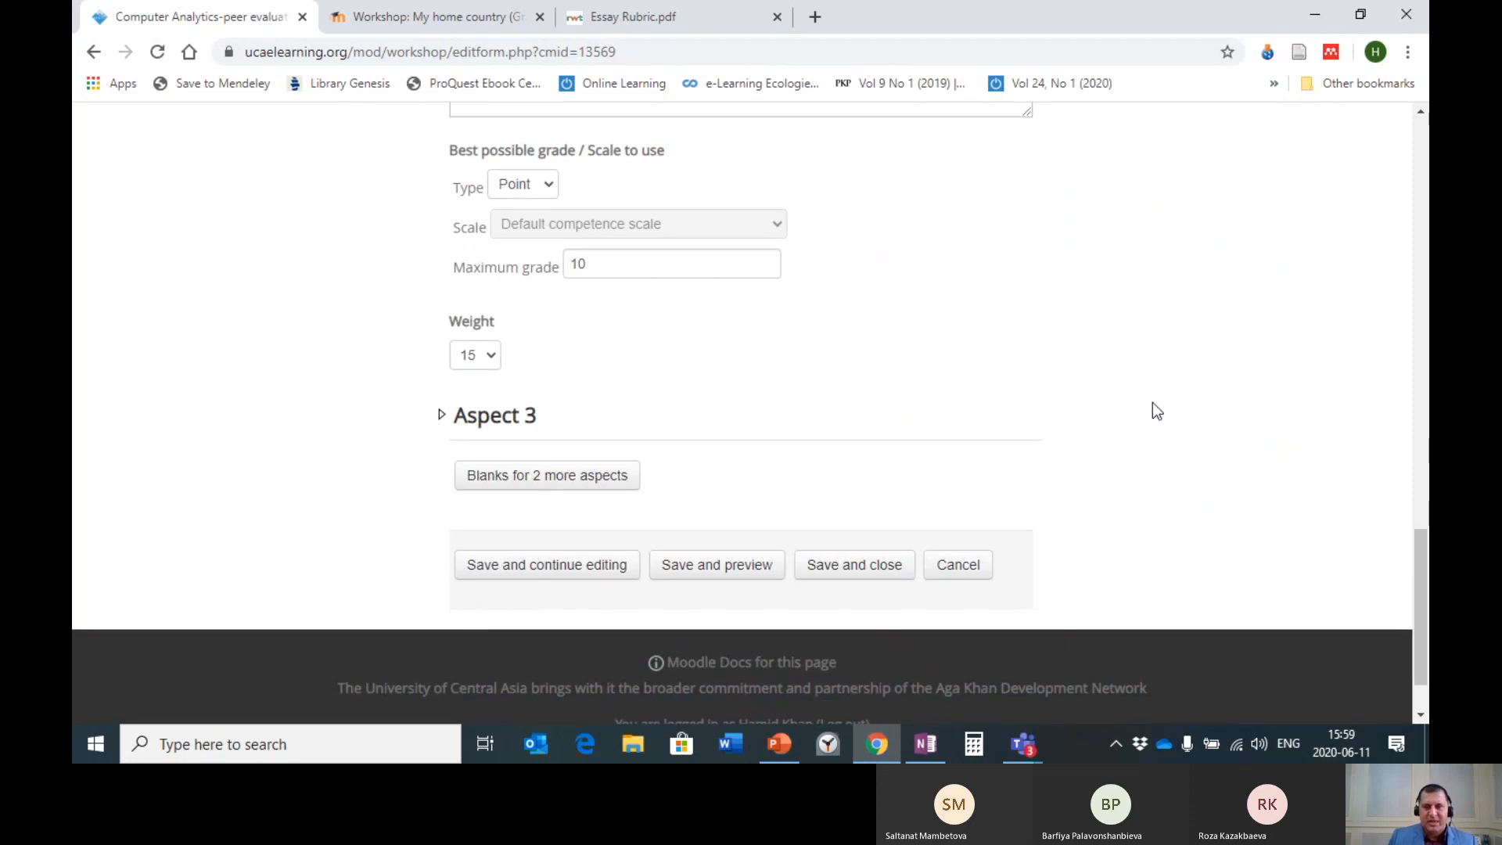
{"action": "scroll", "coordinate": [1147, 408], "scroll_direction": "up", "scroll_amount": 8}
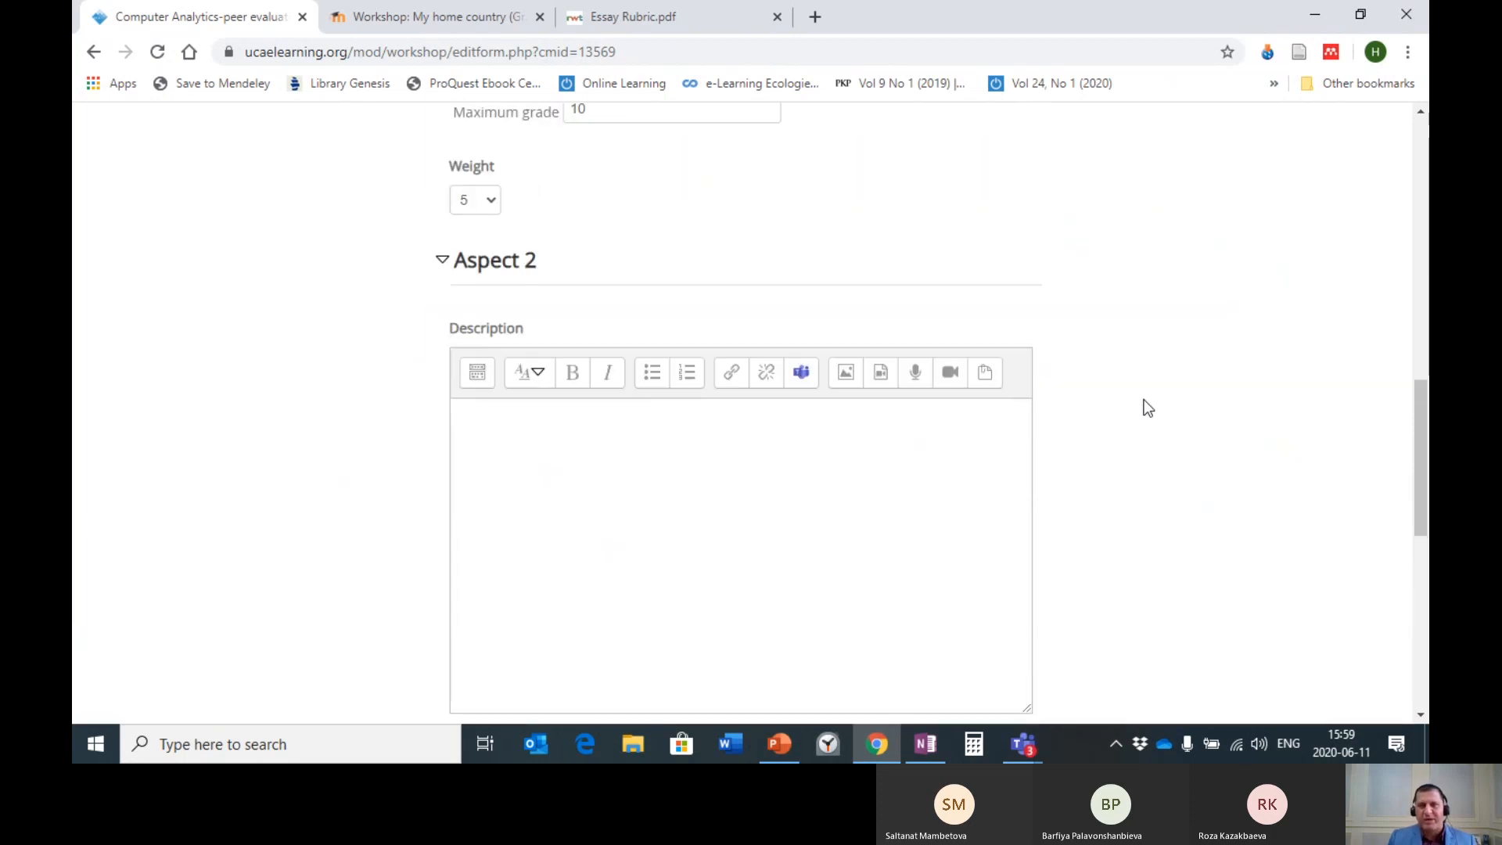
{"action": "scroll", "coordinate": [1146, 412], "scroll_direction": "up", "scroll_amount": 4}
{"action": "scroll", "coordinate": [865, 344], "scroll_direction": "up", "scroll_amount": 4}
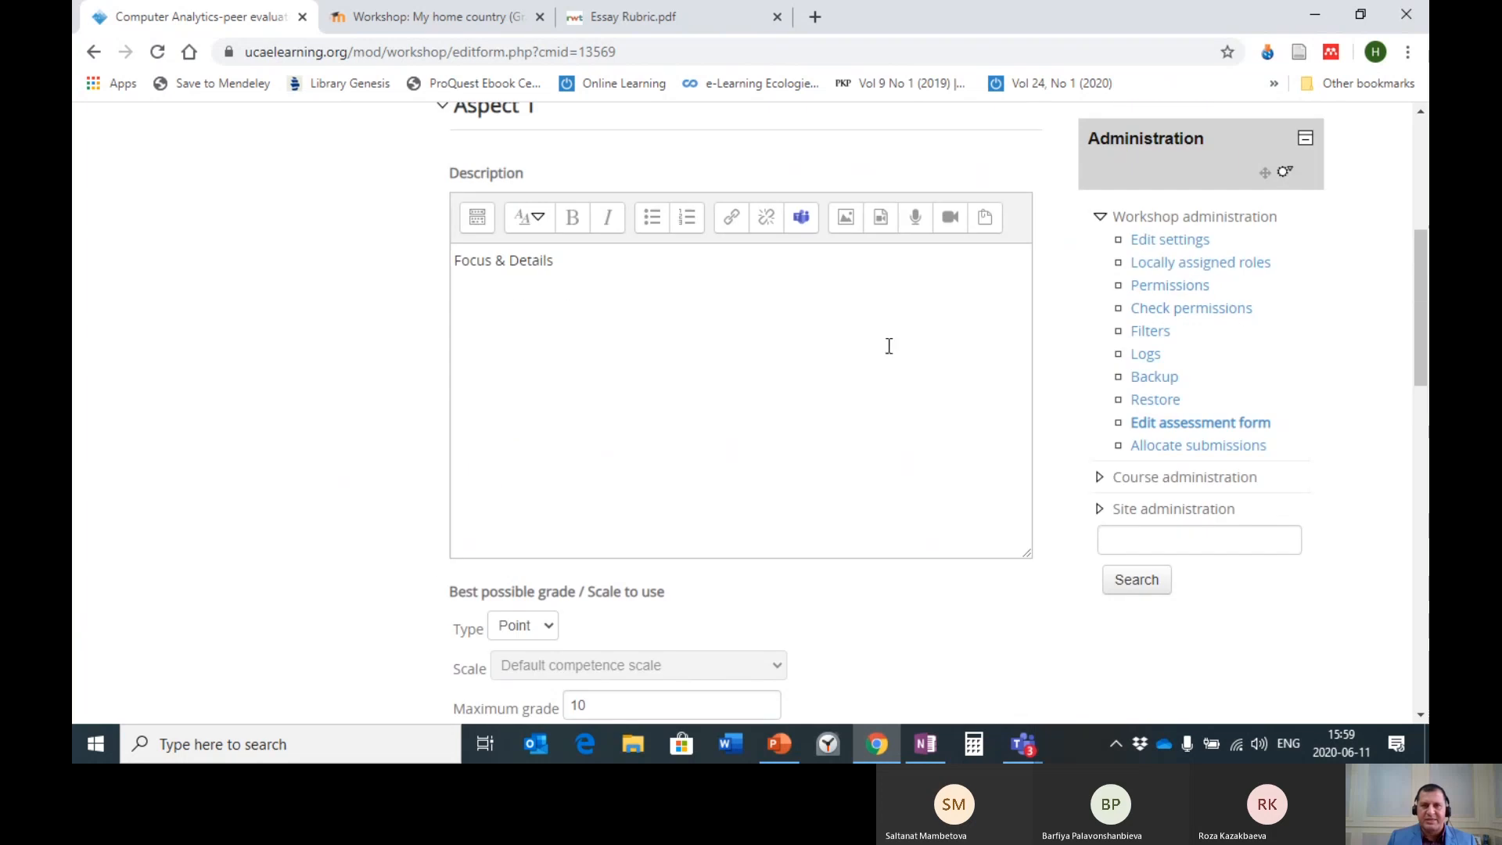
{"action": "left_click", "coordinate": [94, 52]}
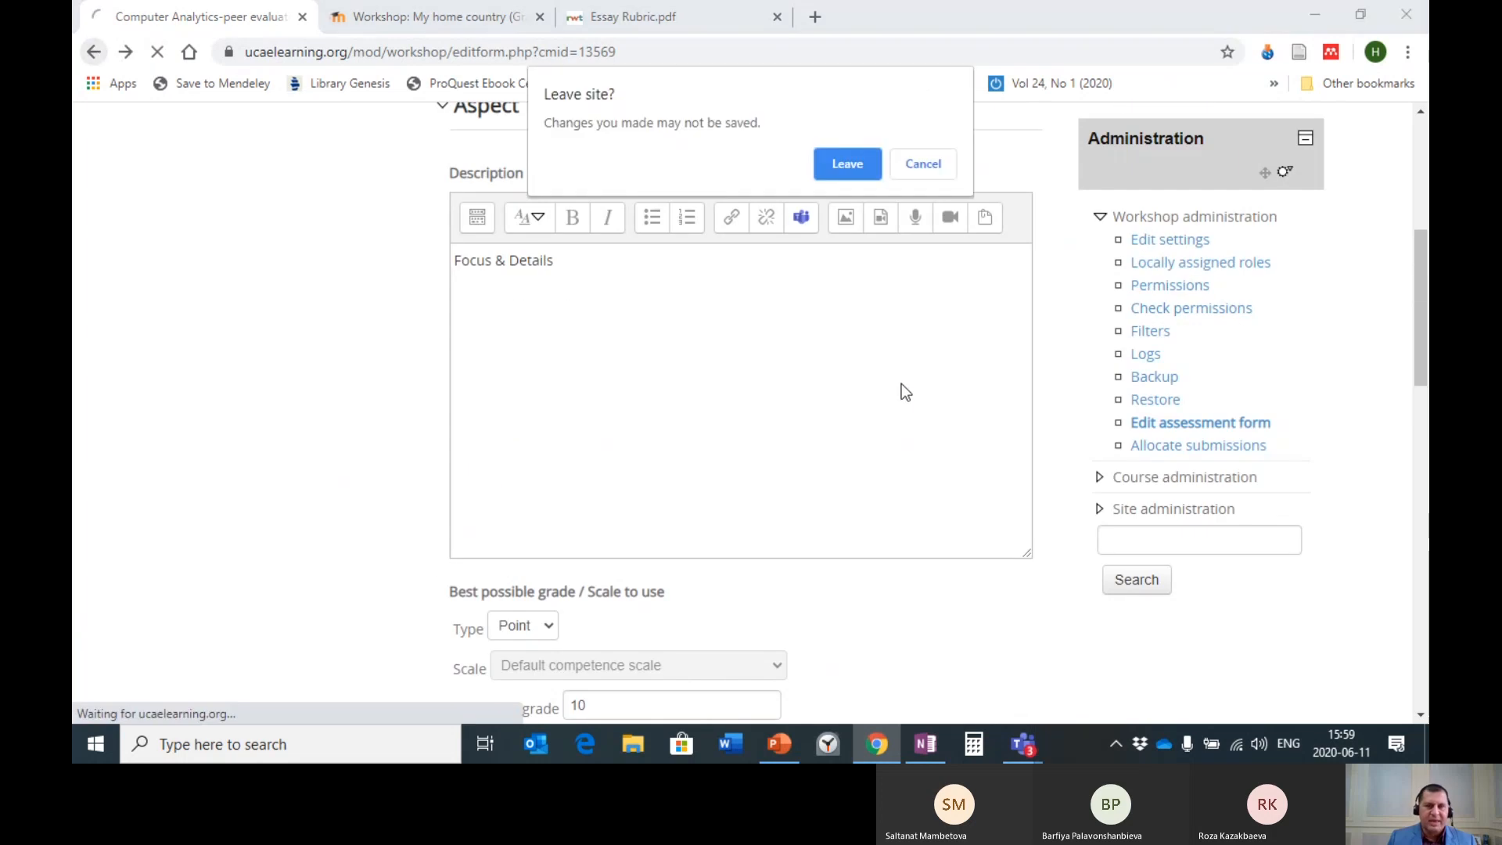
{"action": "left_click", "coordinate": [862, 163]}
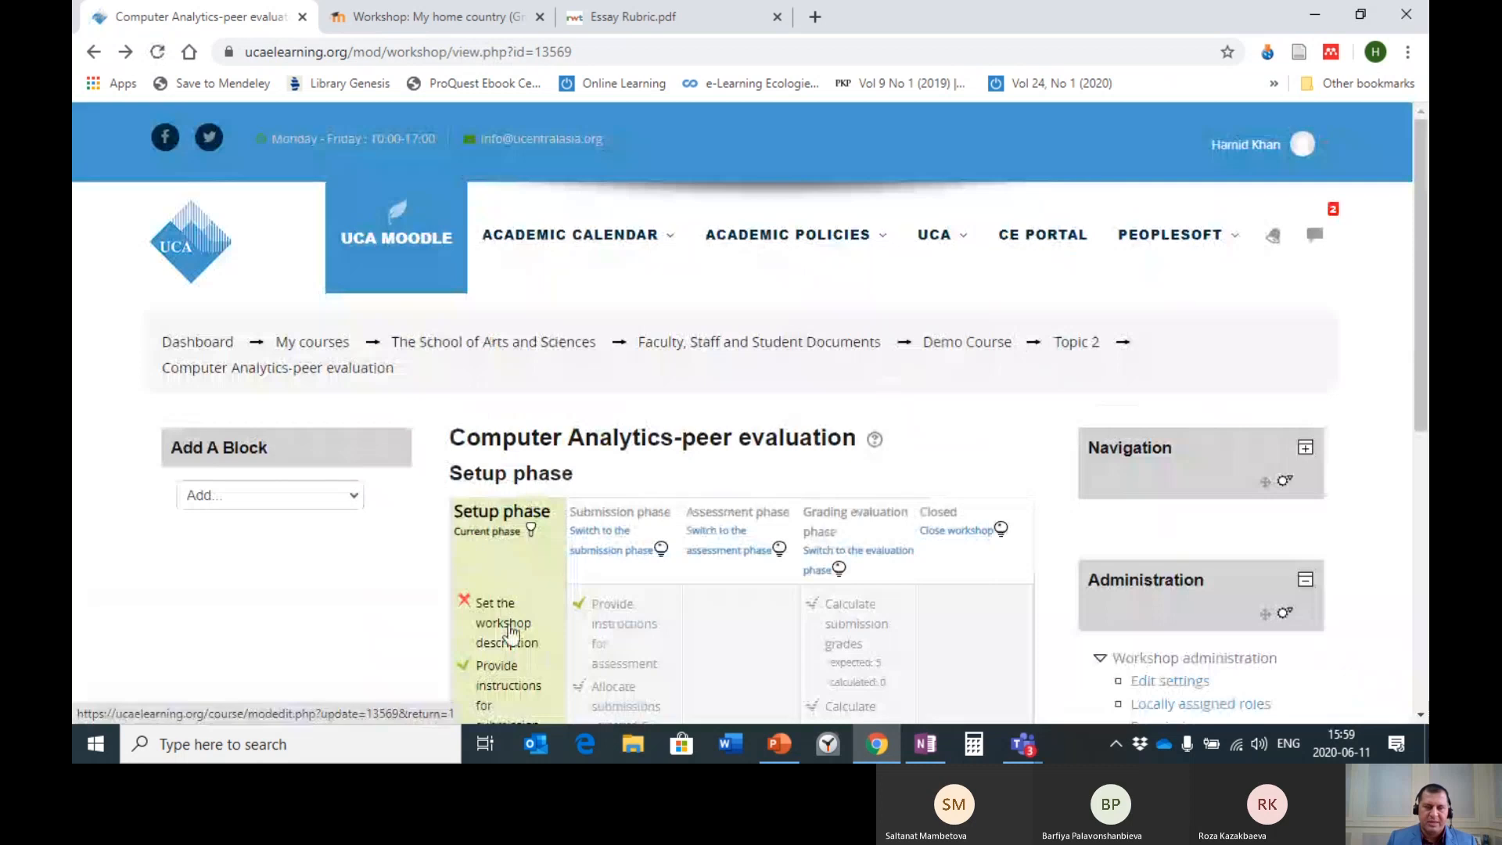
- Change the workshop's grading strategy to Number of errors and save the settings, returning to the course
{"action": "left_click", "coordinate": [508, 626]}
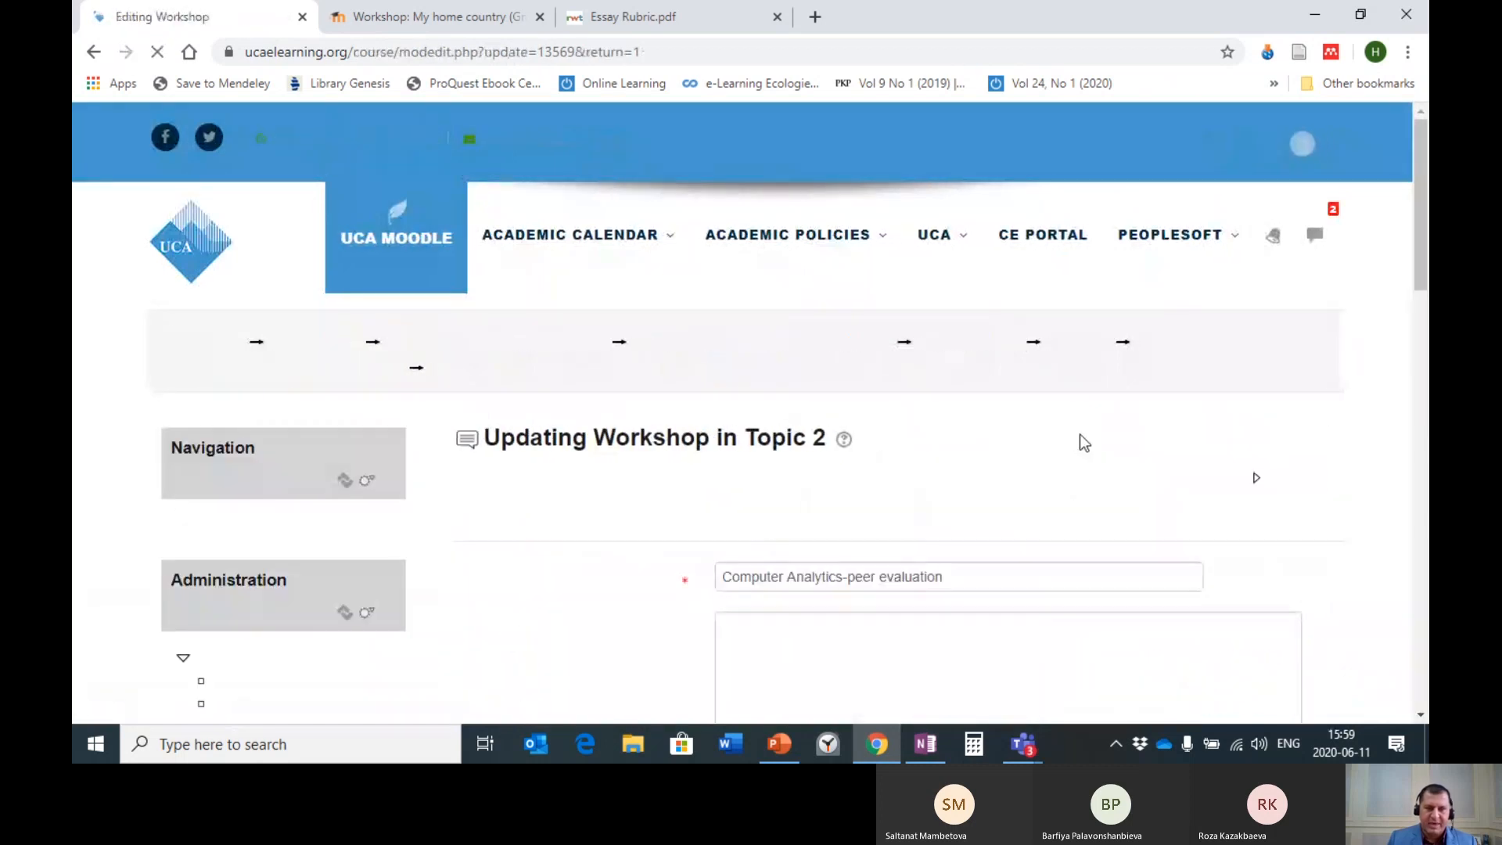
{"action": "left_click_drag", "start_coordinate": [1421, 270], "coordinate": [1413, 473]}
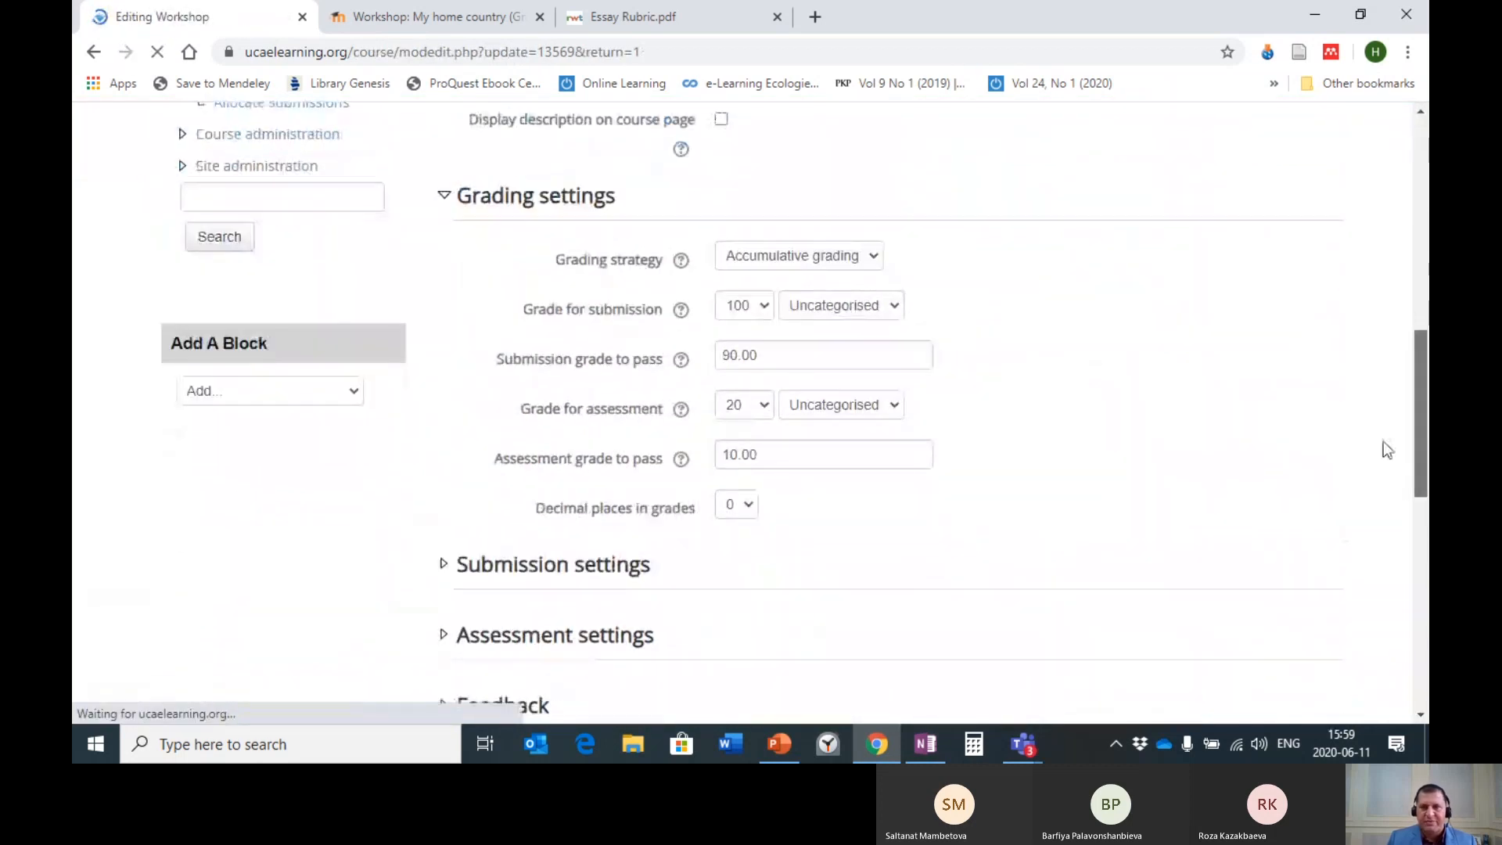
{"action": "left_click", "coordinate": [878, 259]}
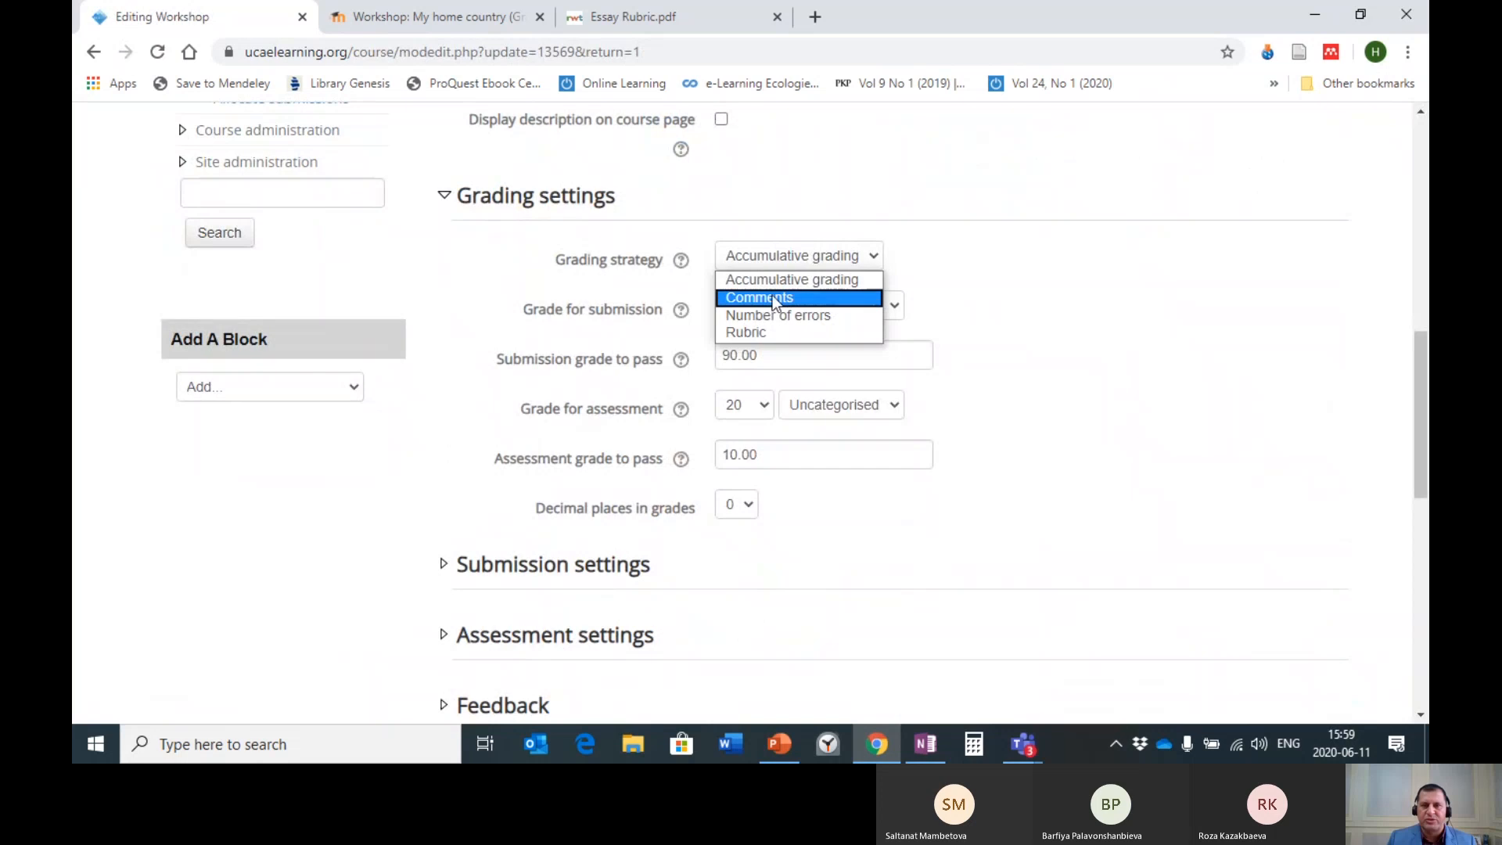
{"action": "left_click", "coordinate": [766, 316]}
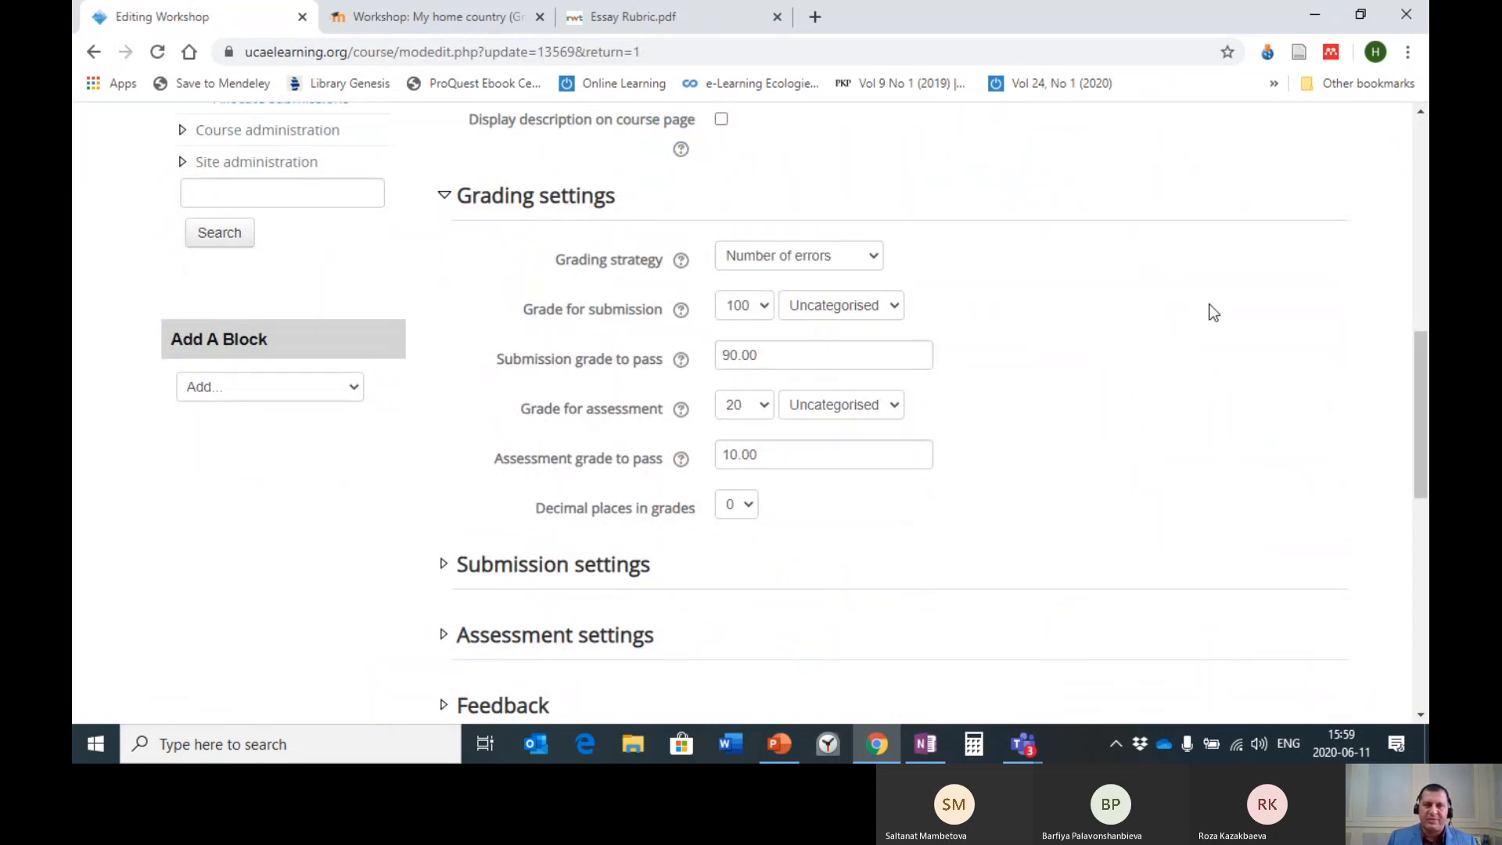
{"action": "scroll", "coordinate": [1210, 310], "scroll_direction": "down", "scroll_amount": 6}
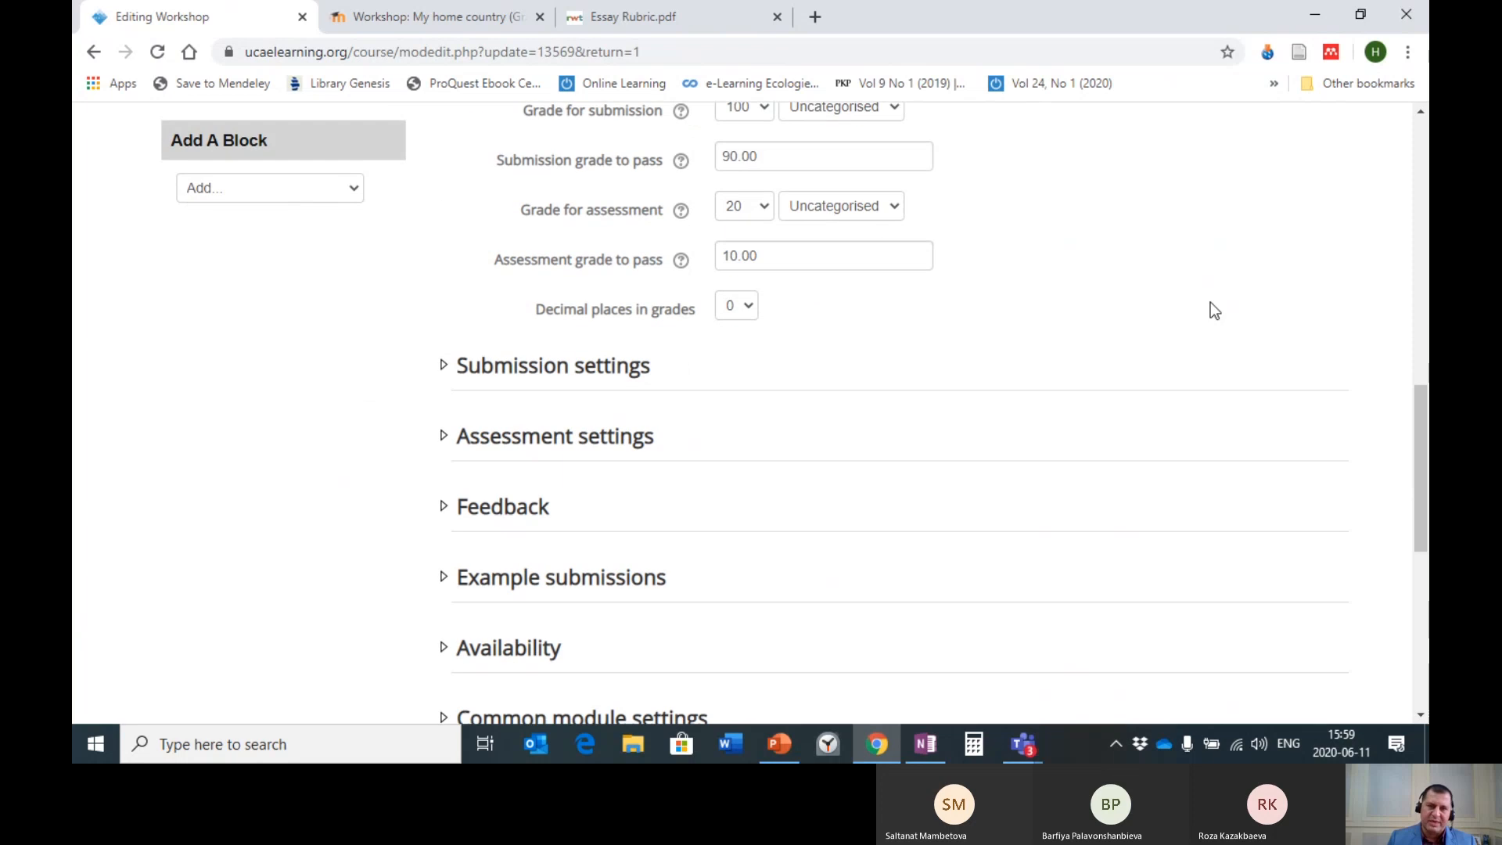
{"action": "left_click", "coordinate": [796, 632]}
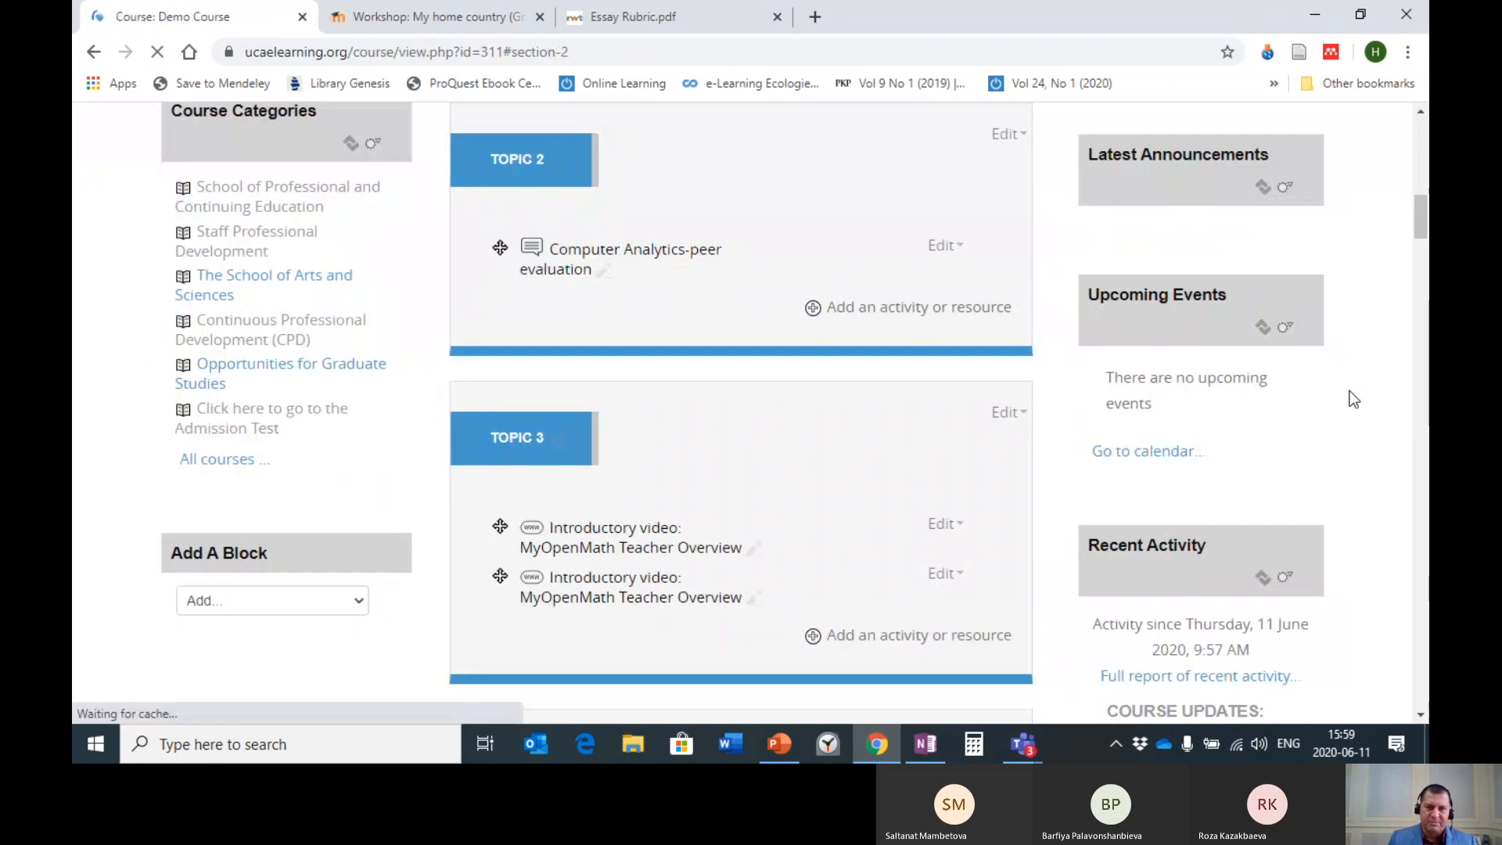
- Open the Computer Analytics-peer evaluation assessment form and complete Assertion 1's description as "Focus & Details is present."
{"action": "left_click", "coordinate": [564, 251]}
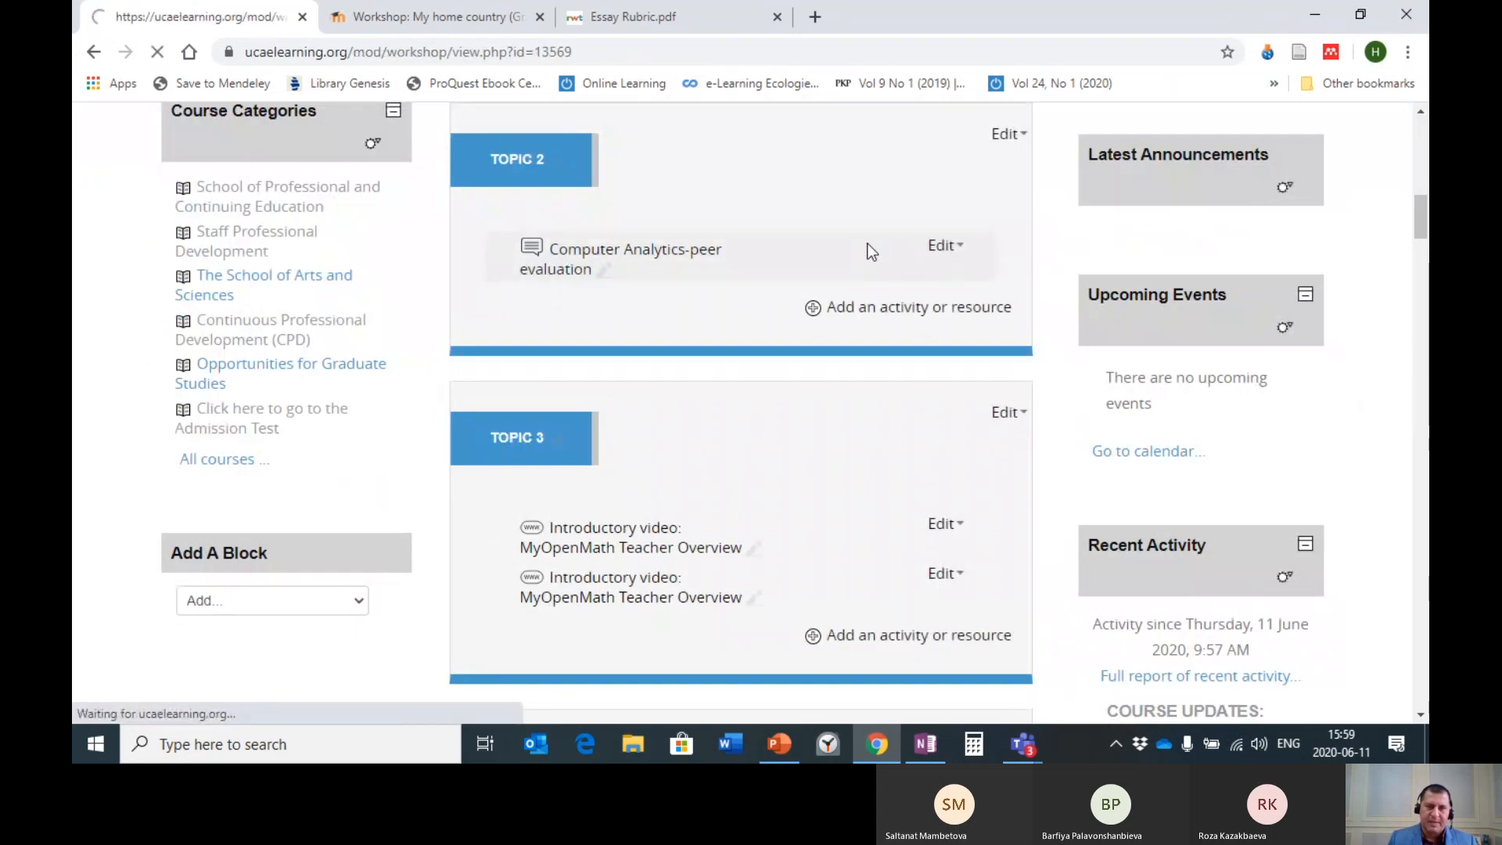
{"action": "scroll", "coordinate": [576, 486], "scroll_direction": "down", "scroll_amount": 5}
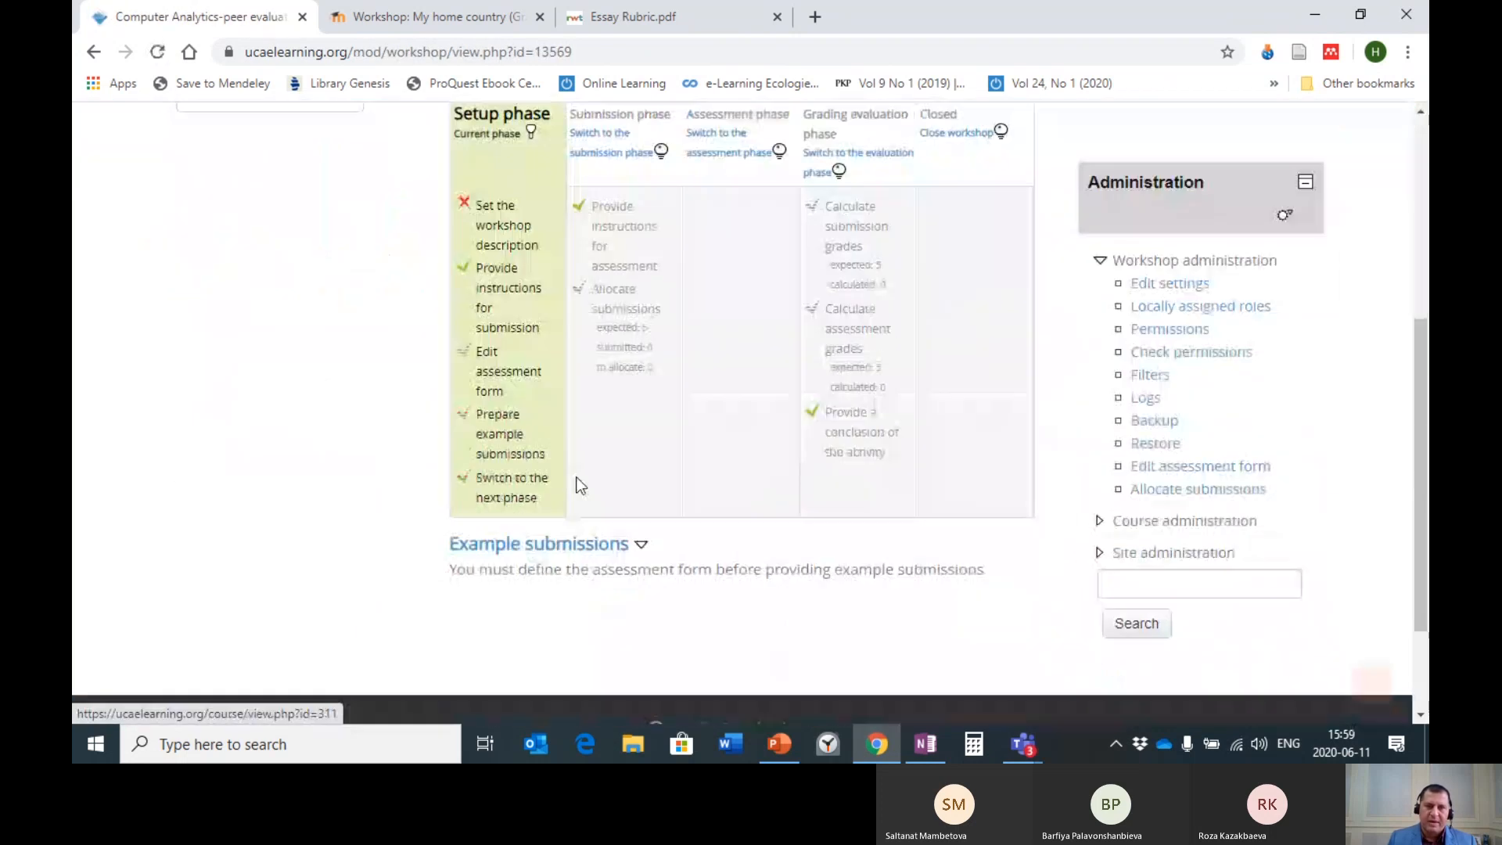
{"action": "left_click", "coordinate": [495, 384]}
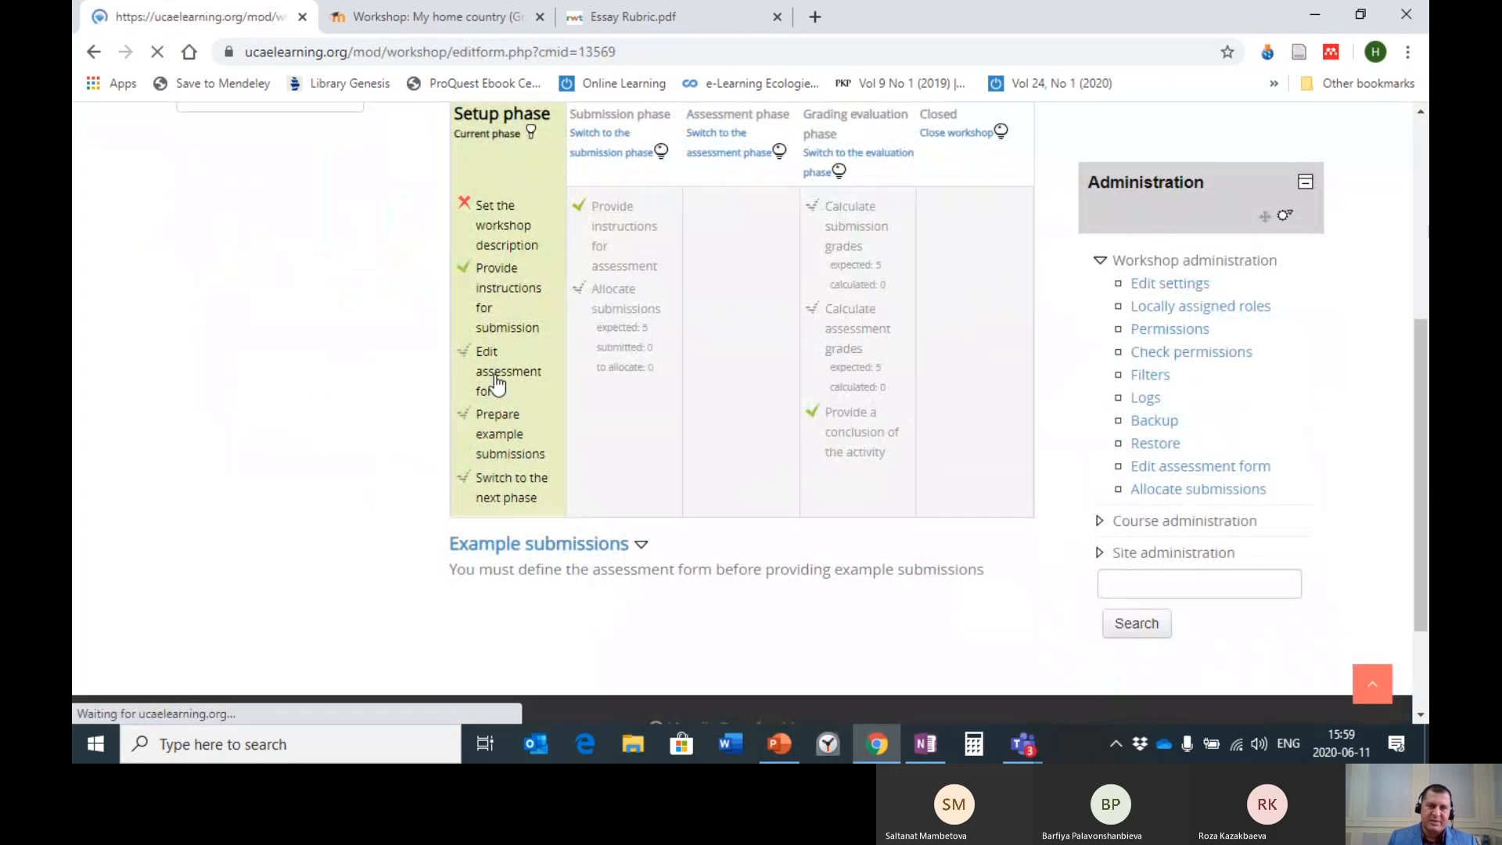
{"action": "scroll", "coordinate": [1092, 283], "scroll_direction": "down", "scroll_amount": 3}
{"action": "scroll", "coordinate": [686, 399], "scroll_direction": "down", "scroll_amount": 4}
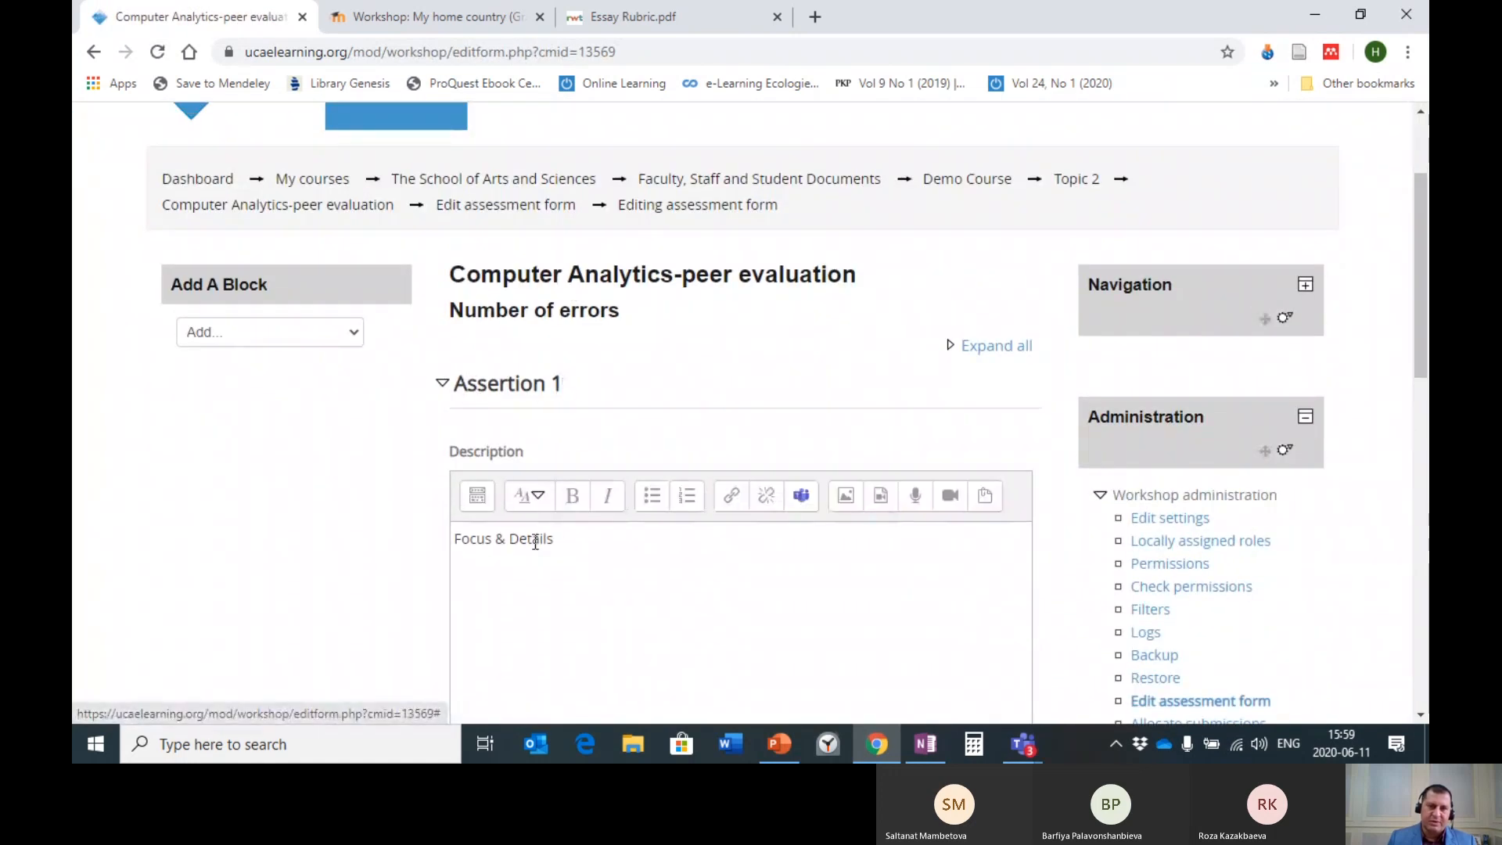
{"action": "left_click", "coordinate": [587, 540]}
{"action": "type", "text": "is "}
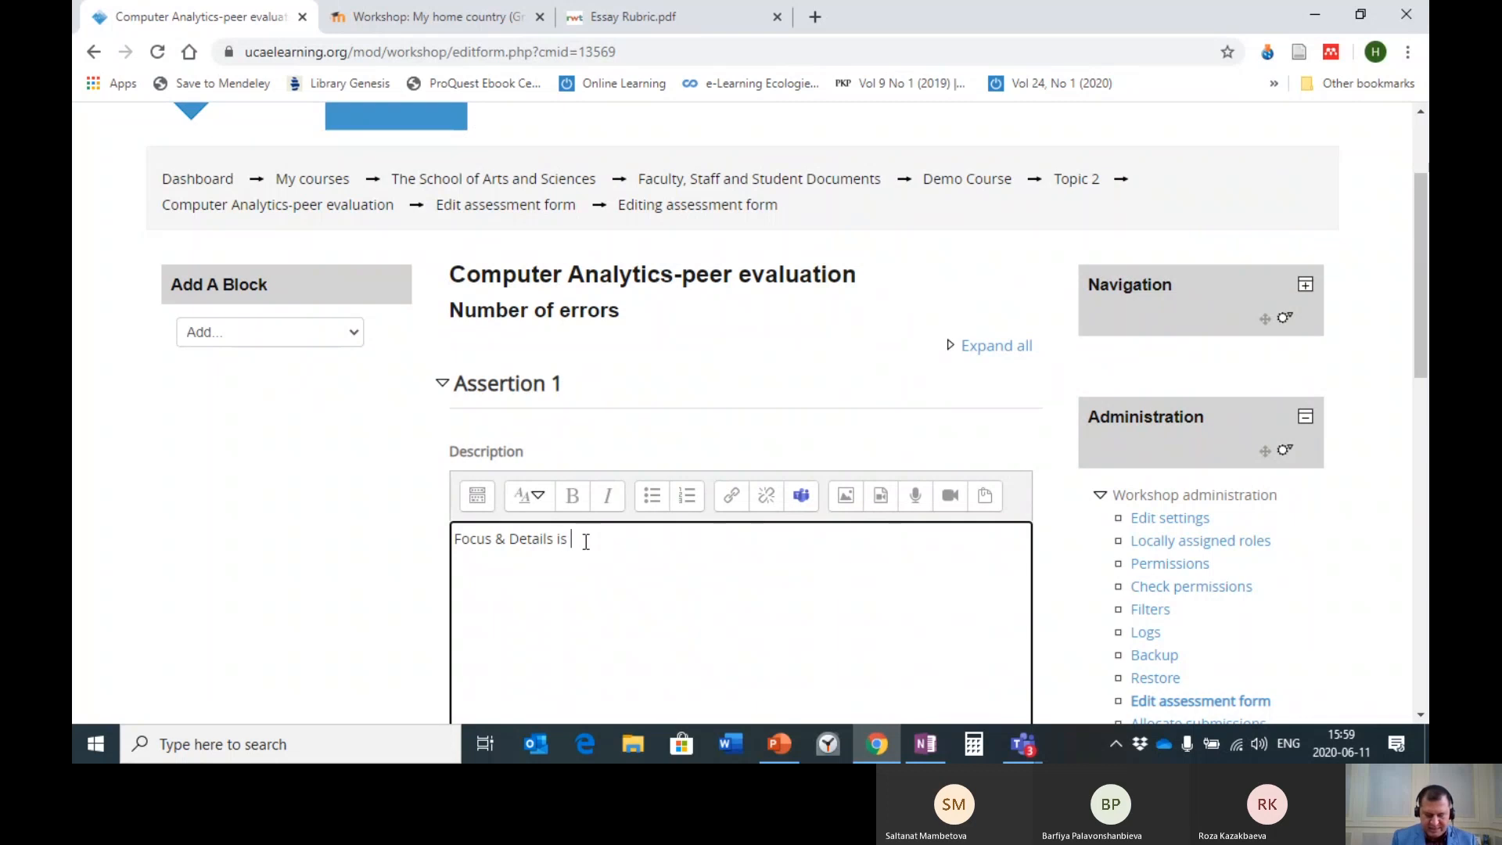
{"action": "type", "text": "present."}
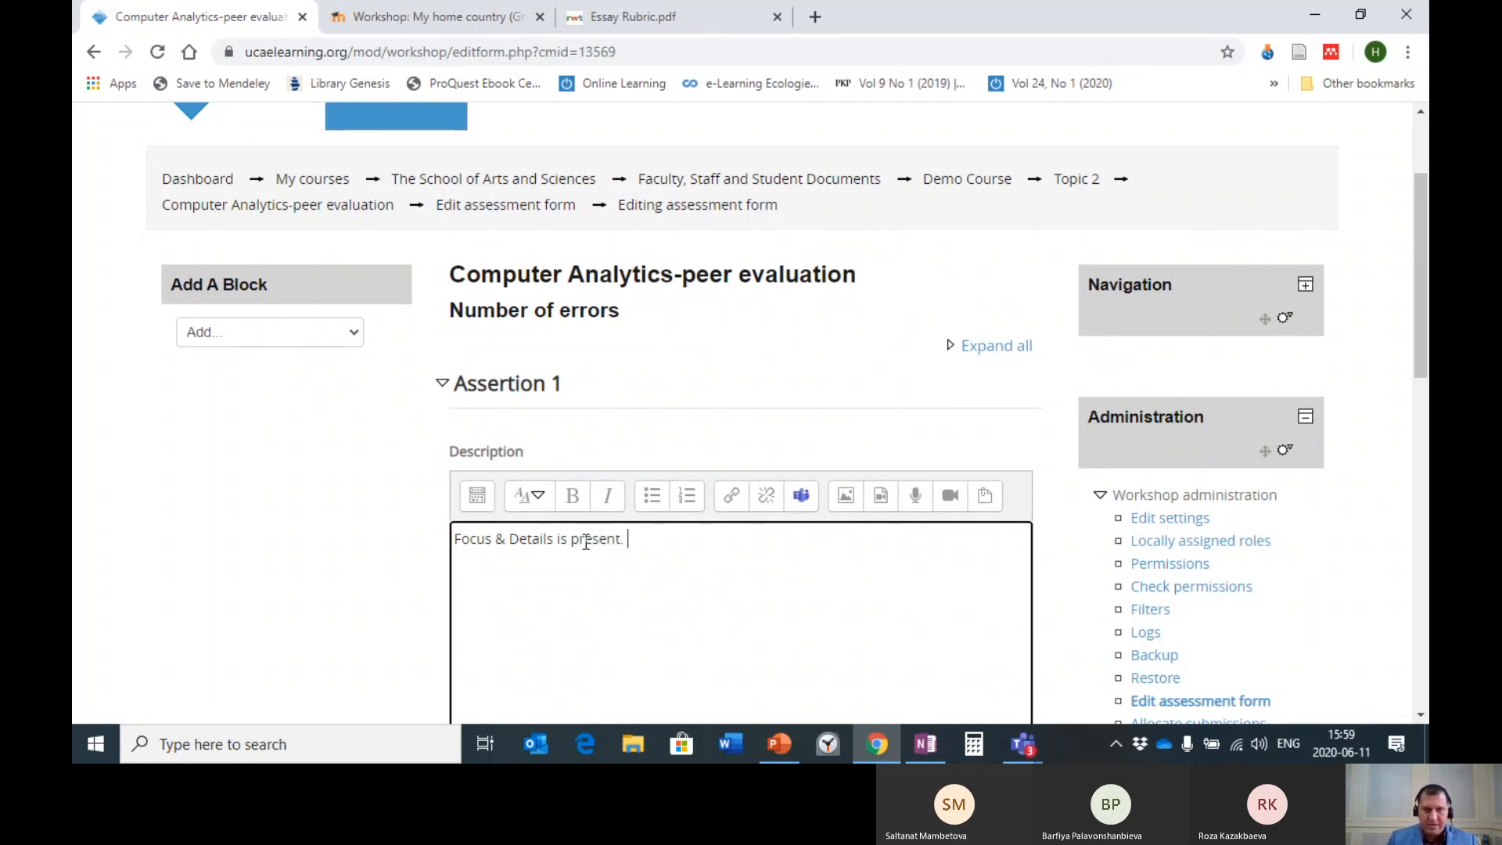
- Check Assertion 1's words for error and success, and set its weight to 10
{"action": "scroll", "coordinate": [513, 502], "scroll_direction": "down", "scroll_amount": 8}
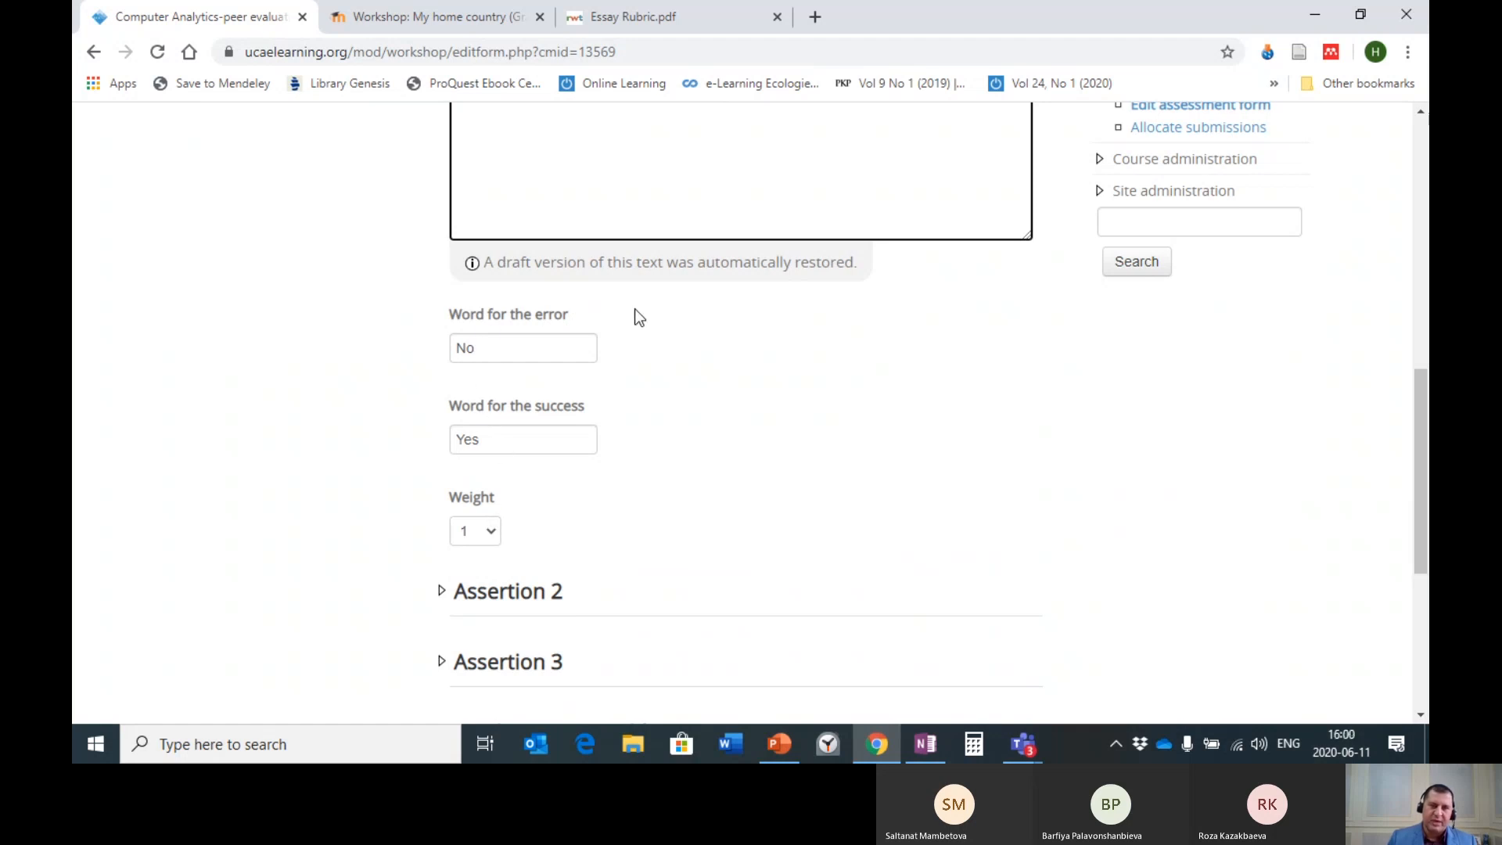
{"action": "scroll", "coordinate": [671, 401], "scroll_direction": "up", "scroll_amount": 5}
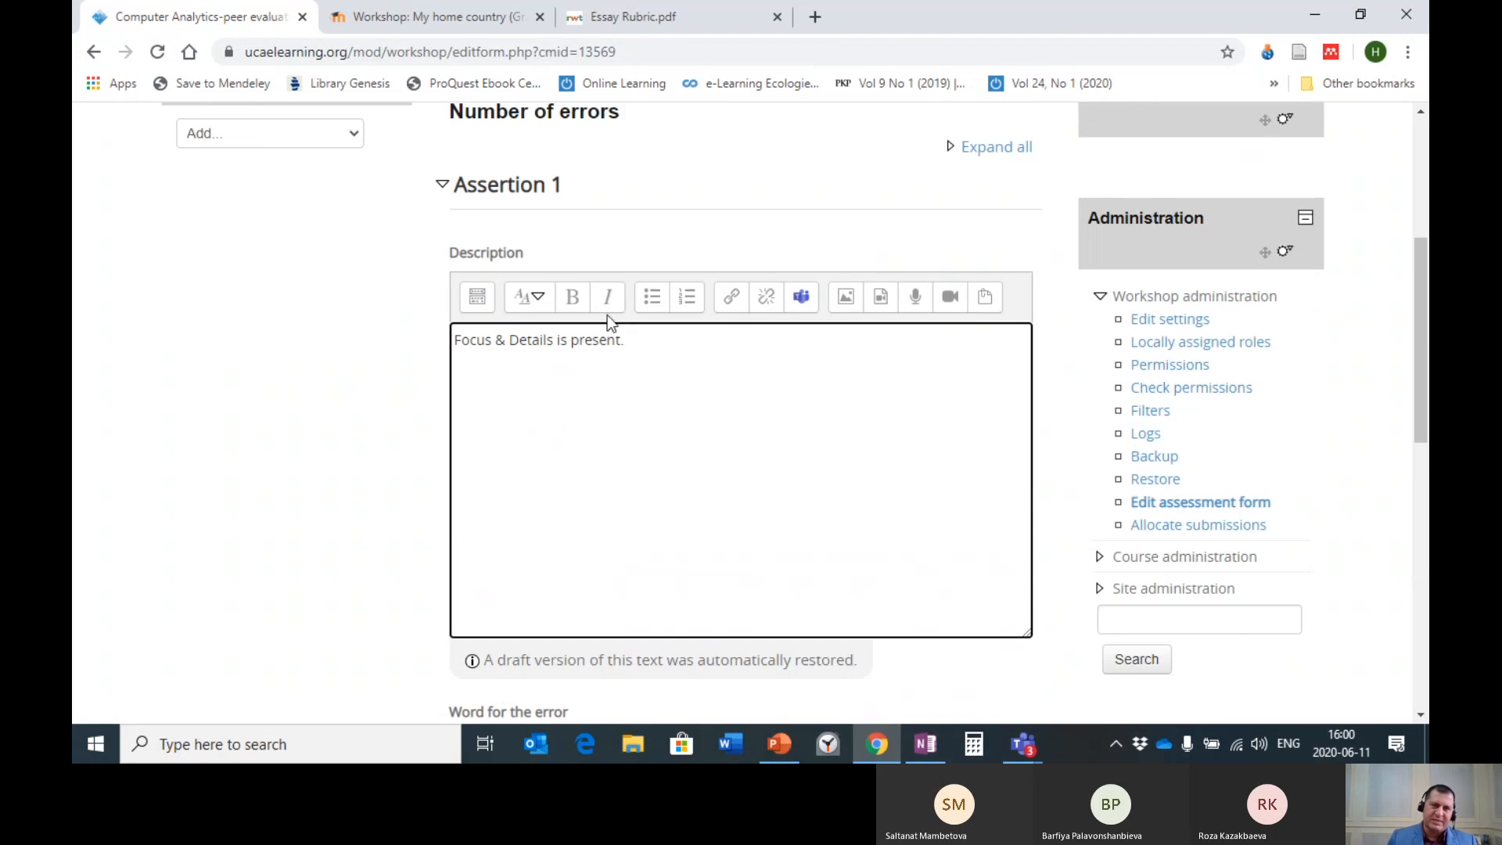
{"action": "scroll", "coordinate": [810, 434], "scroll_direction": "down", "scroll_amount": 5}
{"action": "left_click", "coordinate": [490, 535]}
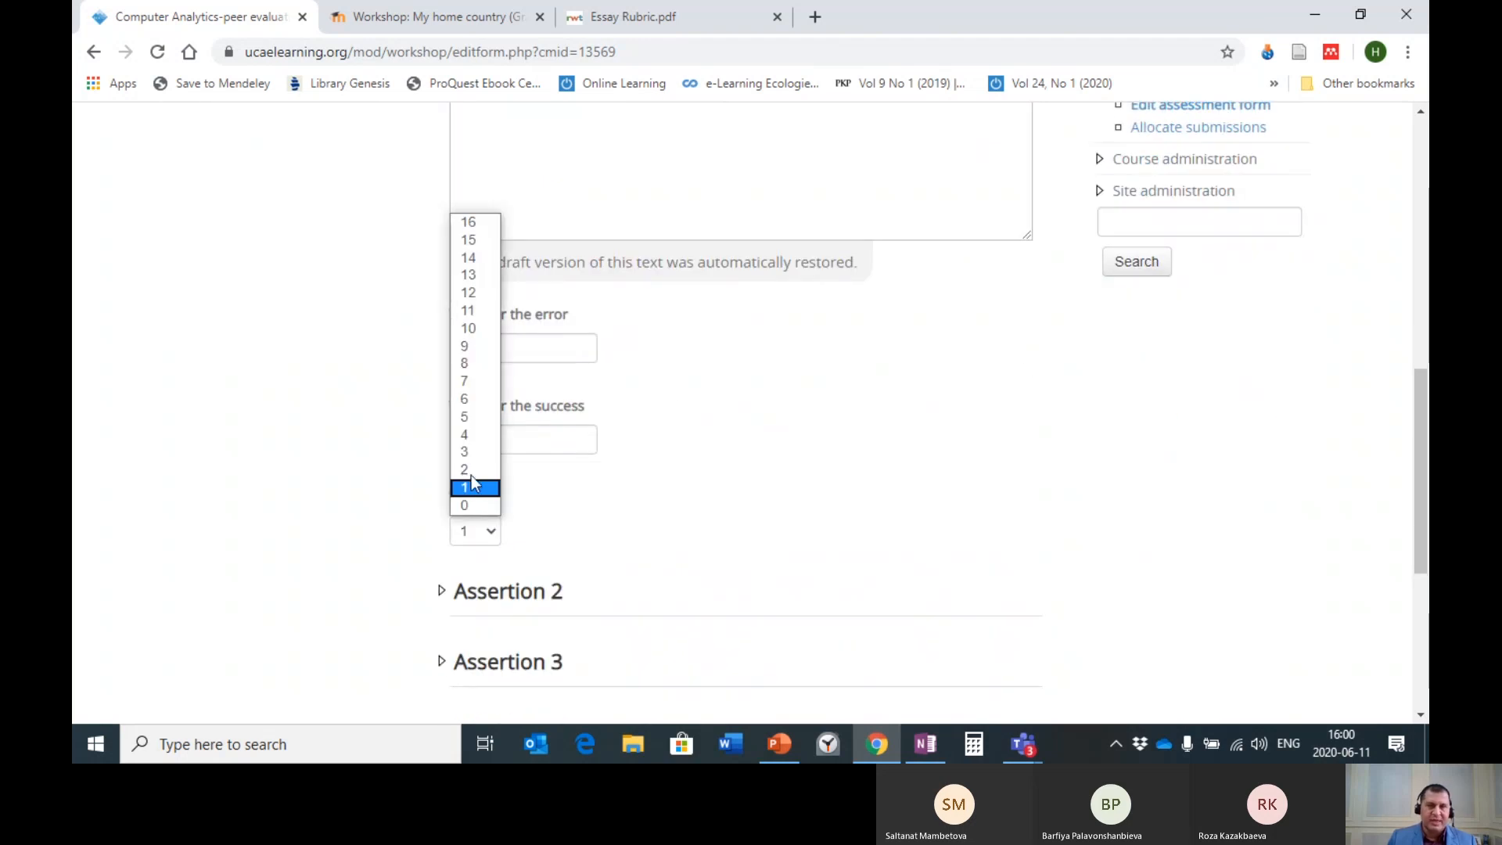
{"action": "left_click", "coordinate": [472, 330]}
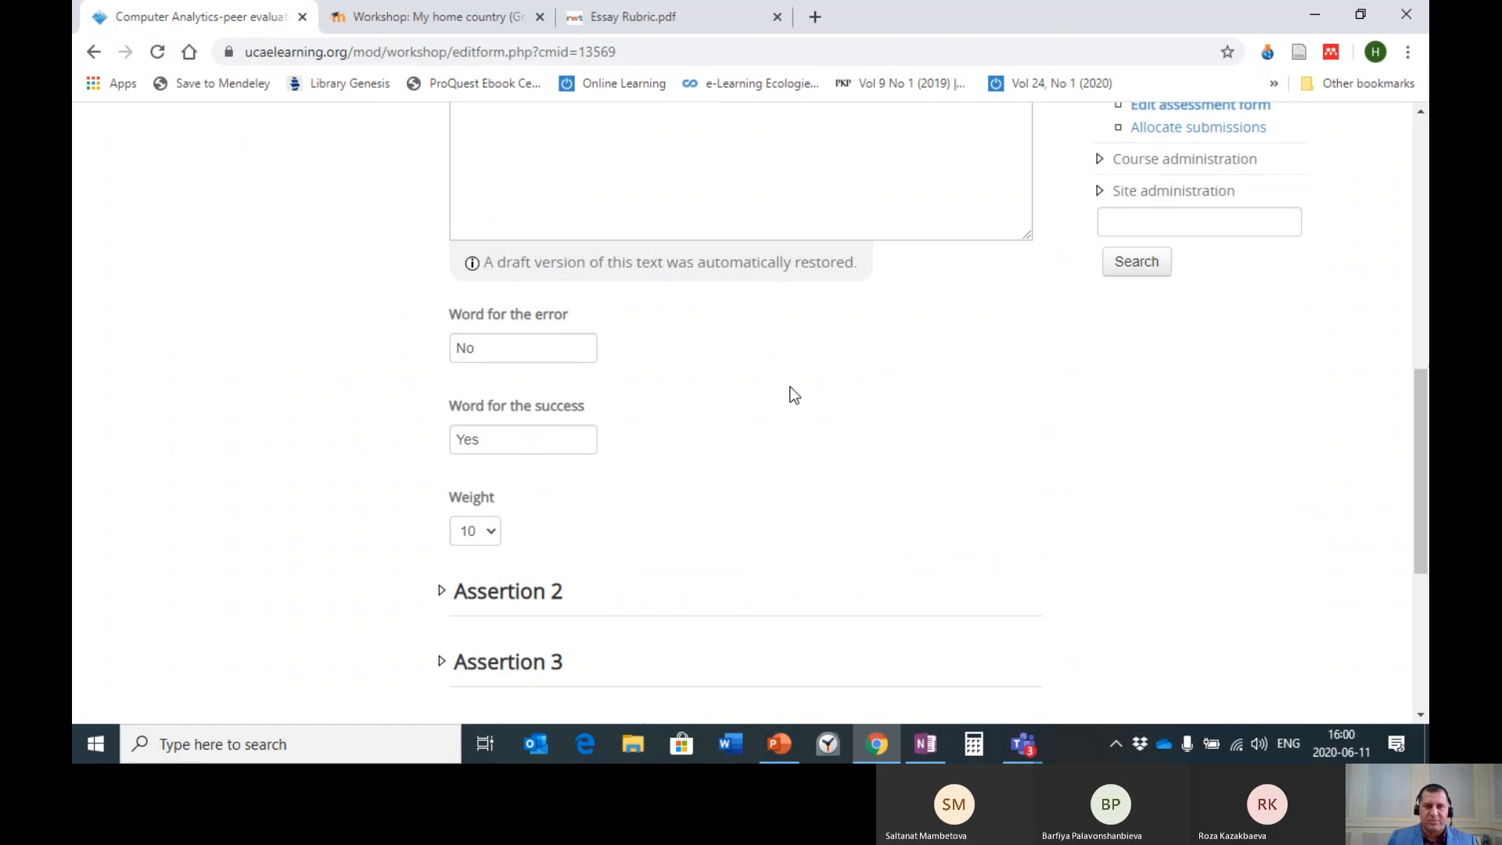
- Review the Essay Rubric PDF's traits as candidates for further assertions
{"action": "left_click", "coordinate": [655, 20]}
{"action": "scroll", "coordinate": [425, 325], "scroll_direction": "up", "scroll_amount": 4}
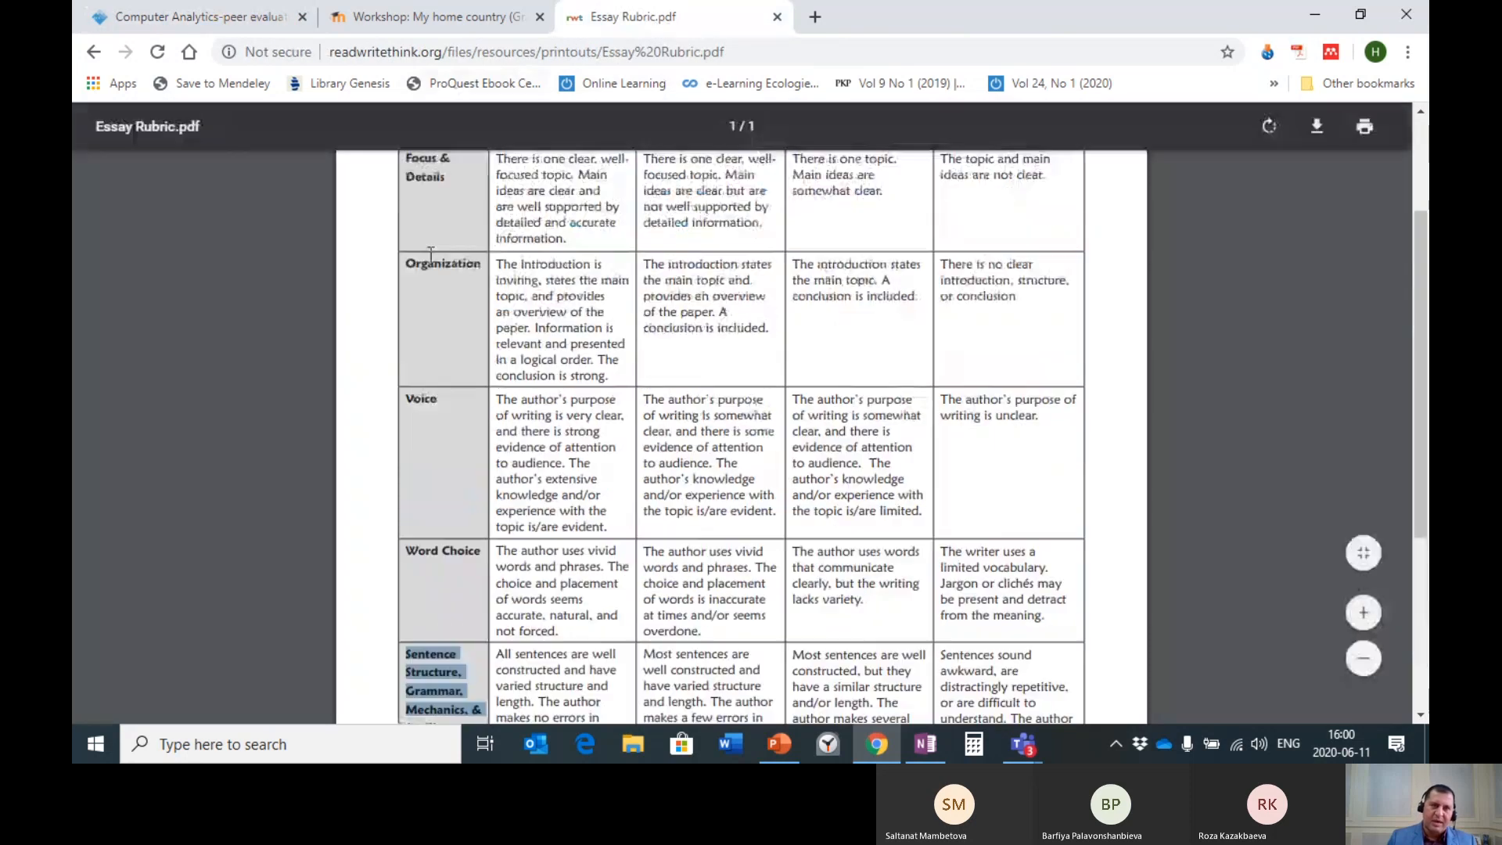
{"action": "scroll", "coordinate": [426, 326], "scroll_direction": "down", "scroll_amount": 4}
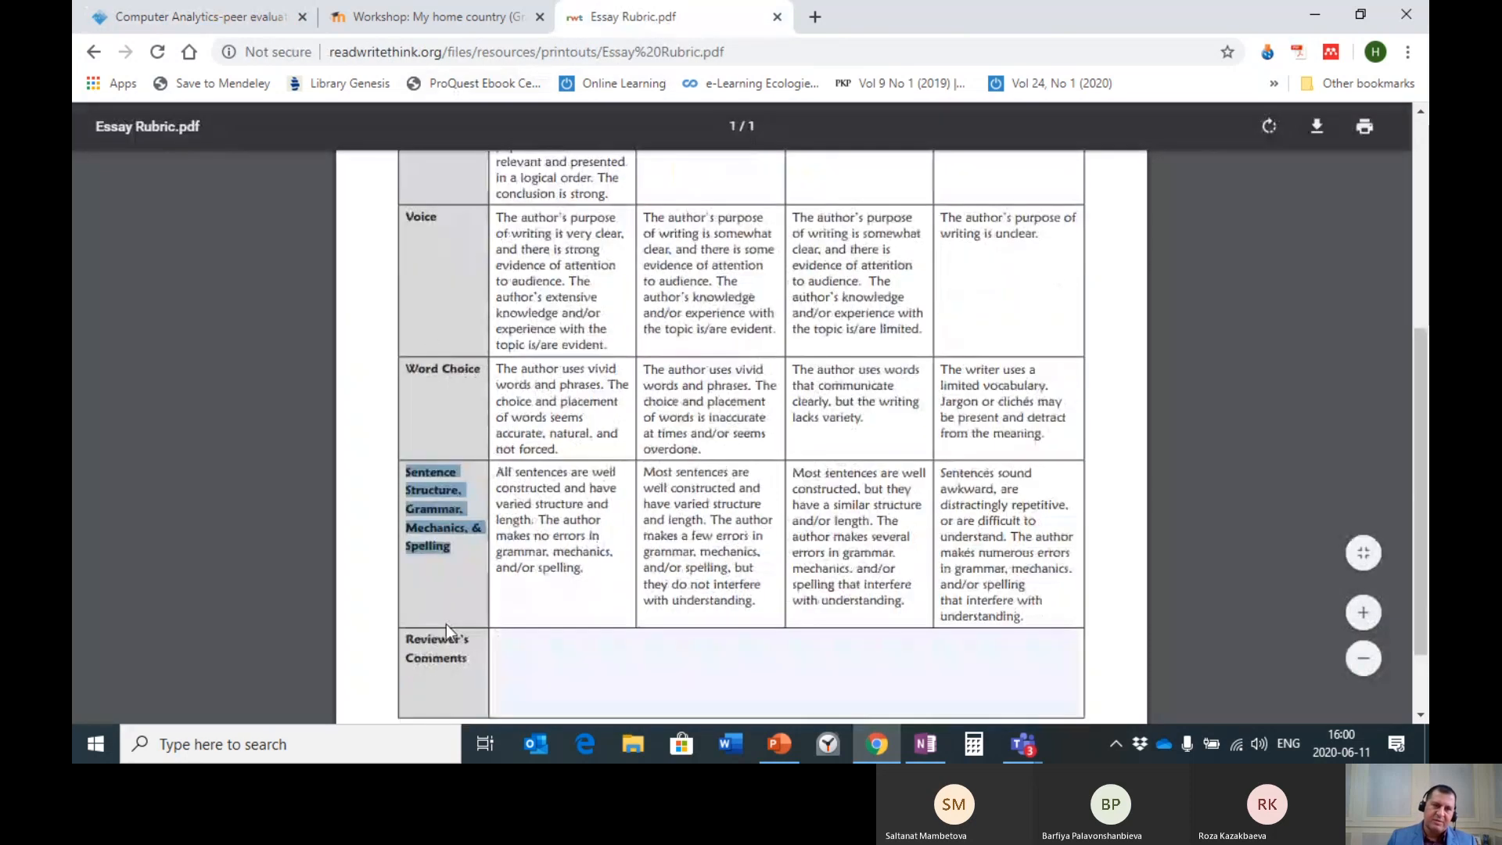
{"action": "scroll", "coordinate": [438, 330], "scroll_direction": "up", "scroll_amount": 4}
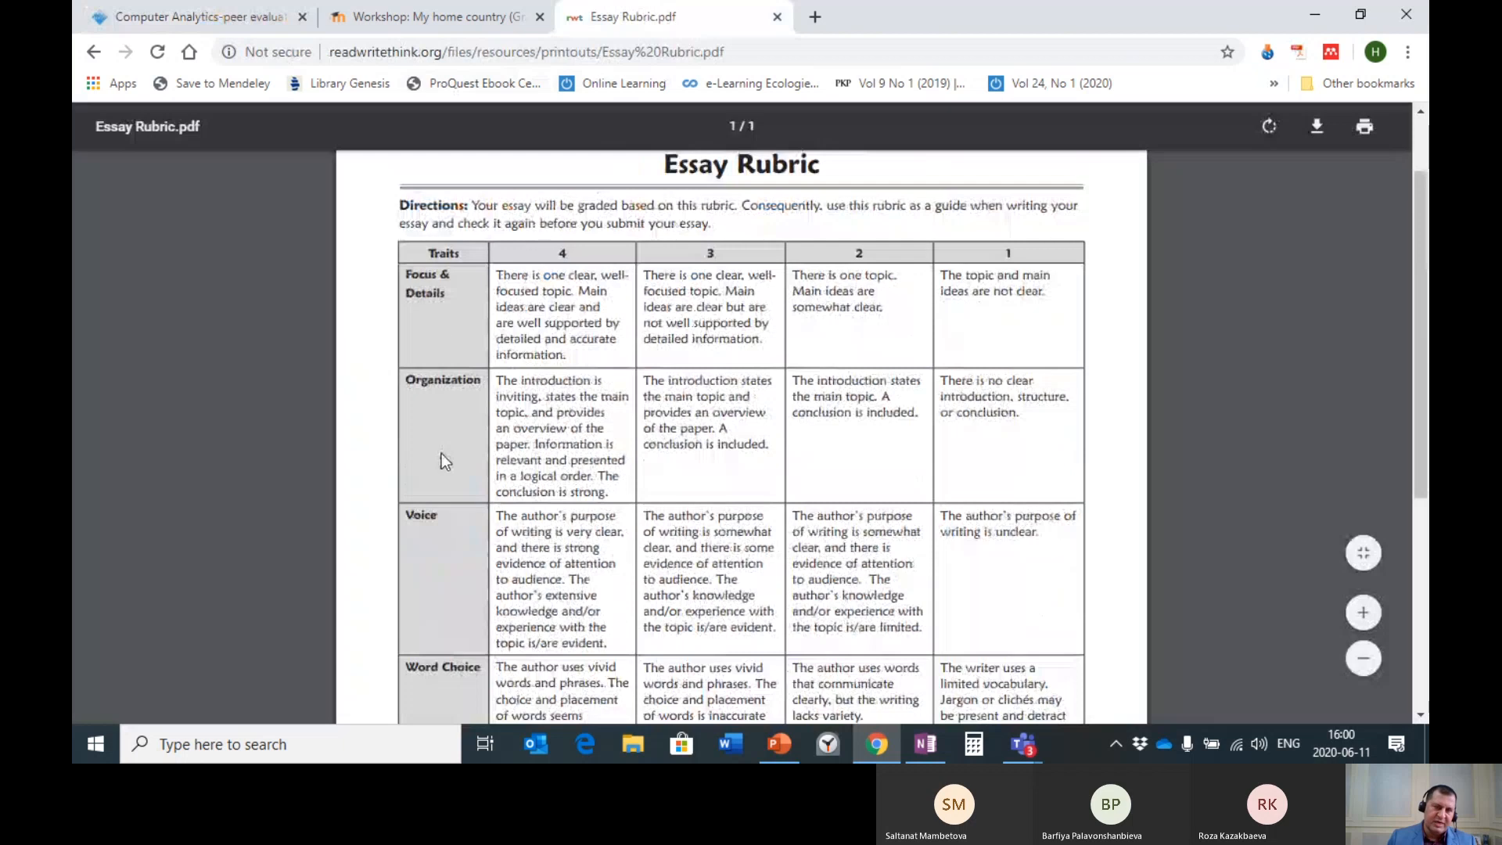
{"action": "scroll", "coordinate": [445, 454], "scroll_direction": "down", "scroll_amount": 3}
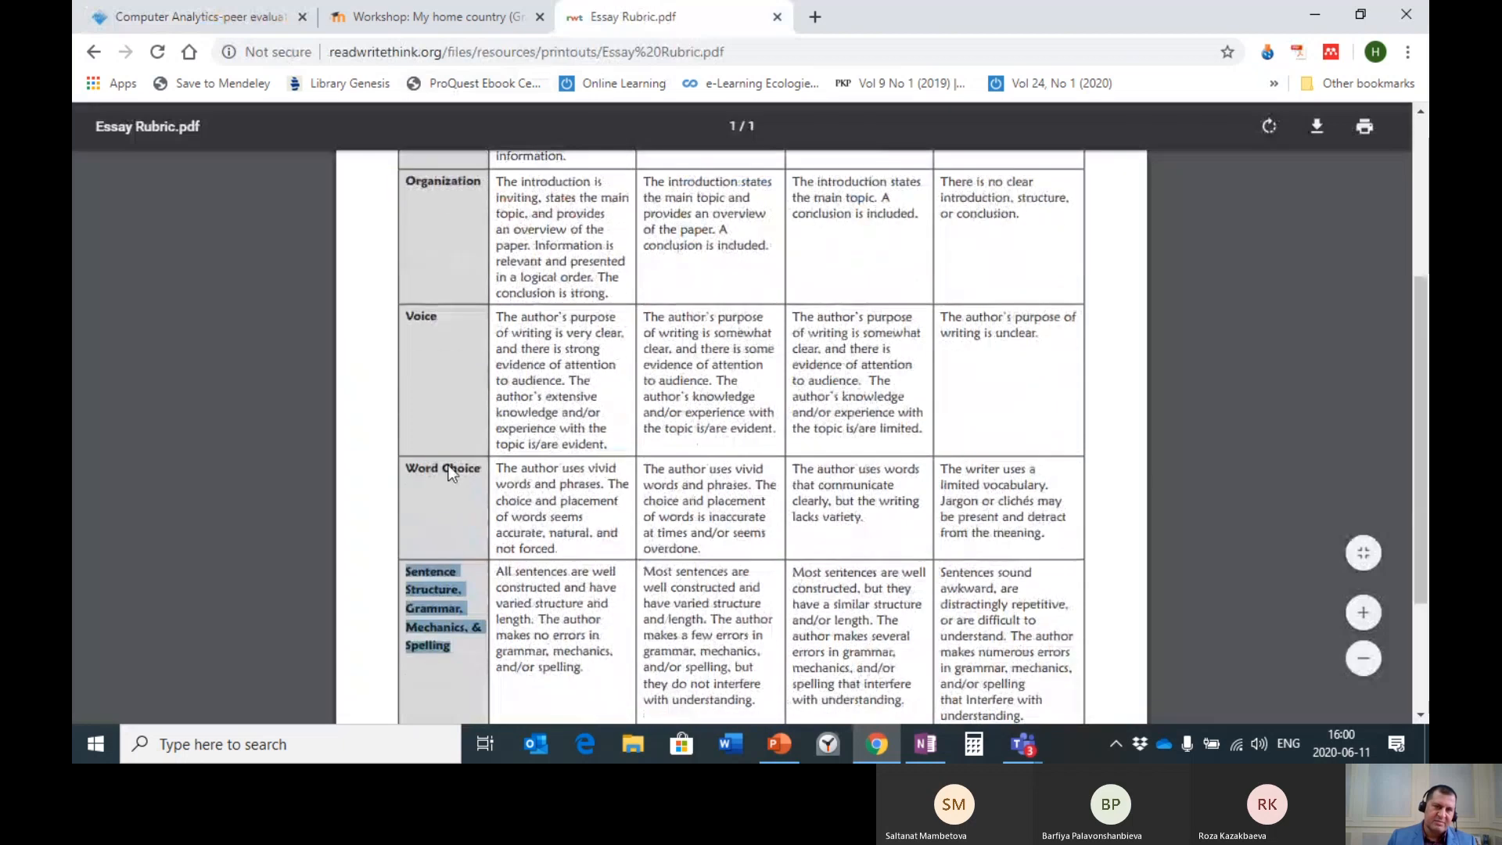
- Return to the Number of errors assessment form and cancel its edits
{"action": "left_click", "coordinate": [244, 19]}
{"action": "scroll", "coordinate": [829, 383], "scroll_direction": "down", "scroll_amount": 5}
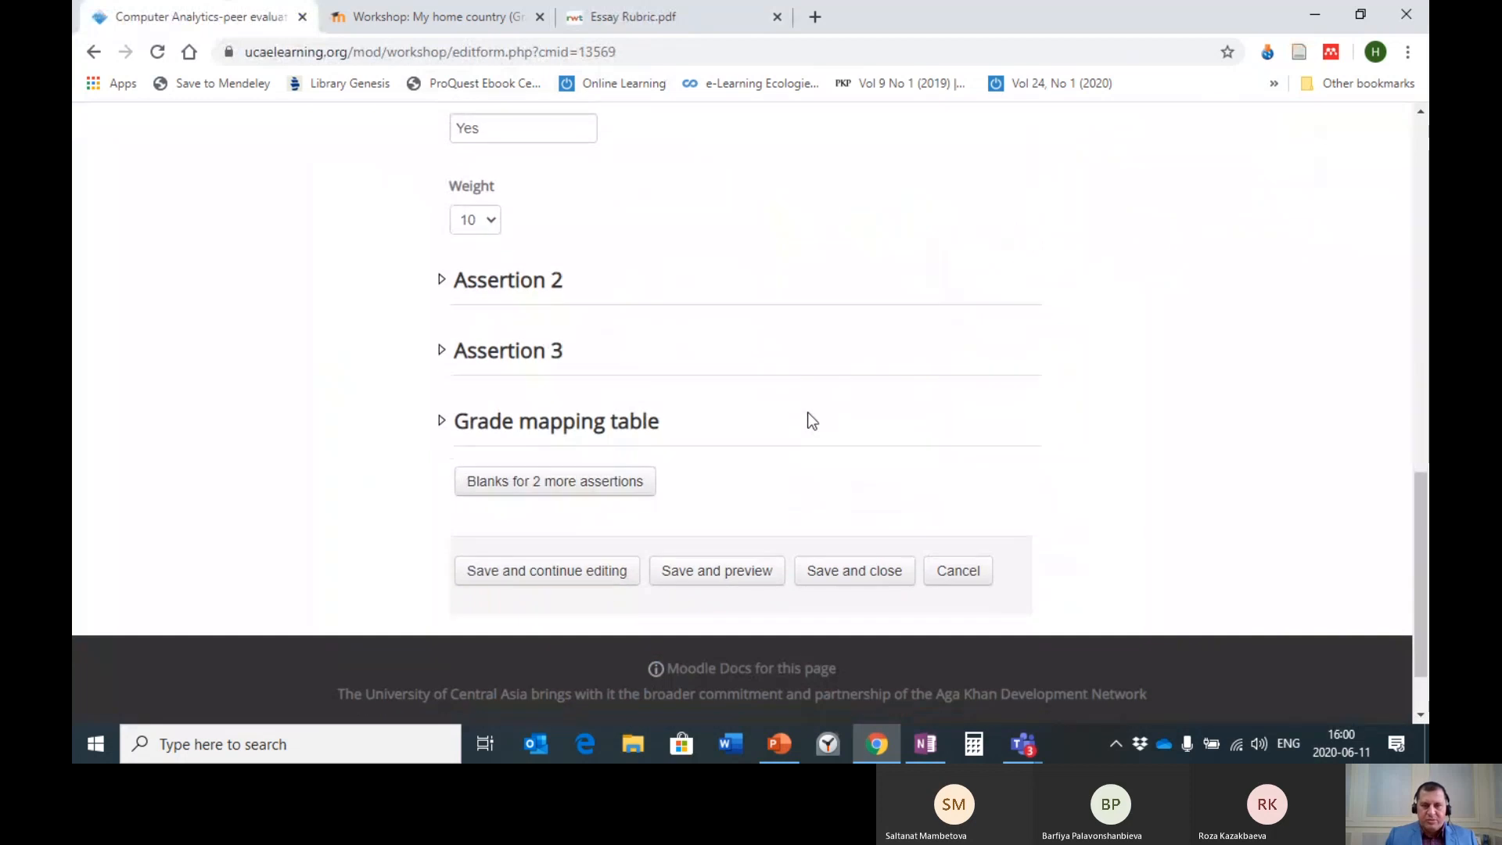
{"action": "left_click", "coordinate": [962, 493]}
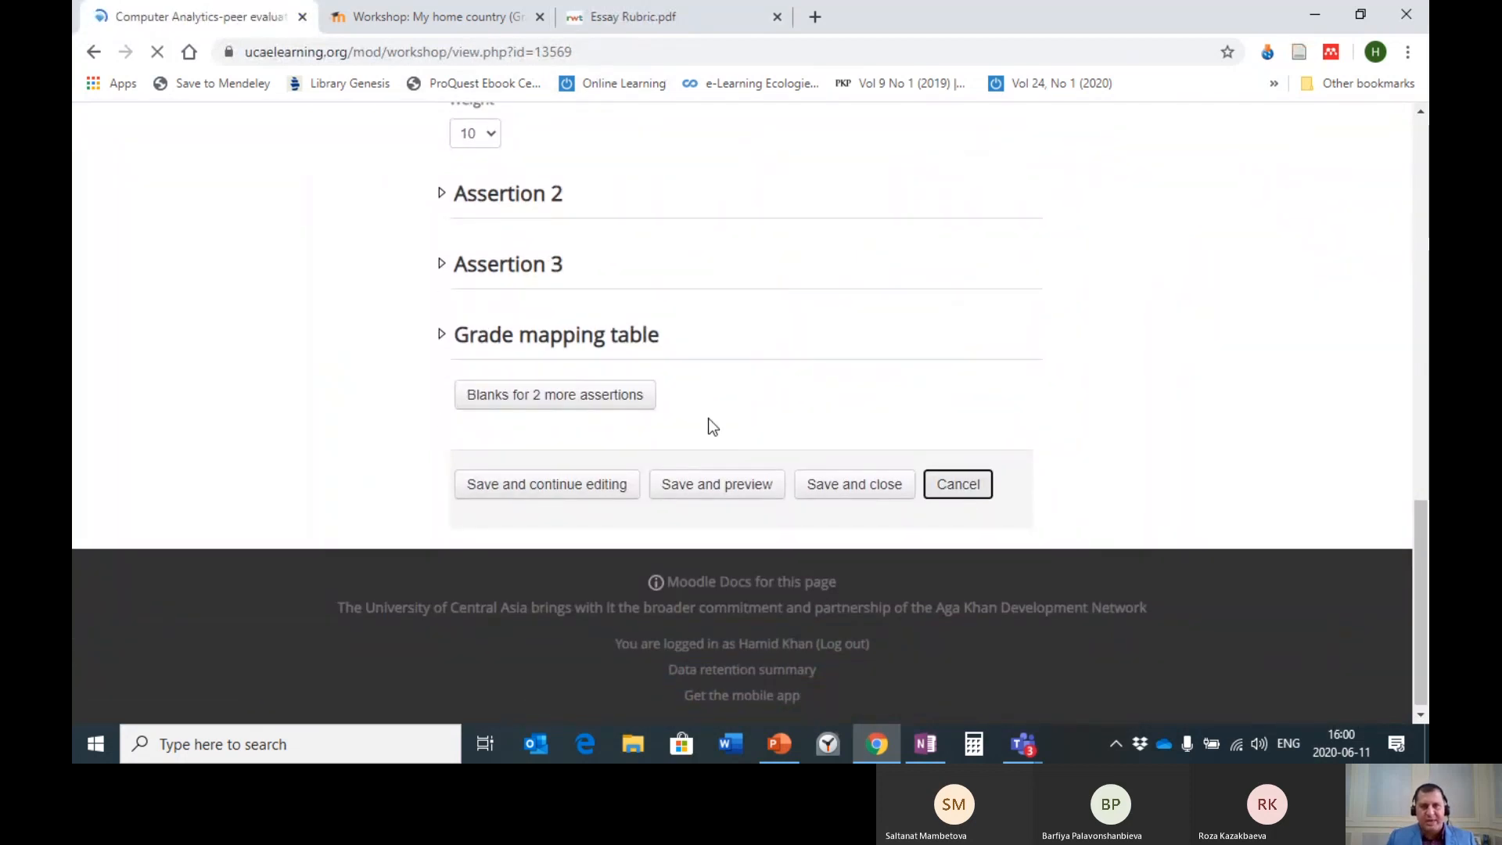
- Change the workshop's grading strategy to Comments and save the settings, returning to the Demo Course
{"action": "scroll", "coordinate": [836, 342], "scroll_direction": "down", "scroll_amount": 4}
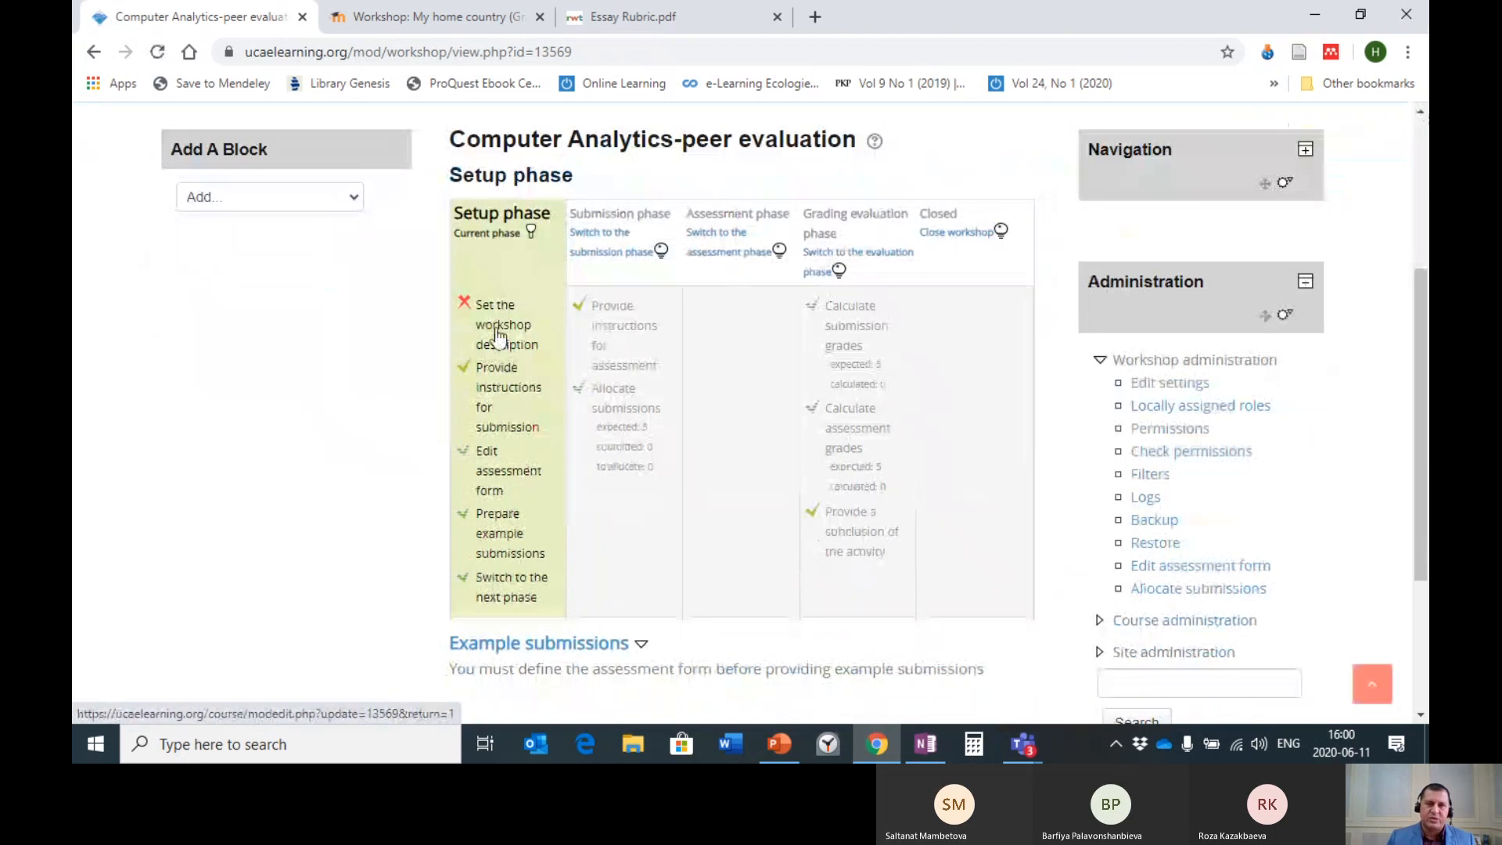
{"action": "left_click", "coordinate": [504, 332]}
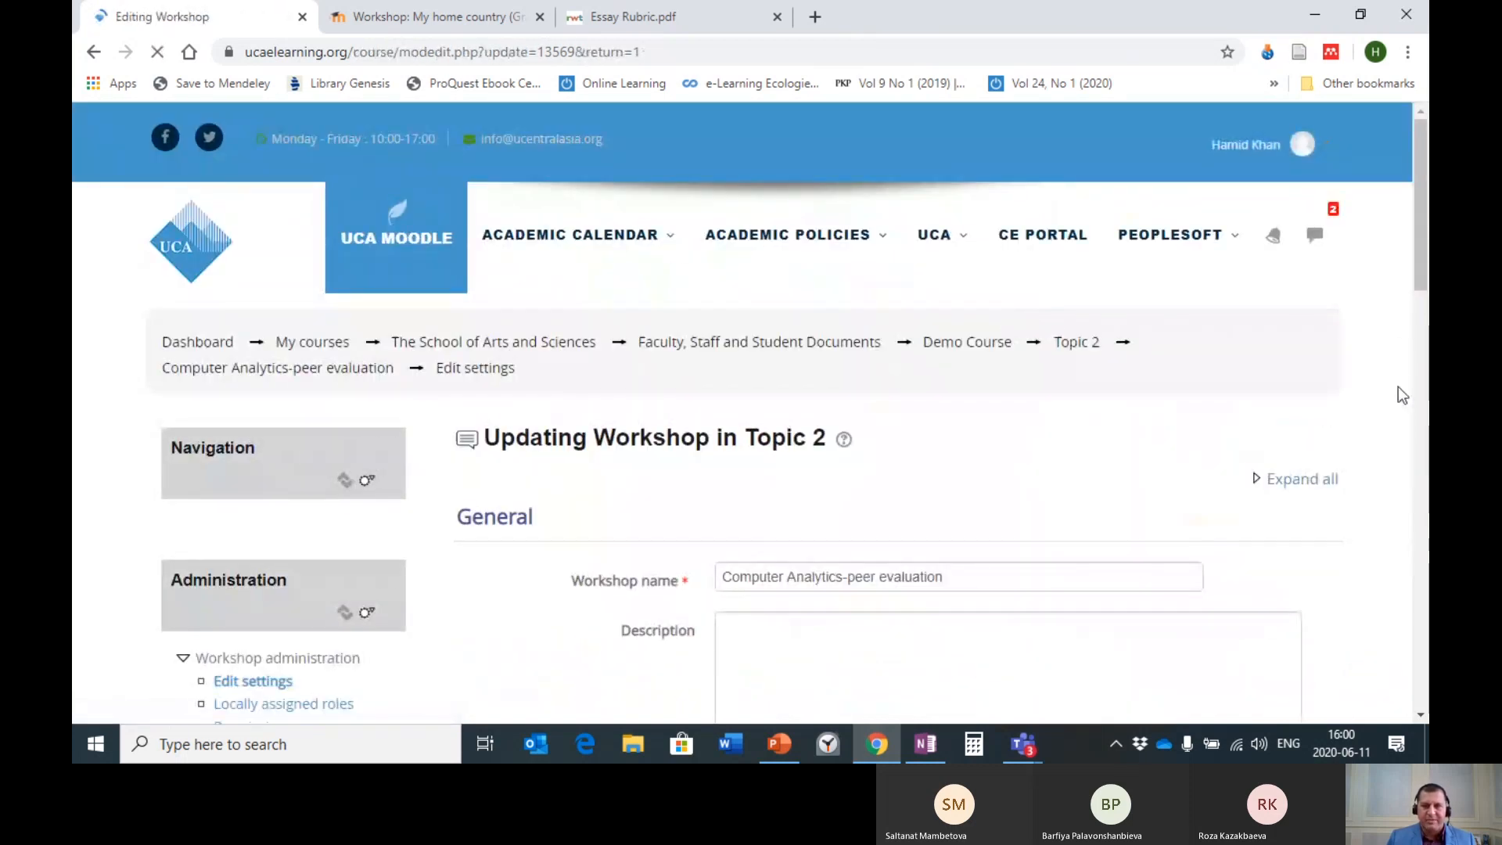
{"action": "scroll", "coordinate": [1396, 346], "scroll_direction": "down", "scroll_amount": 4}
{"action": "scroll", "coordinate": [1396, 358], "scroll_direction": "down", "scroll_amount": 4}
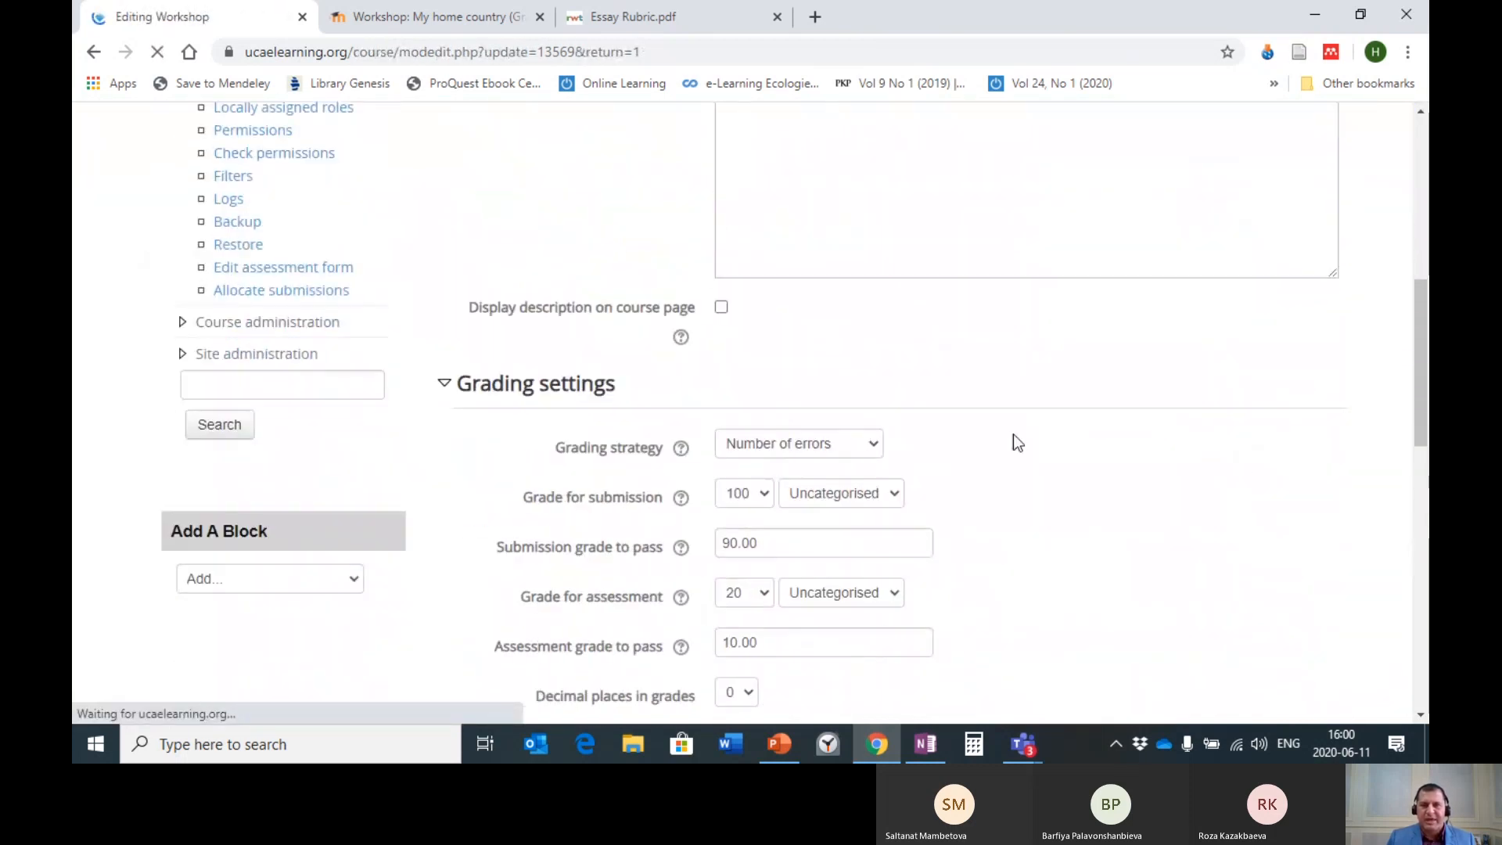
{"action": "left_click", "coordinate": [871, 450]}
{"action": "left_click", "coordinate": [795, 487]}
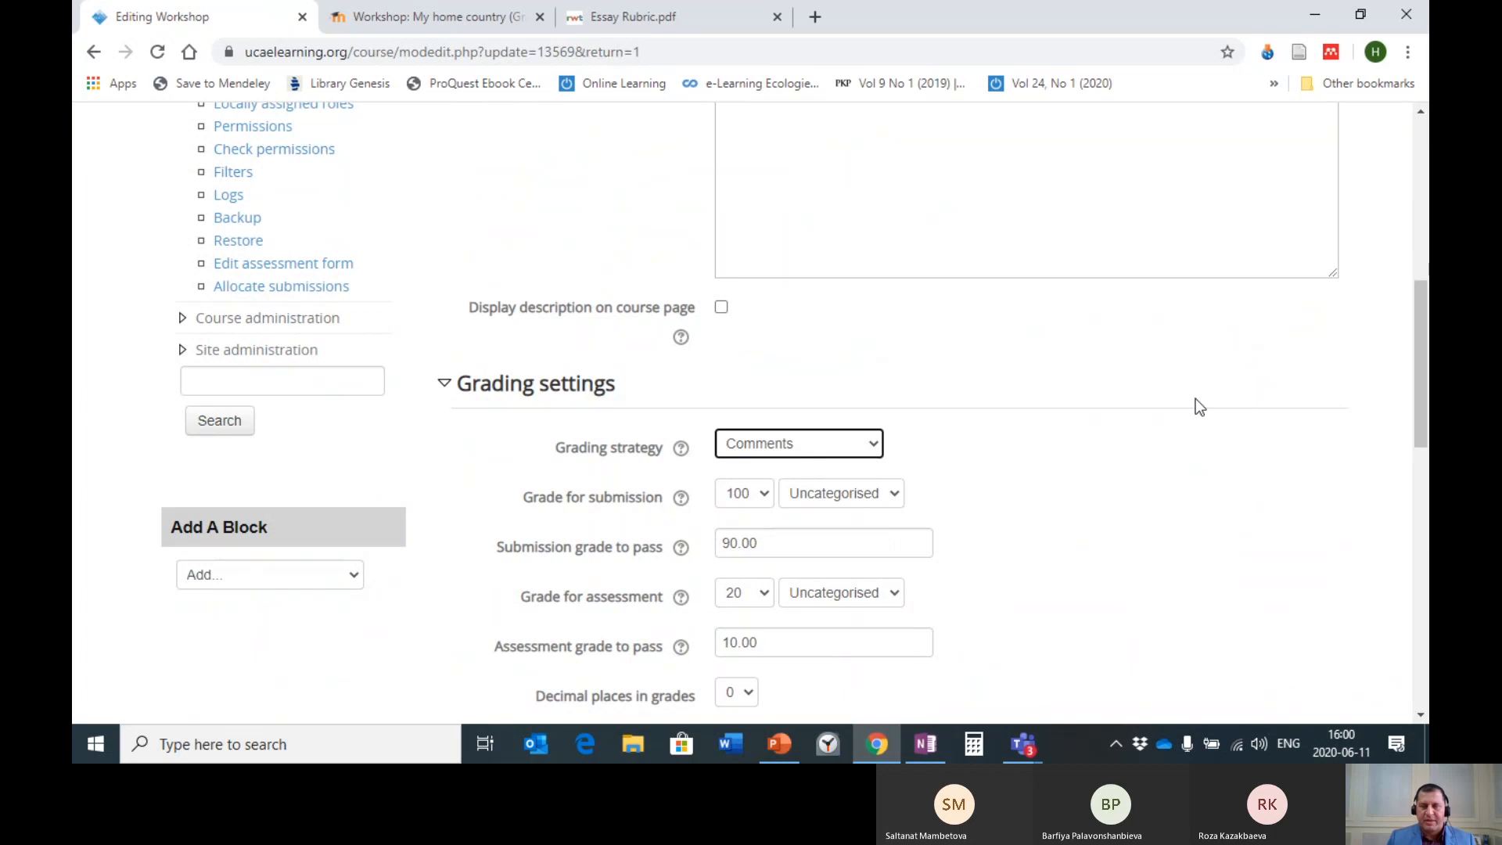
{"action": "scroll", "coordinate": [1383, 350], "scroll_direction": "down", "scroll_amount": 10}
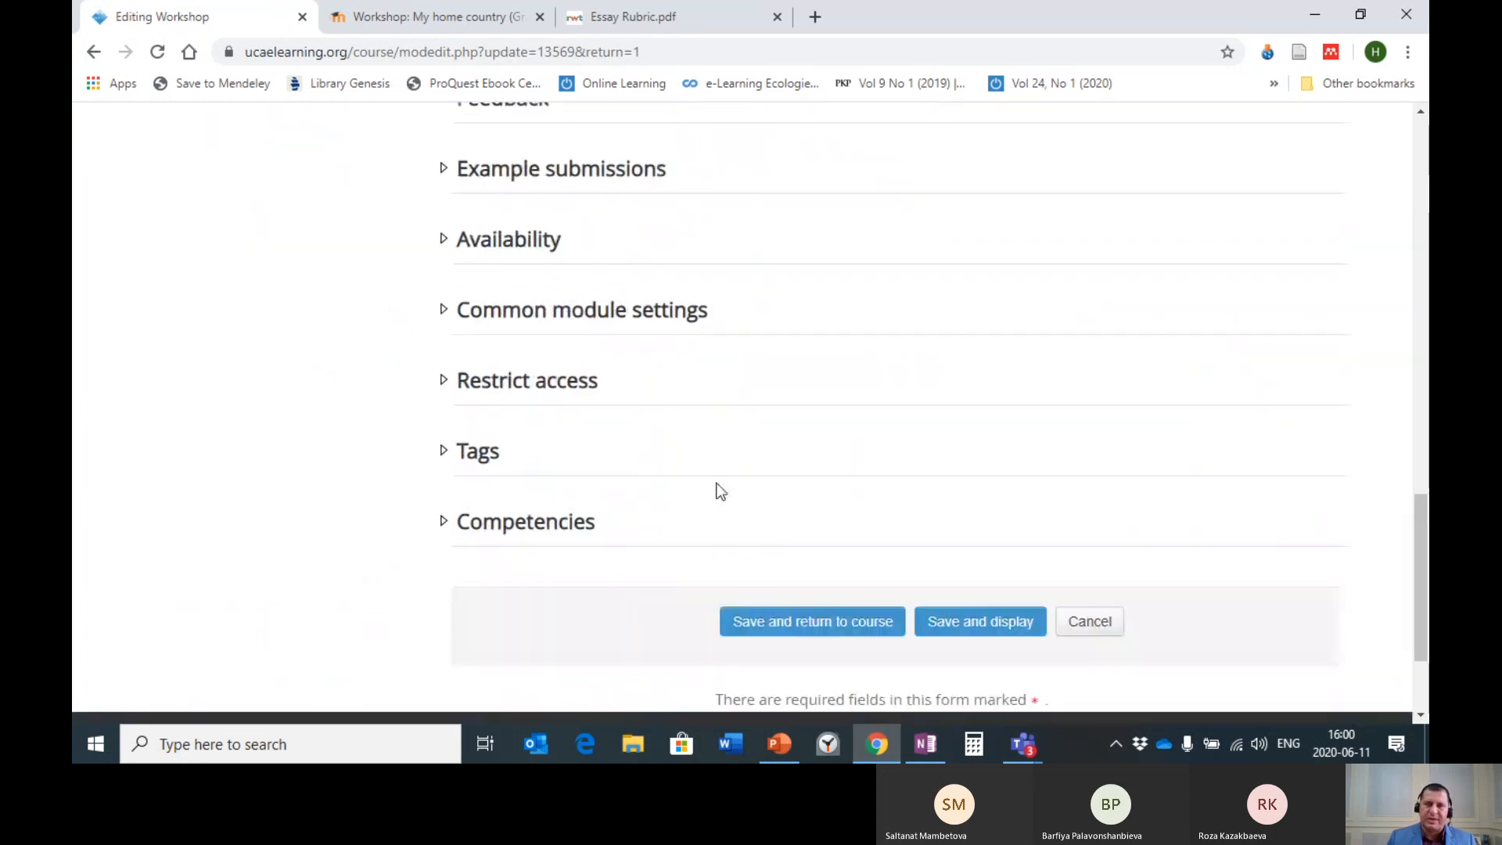
{"action": "left_click", "coordinate": [764, 620]}
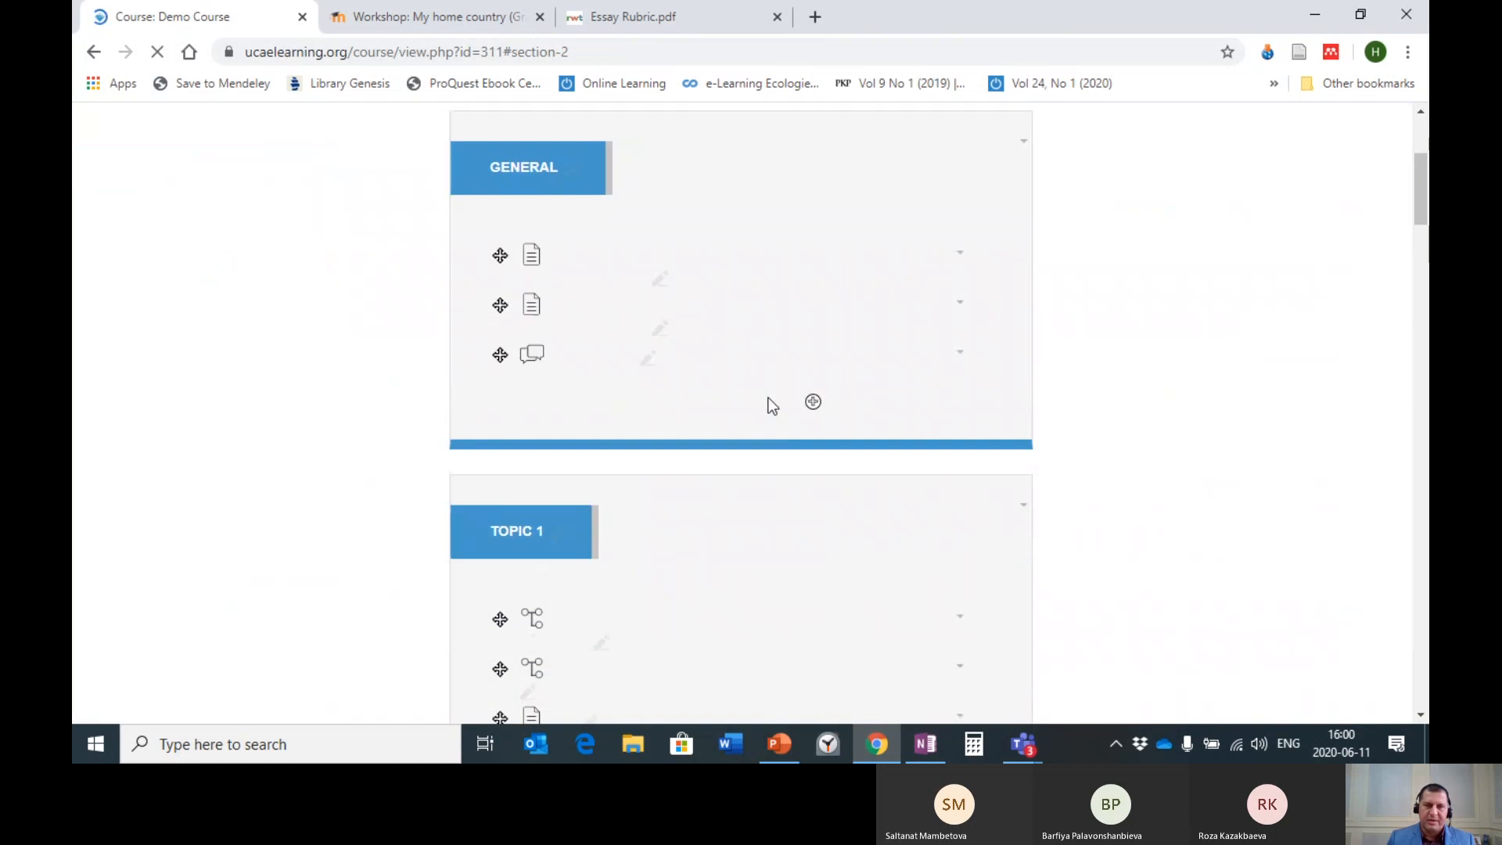
- Open the Comments assessment form of the Computer Analytics-peer evaluation workshop in Topic 2 and expand Aspect 2
{"action": "scroll", "coordinate": [647, 397], "scroll_direction": "down", "scroll_amount": 5}
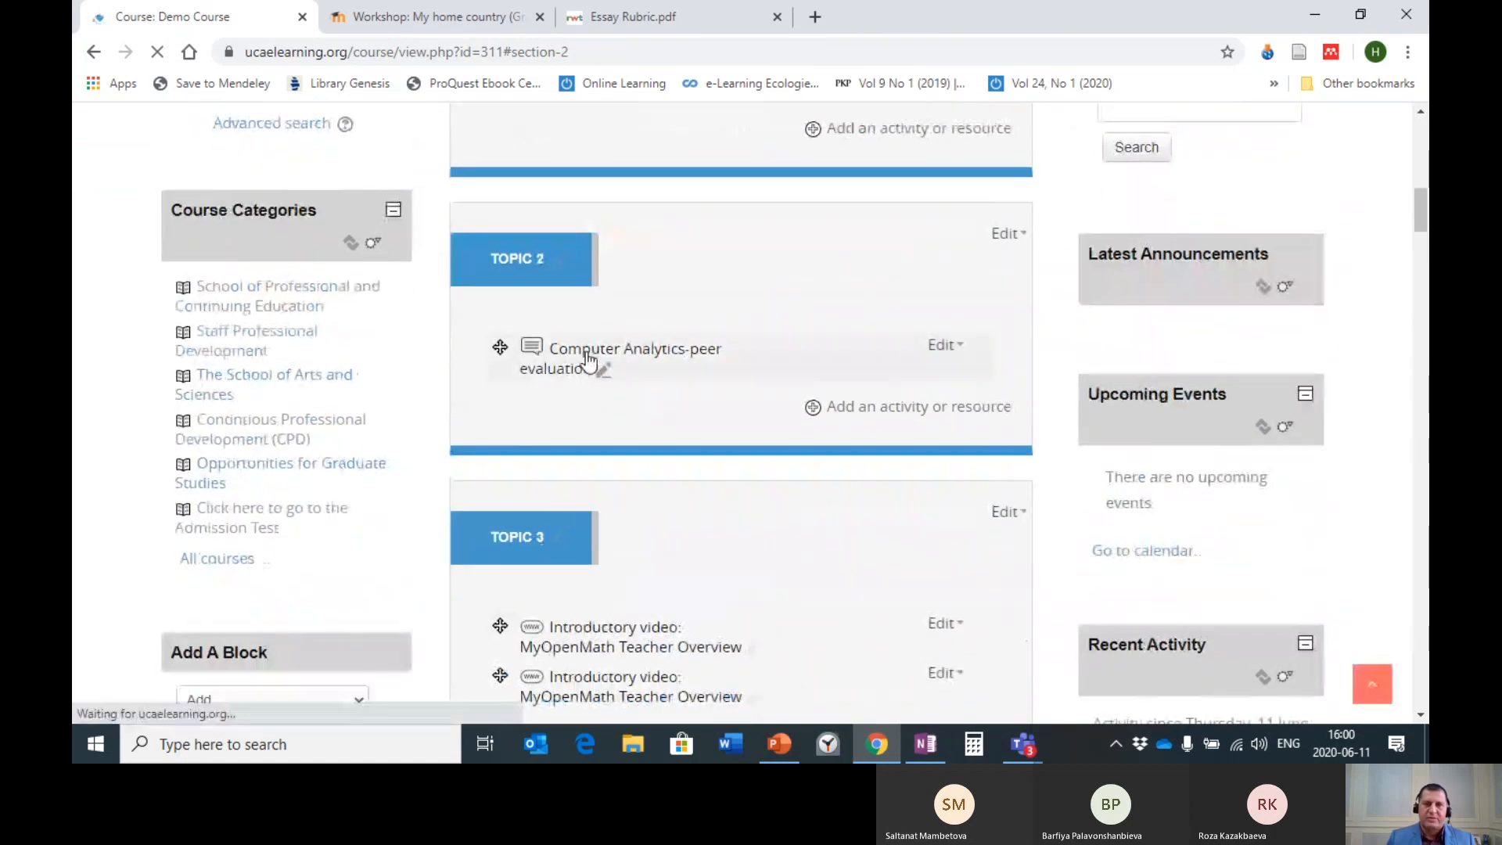
{"action": "left_click", "coordinate": [588, 361]}
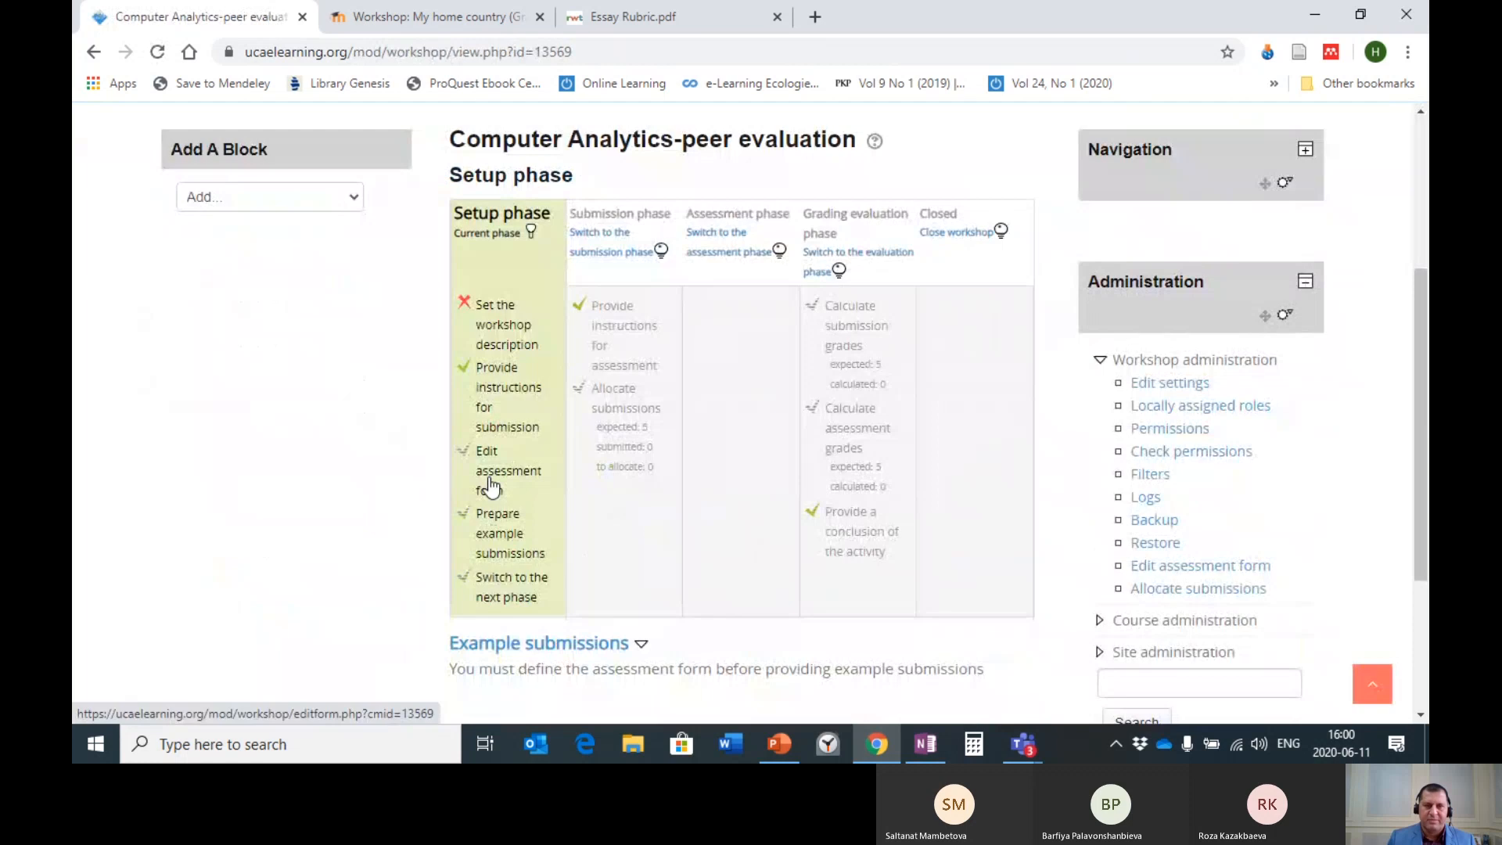
{"action": "left_click", "coordinate": [491, 487]}
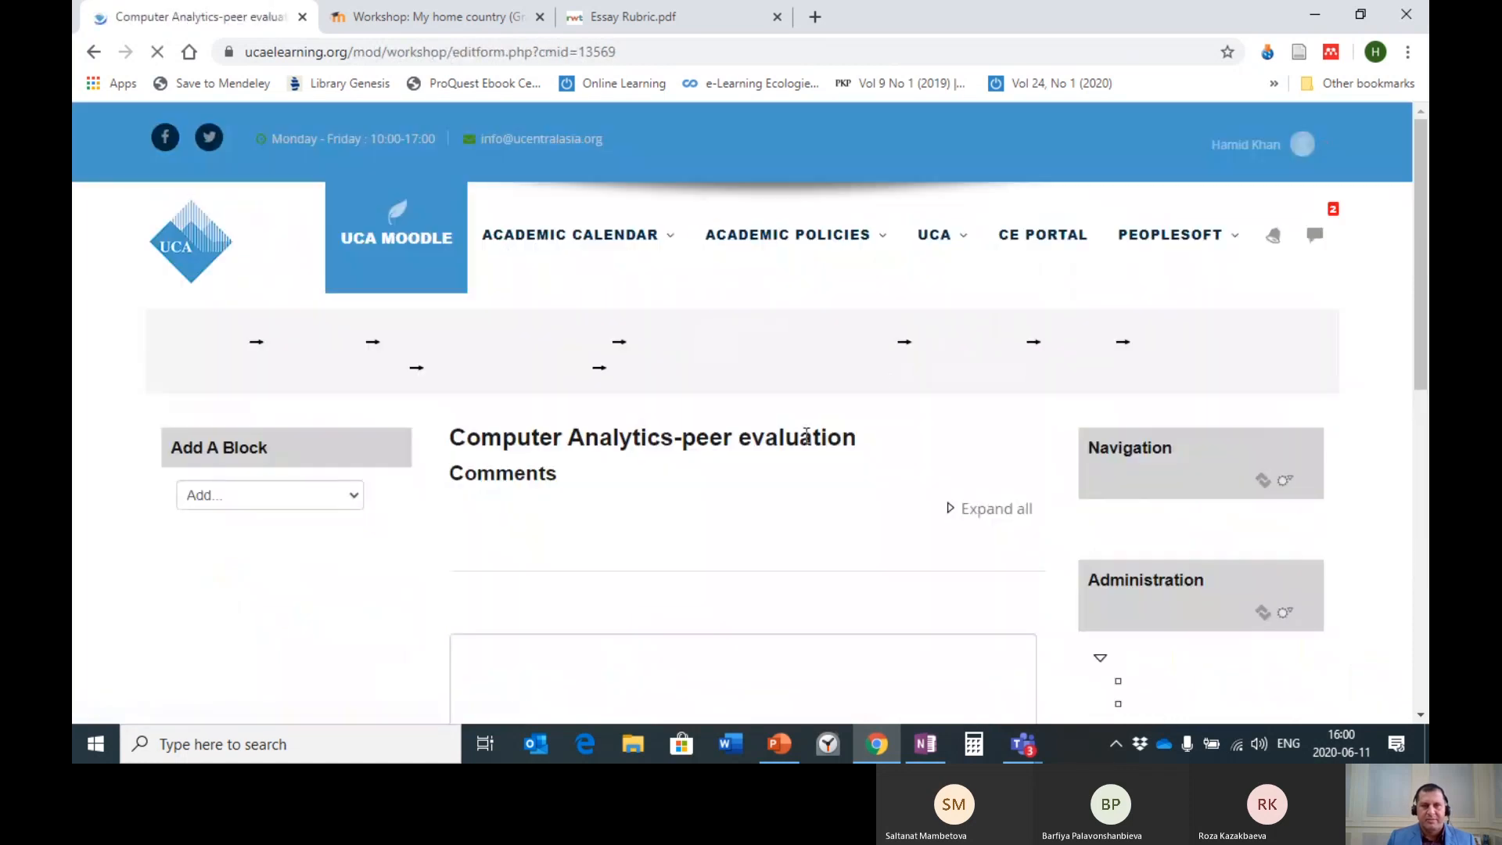
{"action": "scroll", "coordinate": [694, 482], "scroll_direction": "down", "scroll_amount": 2}
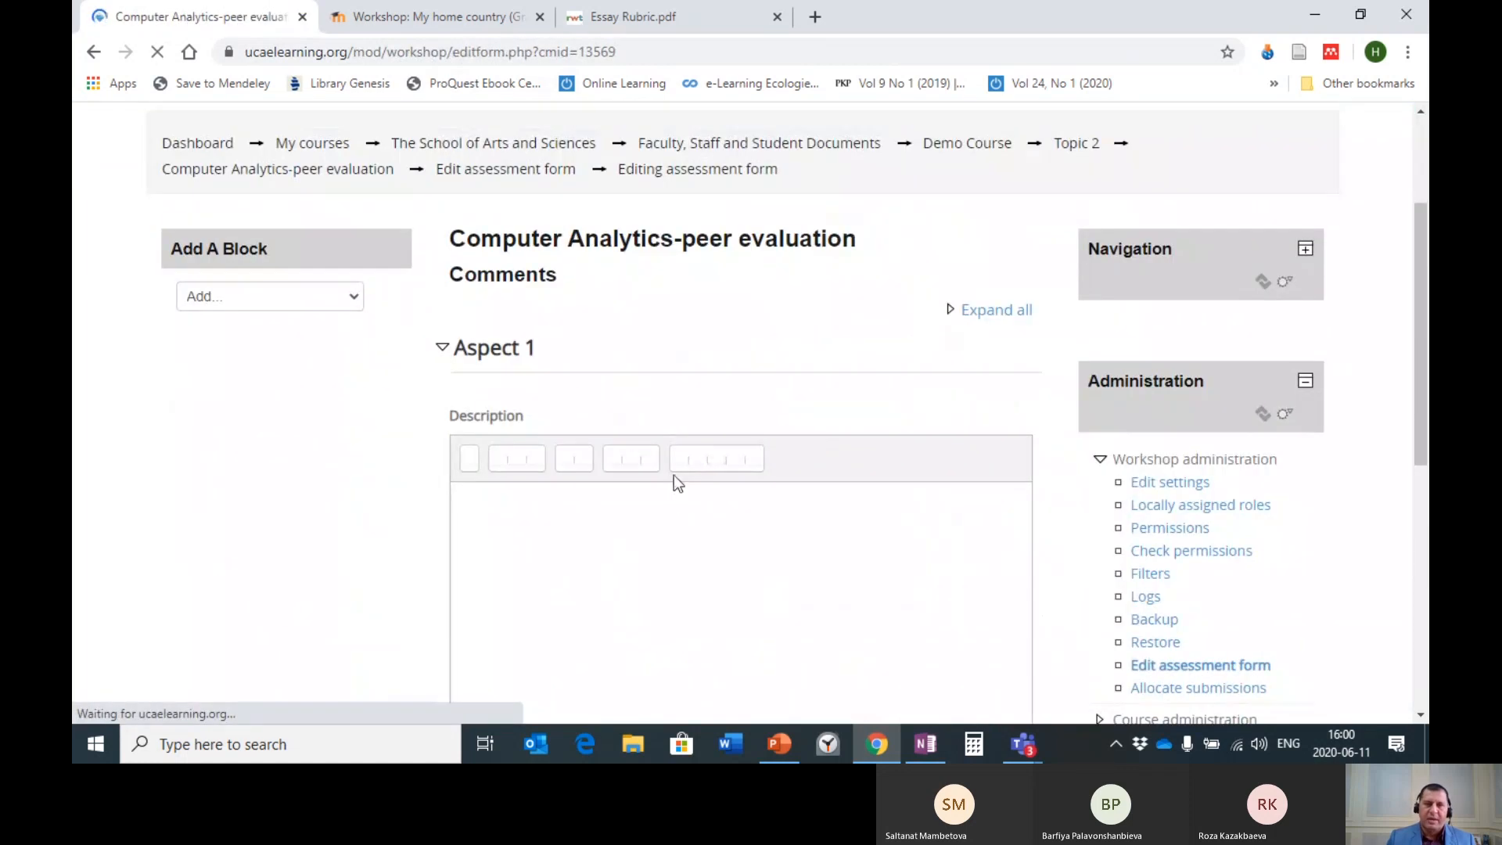
{"action": "scroll", "coordinate": [665, 481], "scroll_direction": "down", "scroll_amount": 2}
{"action": "scroll", "coordinate": [660, 488], "scroll_direction": "down", "scroll_amount": 3}
{"action": "scroll", "coordinate": [590, 308], "scroll_direction": "up", "scroll_amount": 1}
{"action": "scroll", "coordinate": [548, 360], "scroll_direction": "up", "scroll_amount": 3}
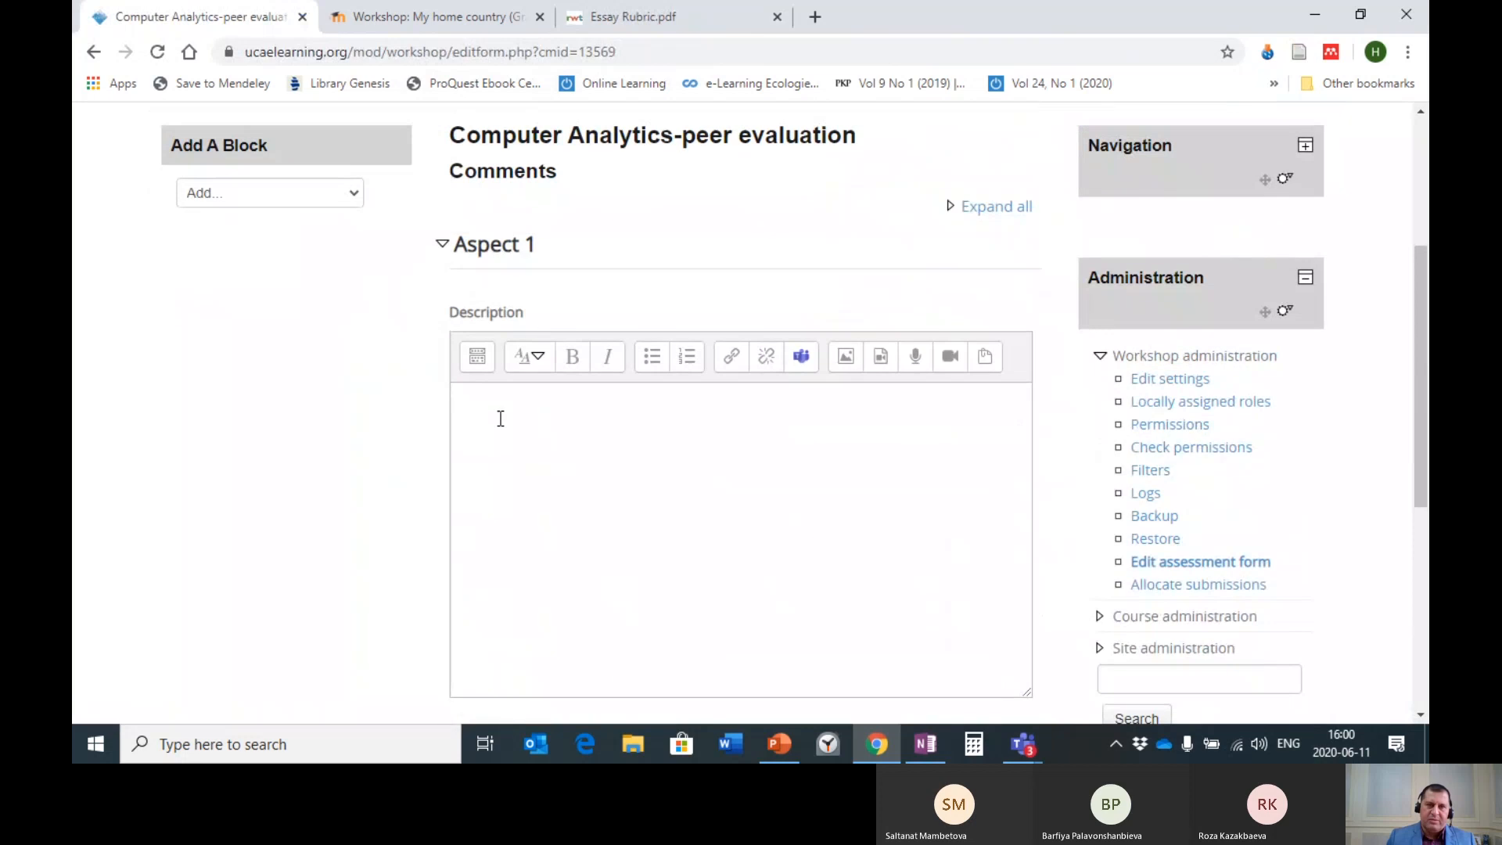
{"action": "left_click", "coordinate": [501, 420]}
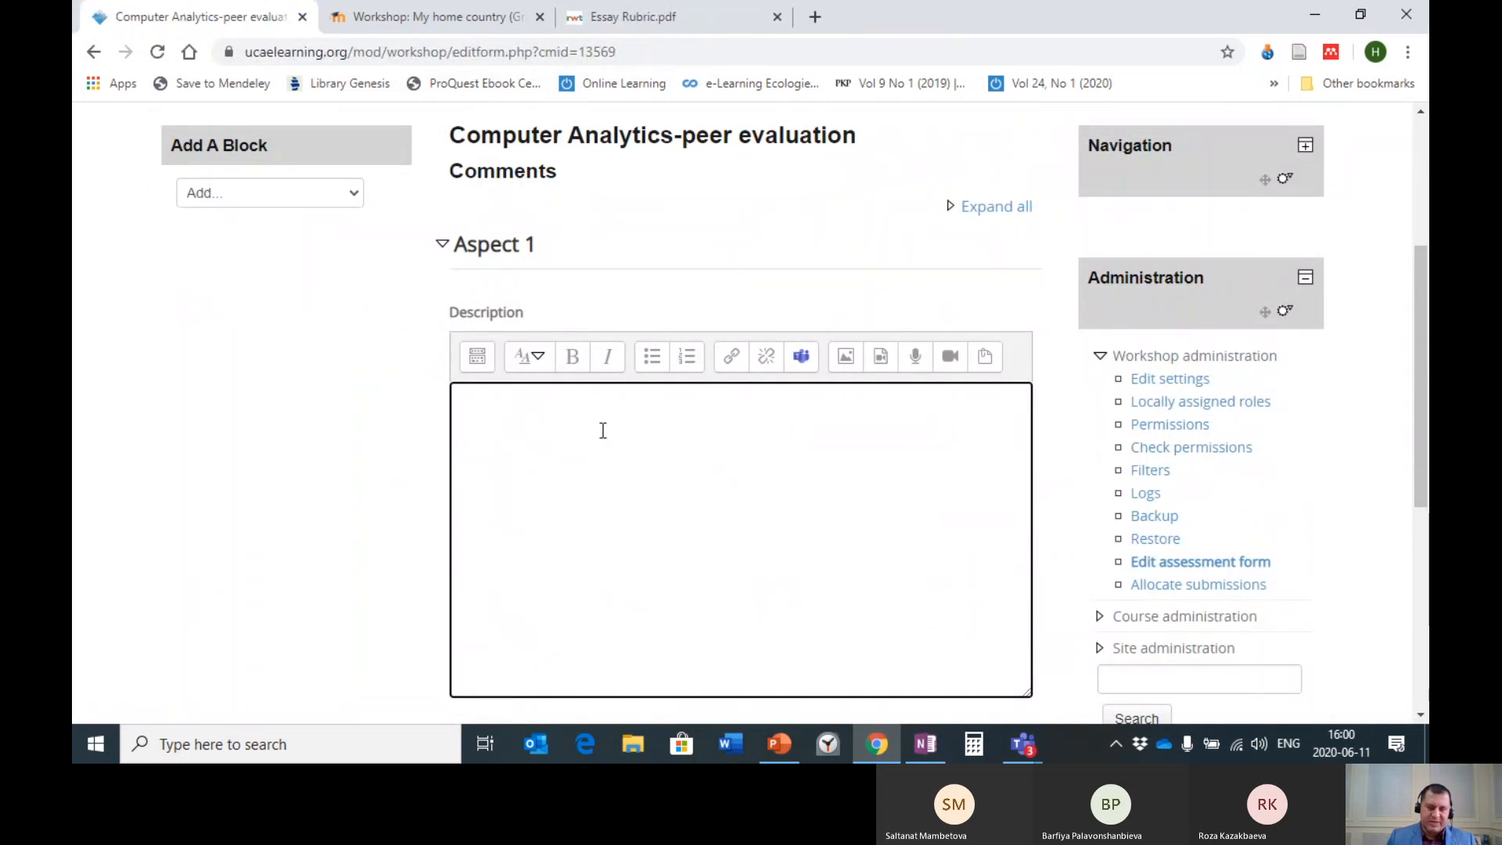
{"action": "scroll", "coordinate": [614, 439], "scroll_direction": "down", "scroll_amount": 4}
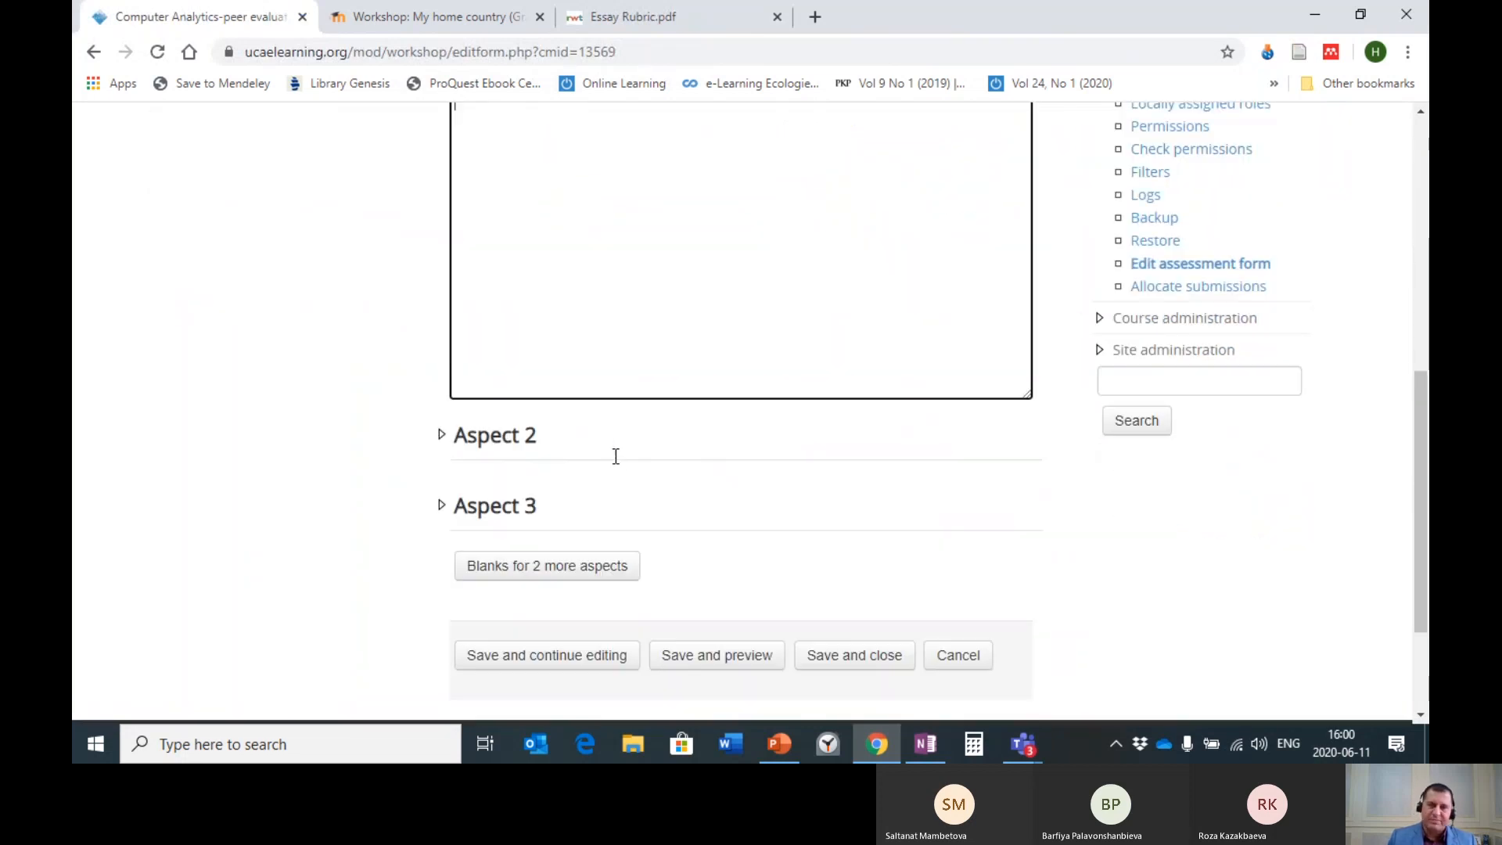
{"action": "left_click", "coordinate": [476, 436]}
{"action": "scroll", "coordinate": [590, 312], "scroll_direction": "up", "scroll_amount": 2}
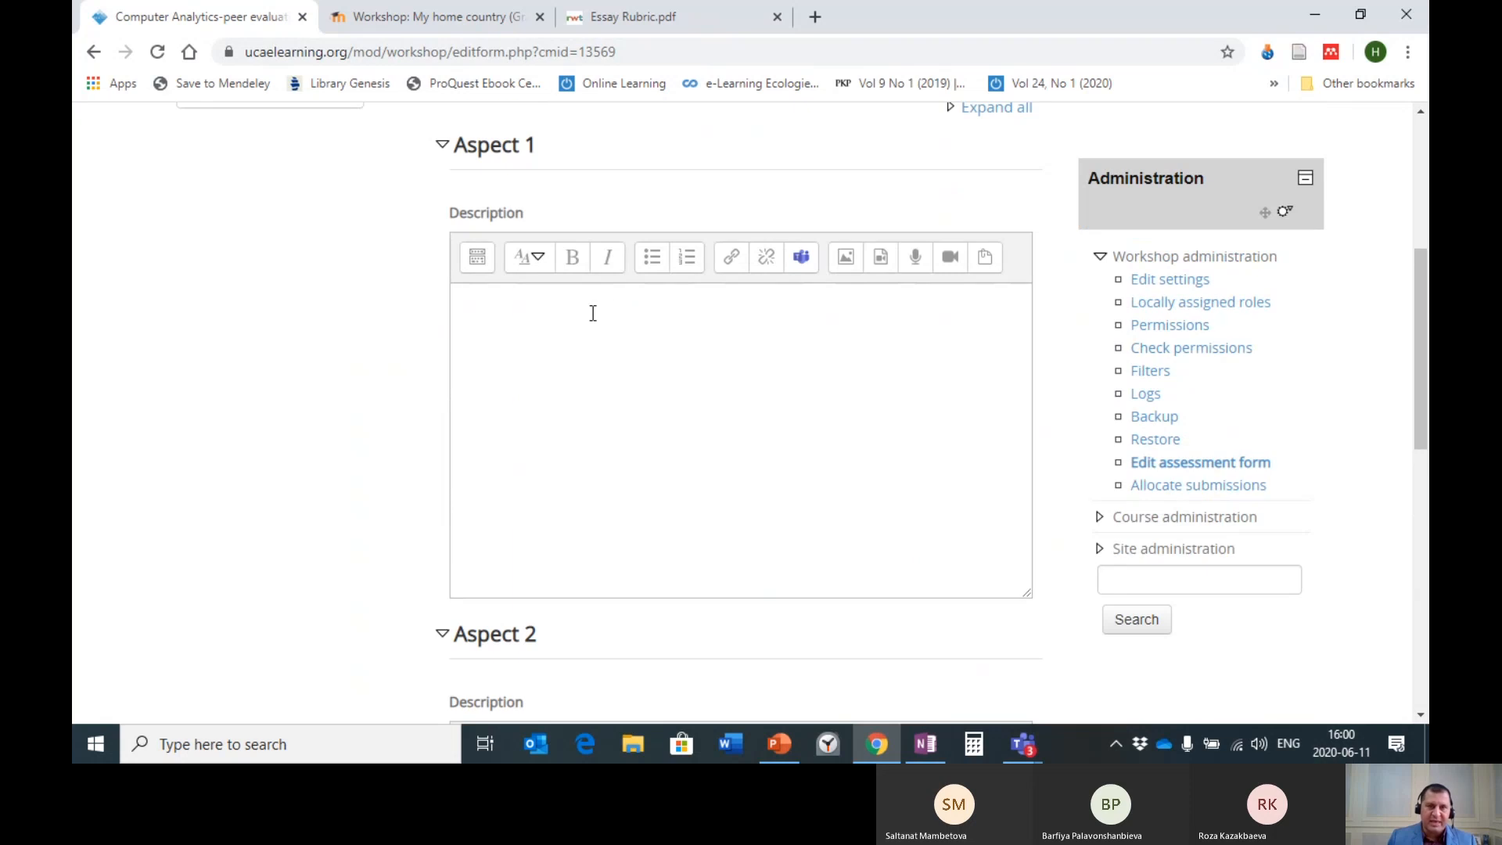
- Write Aspect 1's description as two lines, "make comments on grammar" and "make comments on the use of statistics", correcting the spelling
{"action": "left_click", "coordinate": [593, 313]}
{"action": "type", "text": "make commetn"}
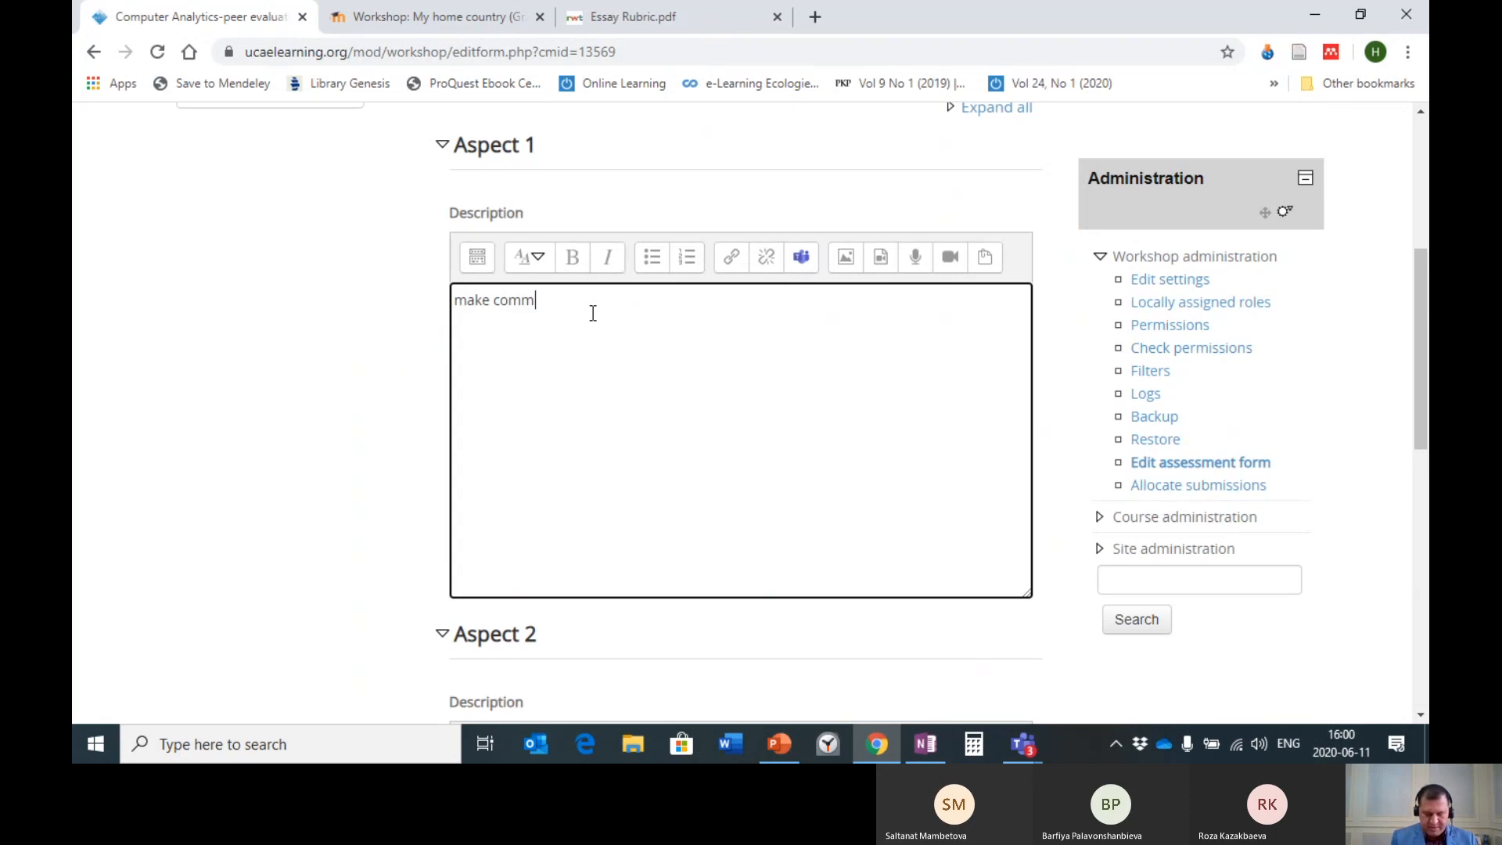
{"action": "key", "text": "BackSpace"}
{"action": "key", "text": "BackSpace"}
{"action": "type", "text": "nts on grammar"}
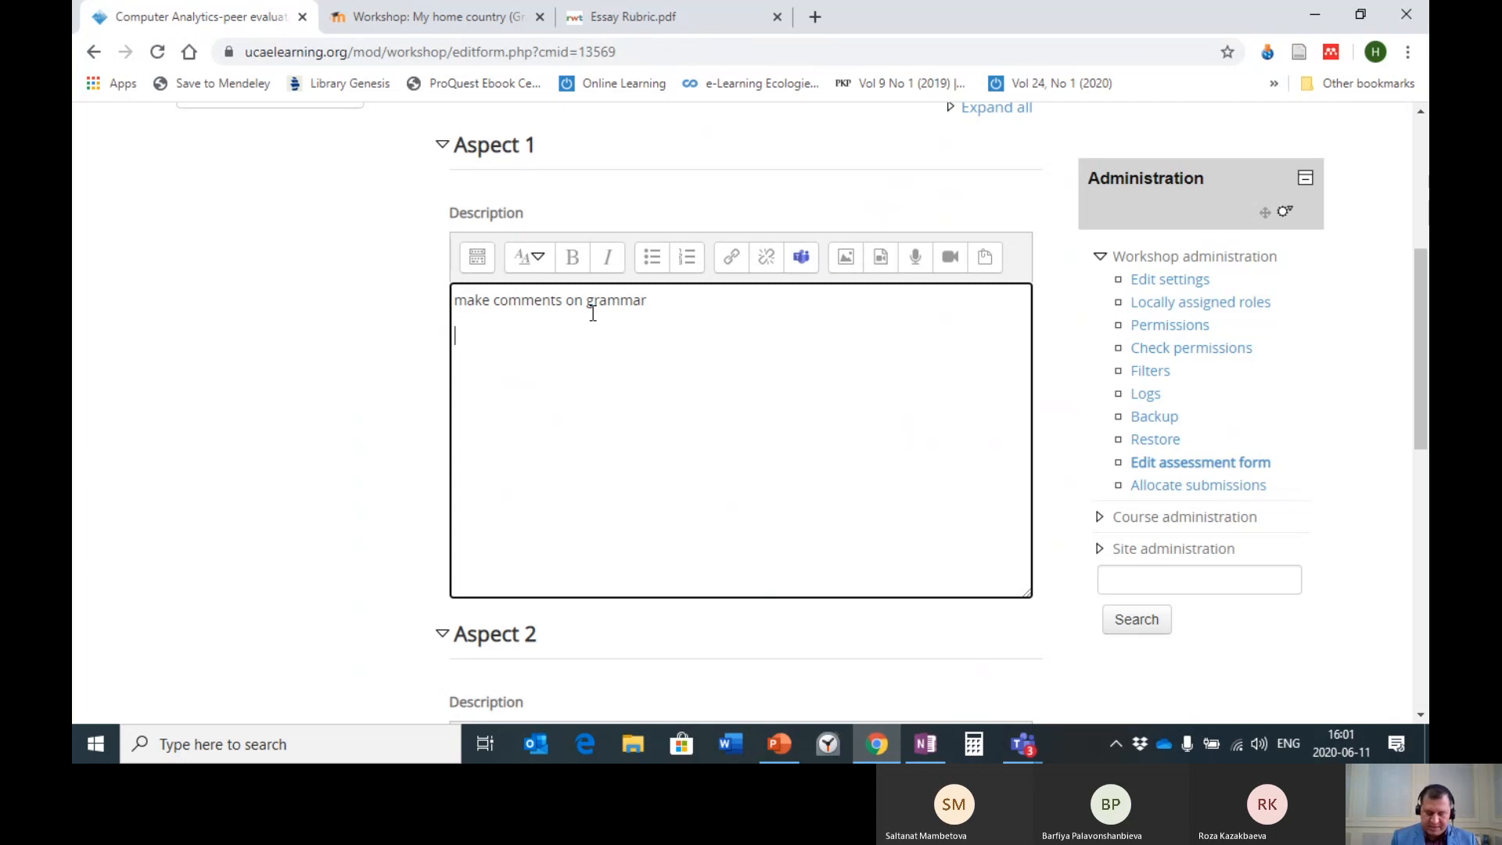
{"action": "key", "text": "Return"}
{"action": "type", "text": "make co"}
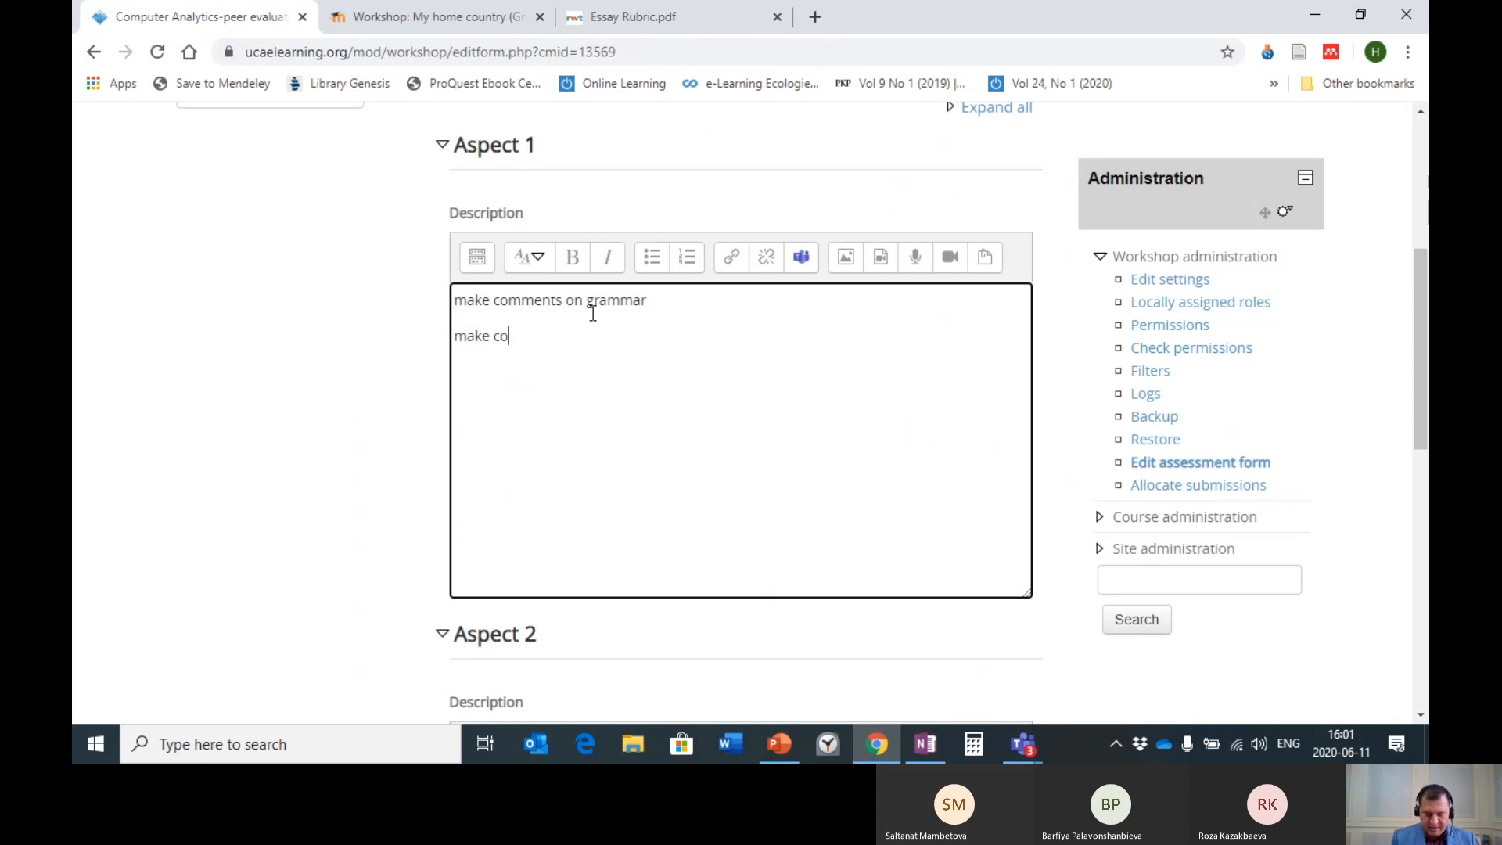
{"action": "type", "text": "mments on the use"}
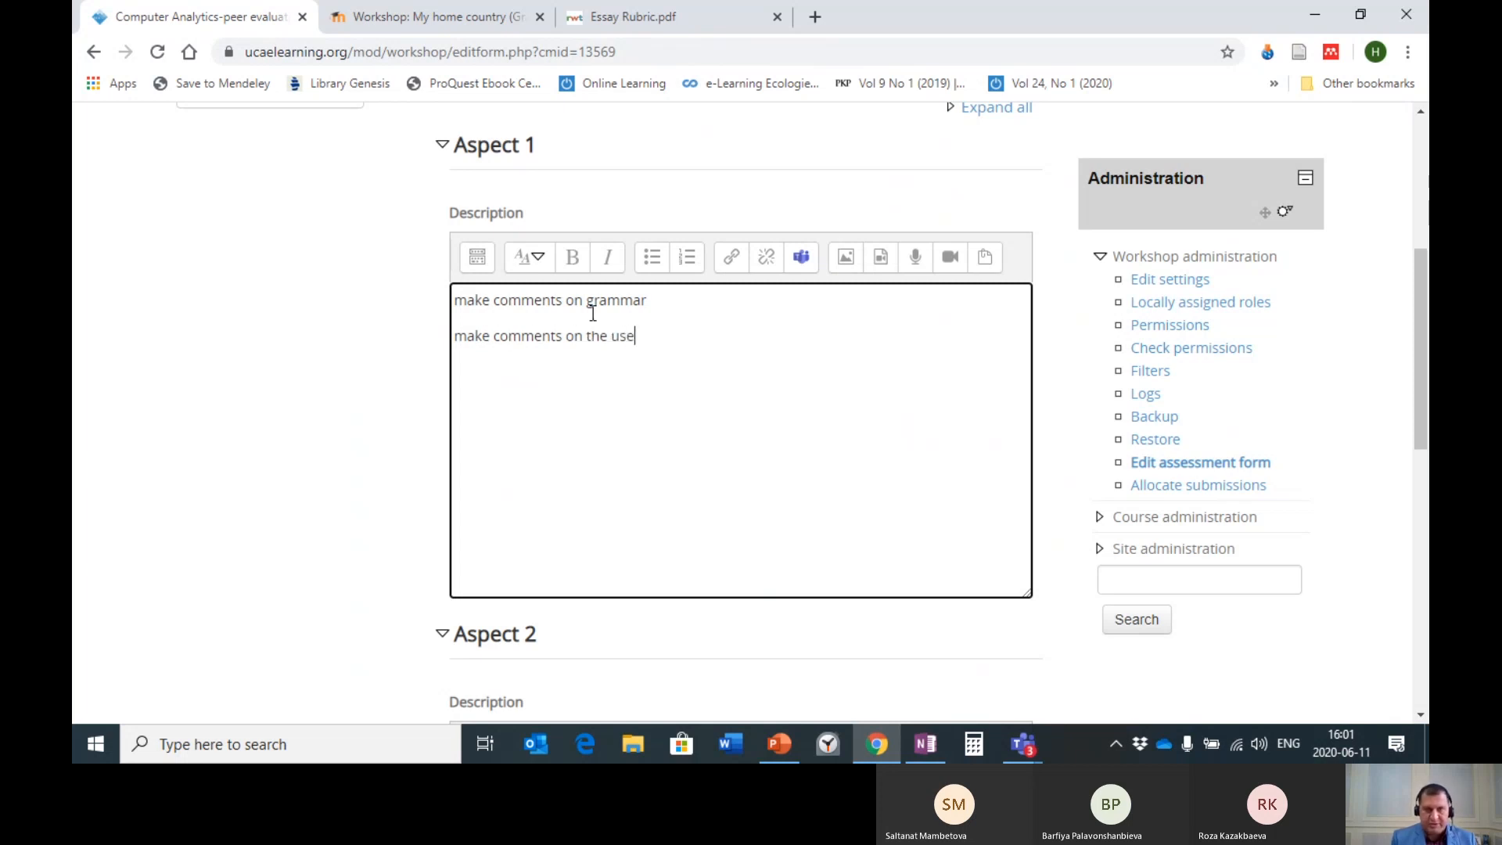
{"action": "type", "text": " of statisitics"}
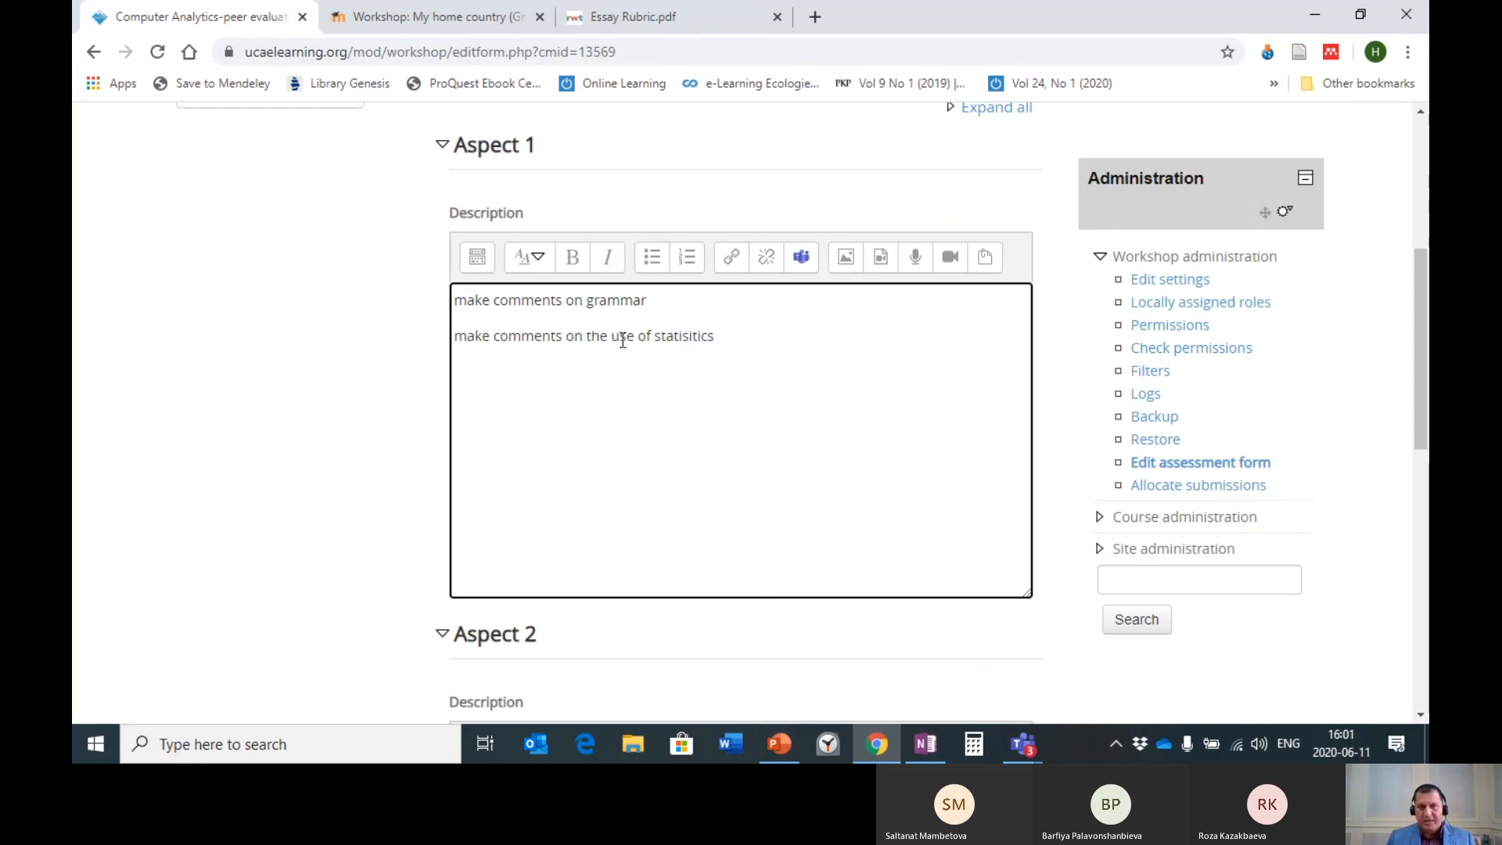
{"action": "right_click", "coordinate": [656, 336]}
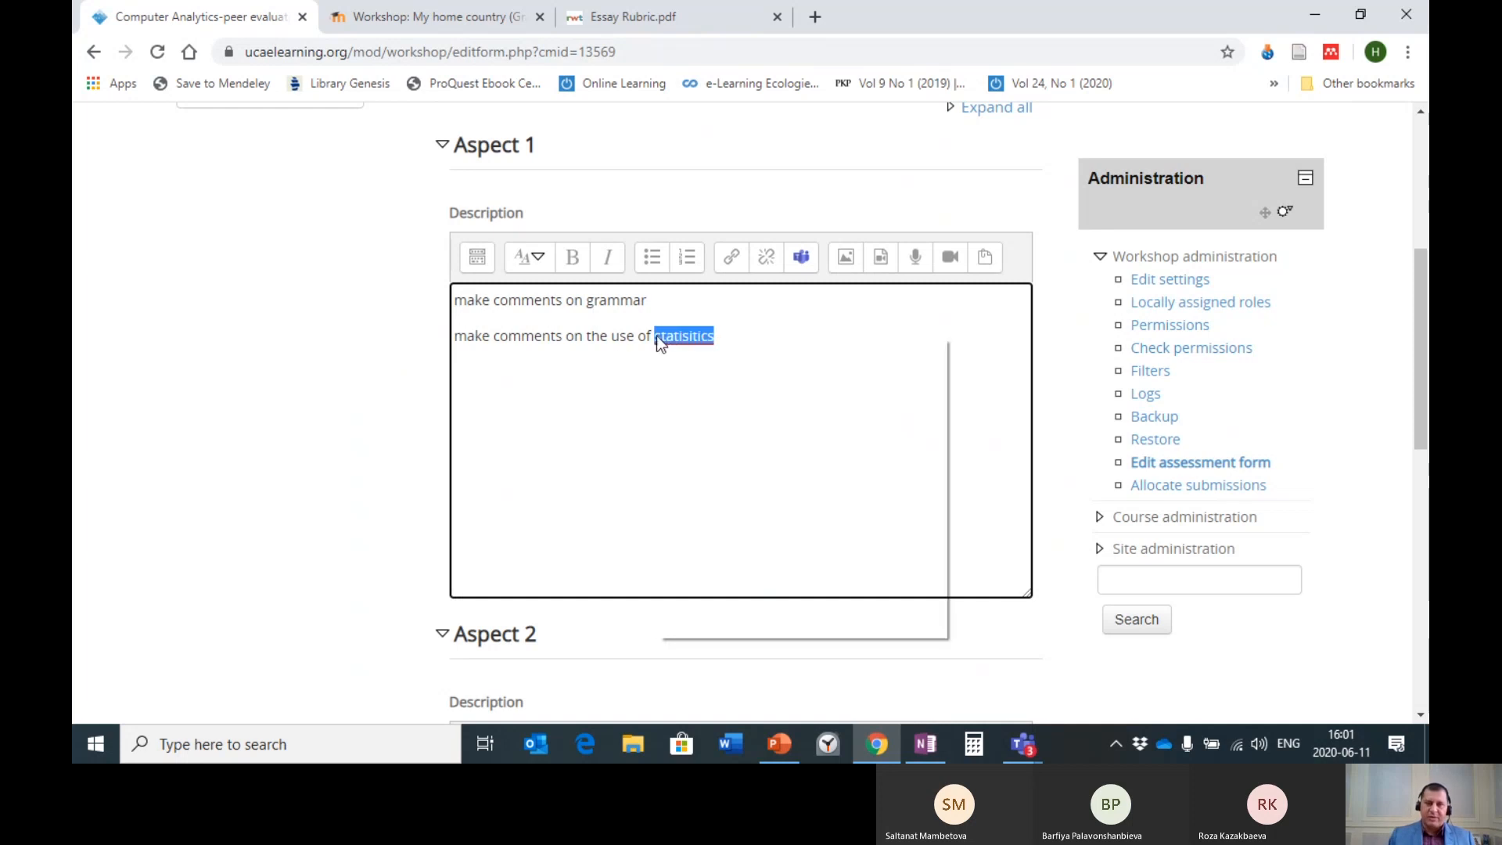
{"action": "left_click", "coordinate": [713, 360]}
- Leave the assessment form without saving and return to the workshop's setup phase page
{"action": "scroll", "coordinate": [758, 376], "scroll_direction": "up", "scroll_amount": 5}
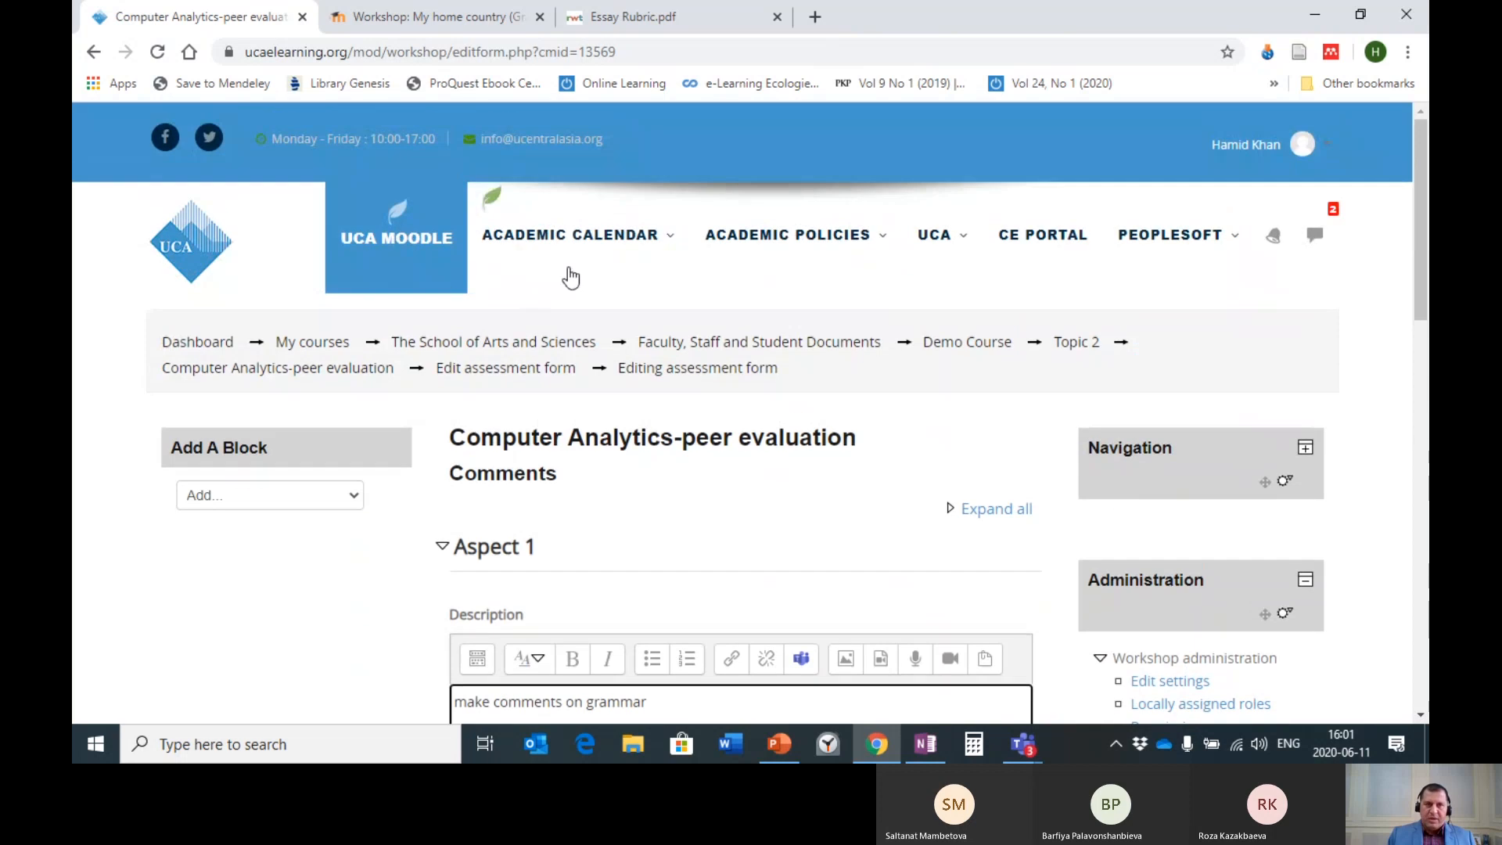
{"action": "scroll", "coordinate": [765, 376], "scroll_direction": "down", "scroll_amount": 5}
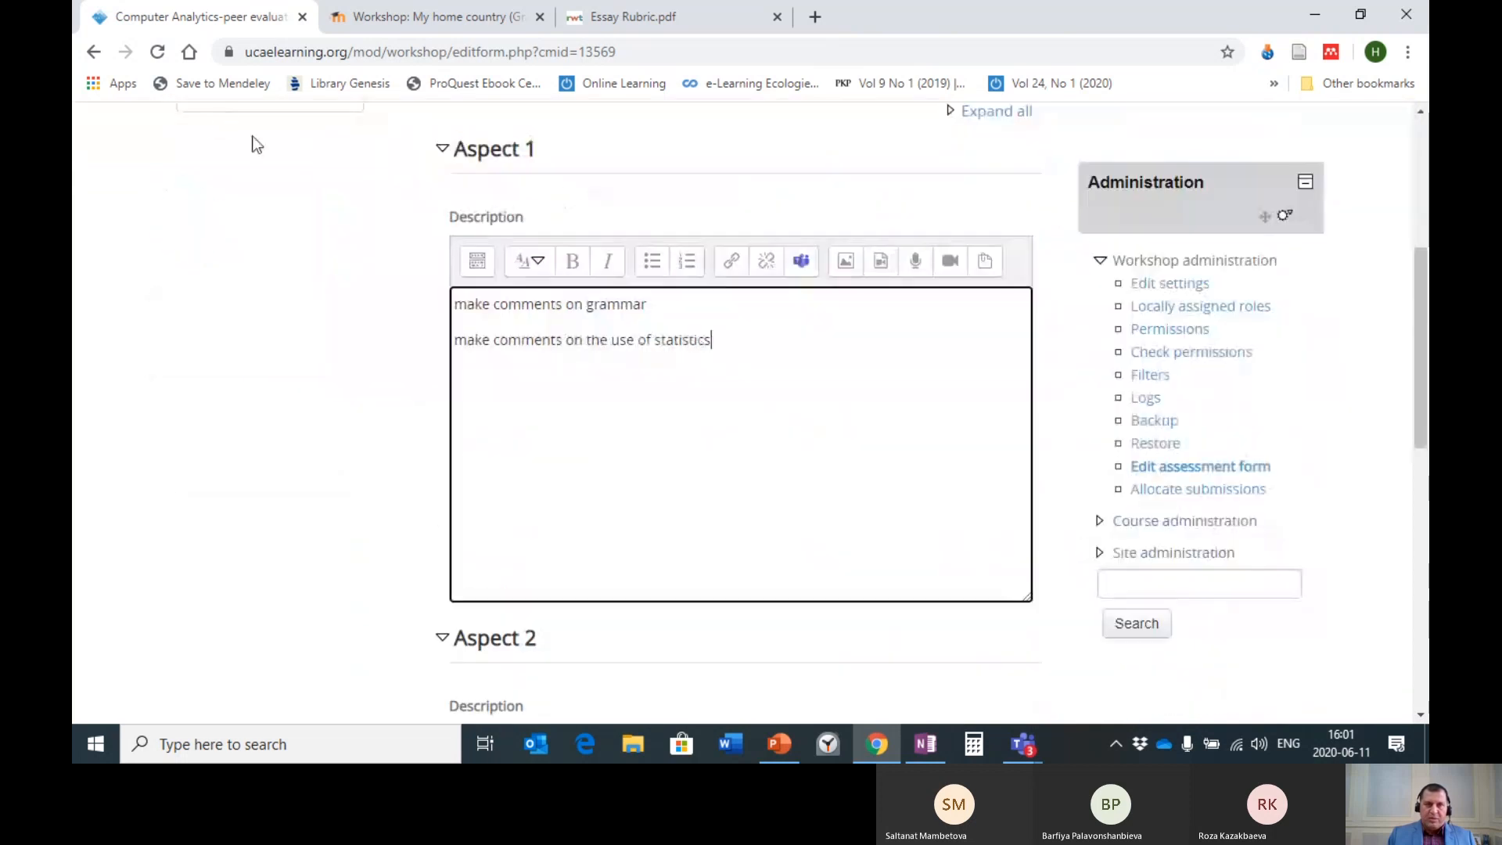
{"action": "left_click", "coordinate": [95, 52]}
{"action": "left_click", "coordinate": [850, 168]}
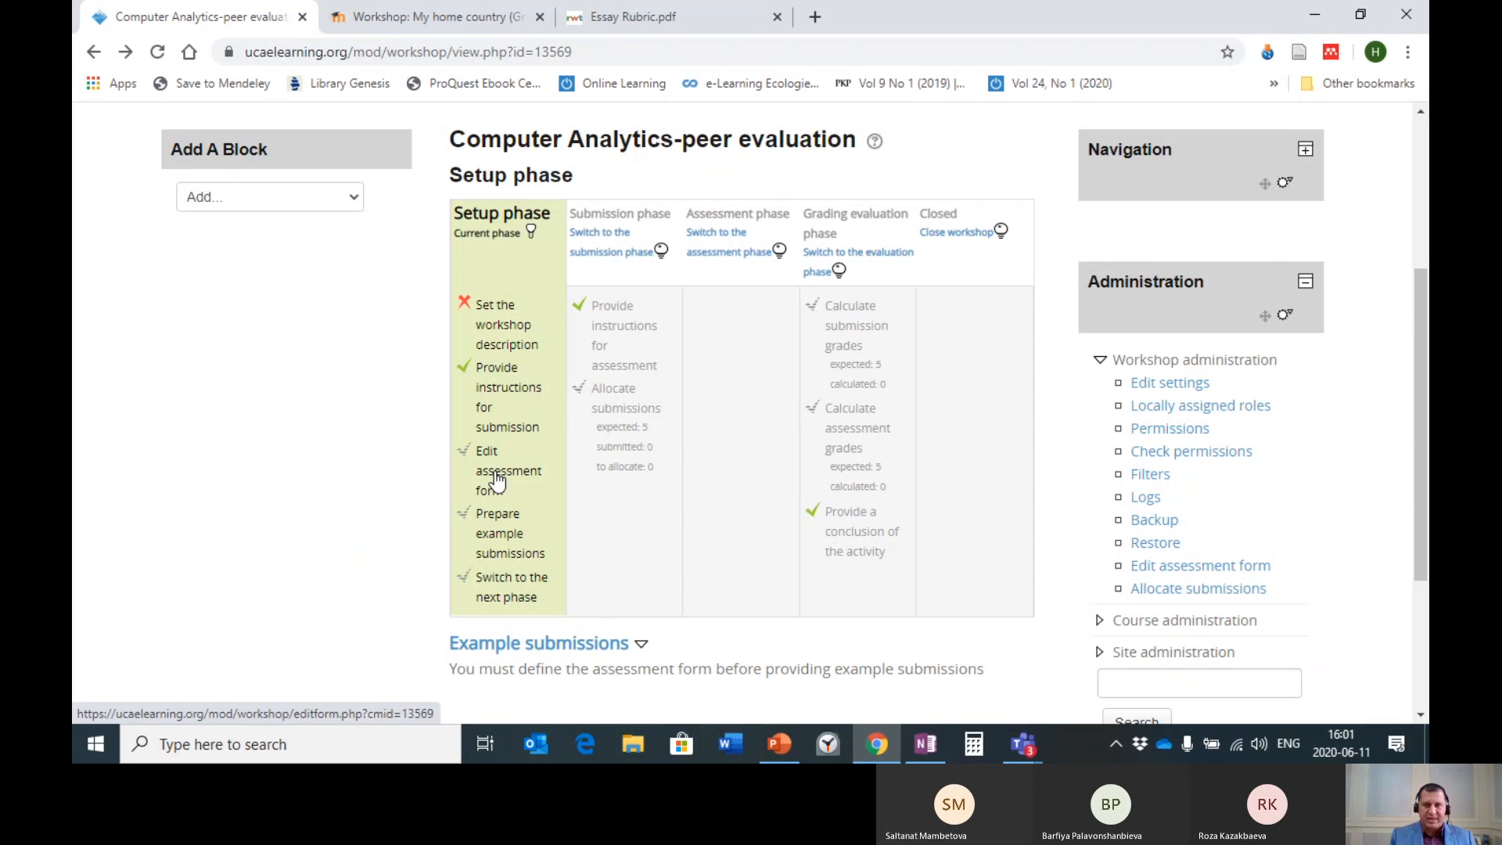
- Review the trait levels in the Essay Rubric PDF, and return to the workshop page
{"action": "left_click", "coordinate": [719, 19]}
{"action": "scroll", "coordinate": [599, 396], "scroll_direction": "up", "scroll_amount": 4}
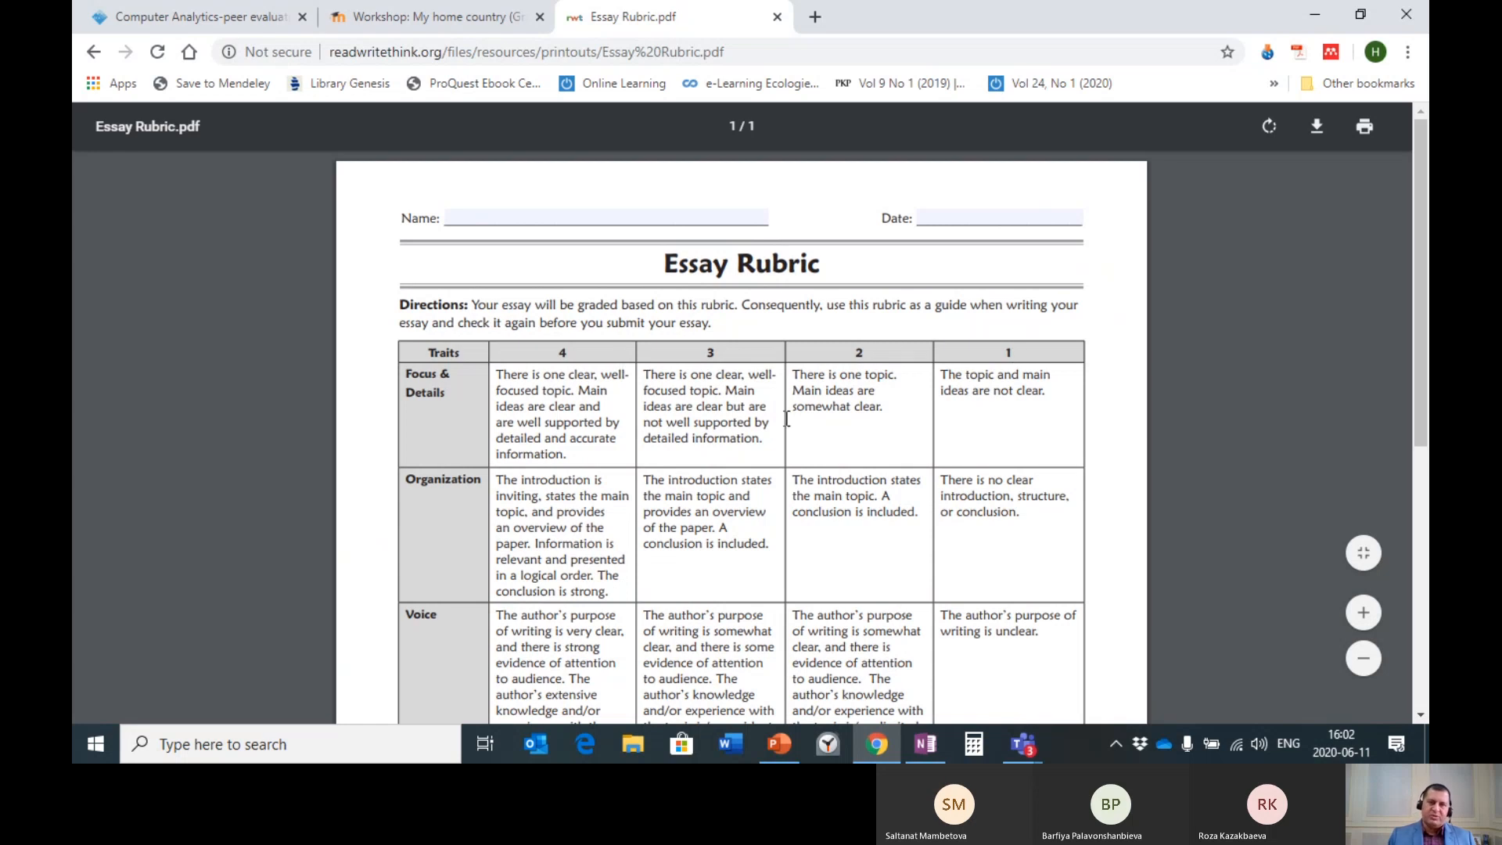
{"action": "scroll", "coordinate": [783, 414], "scroll_direction": "down", "scroll_amount": 3}
{"action": "left_click", "coordinate": [199, 16]}
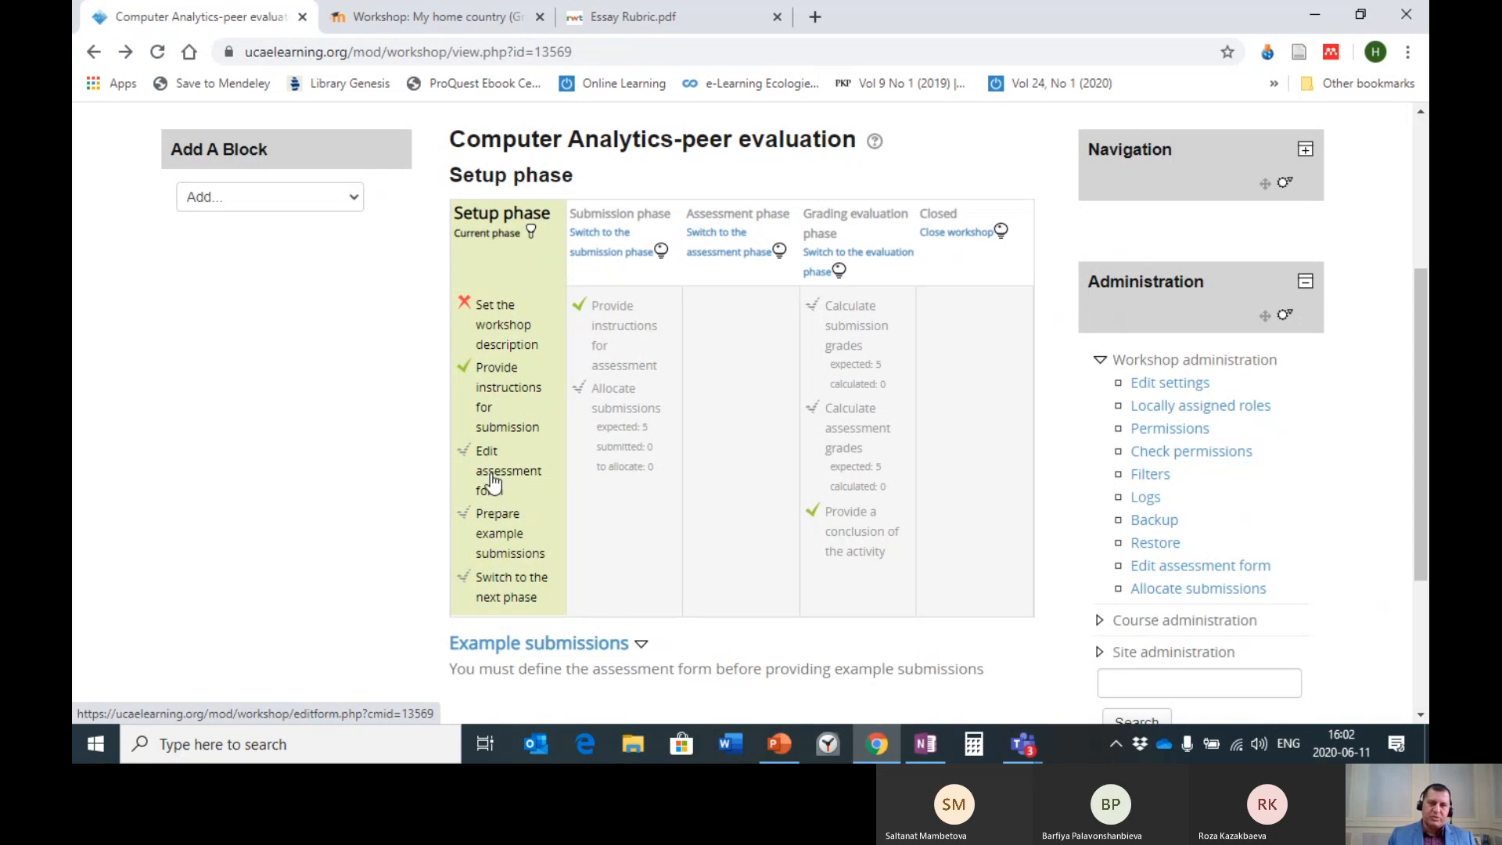
- Open the workshop's settings and choose Rubric as the grading strategy
{"action": "left_click", "coordinate": [503, 345]}
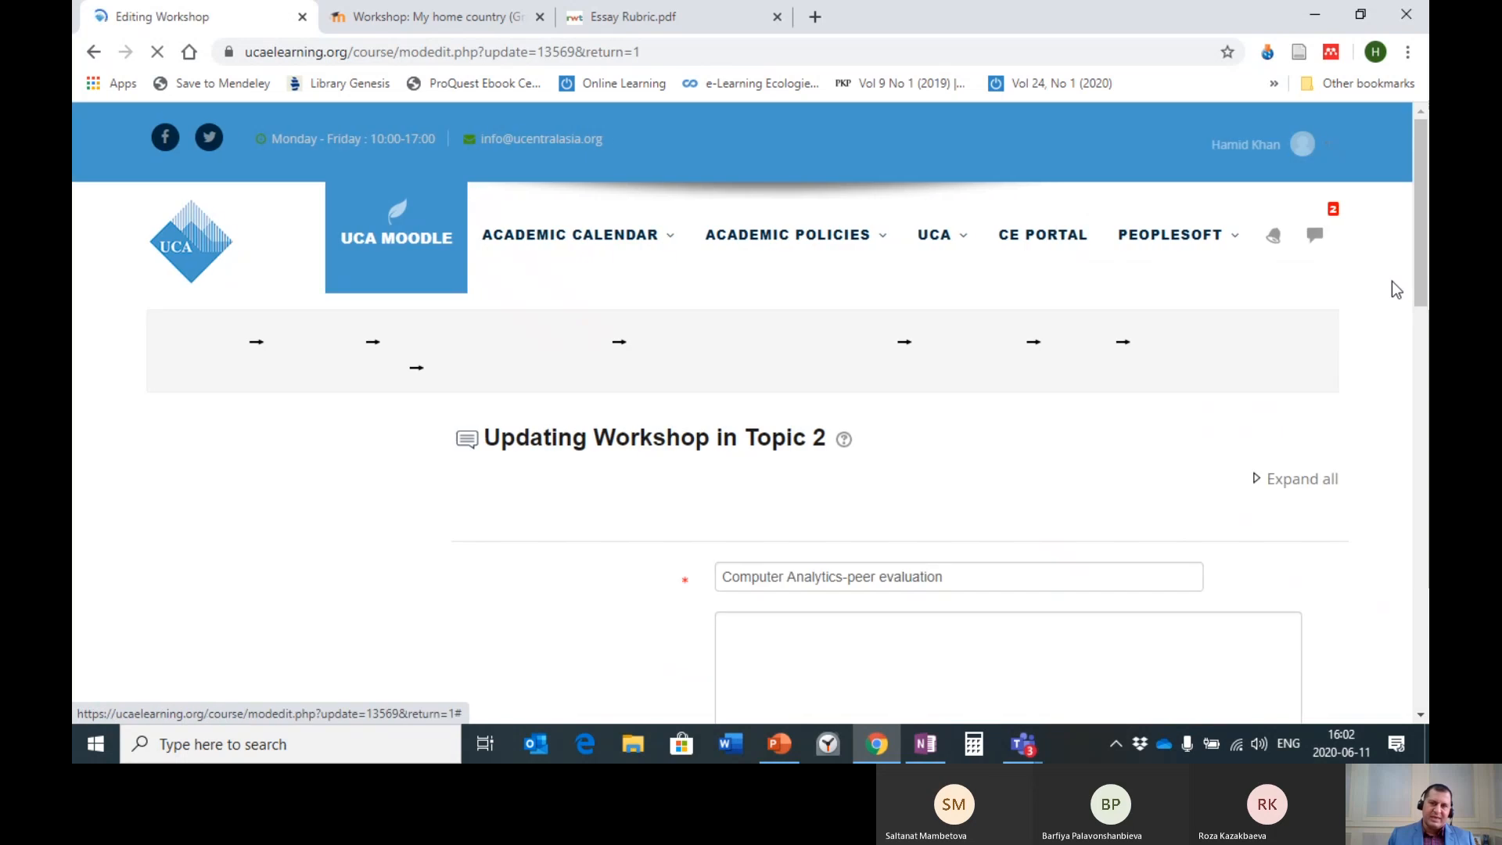
{"action": "scroll", "coordinate": [1142, 372], "scroll_direction": "down", "scroll_amount": 4}
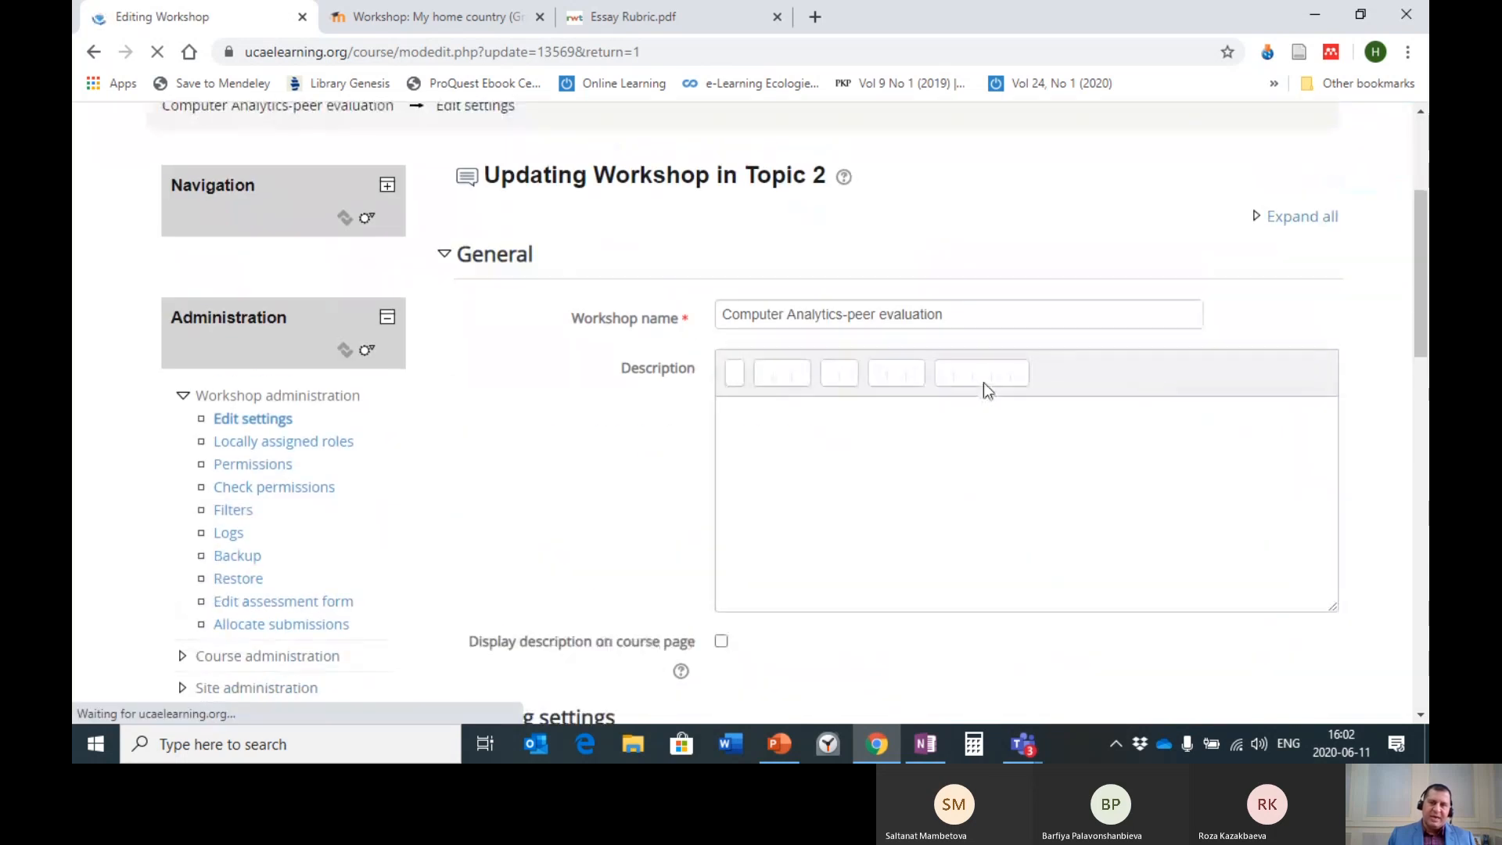
{"action": "scroll", "coordinate": [992, 399], "scroll_direction": "down", "scroll_amount": 2}
{"action": "scroll", "coordinate": [1018, 407], "scroll_direction": "down", "scroll_amount": 2}
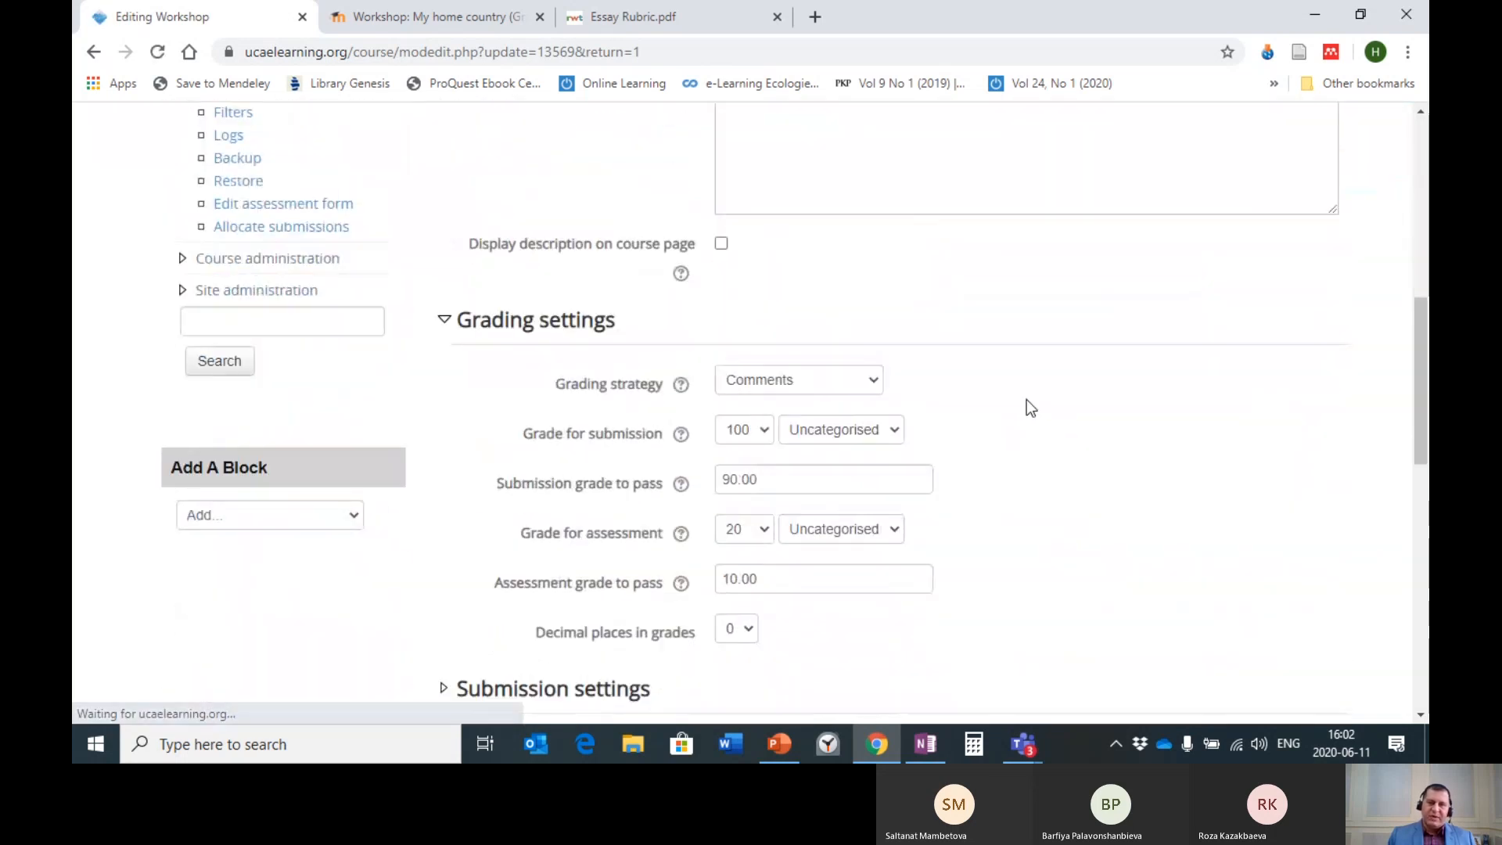
{"action": "left_click", "coordinate": [879, 393]}
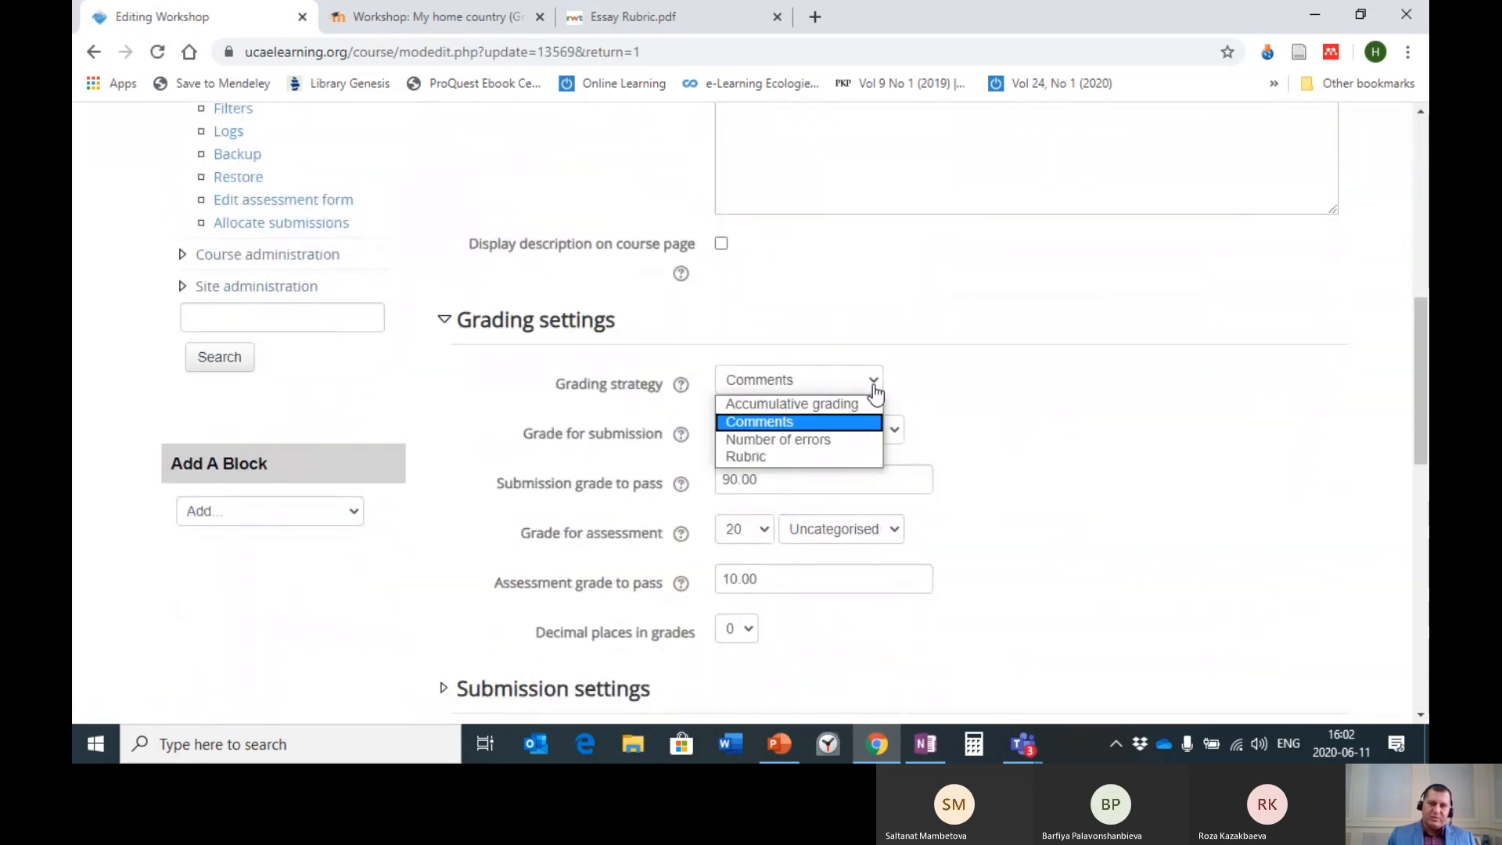
{"action": "left_click", "coordinate": [743, 458]}
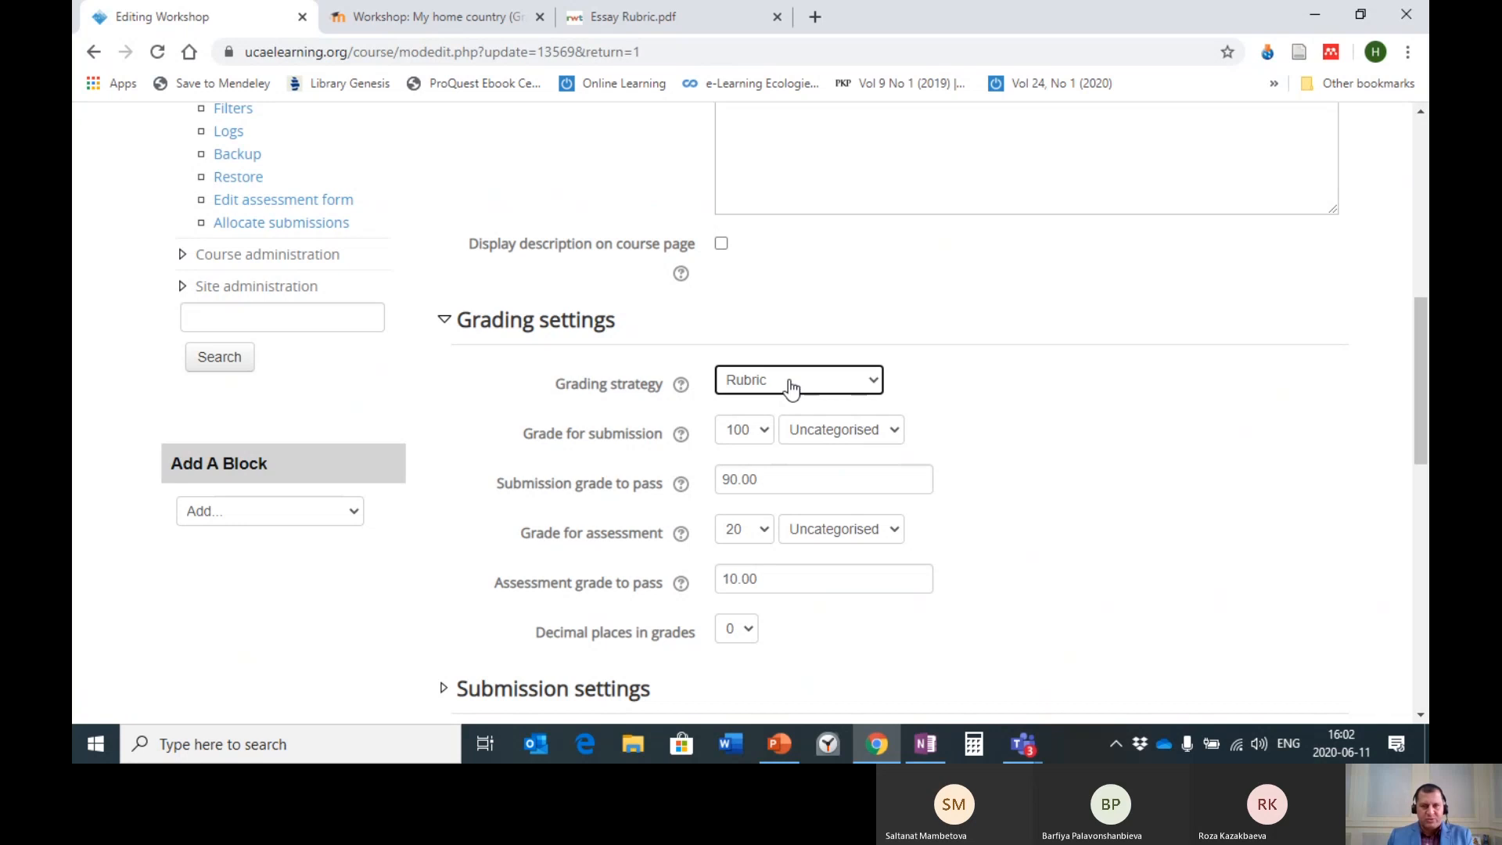
- Set the grading strategy back to Comments and leave the workshop settings without saving
{"action": "left_click", "coordinate": [860, 383]}
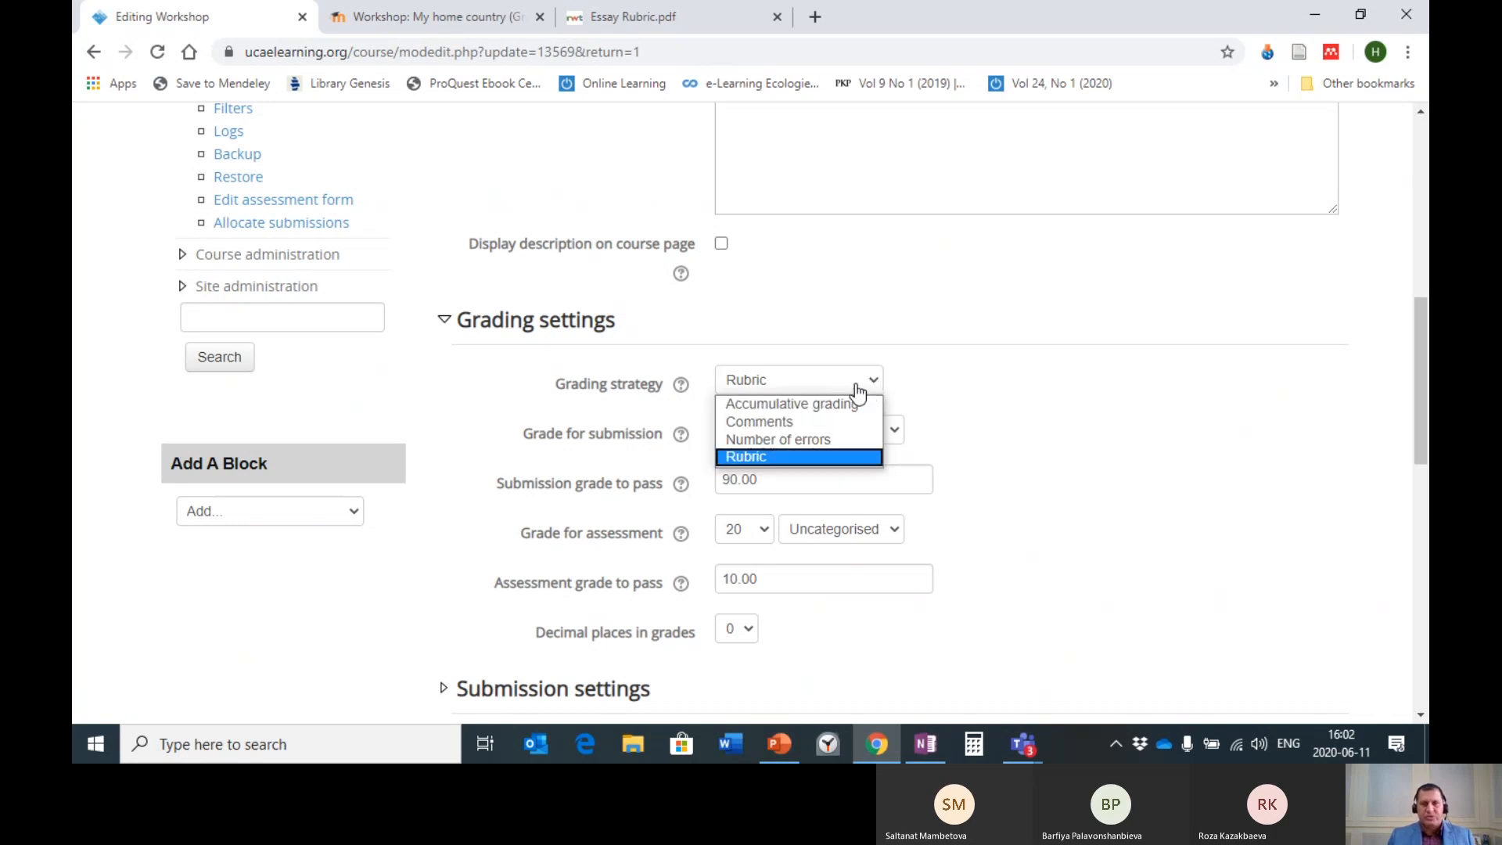
{"action": "left_click", "coordinate": [748, 423]}
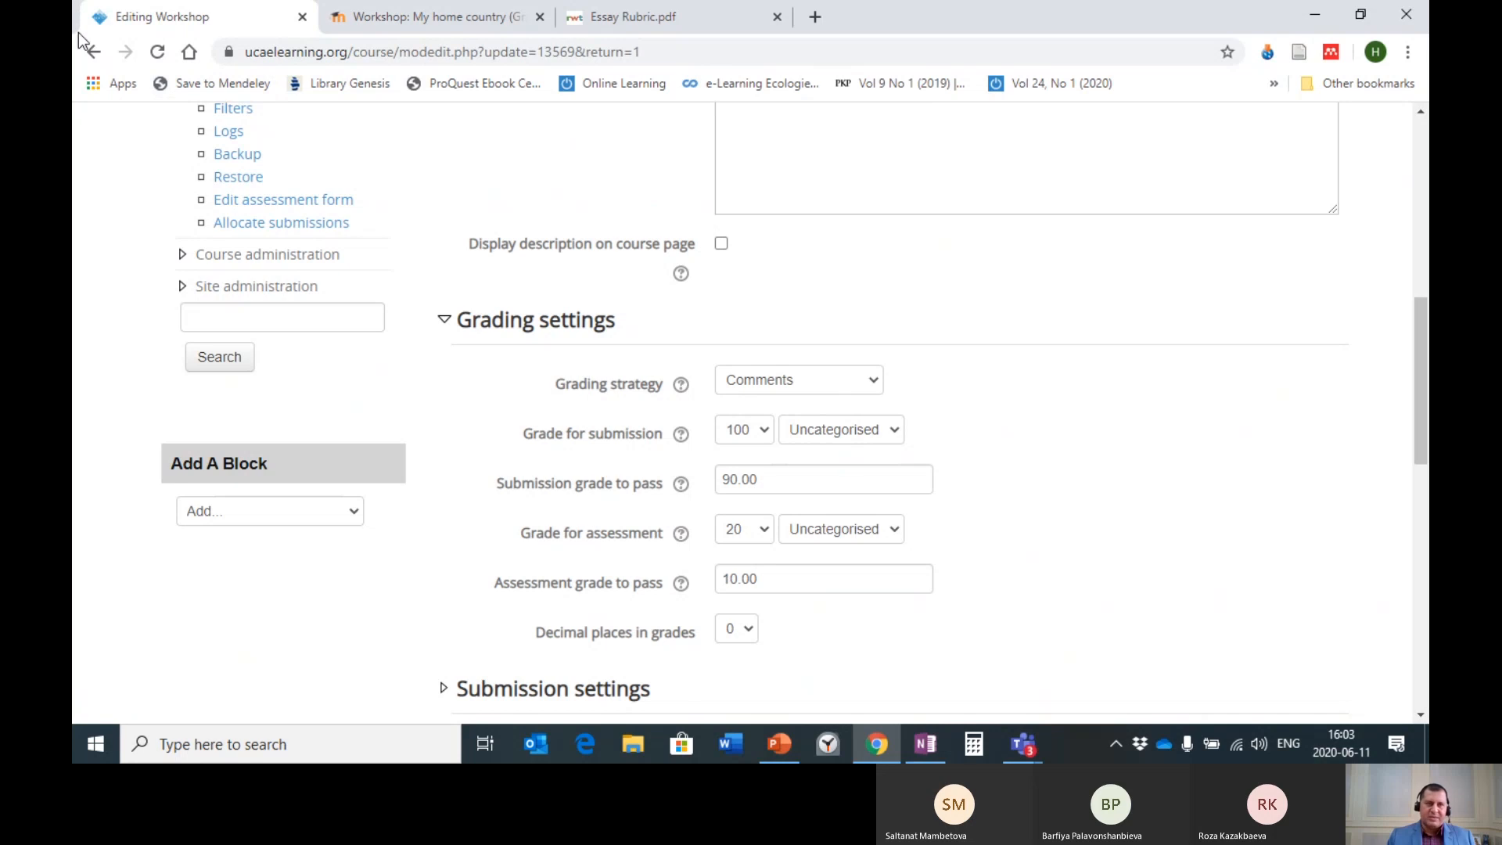
{"action": "left_click", "coordinate": [89, 53]}
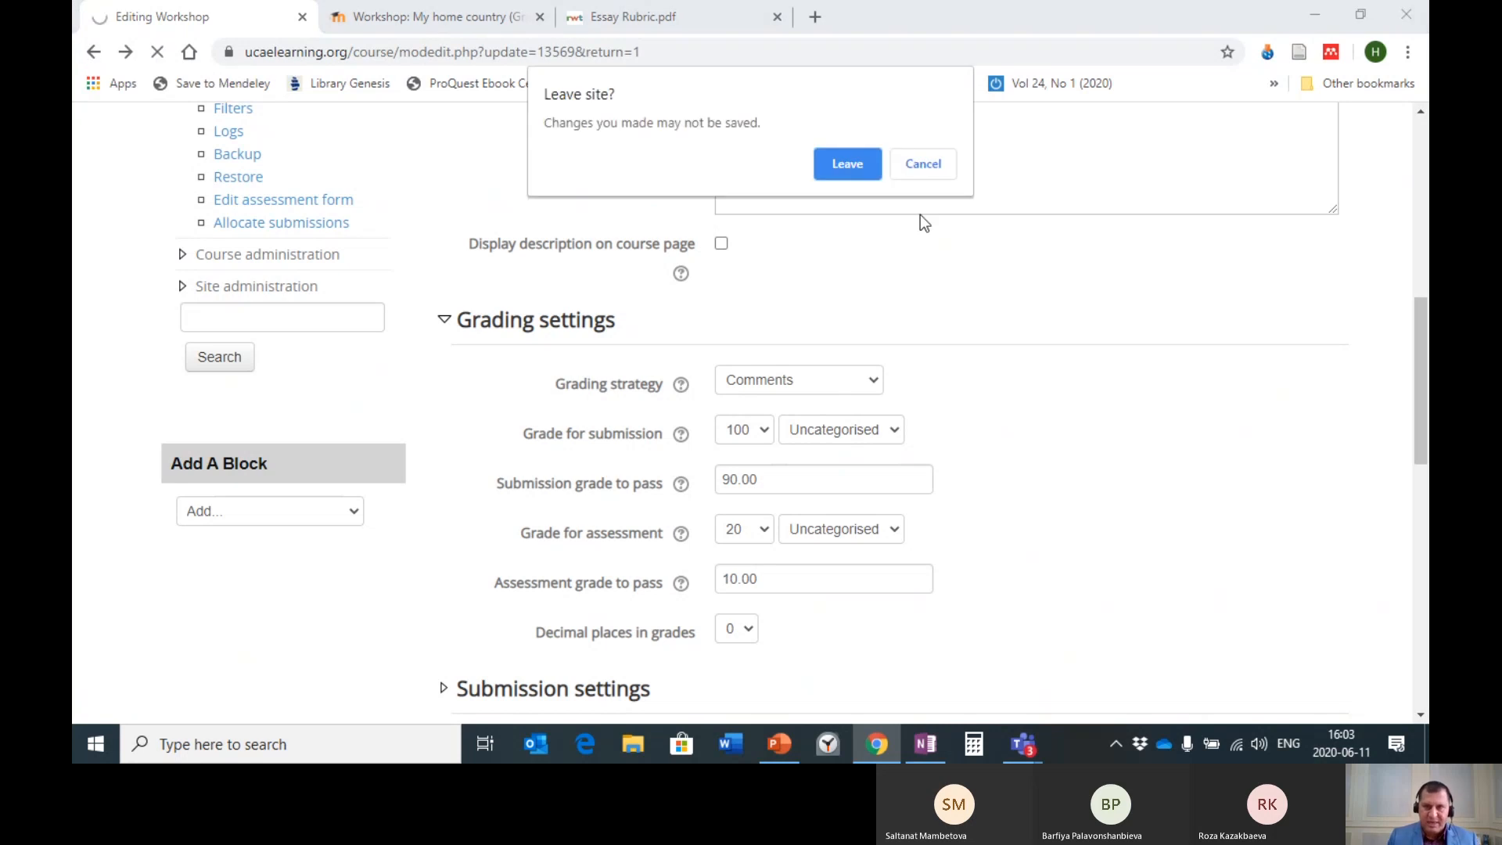
{"action": "left_click", "coordinate": [861, 169]}
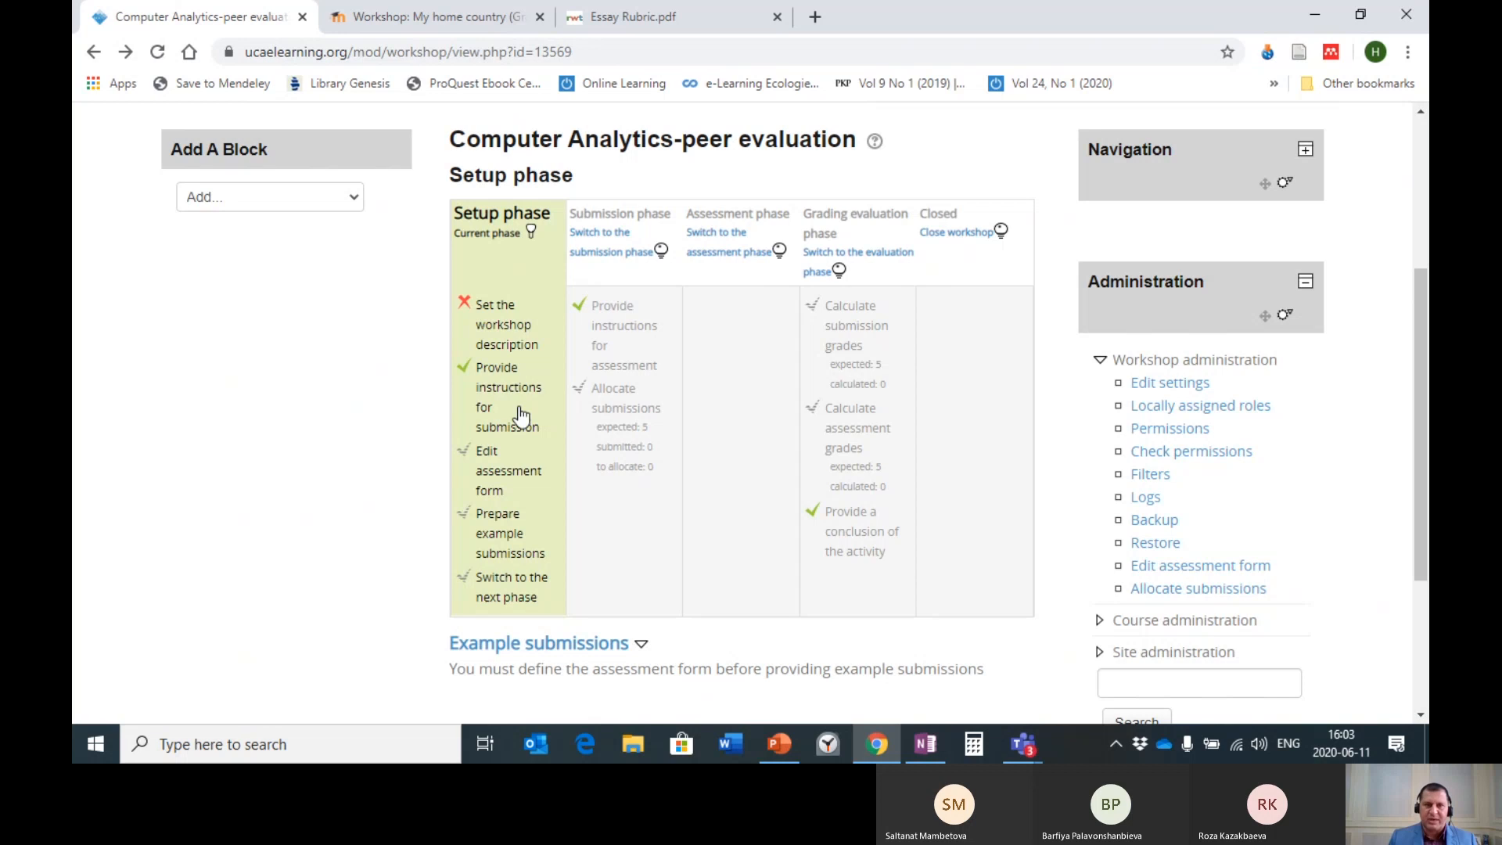
- Enter "xxxxxxxx" as Aspect 1's description in the Comments assessment form, then save and close the form
{"action": "left_click", "coordinate": [491, 459]}
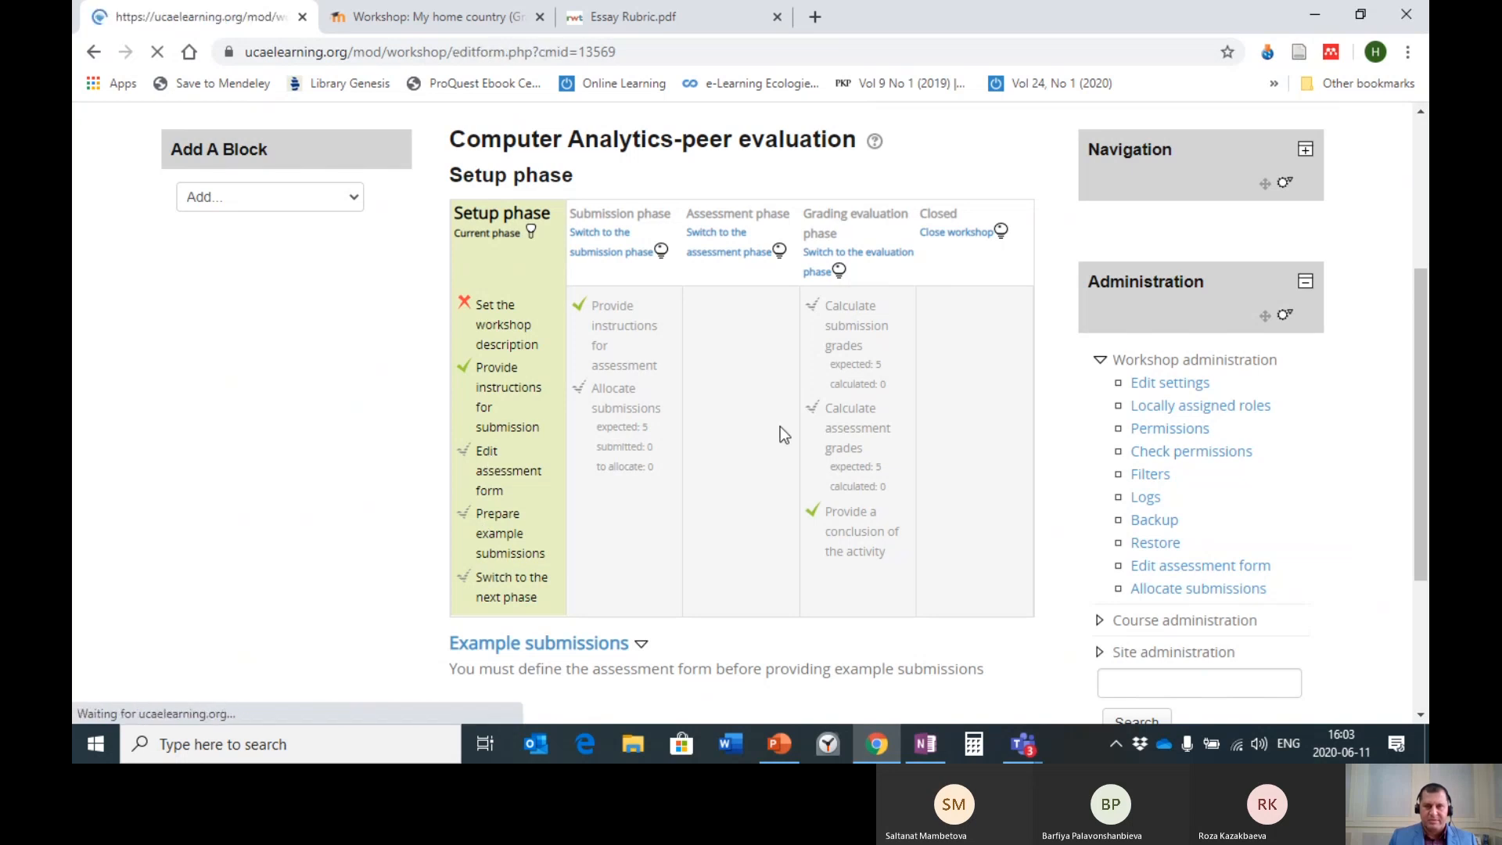
{"action": "scroll", "coordinate": [533, 426], "scroll_direction": "down", "scroll_amount": 4}
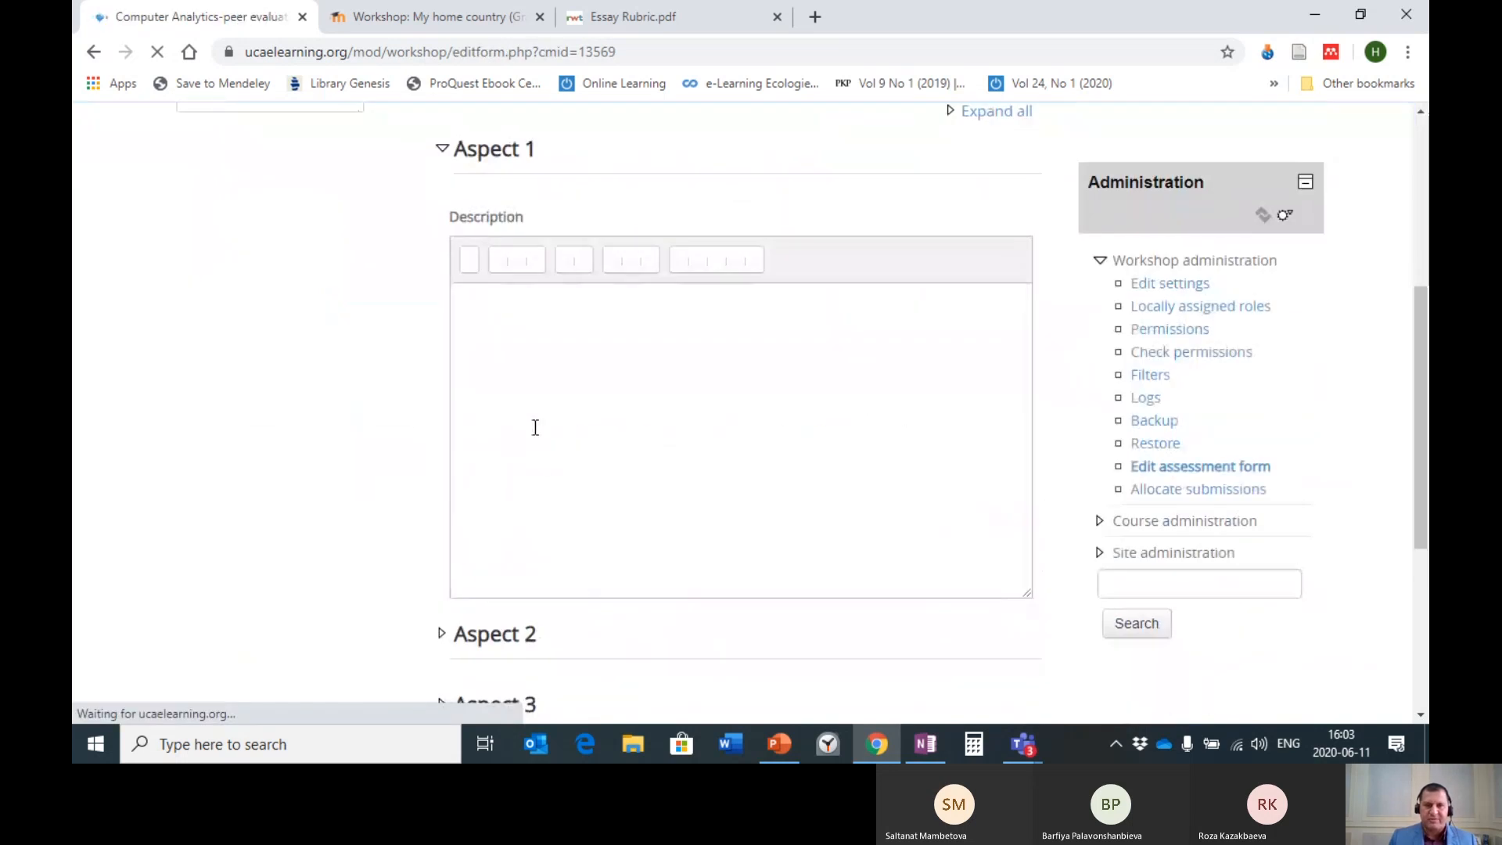
{"action": "left_click", "coordinate": [535, 413]}
{"action": "type", "text": "xxxxxxxx"}
{"action": "scroll", "coordinate": [534, 412], "scroll_direction": "down", "scroll_amount": 5}
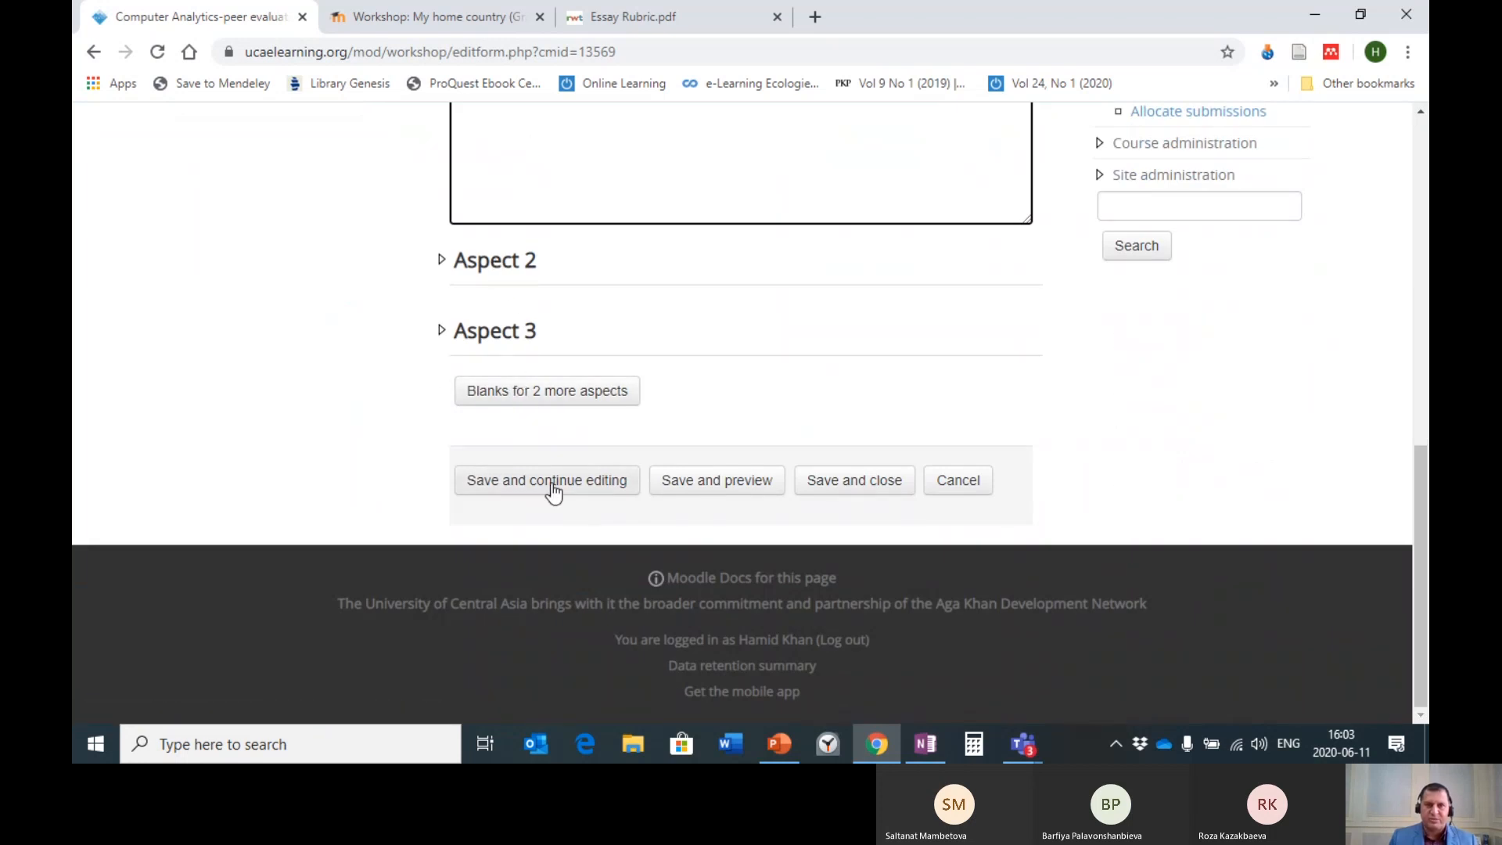
{"action": "left_click", "coordinate": [826, 486]}
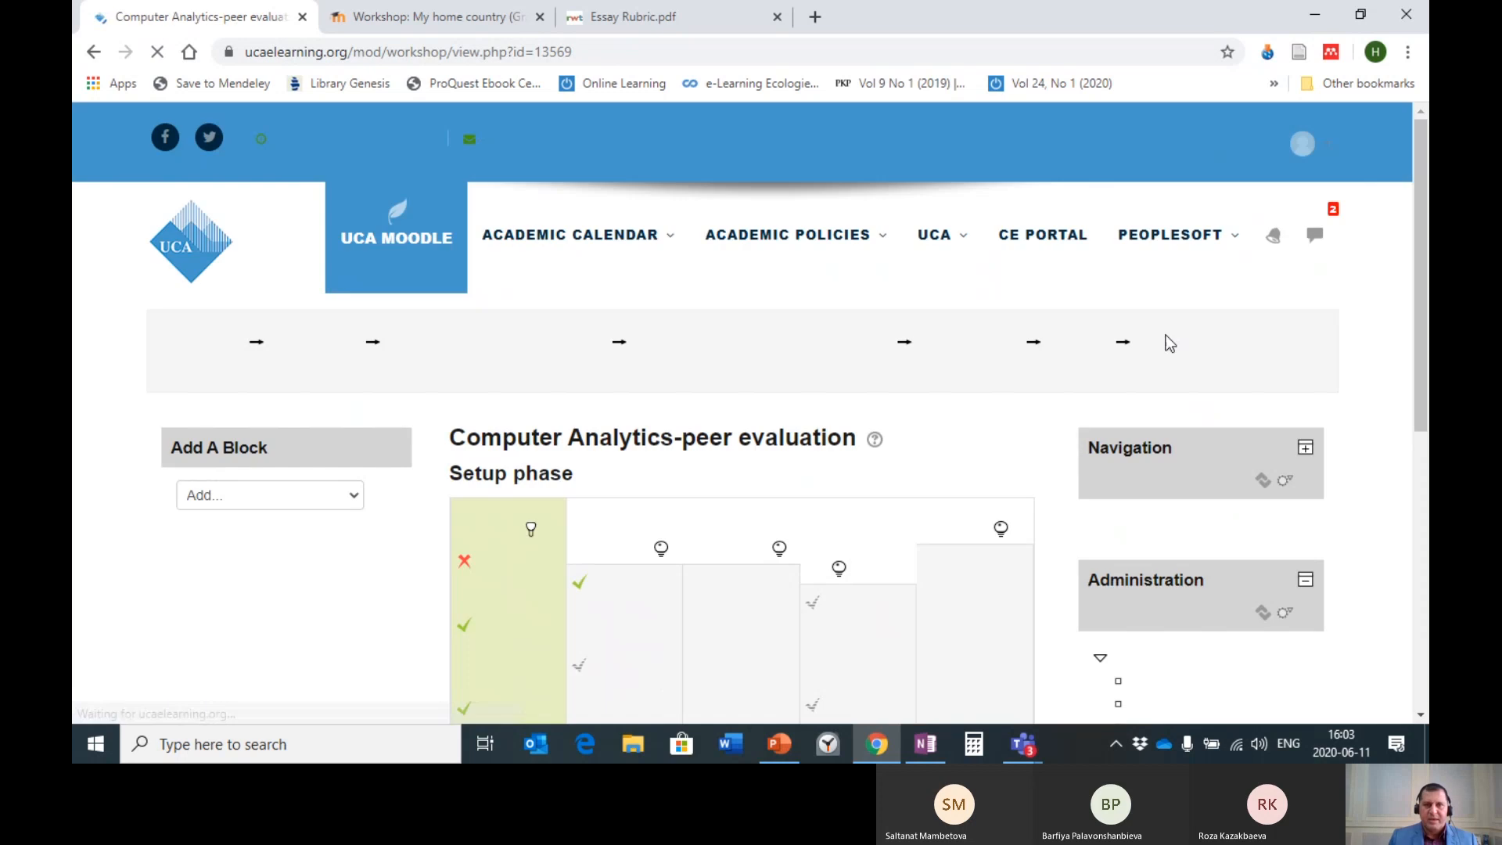
- Set the workshop's mode of examples assessment to "Examples are available after own submission and must be assessed before peer assessment", and save, returning to the course
{"action": "scroll", "coordinate": [994, 354], "scroll_direction": "down", "scroll_amount": 6}
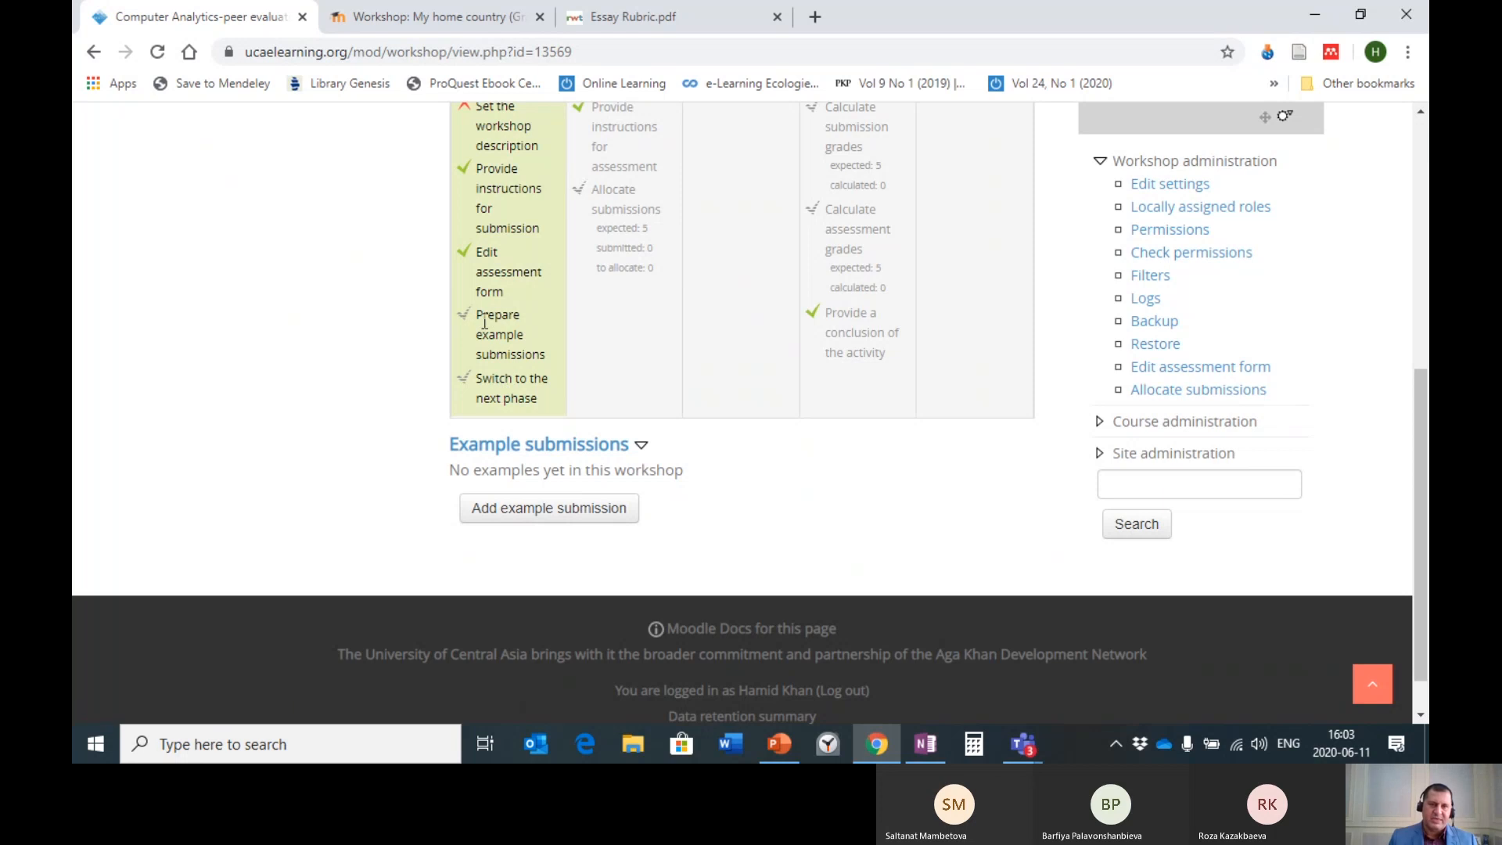
{"action": "scroll", "coordinate": [481, 344], "scroll_direction": "up", "scroll_amount": 4}
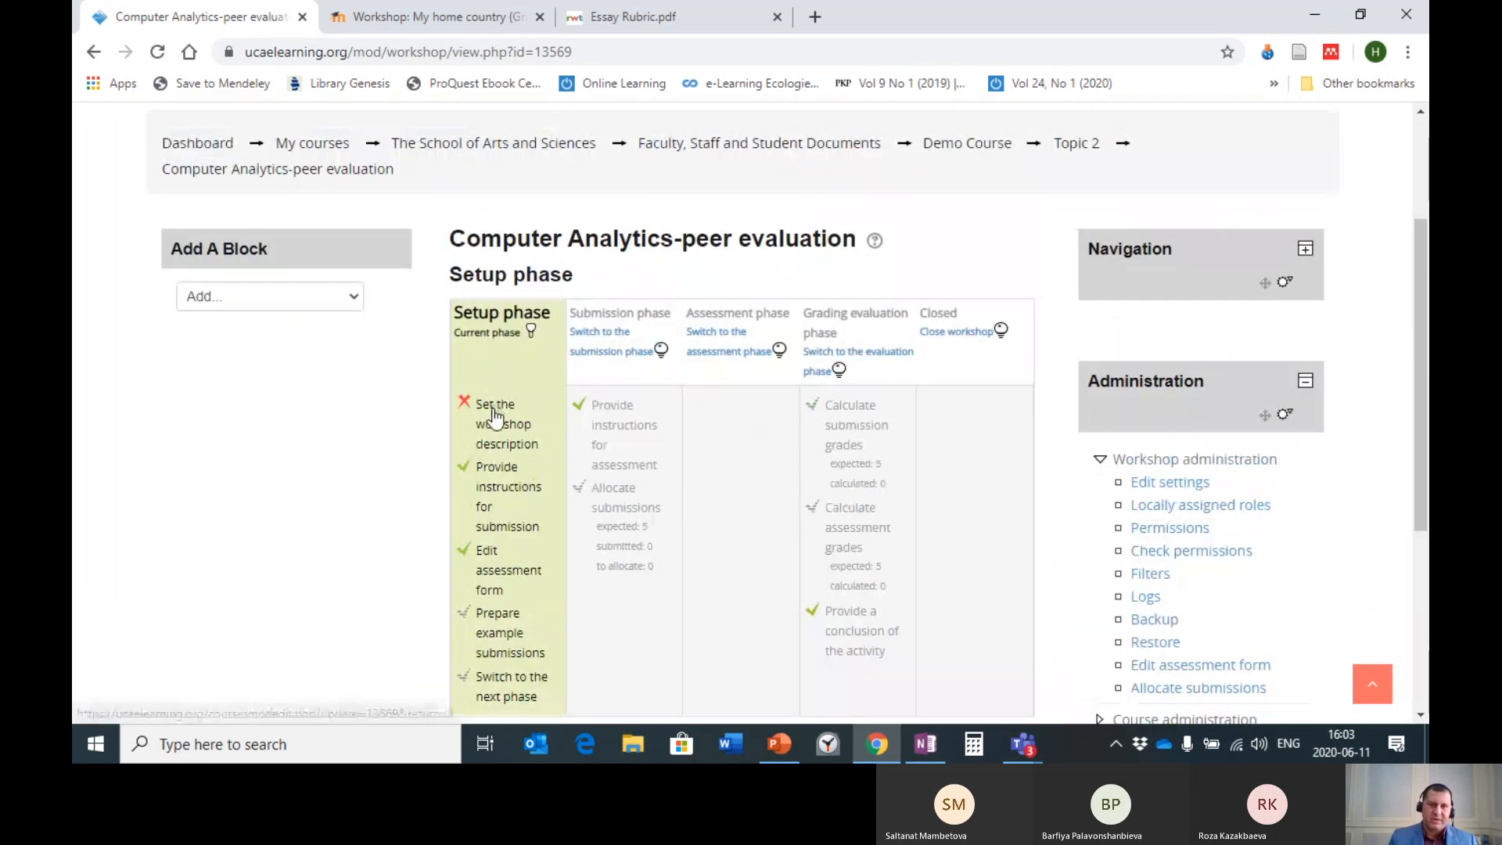
{"action": "left_click", "coordinate": [495, 404]}
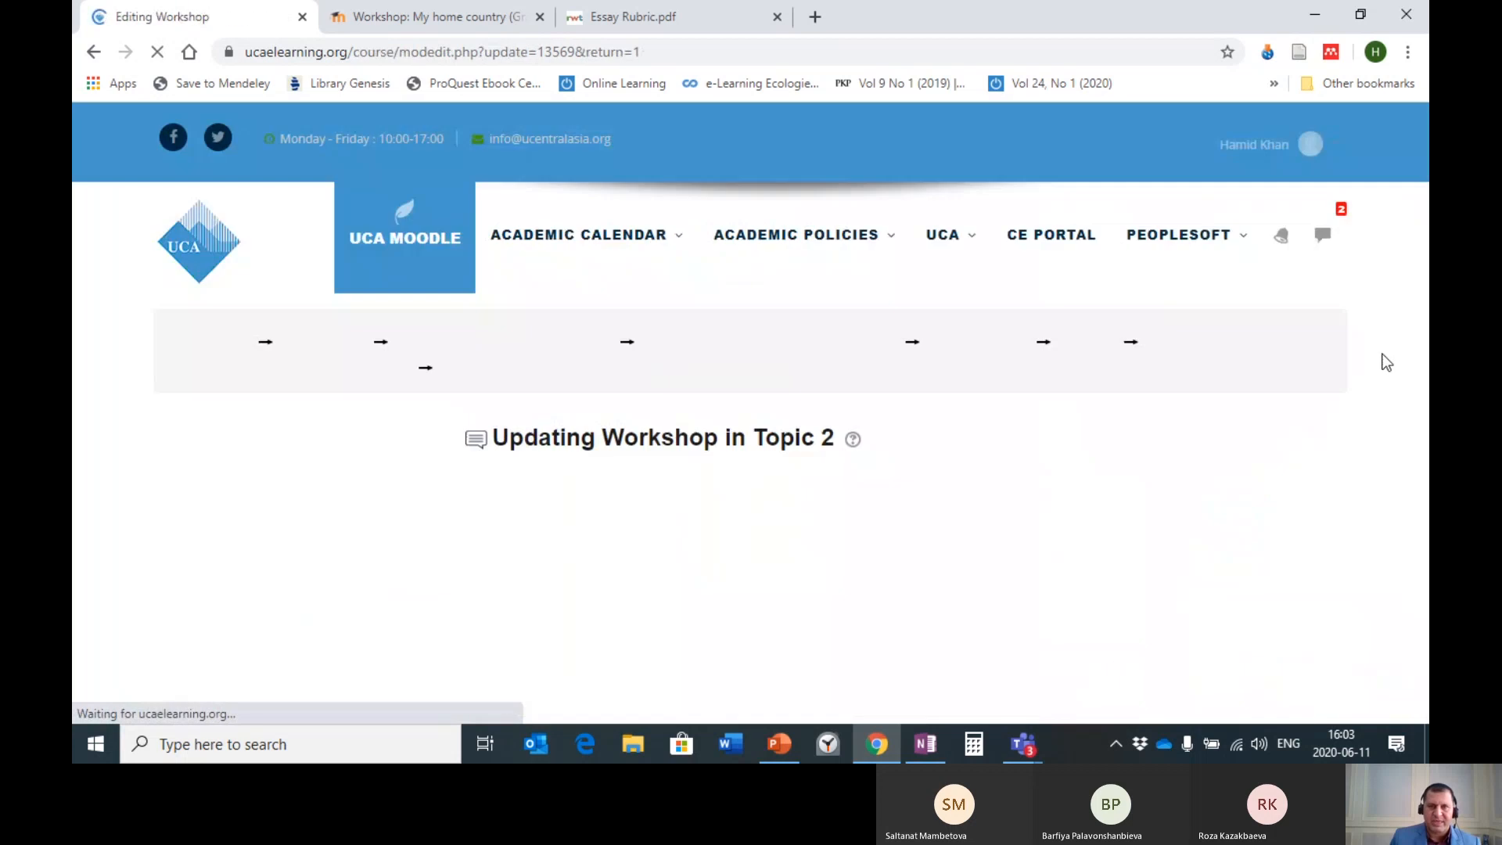
{"action": "scroll", "coordinate": [1371, 348], "scroll_direction": "down", "scroll_amount": 3}
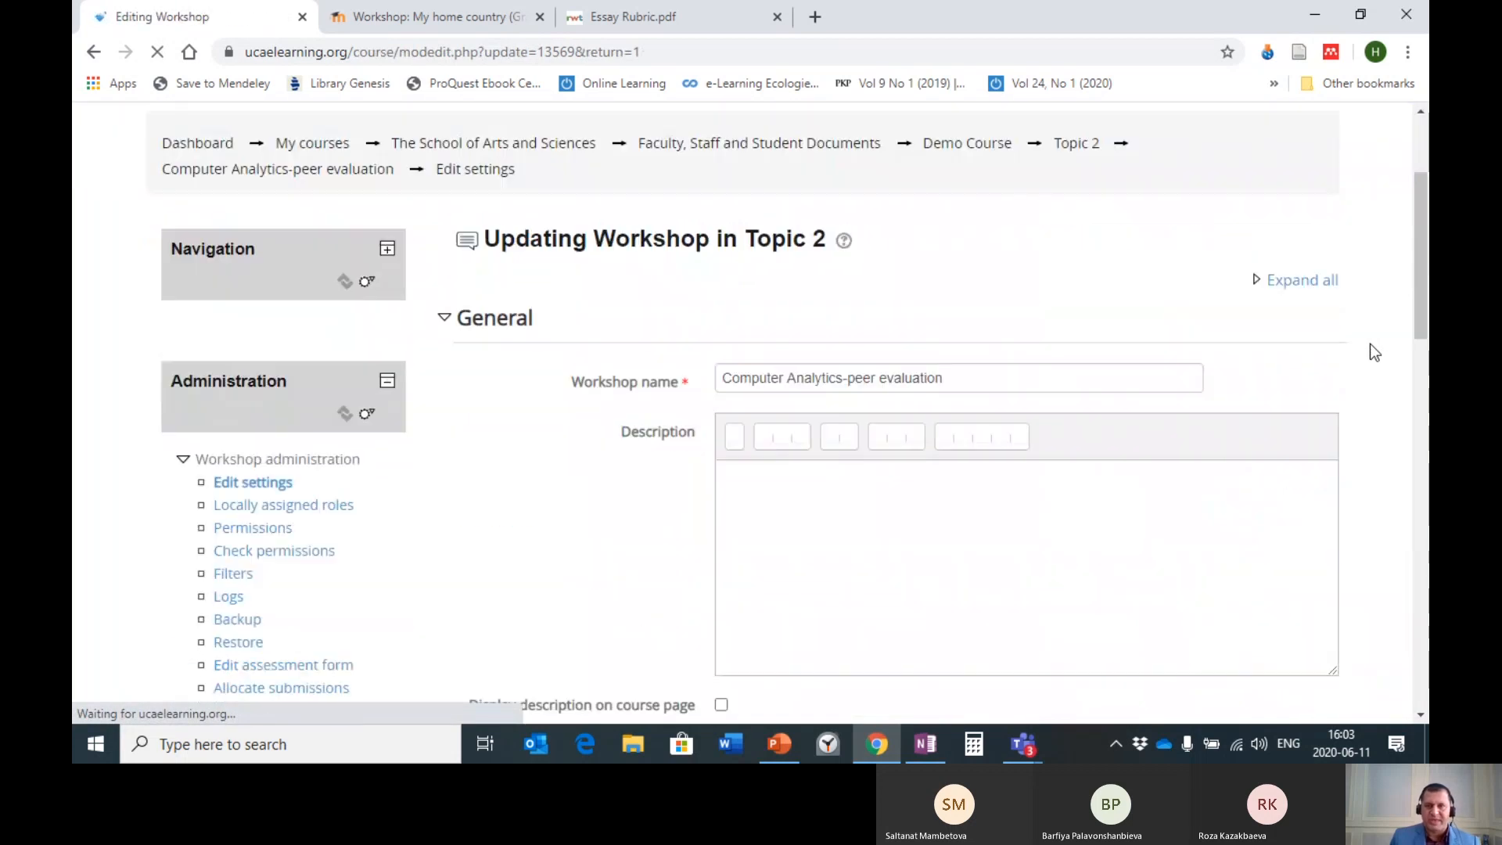
{"action": "scroll", "coordinate": [1374, 344], "scroll_direction": "down", "scroll_amount": 20}
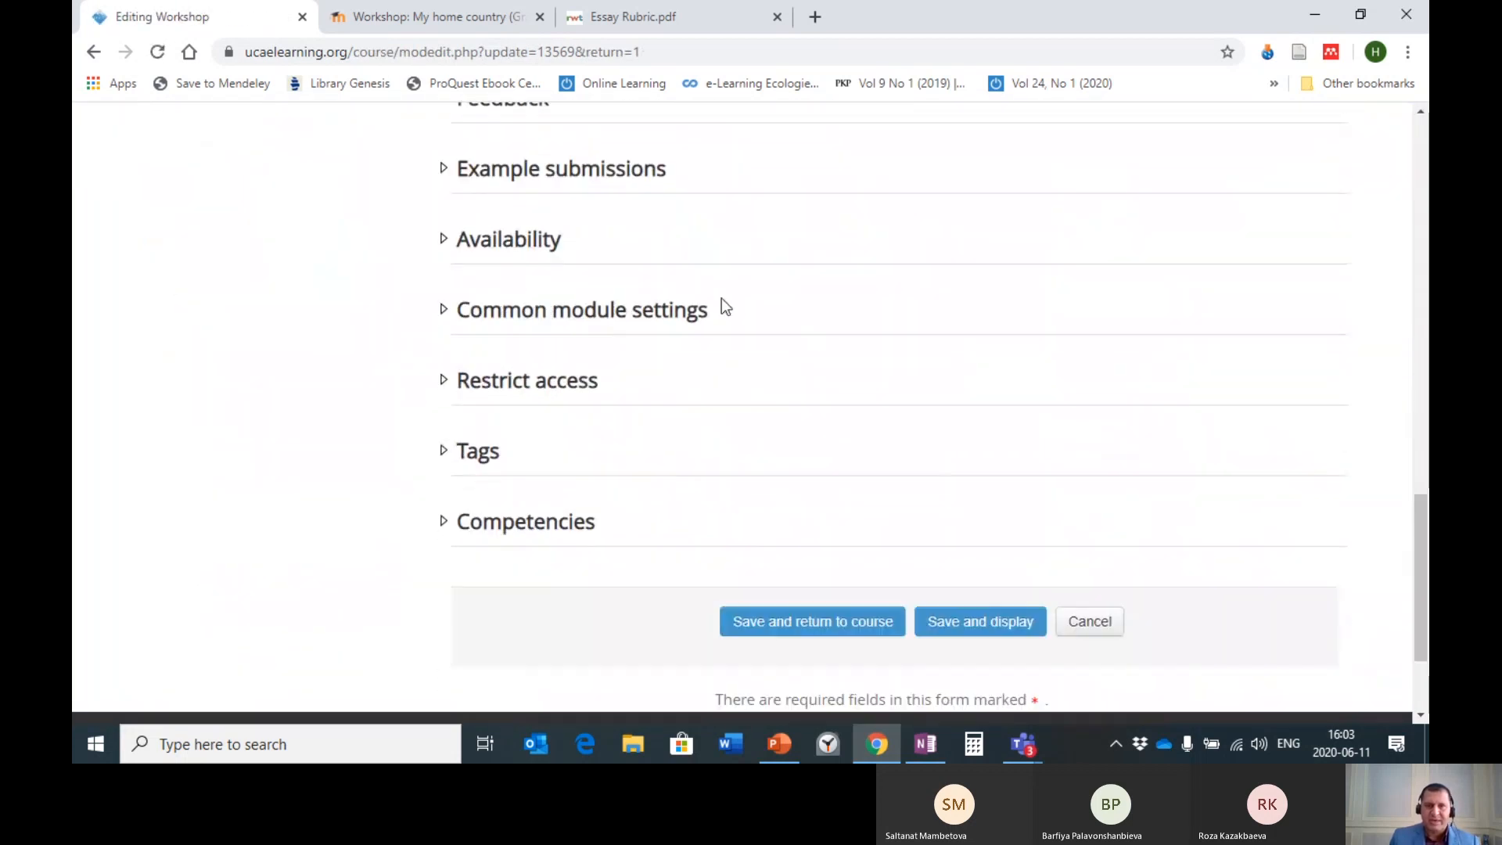
{"action": "left_click", "coordinate": [547, 172]}
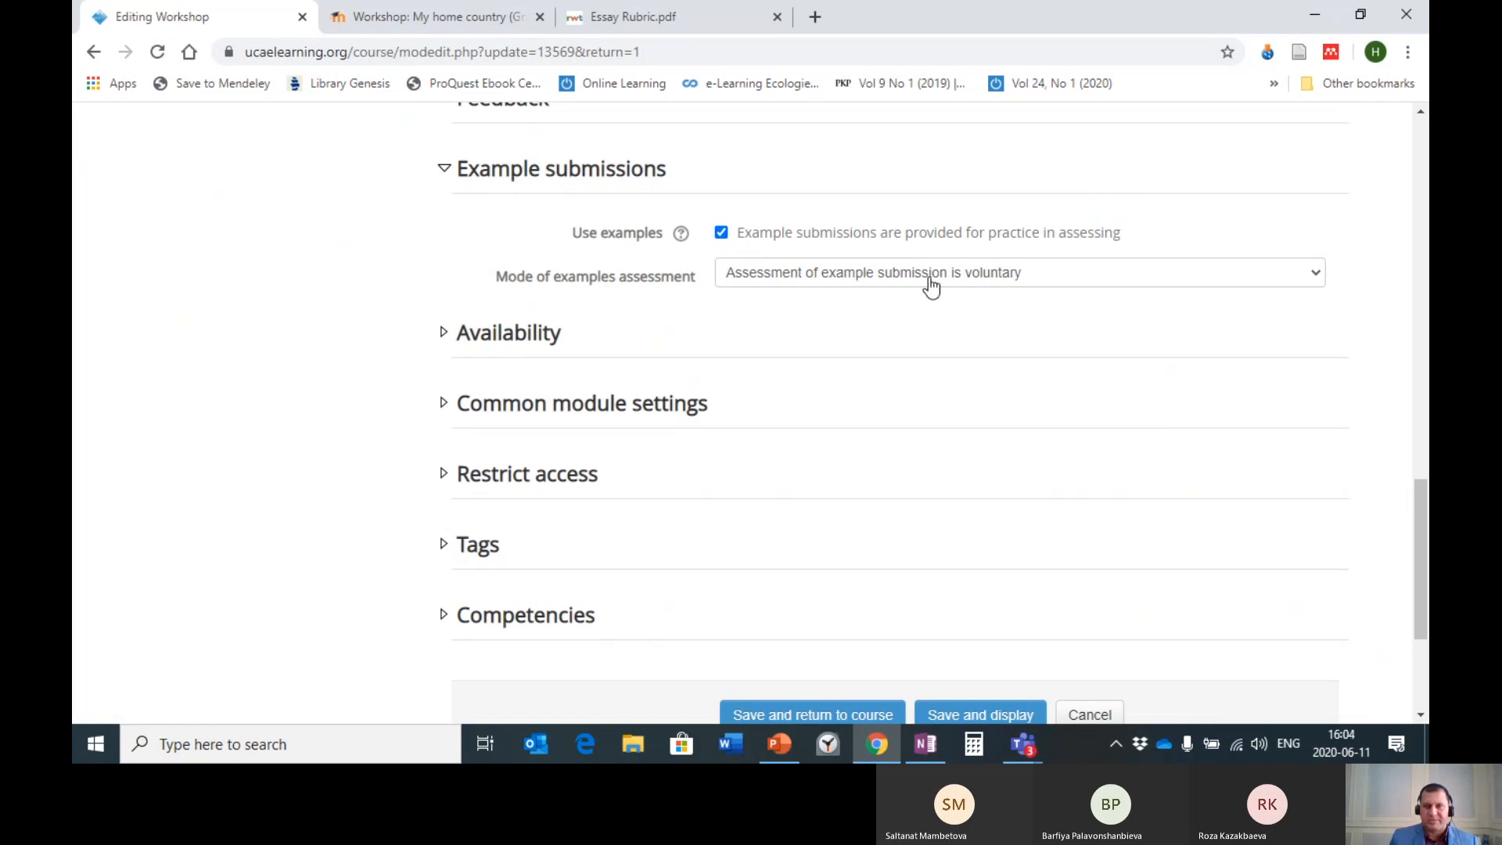
{"action": "left_click", "coordinate": [1312, 275]}
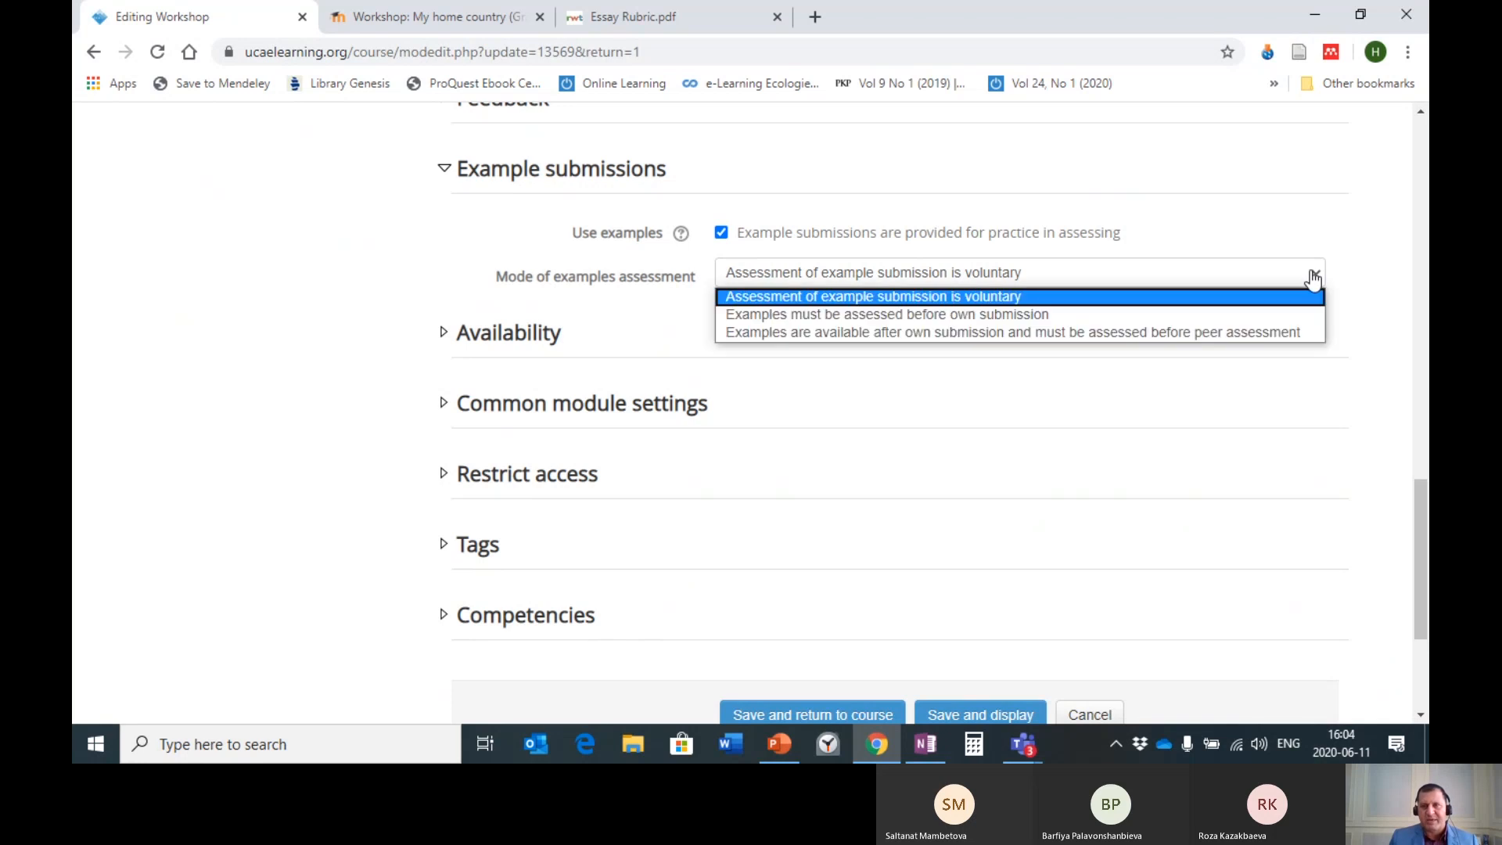
{"action": "left_click", "coordinate": [988, 330]}
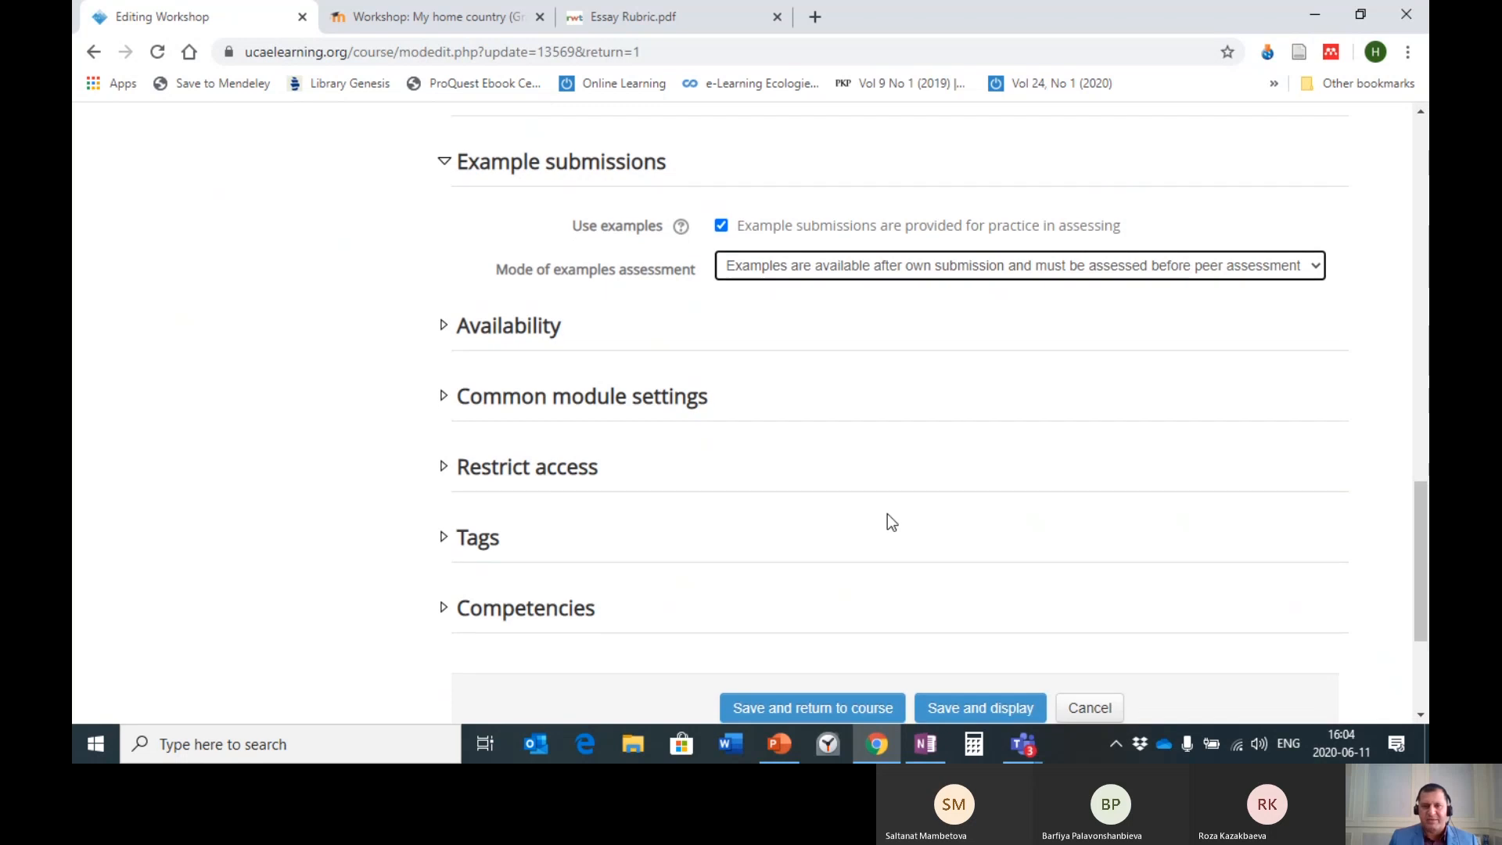
{"action": "scroll", "coordinate": [888, 513], "scroll_direction": "down", "scroll_amount": 3}
{"action": "left_click", "coordinate": [778, 456]}
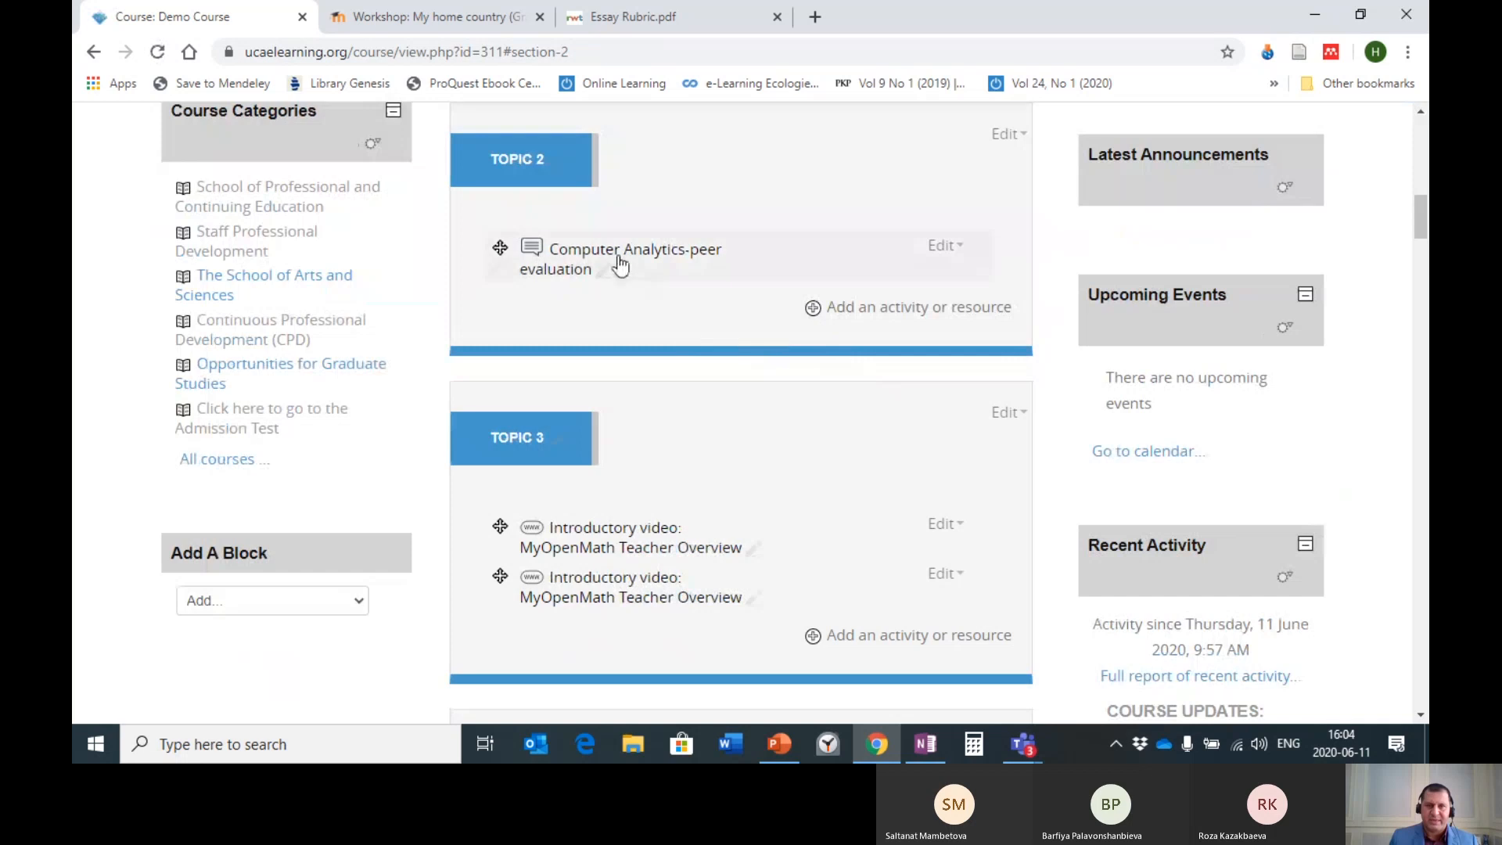
- Reopen the Computer Analytics-peer evaluation workshop from Topic 2 and switch it to the Submission phase
{"action": "left_click", "coordinate": [619, 266]}
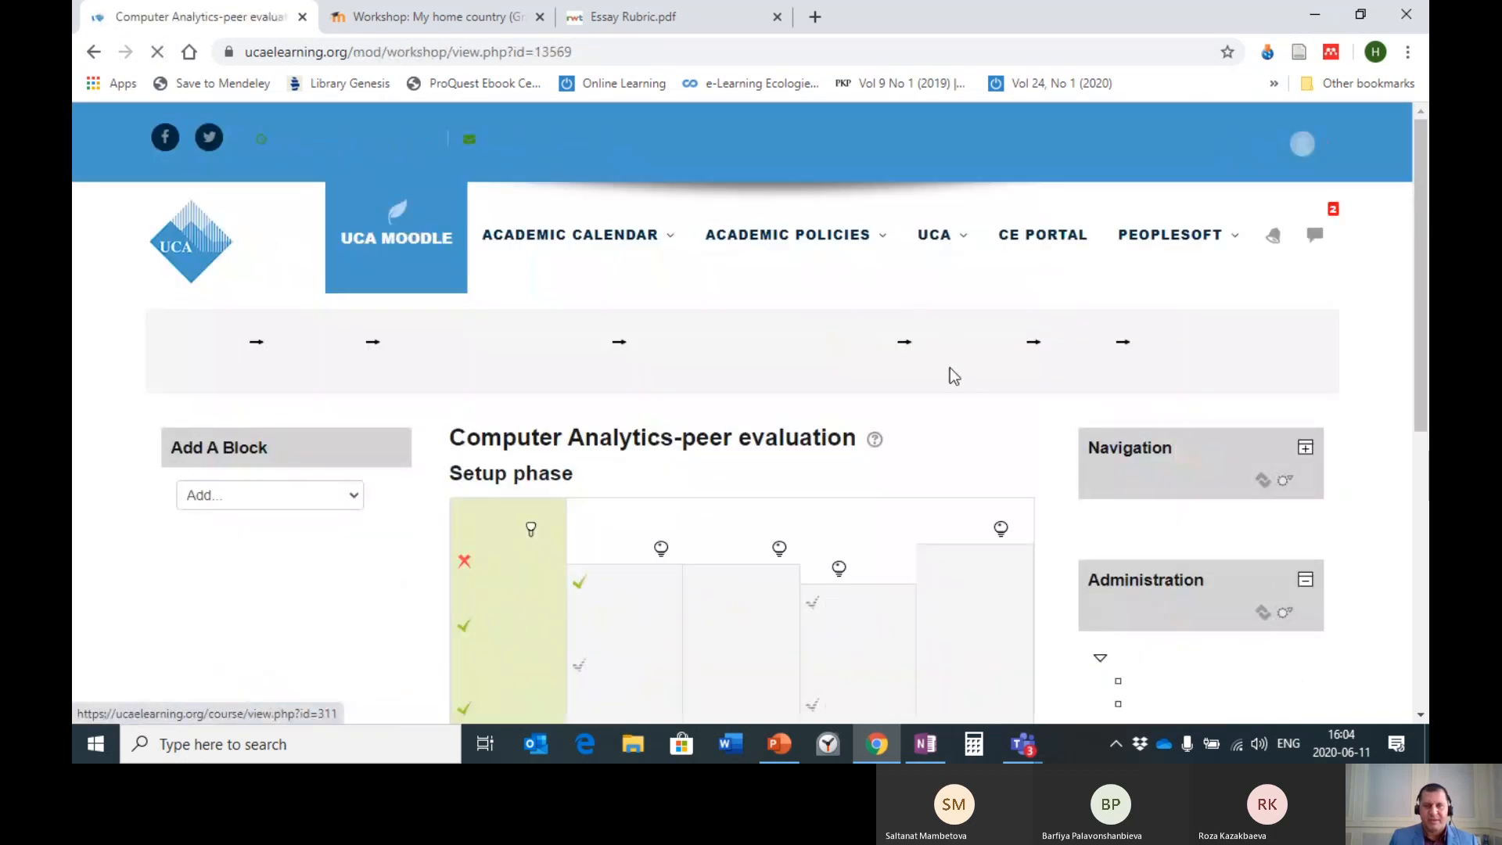
{"action": "scroll", "coordinate": [619, 371], "scroll_direction": "down", "scroll_amount": 5}
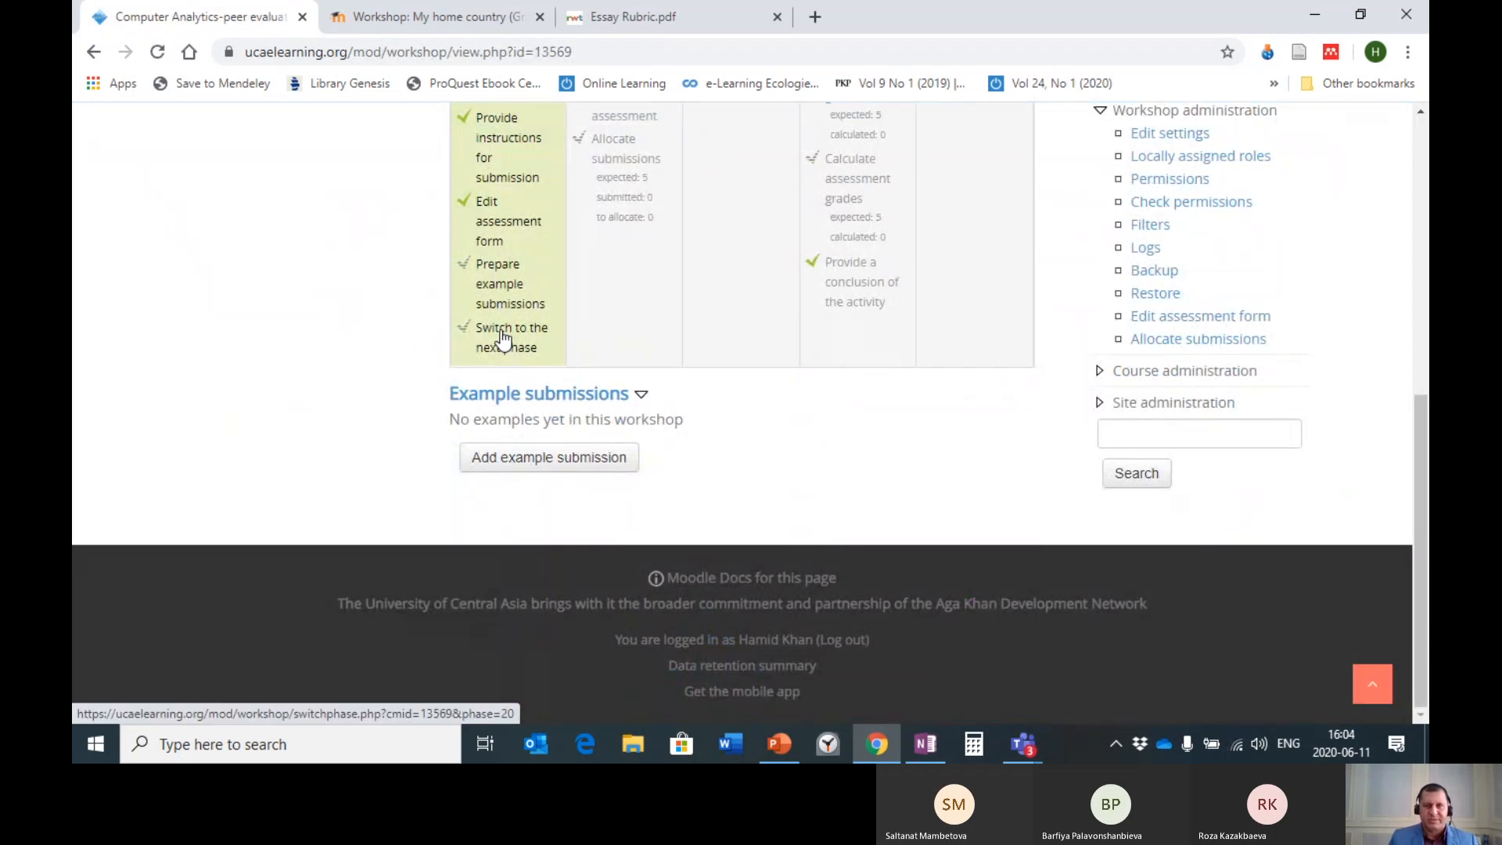
{"action": "scroll", "coordinate": [571, 336], "scroll_direction": "up", "scroll_amount": 3}
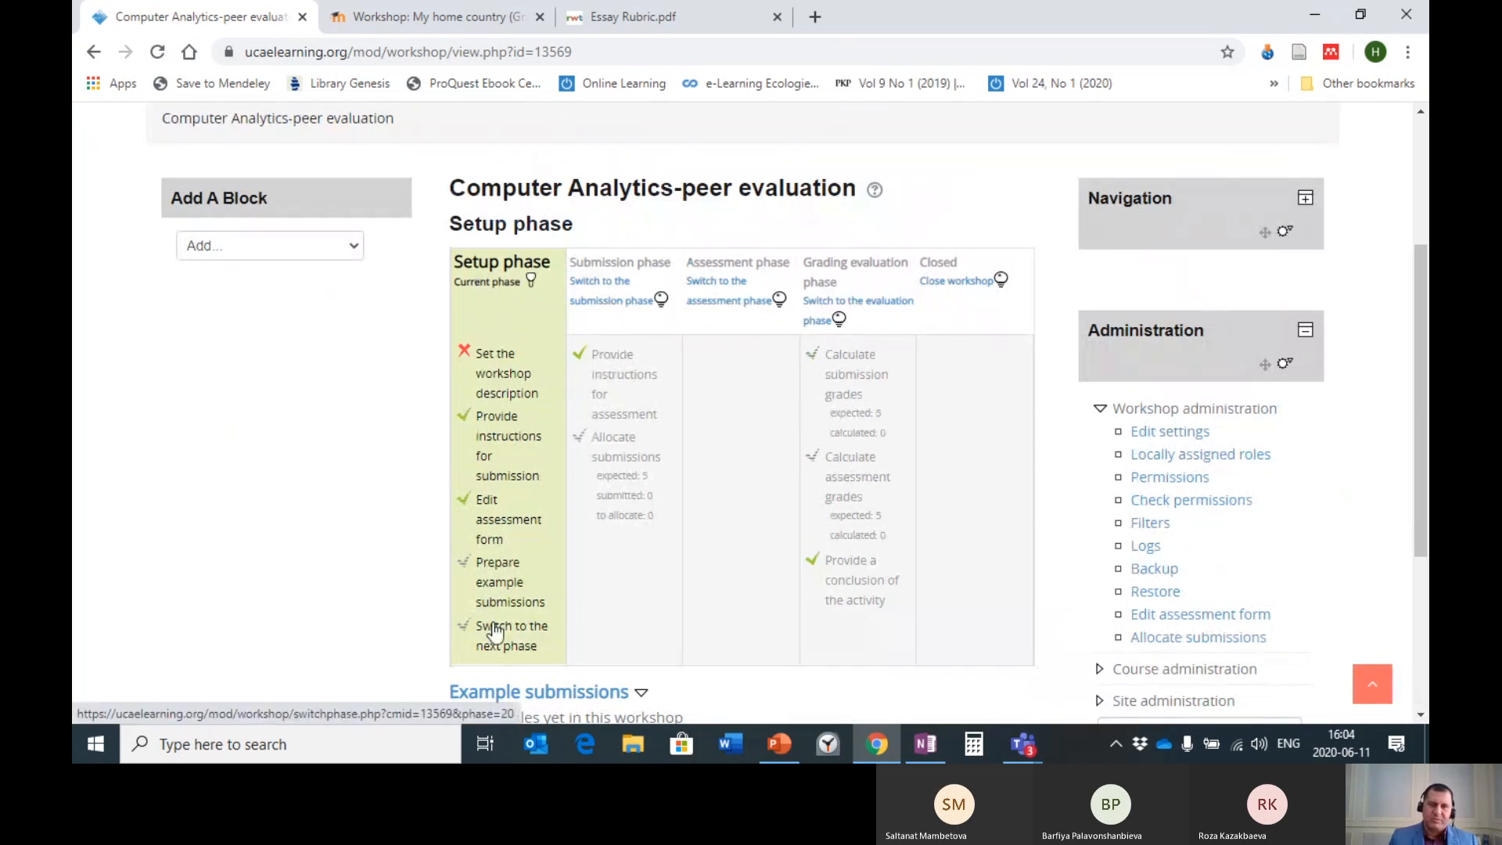
{"action": "scroll", "coordinate": [509, 504], "scroll_direction": "down", "scroll_amount": 2}
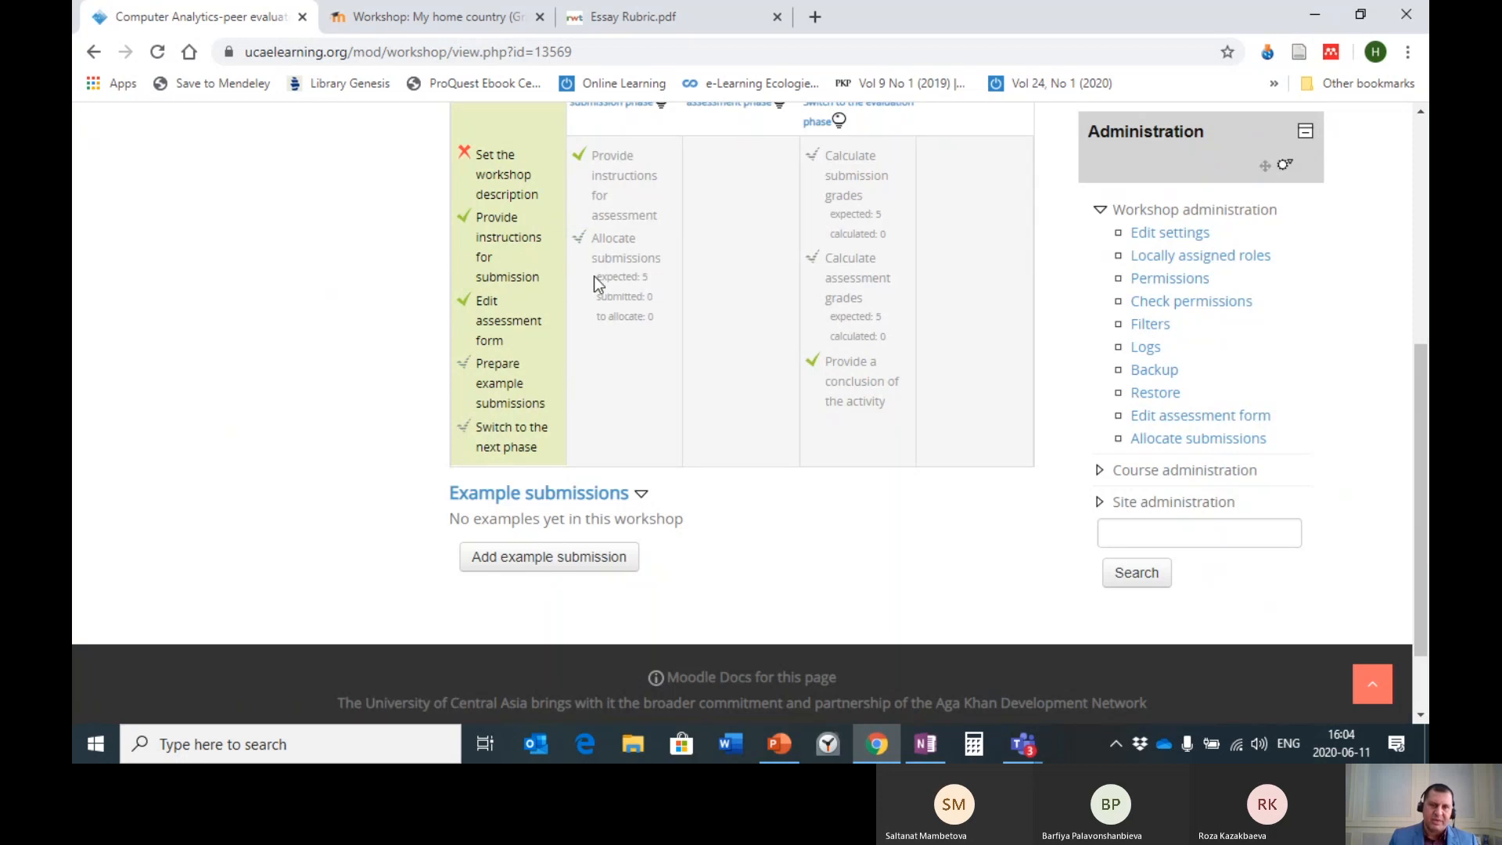
{"action": "left_click", "coordinate": [507, 434]}
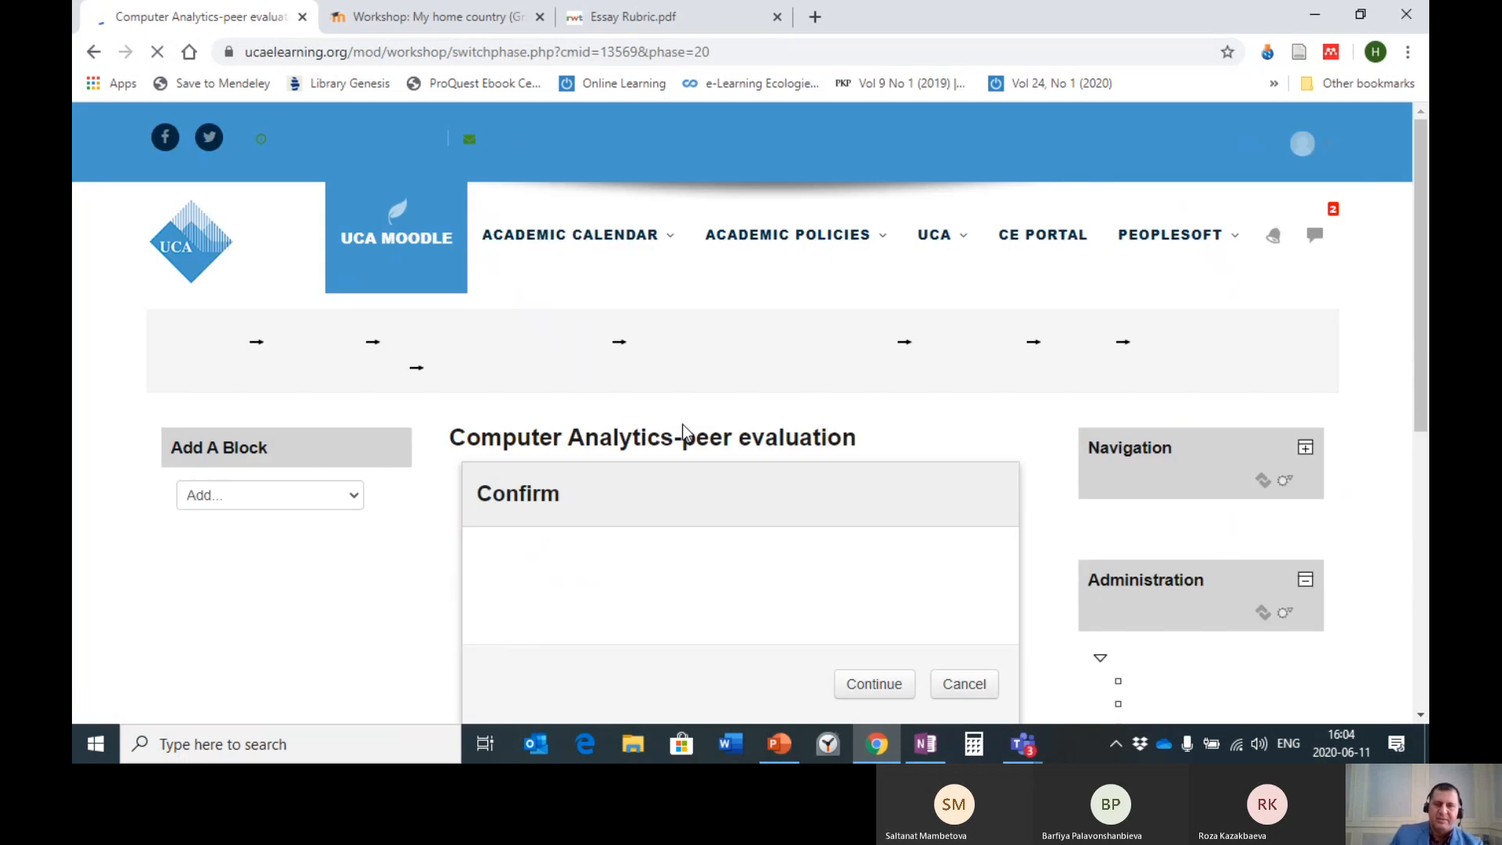
{"action": "left_click", "coordinate": [874, 684]}
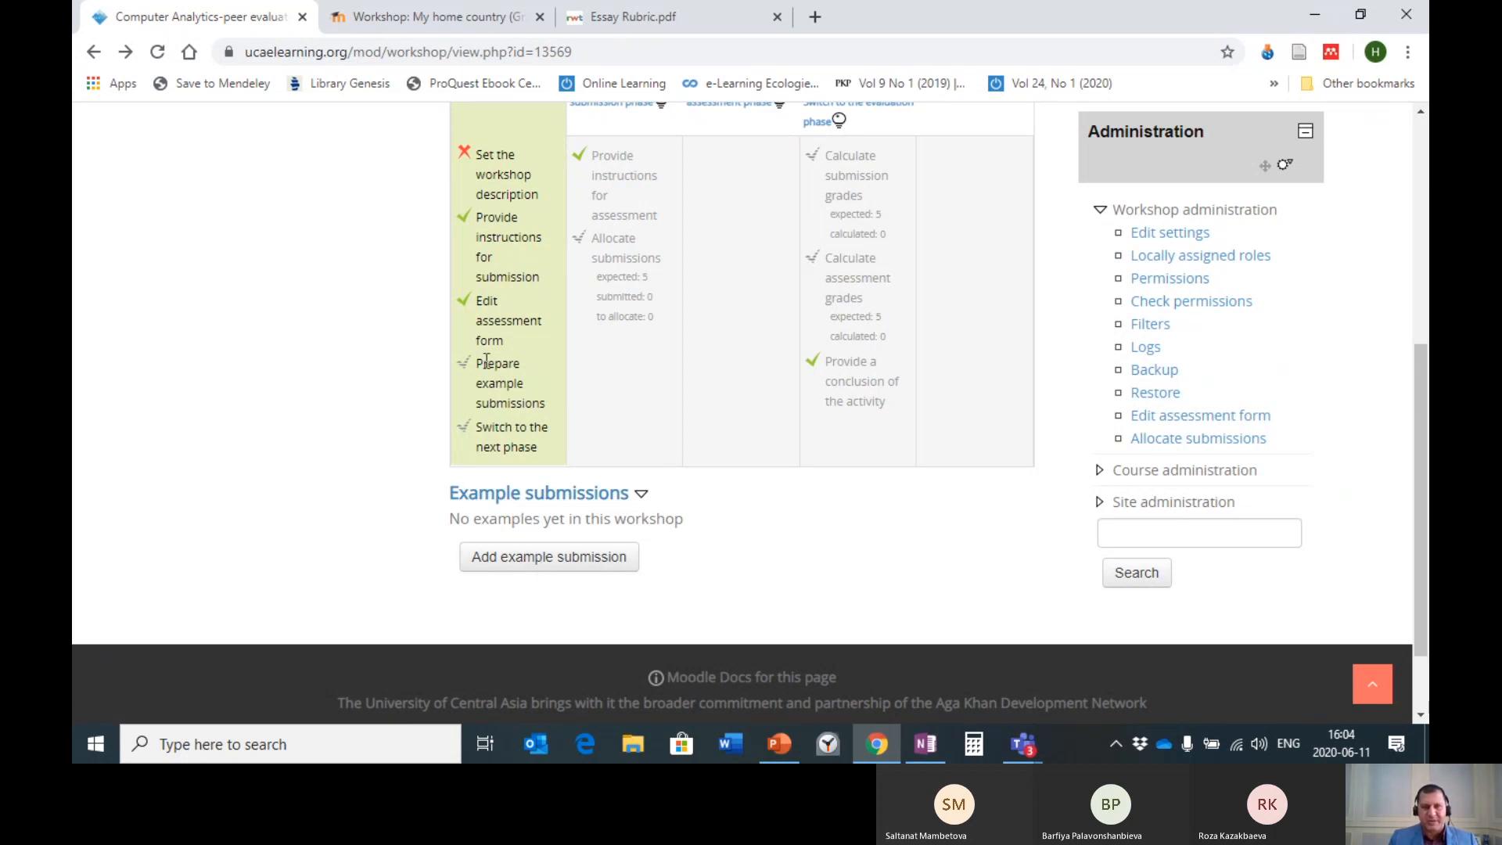
{"action": "left_click", "coordinate": [503, 453]}
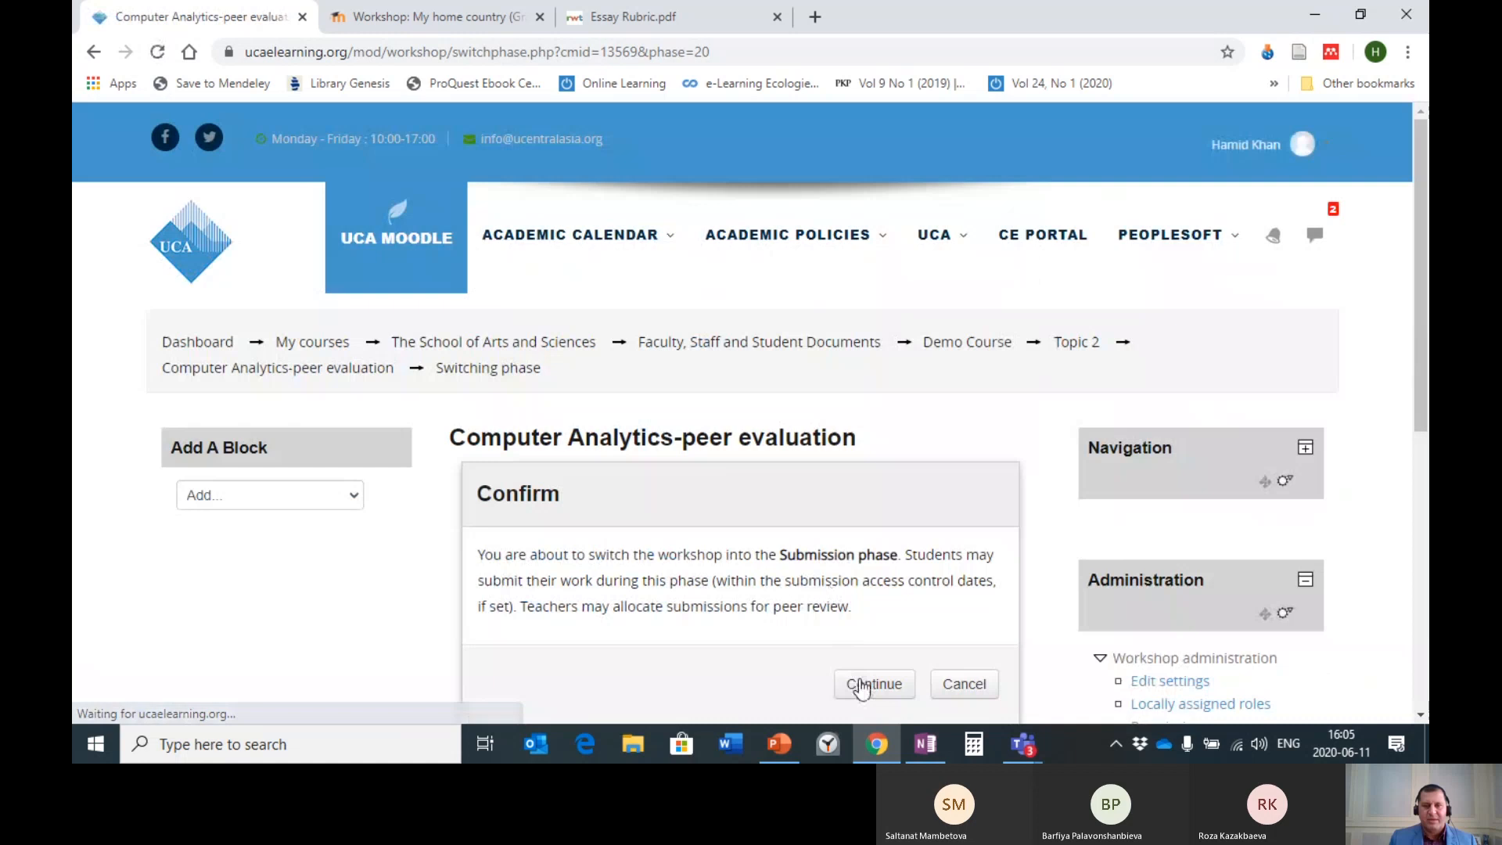
{"action": "left_click", "coordinate": [862, 686]}
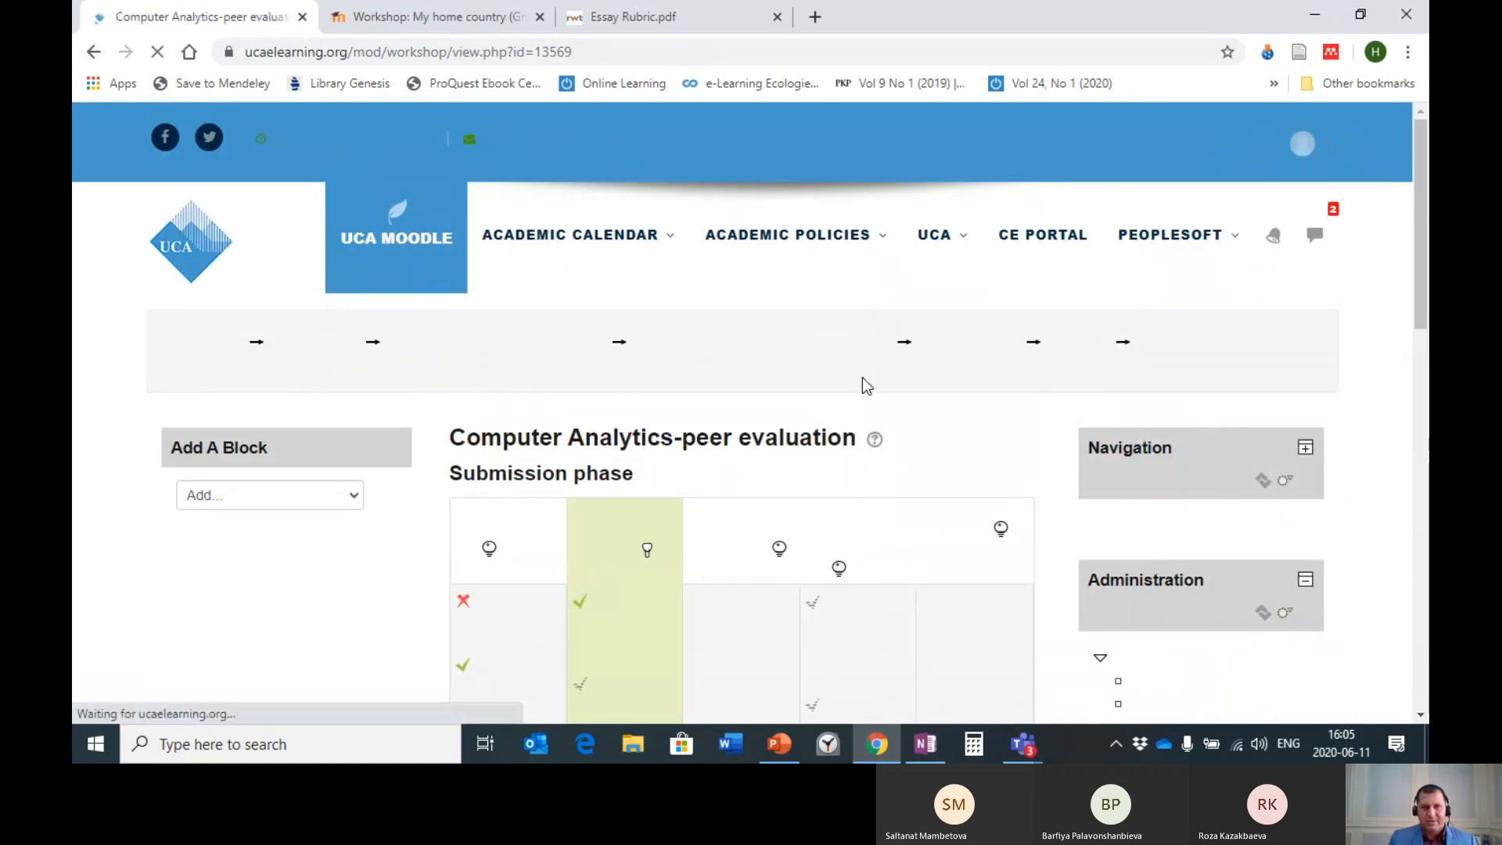
- Examine the Submission phase tasks, including the expected, submitted and to-allocate figures for allocating submissions
{"action": "scroll", "coordinate": [908, 336], "scroll_direction": "down", "scroll_amount": 3}
{"action": "scroll", "coordinate": [967, 293], "scroll_direction": "down", "scroll_amount": 3}
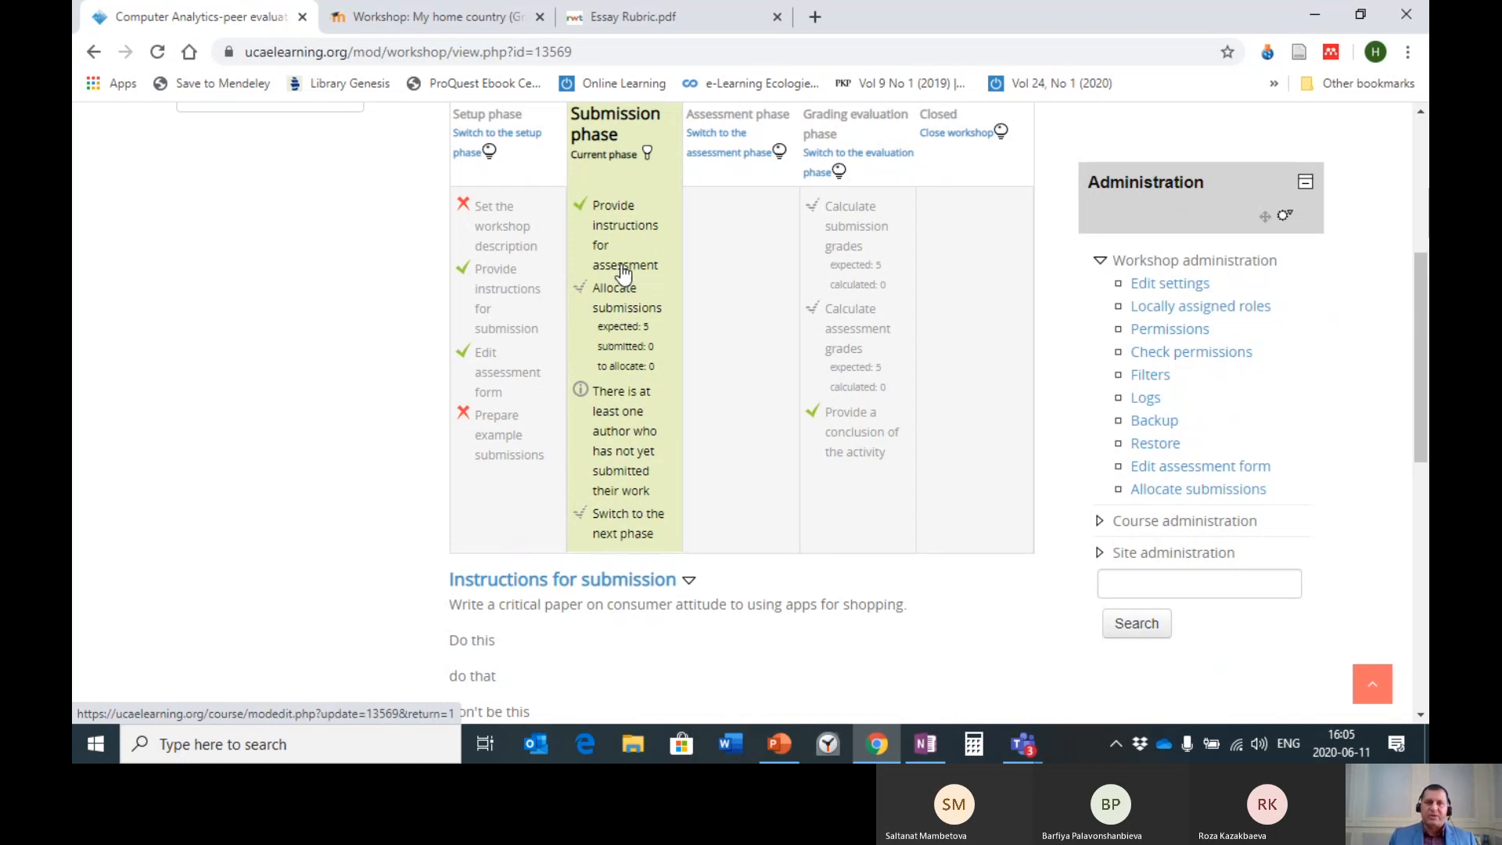
{"action": "scroll", "coordinate": [618, 266], "scroll_direction": "up", "scroll_amount": 2}
{"action": "scroll", "coordinate": [620, 331], "scroll_direction": "down", "scroll_amount": 2}
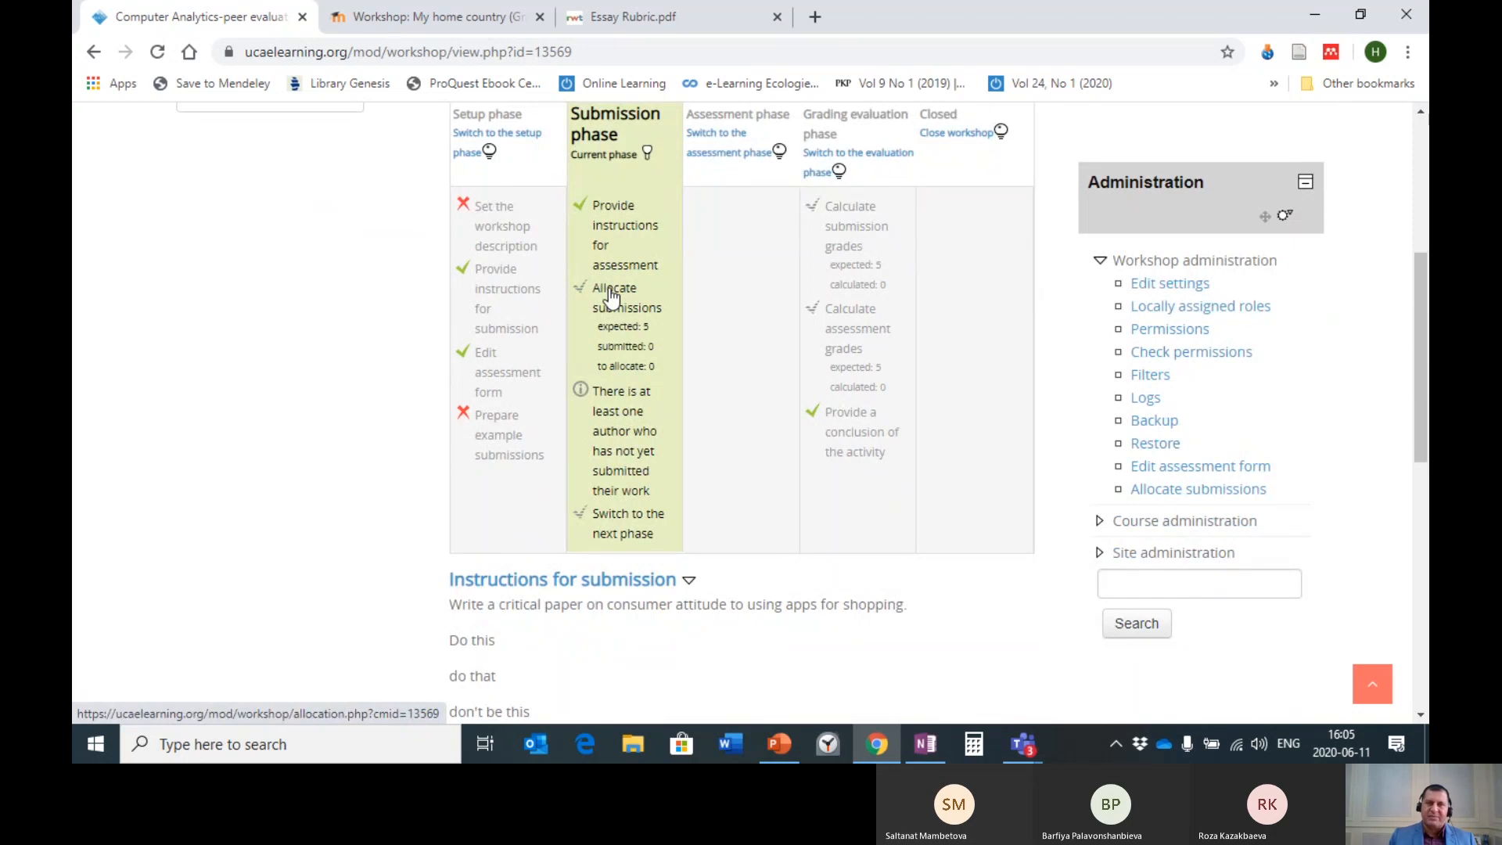
{"action": "left_click_drag", "start_coordinate": [643, 326], "coordinate": [651, 335]}
{"action": "left_click", "coordinate": [649, 327]}
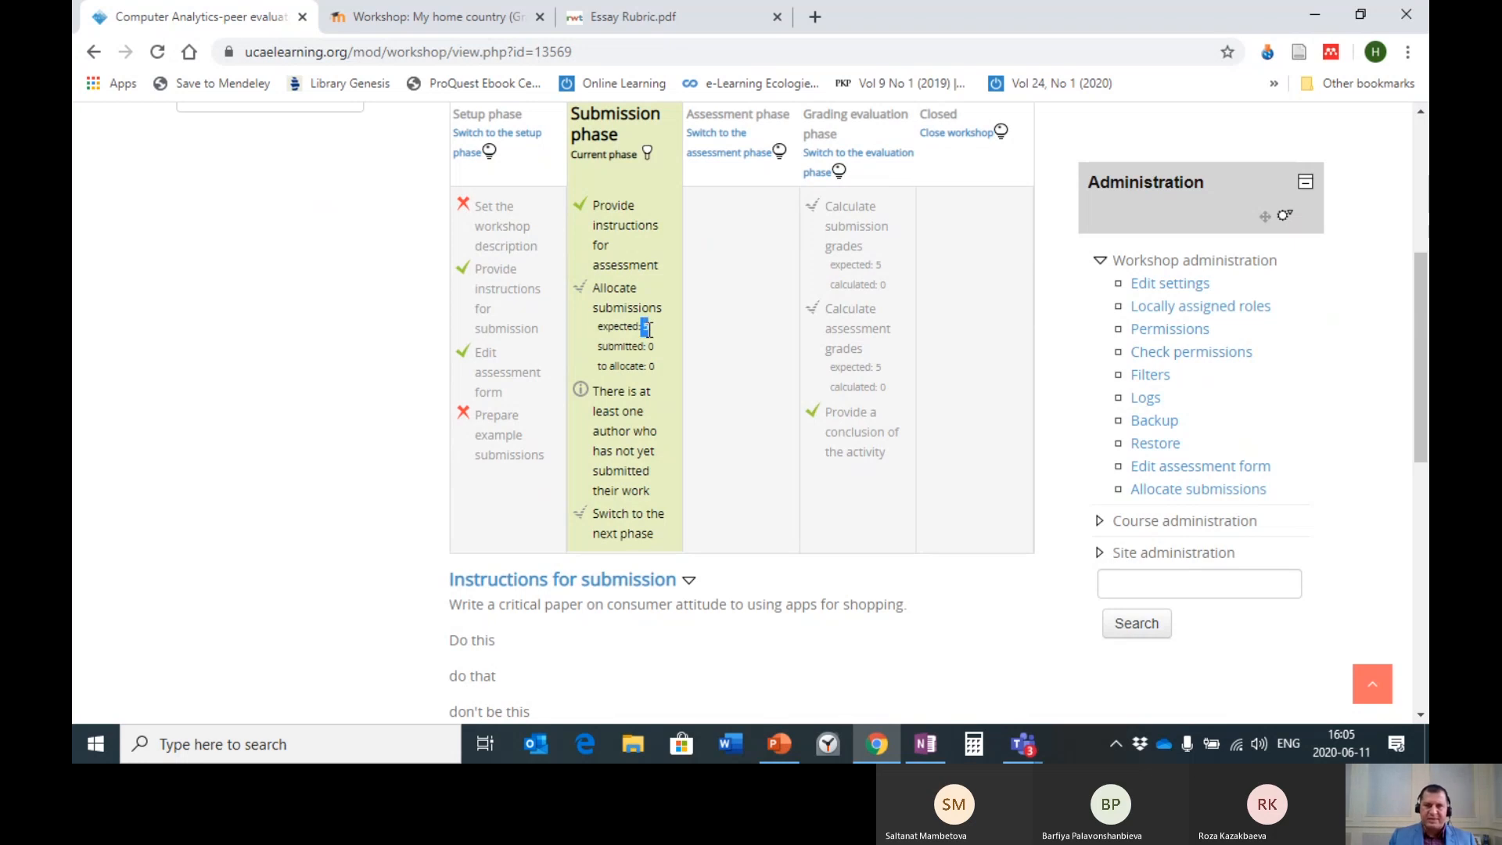
{"action": "left_click", "coordinate": [630, 331]}
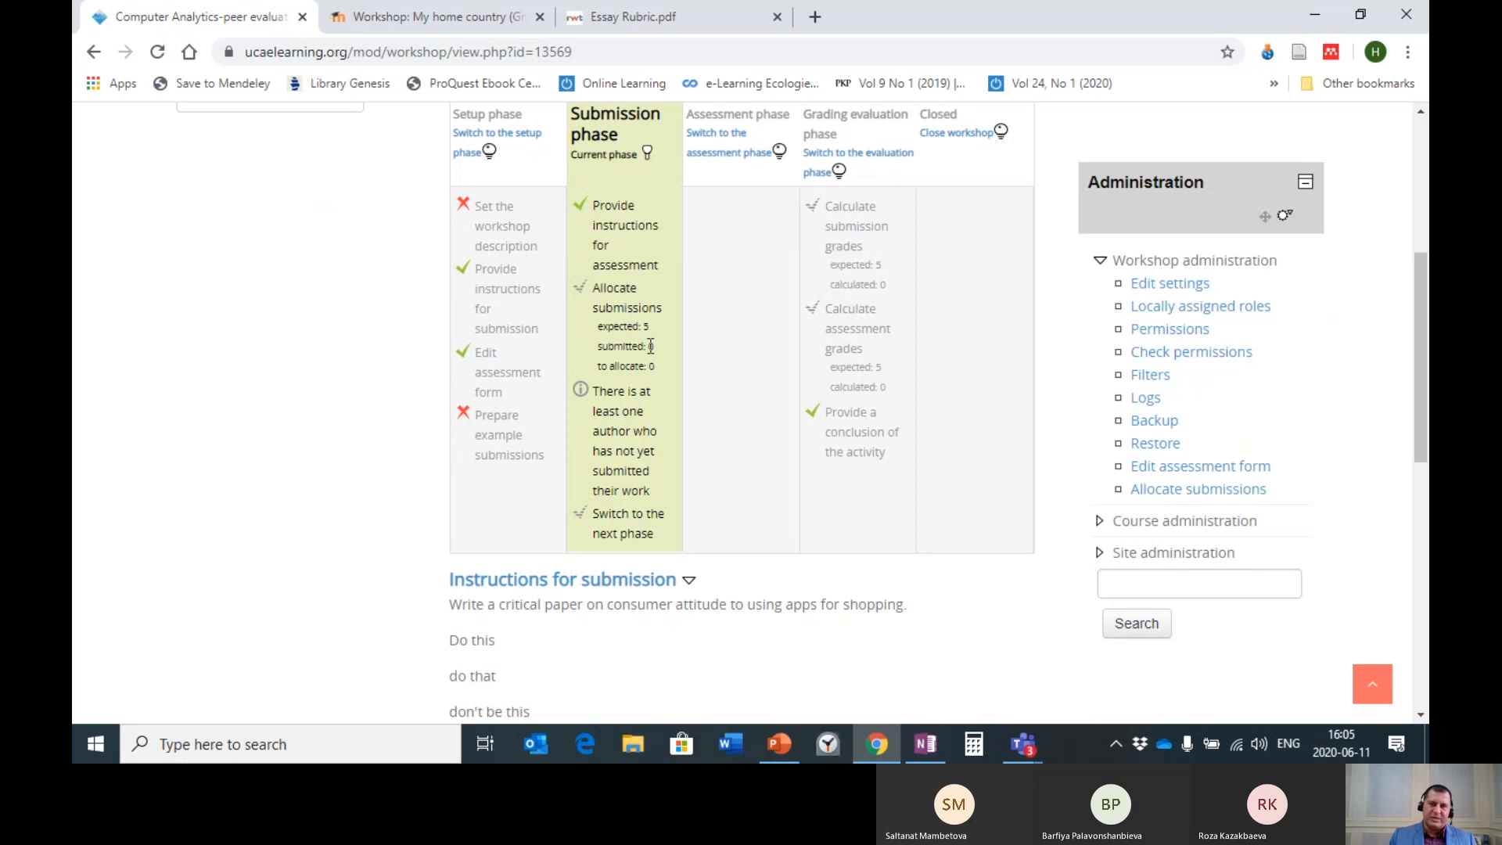
- Open the workshop's submission allocation page and examine the Random allocation settings
{"action": "left_click", "coordinate": [616, 318]}
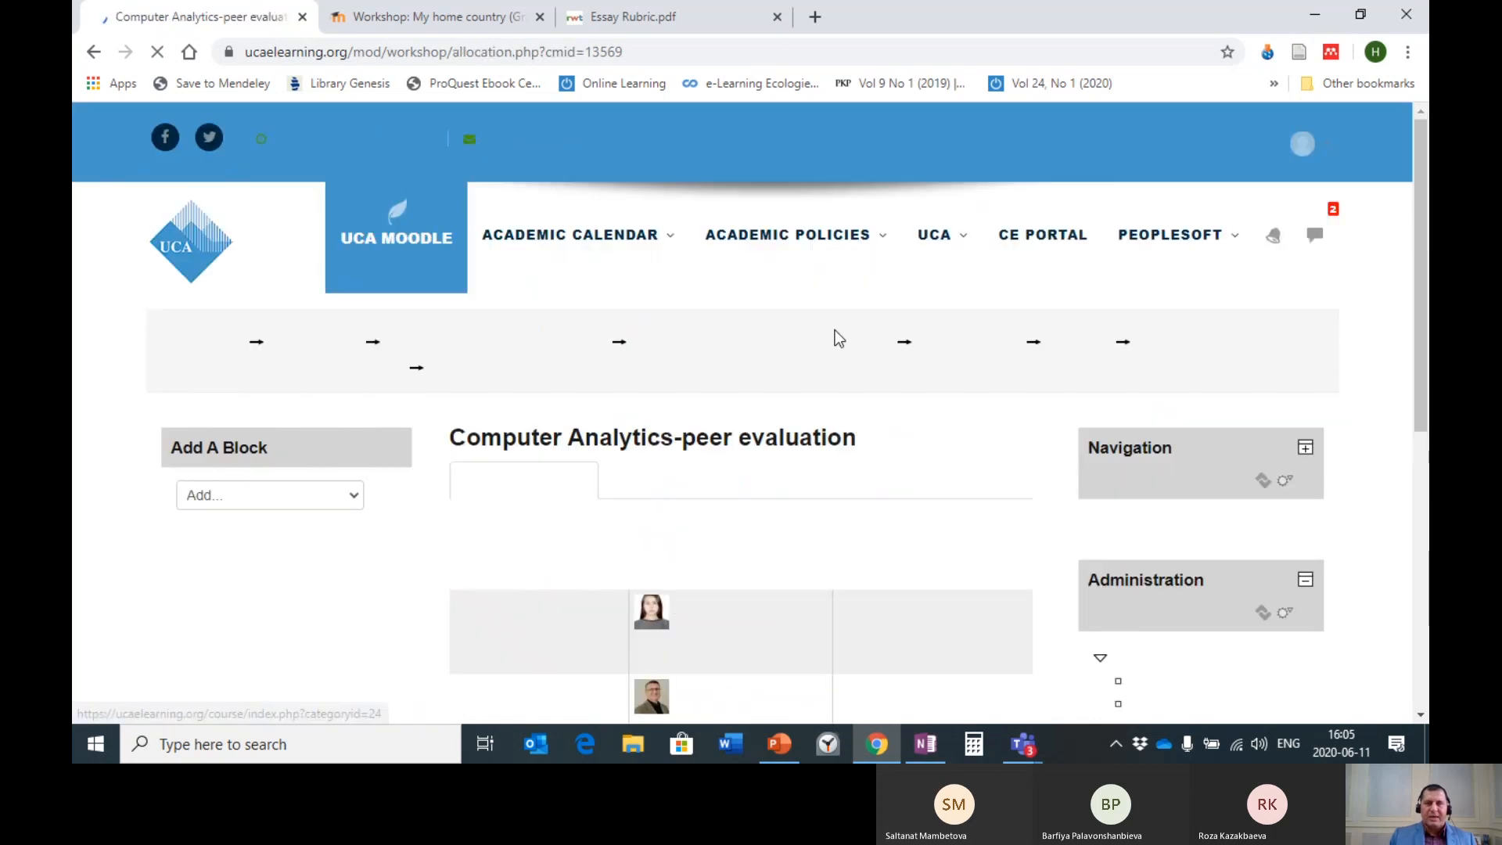
{"action": "scroll", "coordinate": [899, 317], "scroll_direction": "down", "scroll_amount": 4}
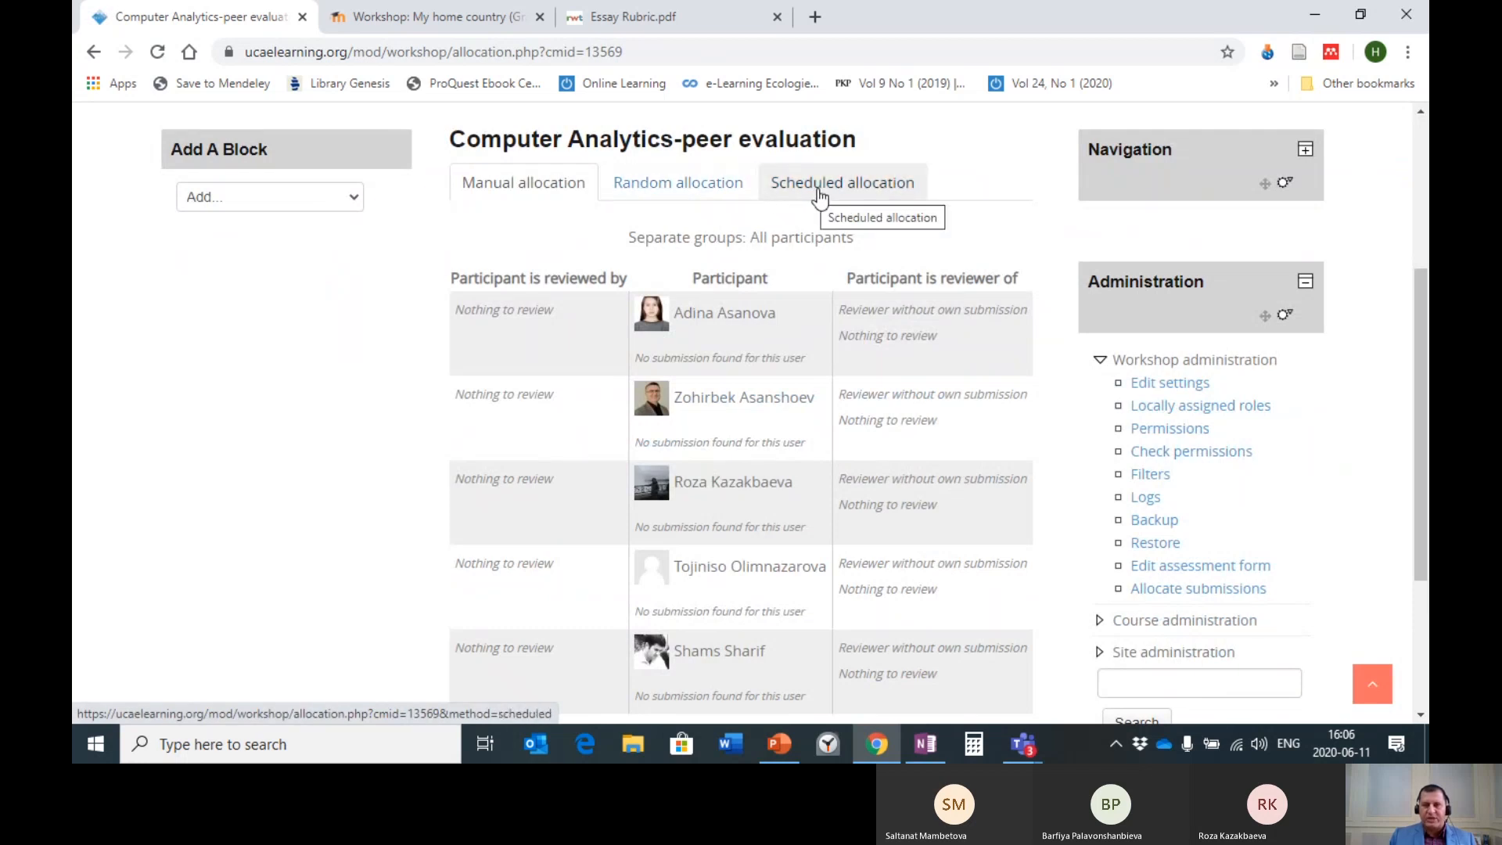
{"action": "left_click", "coordinate": [704, 181]}
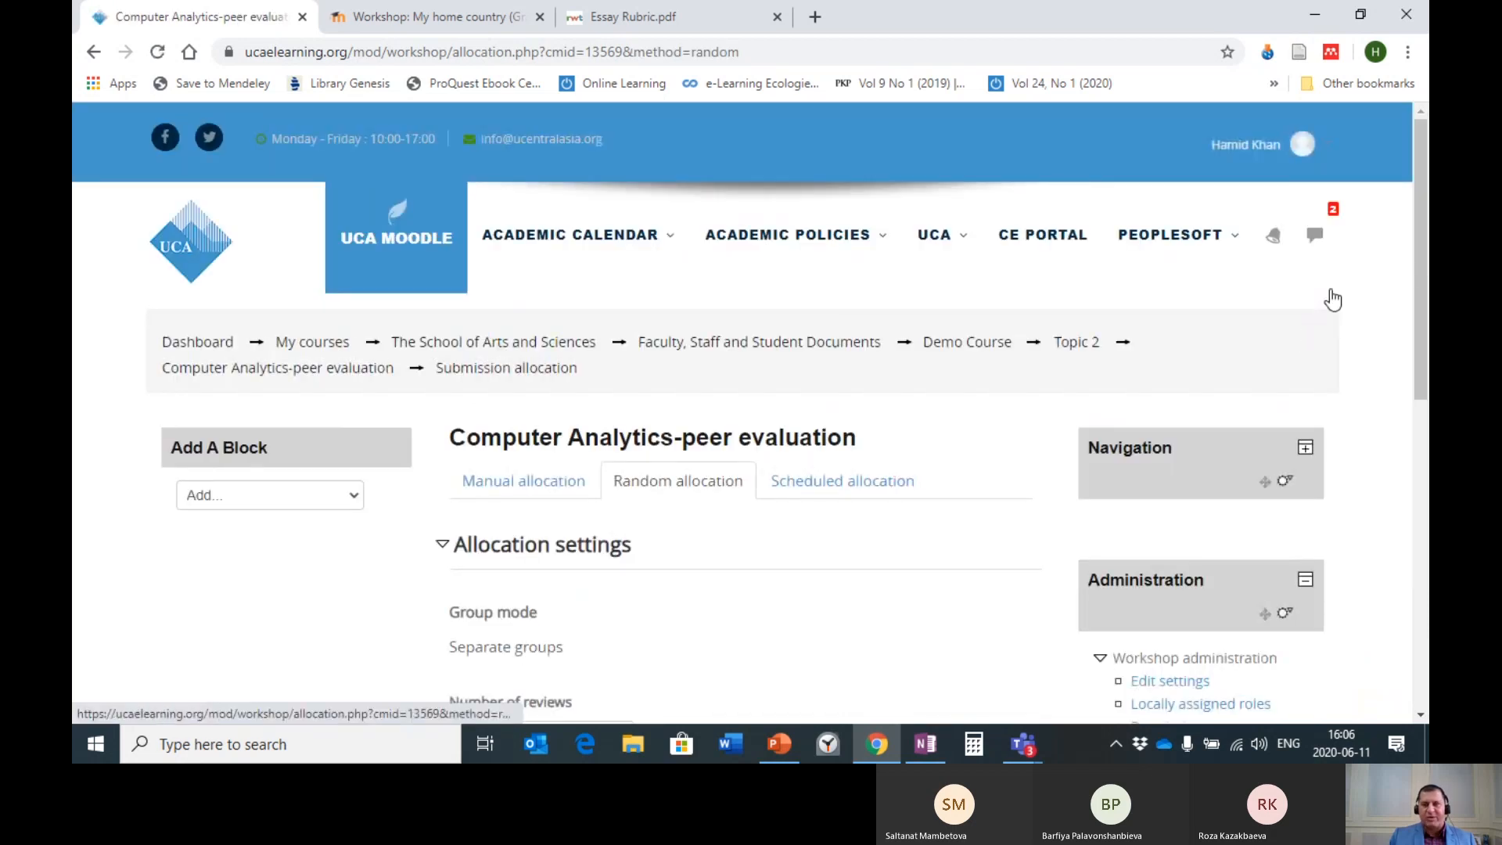
{"action": "left_click_drag", "start_coordinate": [1421, 275], "coordinate": [1424, 497]}
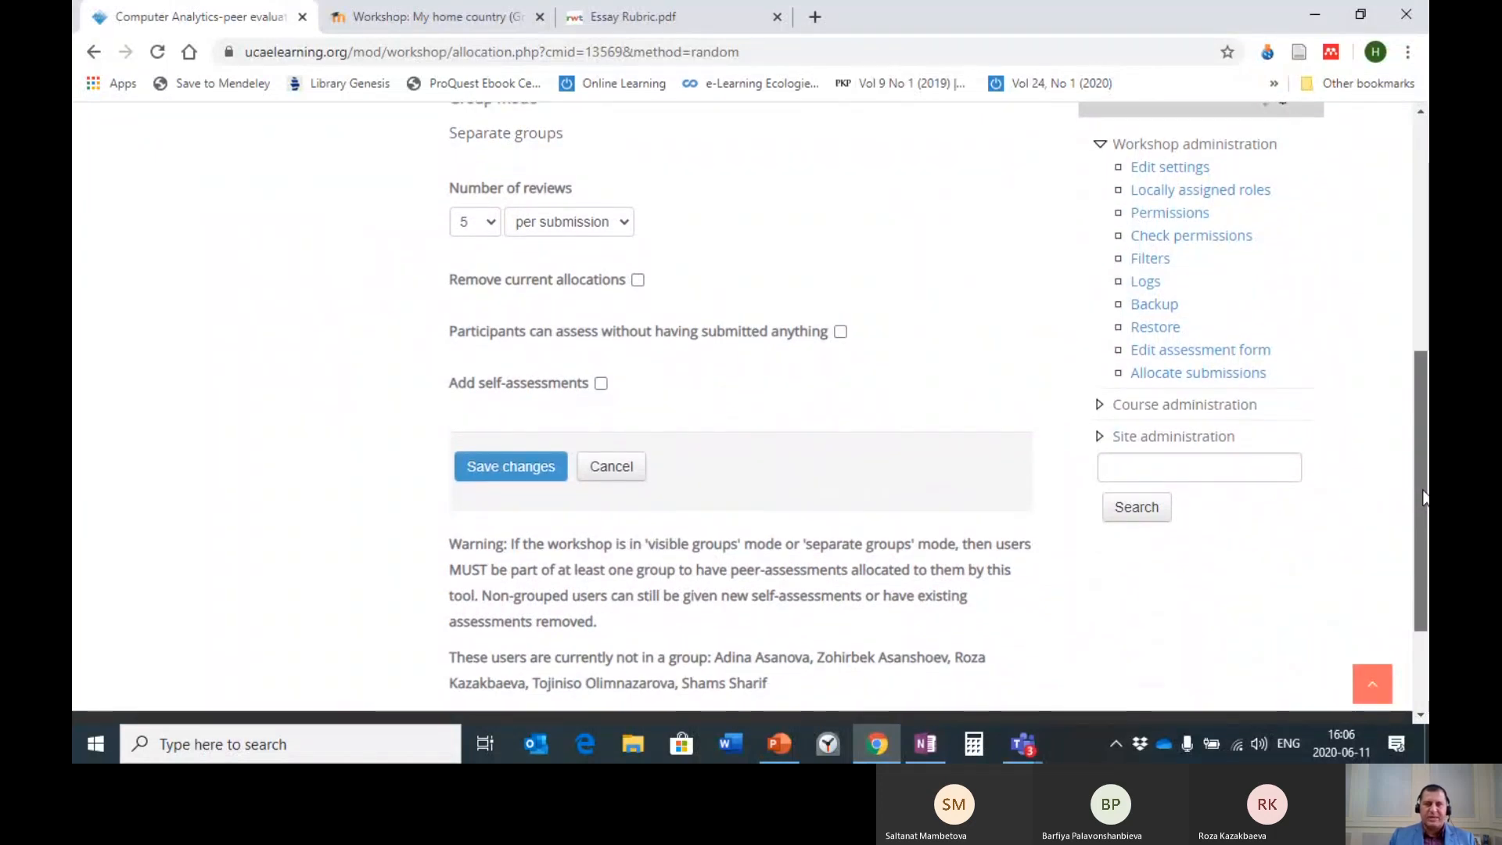
{"action": "left_click_drag", "start_coordinate": [1424, 497], "coordinate": [1426, 462]}
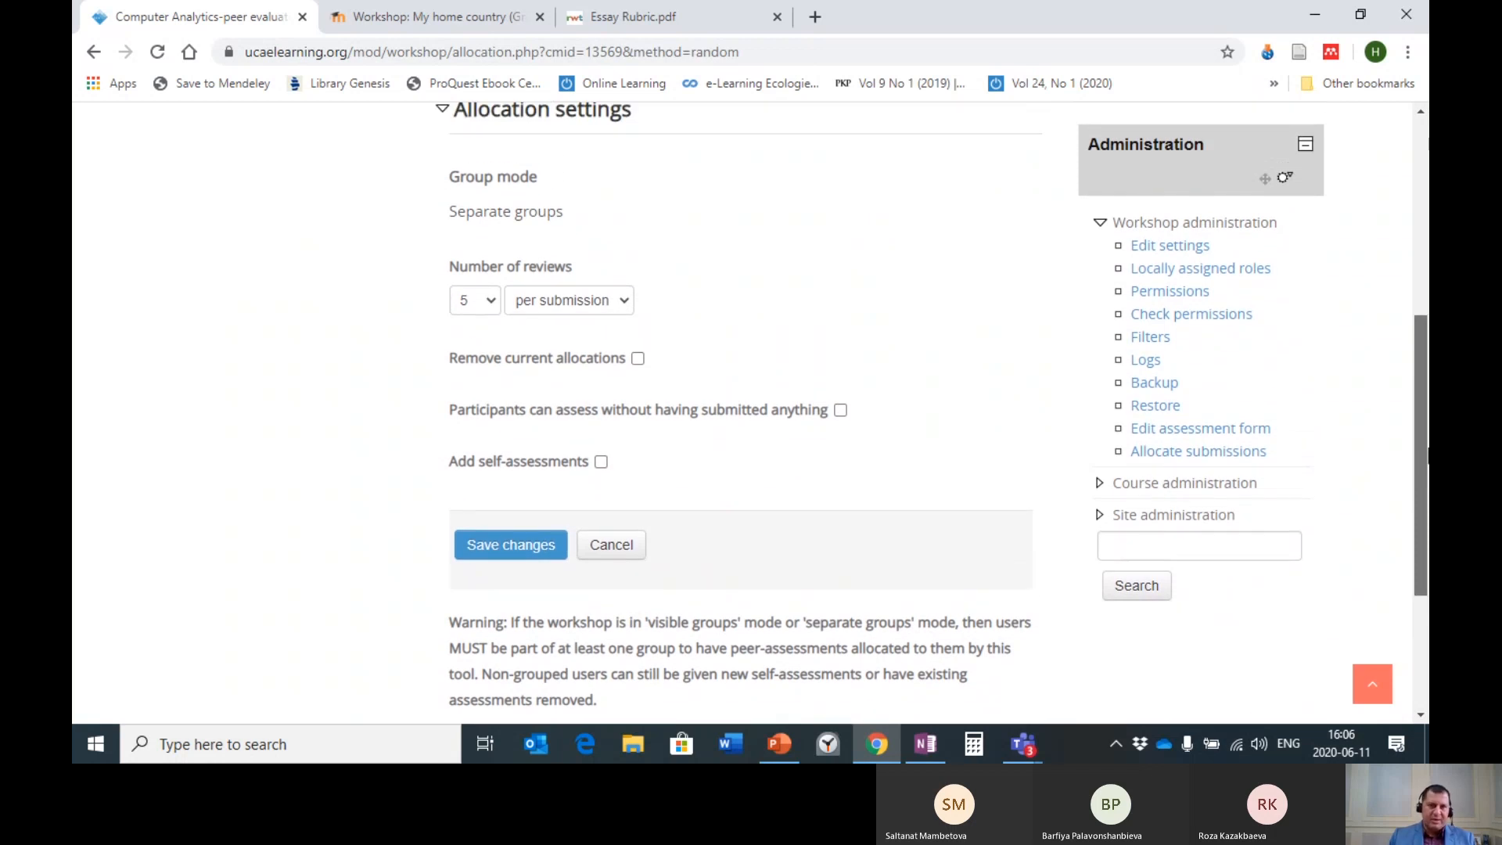
- Return to Manual allocation and examine the participant table with its reviewed-by and reviewer-of columns
{"action": "scroll", "coordinate": [474, 138], "scroll_direction": "up", "scroll_amount": 3}
{"action": "left_click", "coordinate": [498, 171]}
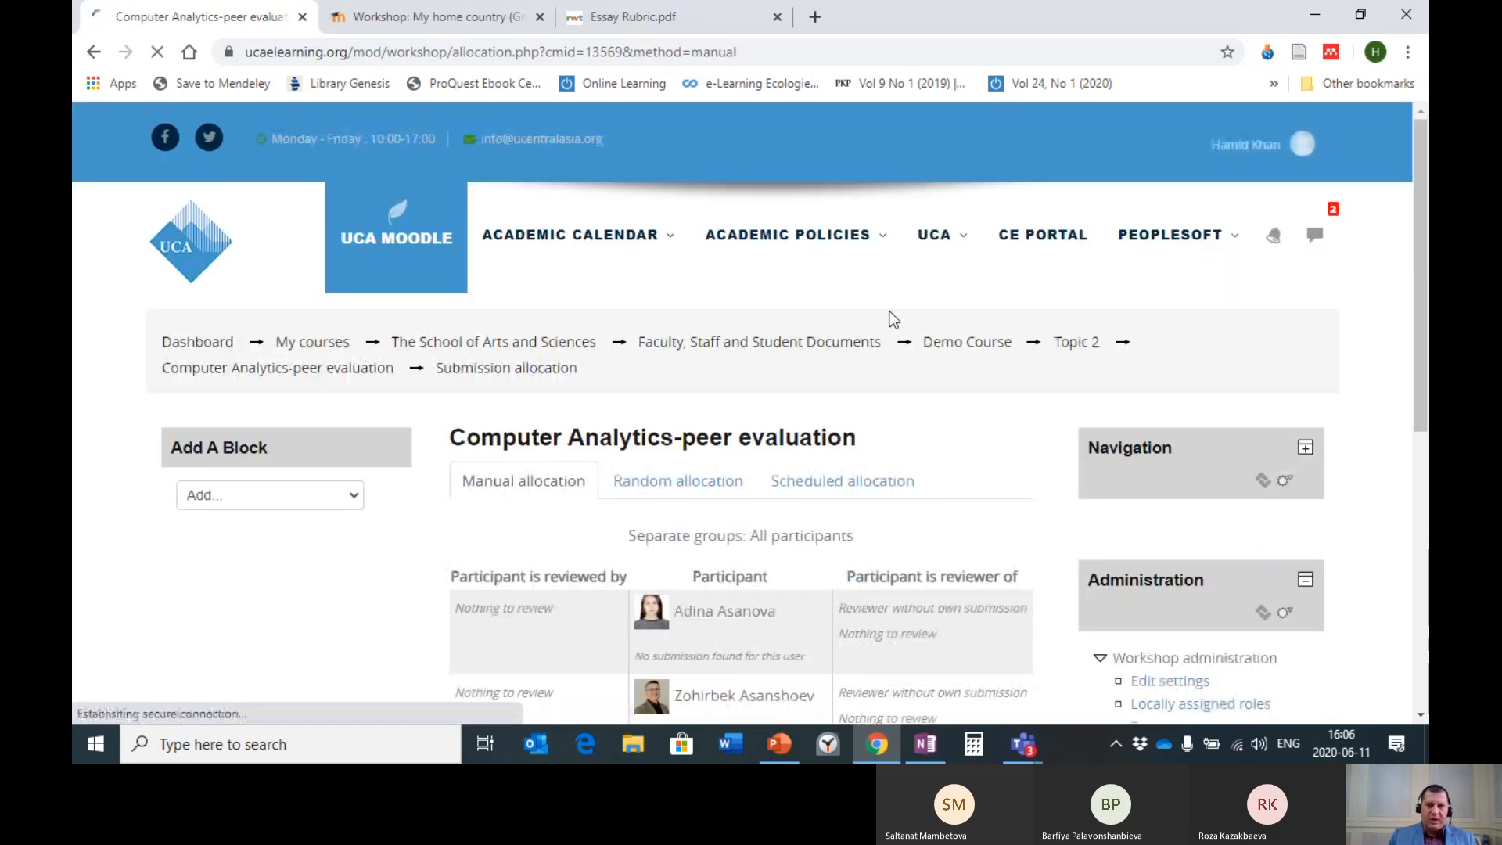
{"action": "scroll", "coordinate": [892, 318], "scroll_direction": "down", "scroll_amount": 5}
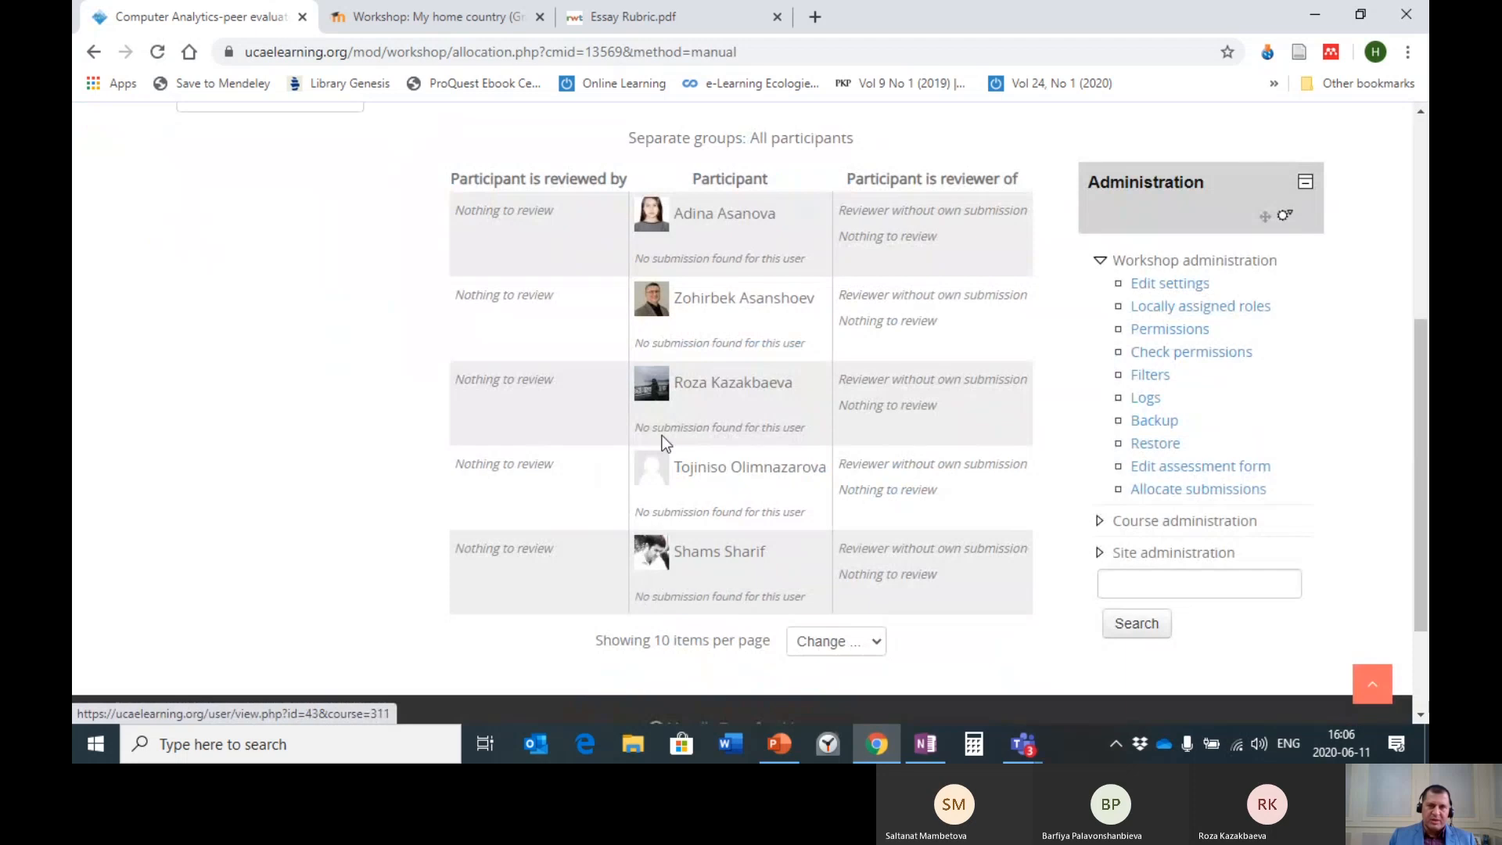
{"action": "scroll", "coordinate": [662, 435], "scroll_direction": "up", "scroll_amount": 4}
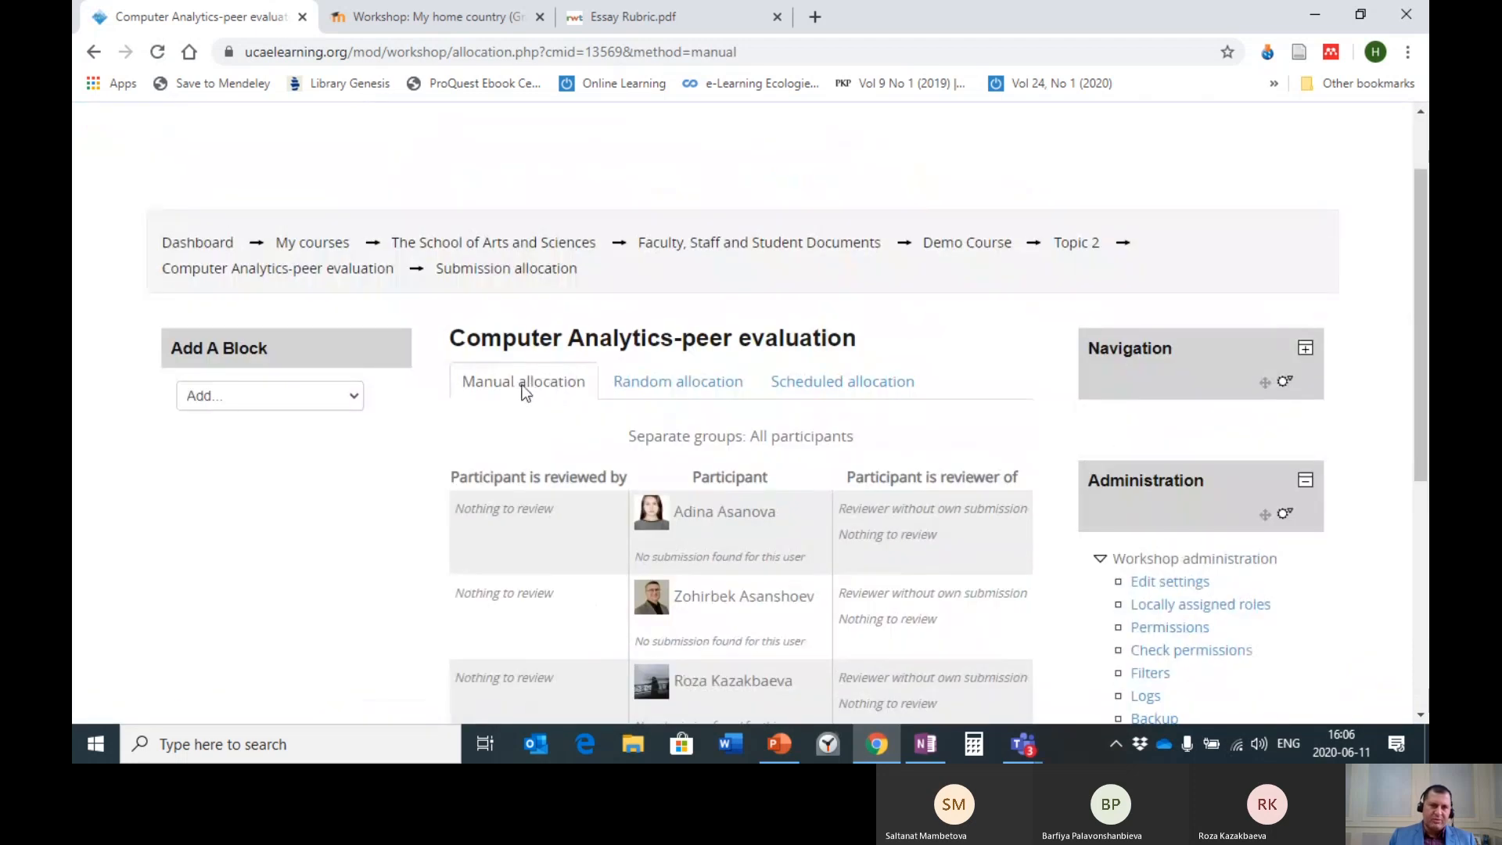
{"action": "scroll", "coordinate": [899, 376], "scroll_direction": "down", "scroll_amount": 4}
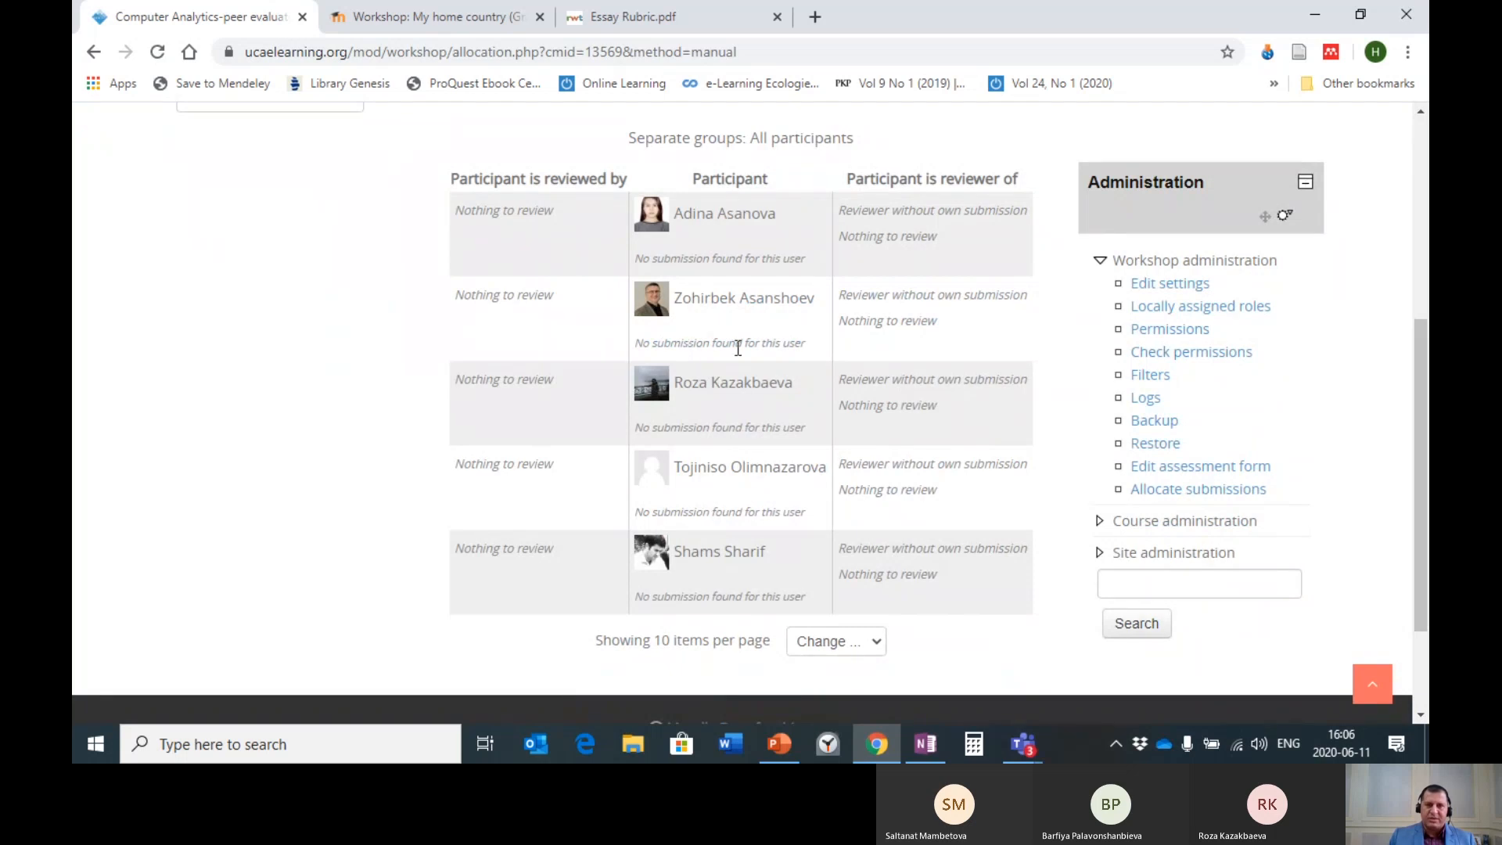
{"action": "scroll", "coordinate": [766, 345], "scroll_direction": "up", "scroll_amount": 4}
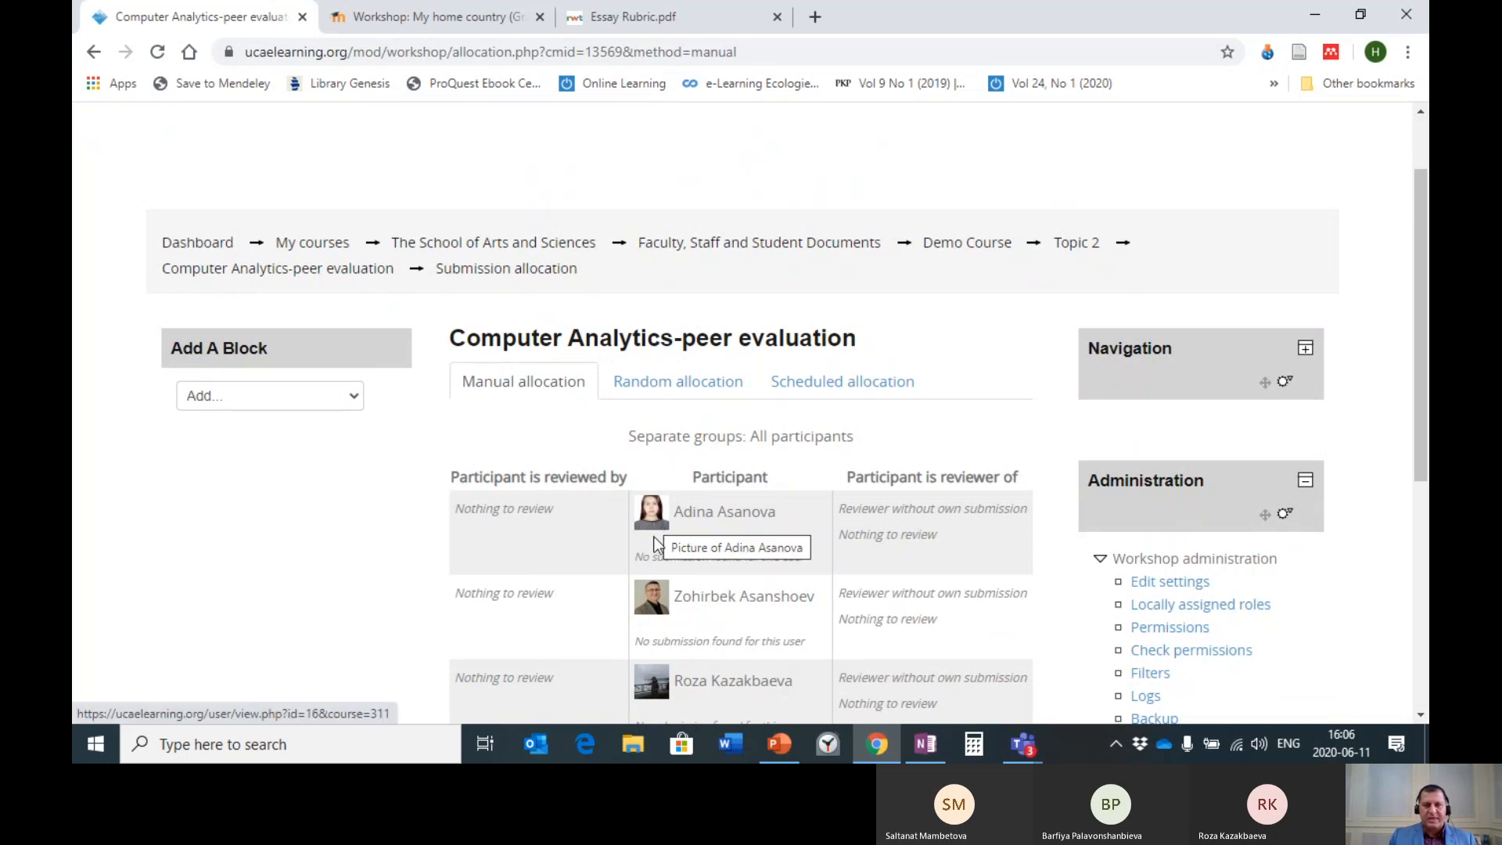
{"action": "scroll", "coordinate": [715, 608], "scroll_direction": "down", "scroll_amount": 3}
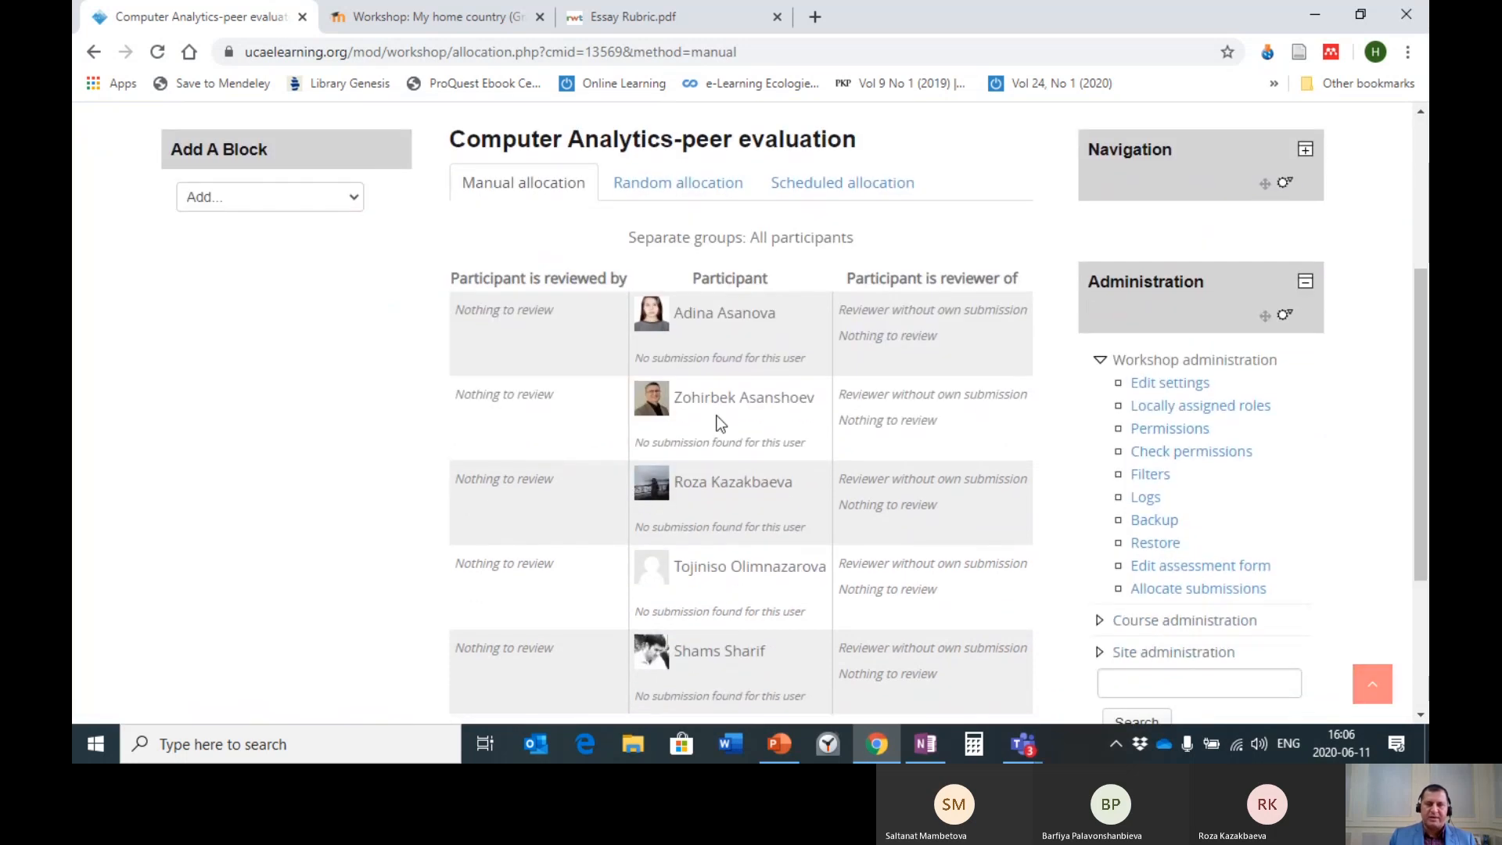
{"action": "scroll", "coordinate": [715, 438], "scroll_direction": "down", "scroll_amount": 1}
{"action": "scroll", "coordinate": [739, 493], "scroll_direction": "up", "scroll_amount": 4}
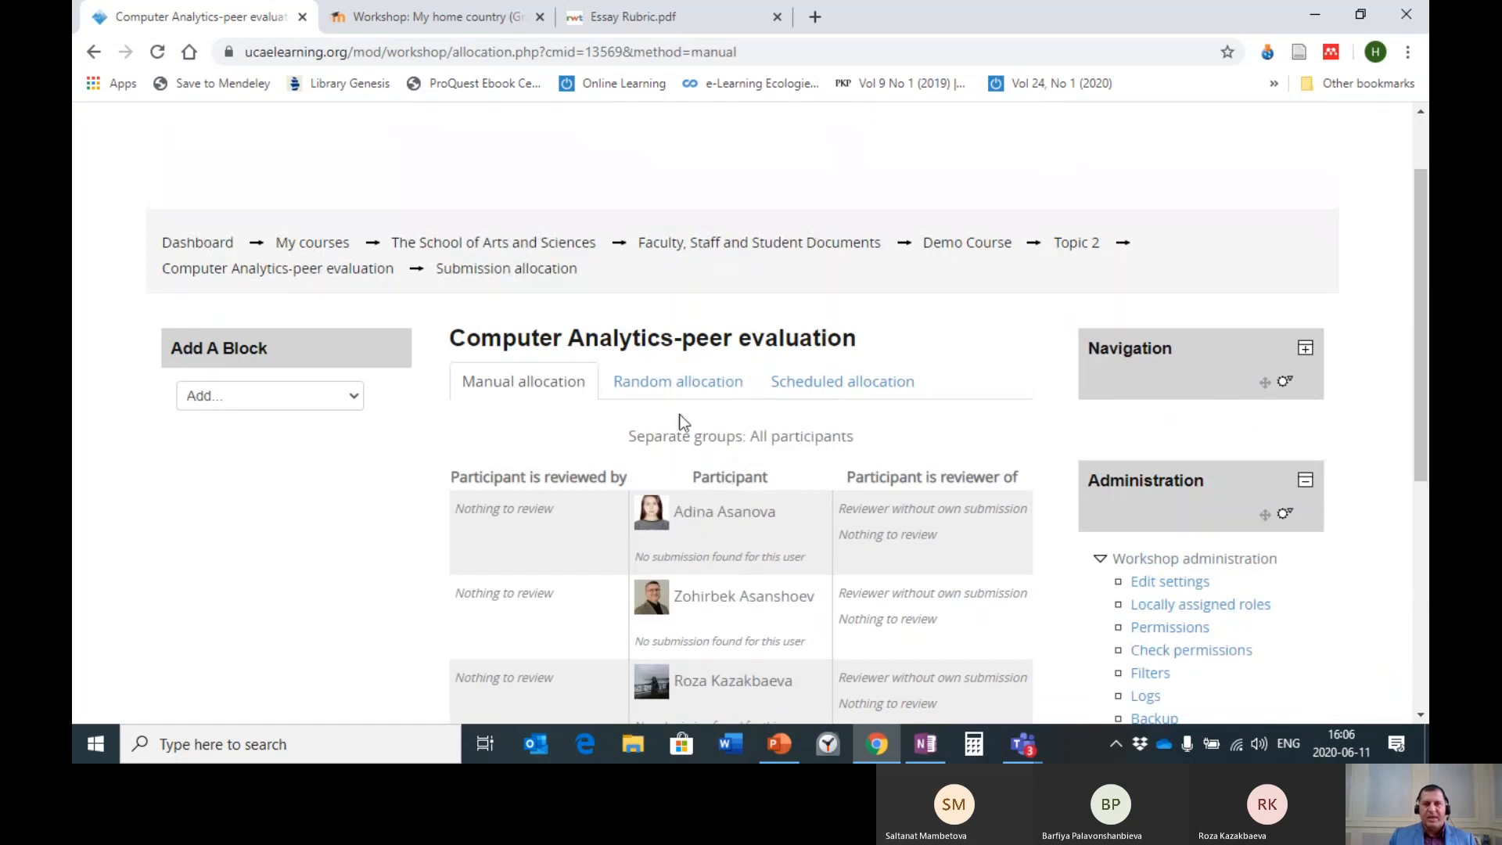
- Randomly allocate submissions with 2 reviews per submission and self-assessments added, and save the allocation
{"action": "left_click", "coordinate": [678, 383]}
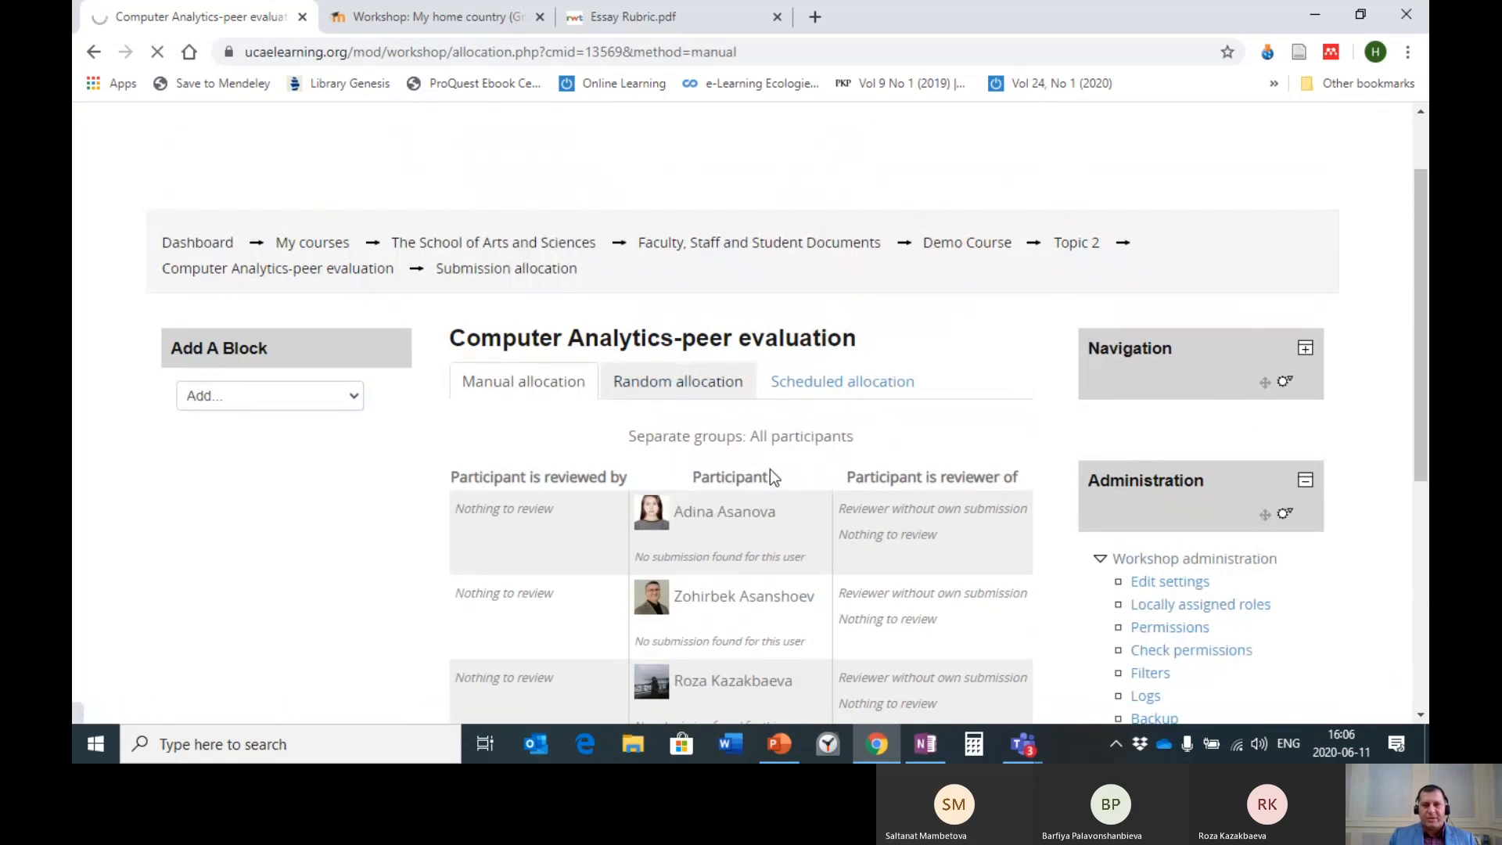
{"action": "scroll", "coordinate": [904, 354], "scroll_direction": "down", "scroll_amount": 5}
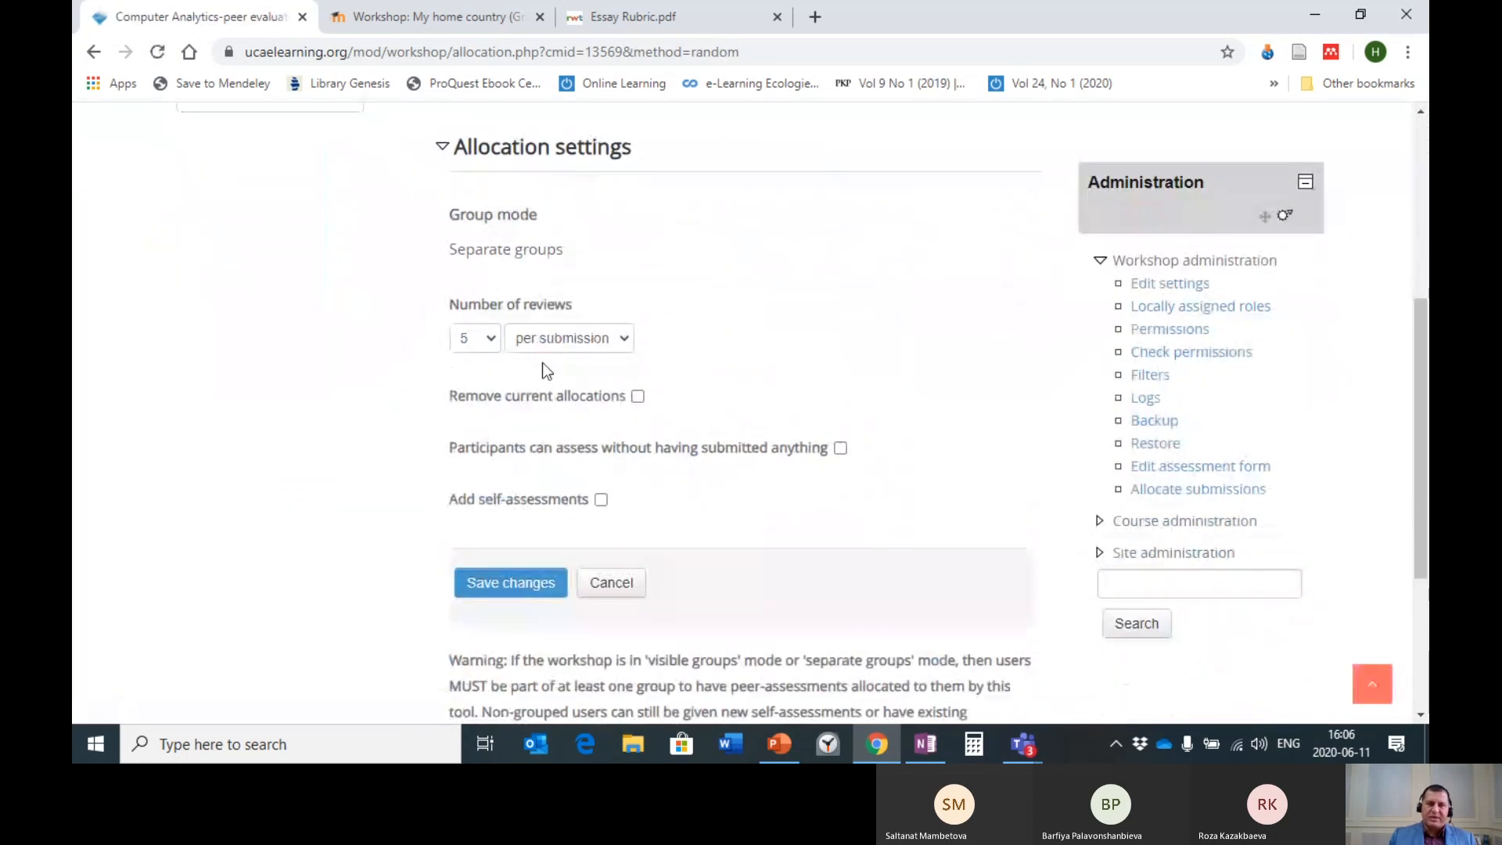
{"action": "left_click", "coordinate": [488, 350]}
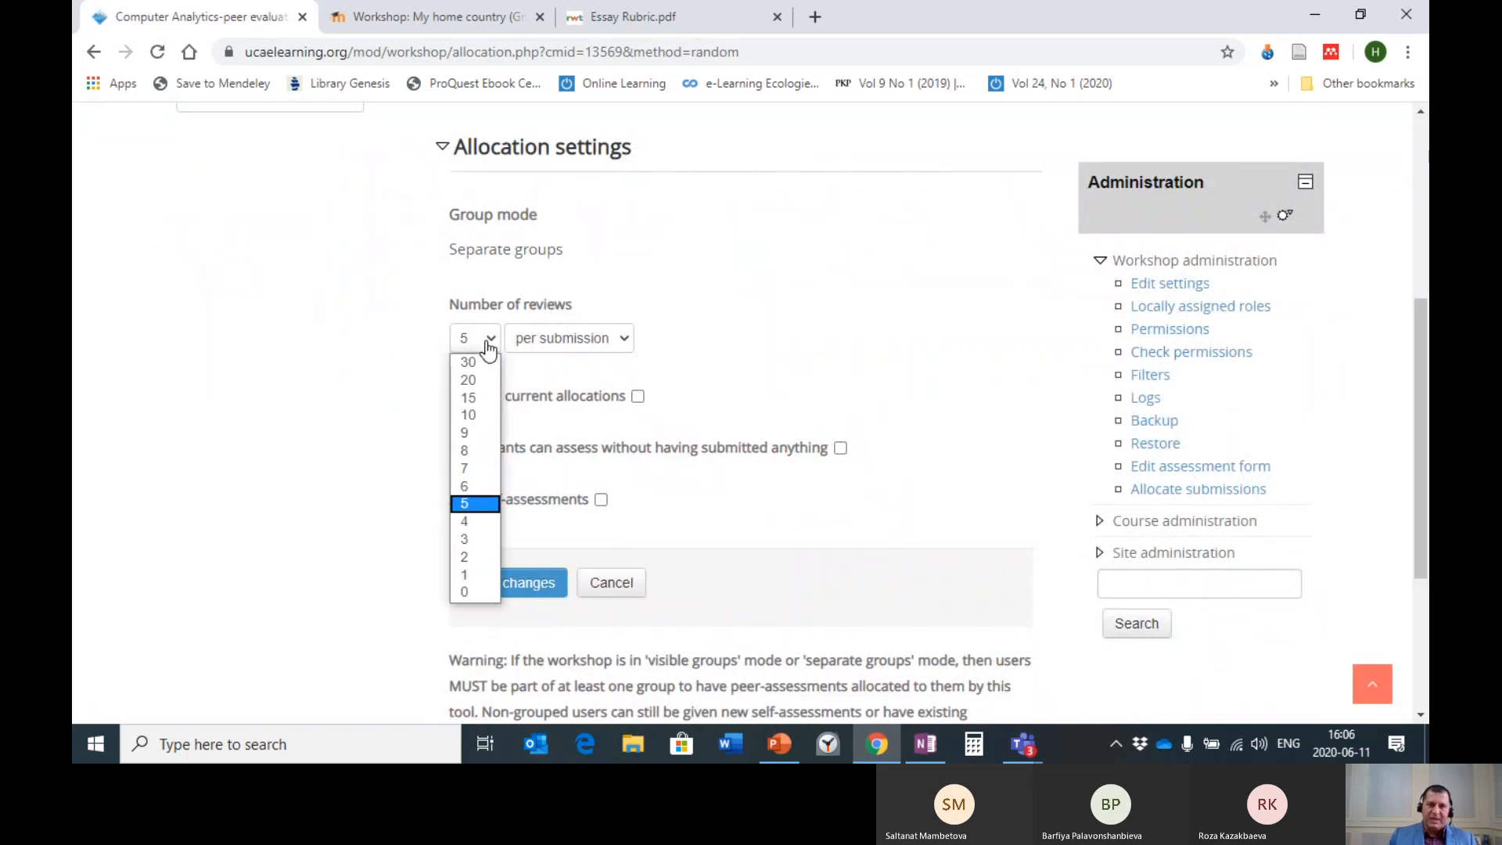
{"action": "left_click", "coordinate": [467, 556]}
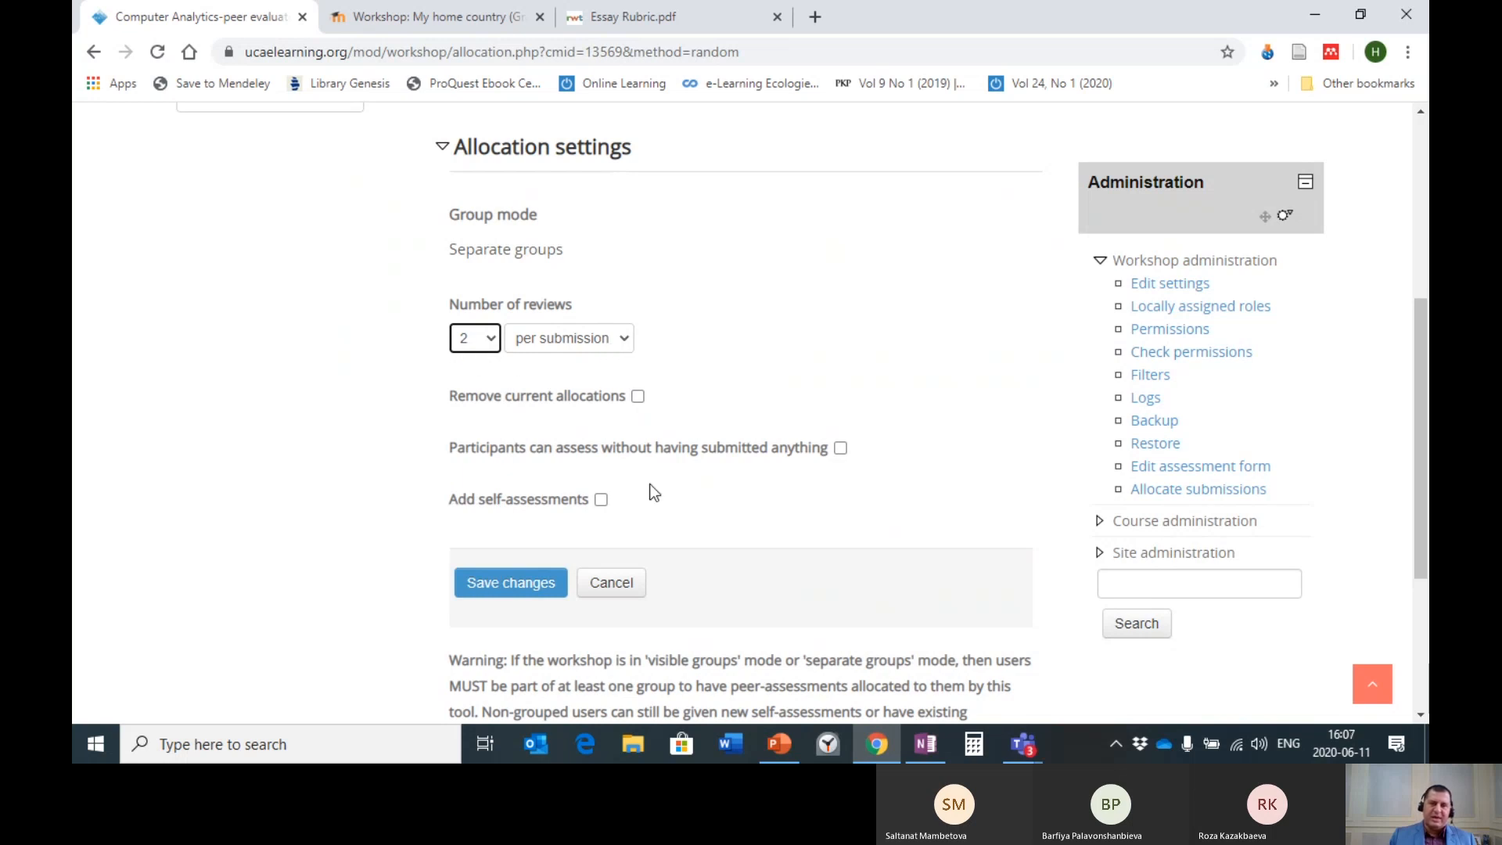
{"action": "left_click", "coordinate": [524, 580]}
{"action": "left_click", "coordinate": [600, 502]}
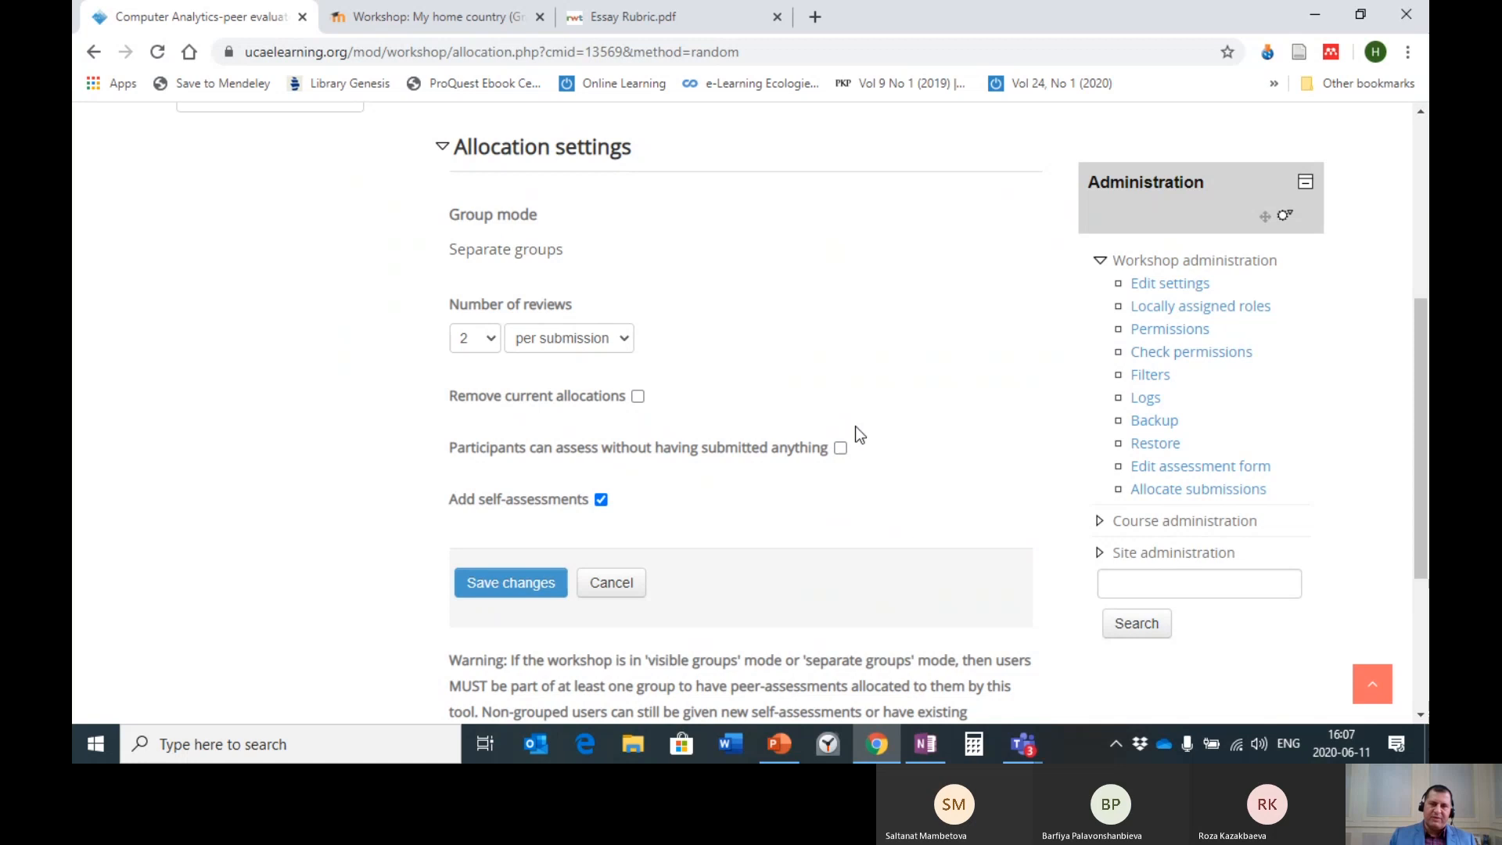
{"action": "left_click", "coordinate": [507, 584]}
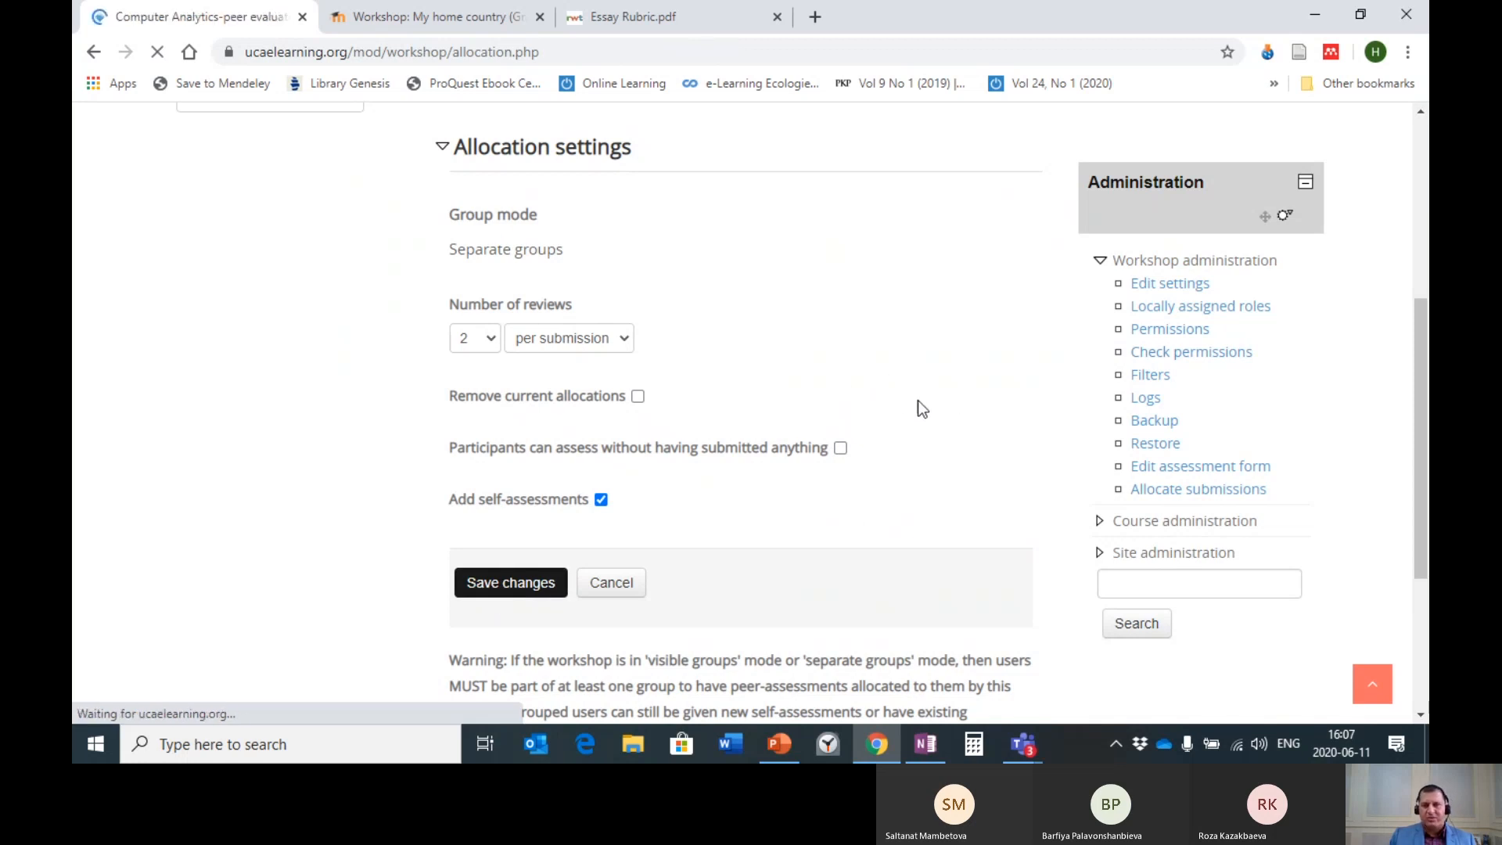
{"action": "scroll", "coordinate": [978, 387], "scroll_direction": "down", "scroll_amount": 4}
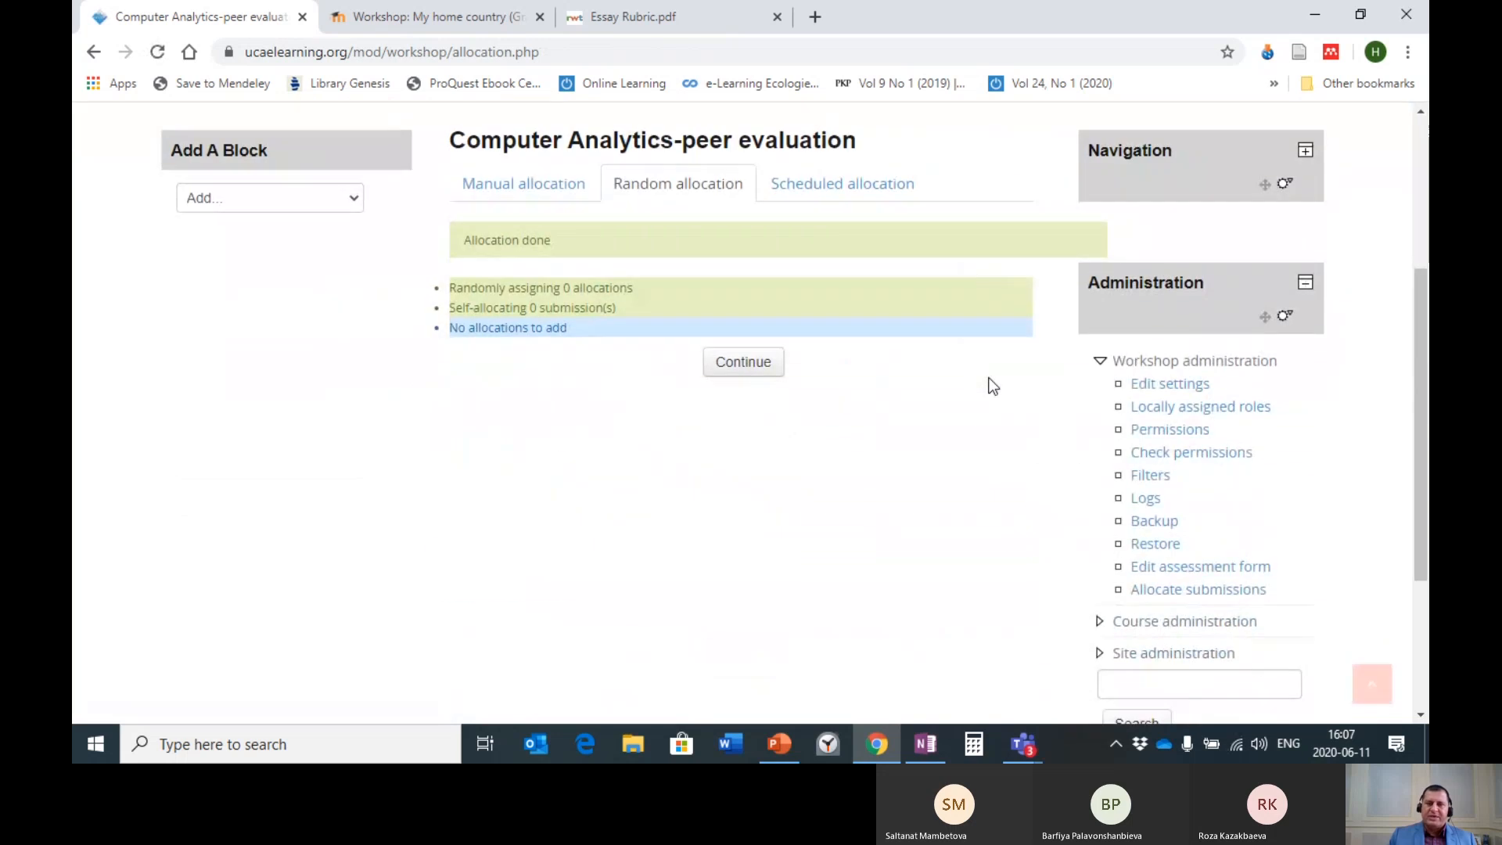
- Open the Scheduled allocation settings and expand the Current status and Allocation settings sections to examine their options
{"action": "left_click", "coordinate": [843, 188]}
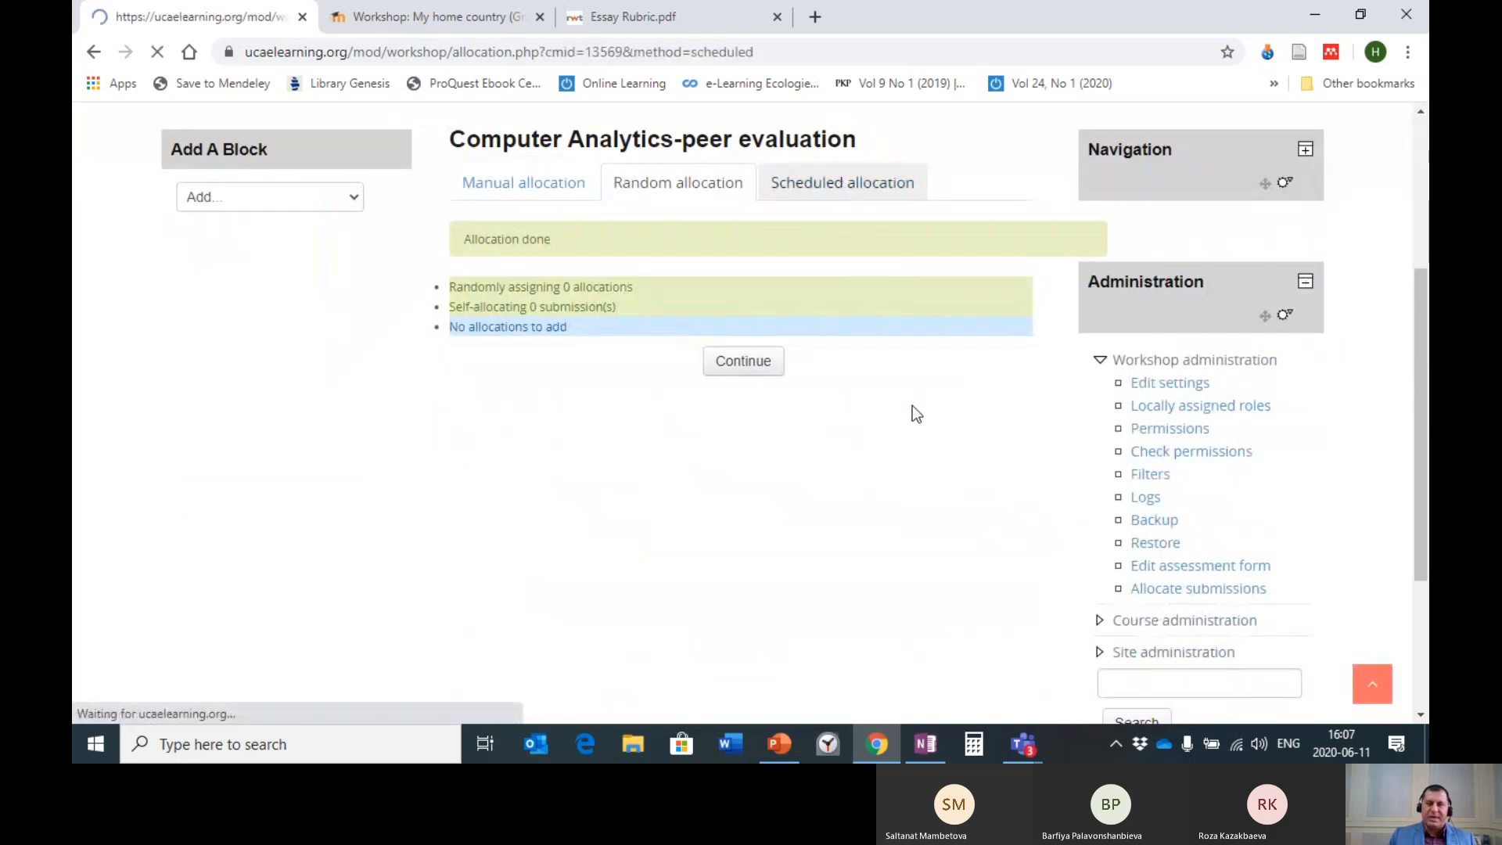
{"action": "scroll", "coordinate": [883, 503], "scroll_direction": "down", "scroll_amount": 3}
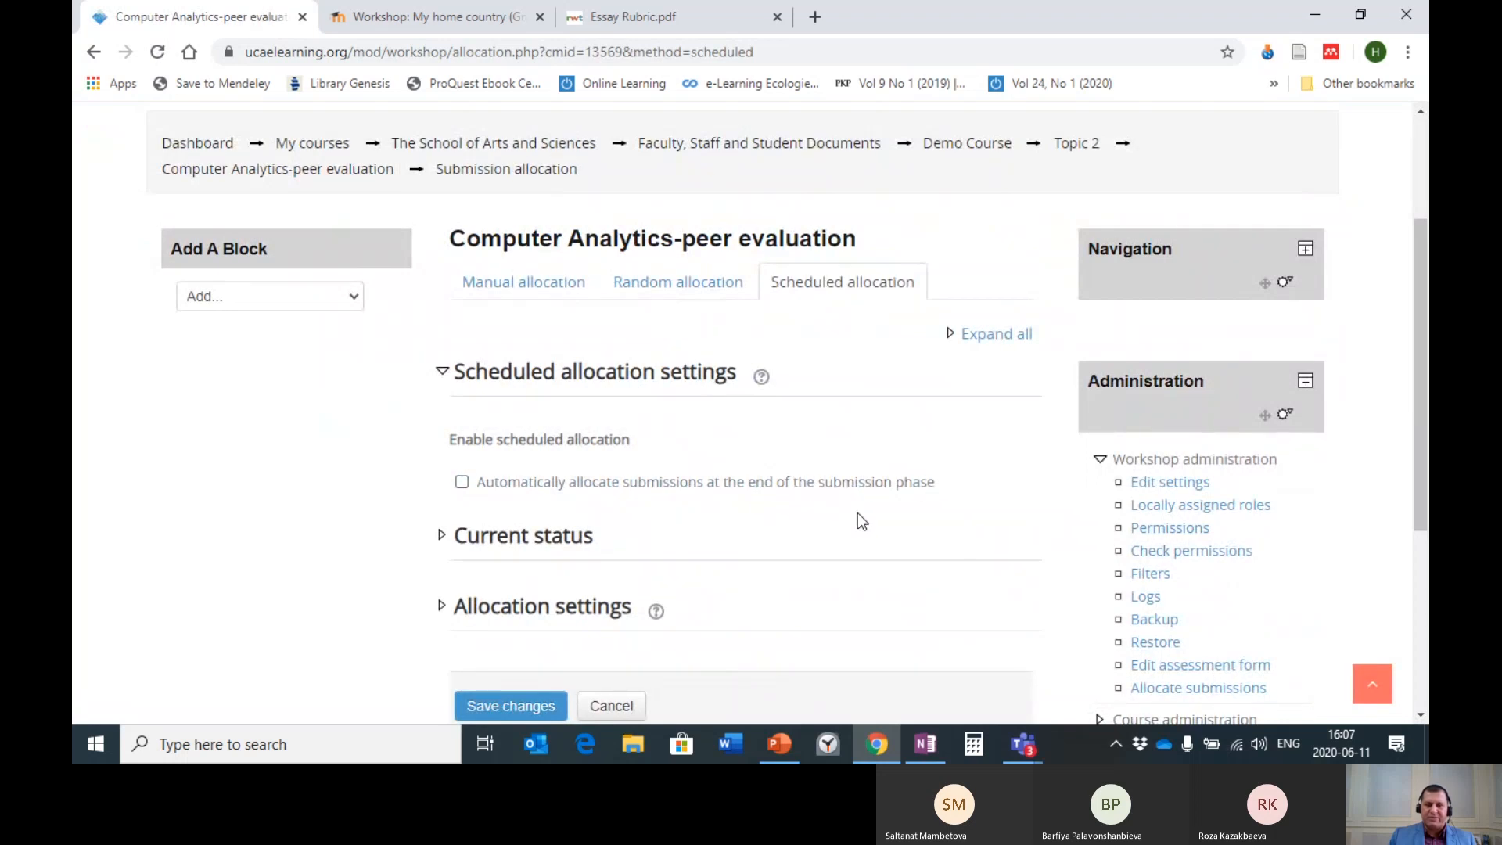
{"action": "scroll", "coordinate": [858, 513], "scroll_direction": "down", "scroll_amount": 5}
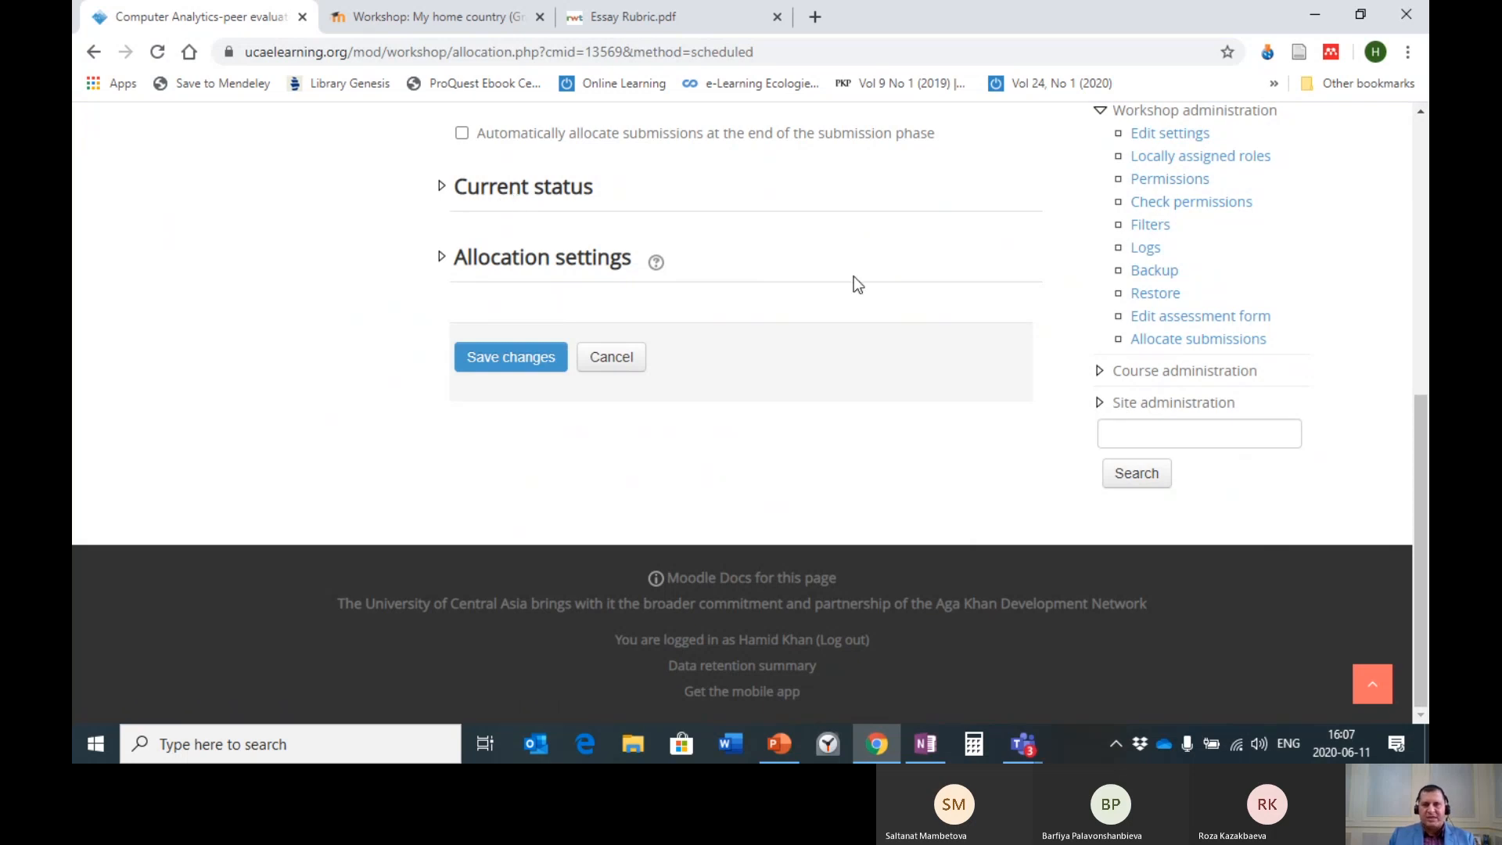
{"action": "scroll", "coordinate": [853, 284], "scroll_direction": "up", "scroll_amount": 1}
{"action": "left_click", "coordinate": [554, 290]}
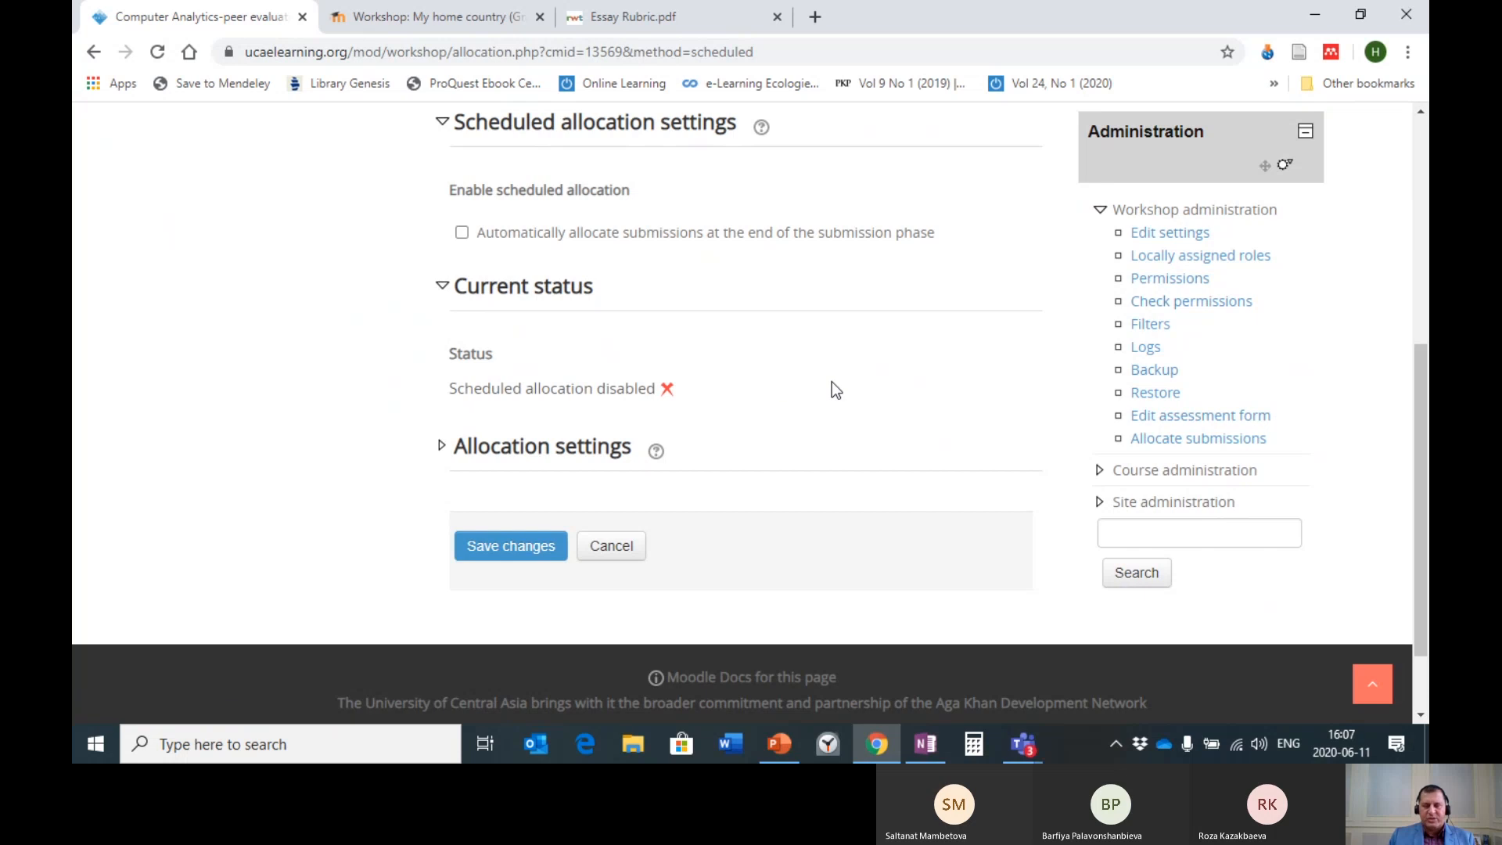
{"action": "left_click", "coordinate": [548, 467]}
{"action": "scroll", "coordinate": [847, 368], "scroll_direction": "down", "scroll_amount": 5}
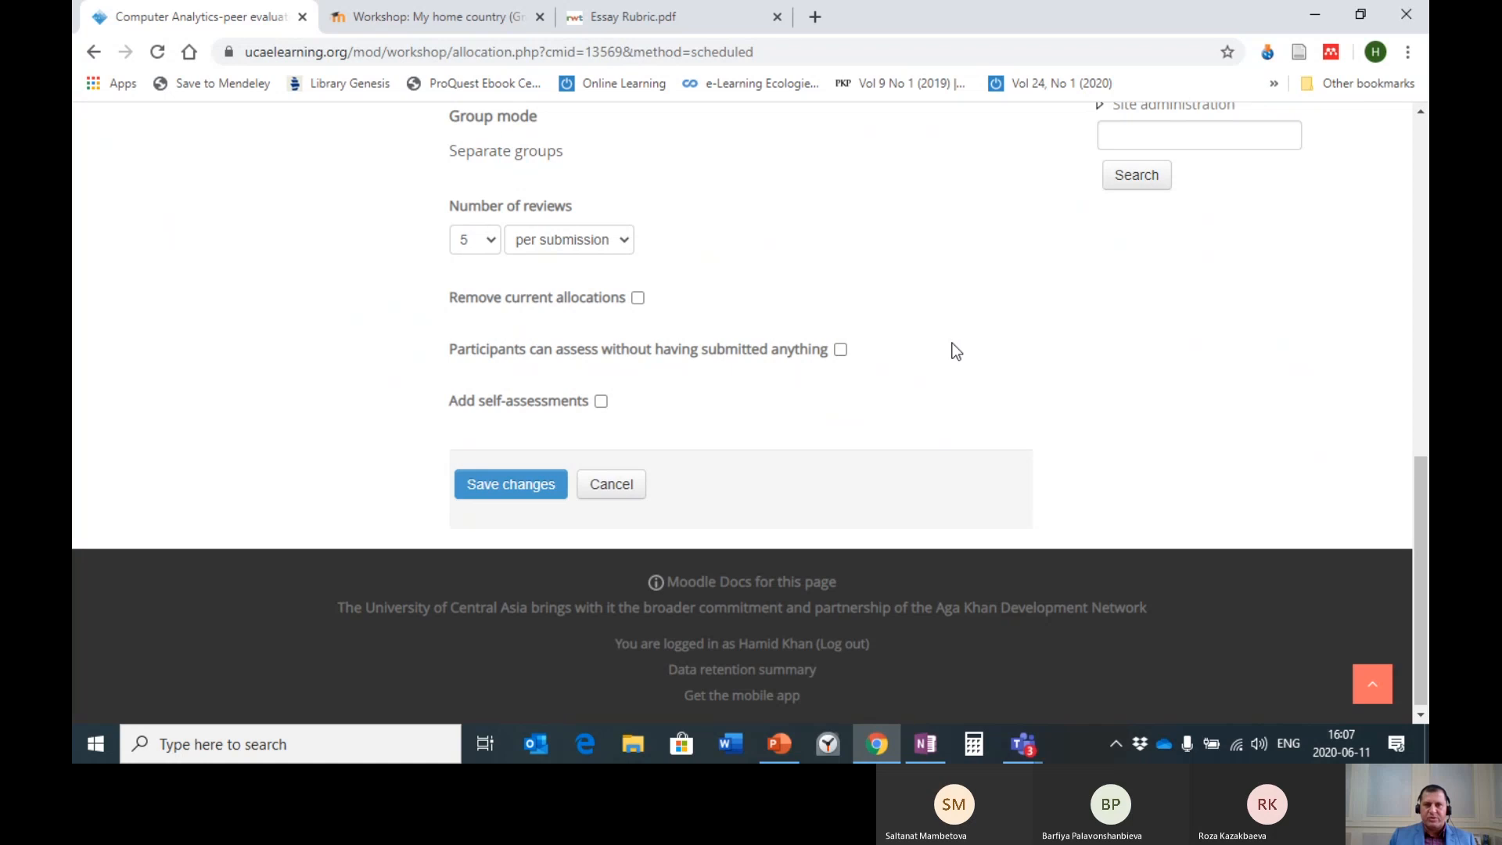
{"action": "scroll", "coordinate": [938, 354], "scroll_direction": "up", "scroll_amount": 3}
{"action": "scroll", "coordinate": [928, 358], "scroll_direction": "down", "scroll_amount": 3}
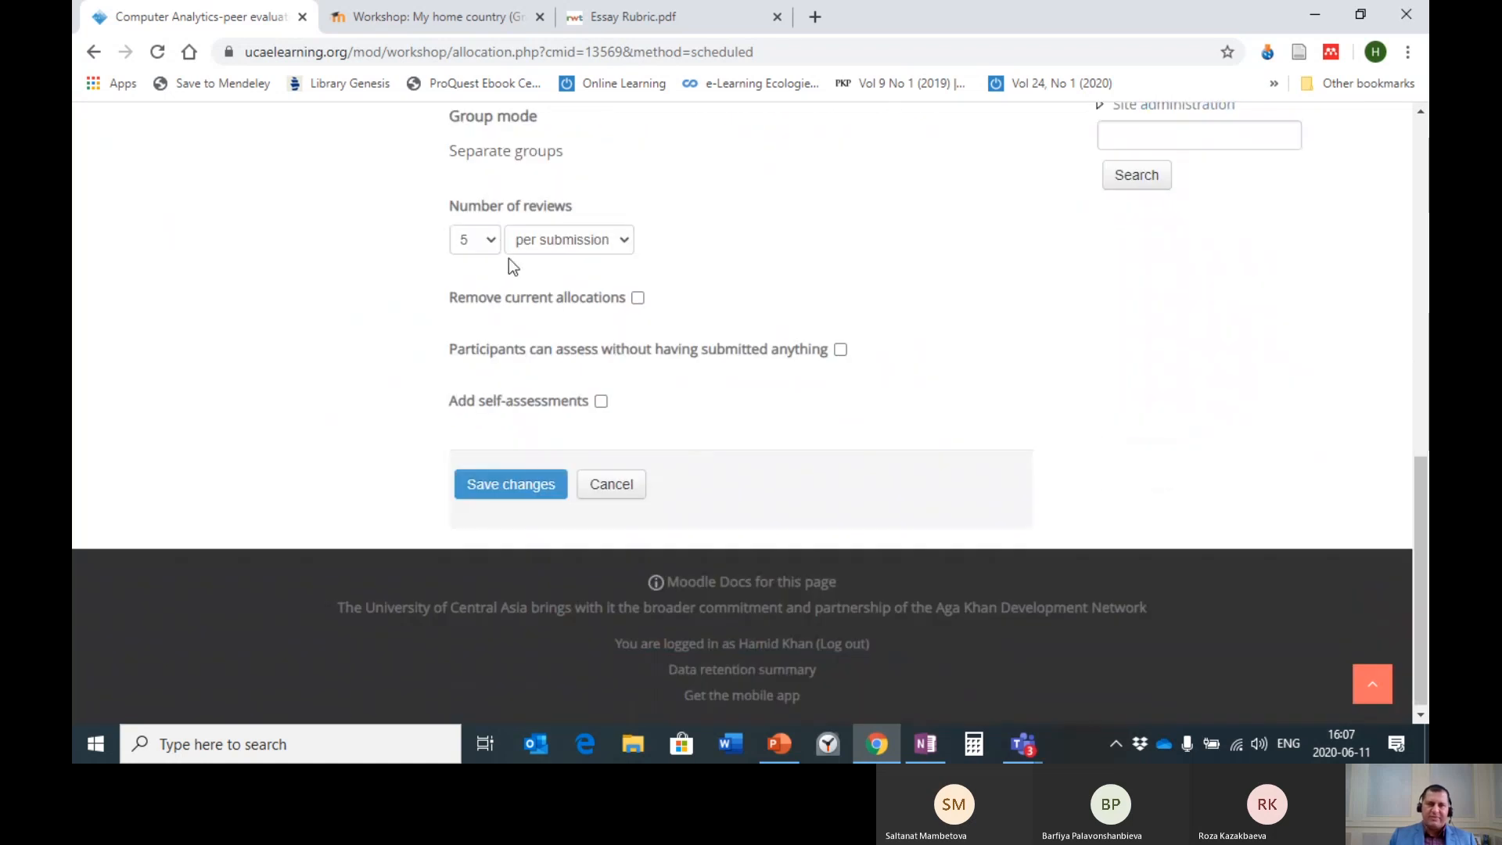
- Set the scheduled allocation's number of reviews to 2 per submission, save the changes and continue
{"action": "left_click", "coordinate": [490, 247]}
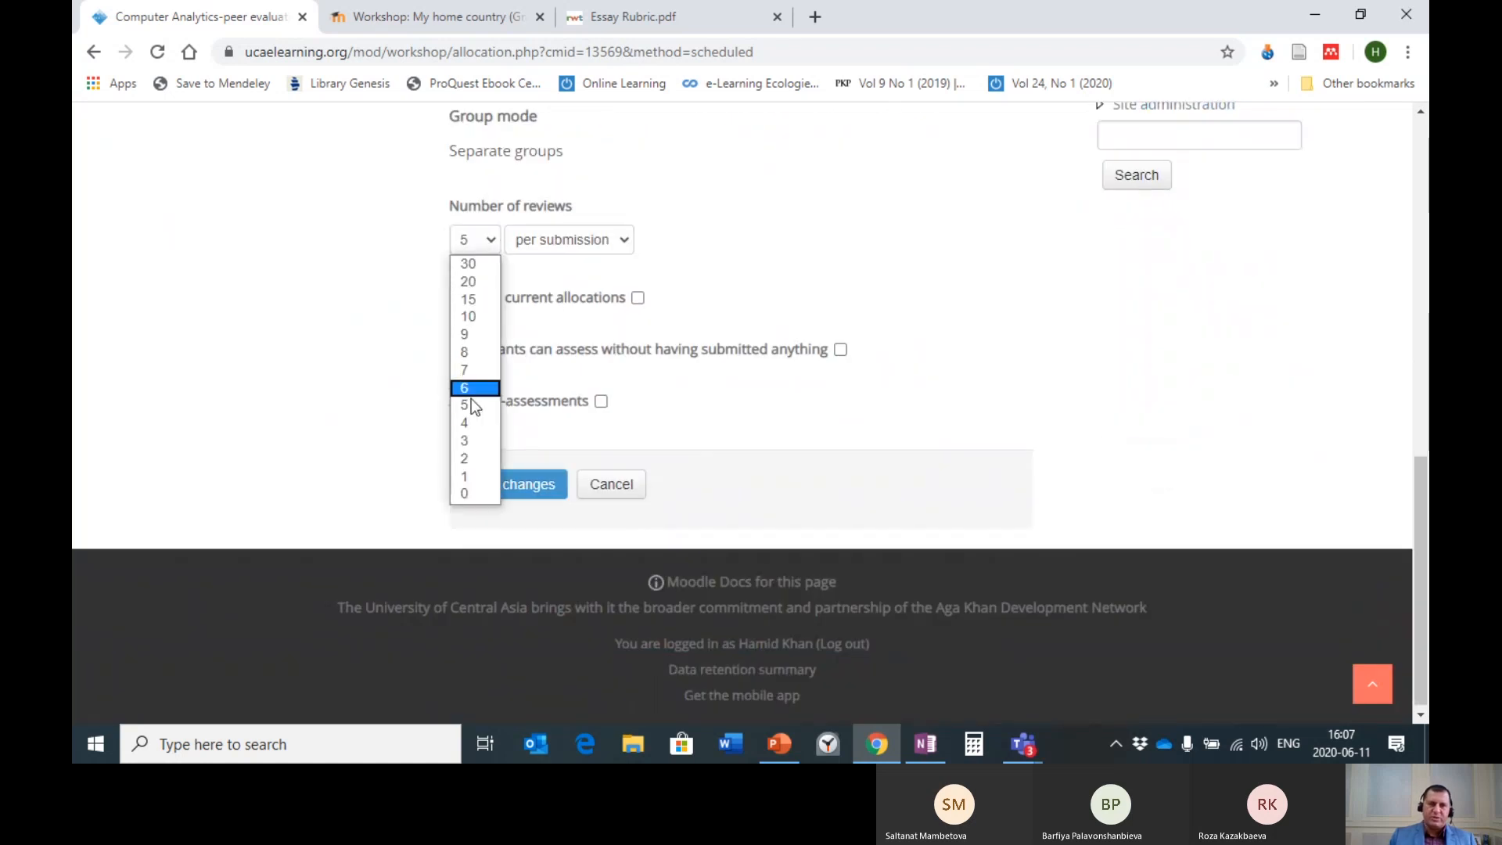
{"action": "left_click", "coordinate": [464, 459]}
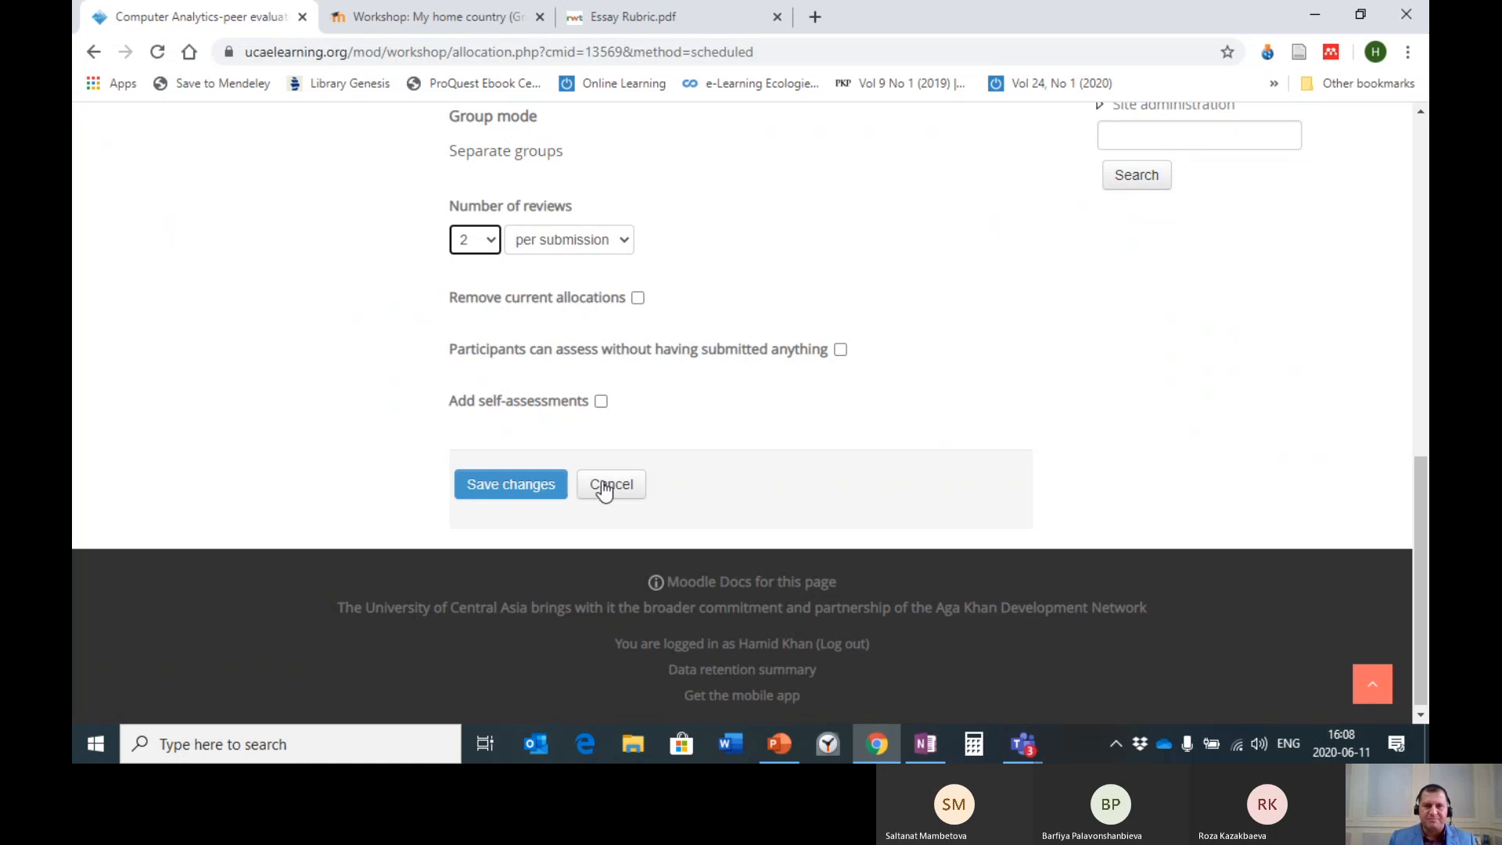
{"action": "left_click", "coordinate": [520, 477]}
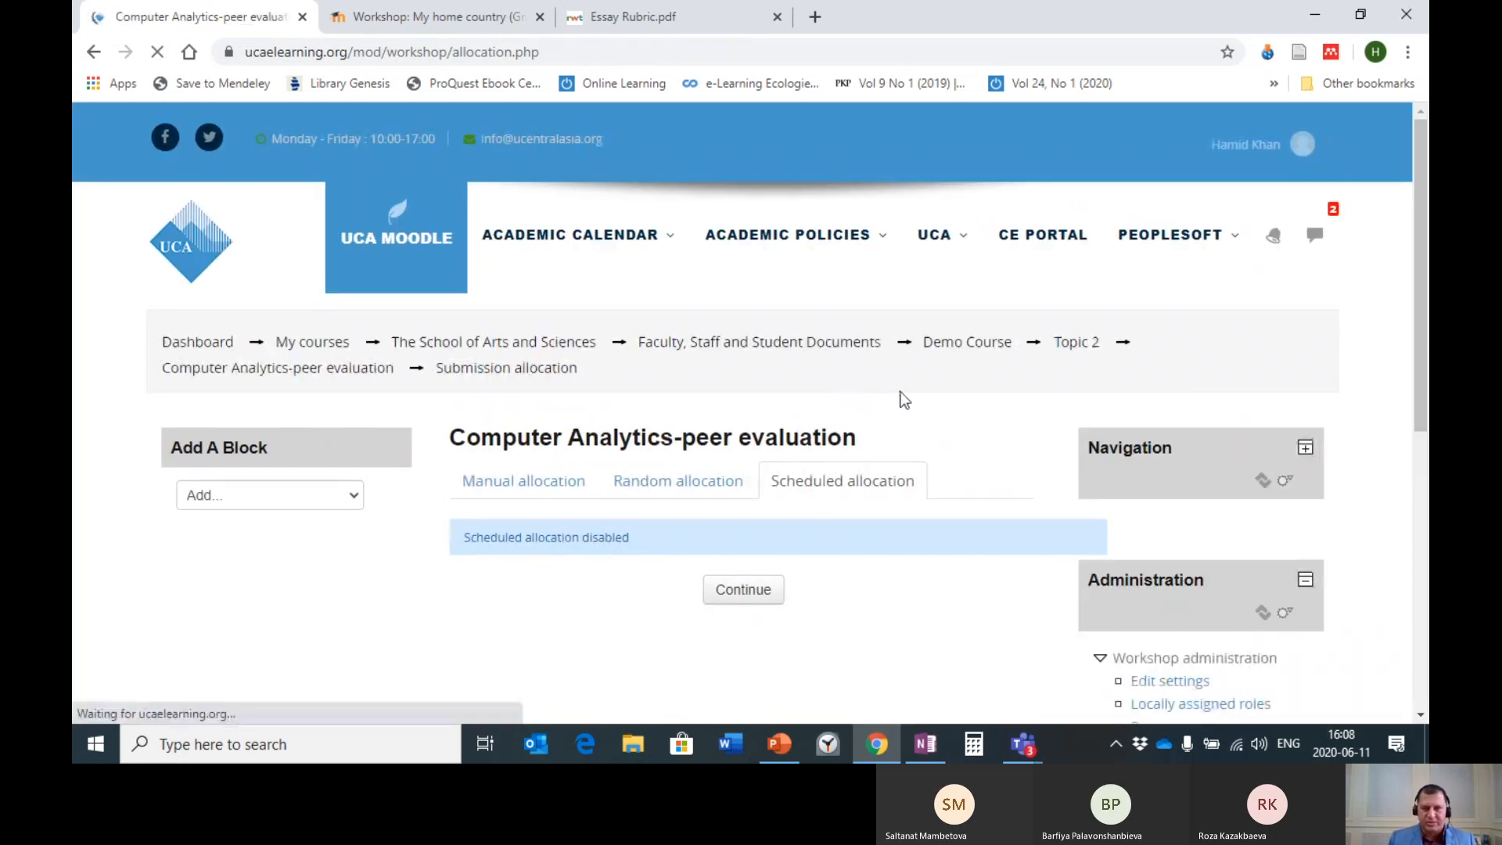
{"action": "scroll", "coordinate": [814, 415], "scroll_direction": "down", "scroll_amount": 3}
{"action": "left_click", "coordinate": [734, 392]}
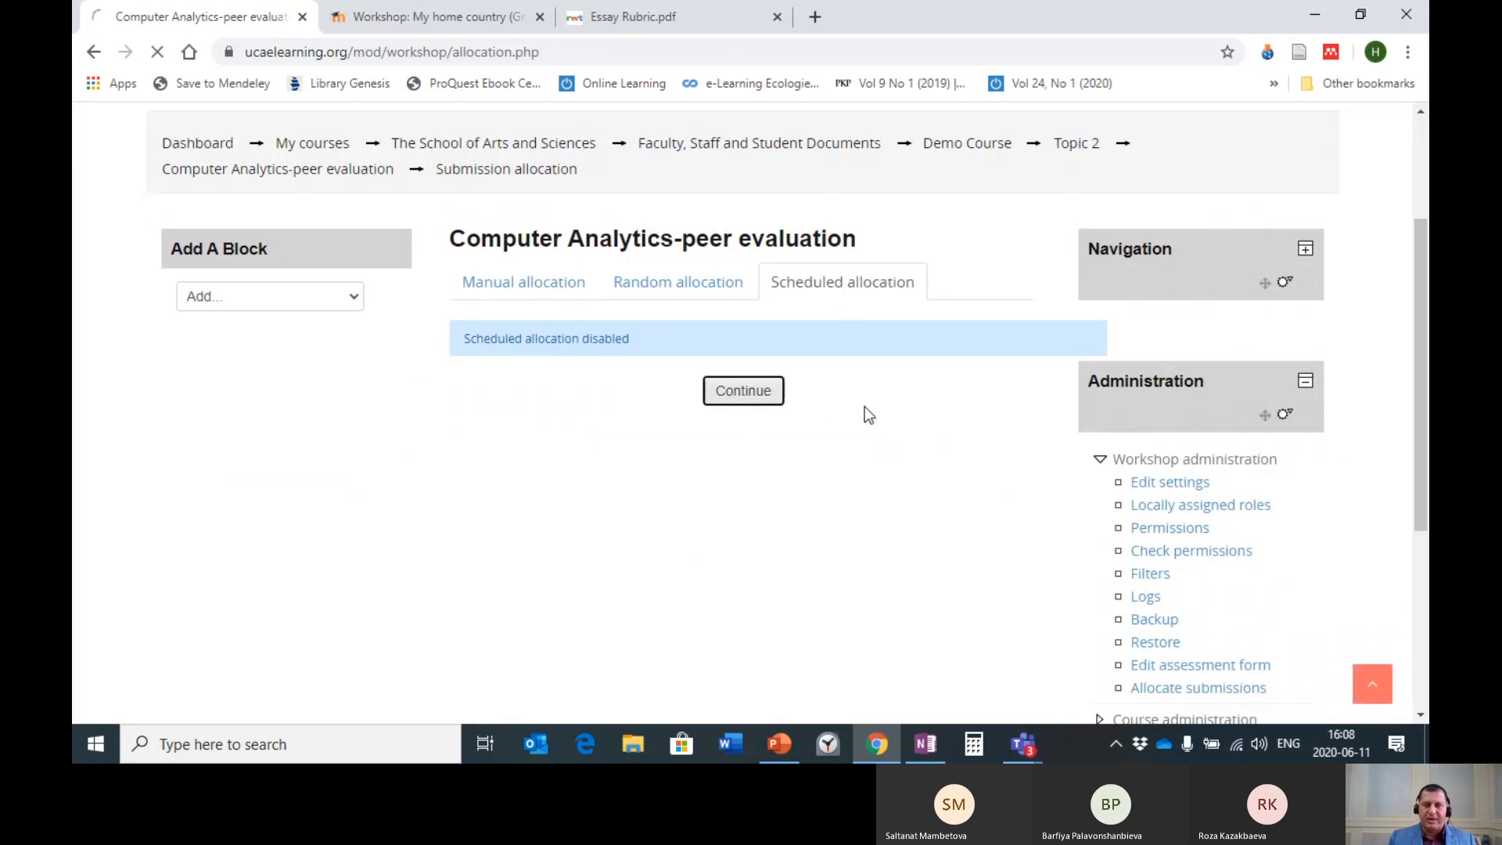
- Review the scheduled allocation page and save its settings once more, continuing back to the form
{"action": "scroll", "coordinate": [988, 391], "scroll_direction": "down", "scroll_amount": 6}
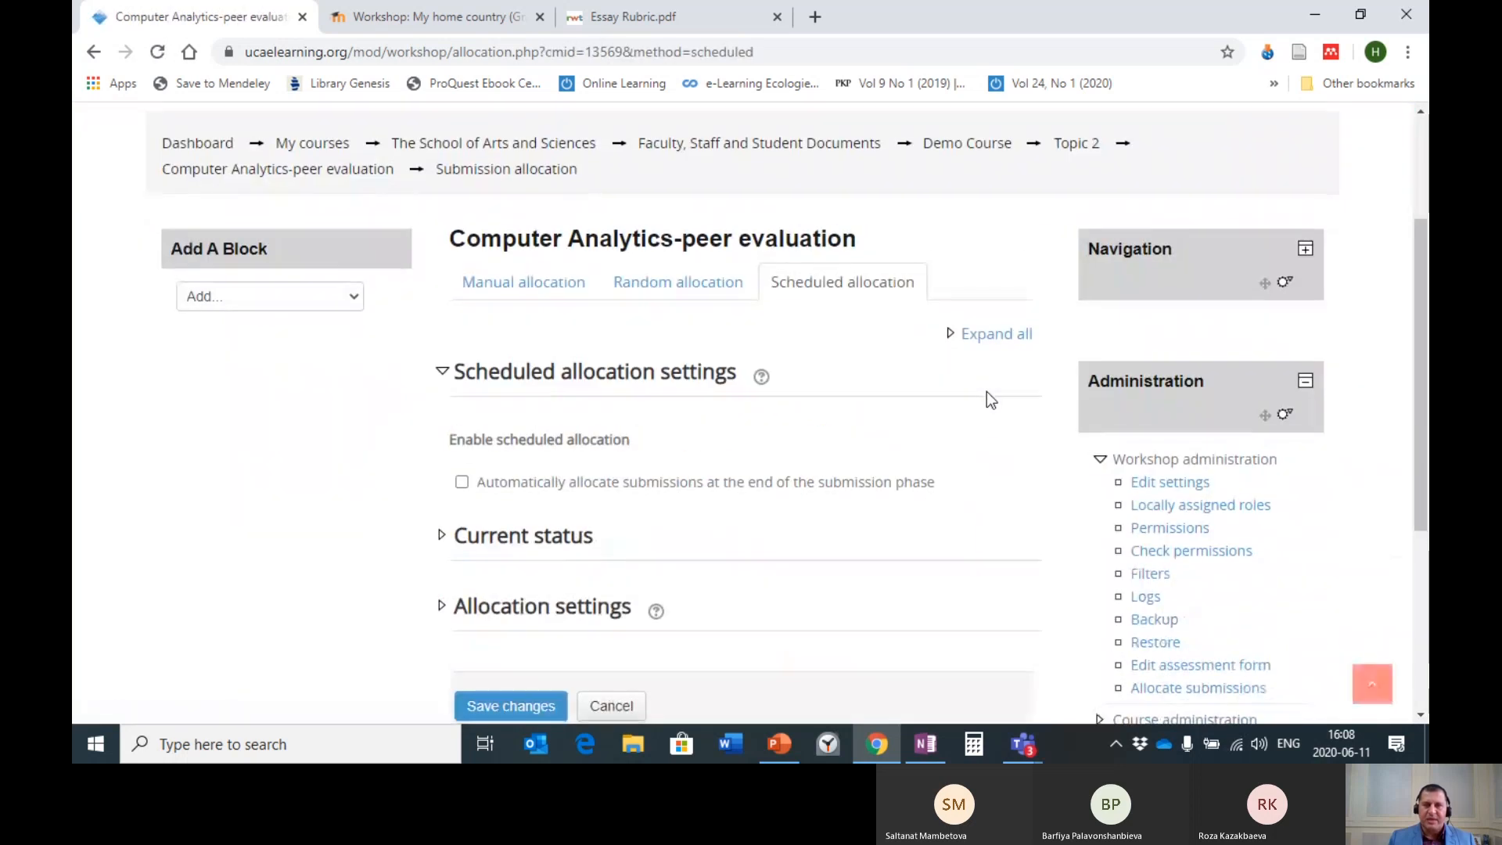
{"action": "scroll", "coordinate": [866, 400], "scroll_direction": "up", "scroll_amount": 4}
{"action": "scroll", "coordinate": [866, 401], "scroll_direction": "up", "scroll_amount": 3}
{"action": "scroll", "coordinate": [866, 401], "scroll_direction": "down", "scroll_amount": 3}
{"action": "scroll", "coordinate": [748, 507], "scroll_direction": "down", "scroll_amount": 3}
{"action": "left_click", "coordinate": [526, 521]}
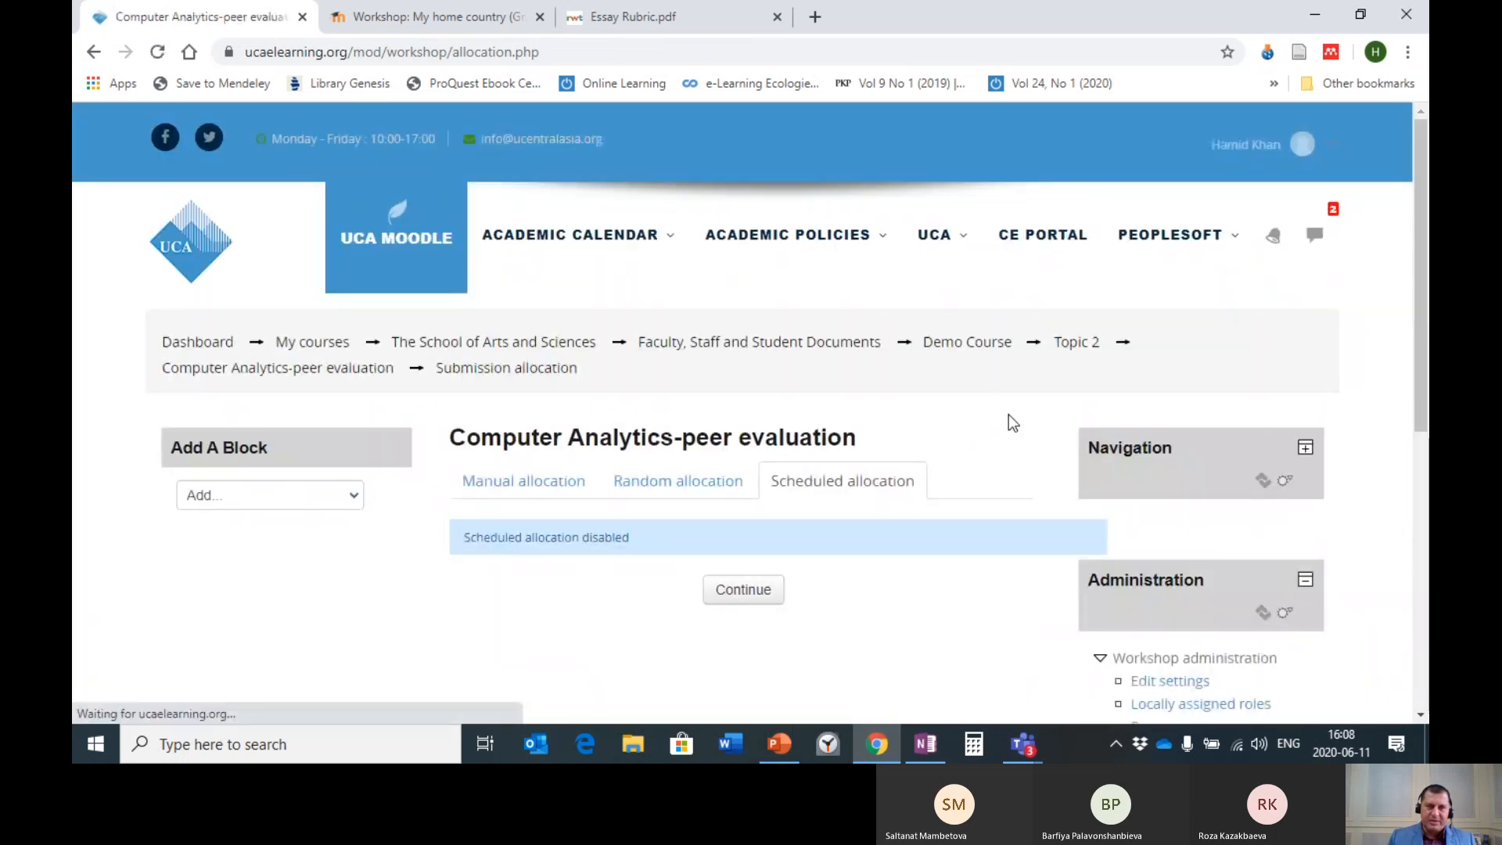
{"action": "scroll", "coordinate": [1006, 419], "scroll_direction": "down", "scroll_amount": 1}
{"action": "left_click", "coordinate": [740, 491]}
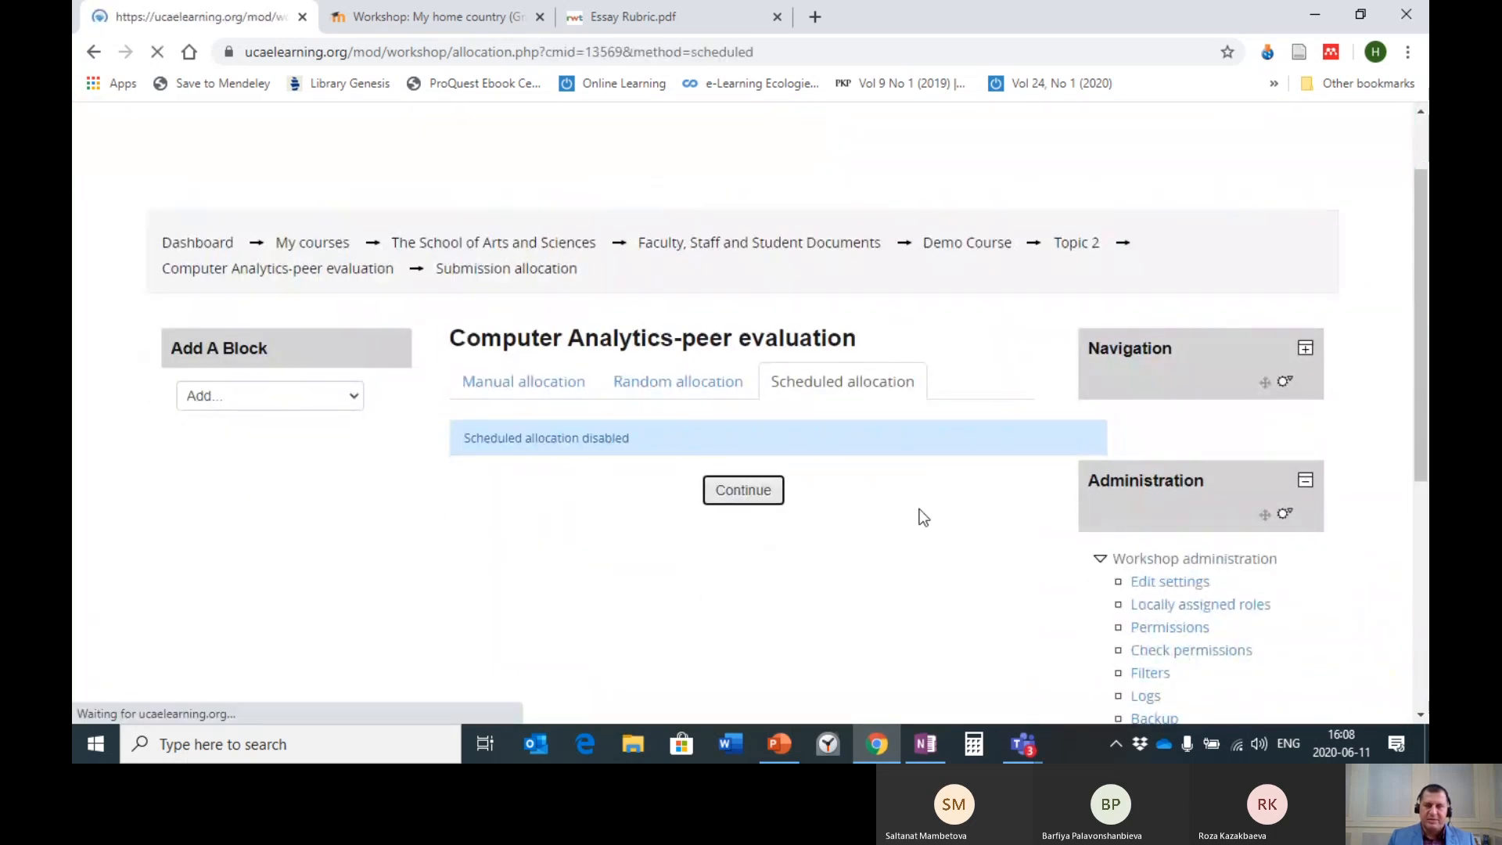
{"action": "scroll", "coordinate": [1003, 422], "scroll_direction": "down", "scroll_amount": 5}
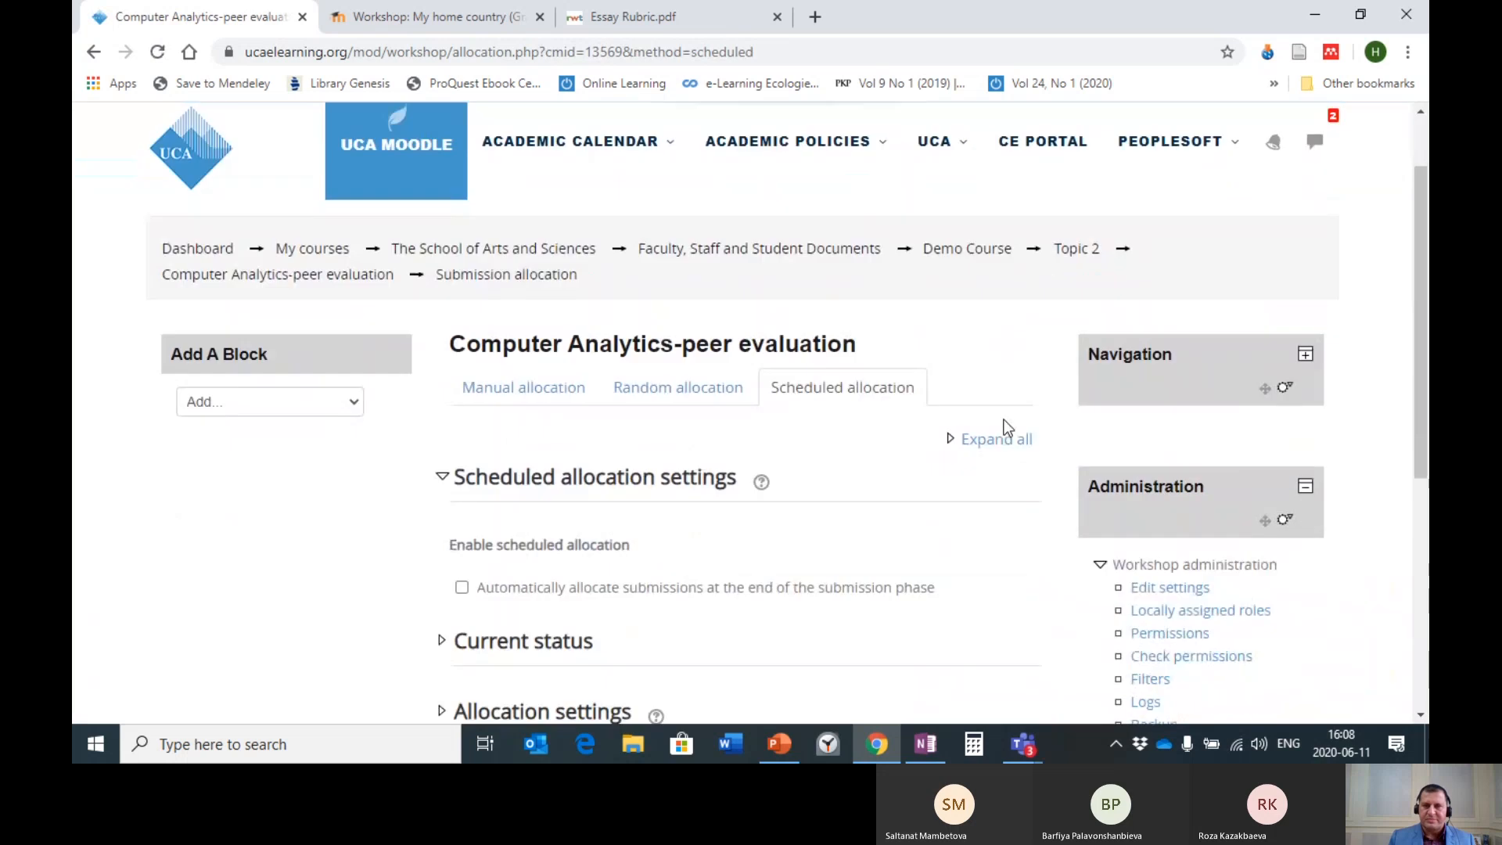
{"action": "scroll", "coordinate": [882, 392], "scroll_direction": "up", "scroll_amount": 5}
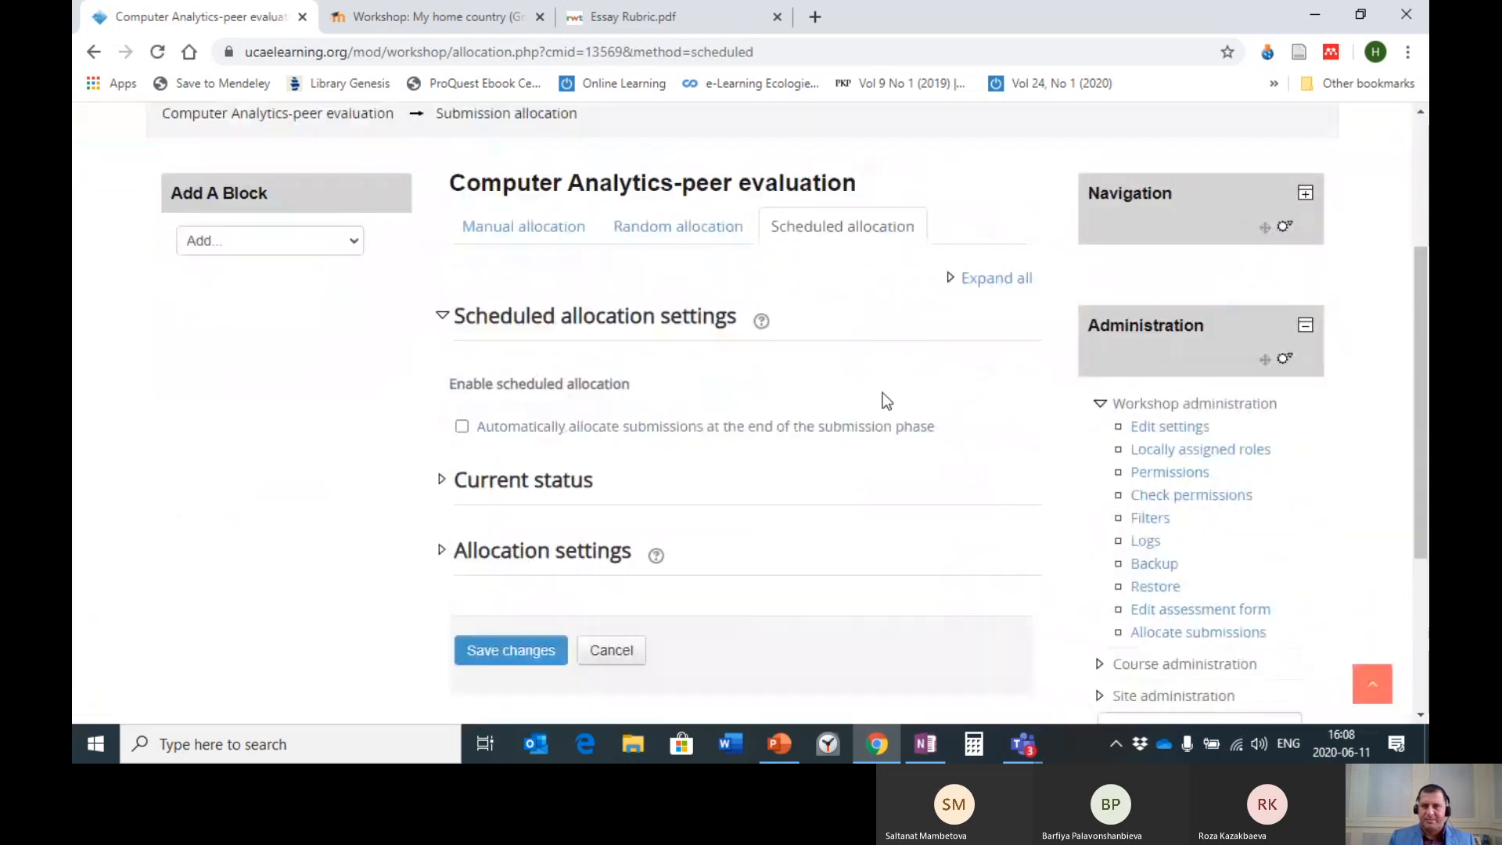
- Return to the Demo Course and reopen the Computer Analytics-peer evaluation workshop from Topic 2
{"action": "left_click", "coordinate": [965, 344]}
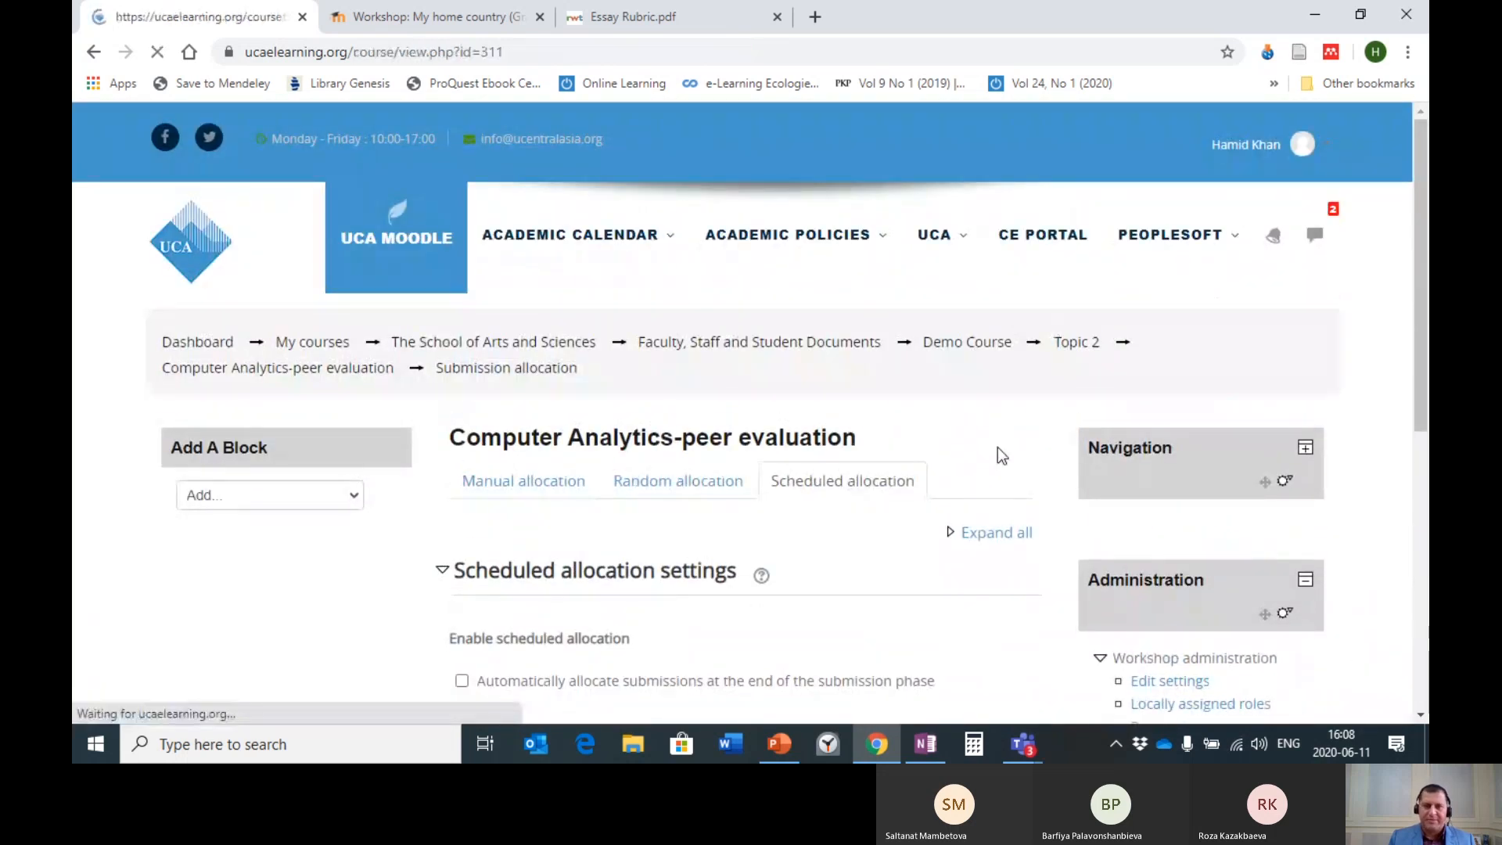
{"action": "scroll", "coordinate": [735, 414], "scroll_direction": "down", "scroll_amount": 4}
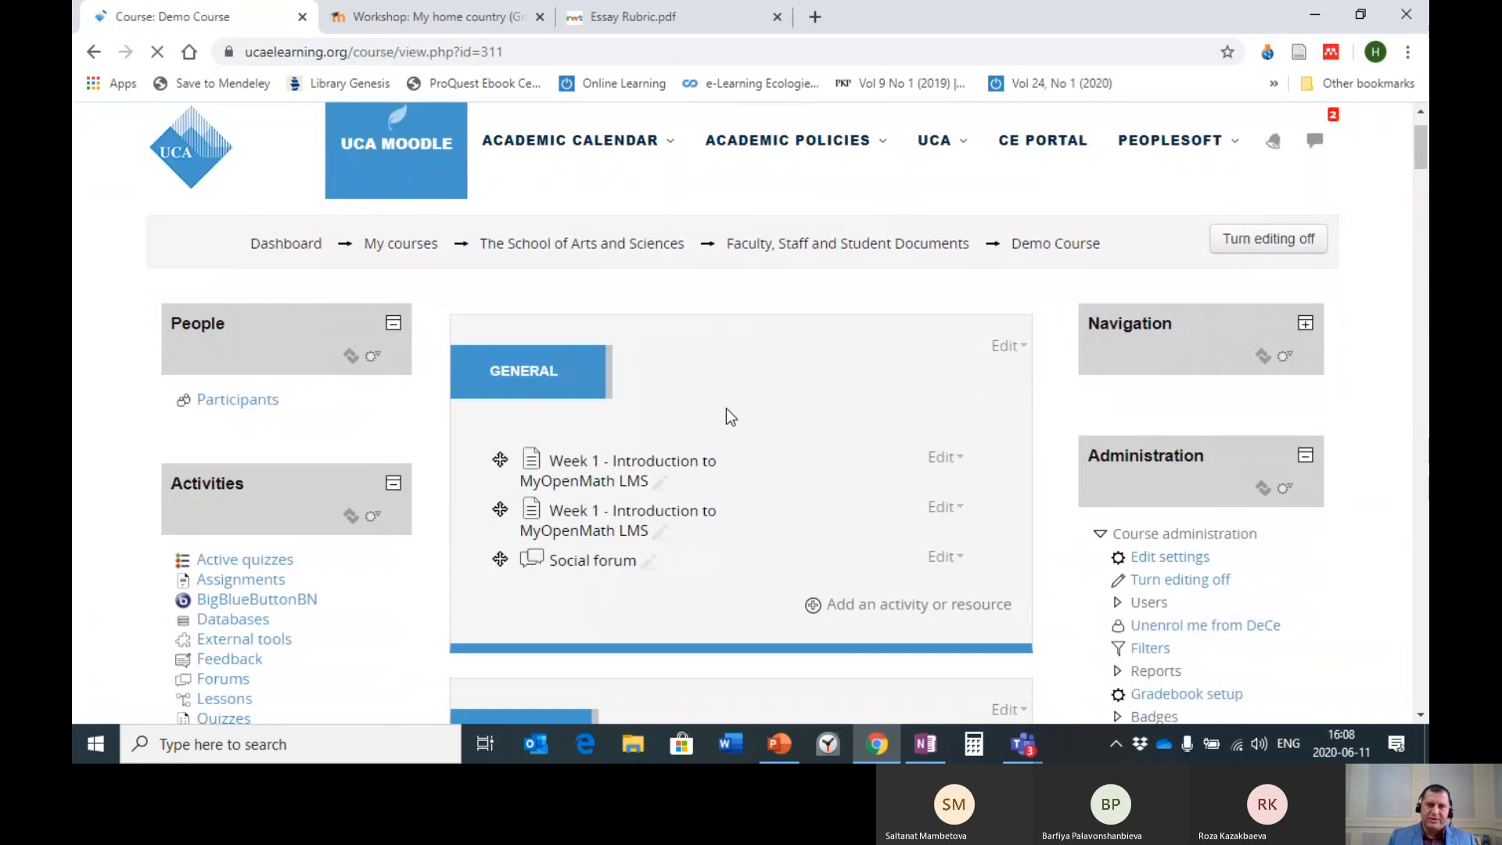
{"action": "scroll", "coordinate": [714, 406], "scroll_direction": "down", "scroll_amount": 3}
{"action": "scroll", "coordinate": [715, 410], "scroll_direction": "up", "scroll_amount": 4}
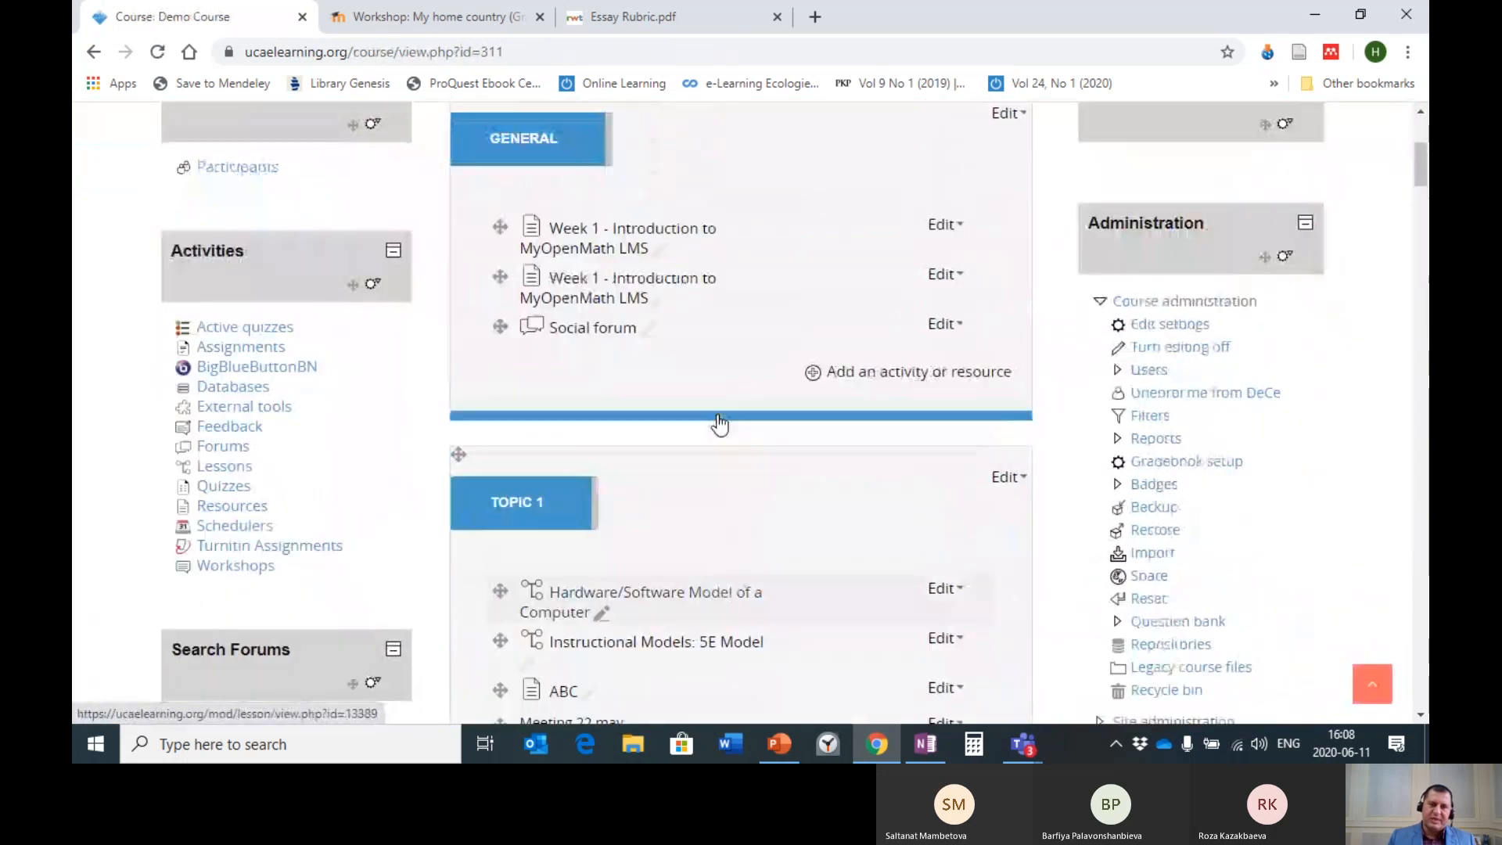
{"action": "scroll", "coordinate": [717, 415], "scroll_direction": "down", "scroll_amount": 8}
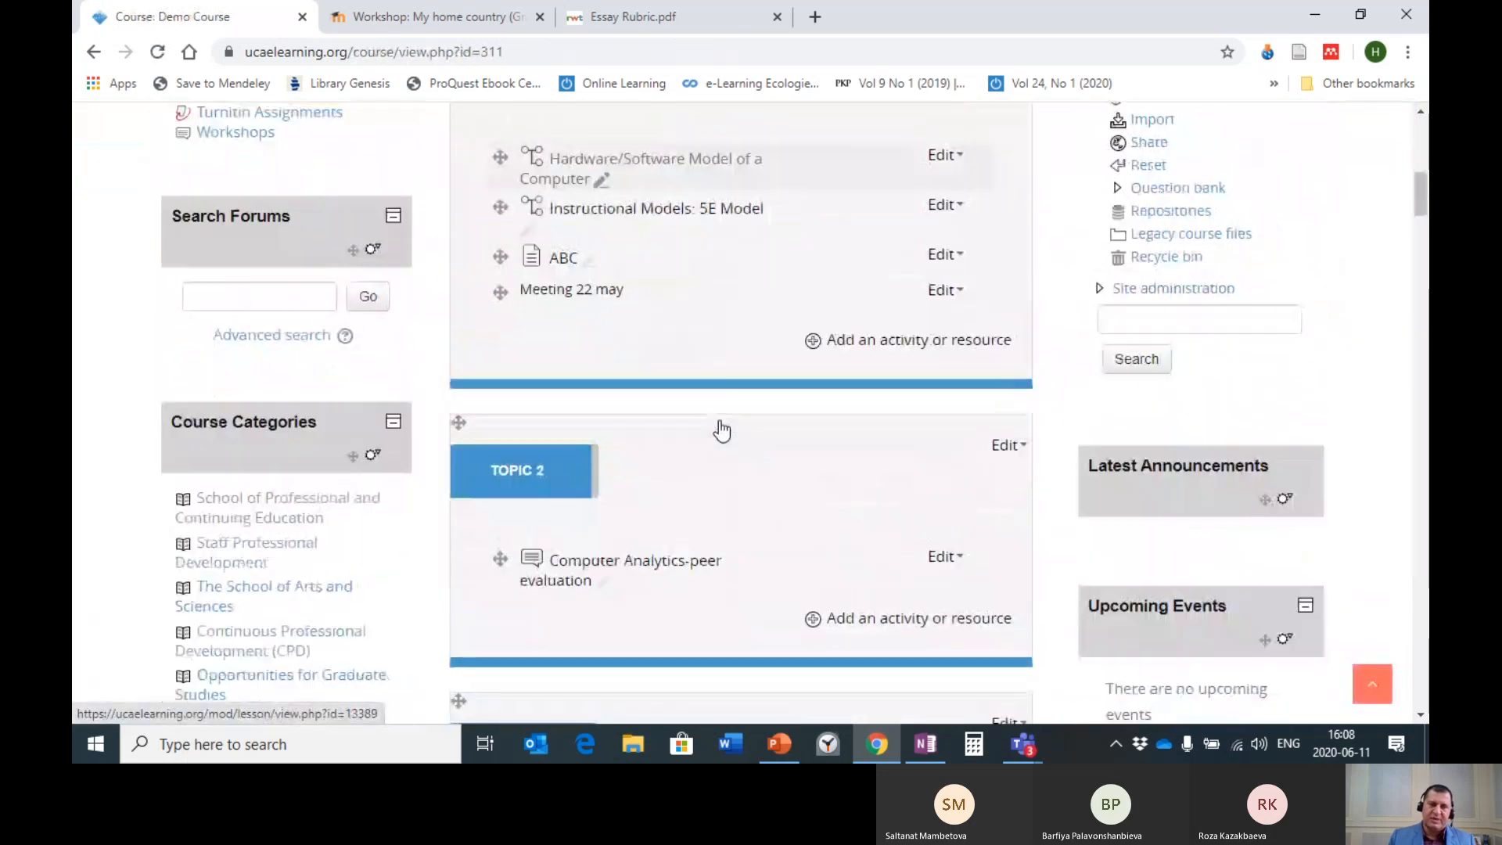
{"action": "left_click", "coordinate": [600, 530]}
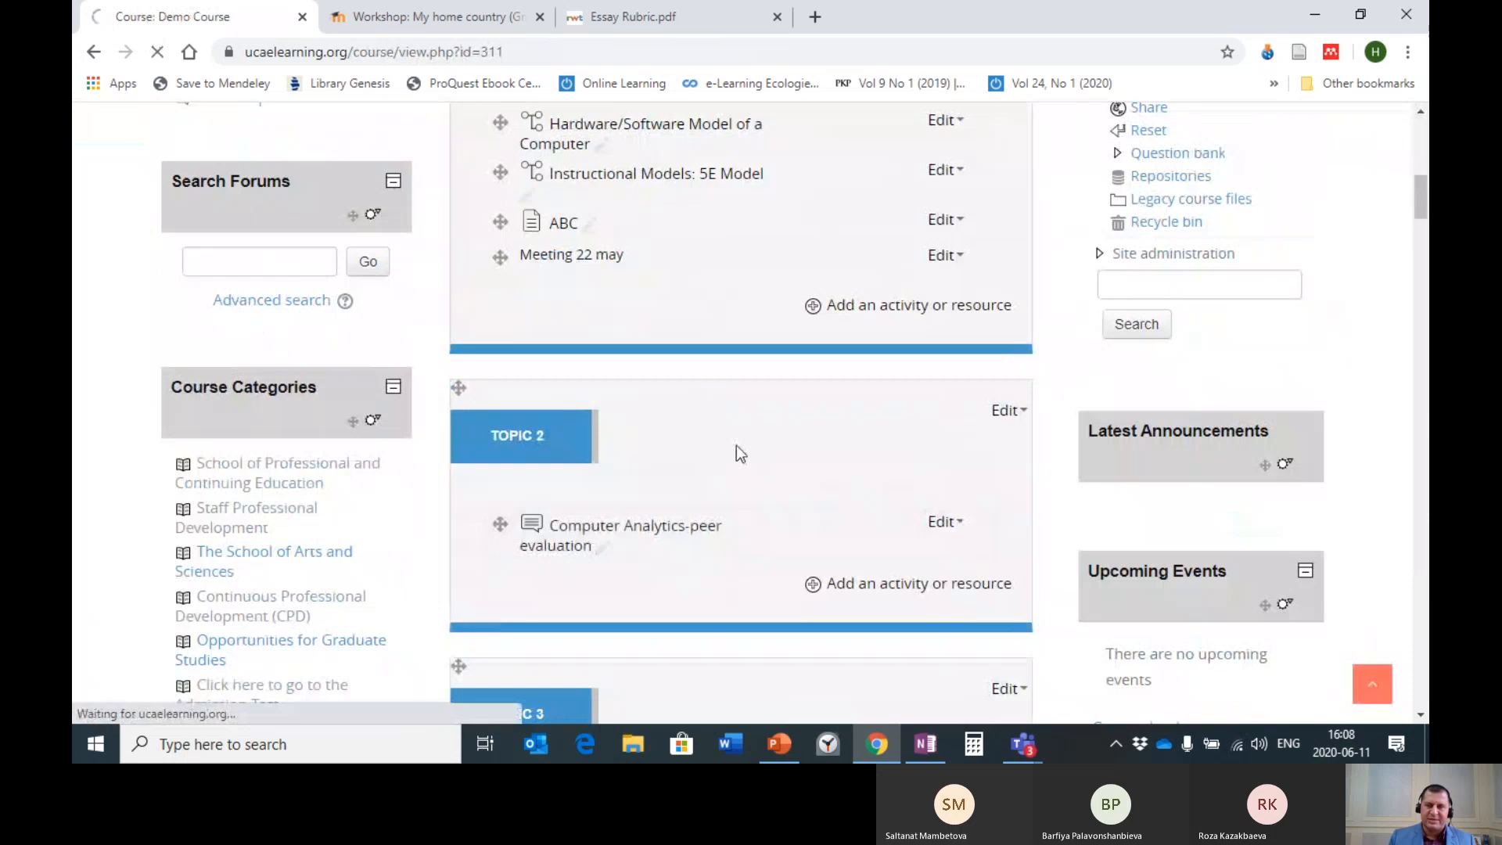
{"action": "scroll", "coordinate": [861, 423], "scroll_direction": "down", "scroll_amount": 4}
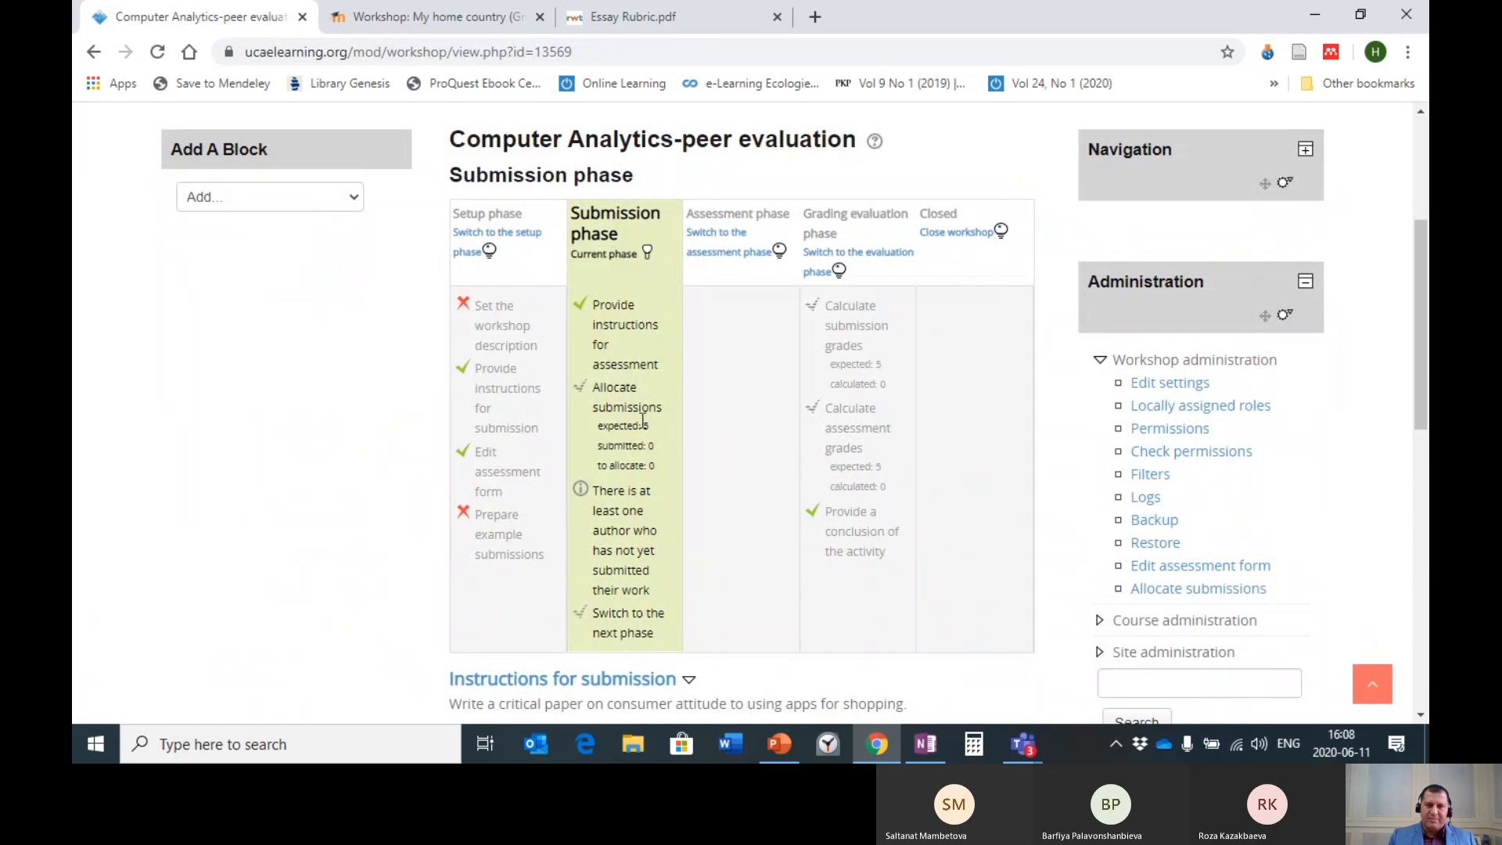
- Review the Submission phase tasks and switch the workshop to the Assessment phase
{"action": "scroll", "coordinate": [587, 386], "scroll_direction": "down", "scroll_amount": 3}
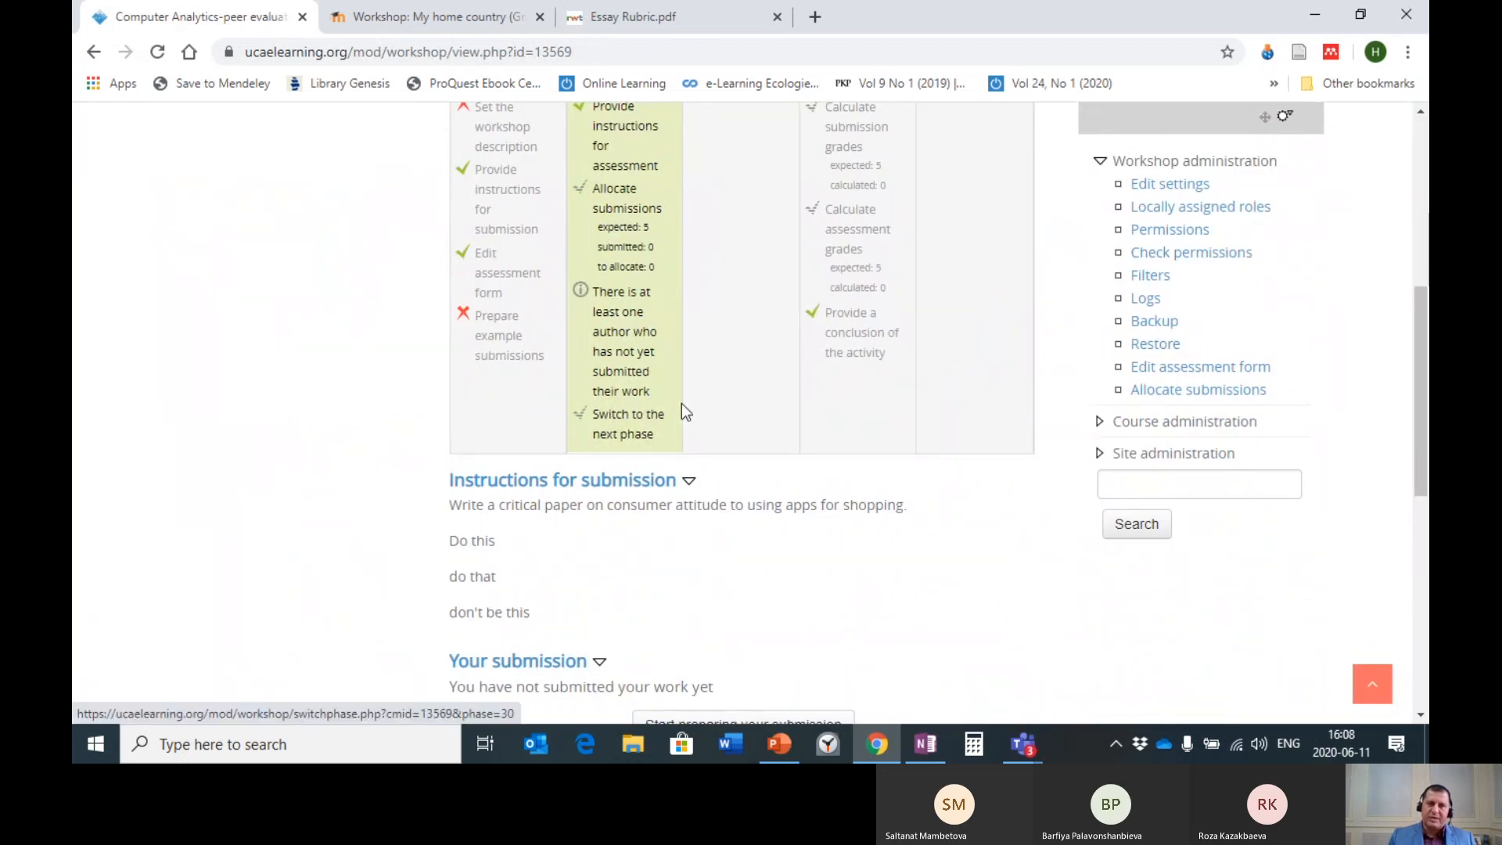
{"action": "scroll", "coordinate": [706, 401], "scroll_direction": "up", "scroll_amount": 3}
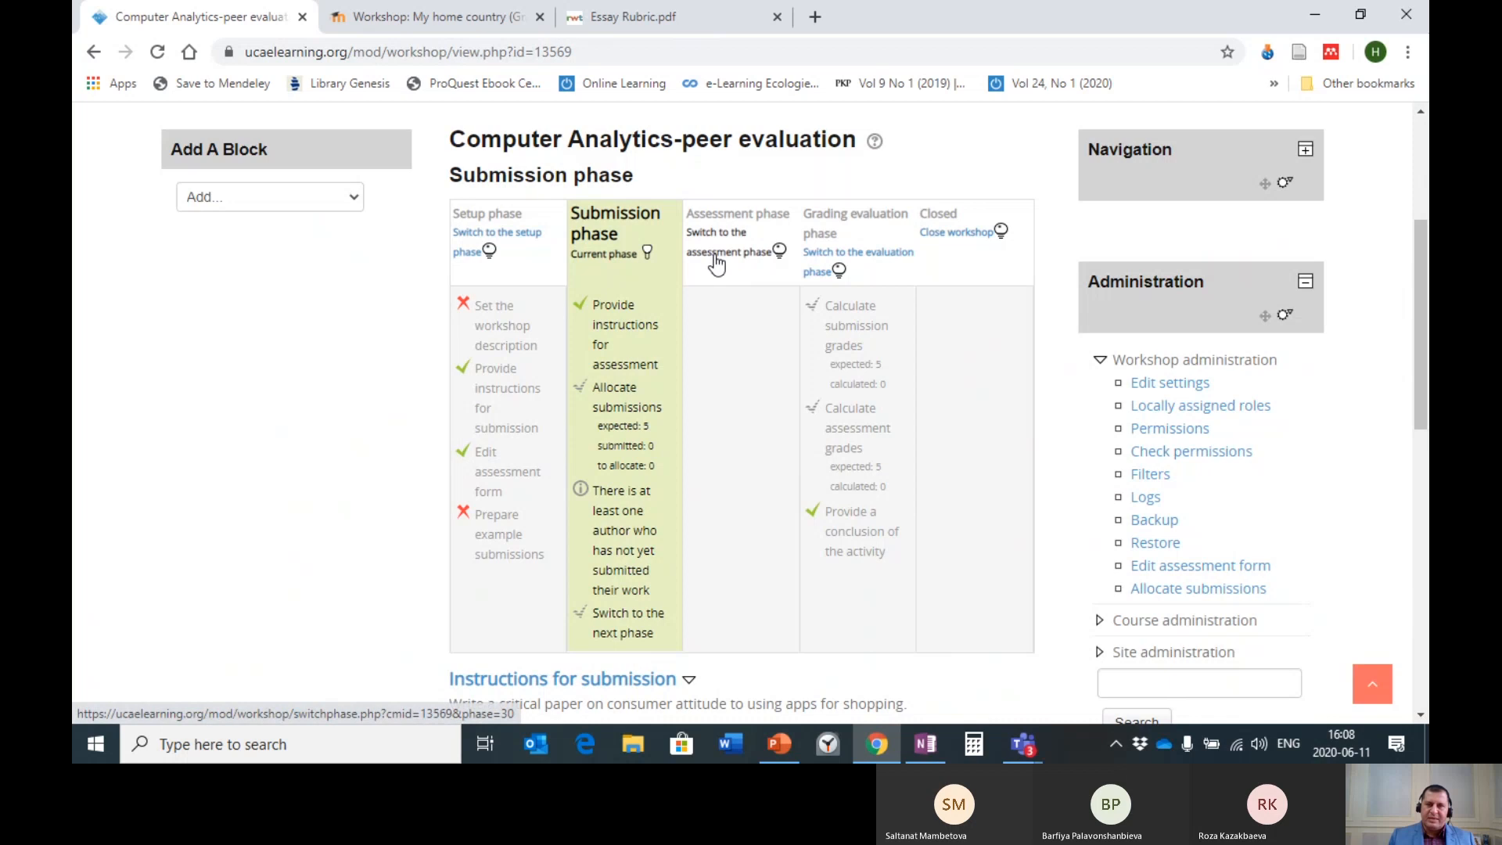
{"action": "left_click", "coordinate": [617, 618]}
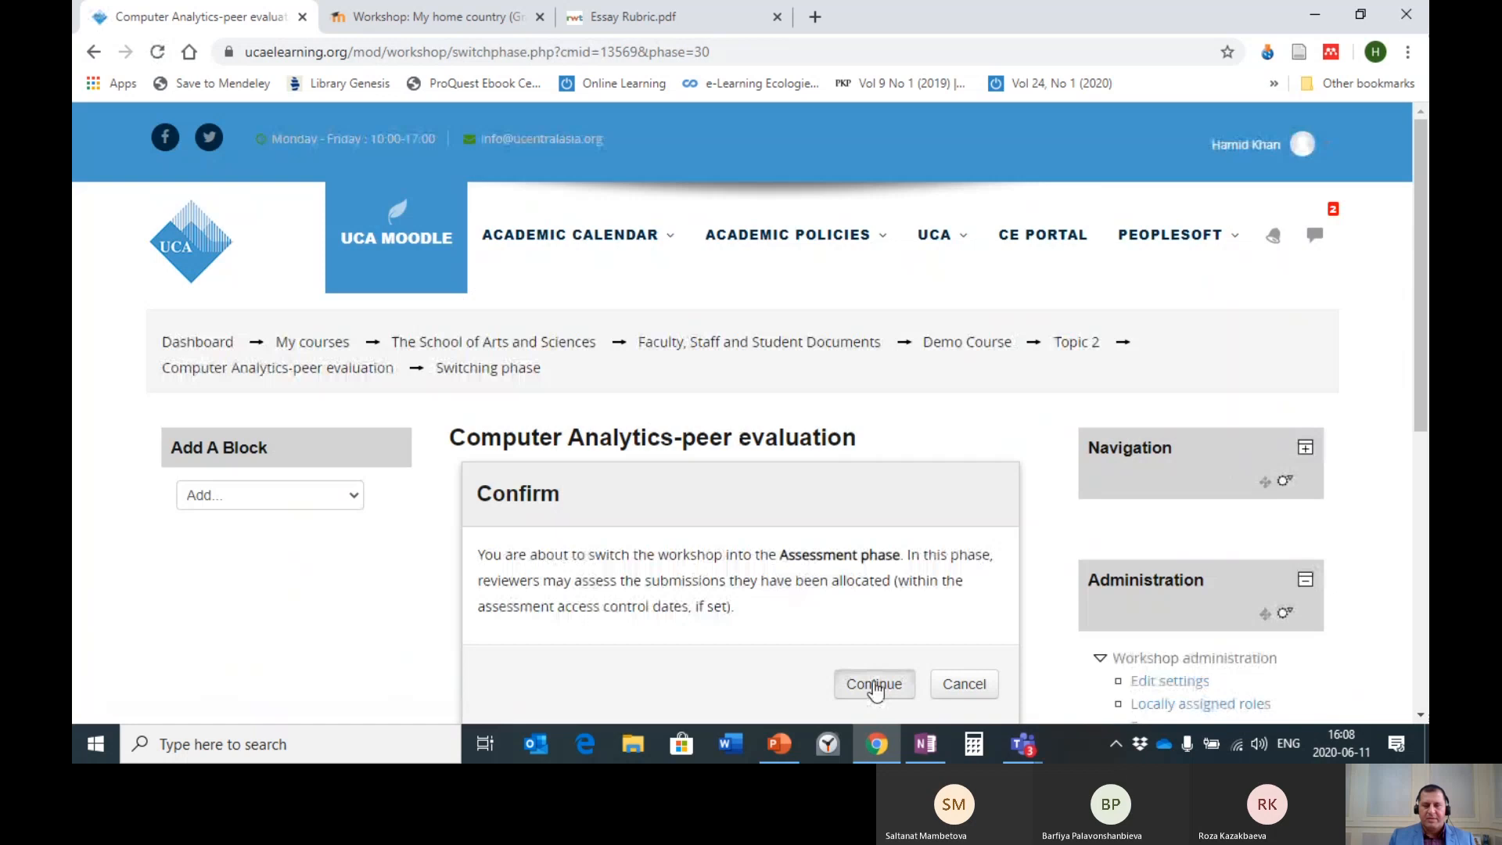
{"action": "left_click", "coordinate": [874, 686]}
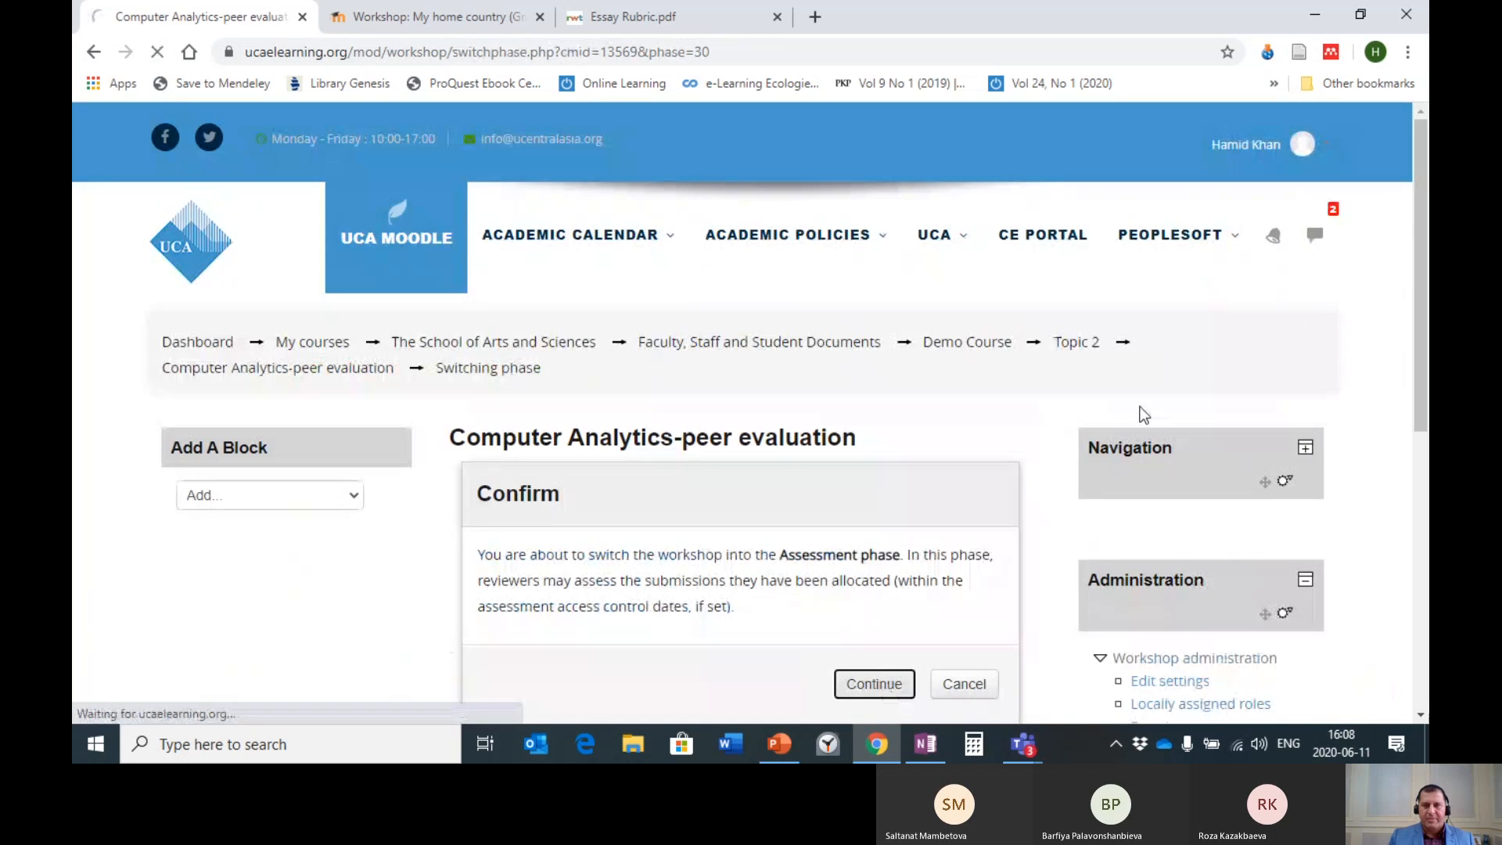
- Switch the workshop from the Assessment phase to the Grading evaluation phase
{"action": "scroll", "coordinate": [1081, 407], "scroll_direction": "down", "scroll_amount": 4}
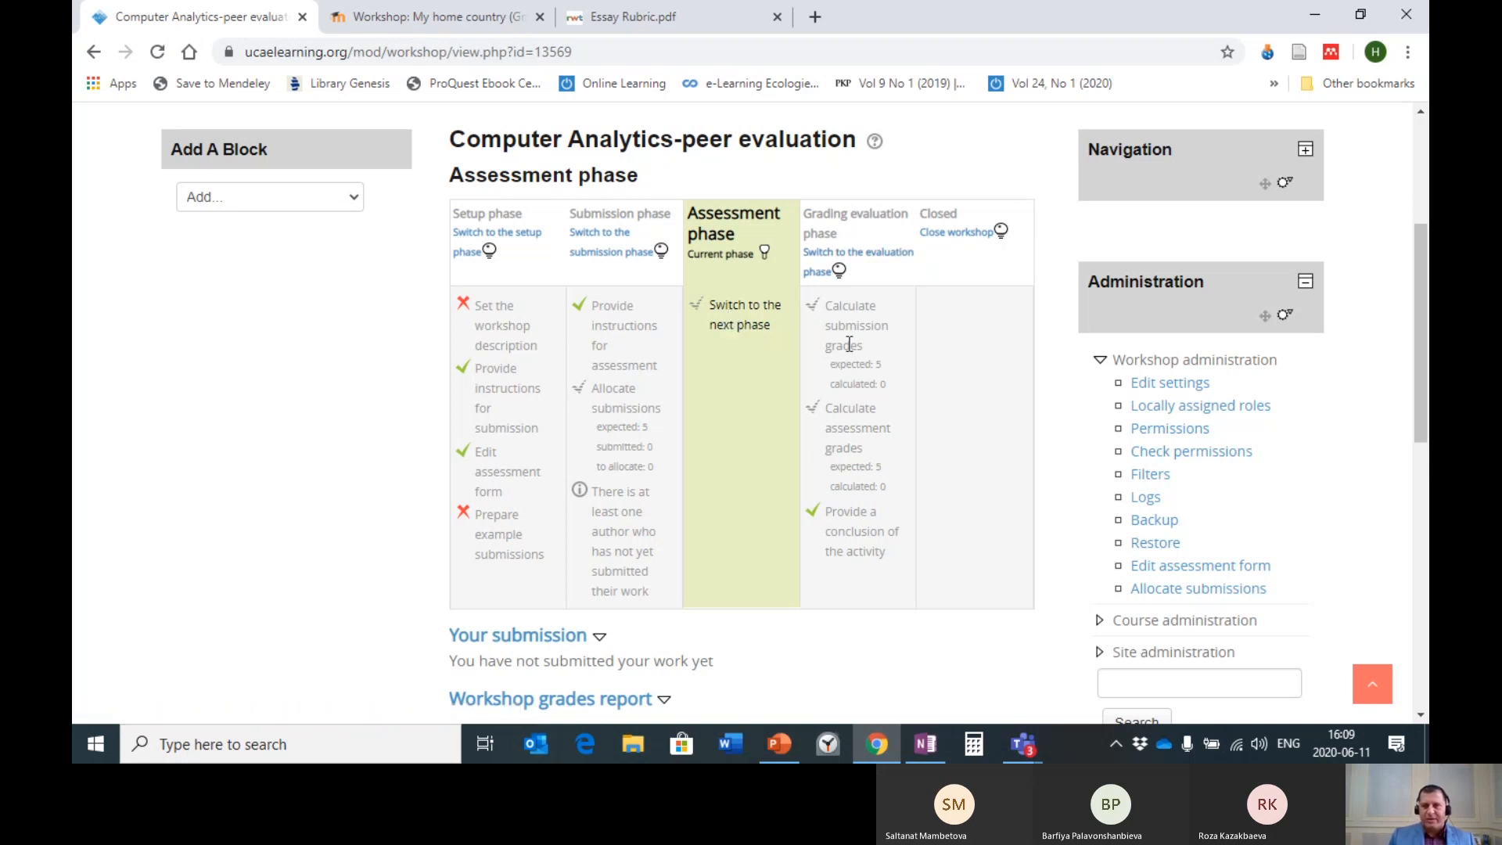
{"action": "left_click", "coordinate": [751, 322]}
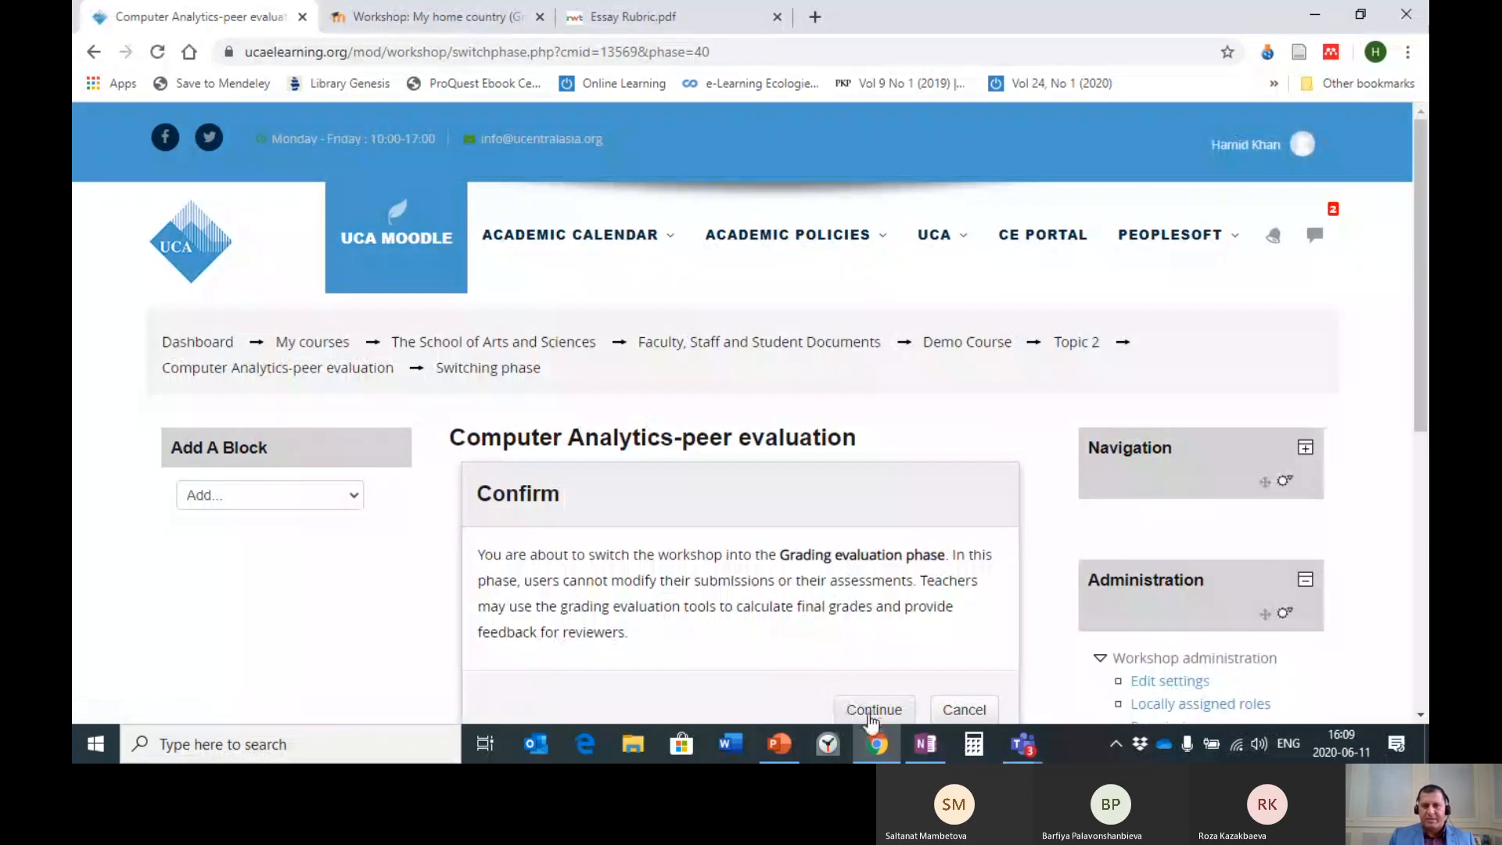
{"action": "left_click", "coordinate": [872, 714]}
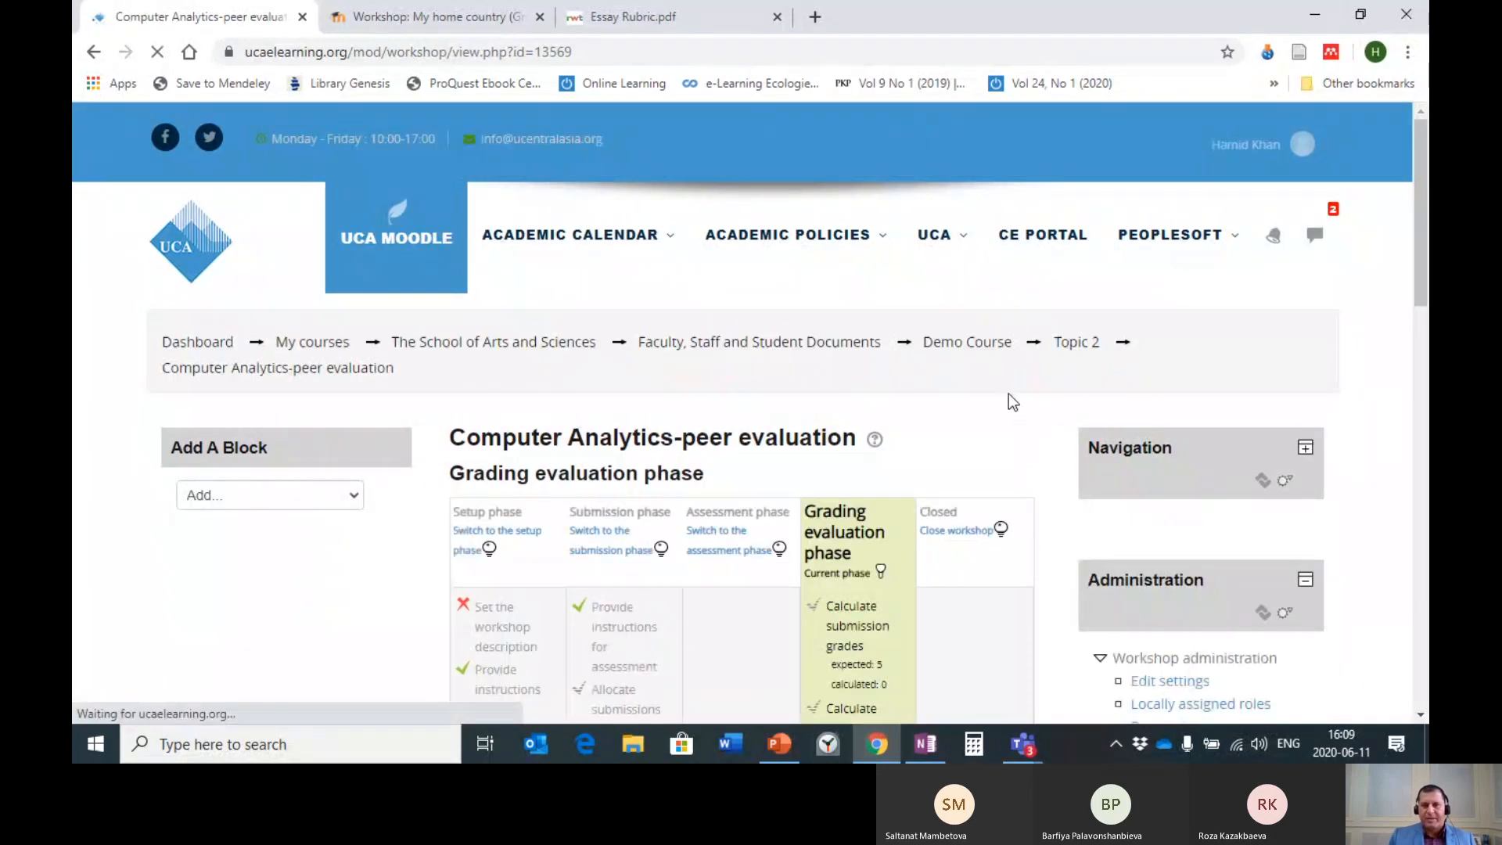
- Review the Grading evaluation phase tasks and settings, and close the Computer Analytics-peer evaluation workshop
{"action": "scroll", "coordinate": [1008, 393], "scroll_direction": "down", "scroll_amount": 3}
{"action": "scroll", "coordinate": [853, 451], "scroll_direction": "down", "scroll_amount": 3}
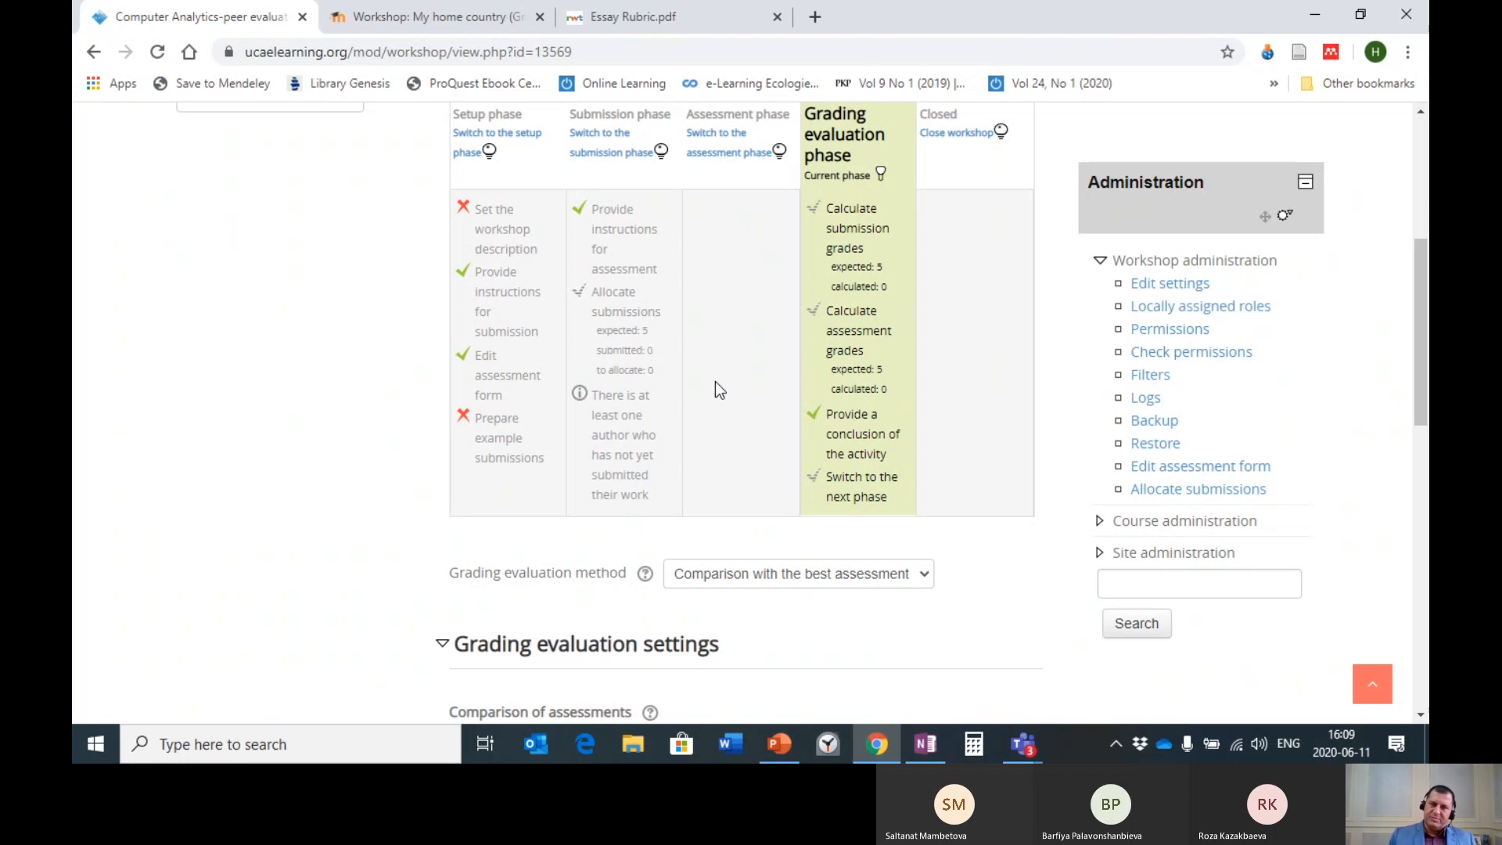
{"action": "scroll", "coordinate": [771, 372], "scroll_direction": "down", "scroll_amount": 3}
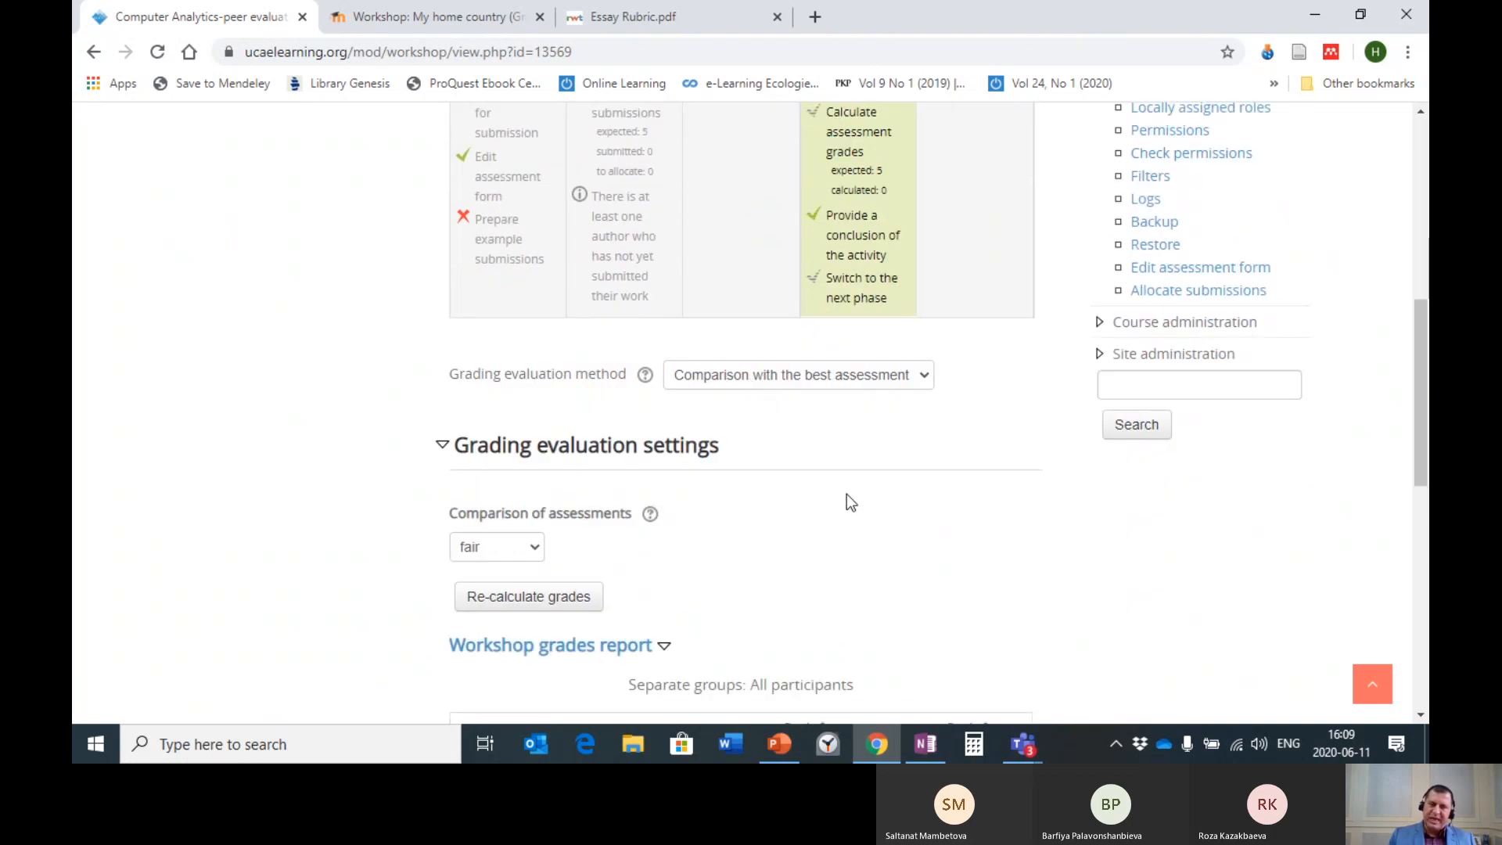
{"action": "scroll", "coordinate": [909, 526], "scroll_direction": "down", "scroll_amount": 3}
{"action": "scroll", "coordinate": [951, 487], "scroll_direction": "up", "scroll_amount": 4}
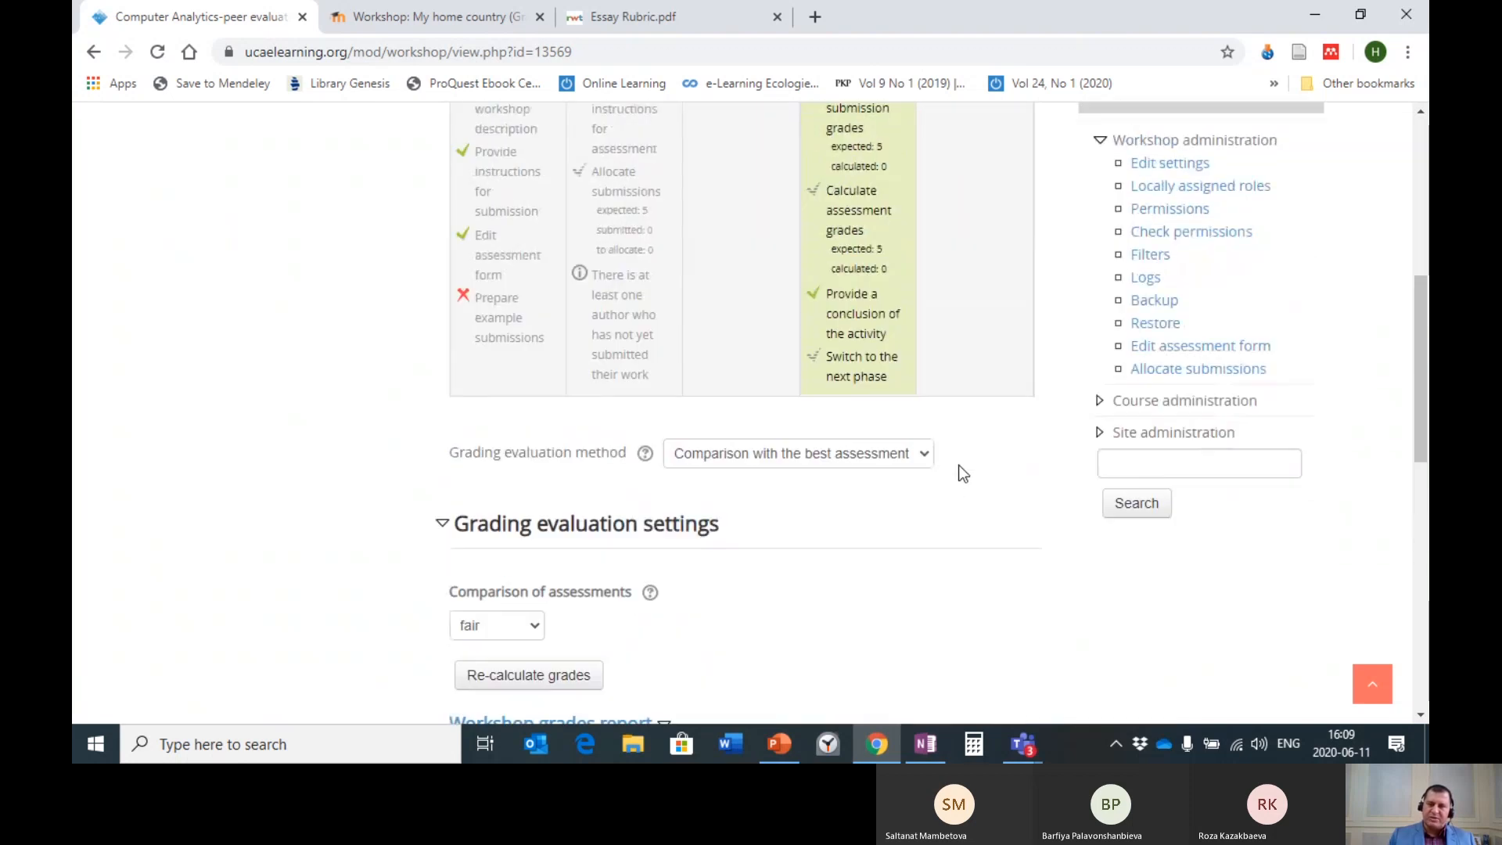
{"action": "scroll", "coordinate": [851, 199], "scroll_direction": "up", "scroll_amount": 5}
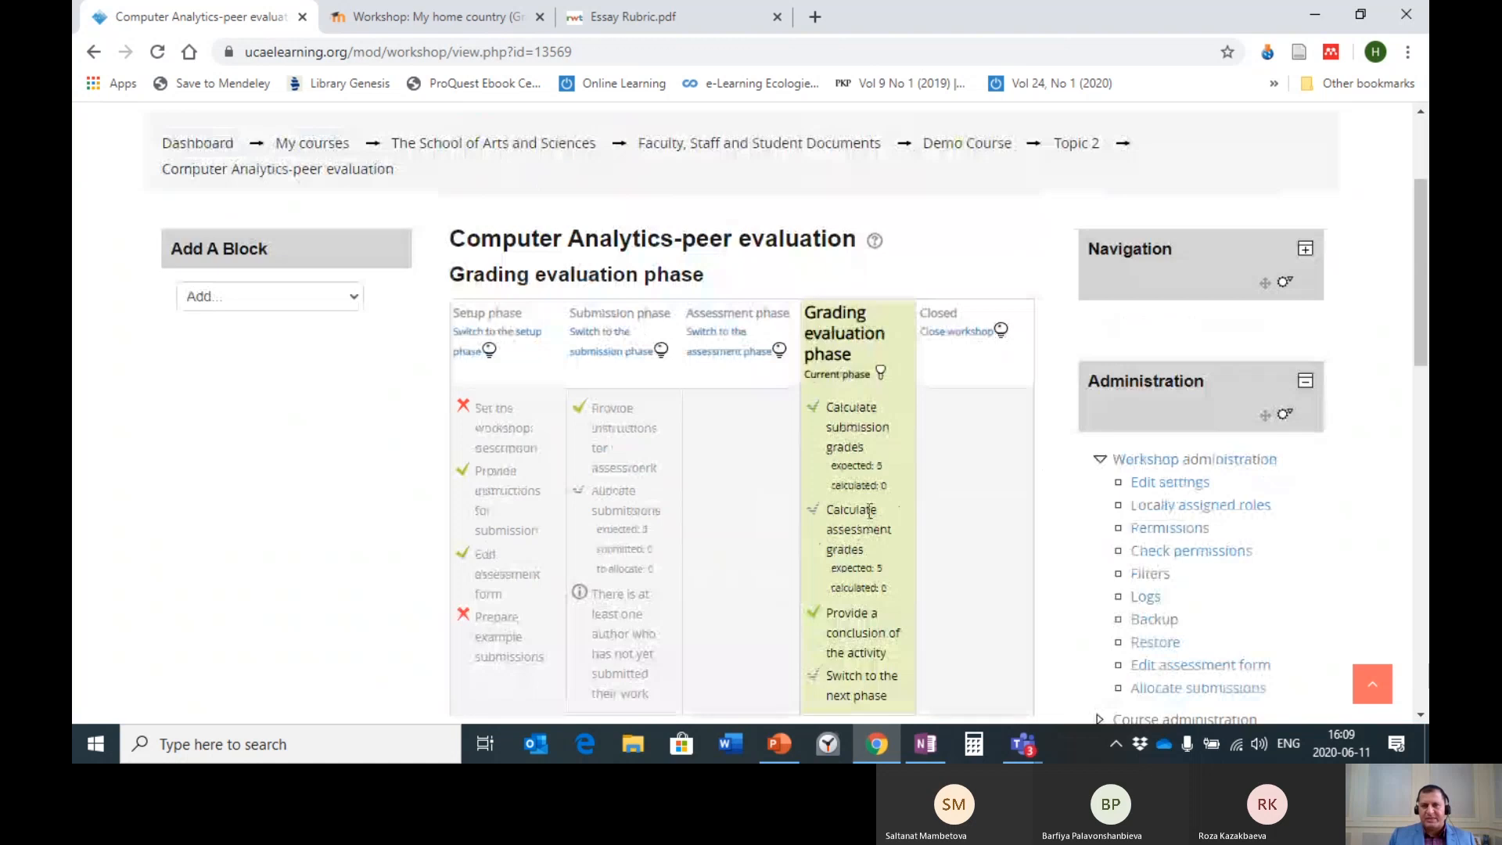
{"action": "left_click", "coordinate": [964, 346]}
{"action": "scroll", "coordinate": [934, 460], "scroll_direction": "down", "scroll_amount": 3}
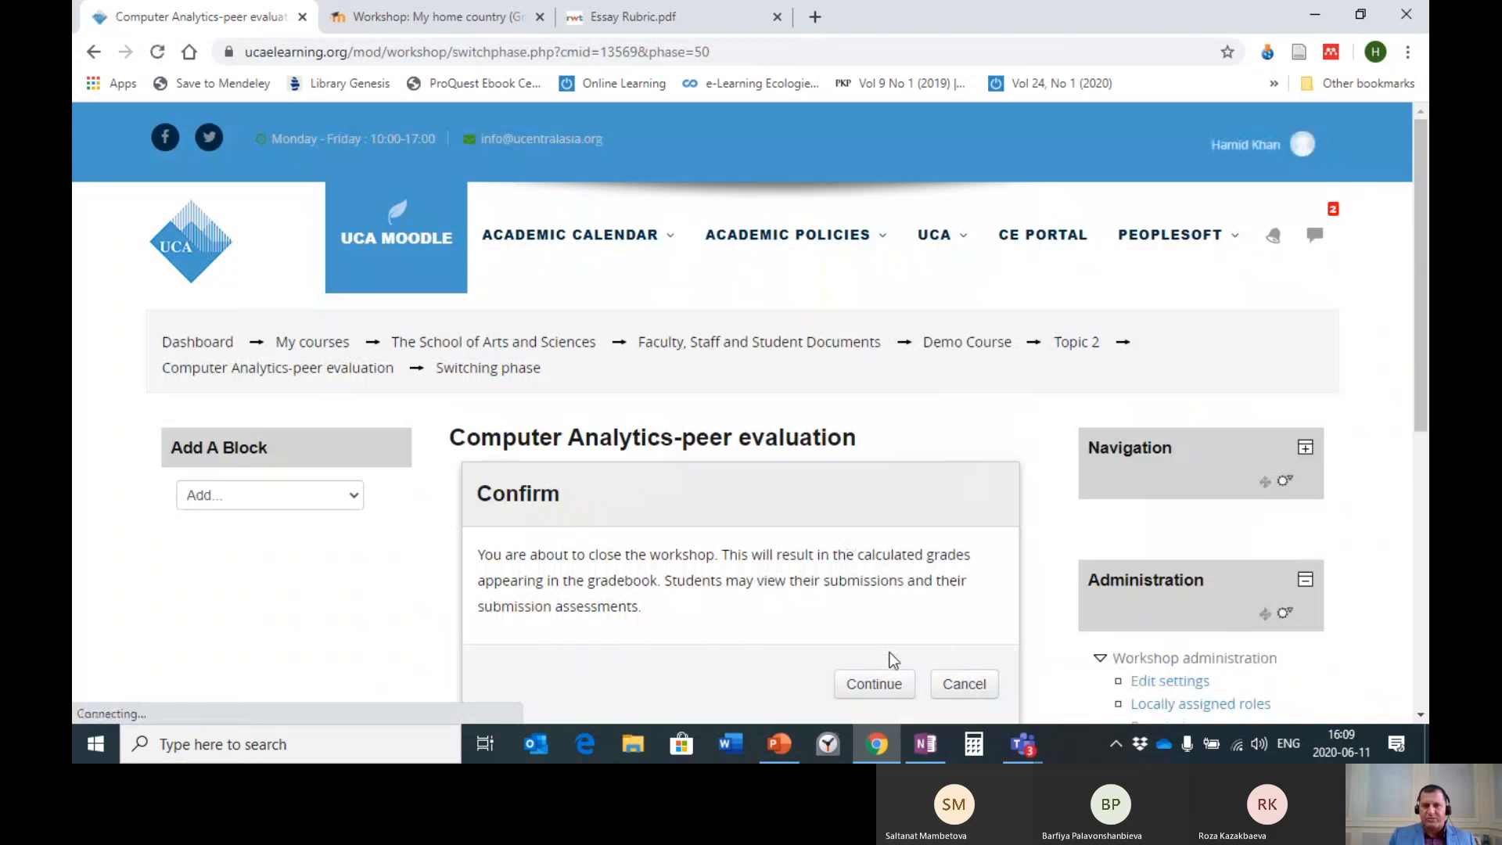
{"action": "left_click", "coordinate": [874, 683]}
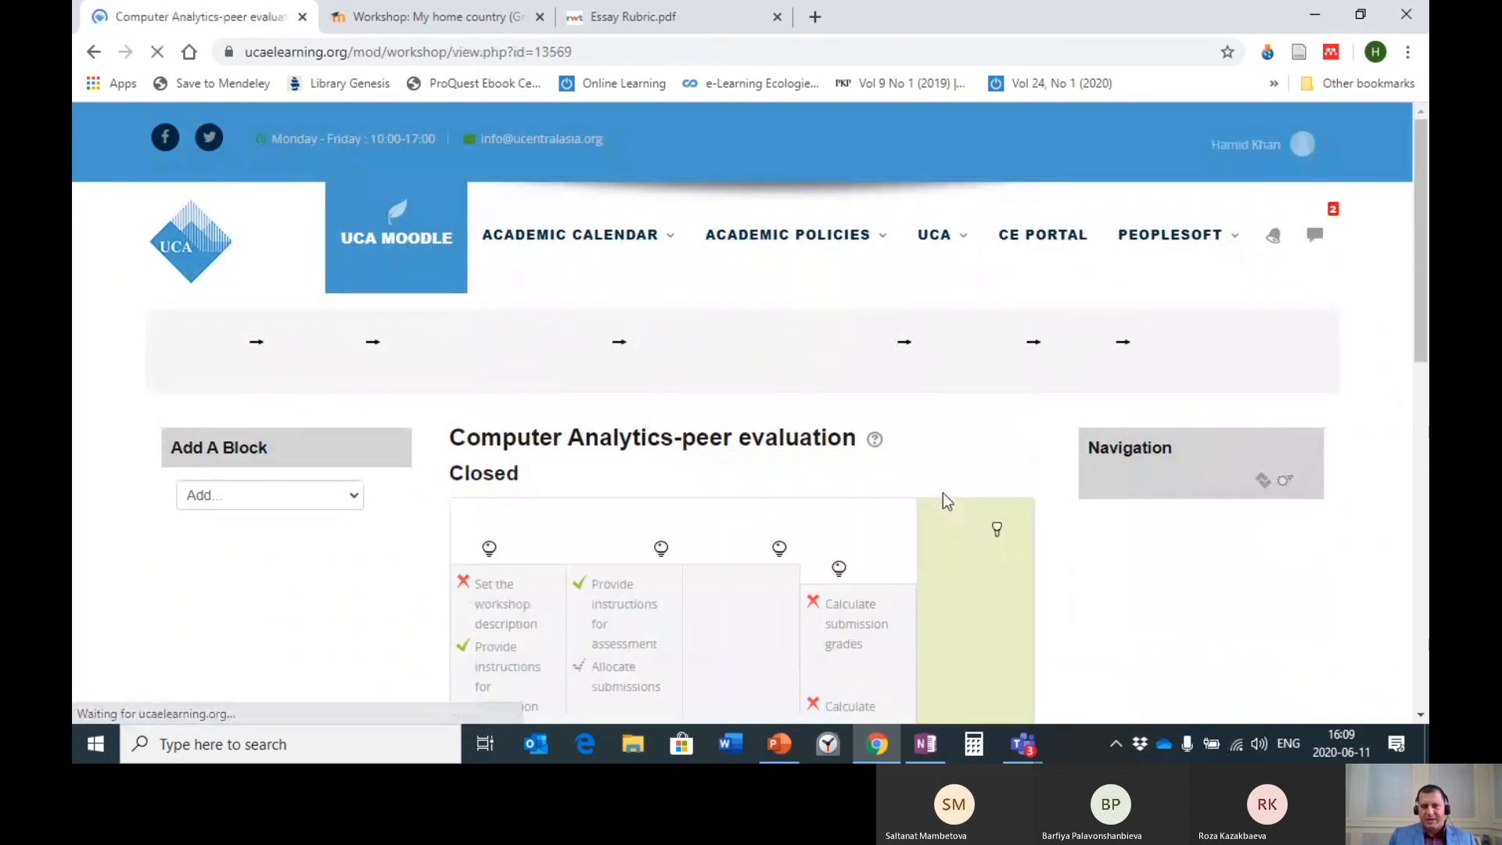
- Review the closed workshop's phase overview, conclusion and grades report
{"action": "scroll", "coordinate": [1385, 391], "scroll_direction": "down", "scroll_amount": 2}
{"action": "scroll", "coordinate": [1365, 368], "scroll_direction": "down", "scroll_amount": 3}
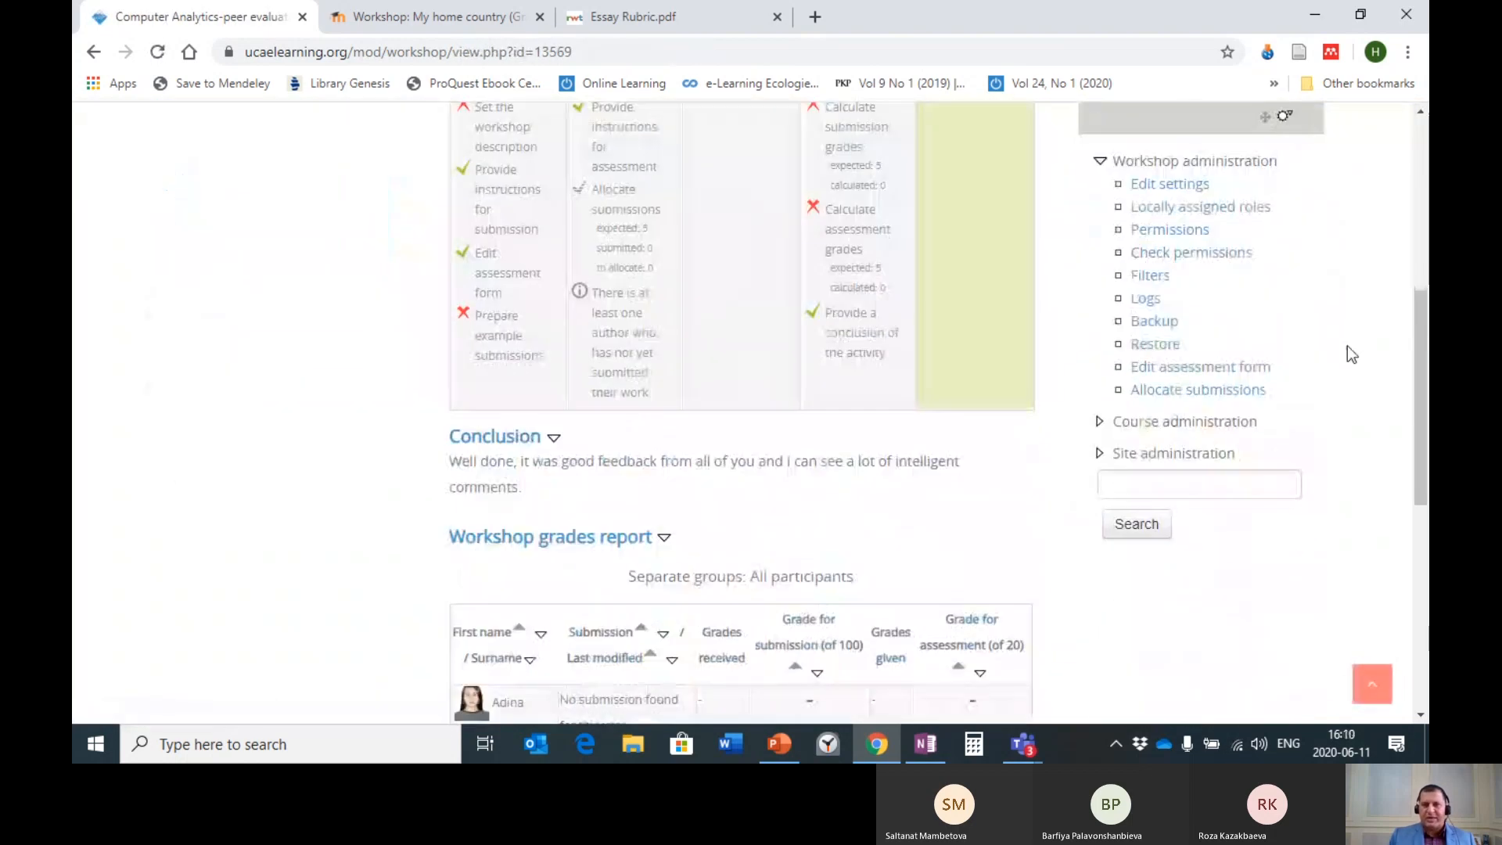
{"action": "scroll", "coordinate": [939, 367], "scroll_direction": "up", "scroll_amount": 3}
{"action": "scroll", "coordinate": [1060, 425], "scroll_direction": "down", "scroll_amount": 2}
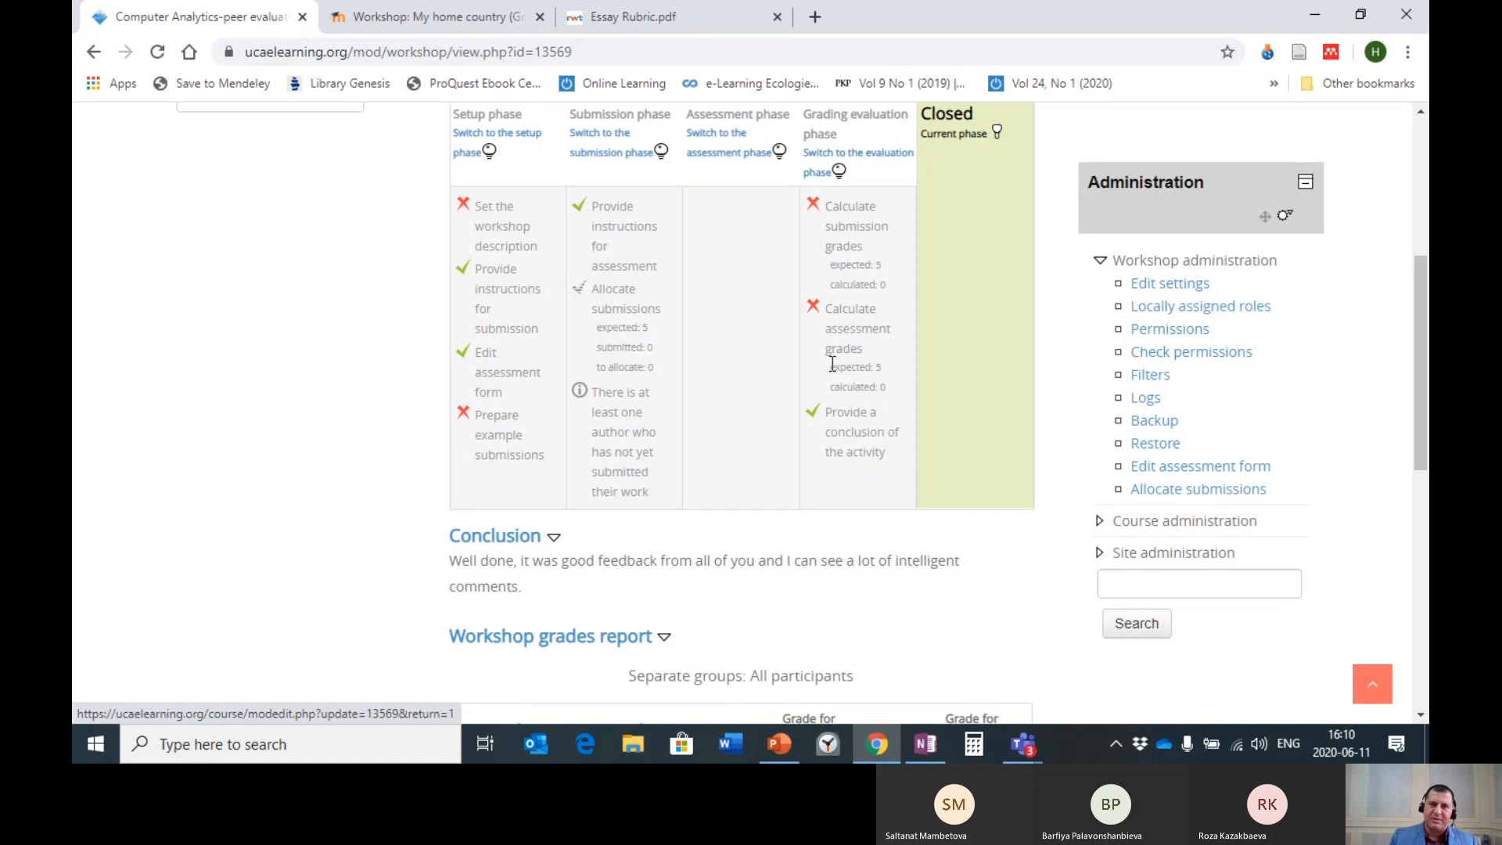
- Switch to the My home country workshop on the Mount Orange School site and examine its Workshop grades report
{"action": "left_click", "coordinate": [460, 24]}
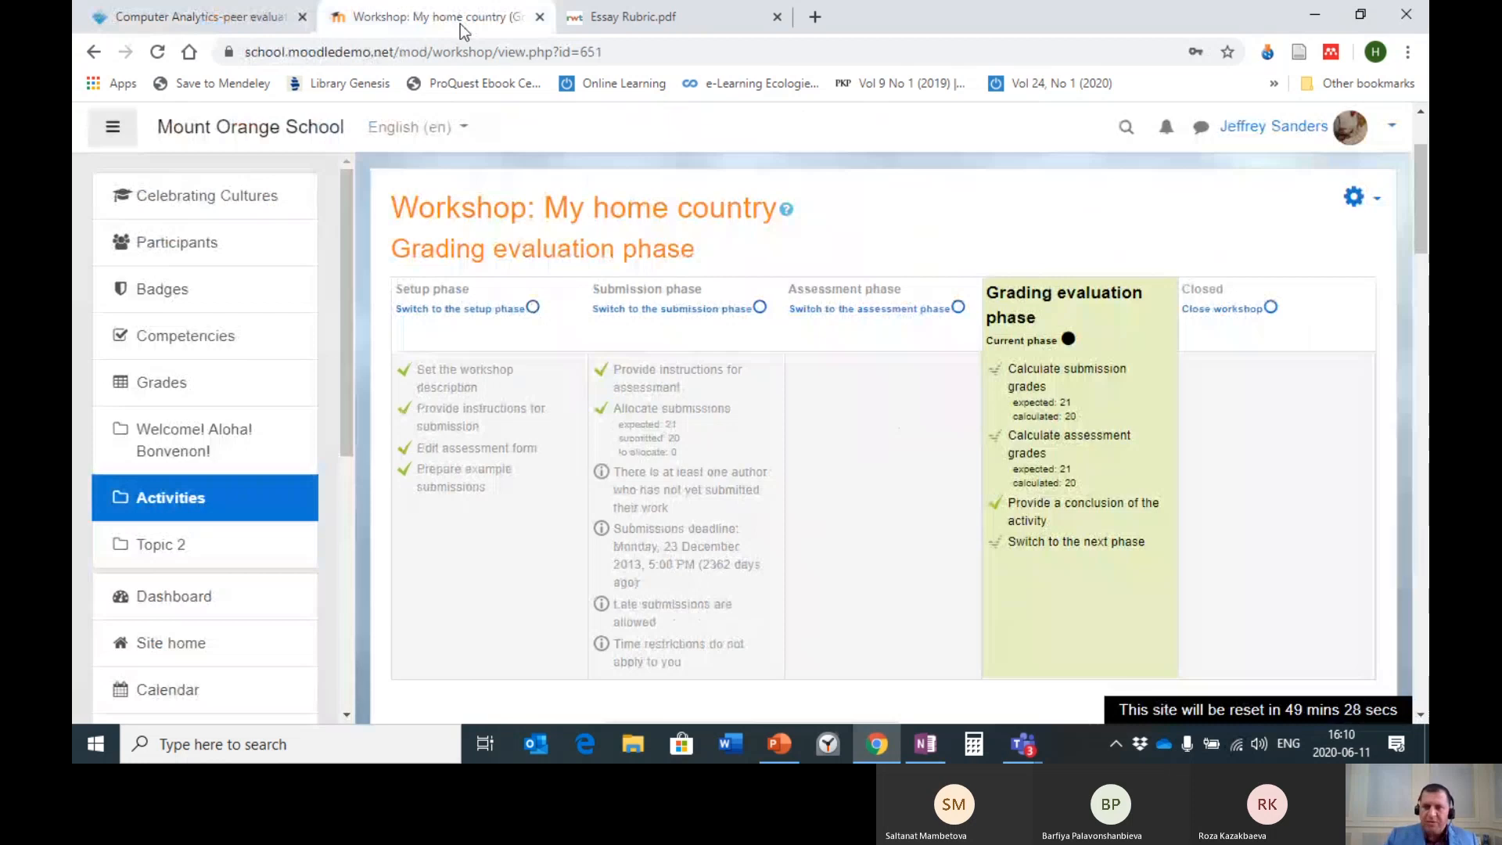
{"action": "scroll", "coordinate": [848, 399], "scroll_direction": "down", "scroll_amount": 4}
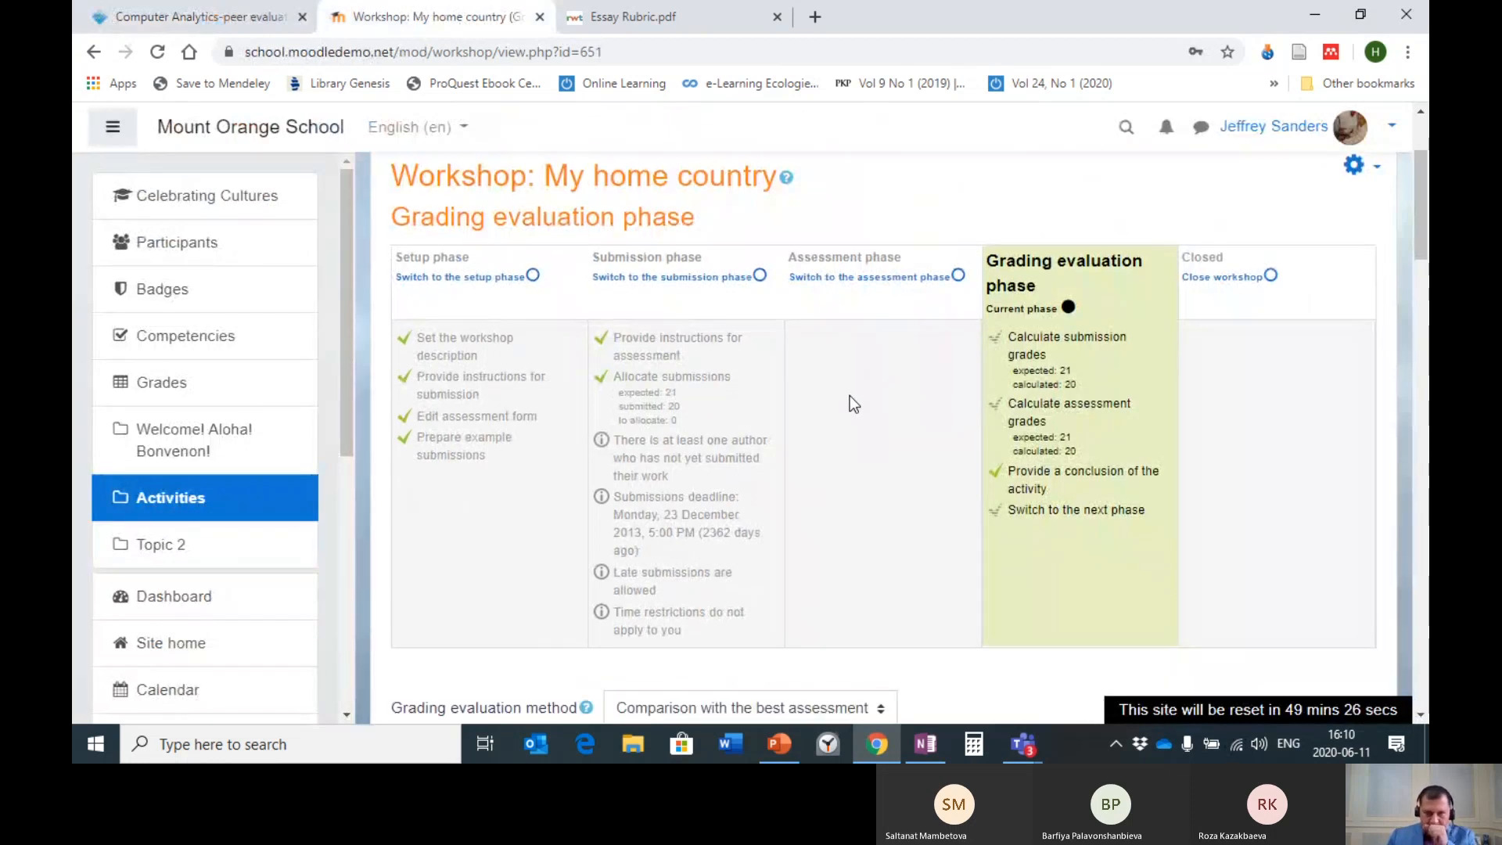
{"action": "scroll", "coordinate": [976, 376], "scroll_direction": "down", "scroll_amount": 6}
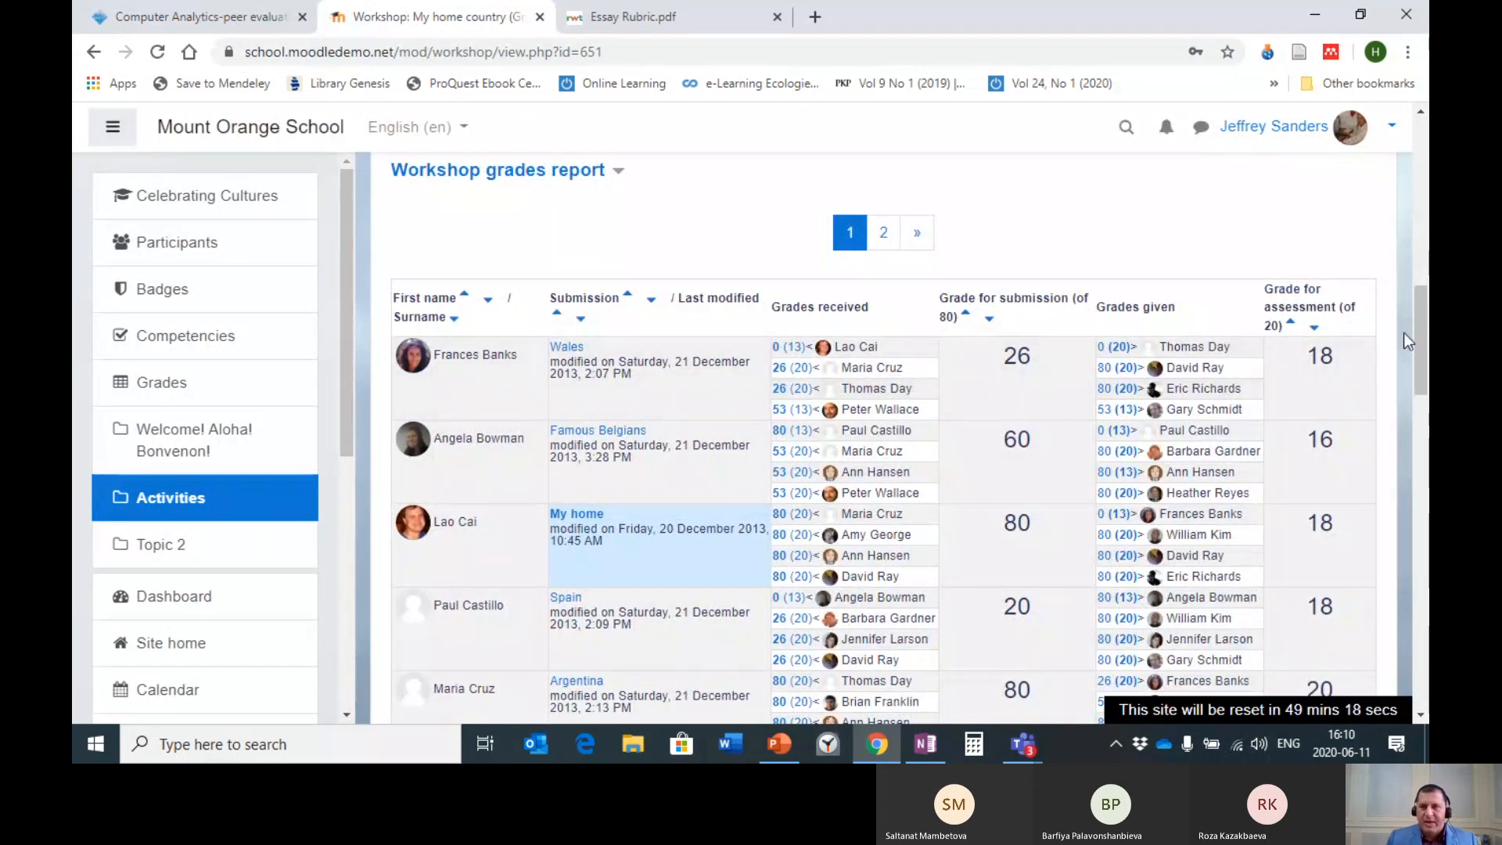
{"action": "scroll", "coordinate": [1404, 332], "scroll_direction": "down", "scroll_amount": 3}
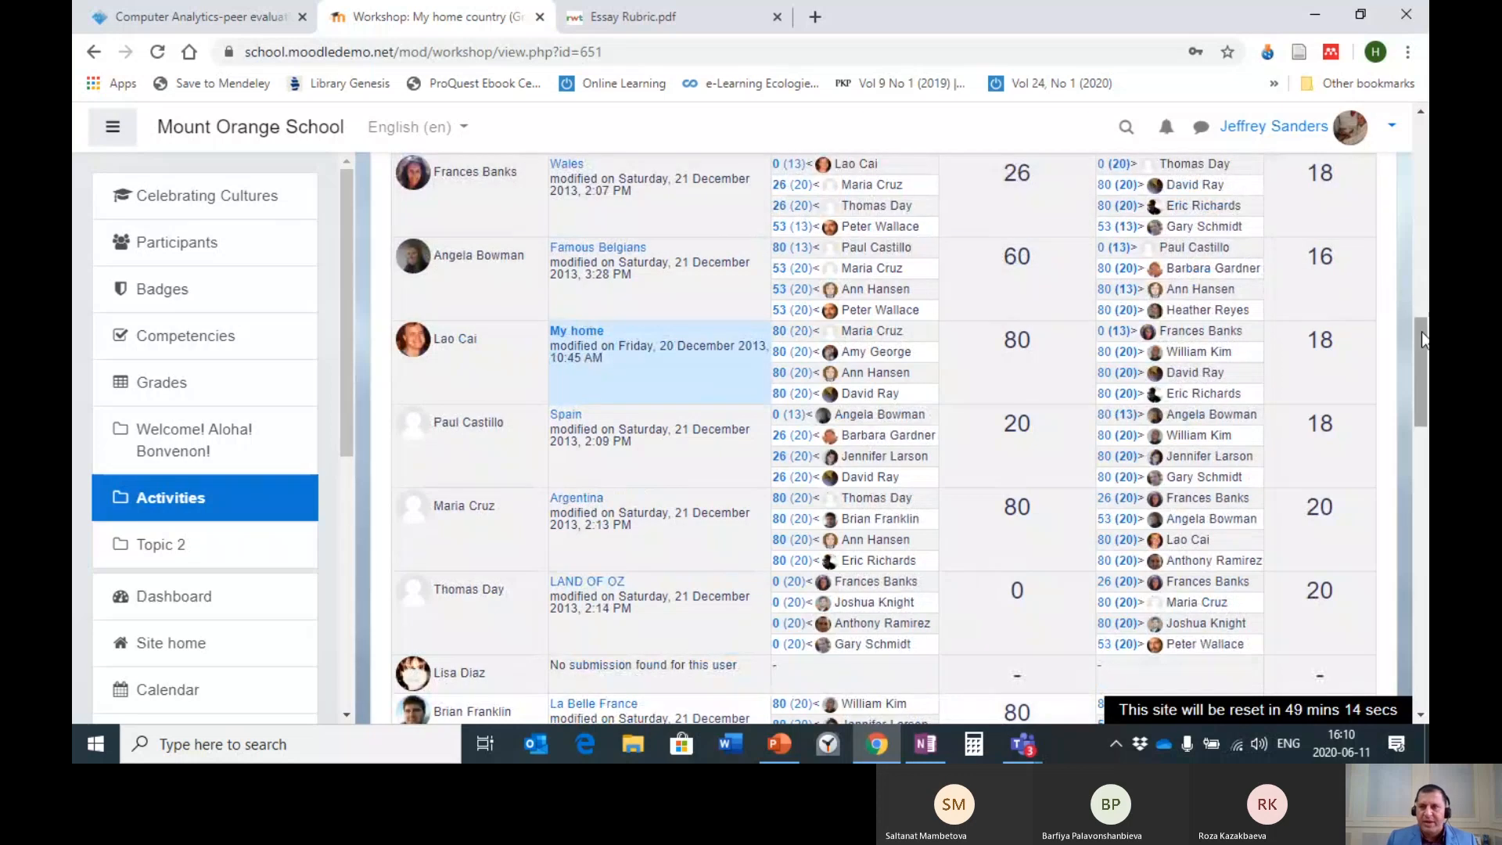
{"action": "scroll", "coordinate": [1425, 321], "scroll_direction": "up", "scroll_amount": 2}
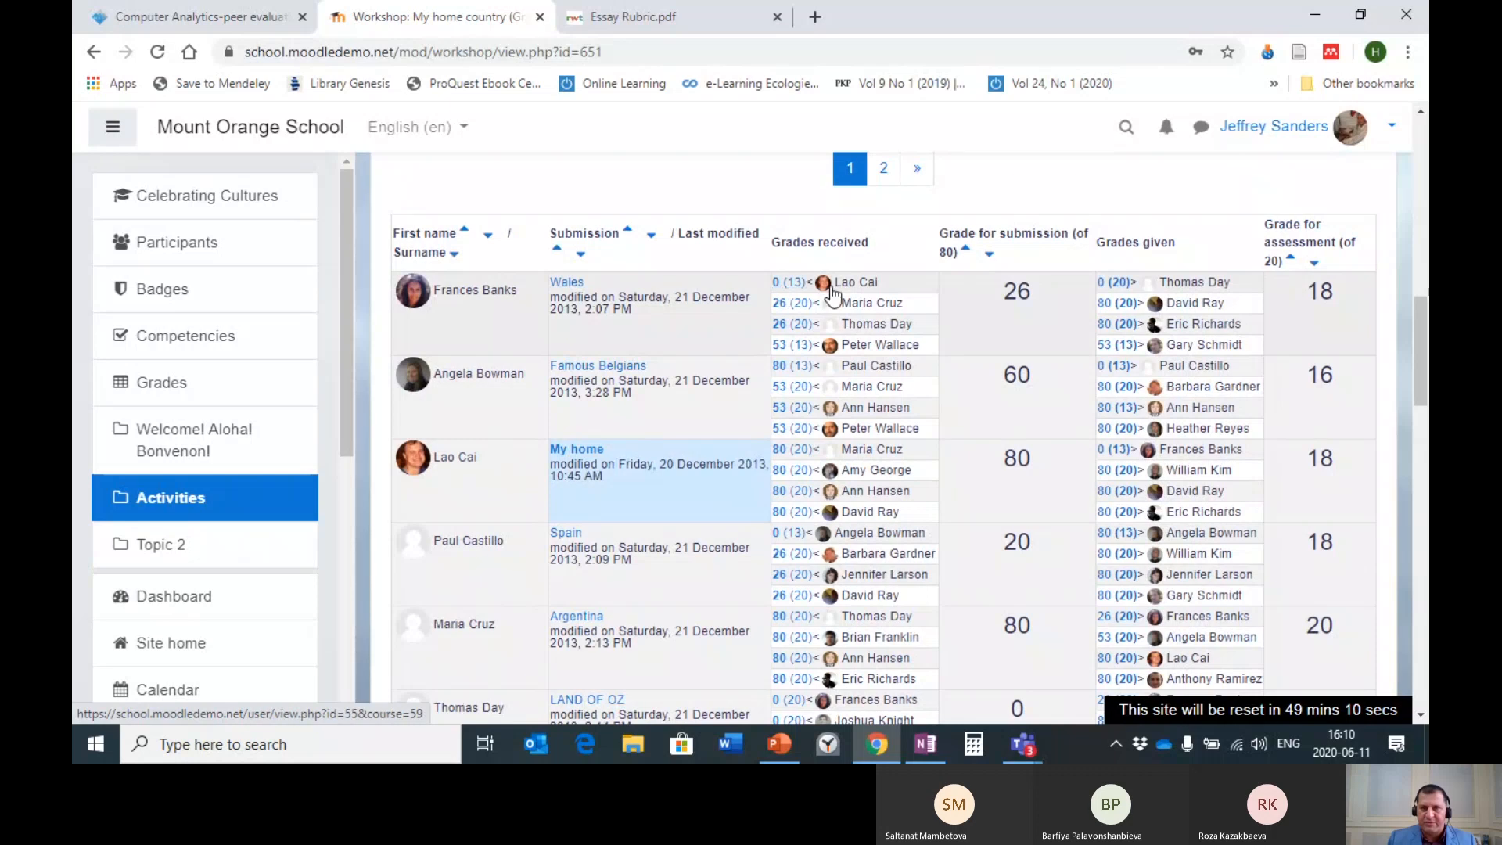
- Examine the first student's grades received, submission grade out of 80, grades given and assessment grade out of 20
{"action": "left_click_drag", "start_coordinate": [881, 291], "coordinate": [846, 292]}
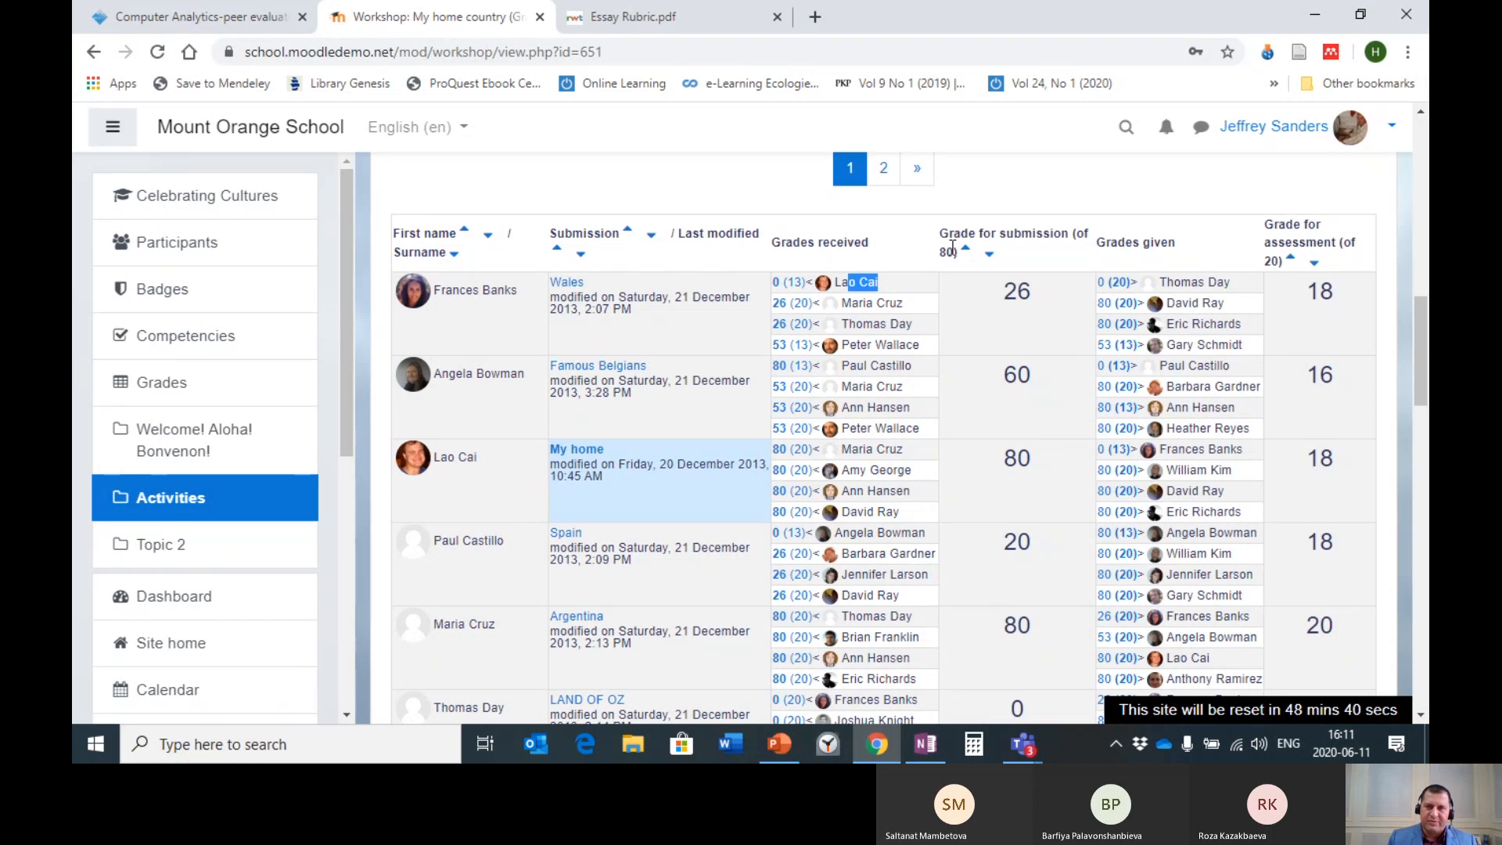
{"action": "left_click_drag", "start_coordinate": [952, 249], "coordinate": [948, 251]}
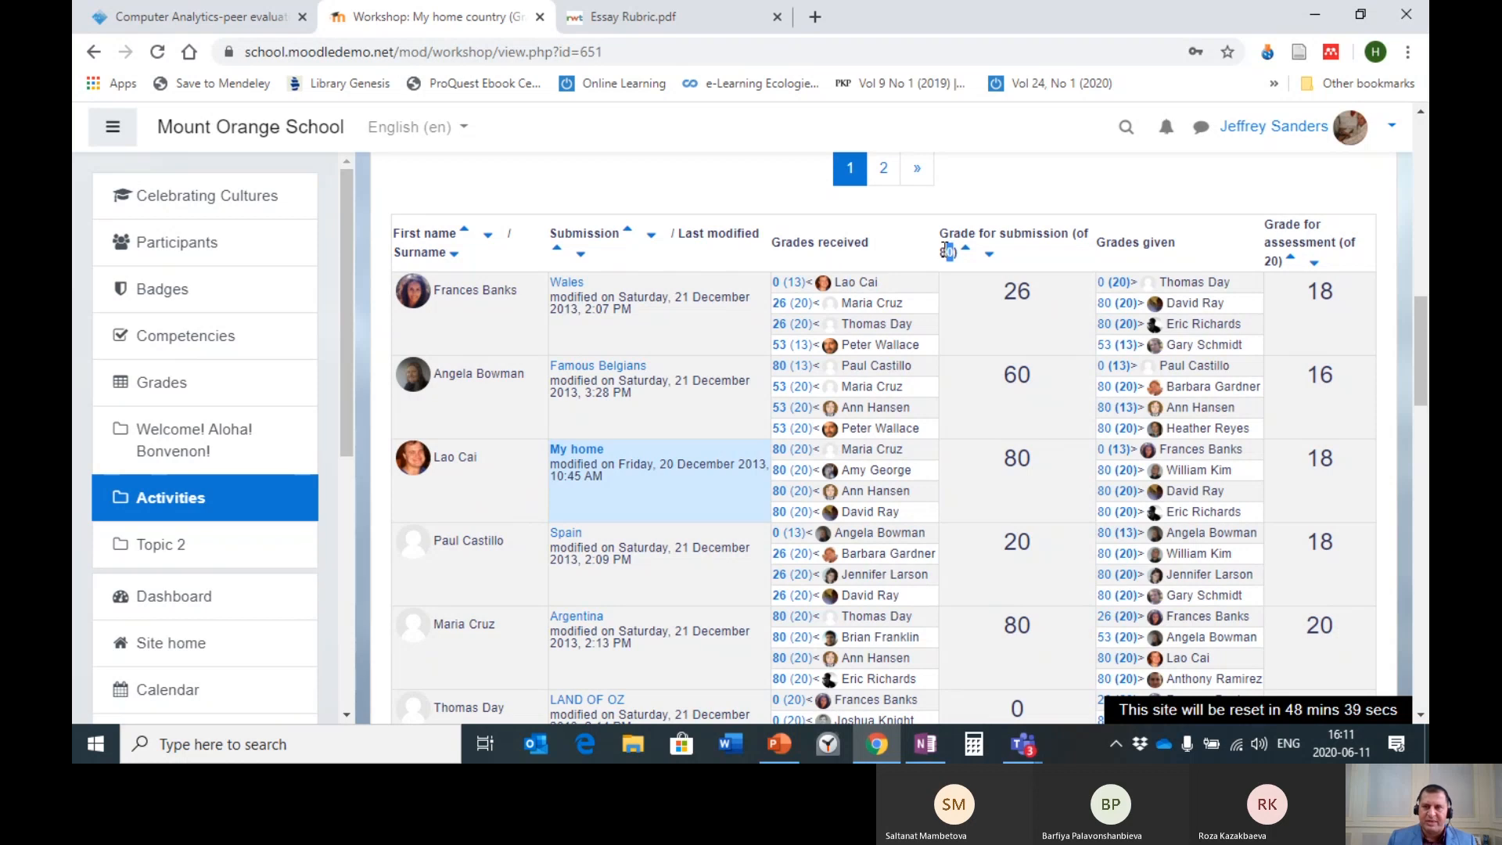
{"action": "double_click", "coordinate": [947, 251]}
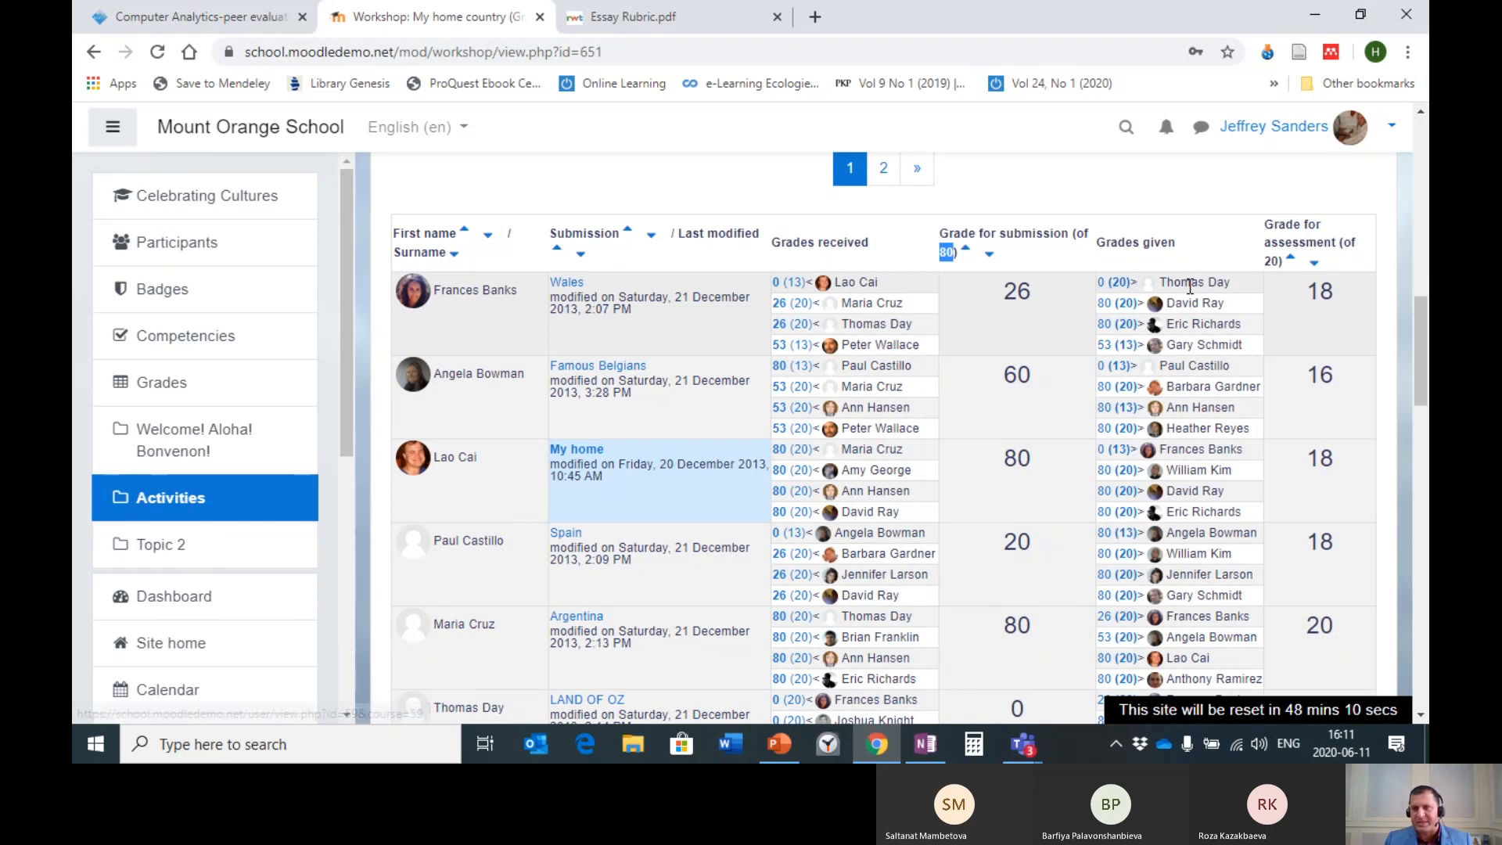
{"action": "left_click_drag", "start_coordinate": [1168, 347], "coordinate": [1247, 354]}
{"action": "left_click", "coordinate": [1195, 344]}
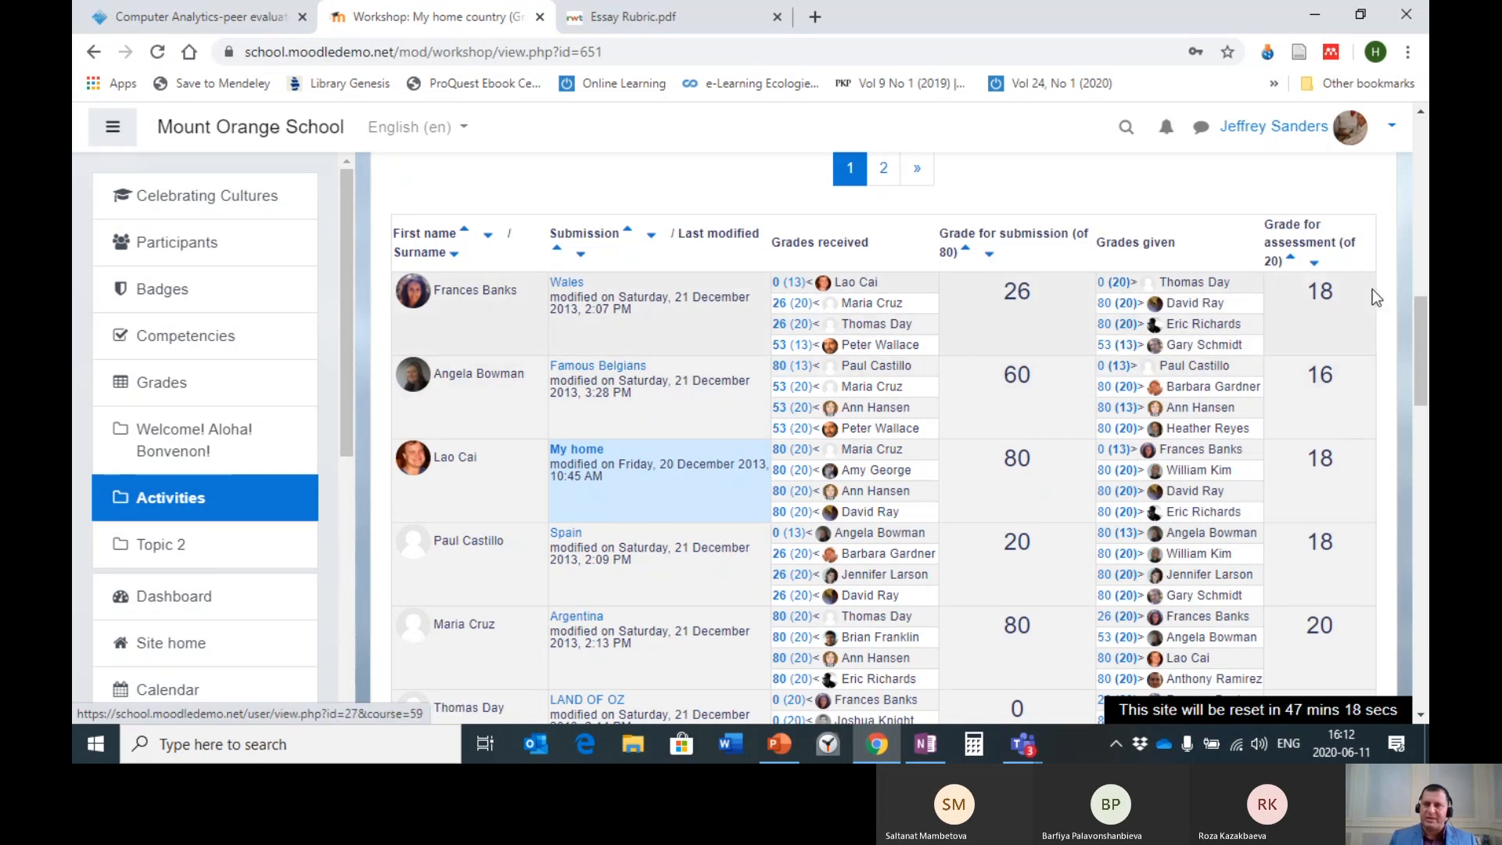
{"action": "double_click", "coordinate": [1321, 291]}
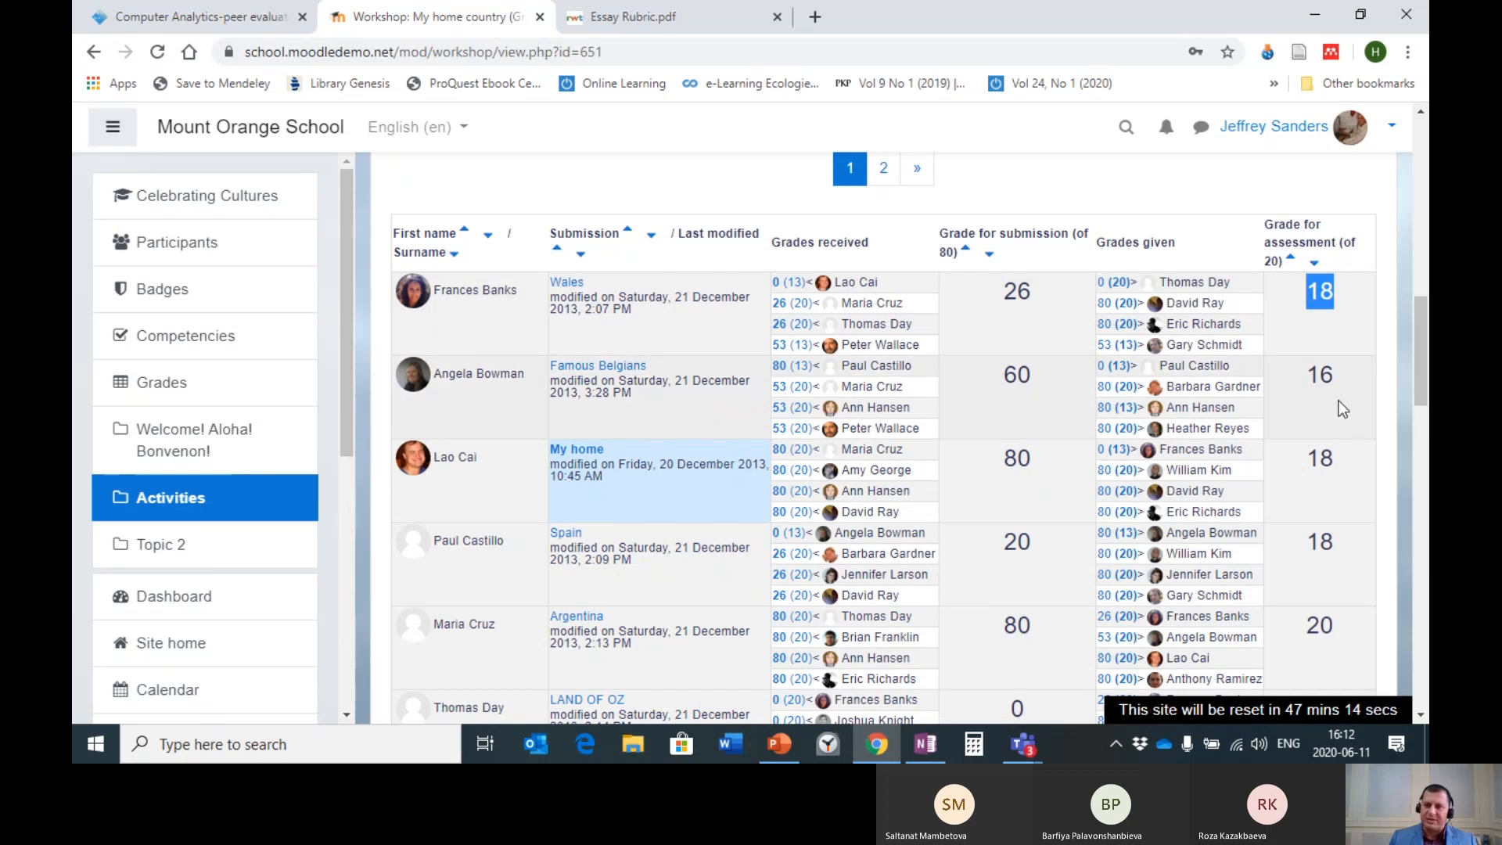
{"action": "double_click", "coordinate": [1021, 291]}
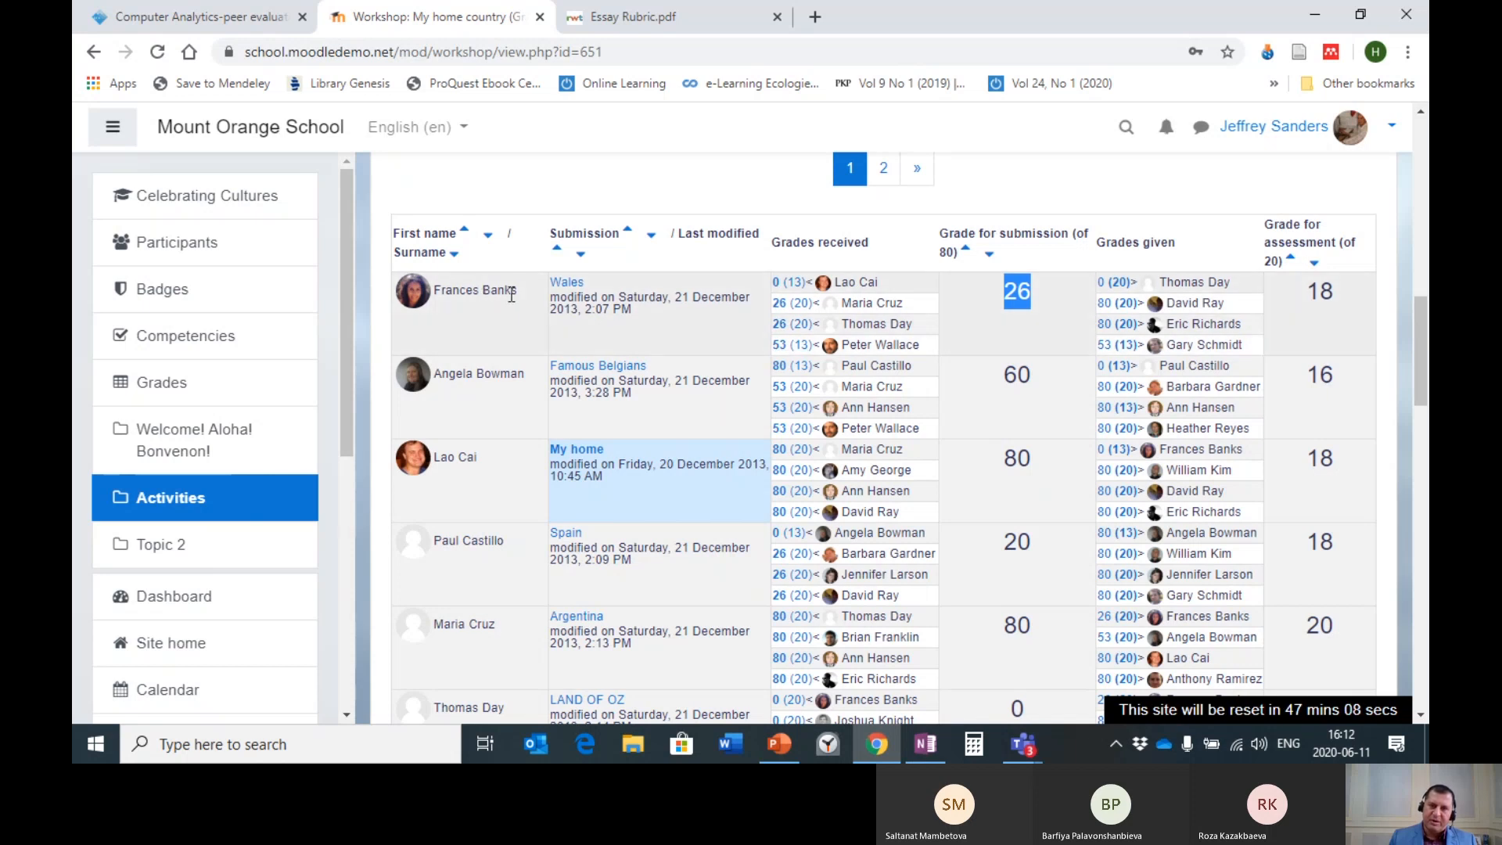
{"action": "double_click", "coordinate": [1316, 291]}
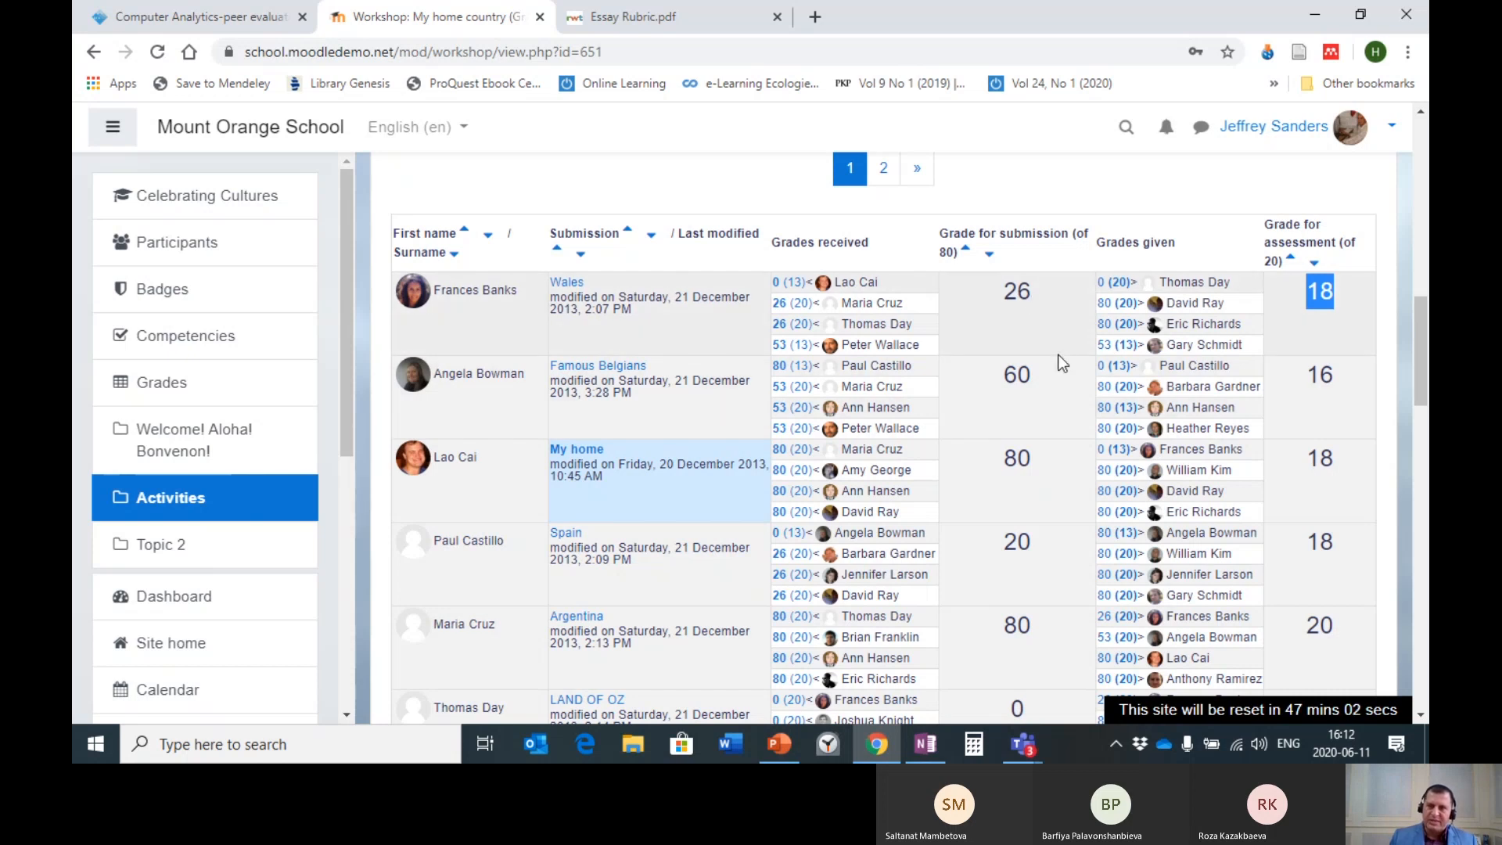
- Look through the remaining students' grades, the phase overview and the grading evaluation settings of the My home country workshop
{"action": "scroll", "coordinate": [1058, 361], "scroll_direction": "down", "scroll_amount": 8}
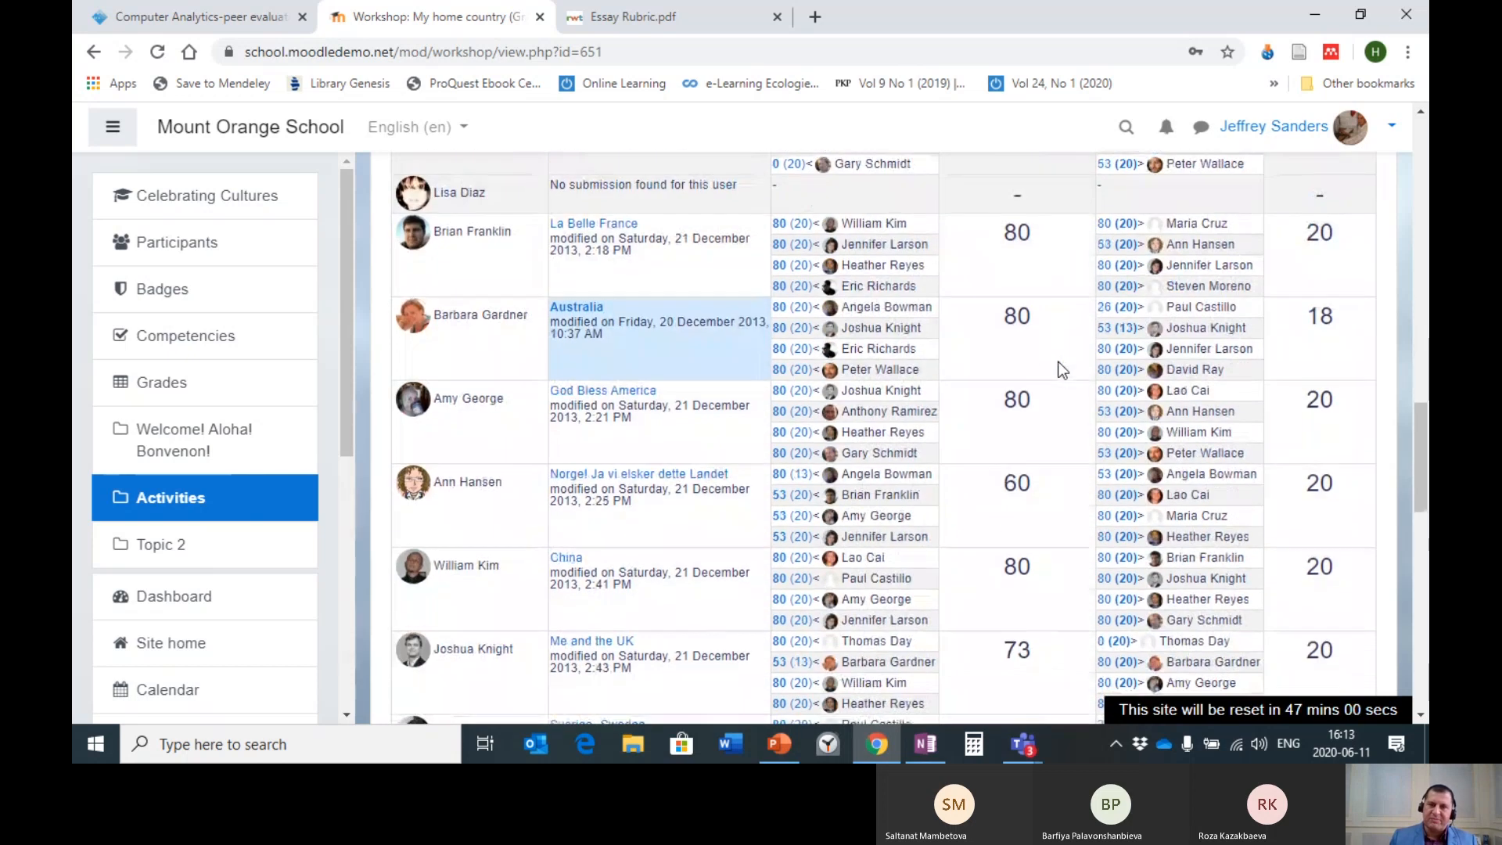
{"action": "scroll", "coordinate": [1057, 368], "scroll_direction": "down", "scroll_amount": 4}
{"action": "scroll", "coordinate": [1058, 367], "scroll_direction": "up", "scroll_amount": 12}
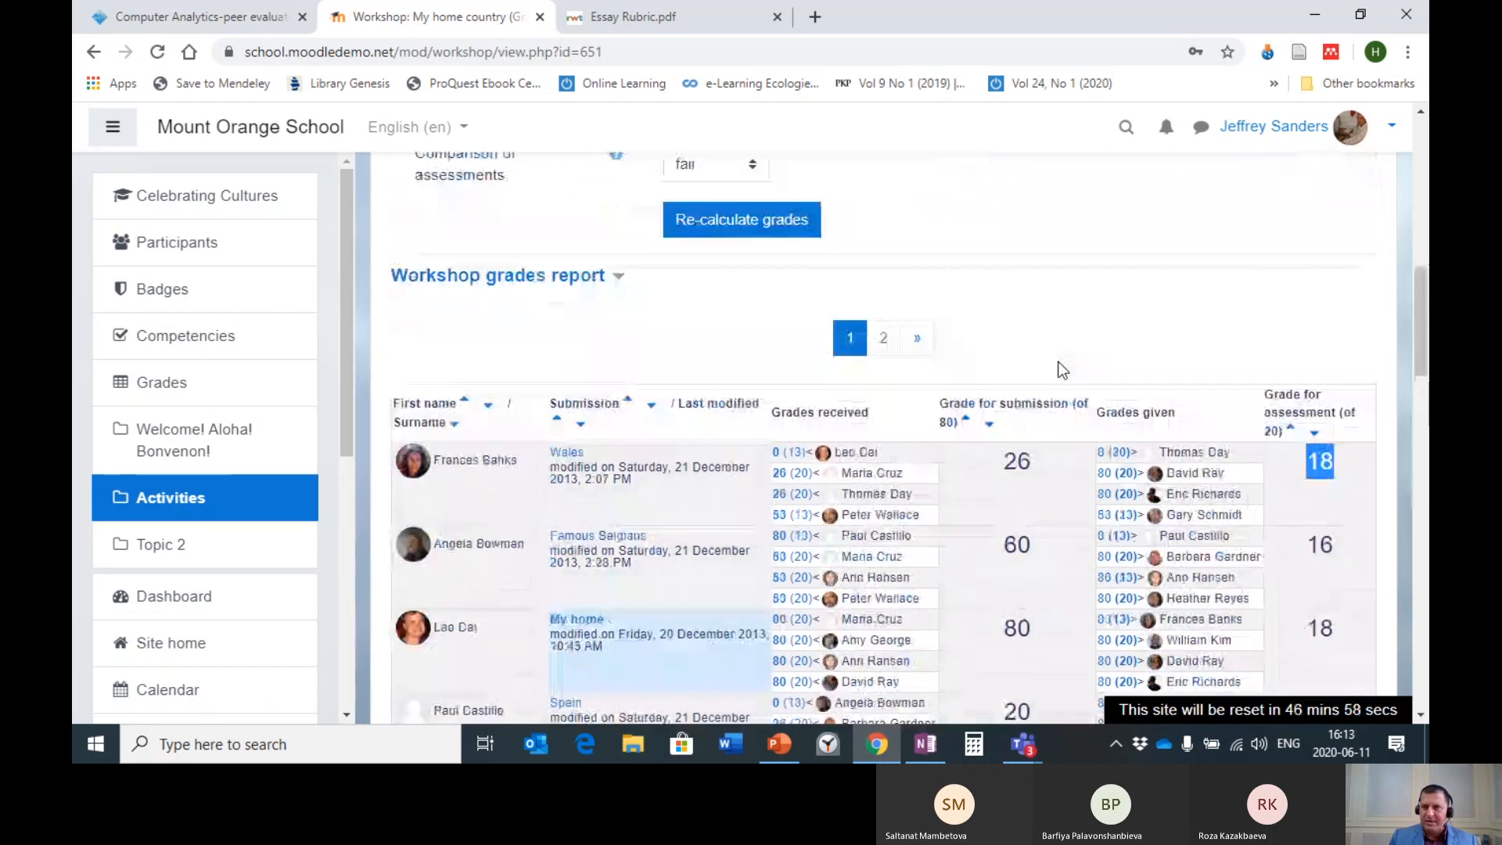
{"action": "scroll", "coordinate": [1057, 368], "scroll_direction": "up", "scroll_amount": 10}
{"action": "scroll", "coordinate": [1058, 368], "scroll_direction": "down", "scroll_amount": 4}
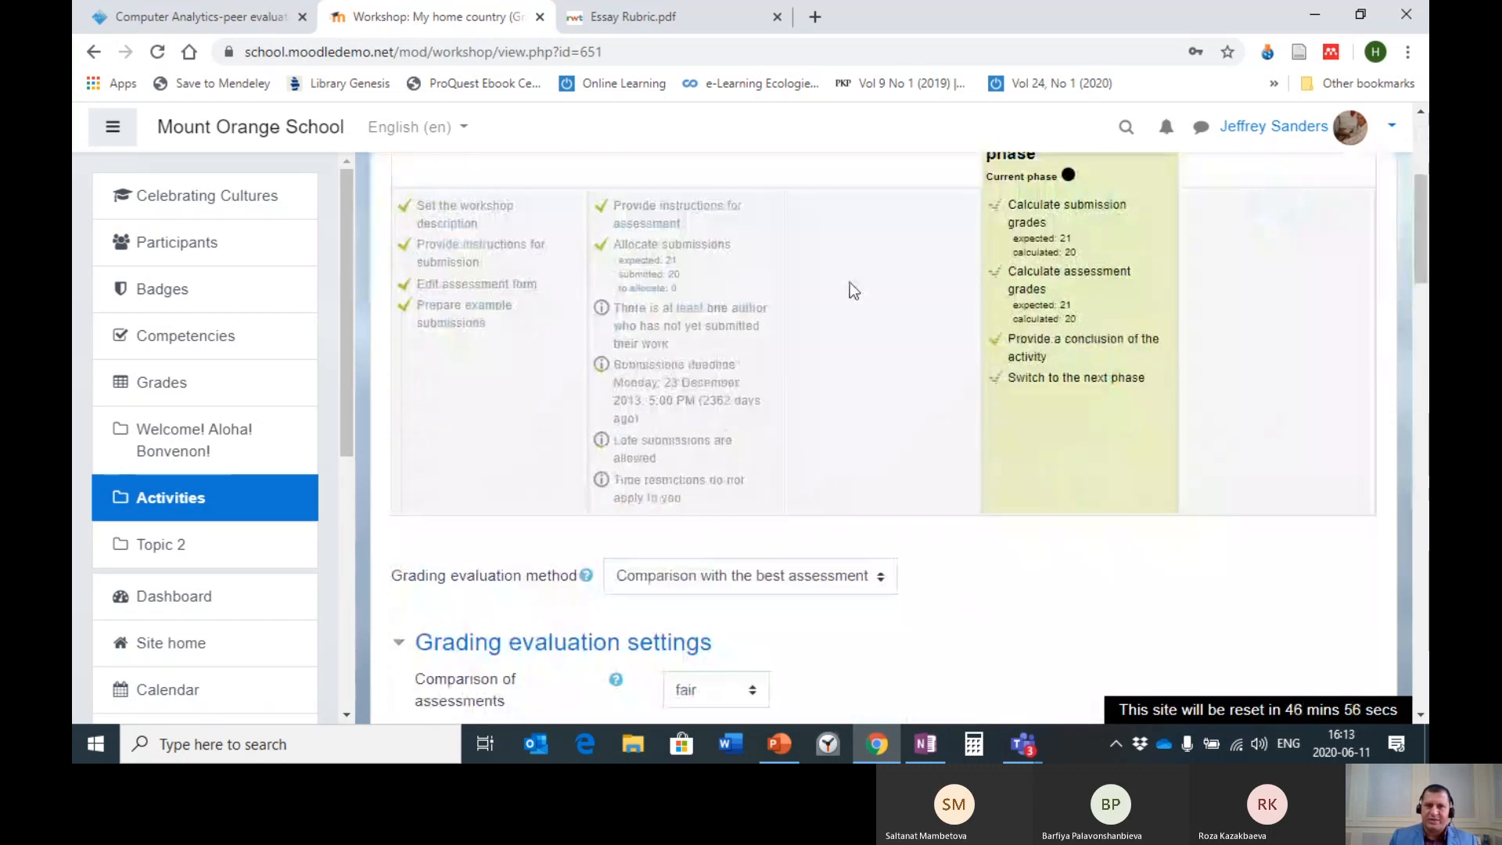
{"action": "scroll", "coordinate": [870, 391], "scroll_direction": "down", "scroll_amount": 4}
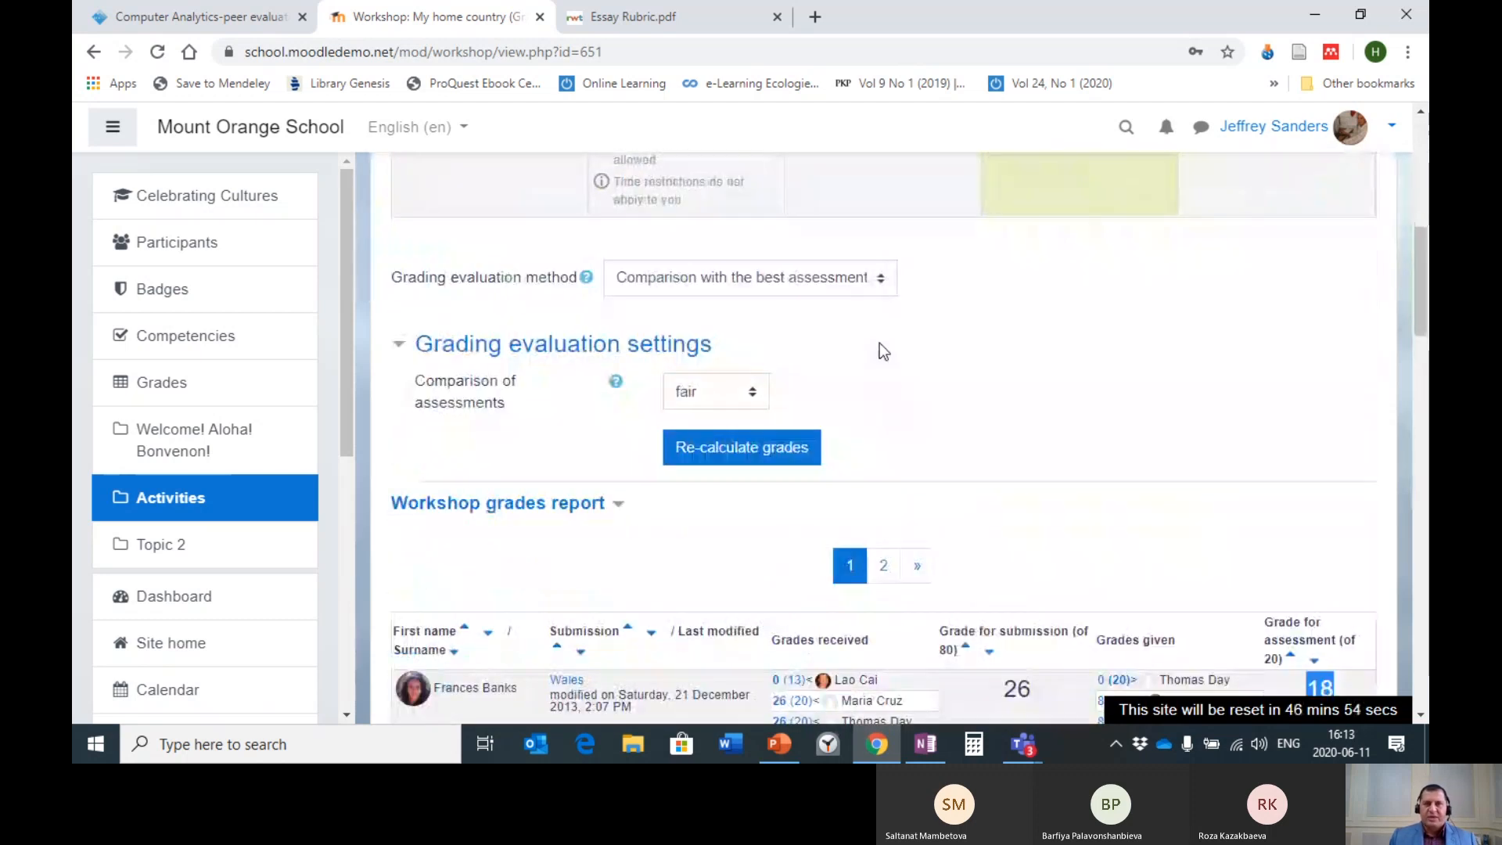
{"action": "scroll", "coordinate": [1054, 329], "scroll_direction": "down", "scroll_amount": 1}
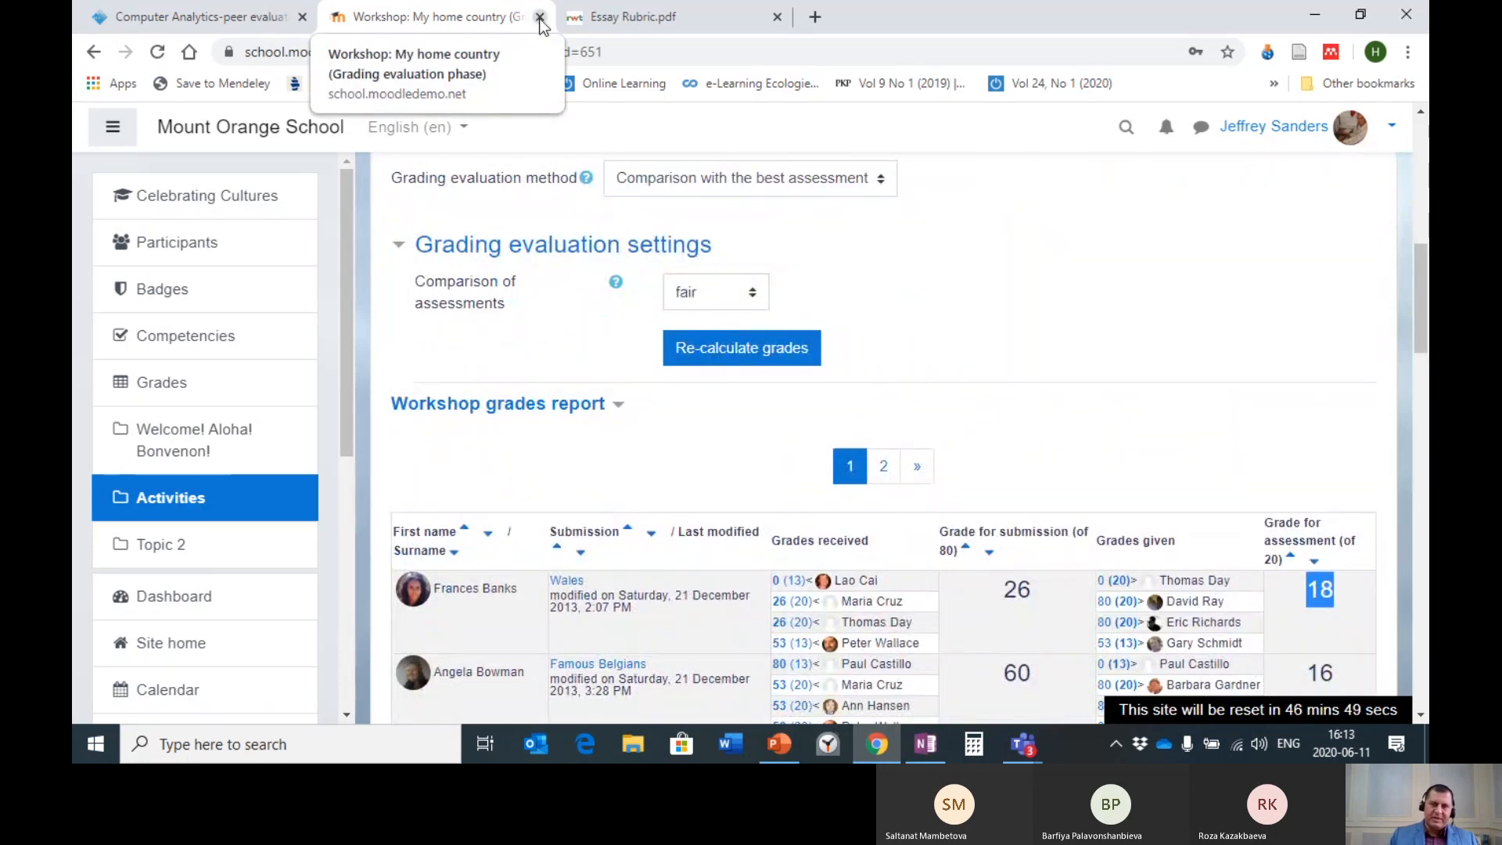
- Return from the UCA workshop to the Demo Course and hide Computer Analytics-peer evaluation in Topic 2 from students
{"action": "key", "text": "ctrl+shift+Tab"}
{"action": "scroll", "coordinate": [1039, 289], "scroll_direction": "up", "scroll_amount": 5}
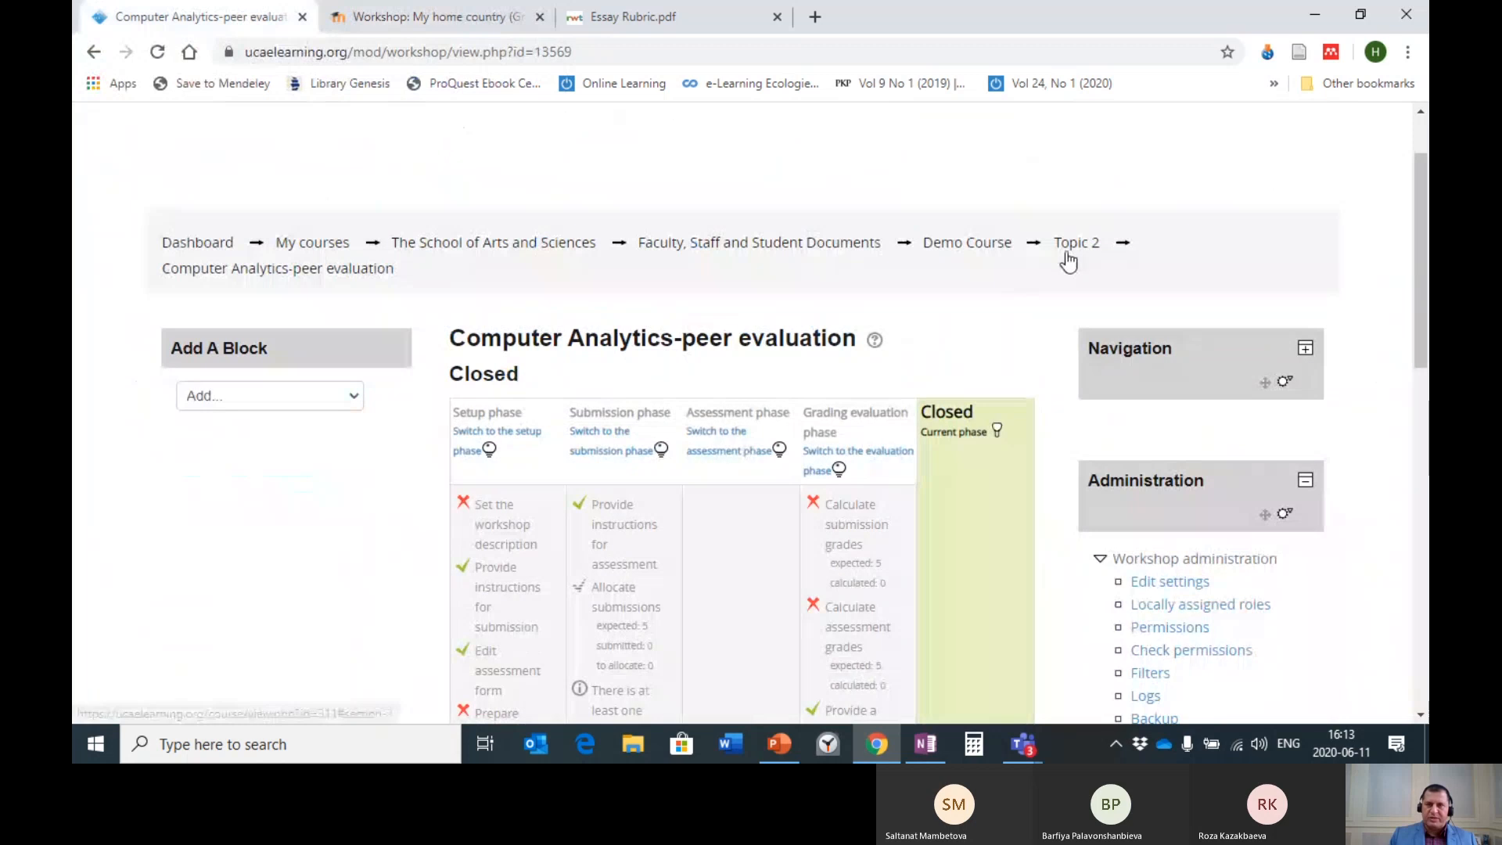
{"action": "left_click", "coordinate": [989, 247]}
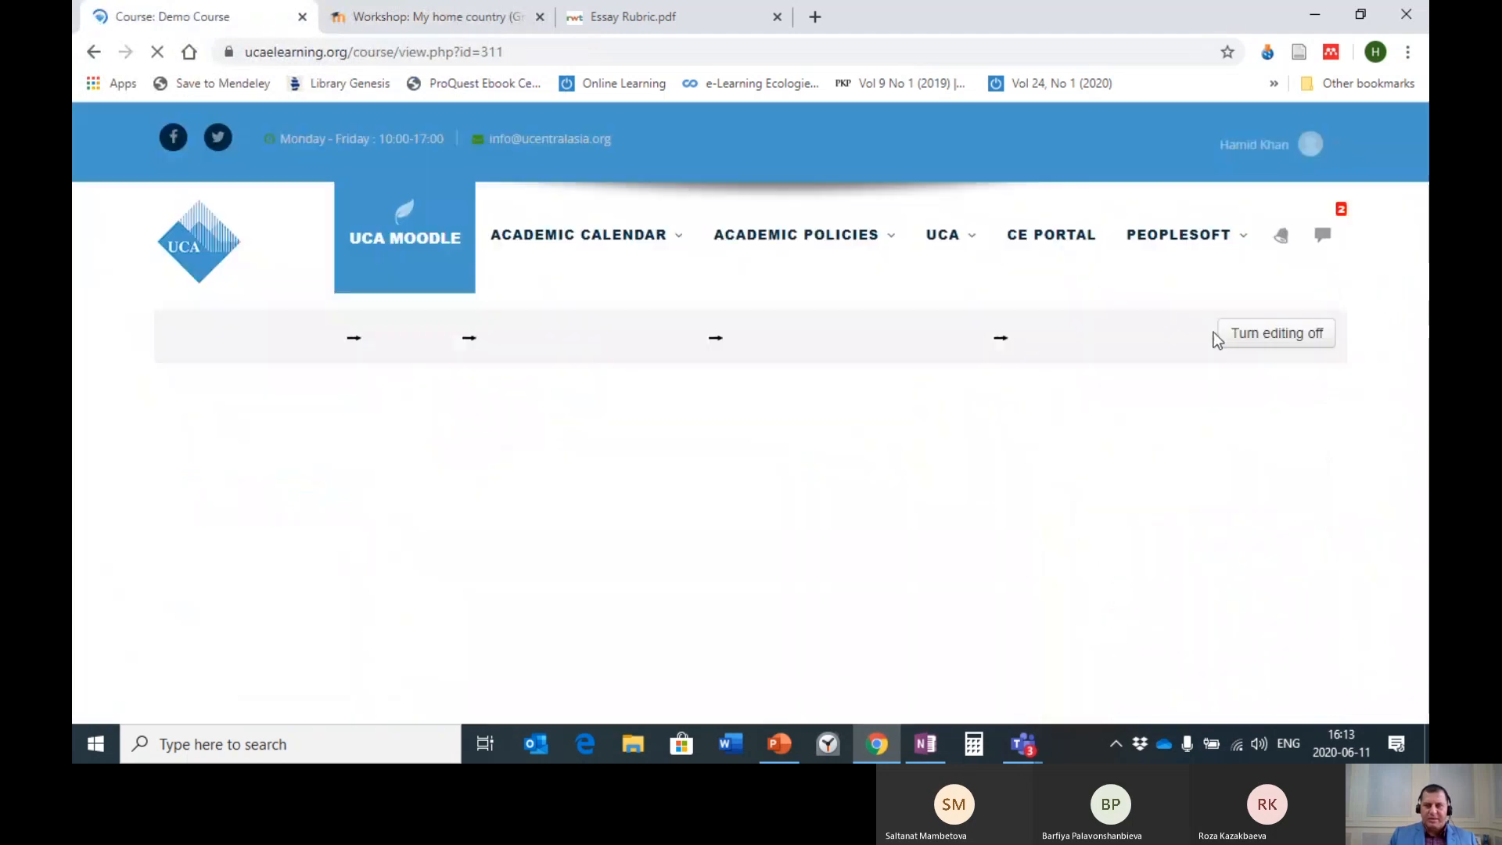
{"action": "scroll", "coordinate": [1377, 360], "scroll_direction": "down", "scroll_amount": 4}
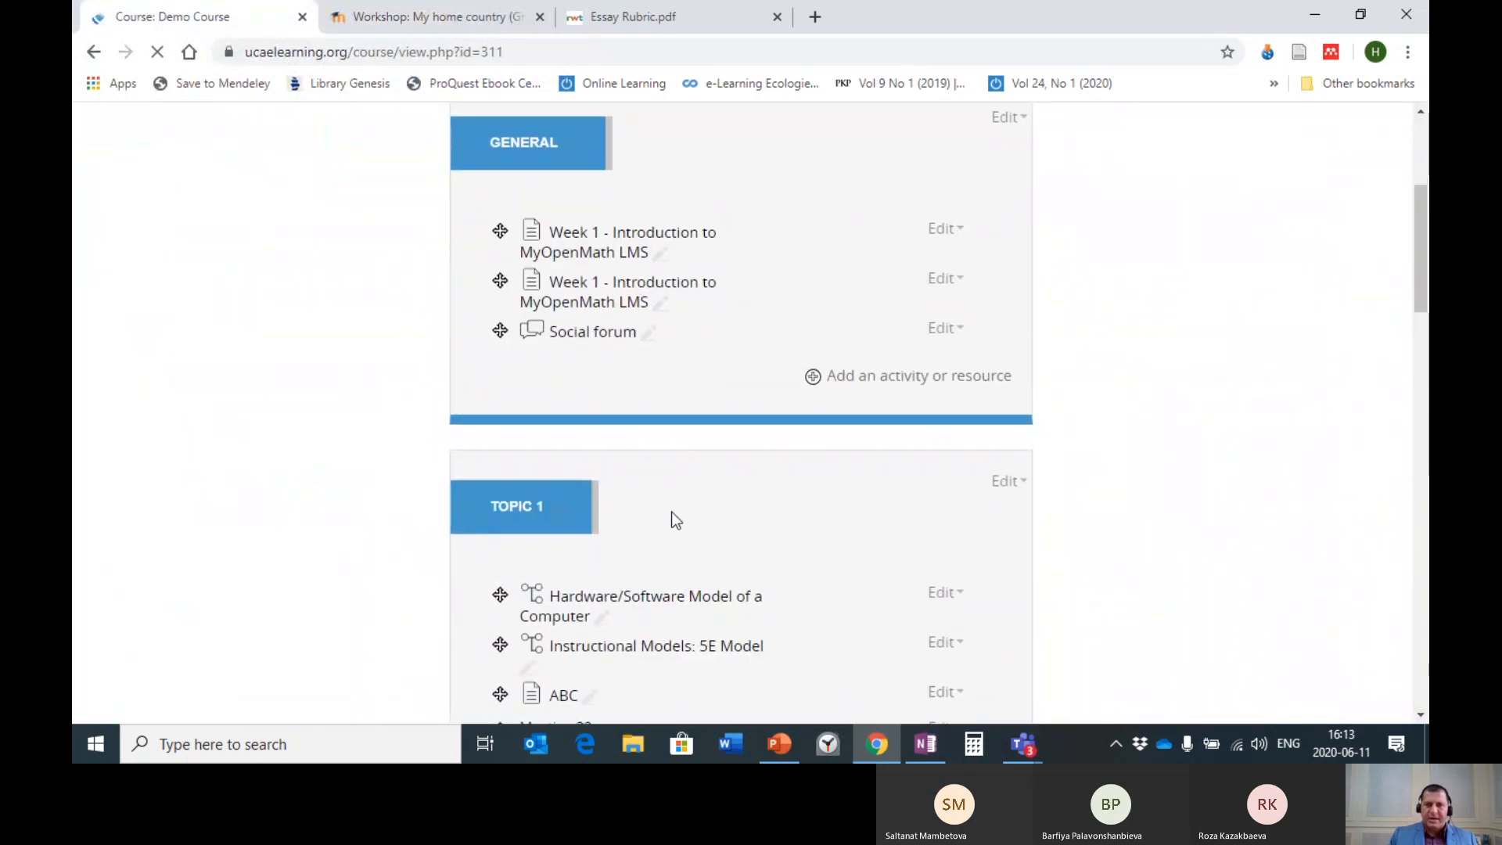
{"action": "scroll", "coordinate": [672, 513], "scroll_direction": "down", "scroll_amount": 3}
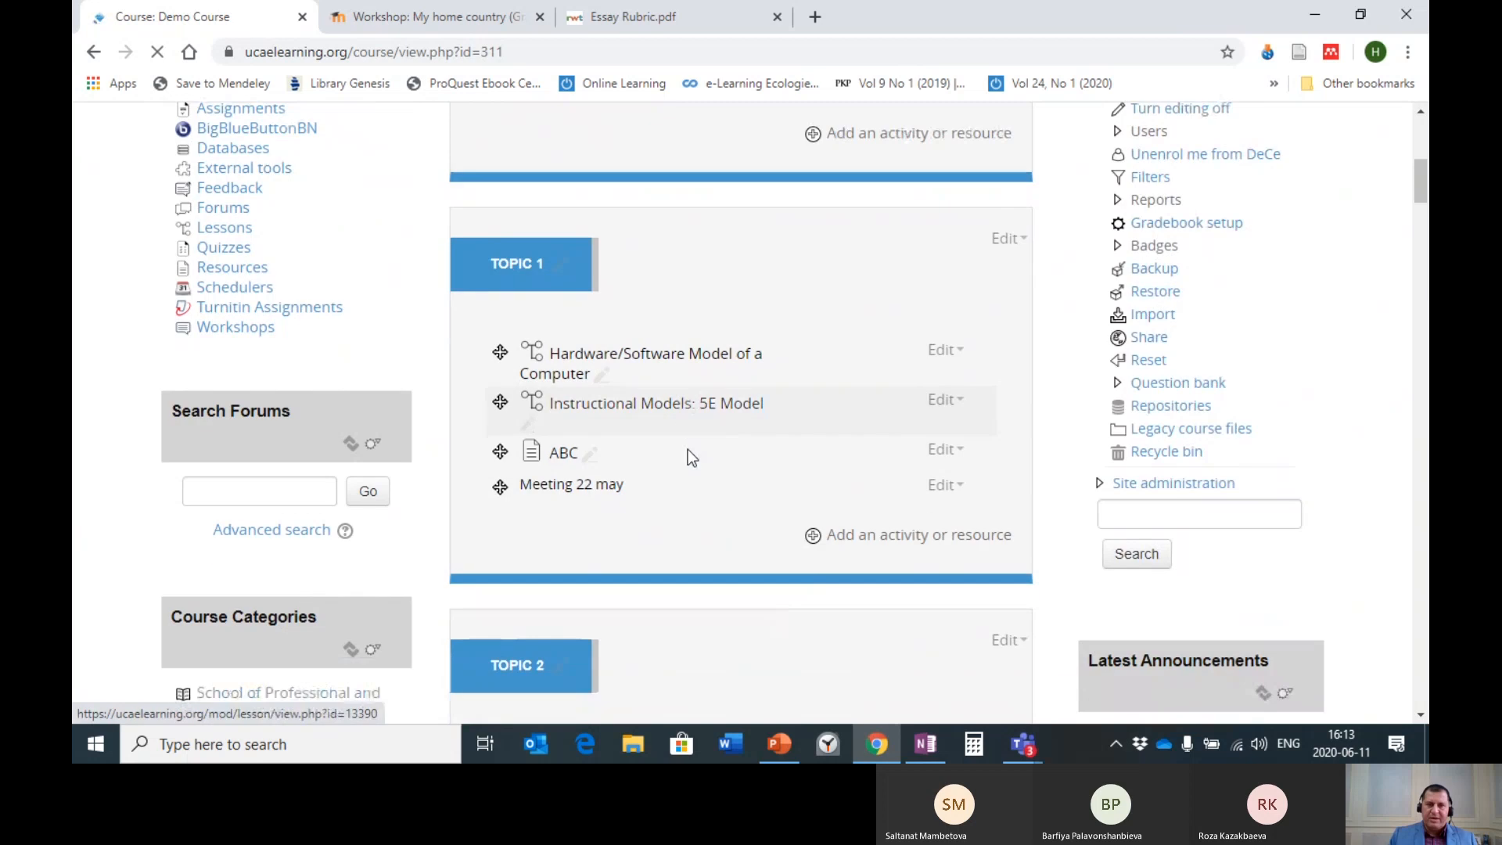
{"action": "scroll", "coordinate": [688, 449], "scroll_direction": "down", "scroll_amount": 3}
{"action": "left_click", "coordinate": [944, 498]}
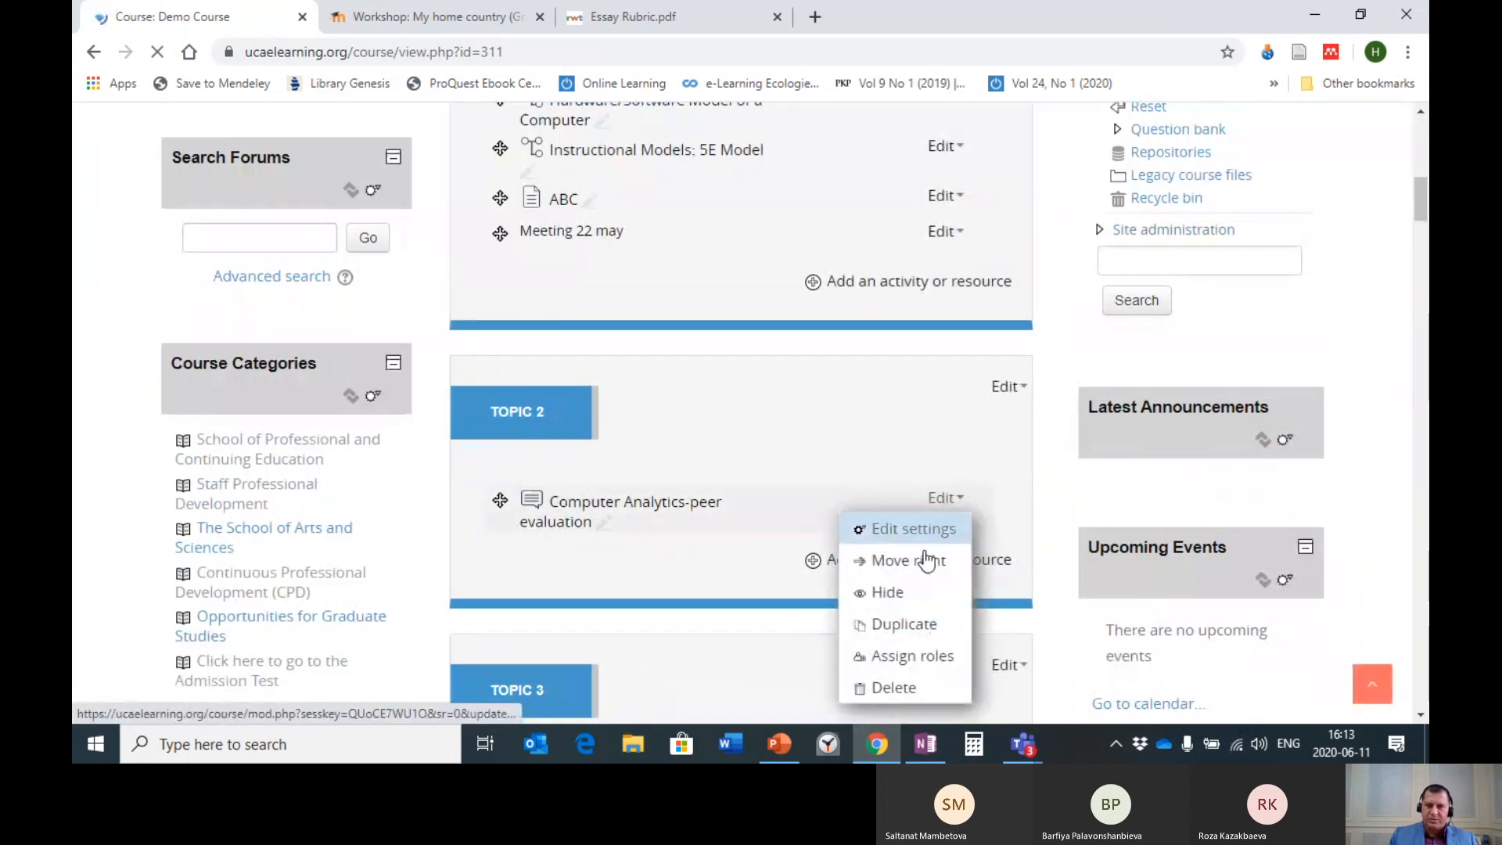
{"action": "left_click", "coordinate": [887, 592]}
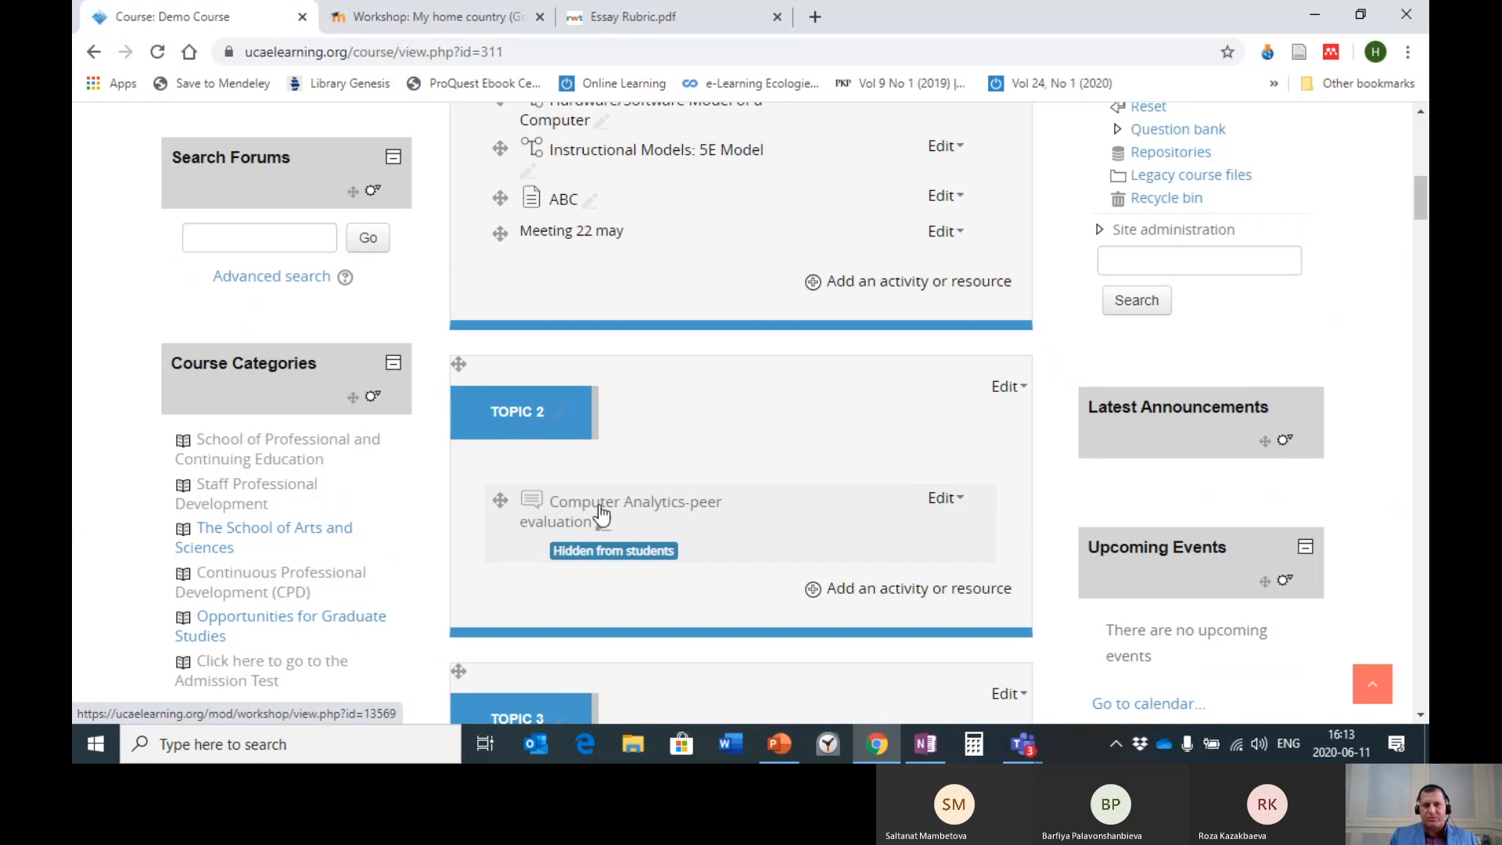
- Open the hidden Computer Analytics-peer evaluation workshop and review its phase overview and administration options
{"action": "left_click", "coordinate": [630, 510]}
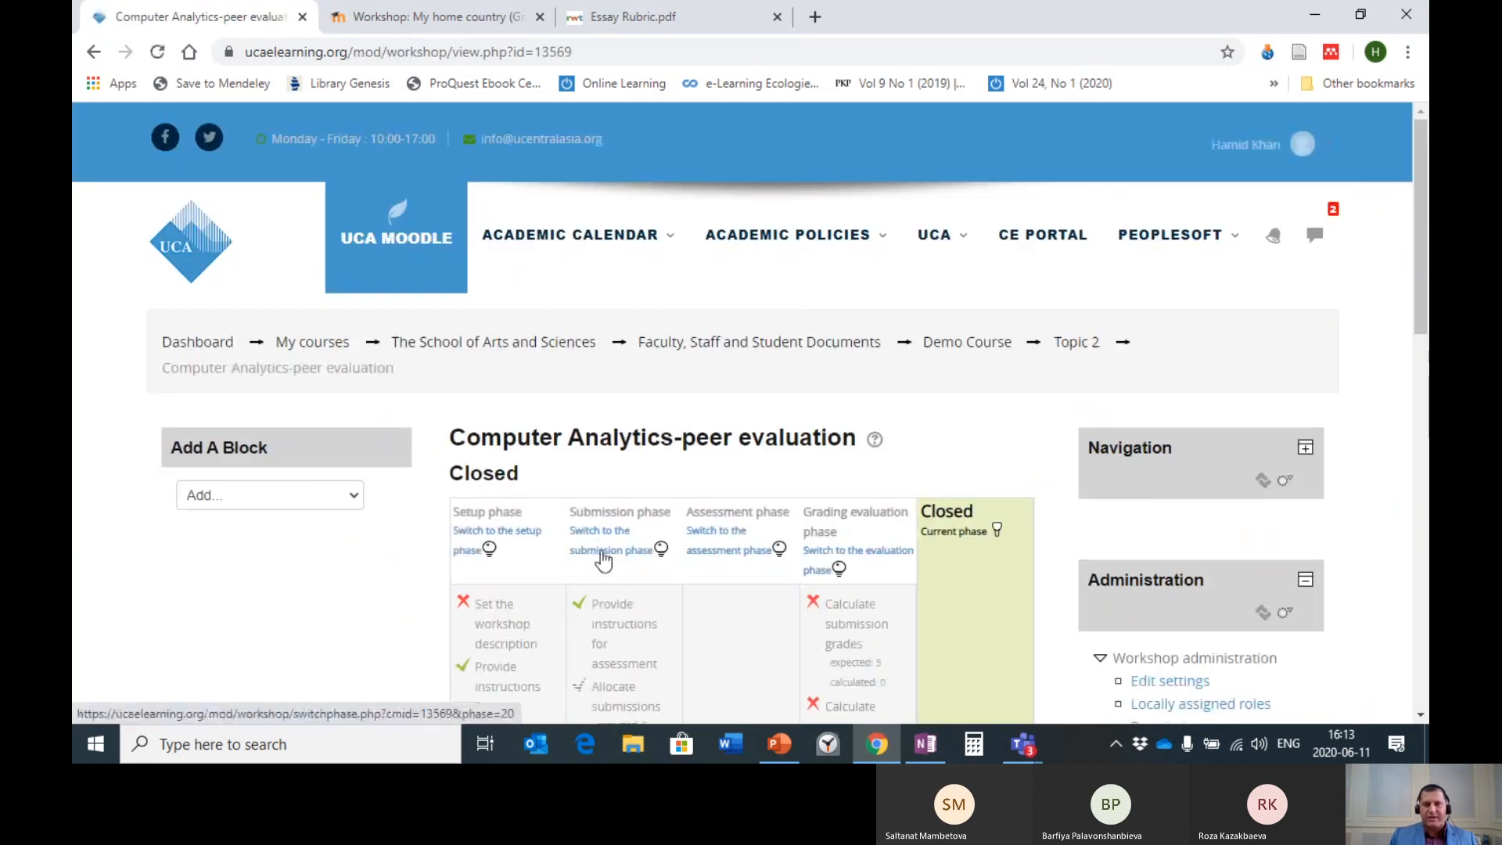
{"action": "scroll", "coordinate": [602, 559], "scroll_direction": "down", "scroll_amount": 5}
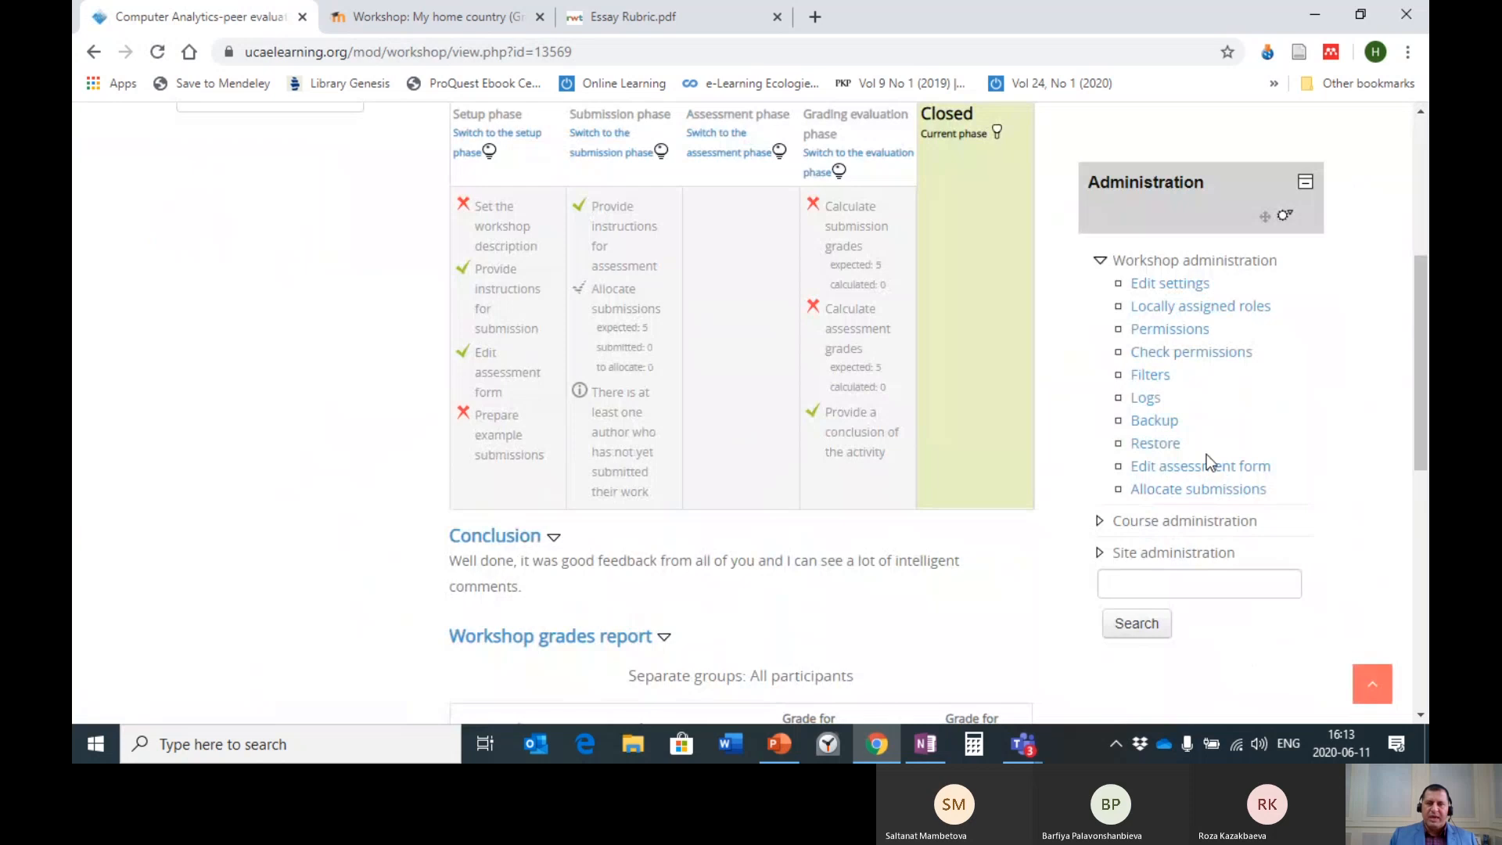
{"action": "scroll", "coordinate": [1387, 424], "scroll_direction": "up", "scroll_amount": 4}
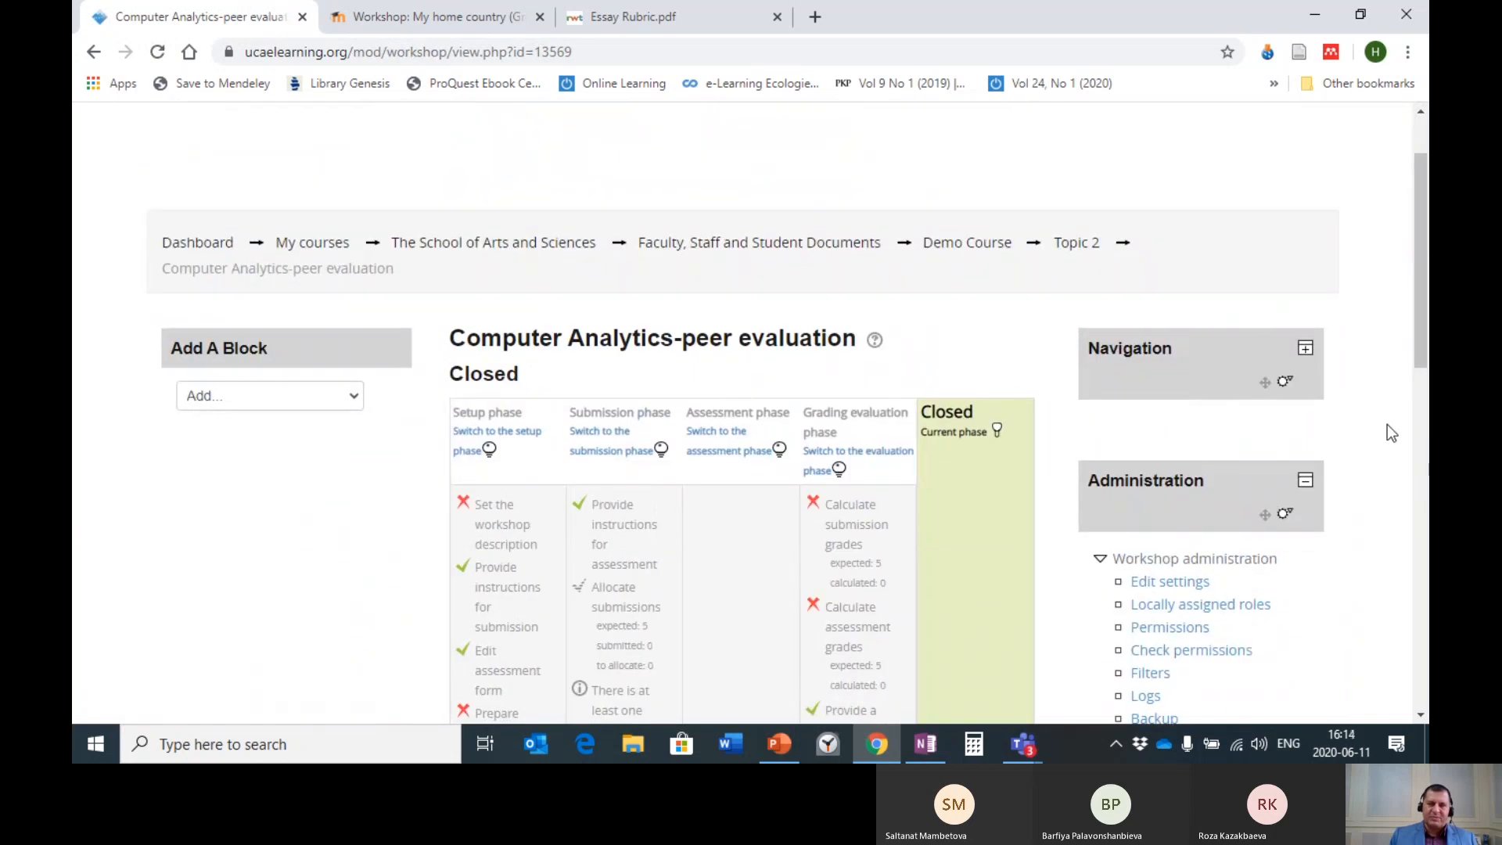
- Return to the Demo Course, show the hidden workshop in Topic 2, and stop sharing the screen in the Teams meeting
{"action": "left_click", "coordinate": [941, 244]}
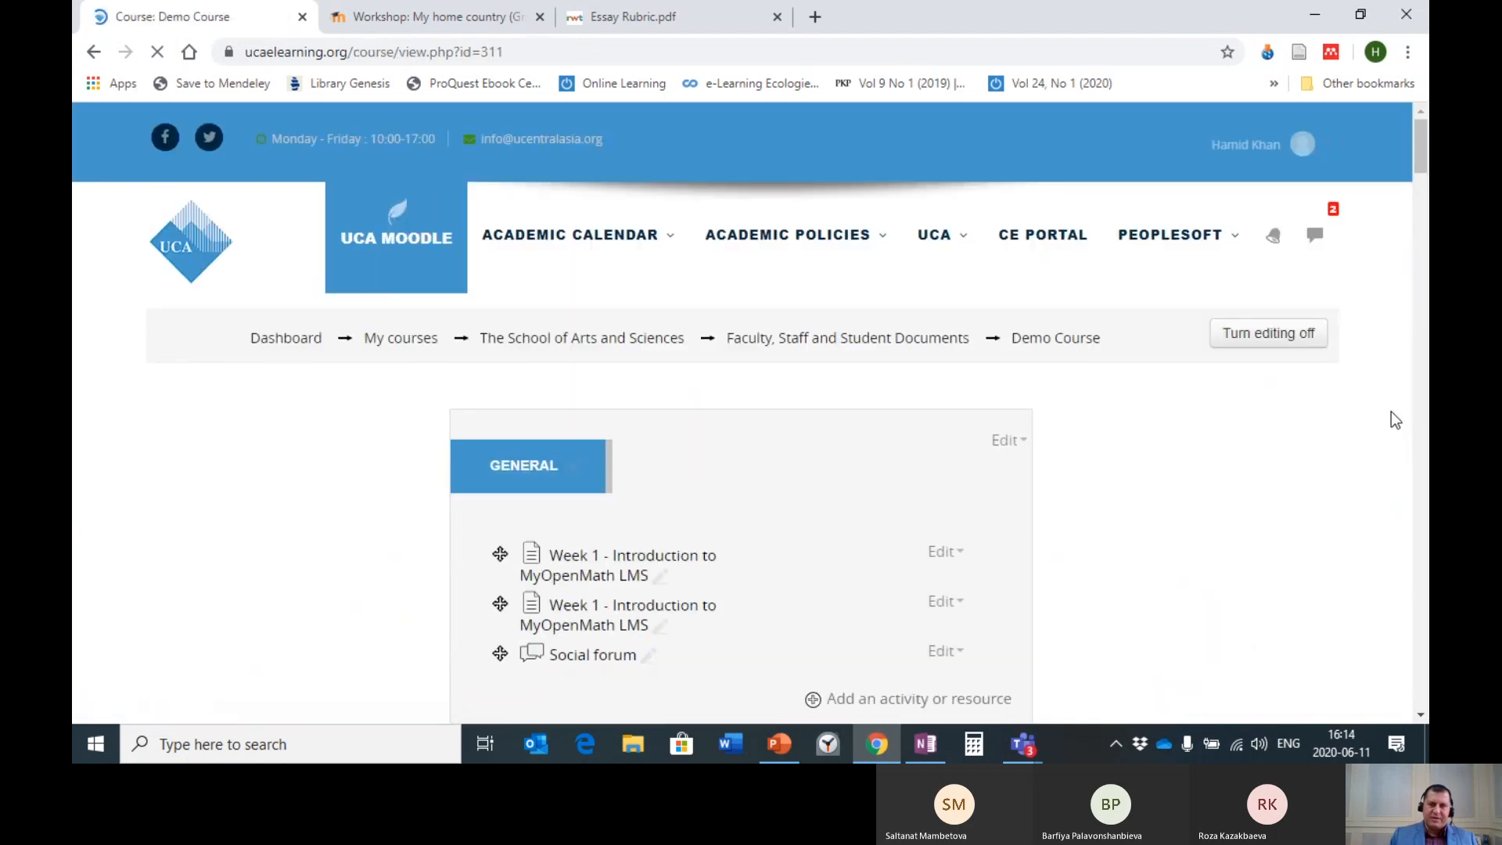
{"action": "scroll", "coordinate": [1393, 412], "scroll_direction": "down", "scroll_amount": 3}
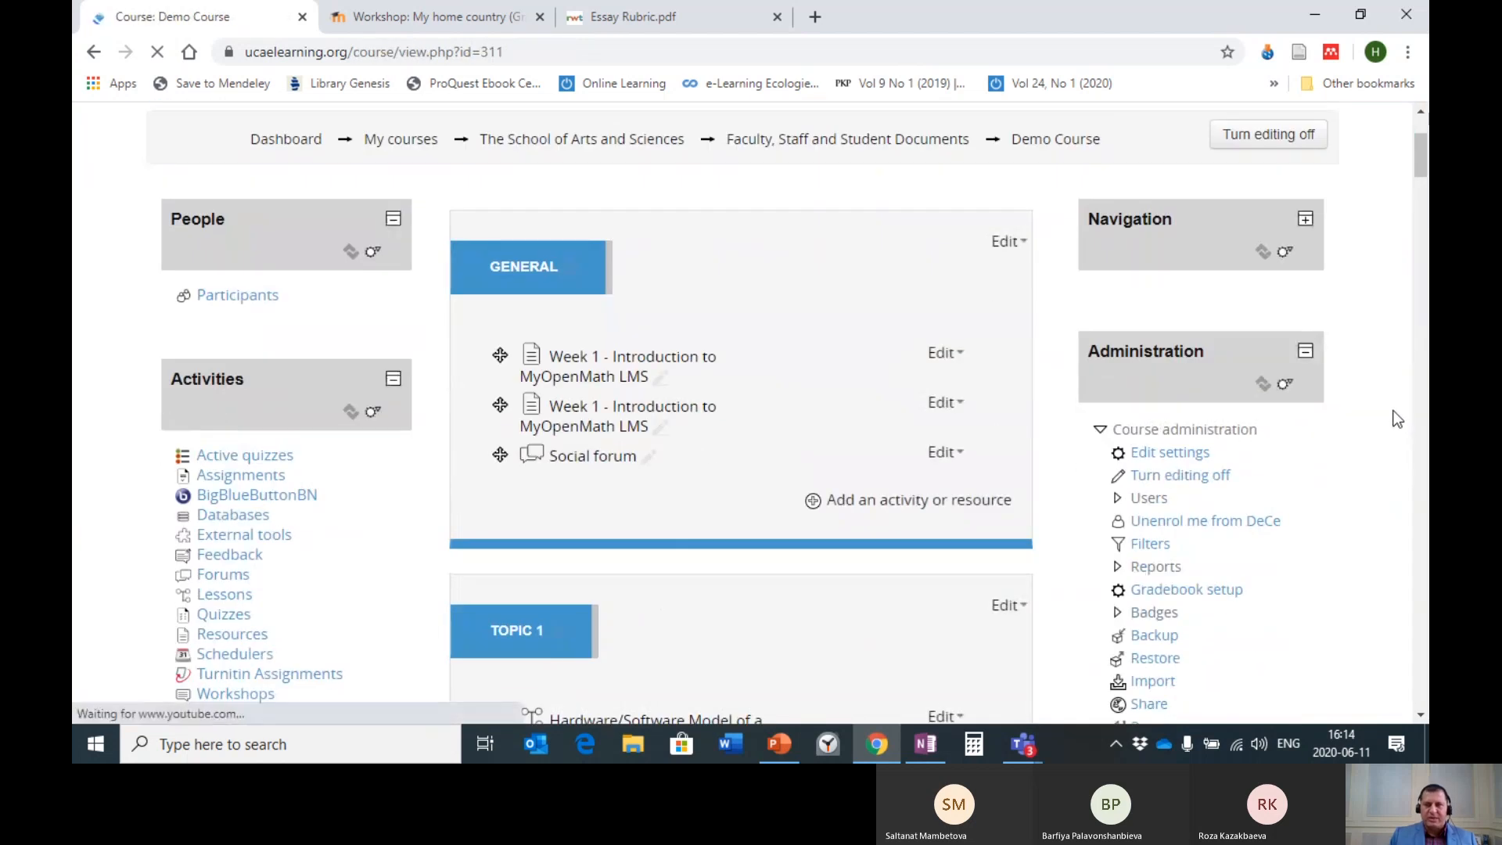
{"action": "mouse_move", "coordinate": [1023, 745]}
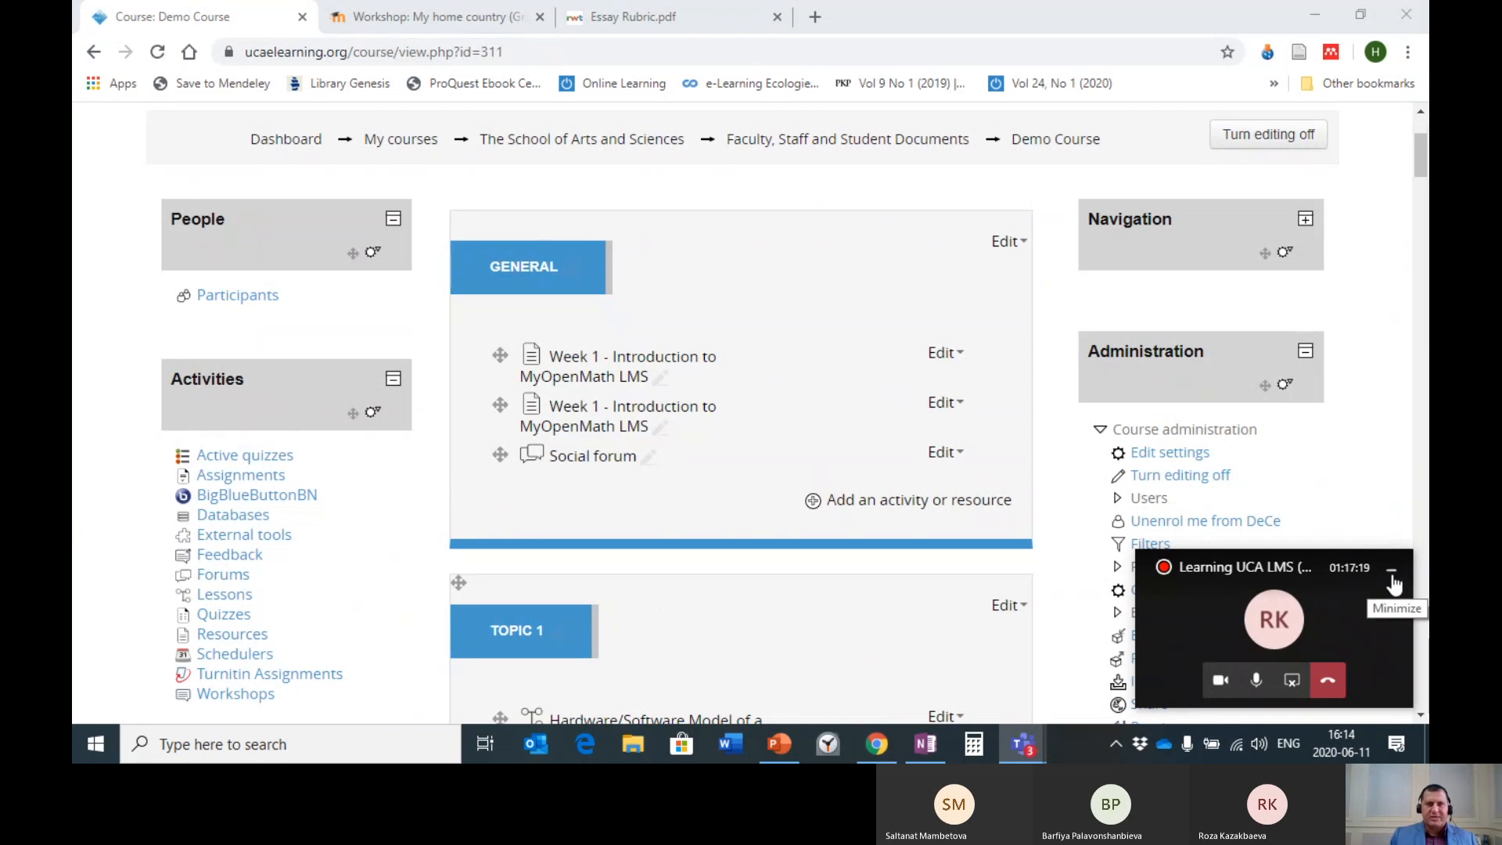
{"action": "scroll", "coordinate": [765, 419], "scroll_direction": "down", "scroll_amount": 3}
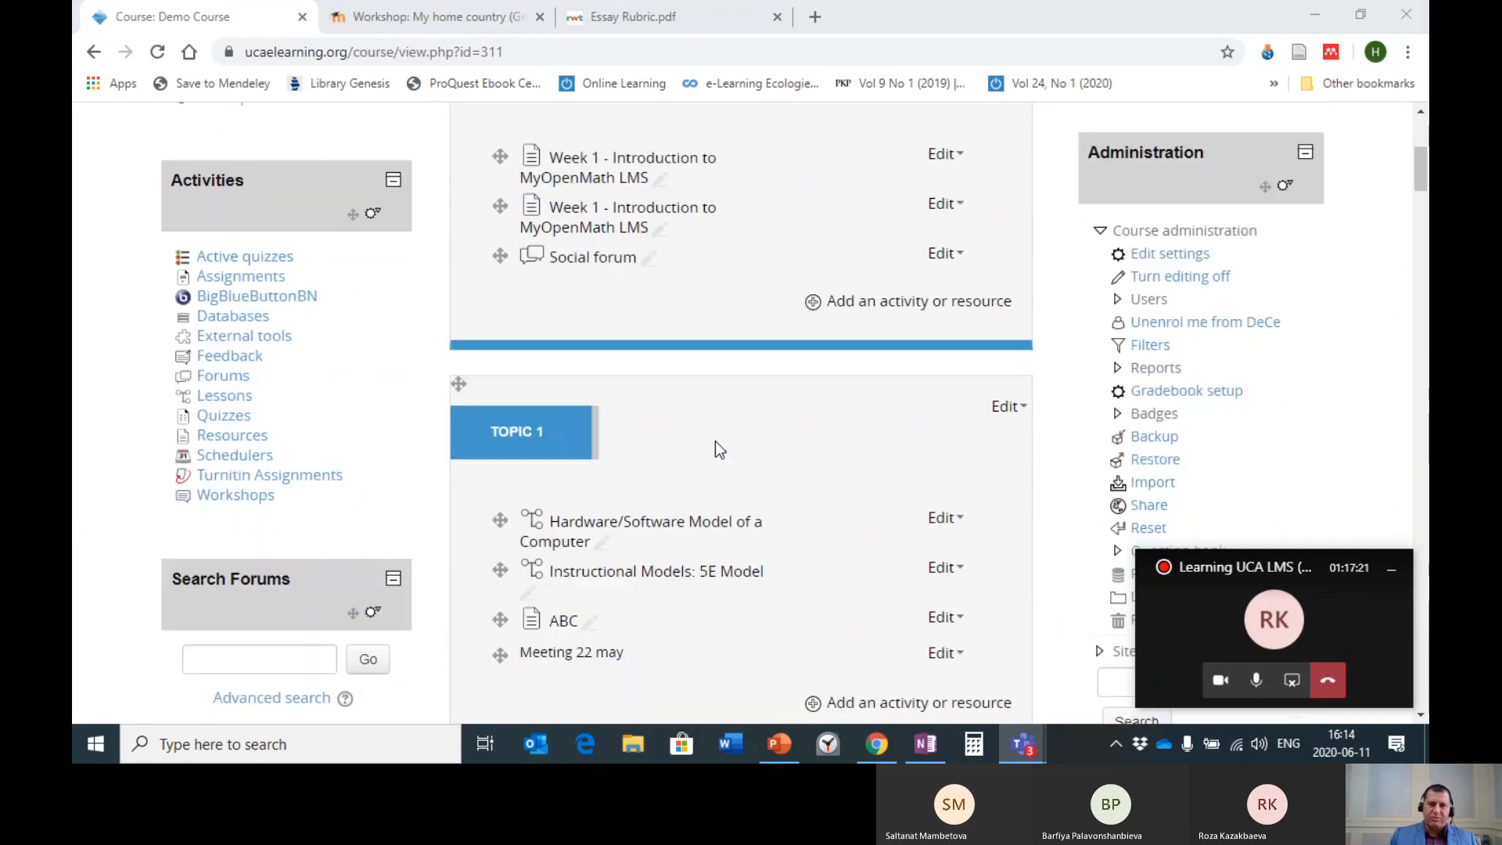
{"action": "scroll", "coordinate": [763, 429], "scroll_direction": "down", "scroll_amount": 9}
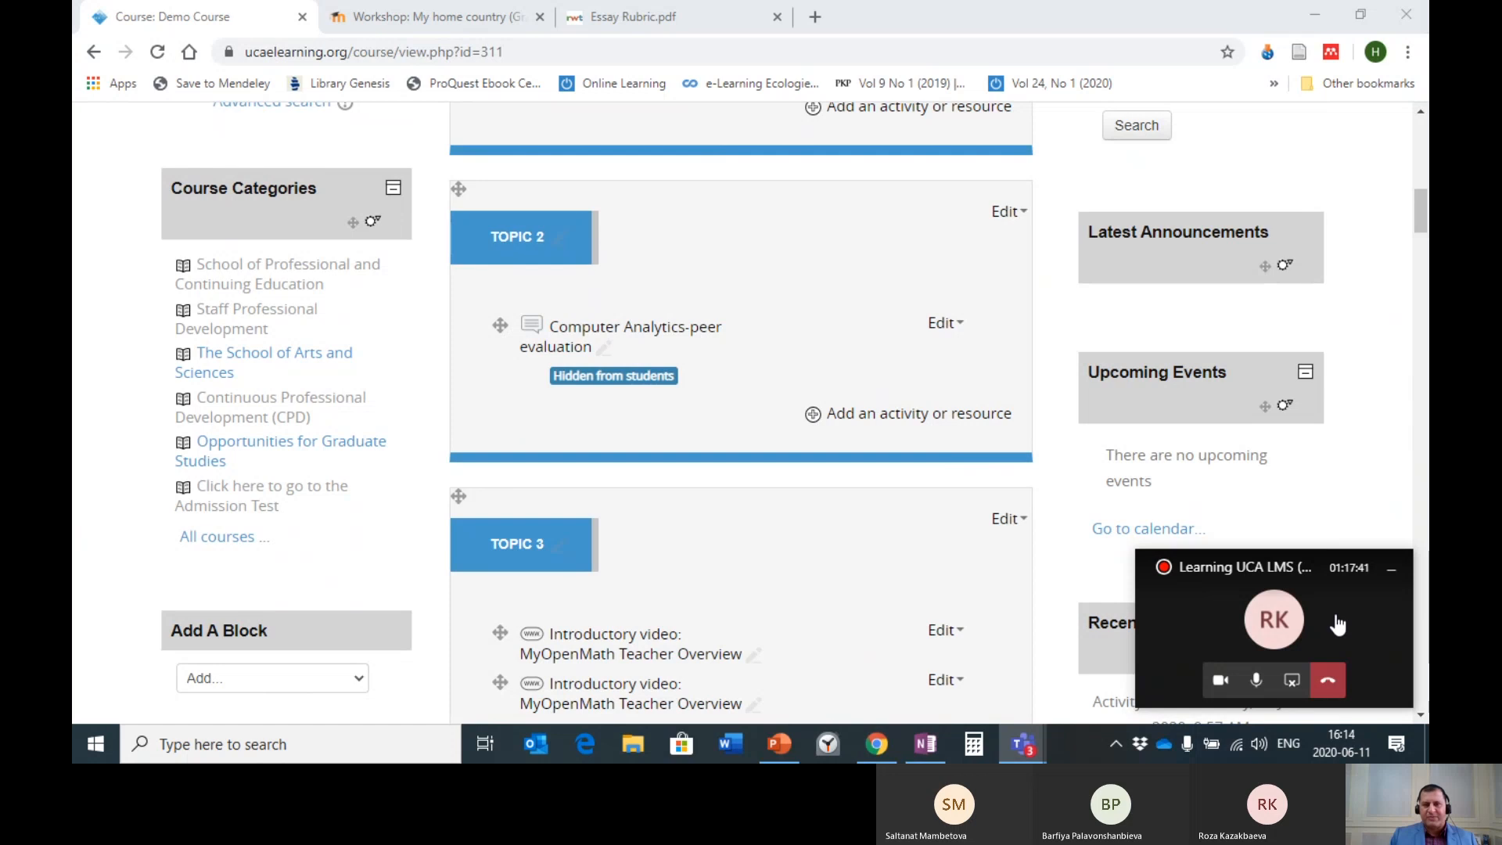
{"action": "left_click", "coordinate": [1293, 680]}
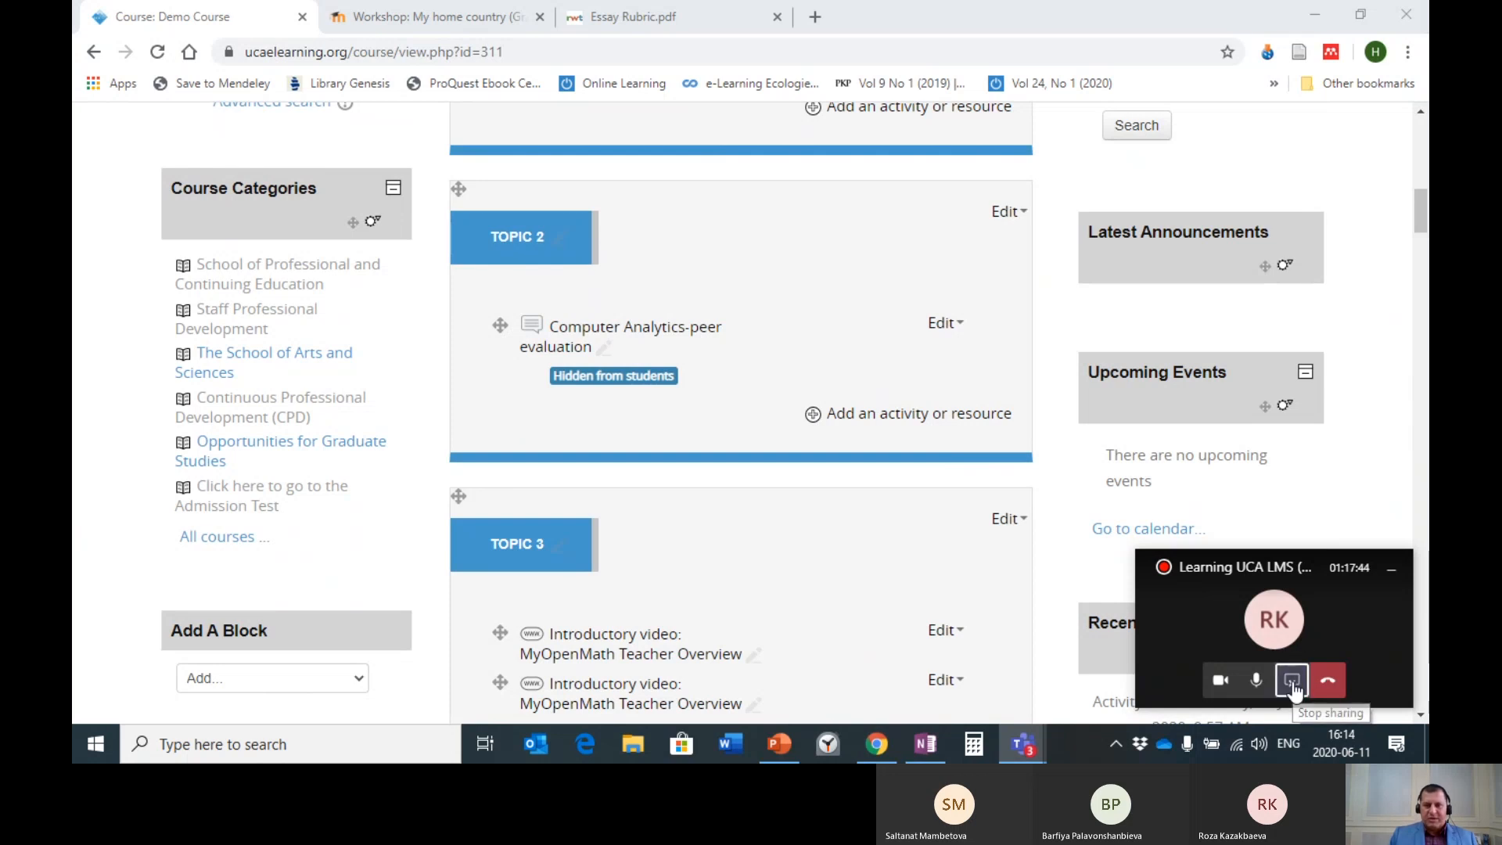